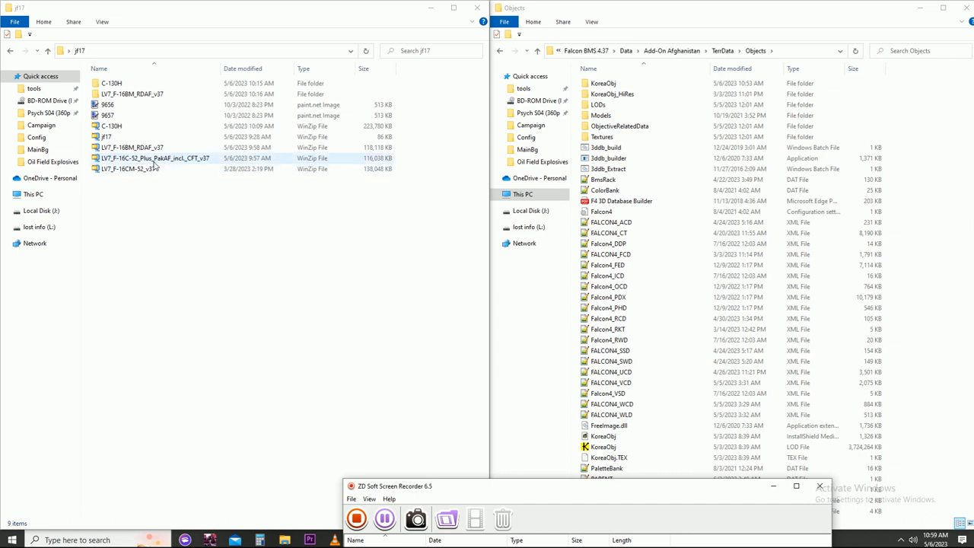
- Extract the LV7_F-16C-52_Plus_PakAF_incl._CFT_v37 archive into a folder of the same name in jf17
right_click(154, 160)
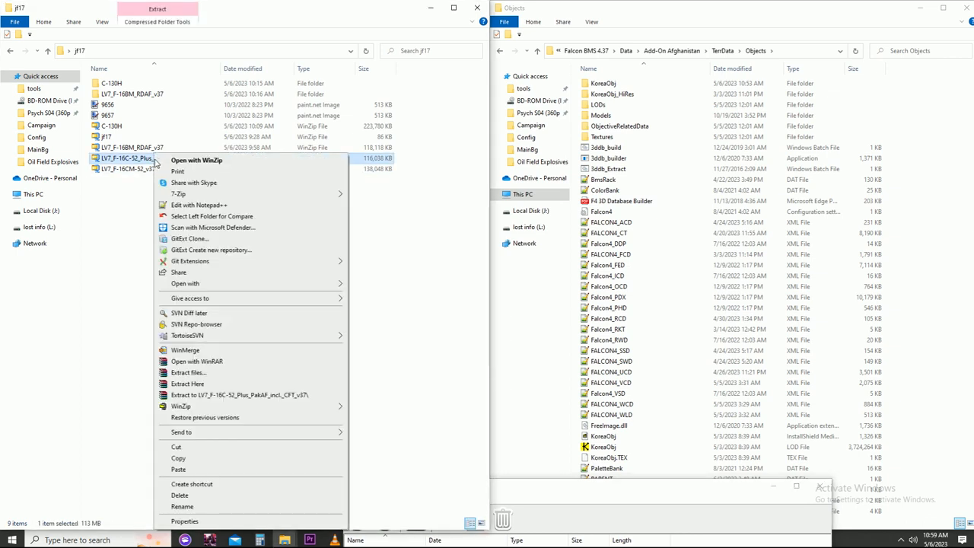
left_click(91, 199)
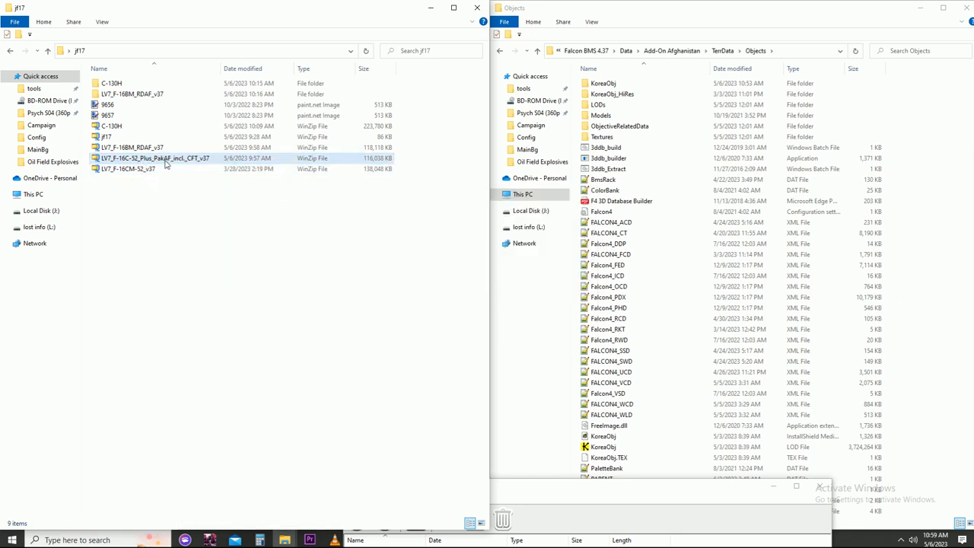
right_click(166, 159)
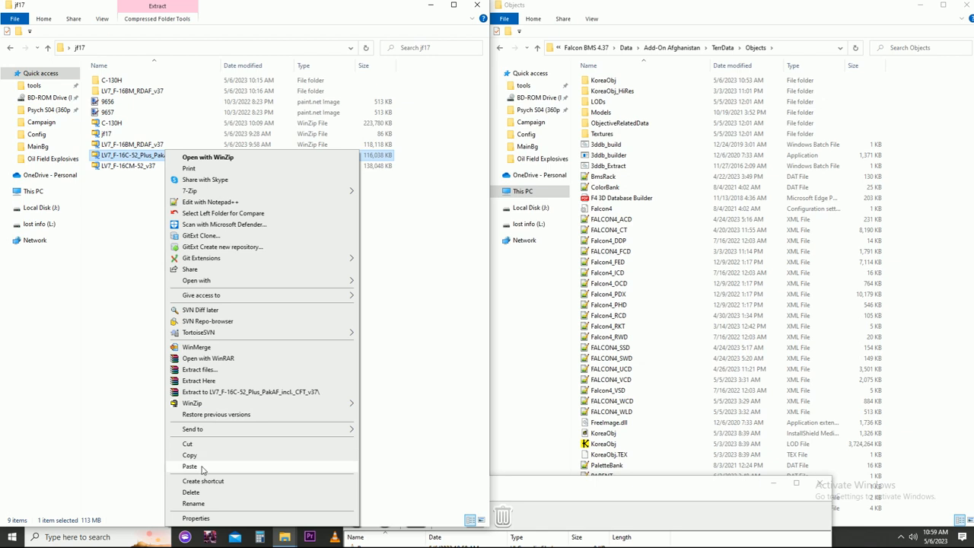
left_click(215, 392)
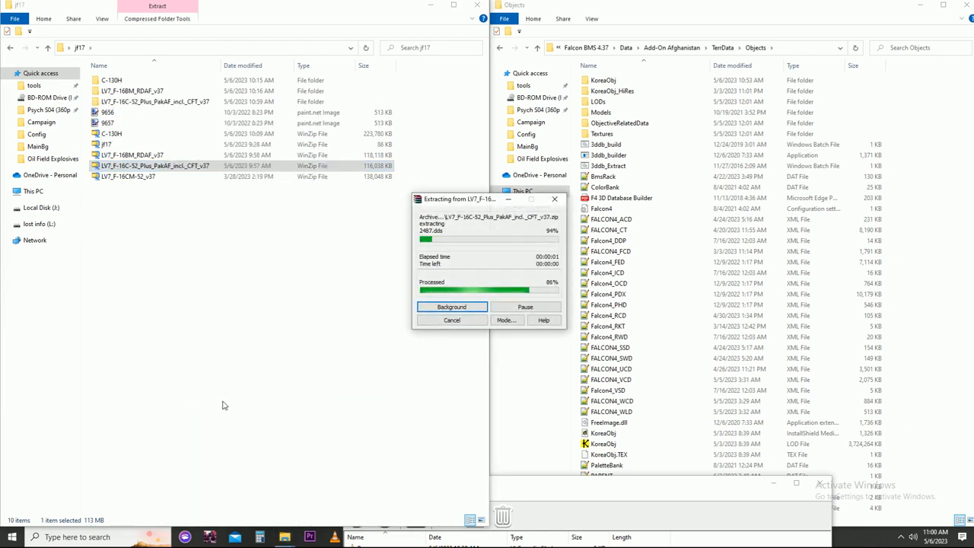
- Open the Non-CFT folder under Models inside the extracted LV7_F-16C-52_Plus_PakAF_incl._CFT_v37 folder
double_click(131, 105)
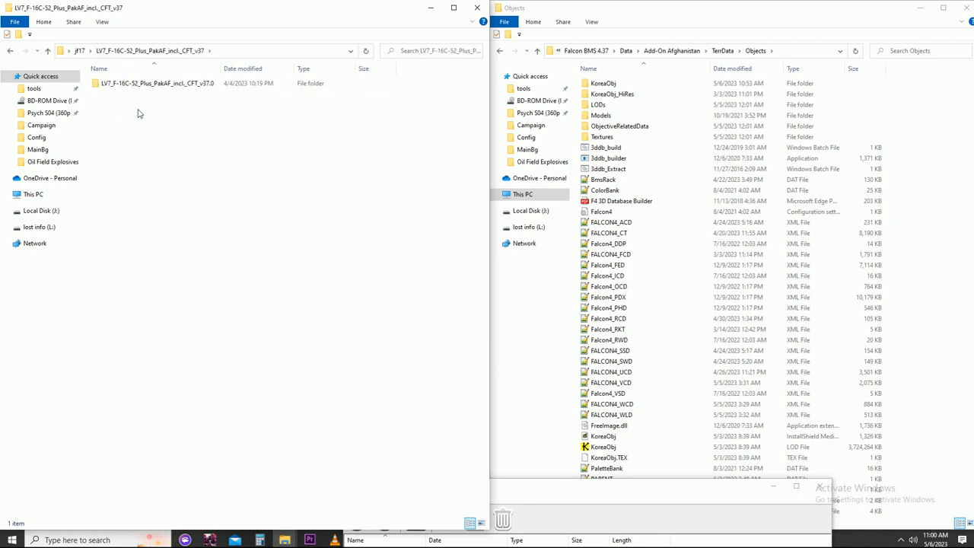
double_click(149, 83)
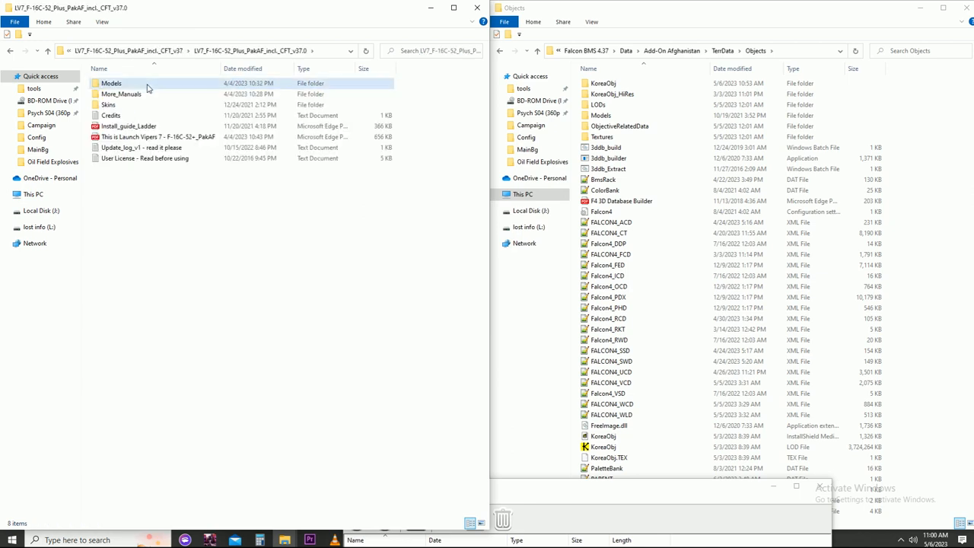
double_click(150, 85)
double_click(121, 105)
- Examine the contents of the 1883 and 1772 model folders and the two F-16C-52+ HAF DAT files in Non-CFT
double_click(128, 94)
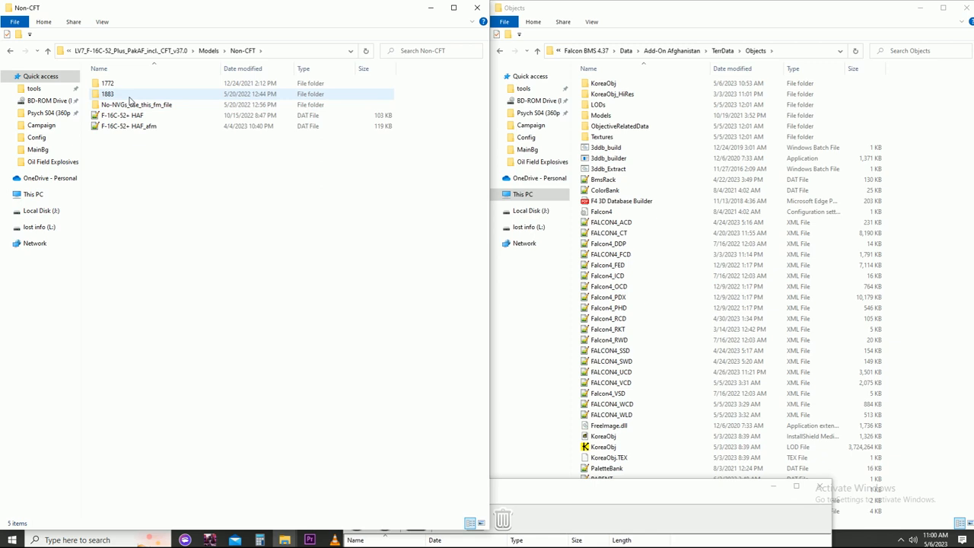
left_click(10, 50)
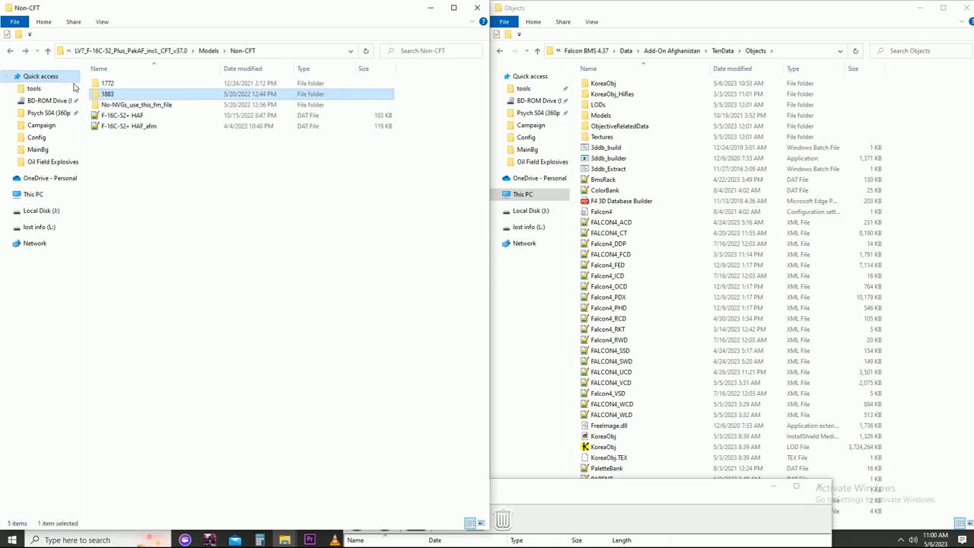
double_click(113, 84)
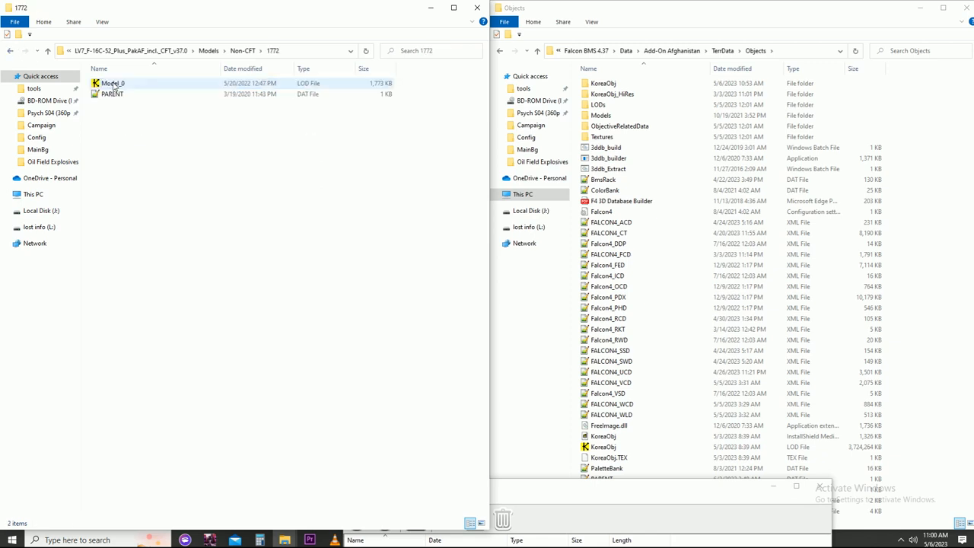
left_click(10, 51)
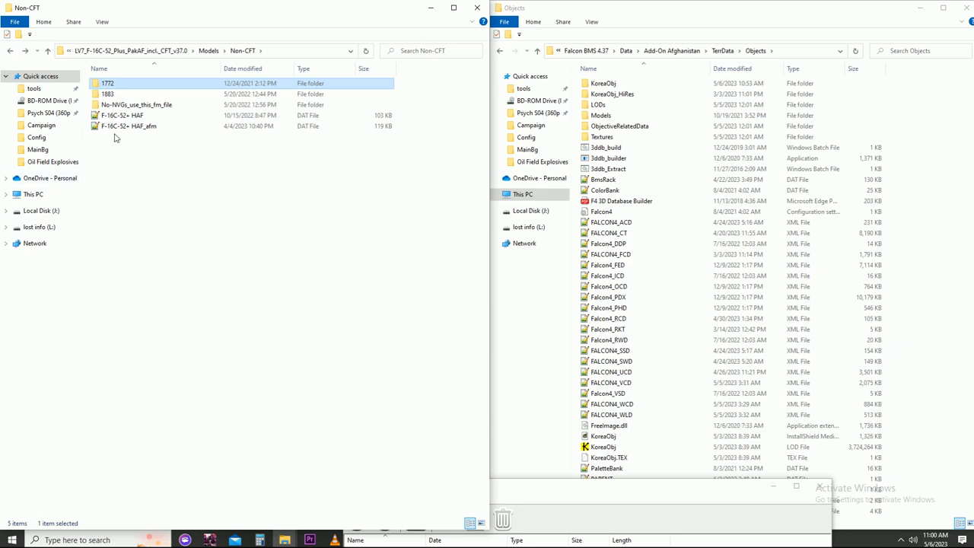
left_click(121, 128)
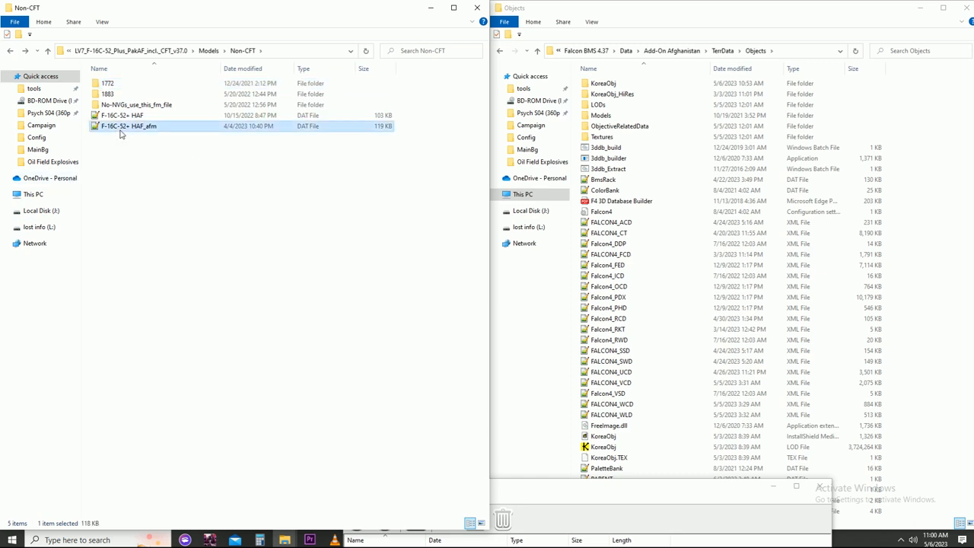
left_click(124, 116)
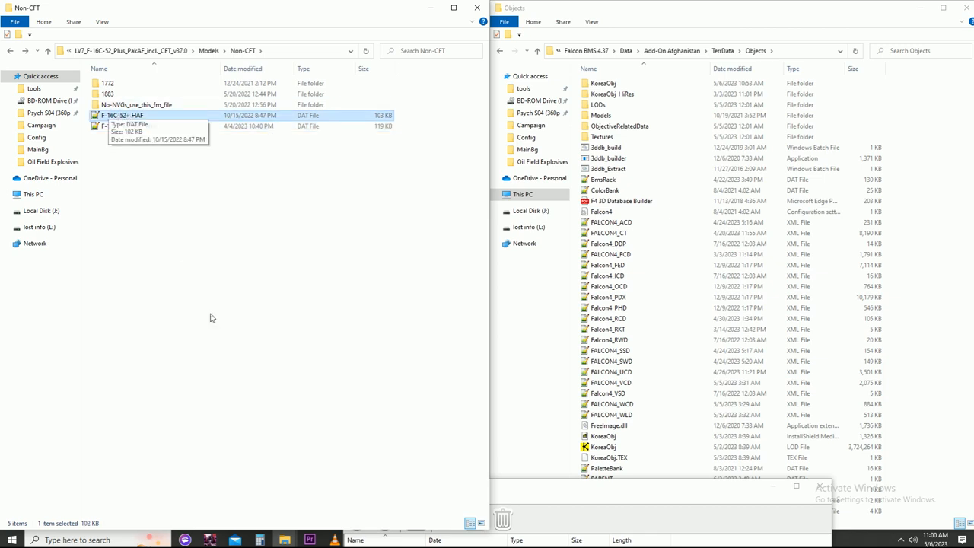
- Run 3ddb_Extract in the Add-On Afghanistan Objects folder and let it extract the 3D database
double_click(606, 169)
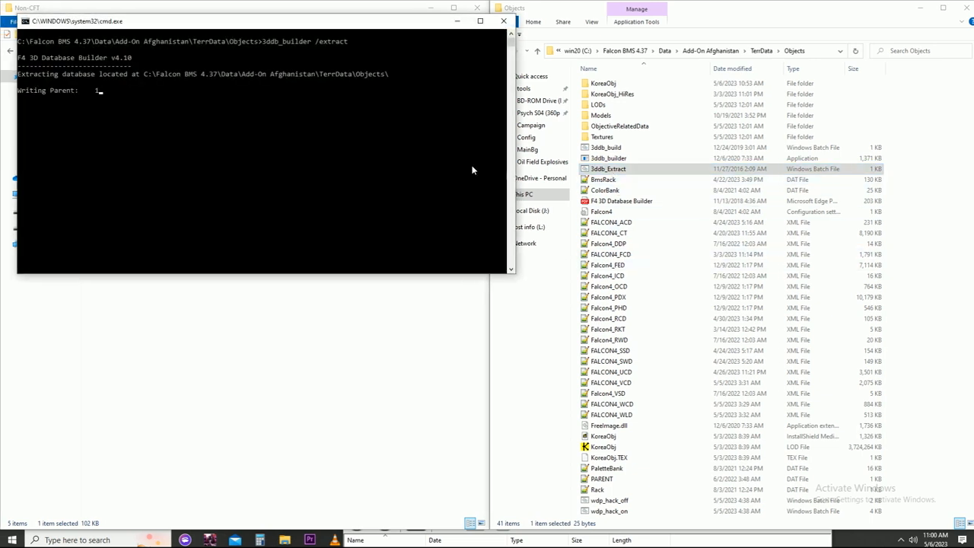
left_click_drag(357, 26, 809, 169)
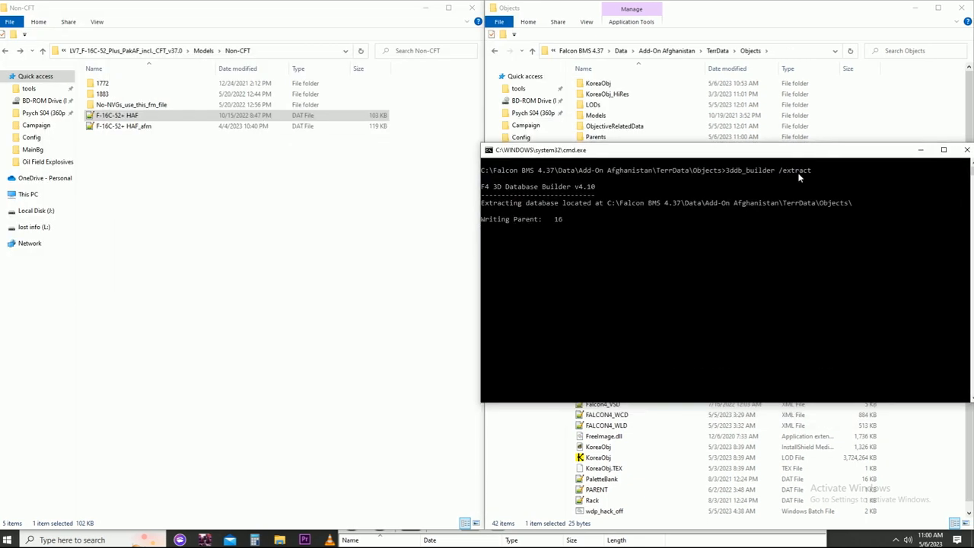
left_click(752, 540)
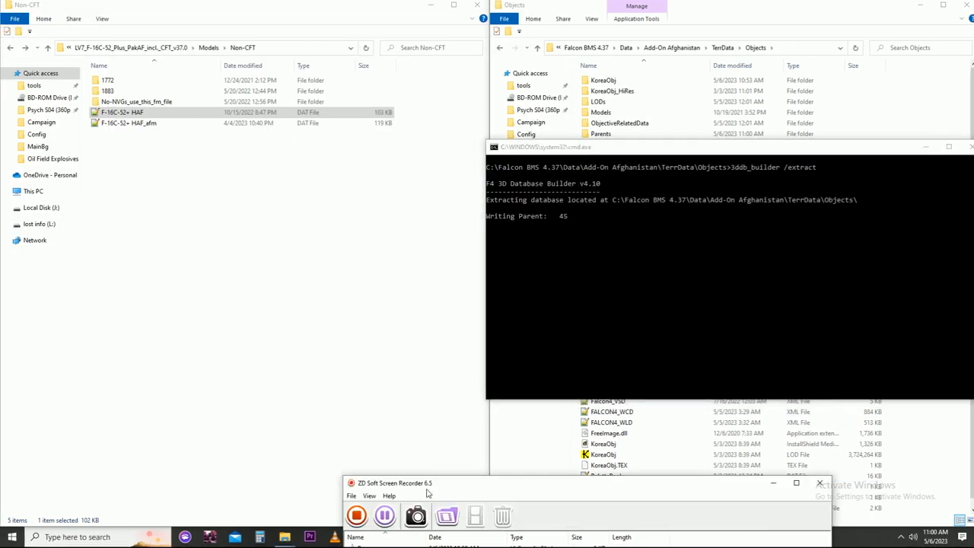
left_click(386, 516)
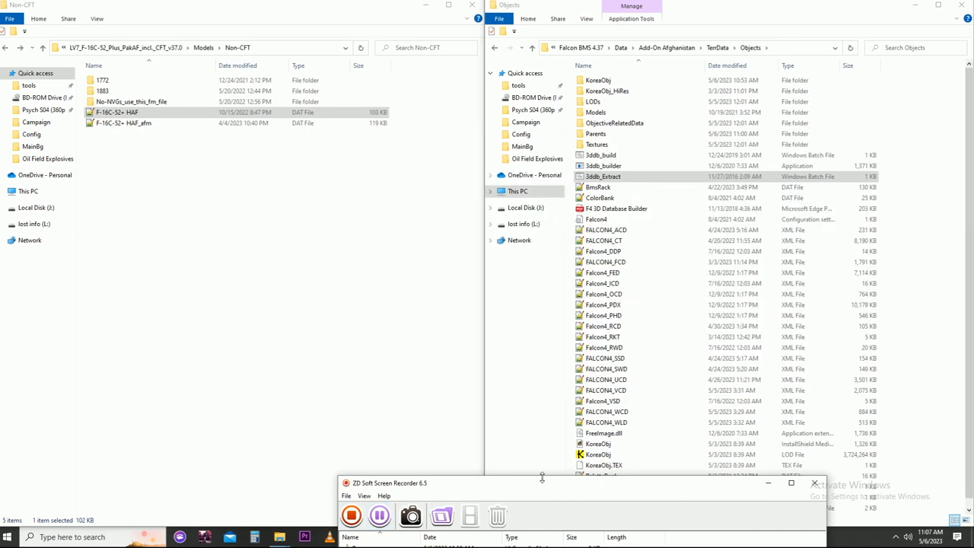
- Open the extracted Parents folder in Objects and browse to the numbered folders around 8300
double_click(601, 136)
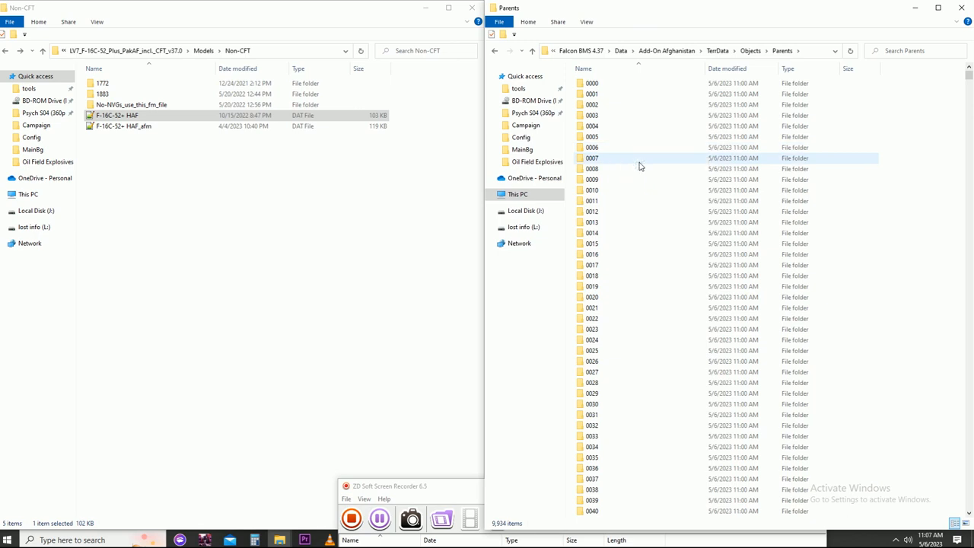
left_click_drag(967, 76, 968, 360)
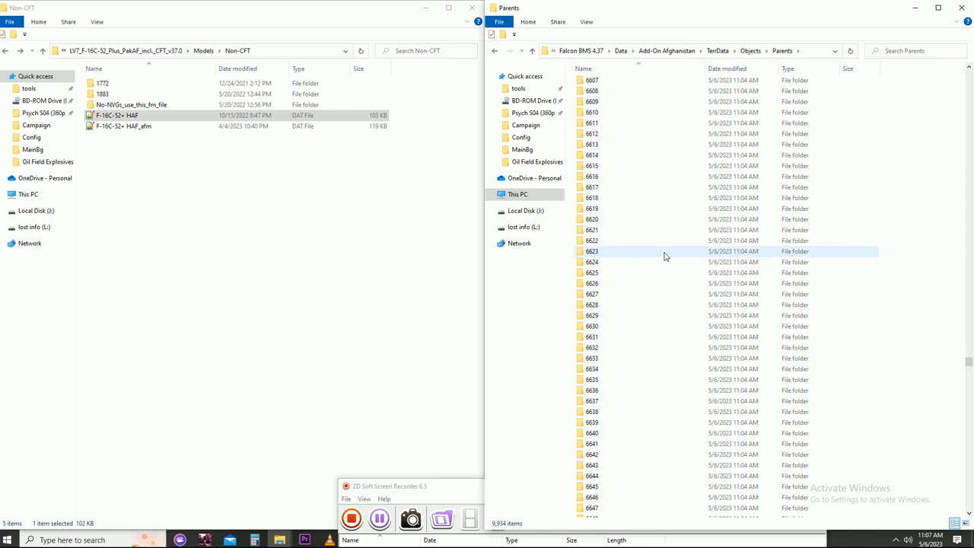
scroll(664, 256, "down", 3)
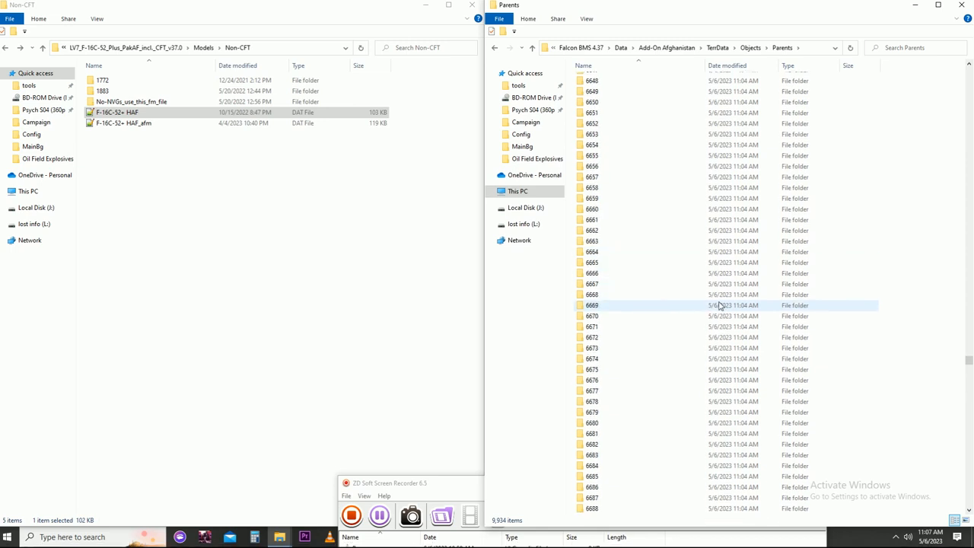
scroll(716, 309, "down", 3)
left_click_drag(969, 362, 968, 435)
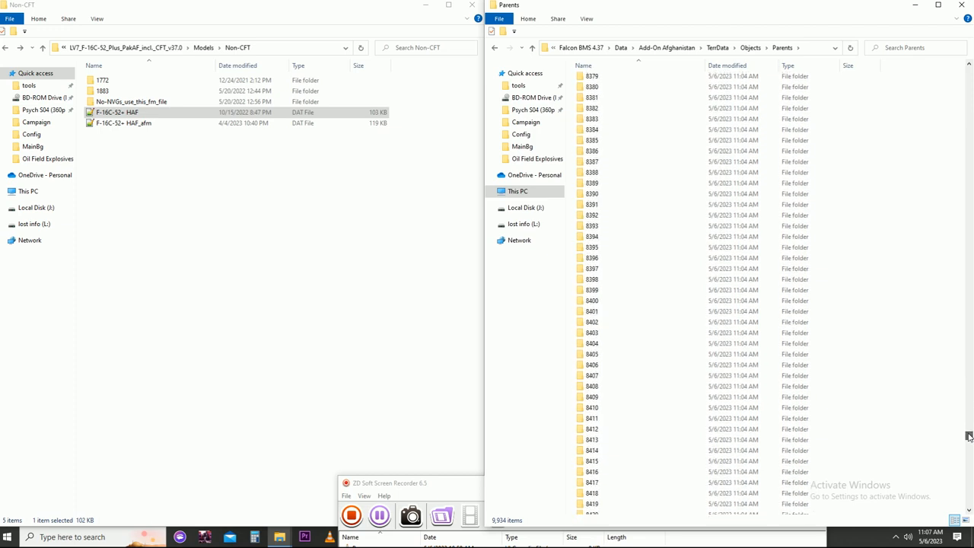
scroll(631, 200, "up", 5)
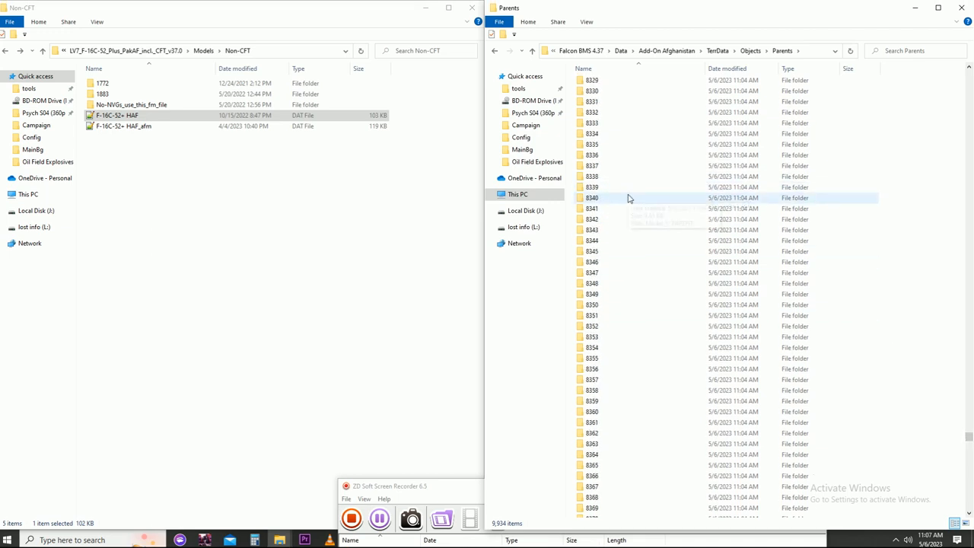
scroll(628, 198, "up", 10)
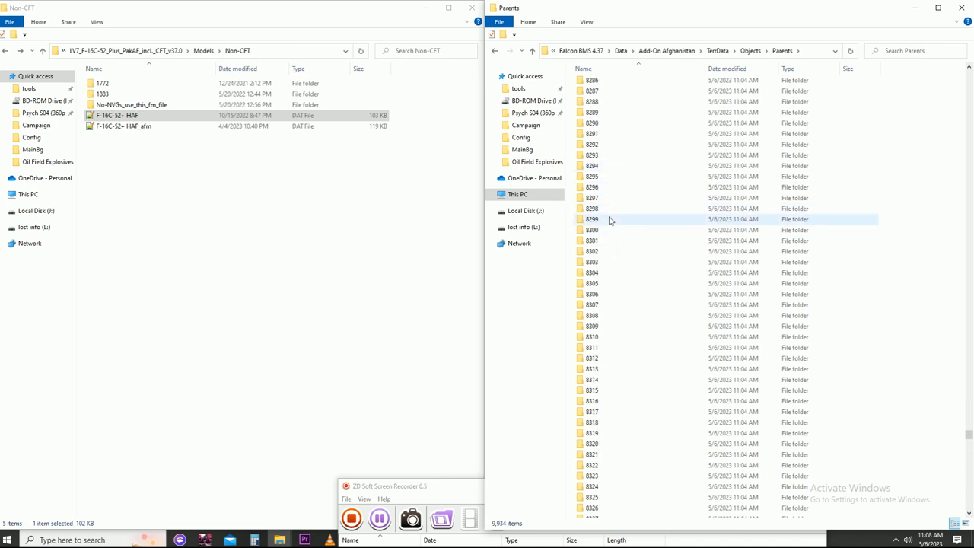
- Inspect the contents of parent folders 8299, 8297 and 8296, returning to the Parents folder after each
double_click(609, 220)
left_click(725, 51)
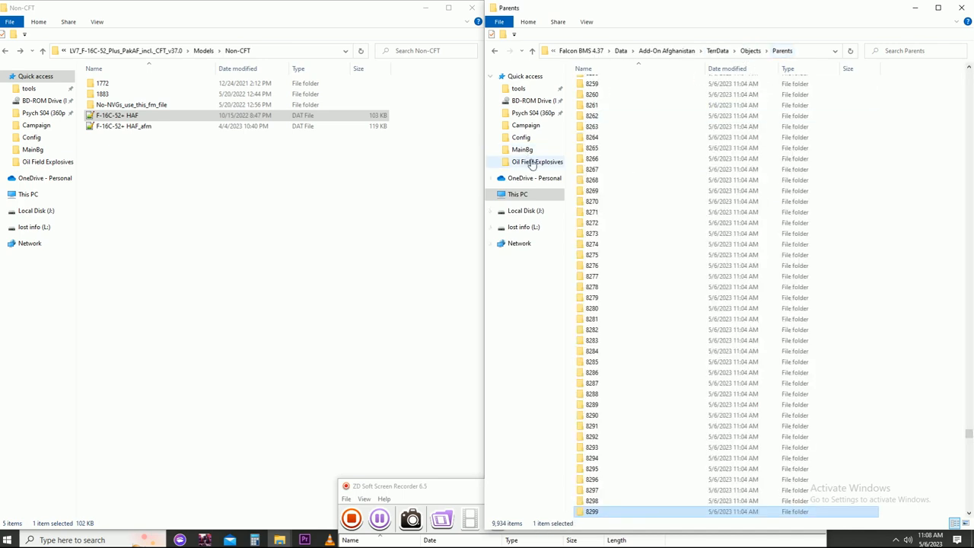
double_click(620, 485)
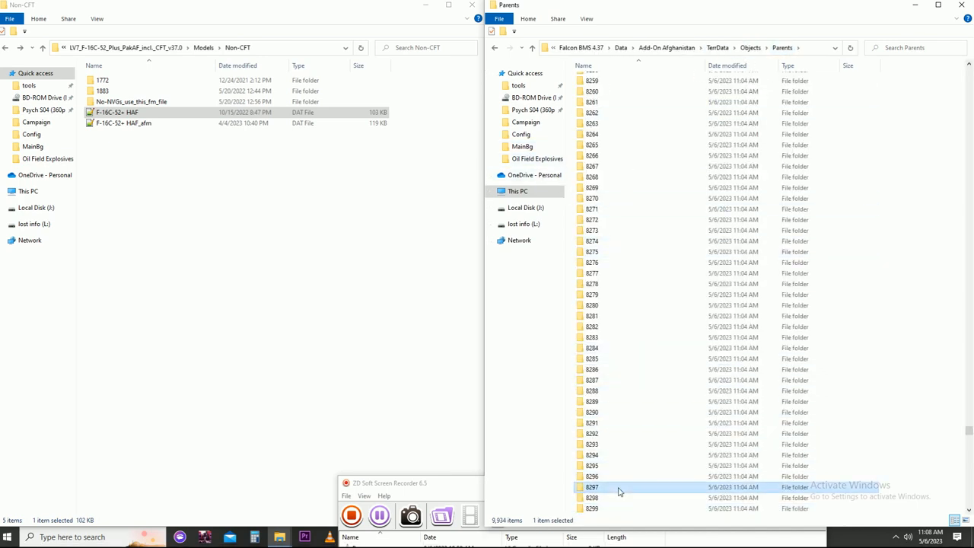
left_click(727, 54)
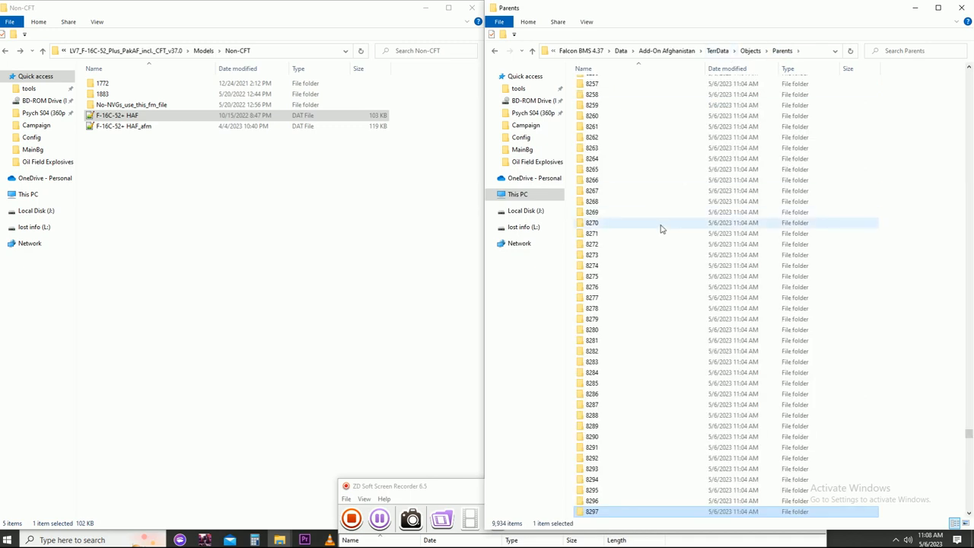
double_click(600, 499)
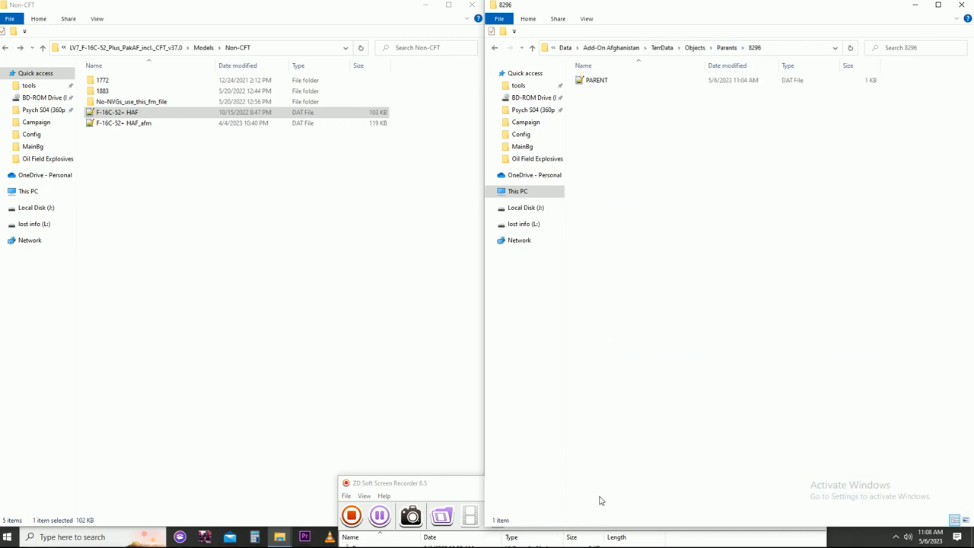
left_click(726, 51)
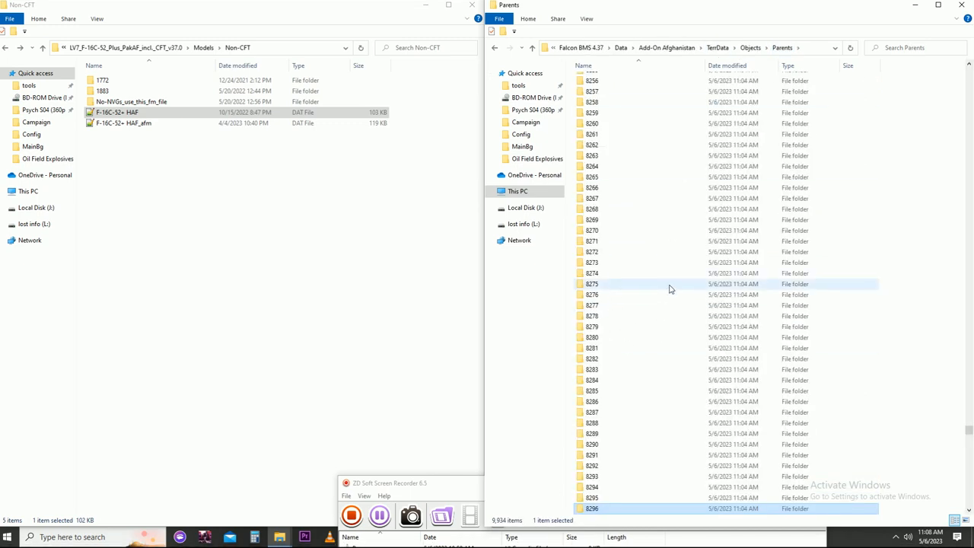
- Rename the 1883 folder in Non-CFT to 8296
left_click(112, 91)
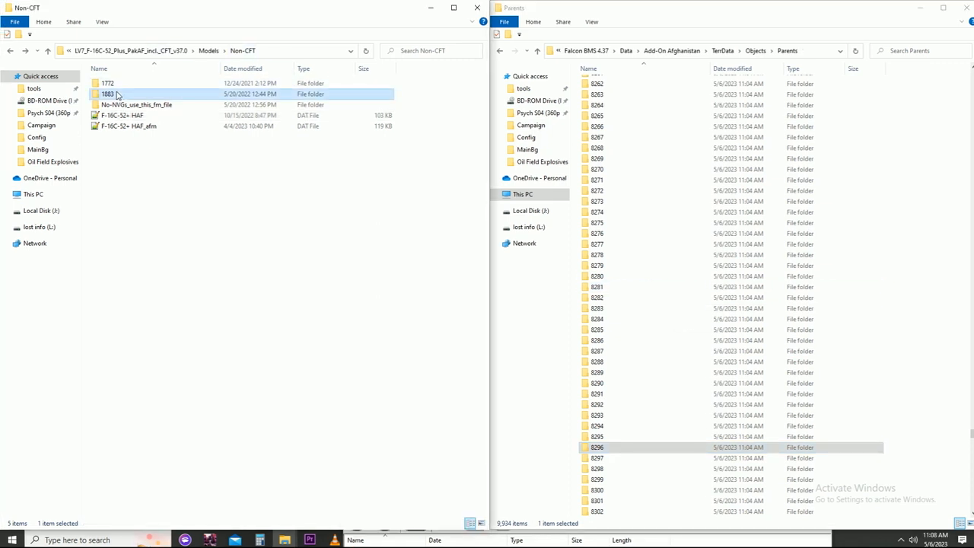
right_click(118, 95)
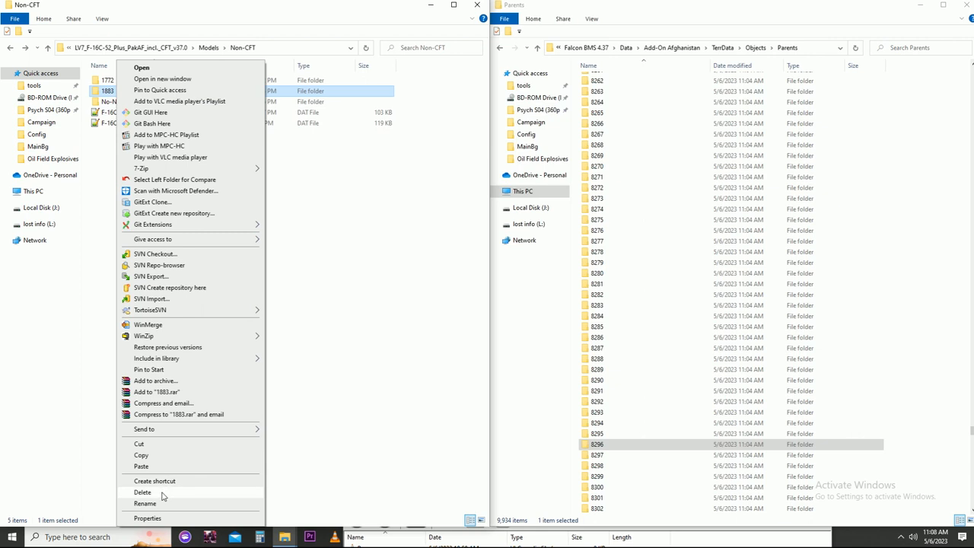
left_click(145, 504)
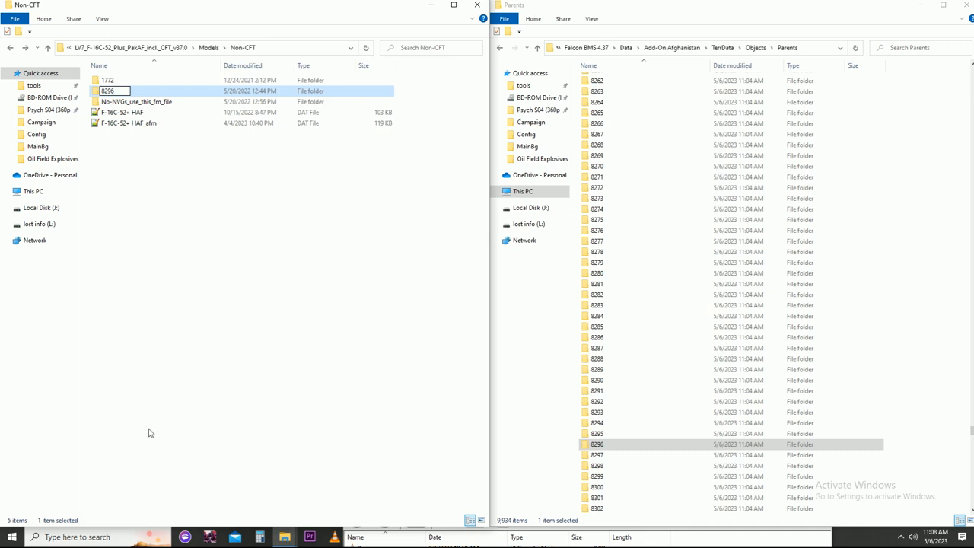
left_click(142, 162)
- Rename the 1772 folder in Non-CFT to 8295
right_click(112, 83)
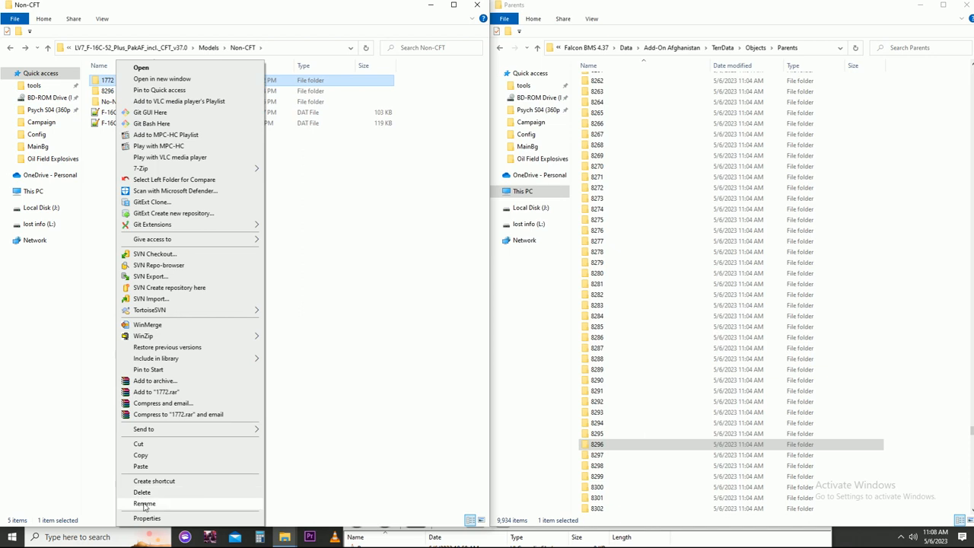
left_click(144, 504)
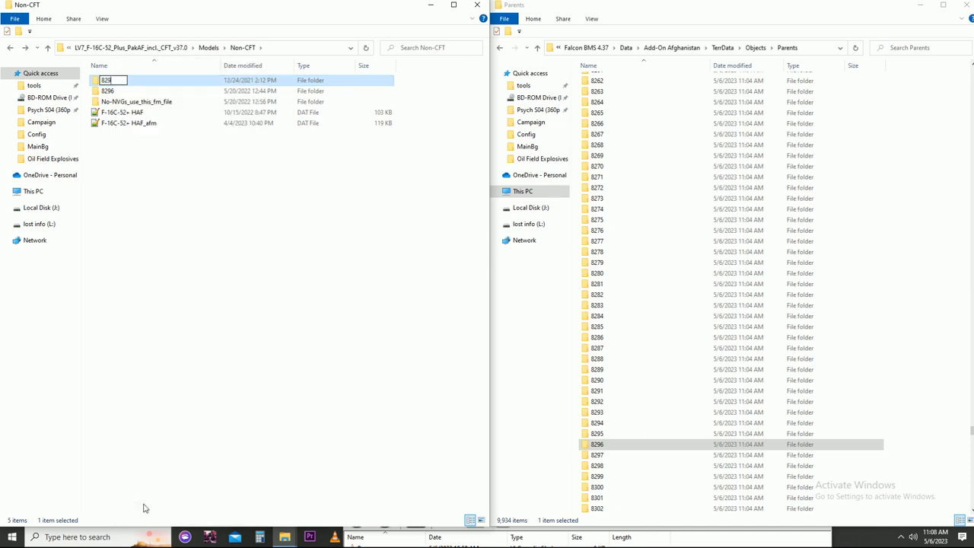
left_click(197, 273)
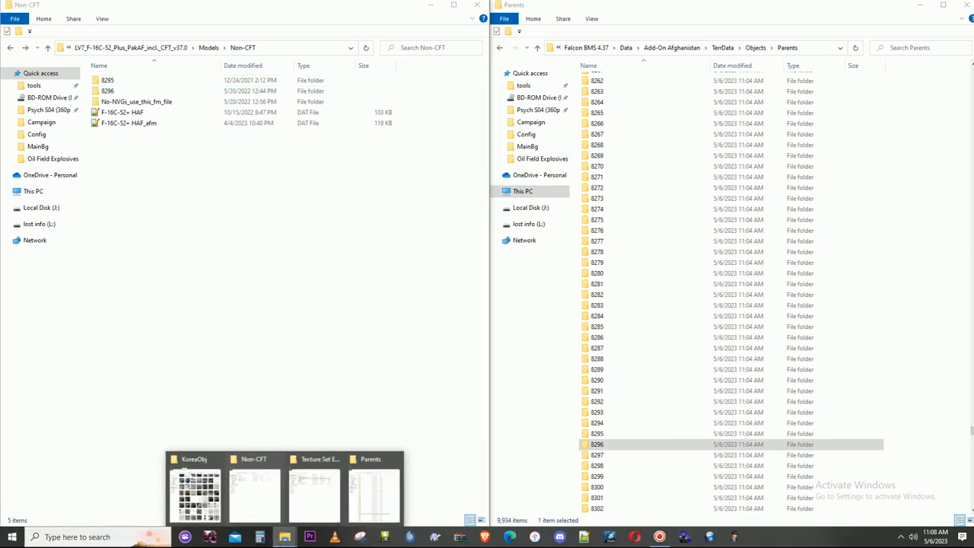
- Switch to the Texture Set Editor folder and launch F4TextureSetEditor
left_click(315, 494)
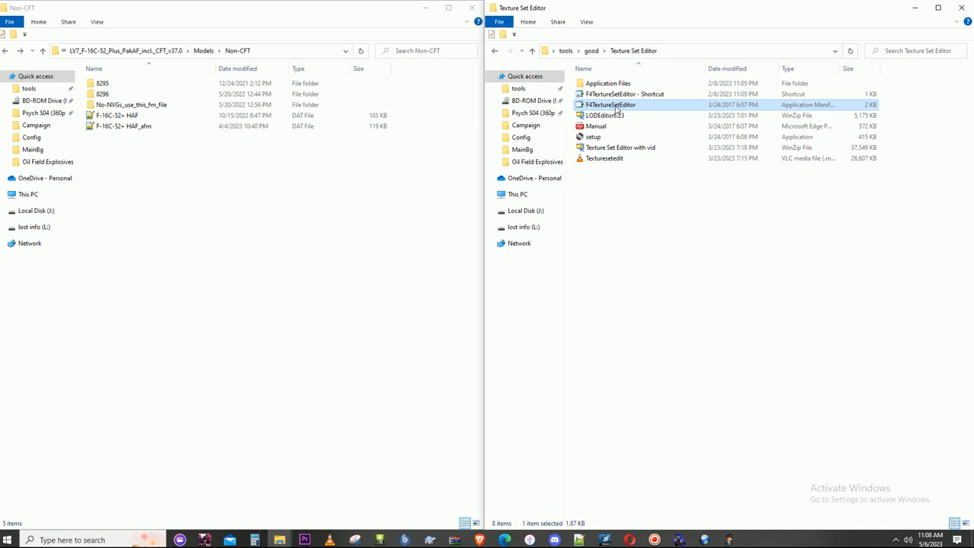
double_click(618, 106)
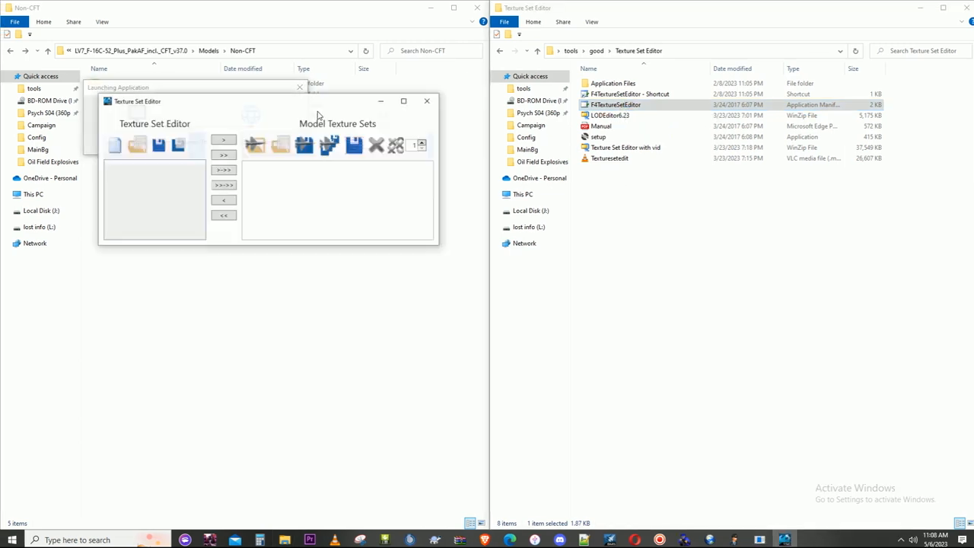
- Load the PARENT file from the Non-CFT 8296 folder into the Model Texture Sets of the Texture Set Editor
left_click_drag(265, 99, 708, 230)
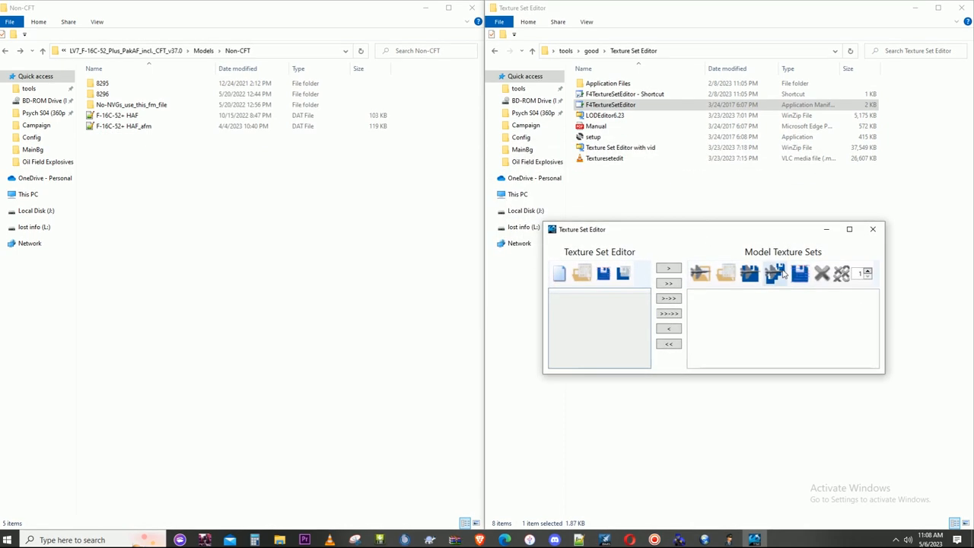
left_click(724, 276)
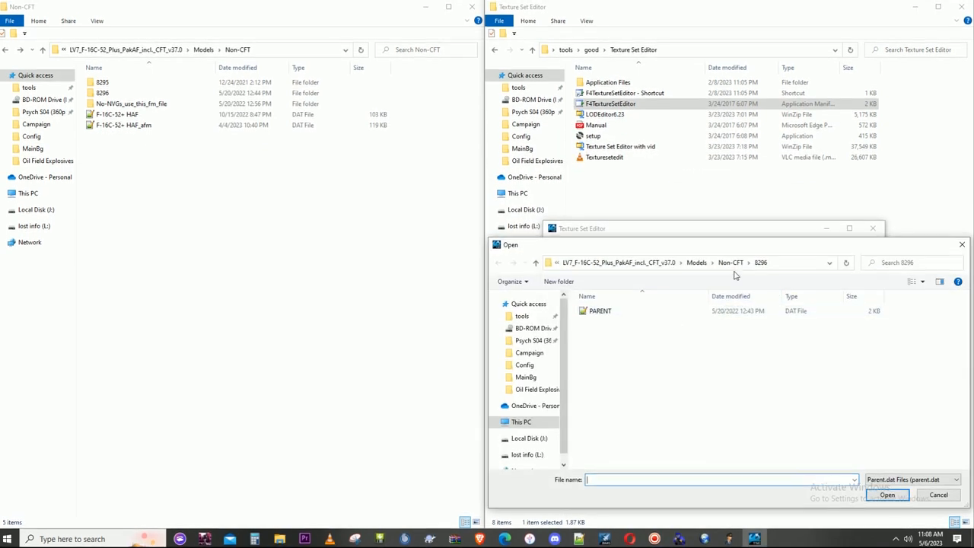
left_click(617, 265)
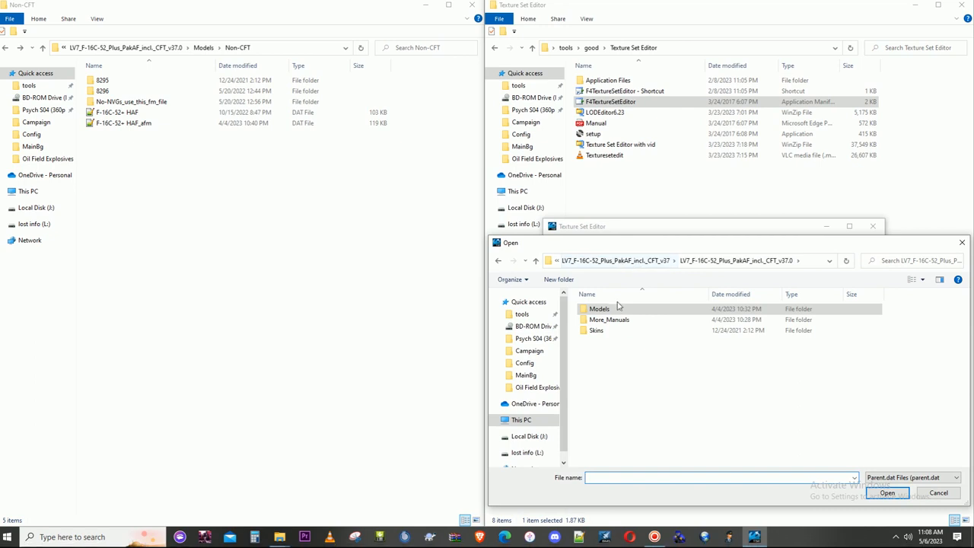
double_click(616, 313)
double_click(608, 330)
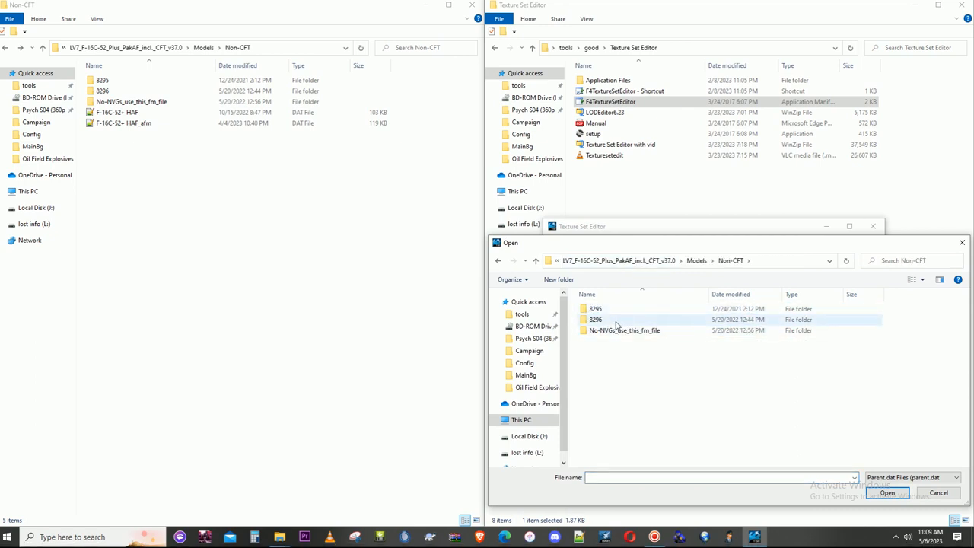
double_click(617, 323)
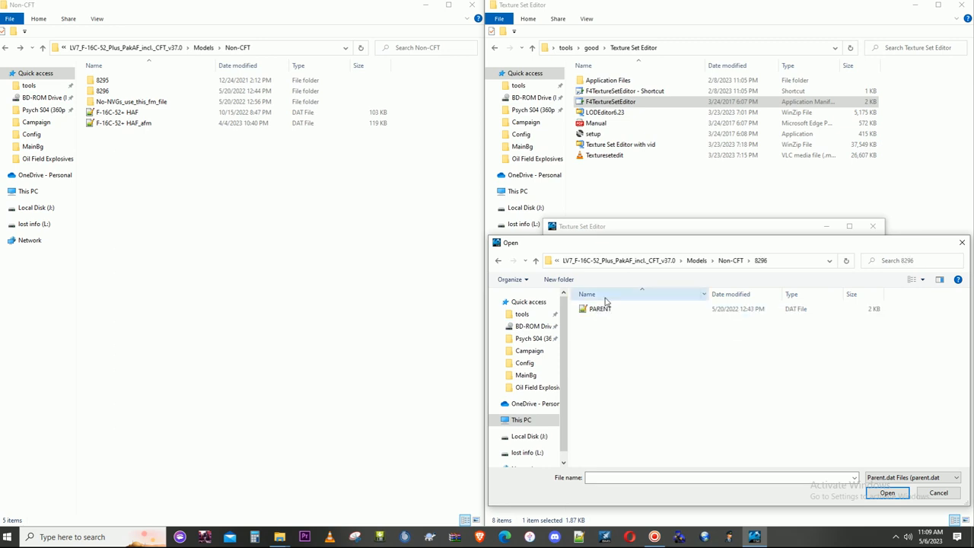
double_click(604, 310)
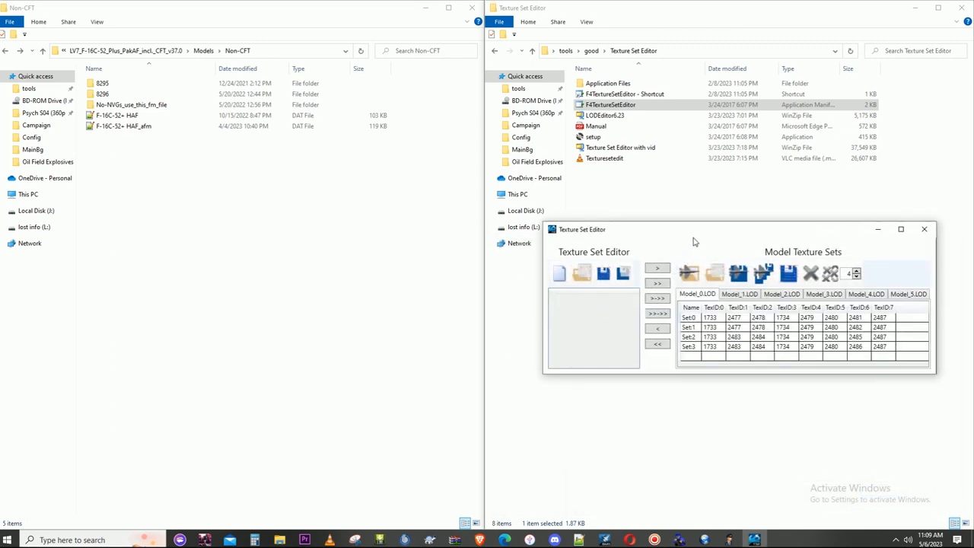
- Open the LV7 package's Skins folder and move the Texture Set Editor window below its textures
left_click(208, 50)
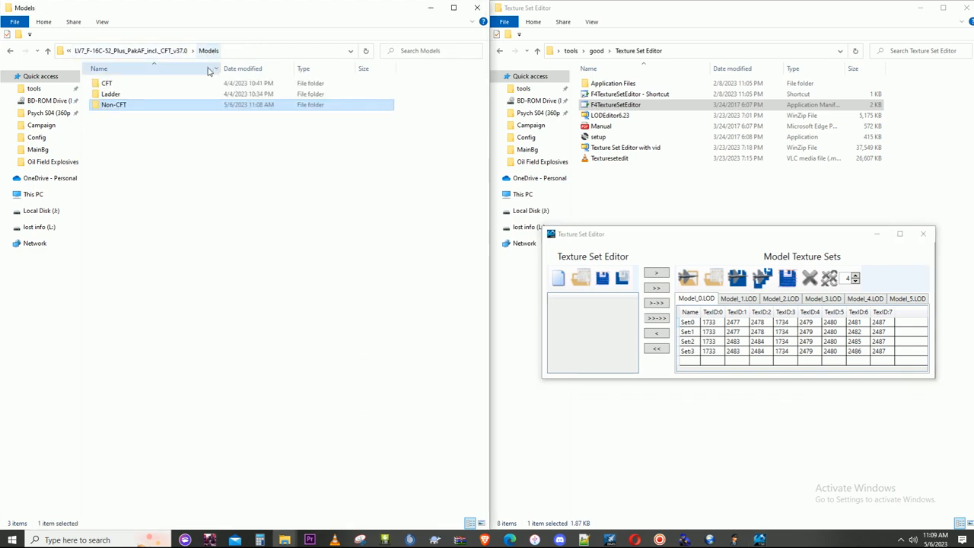
left_click(174, 51)
double_click(137, 105)
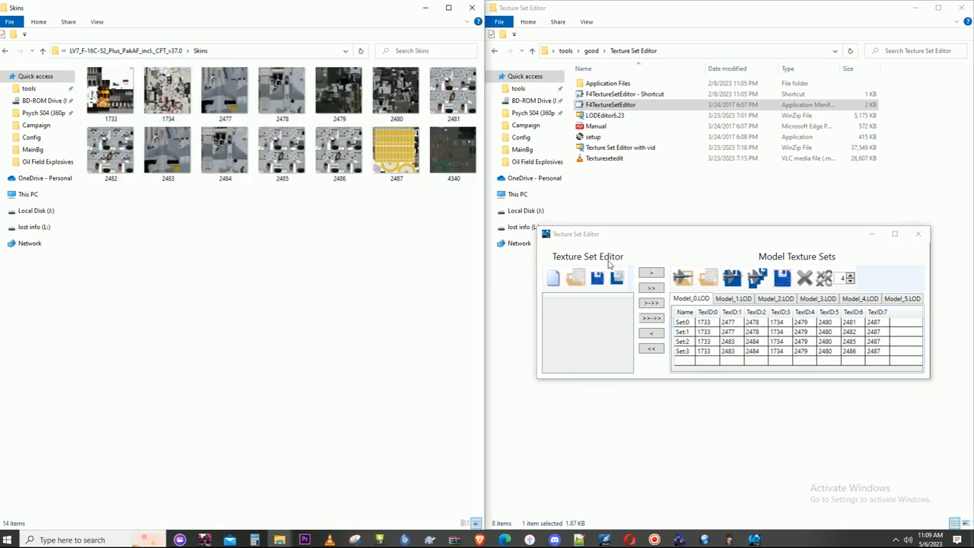
left_click_drag(700, 241, 214, 285)
- Open the Add-On Afghanistan KoreaObj texture folder and select the placeholder texture 5538
left_click(912, 9)
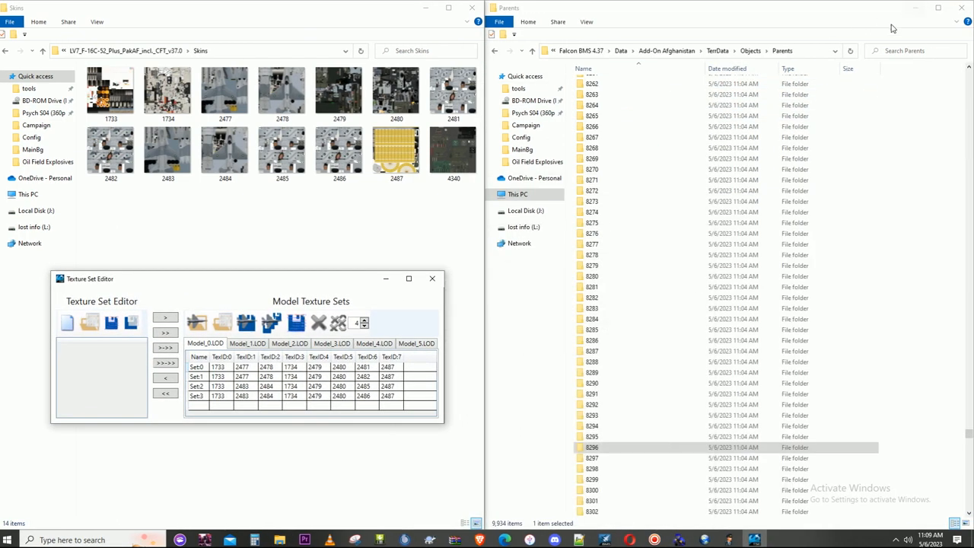
left_click(750, 50)
double_click(641, 84)
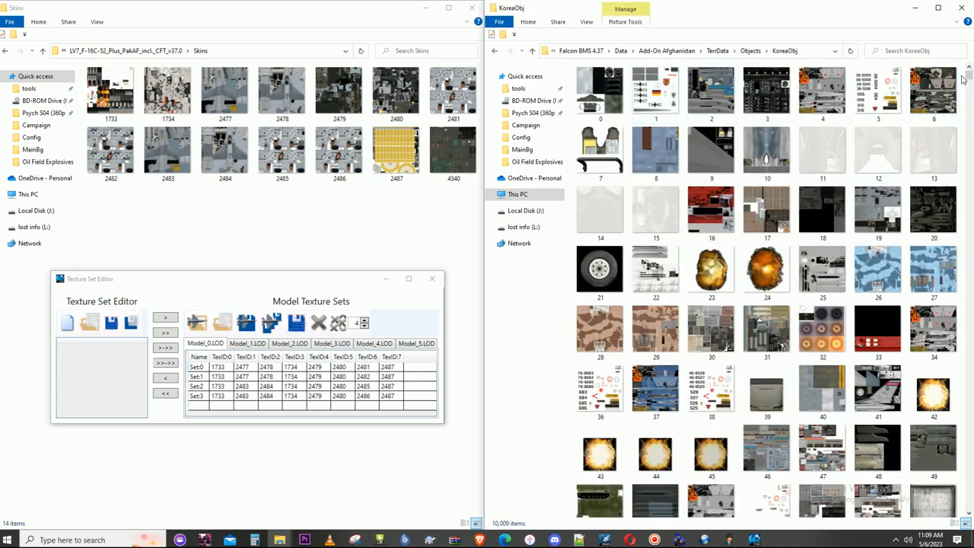
left_click_drag(970, 79, 969, 290)
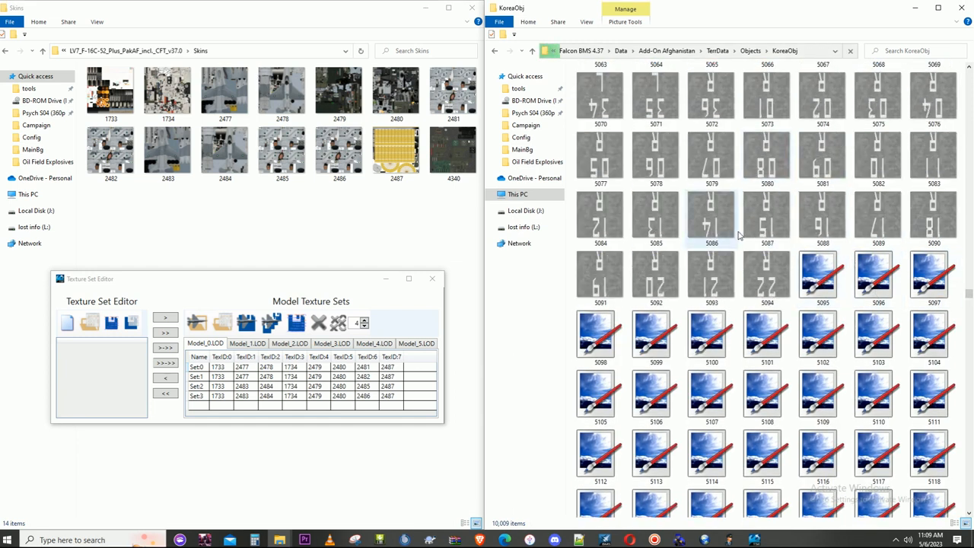
scroll(737, 237, "down", 8)
scroll(730, 242, "down", 15)
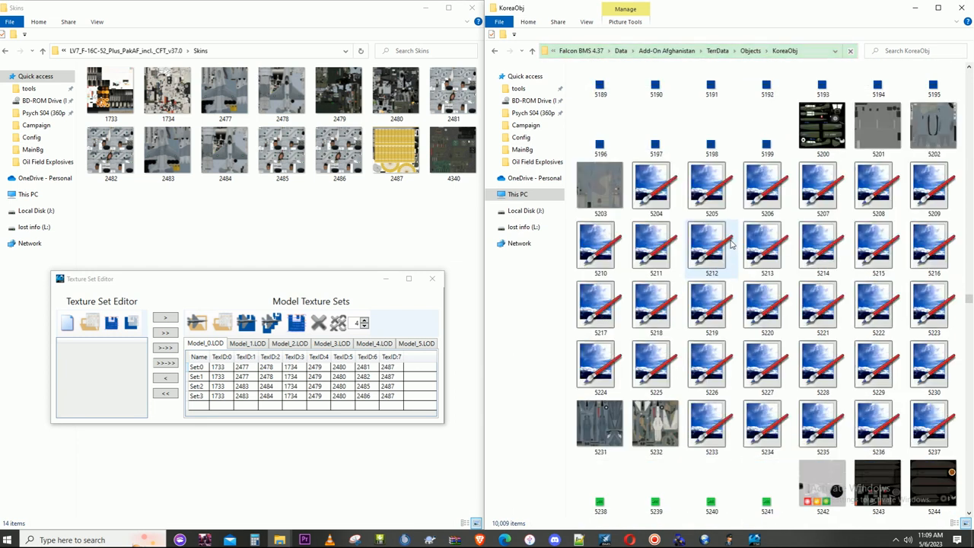
scroll(736, 248, "down", 10)
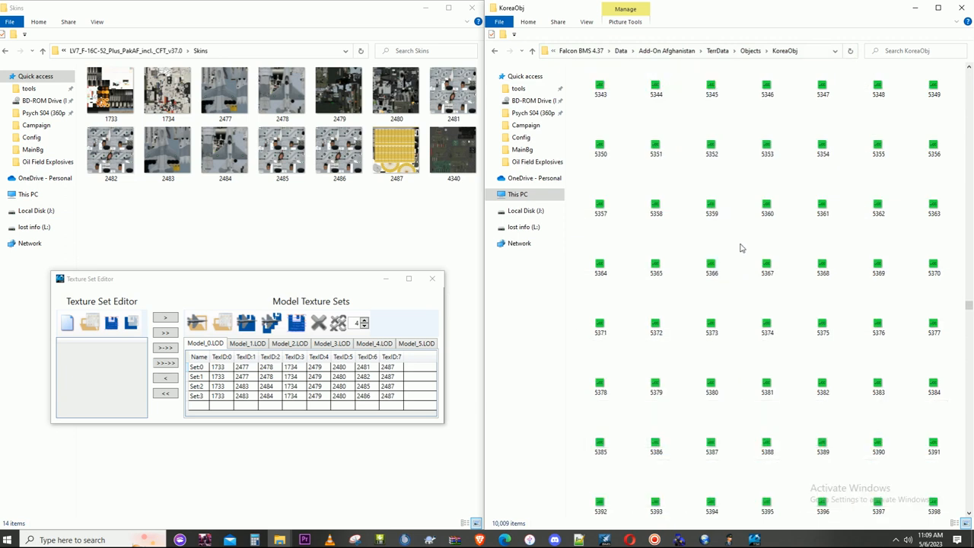
scroll(745, 239, "down", 10)
scroll(747, 243, "down", 1)
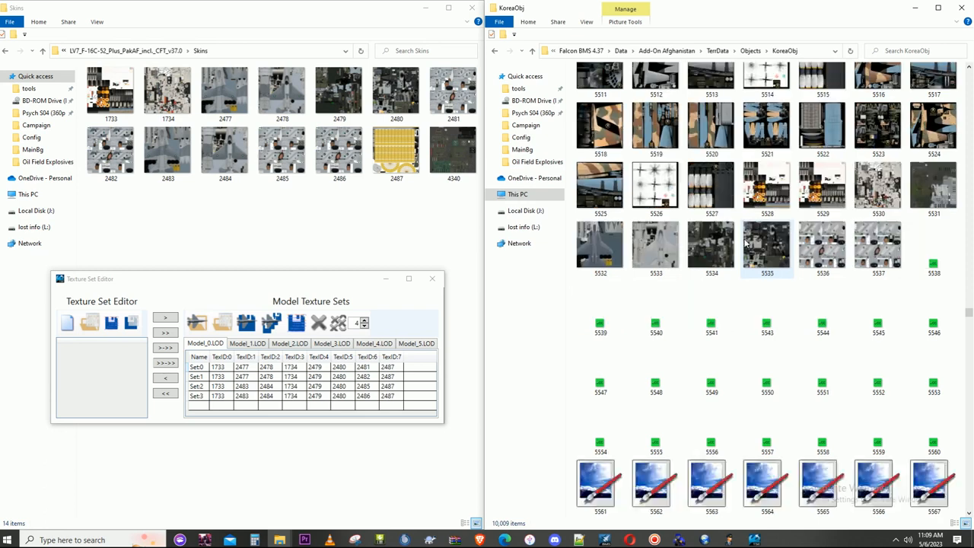
left_click(933, 264)
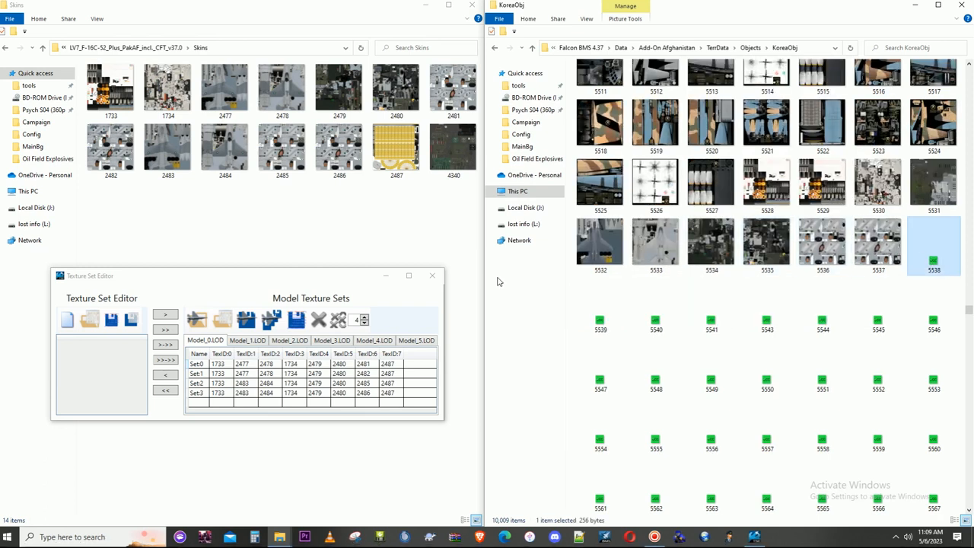
left_click_drag(331, 286, 353, 279)
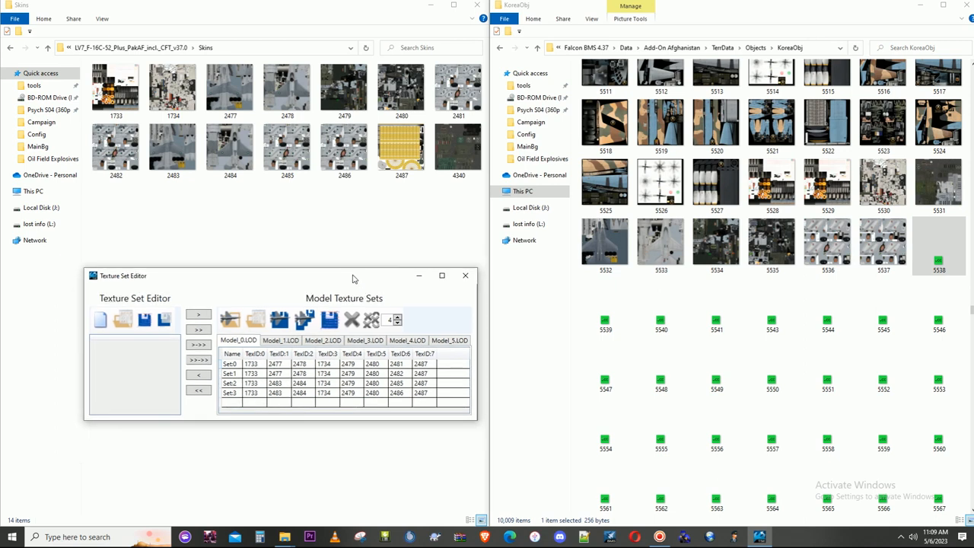
- Rename the texture 1733 in the Skins folder to 5538
left_click(114, 103)
right_click(114, 102)
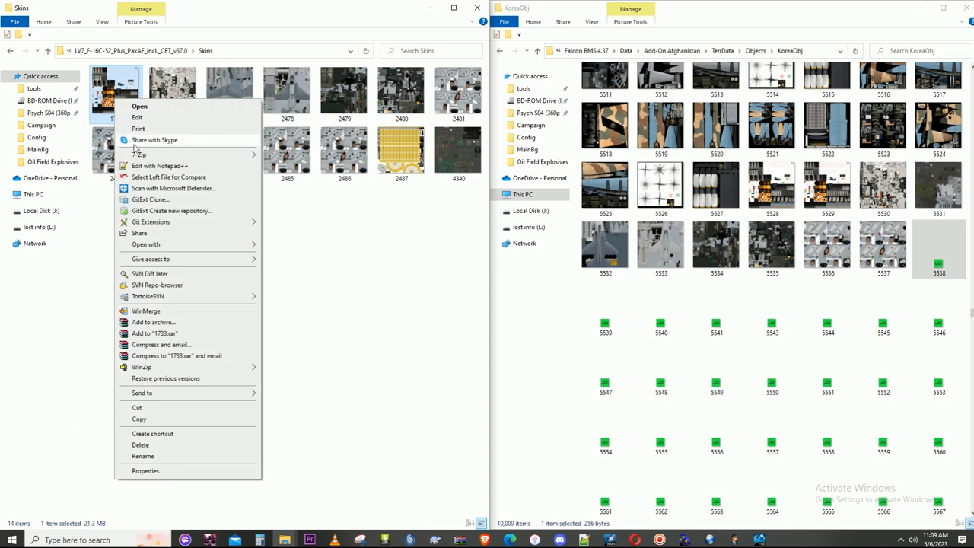
left_click(157, 453)
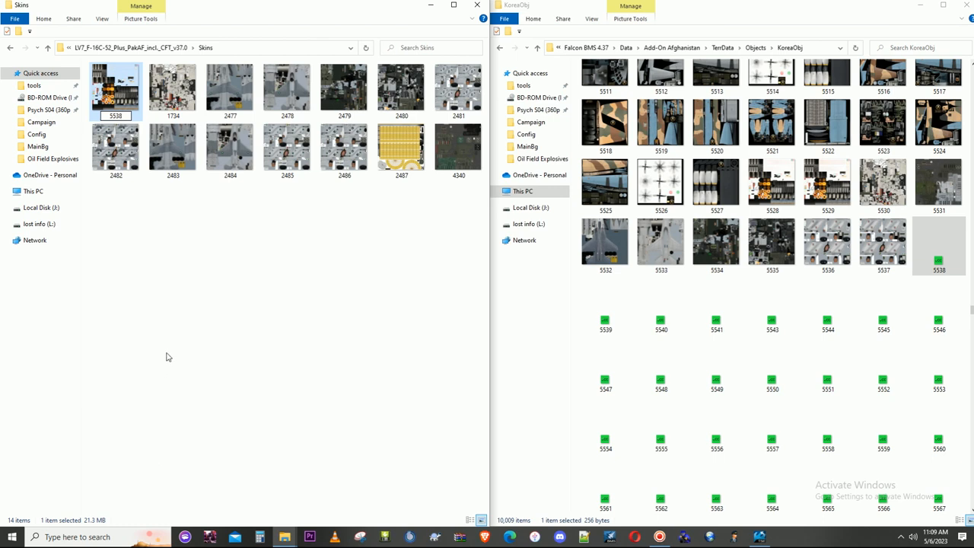
key("Return")
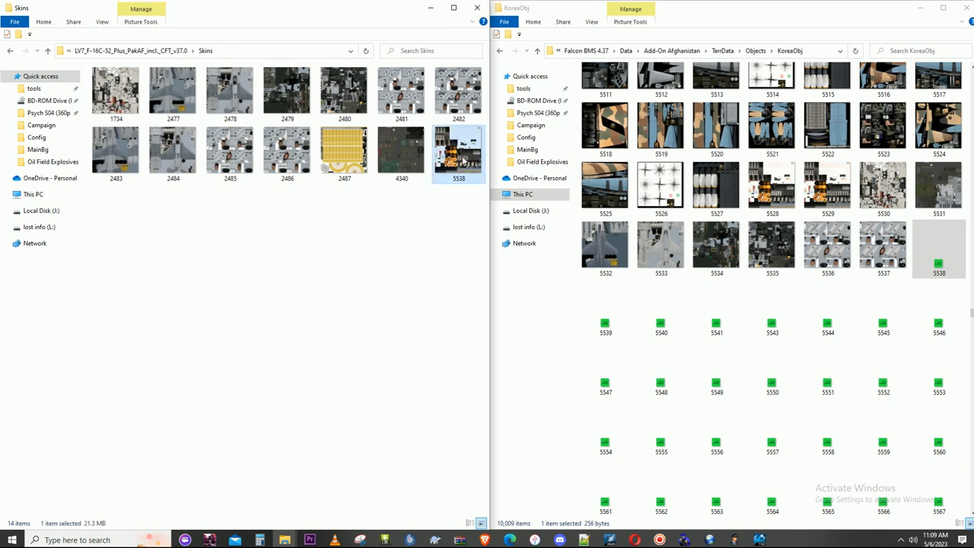
- Paste the 5538 skin texture into the KoreaObj folder, replacing the placeholder file
left_click(900, 257)
key("ctrl+v")
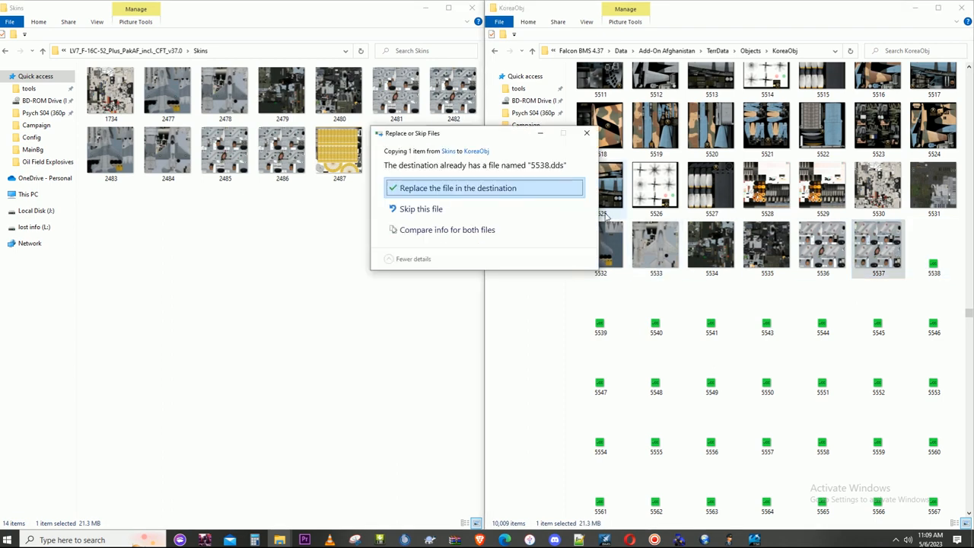
left_click(508, 187)
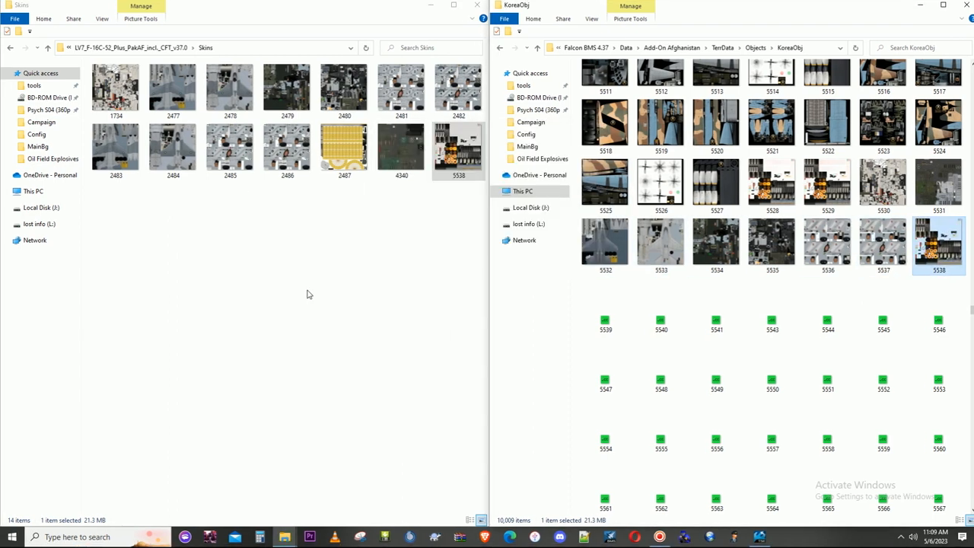
- In the Texture Set Editor, set TexID:0 of Set:0 through Set:3 on Model_0.LOD to 5538
left_click(756, 537)
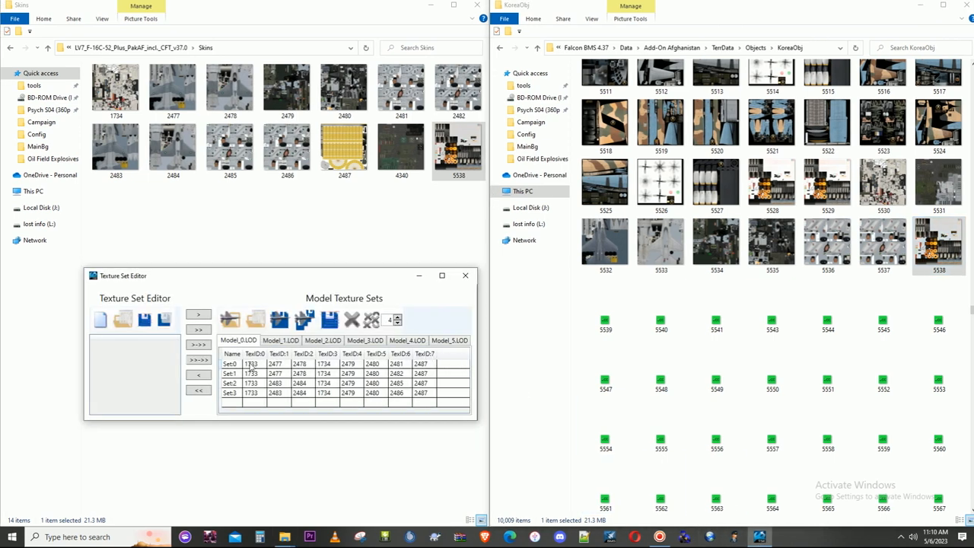
left_click(251, 365)
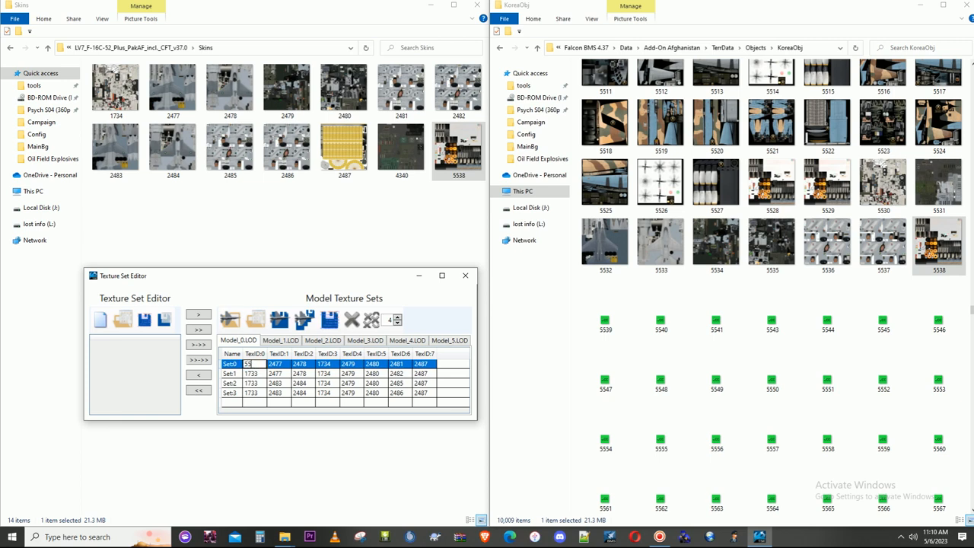
left_click(255, 374)
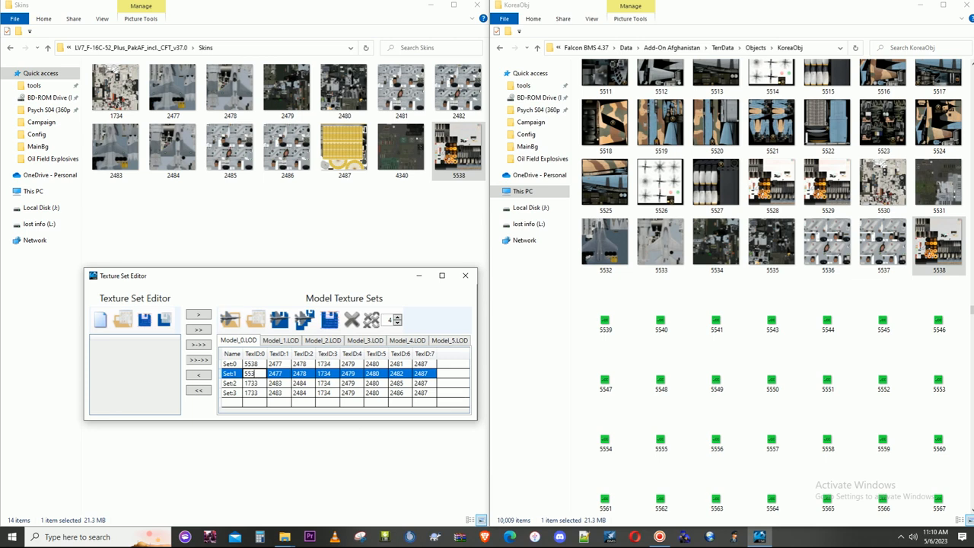
type("8")
left_click(260, 387)
type("55")
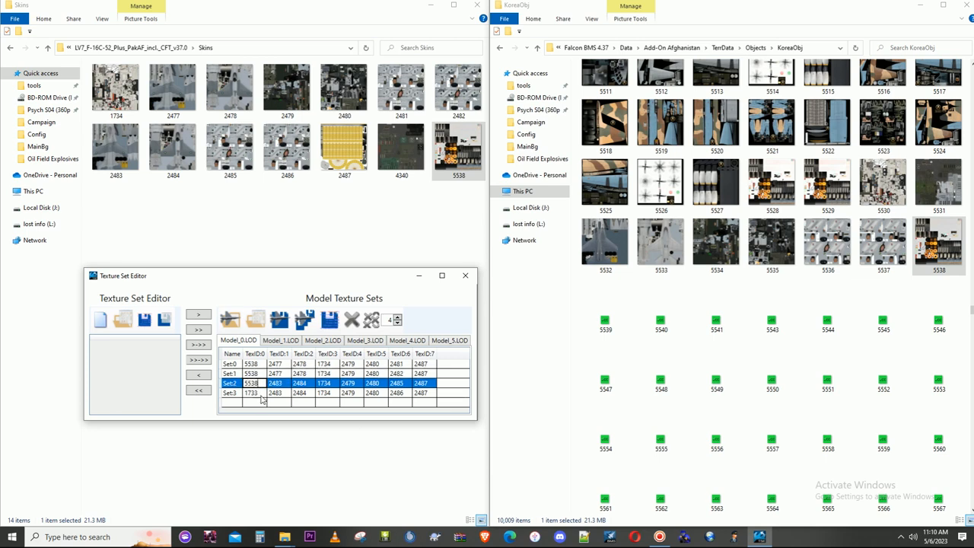
left_click(260, 395)
type("5538")
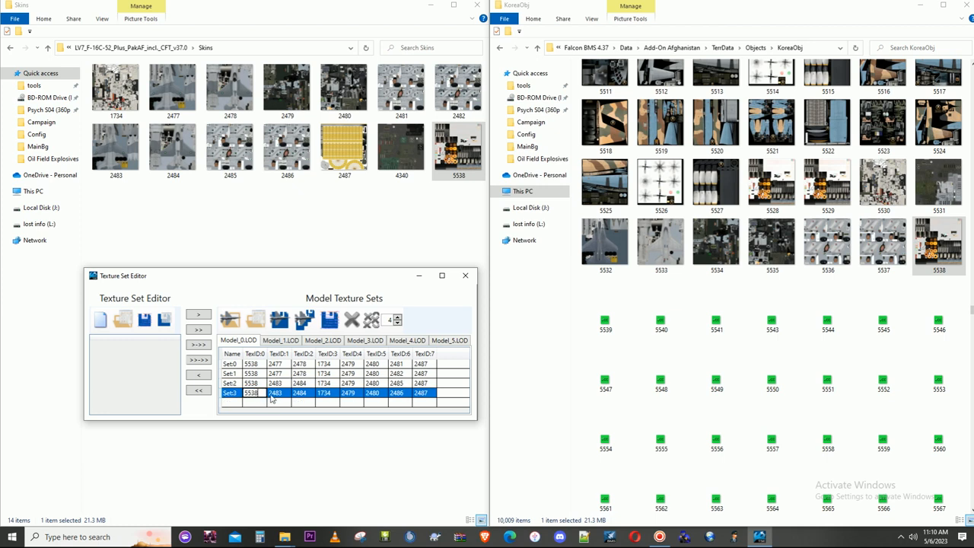
left_click(279, 403)
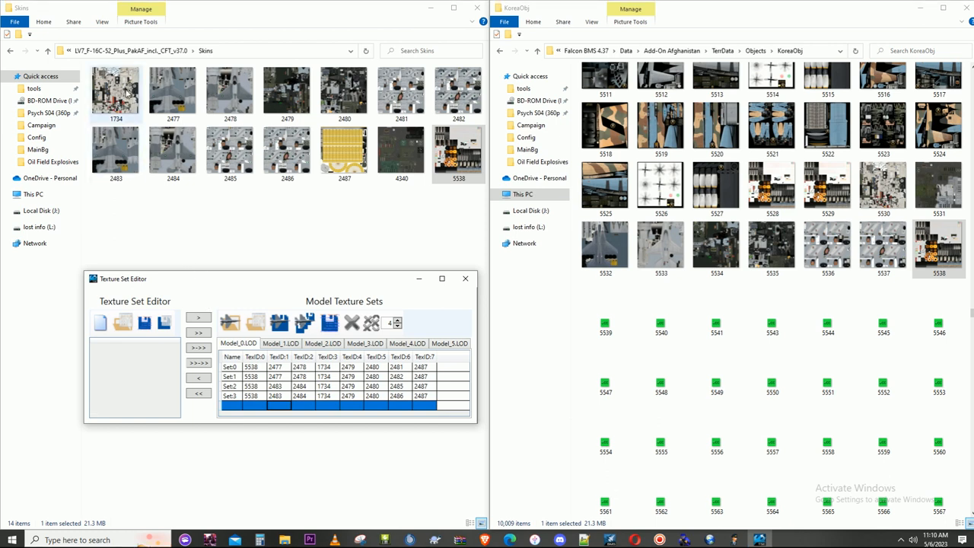
- Rename the texture 1734 in the Skins folder to 5539
left_click(124, 107)
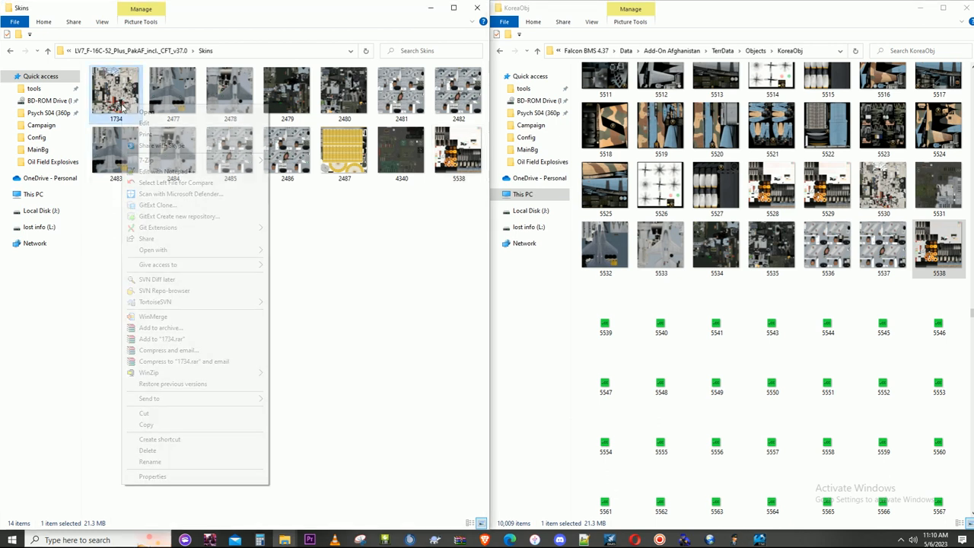
right_click(124, 106)
left_click(168, 461)
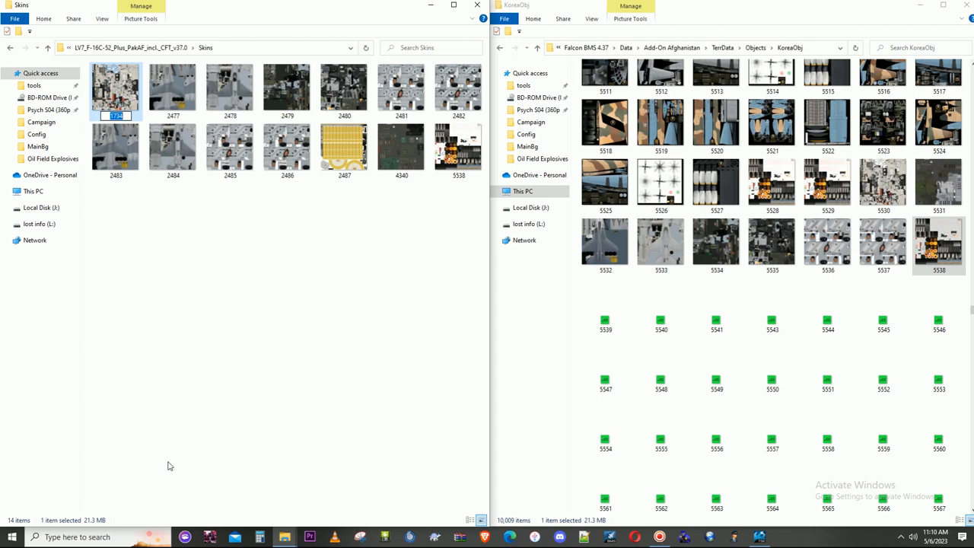
type("5539")
key("Return")
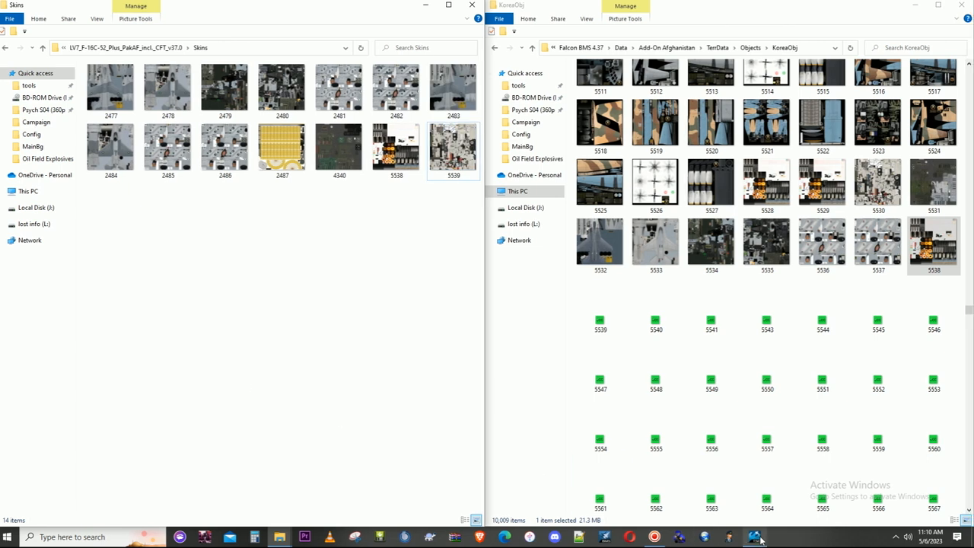
- Copy the 5539 texture from Skins into the KoreaObj folder, replacing the placeholder file
left_click(756, 537)
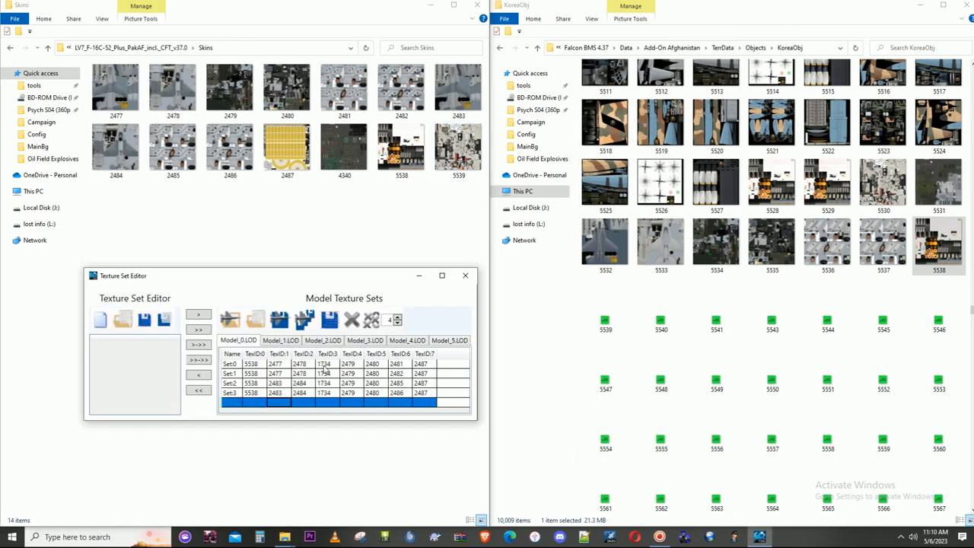
left_click(323, 367)
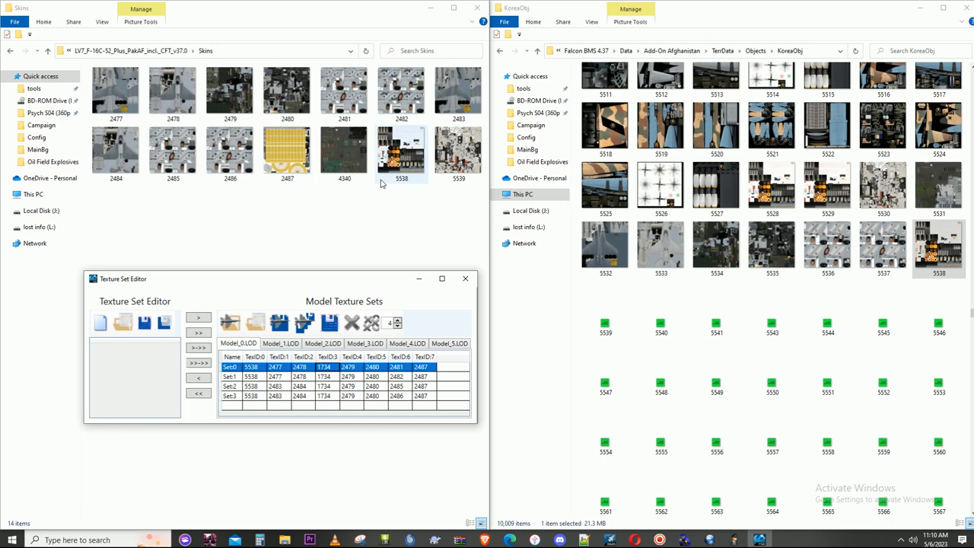
right_click(470, 163)
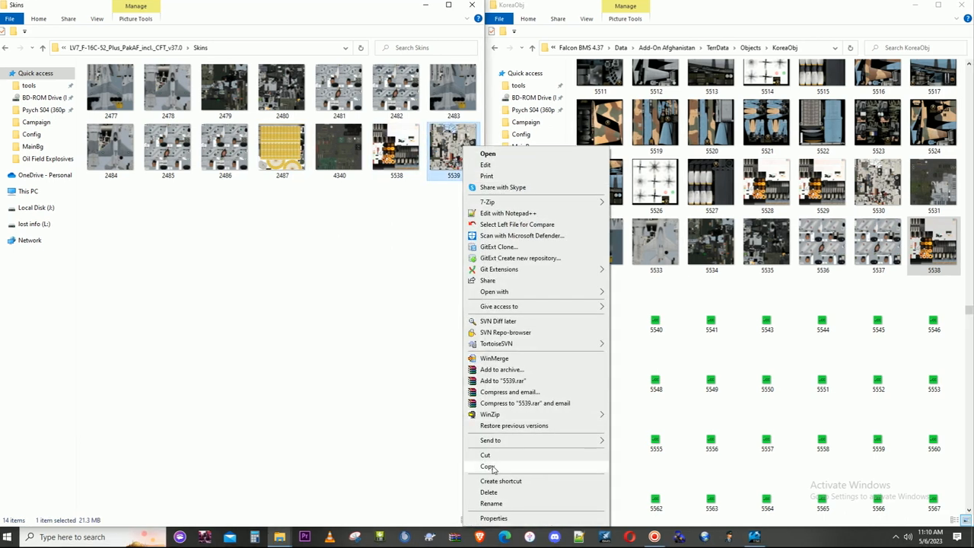
left_click(496, 470)
left_click(828, 325)
key("ctrl+v")
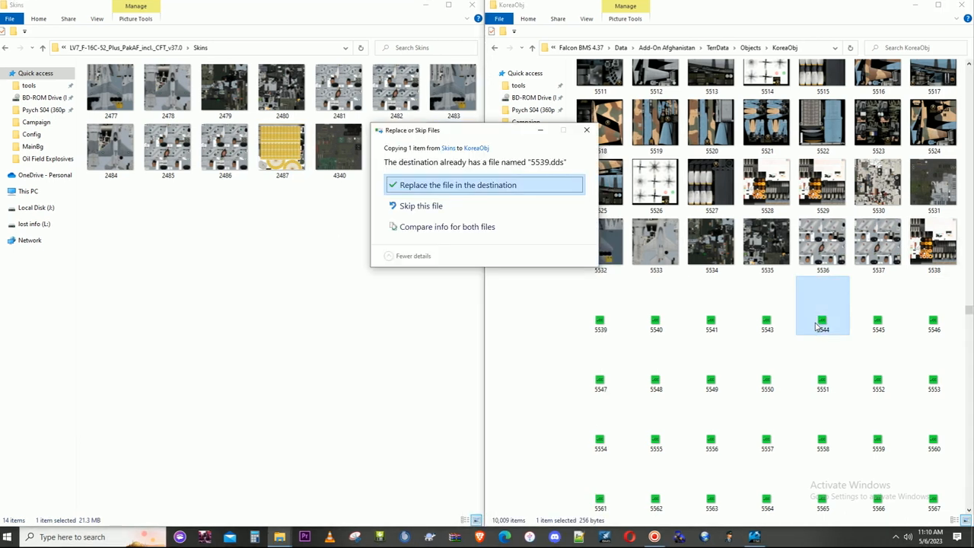
left_click(453, 188)
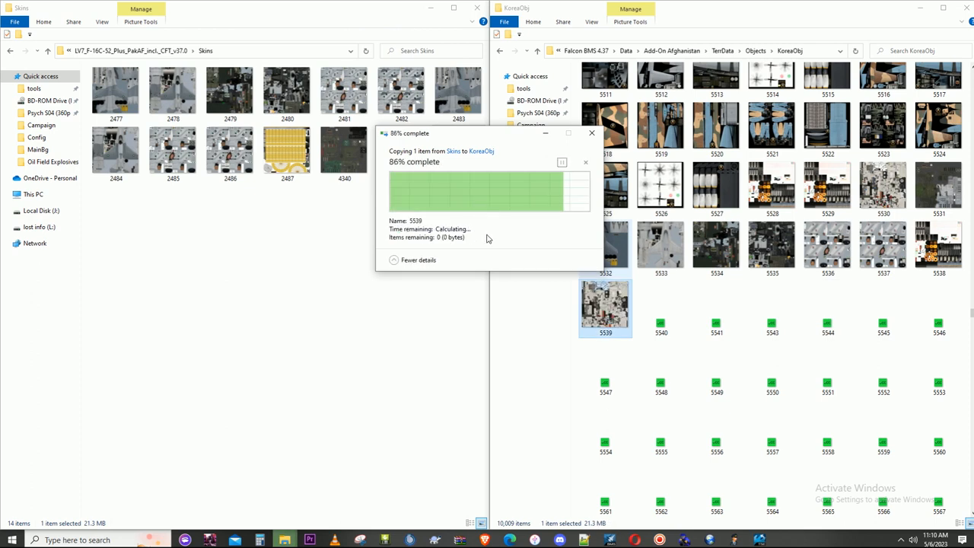
- In the Texture Set Editor, set TexID:3 of Set:0 through Set:3 on Model_0.LOD to 5539
left_click(730, 535)
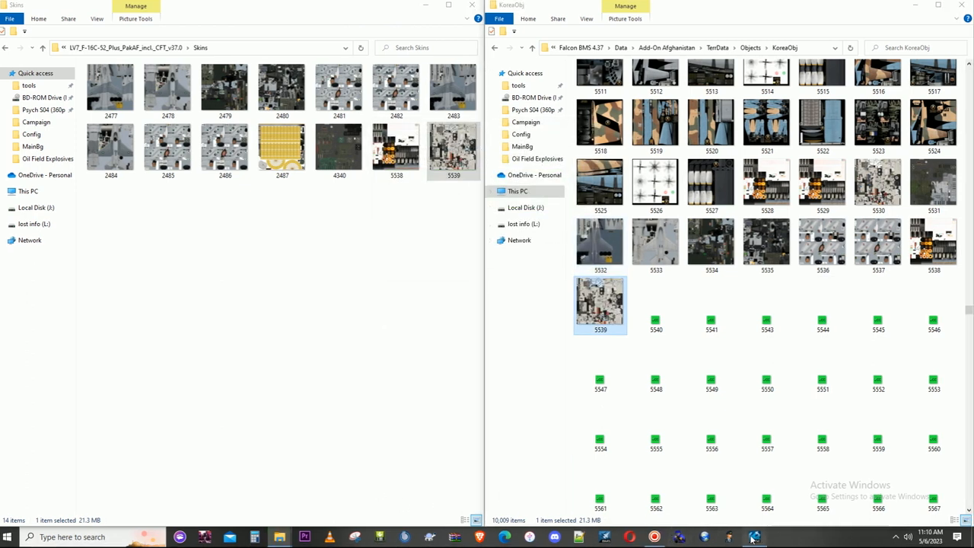
double_click(333, 367)
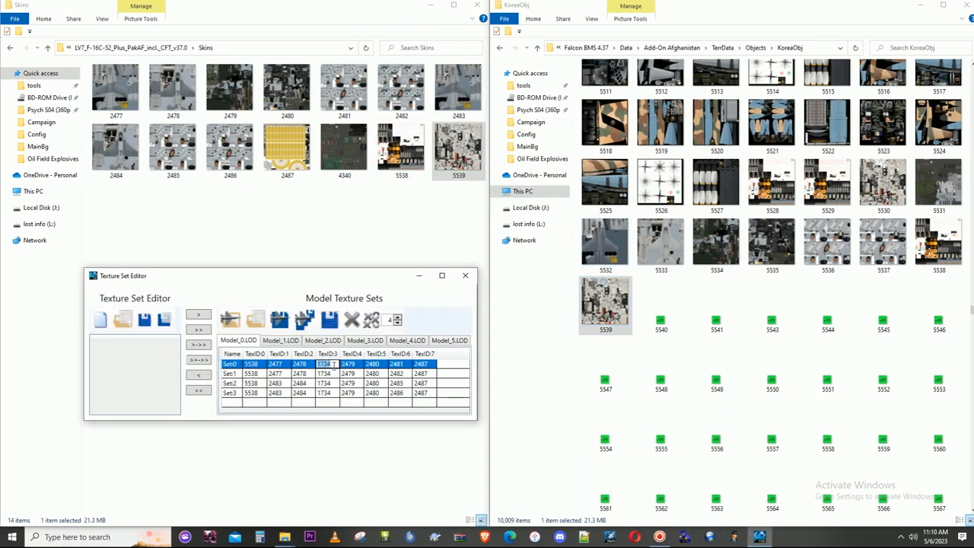
type("5539")
key("Return")
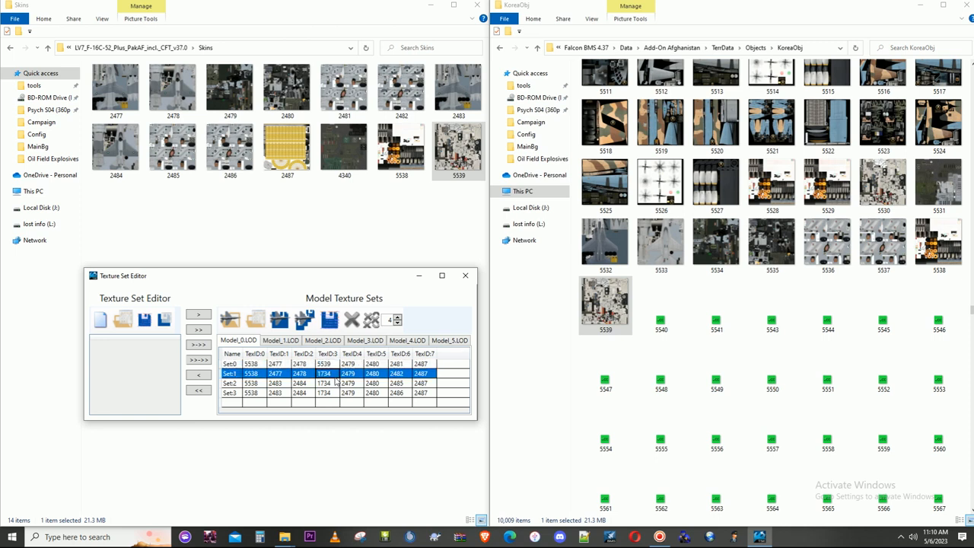
type("5539")
left_click(336, 384)
type("55")
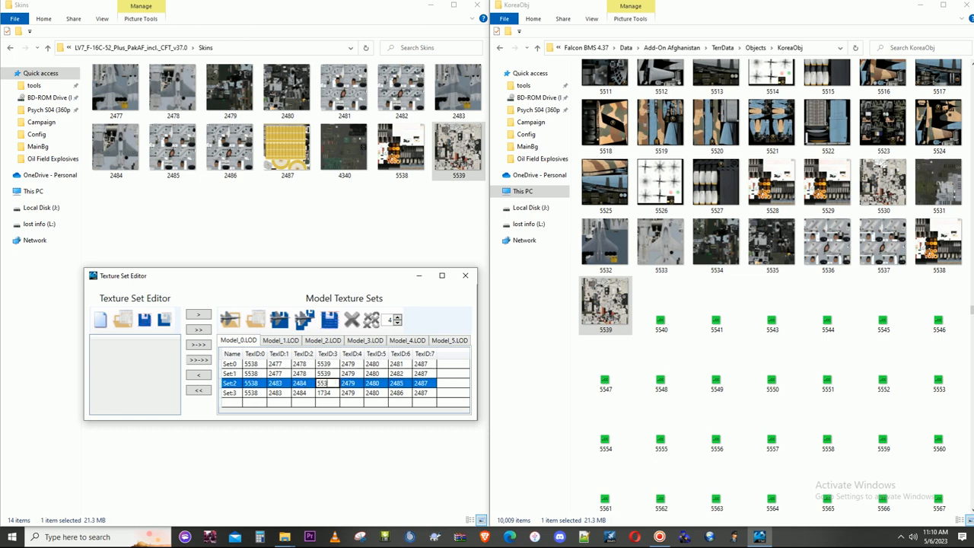
left_click(335, 393)
type("5539")
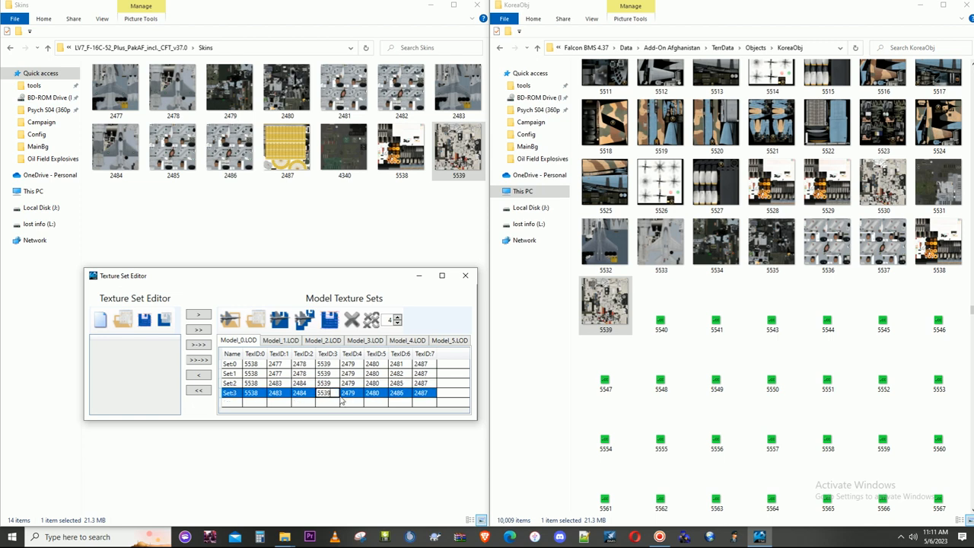
left_click(341, 401)
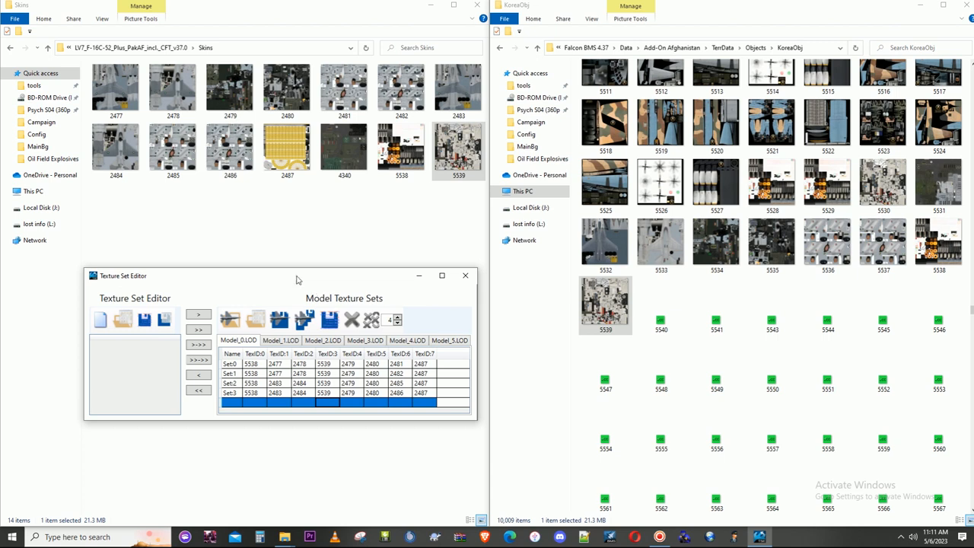
left_click_drag(290, 281, 276, 238)
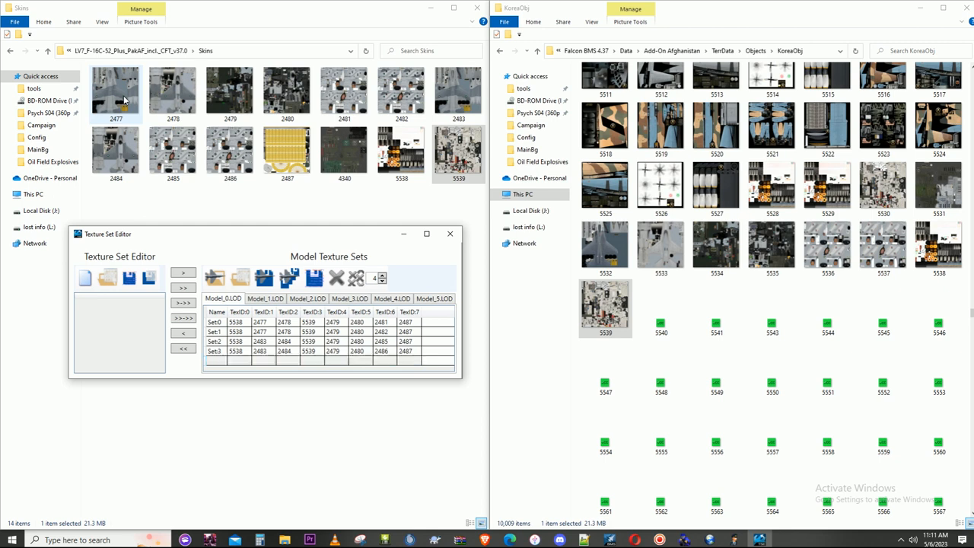
- Rename the texture 2477 in the Skins folder to 5540
left_click(126, 99)
right_click(125, 98)
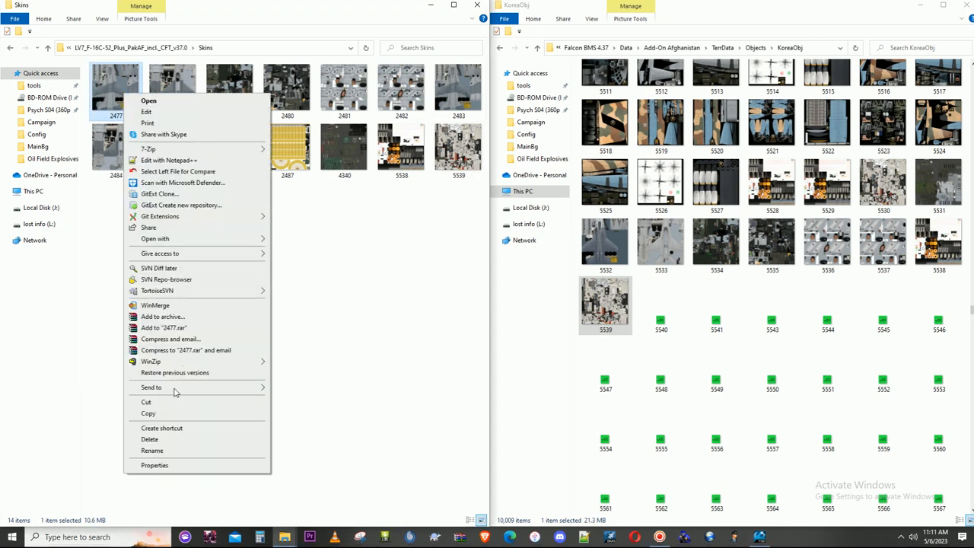
left_click(164, 451)
type("55")
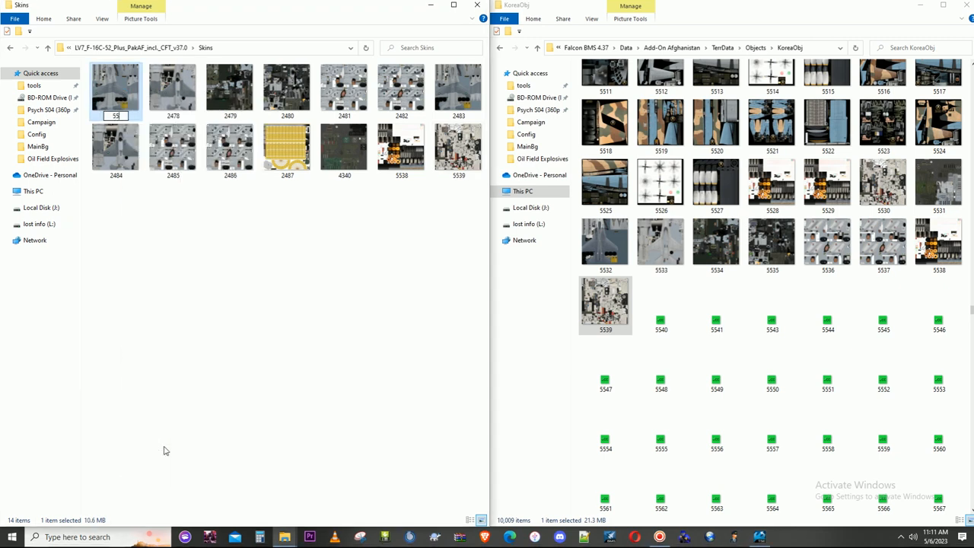
type("40")
left_click(159, 312)
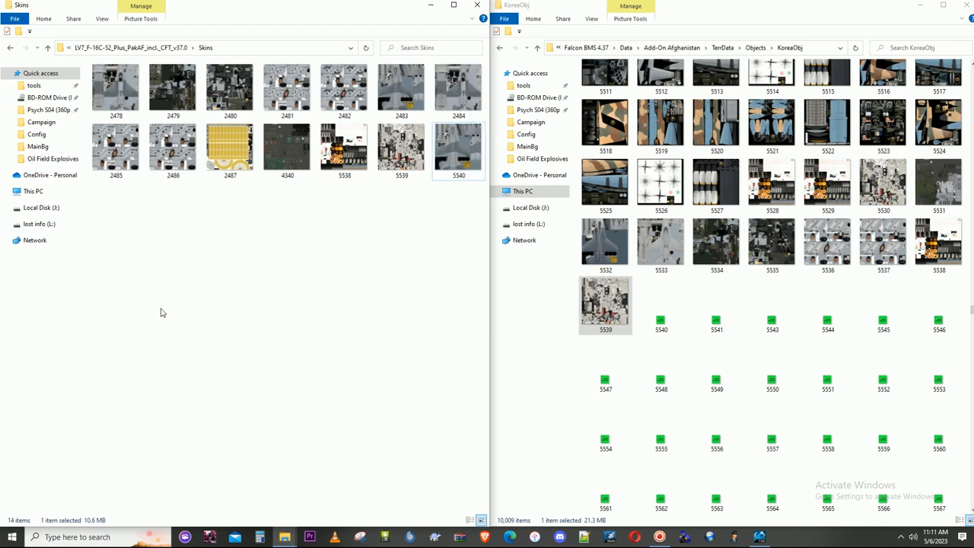
- Copy the 5540 texture from Skins into the KoreaObj folder, replacing the placeholder file
left_click(466, 174)
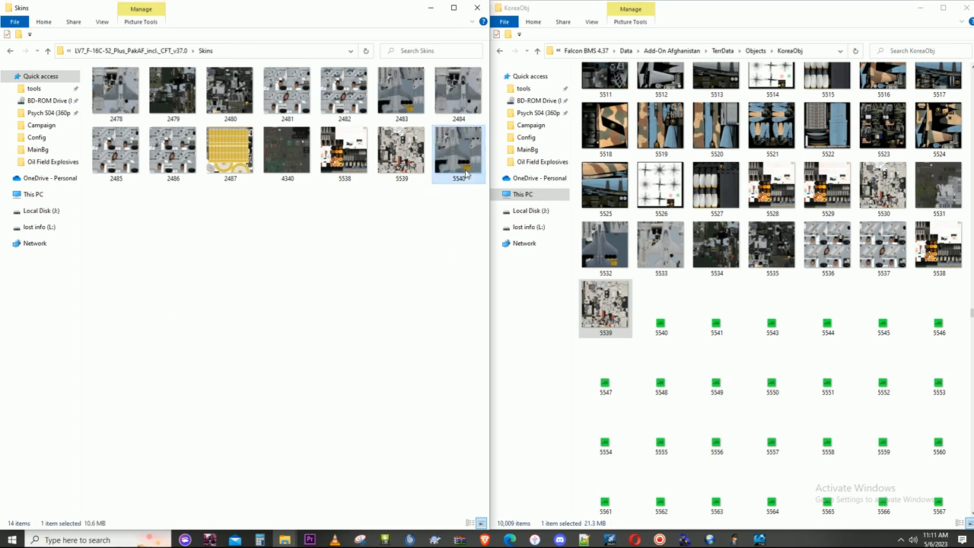
left_click(650, 314)
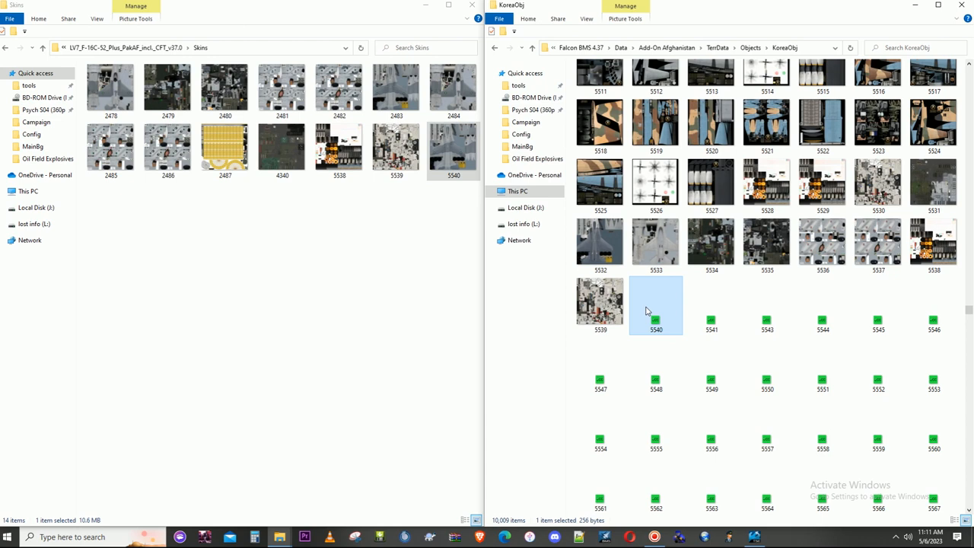
key("ctrl+v")
left_click(476, 186)
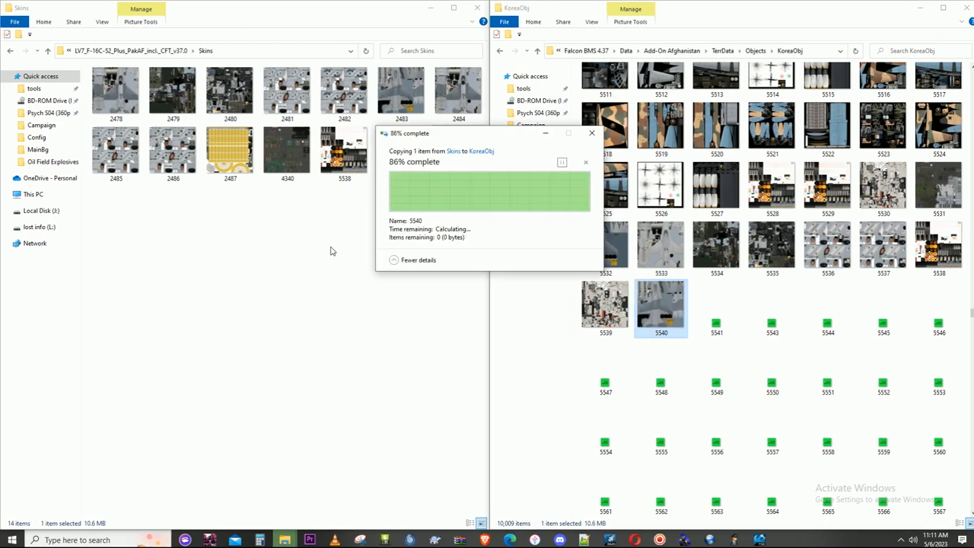
- In the Texture Set Editor, set TexID:1 of Set:0 and Set:1 on Model_0.LOD to 5540
left_click(759, 540)
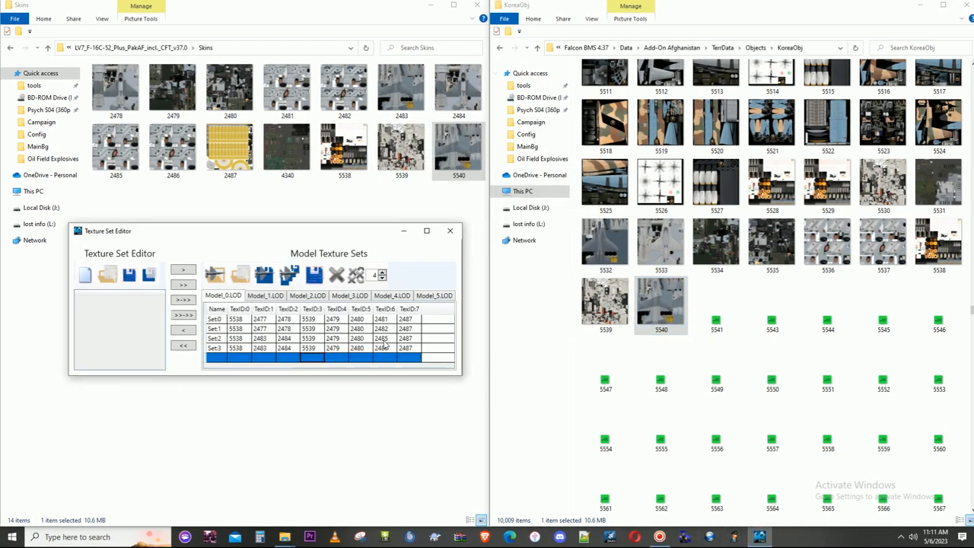
left_click(272, 323)
type("554")
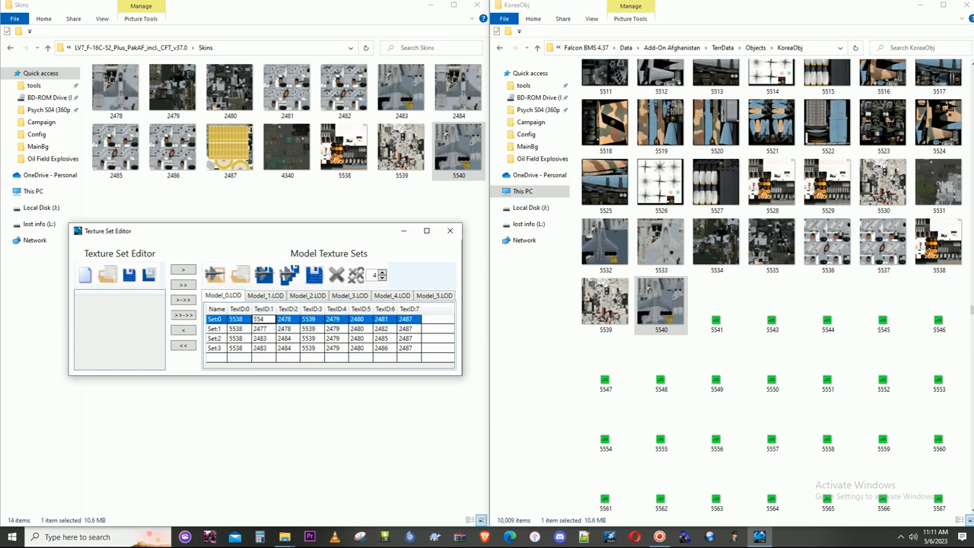
left_click(264, 328)
type("5540")
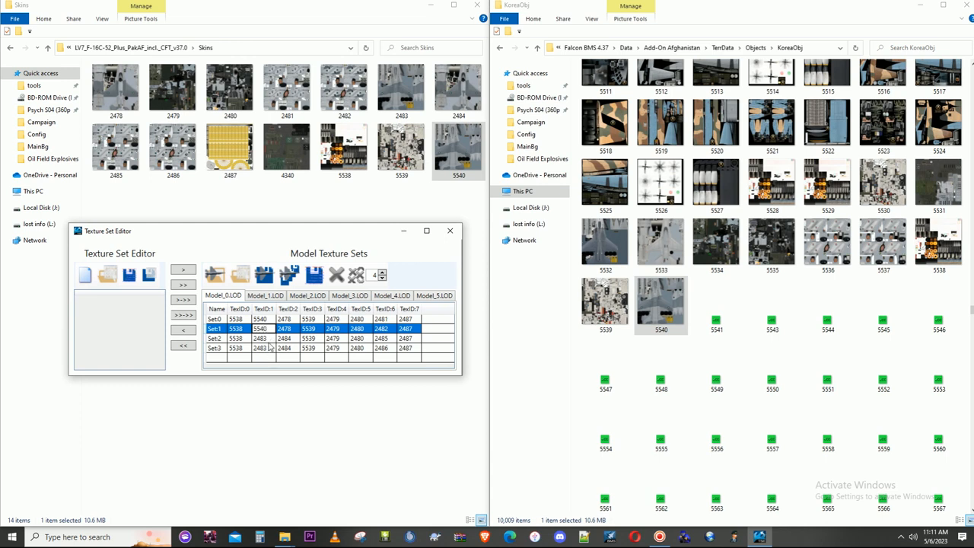
left_click(267, 339)
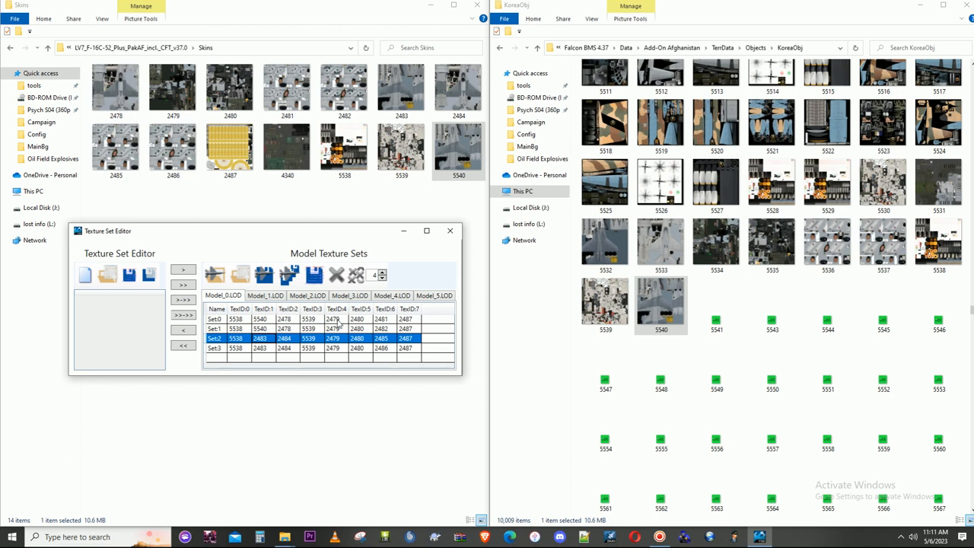
- Check the TexID:2 entries of Set:0 and Set:1, and rename the matching texture 2478 in Skins to 5541
left_click(288, 319)
left_click(289, 329)
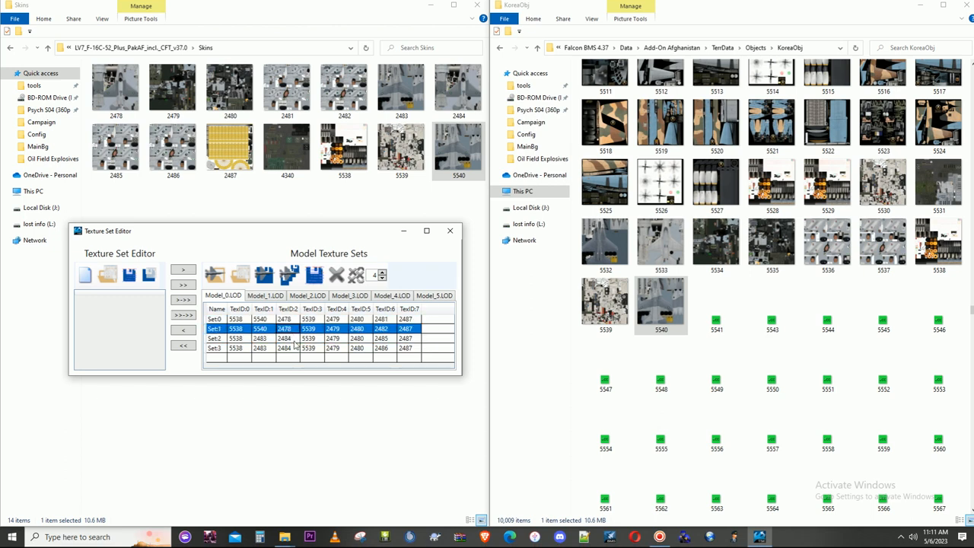
left_click(281, 320)
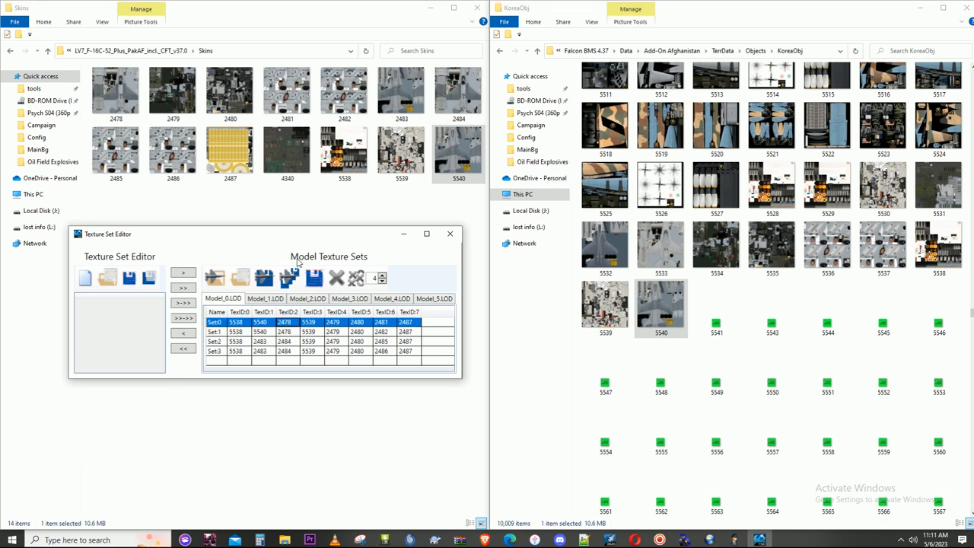
left_click(123, 101)
right_click(122, 101)
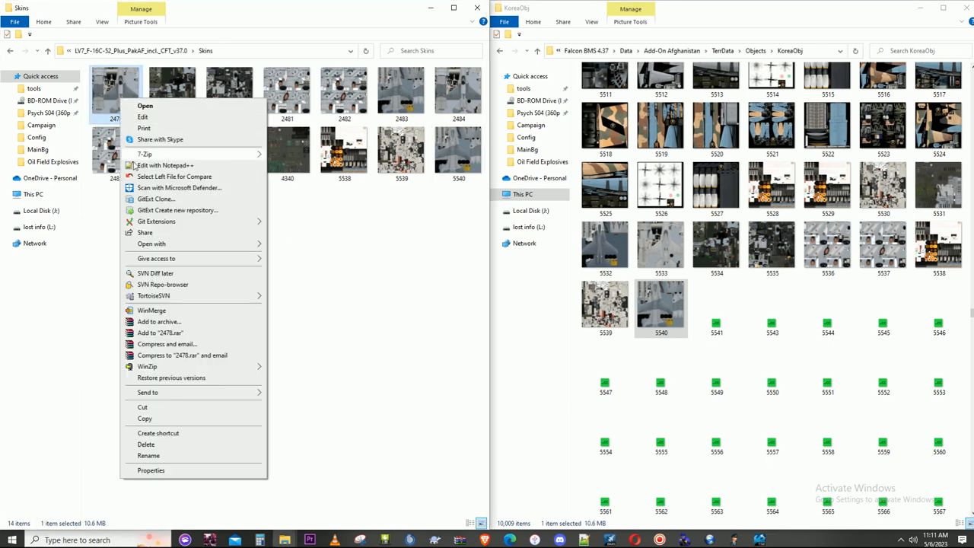
left_click(158, 456)
type("5541")
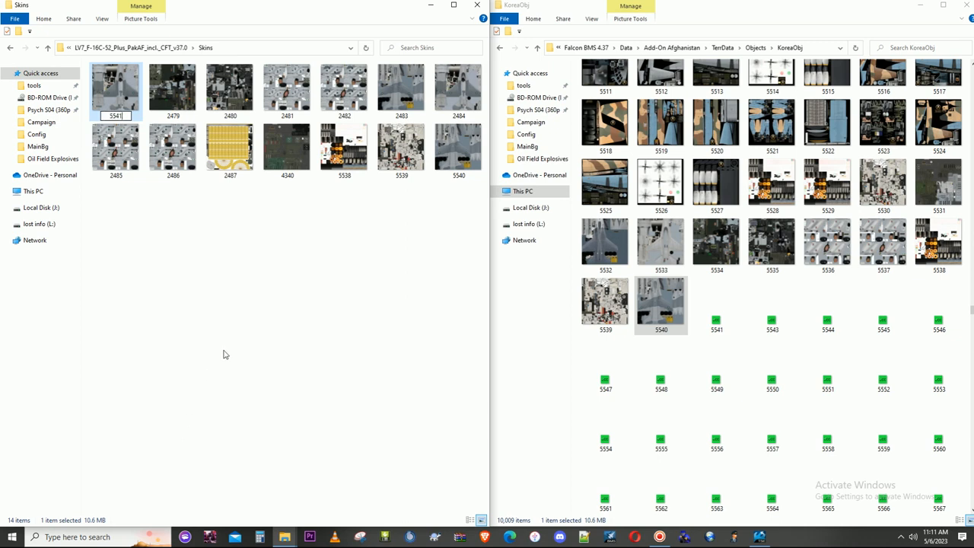
key("Return")
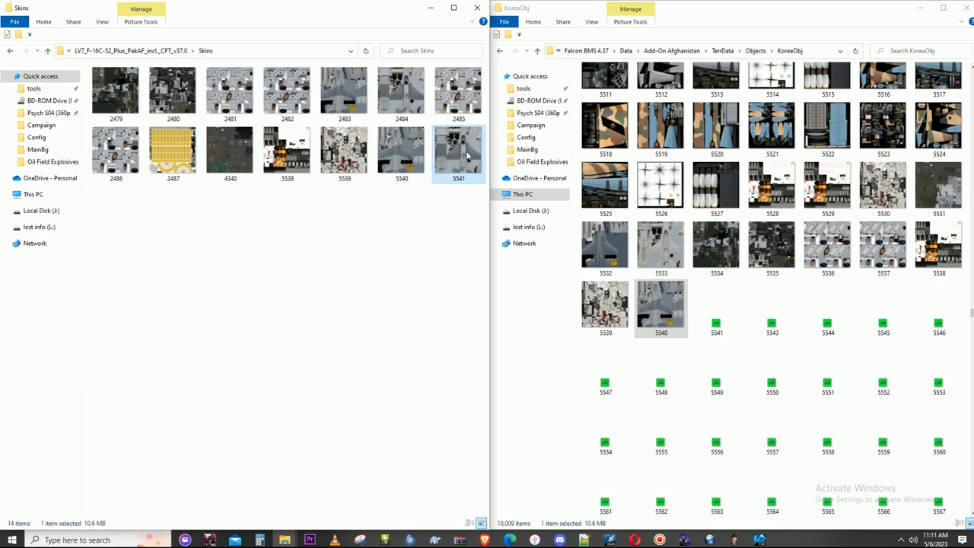
- Copy the 5541 texture from Skins into the KoreaObj folder, replacing the placeholder file
left_click(719, 322)
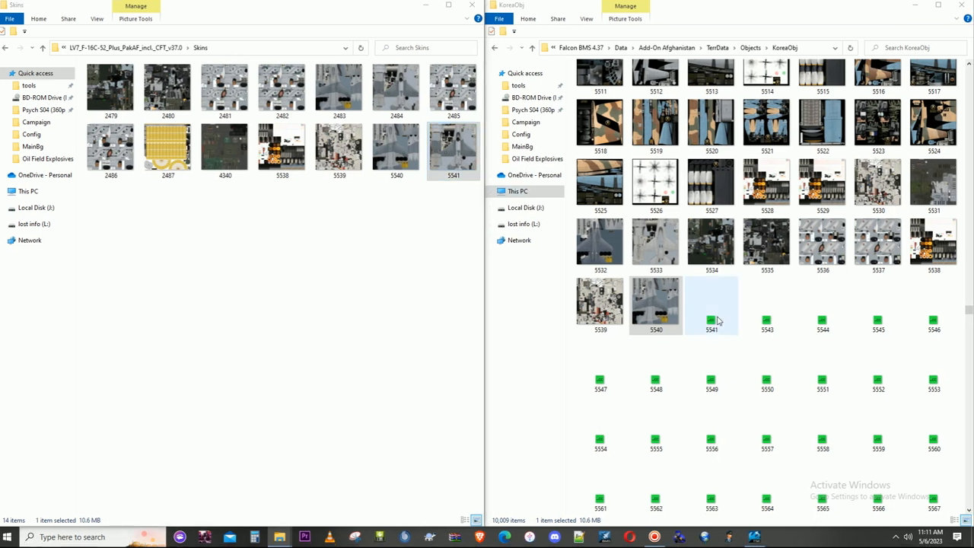
key("ctrl+v")
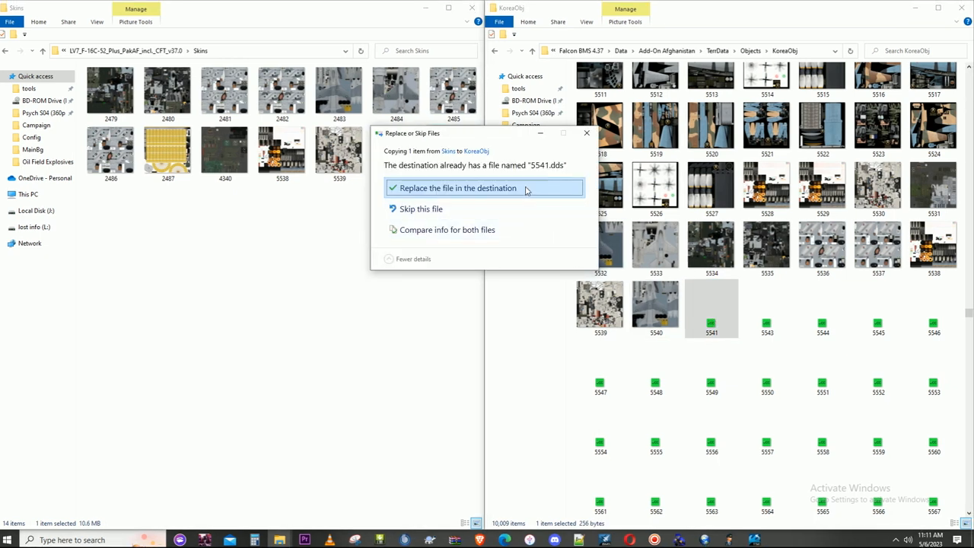
left_click(527, 187)
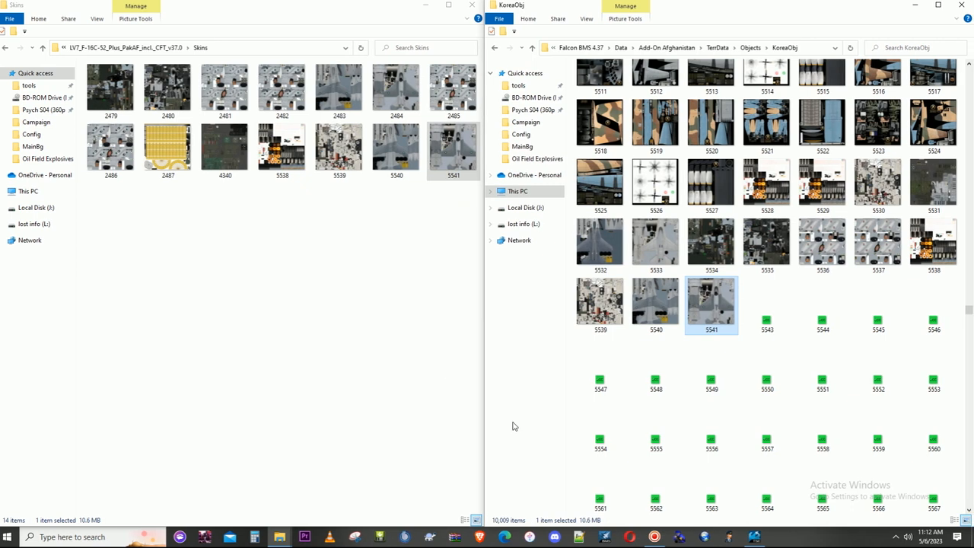
- In the Texture Set Editor, set TexID:2 of Set:0 and Set:1 on Model_0.LOD to 5541
left_click(756, 537)
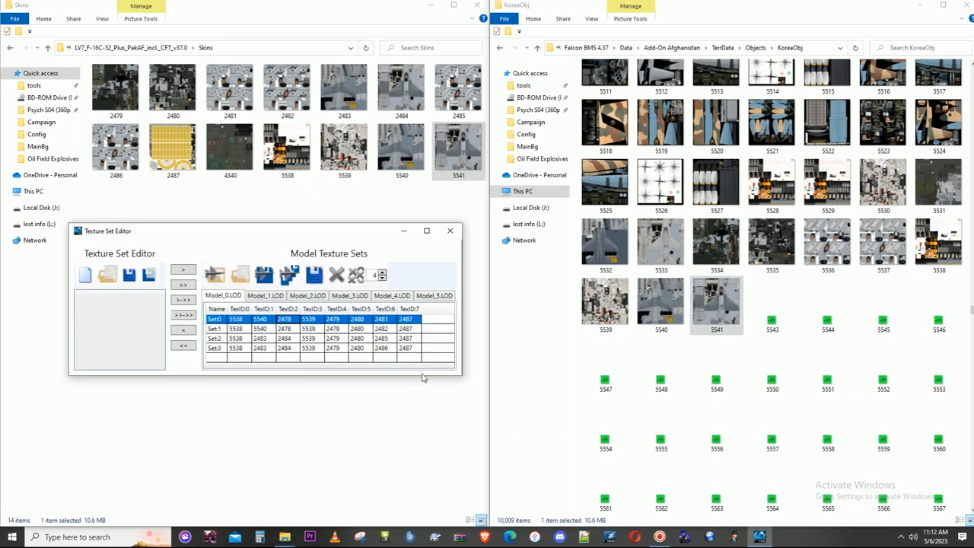
double_click(286, 319)
double_click(292, 318)
type("5")
left_click(294, 330)
type("541")
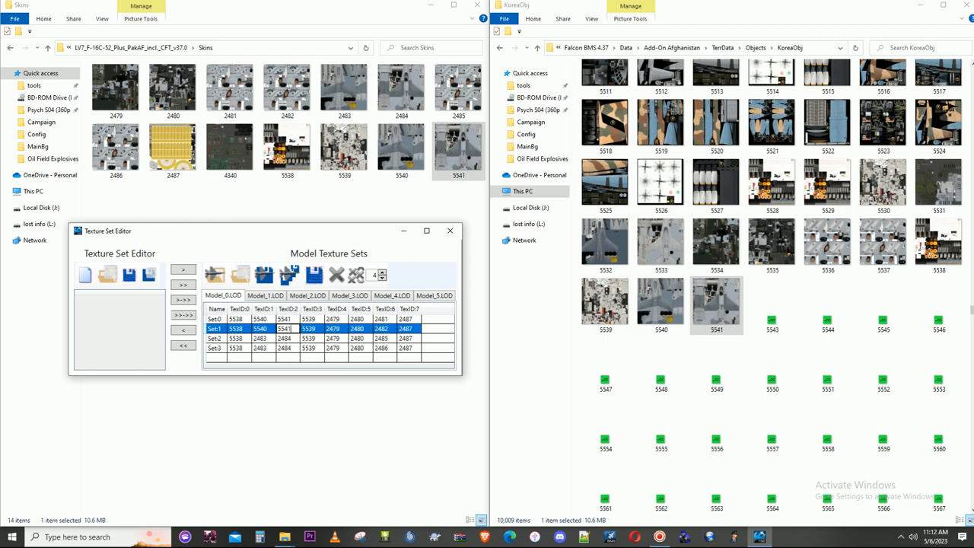
left_click(295, 340)
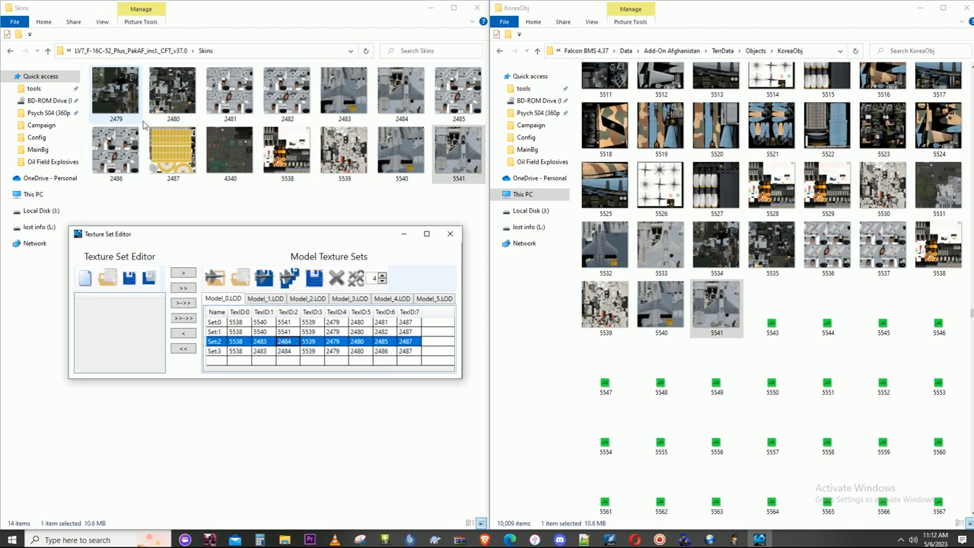
- Check the TexID:4 entries of all four sets, and rename the matching texture 2479 in Skins to 5543
left_click(337, 322)
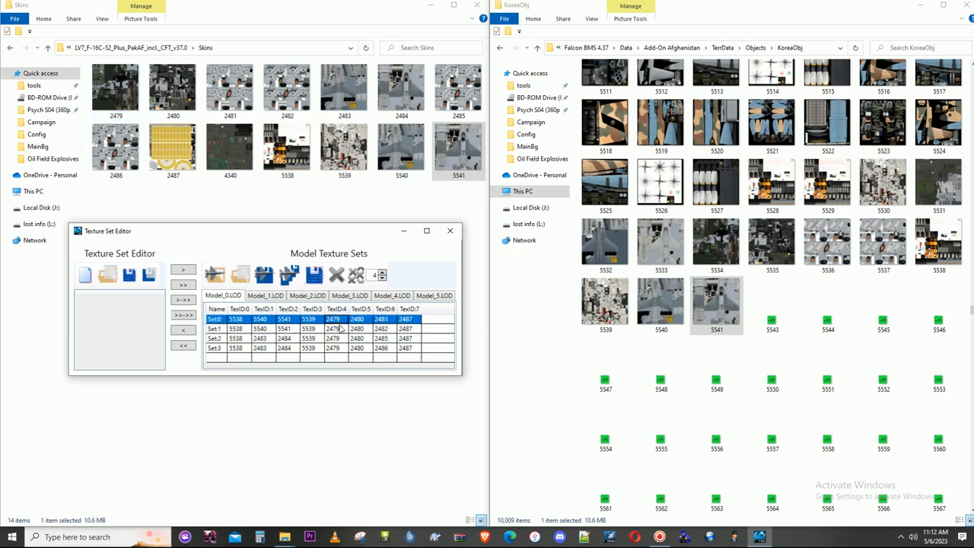
left_click(340, 327)
left_click(339, 338)
left_click(339, 347)
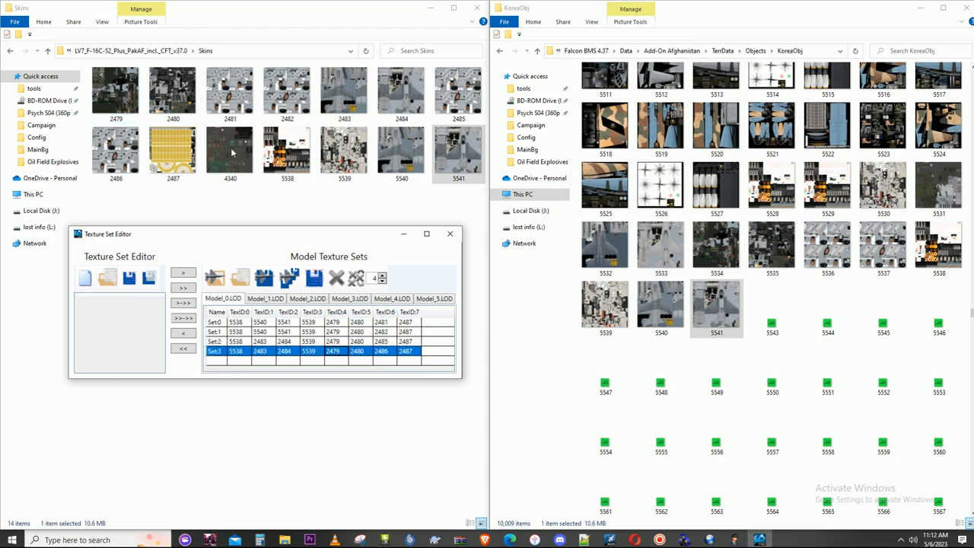
left_click(112, 96)
right_click(113, 96)
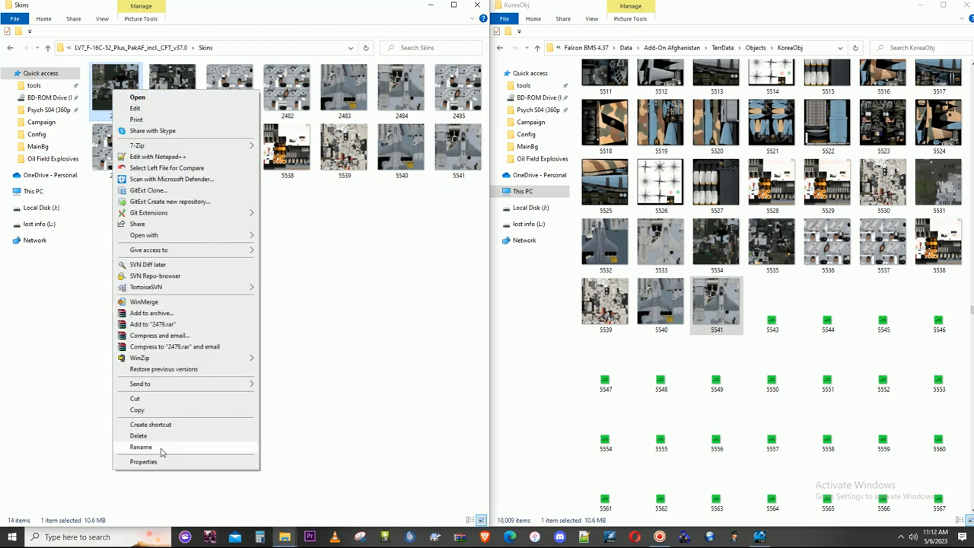
left_click(161, 450)
type("5543")
left_click(207, 327)
- Copy the 5543 texture from Skins into the KoreaObj folder, replacing the placeholder file
left_click(461, 157)
left_click_drag(461, 159, 748, 321)
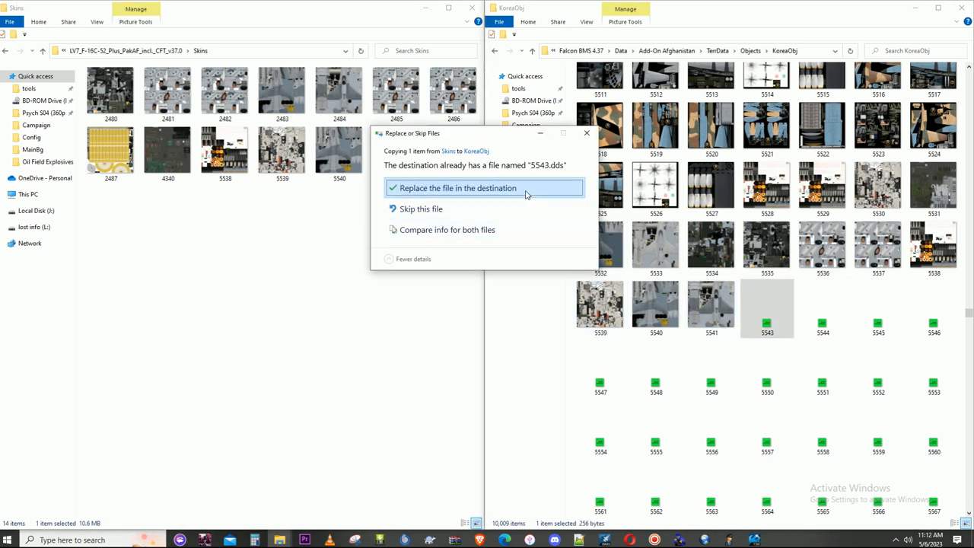
left_click(527, 194)
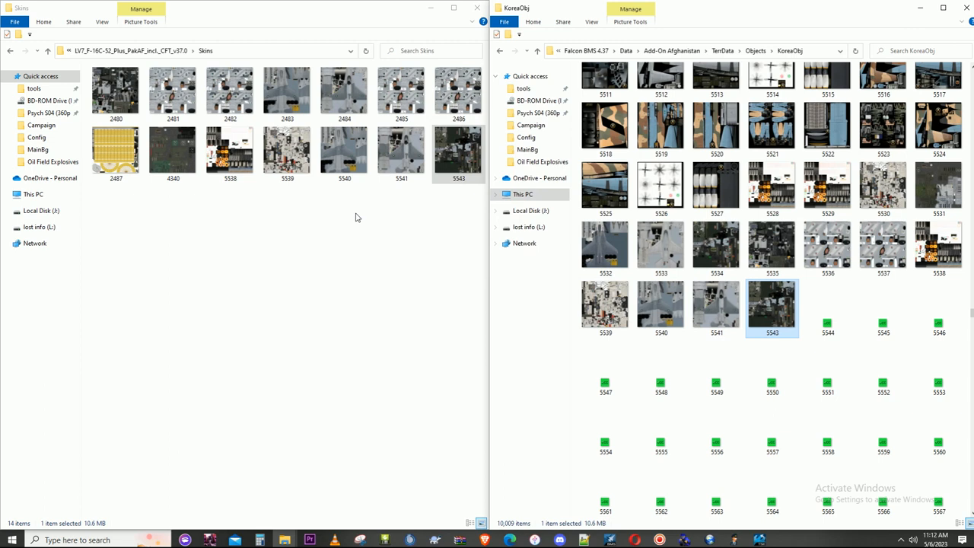
- In the Texture Set Editor, set TexID:4 of all four sets on Model_0.LOD to 5543
left_click(759, 539)
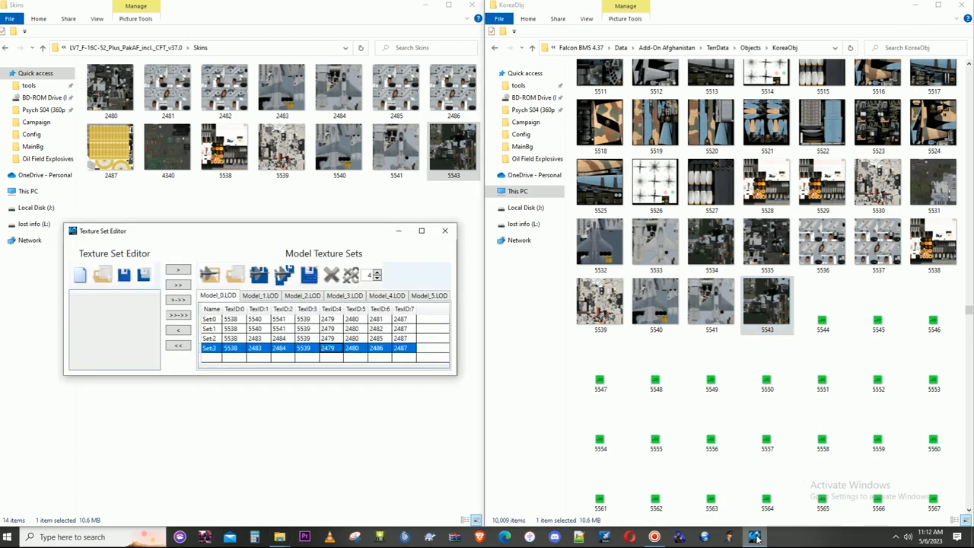
left_click(341, 320)
type("5543")
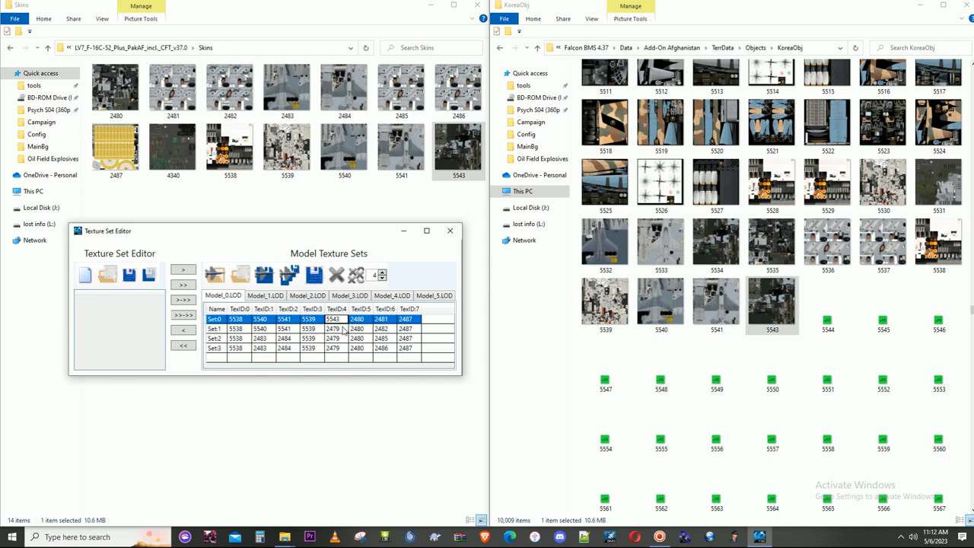
left_click(342, 333)
type("5543")
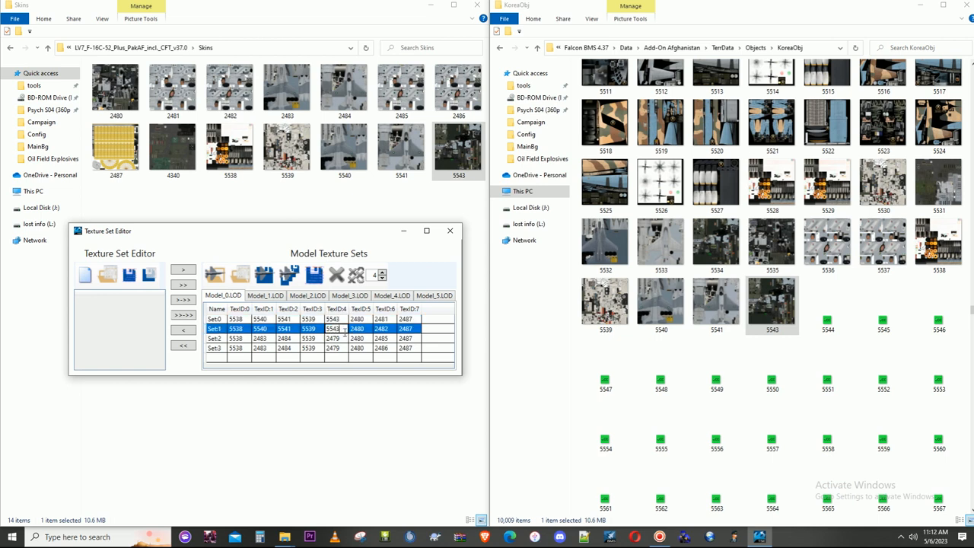
left_click(343, 343)
type("55")
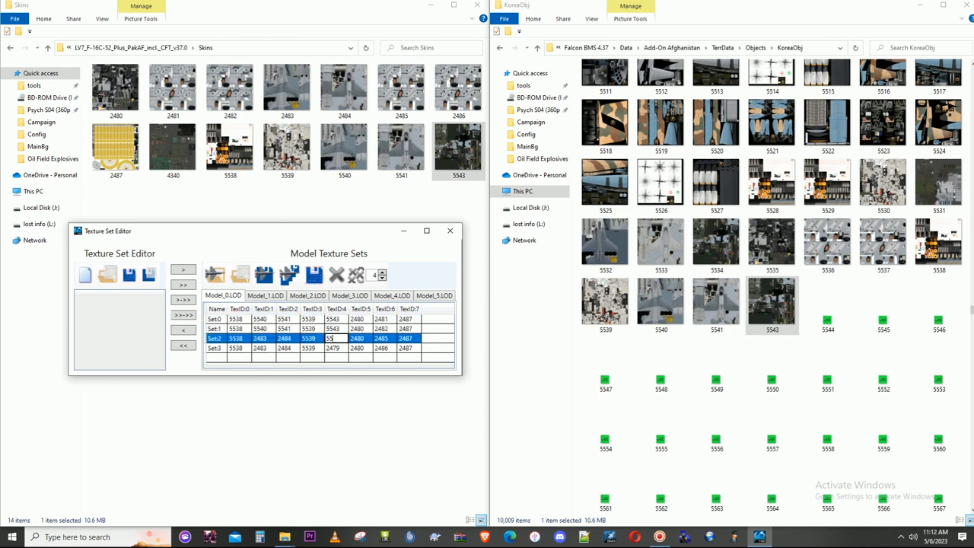
type("43")
left_click(344, 349)
type("55")
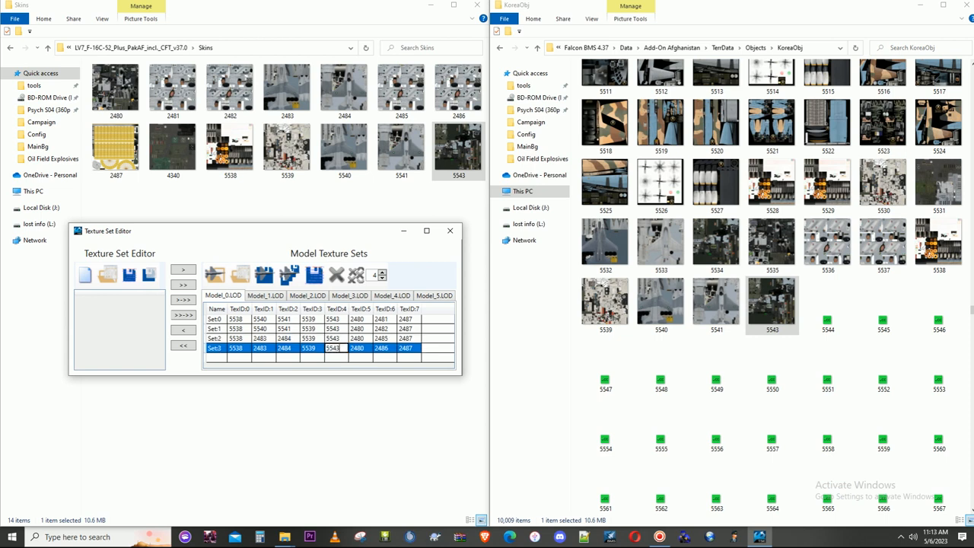
left_click(345, 358)
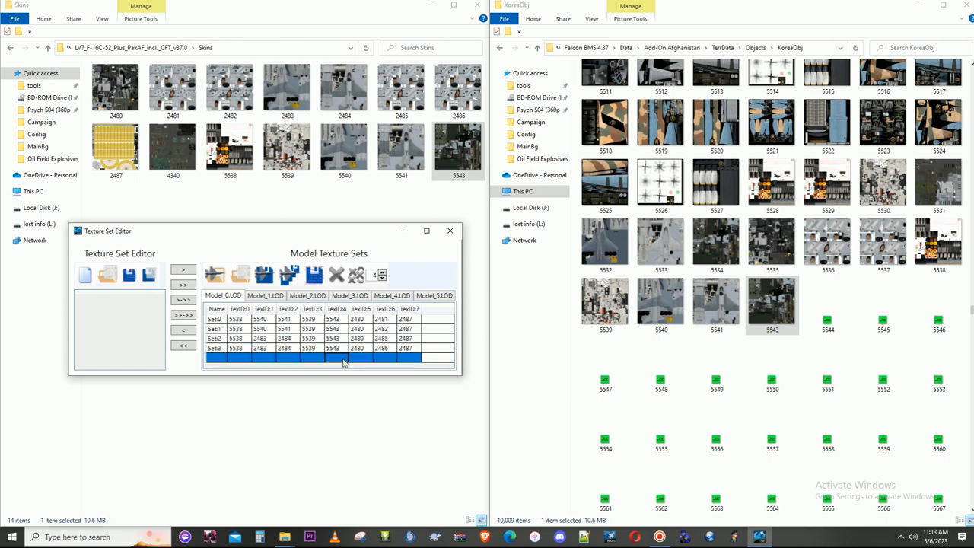
- Check the TexID:5 entry of Set:0, and rename the matching texture 2480 in Skins to 5544
left_click(362, 320)
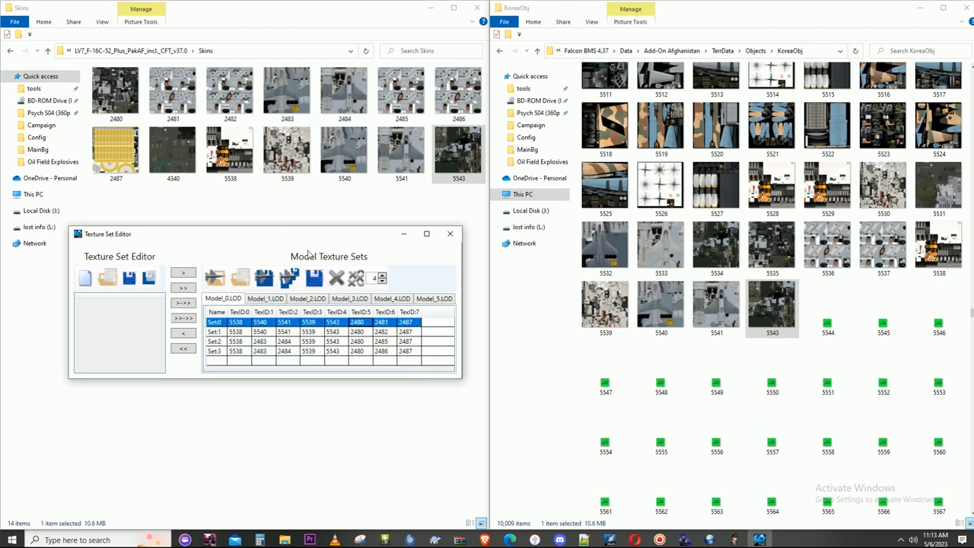
right_click(113, 111)
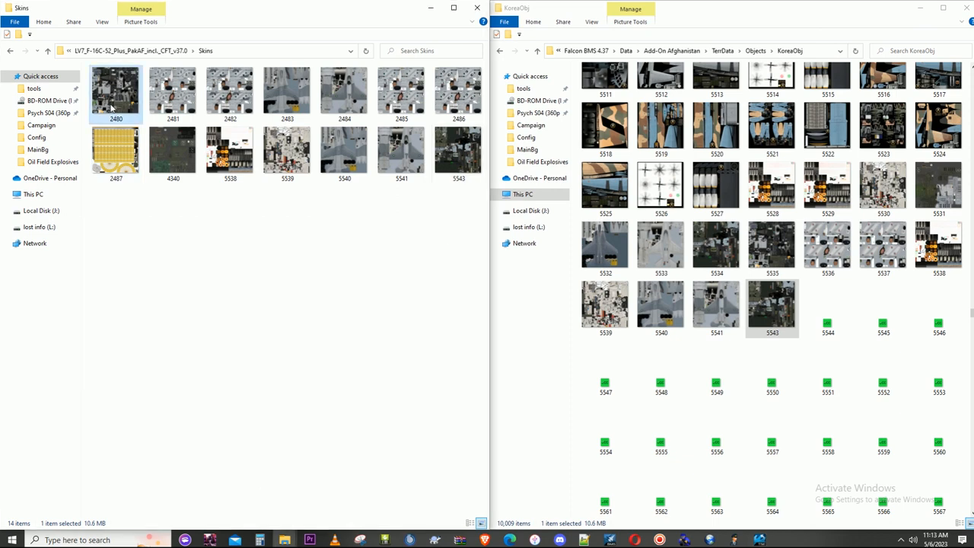
left_click(157, 462)
type("5544")
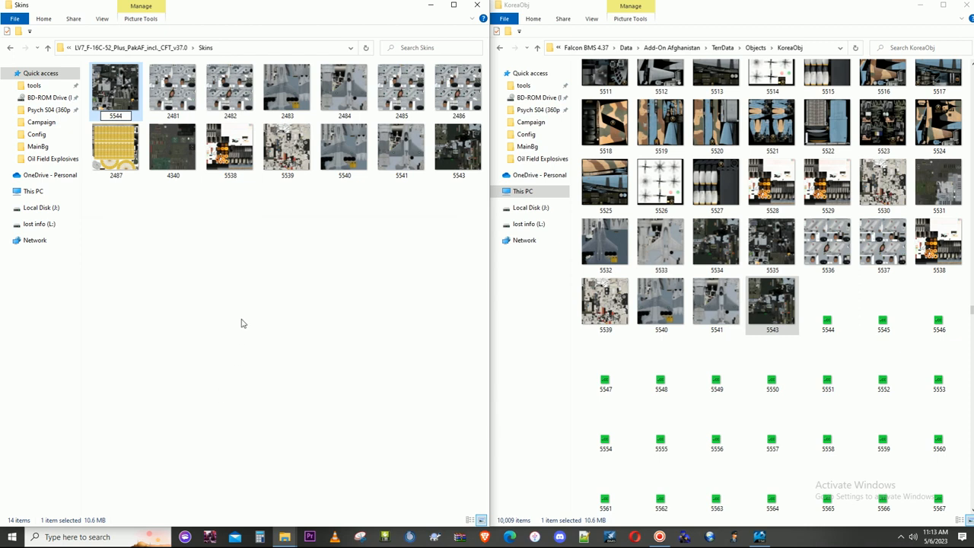
left_click(242, 323)
- Copy the 5544 texture from Skins into the KoreaObj folder, replacing the placeholder file
left_click(458, 167)
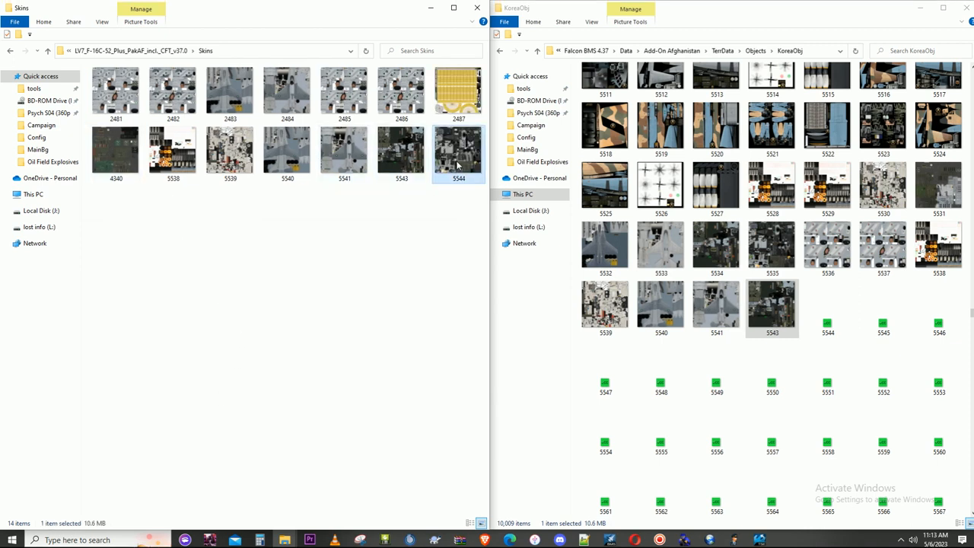
left_click(829, 319)
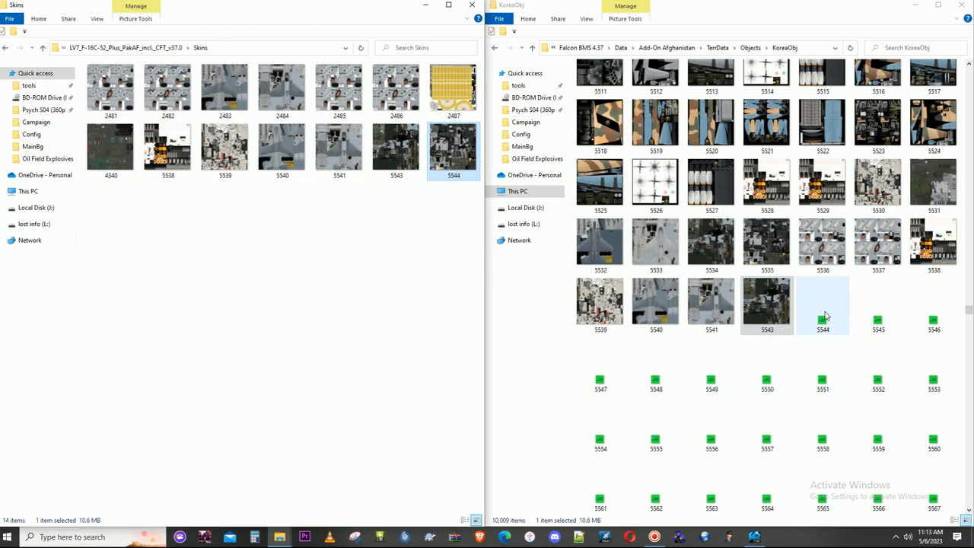
key("ctrl+v")
left_click(514, 191)
- In the Texture Set Editor, set TexID:5 of all four sets on Model_0.LOD to 5544
left_click(754, 537)
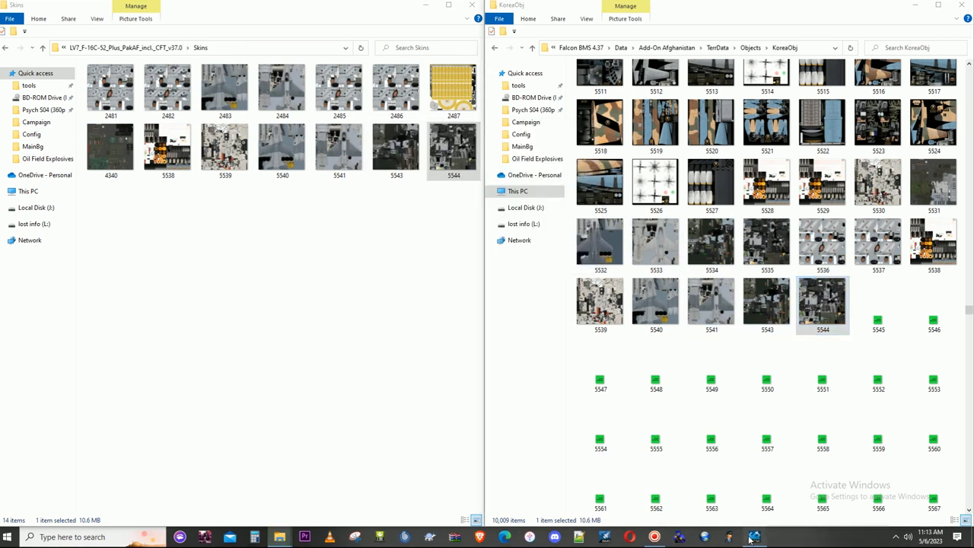
left_click(355, 319)
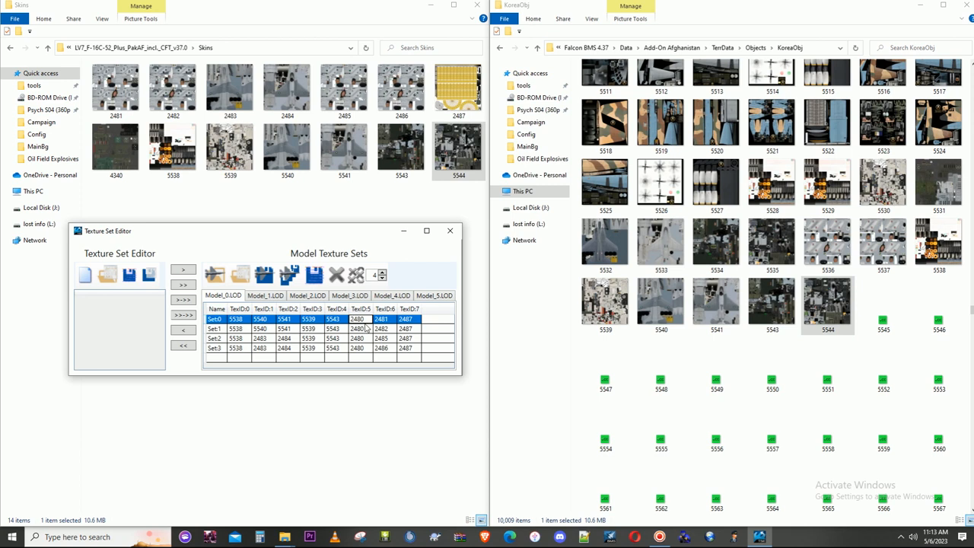
double_click(365, 320)
type("5544")
left_click(367, 331)
type("5")
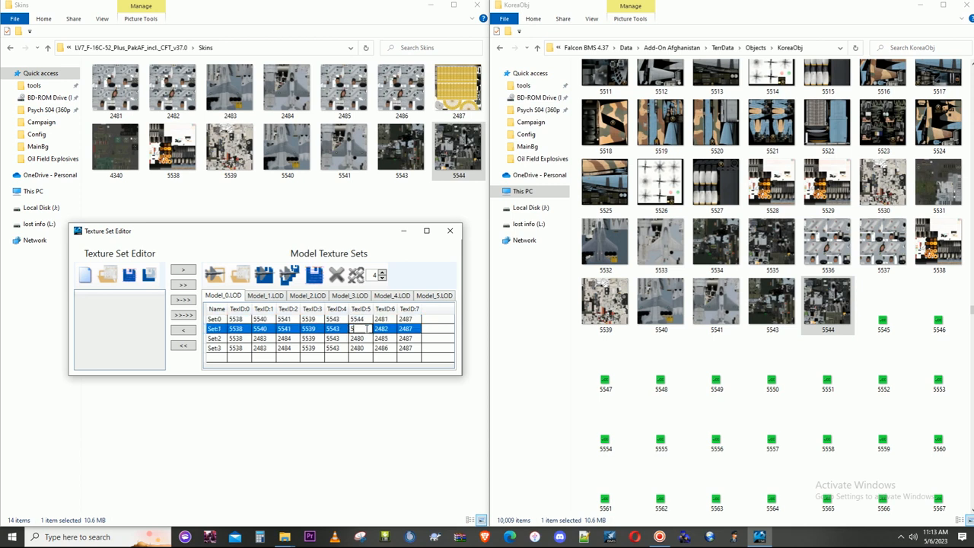
type("5544")
left_click(366, 350)
type("5")
left_click(368, 359)
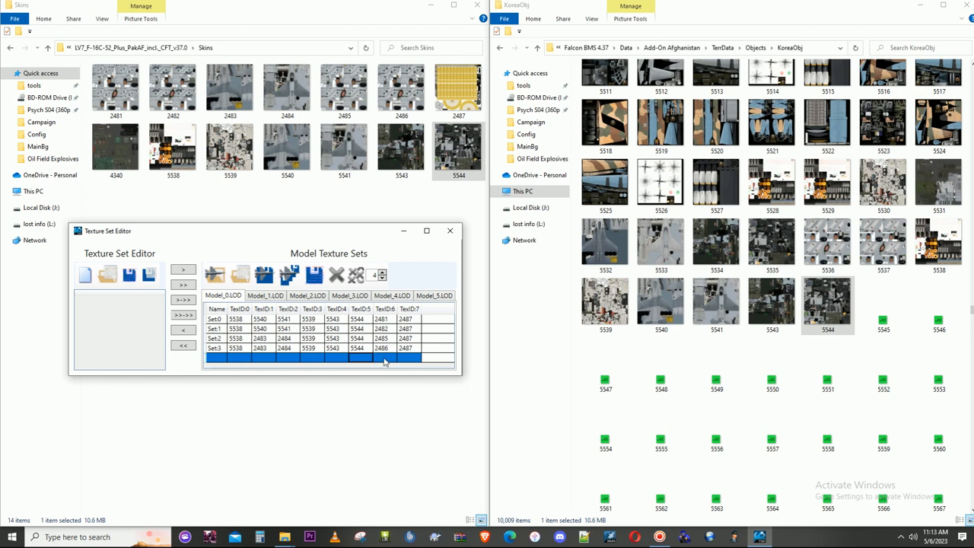
- Check the TexID:6 entry of Set:0, and rename the matching texture 2481 in Skins to 5545
left_click(387, 320)
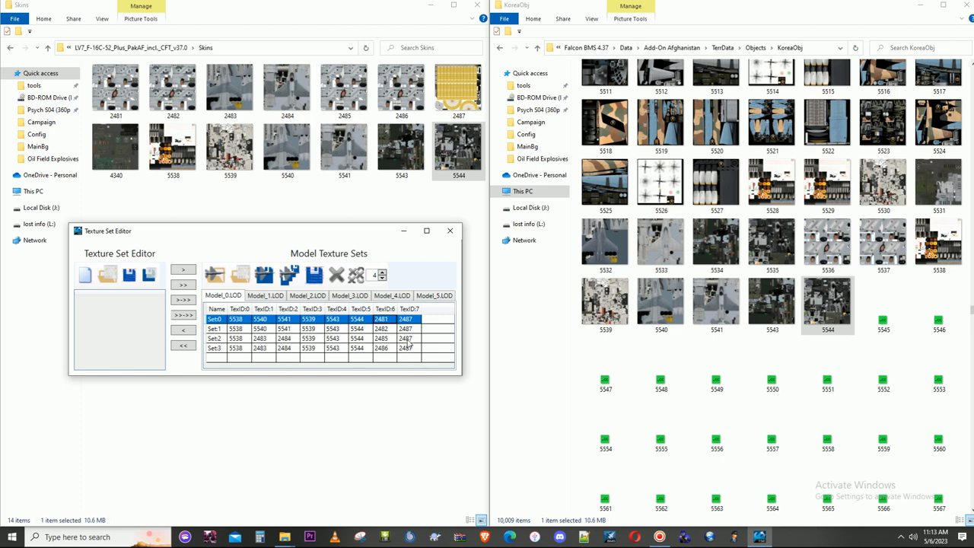
left_click(381, 320)
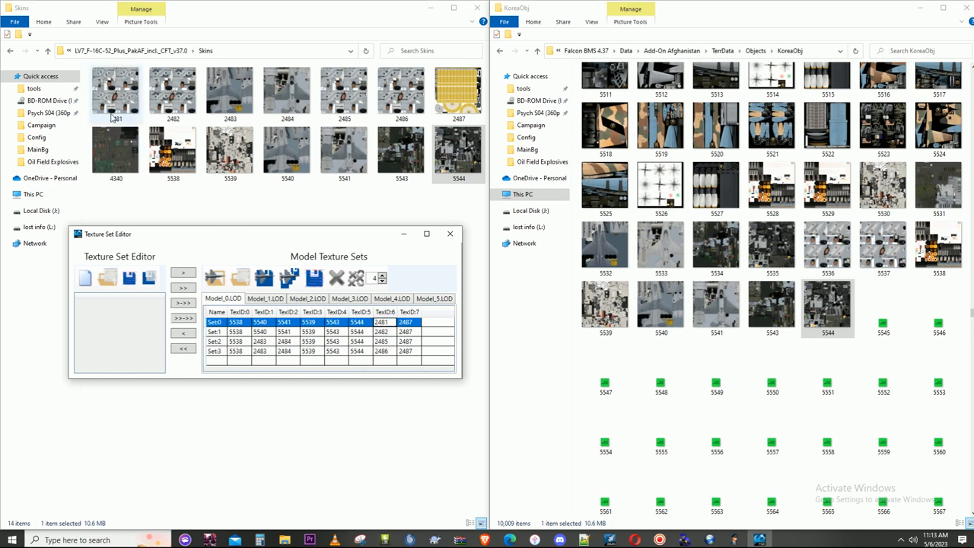
left_click(118, 111)
right_click(118, 111)
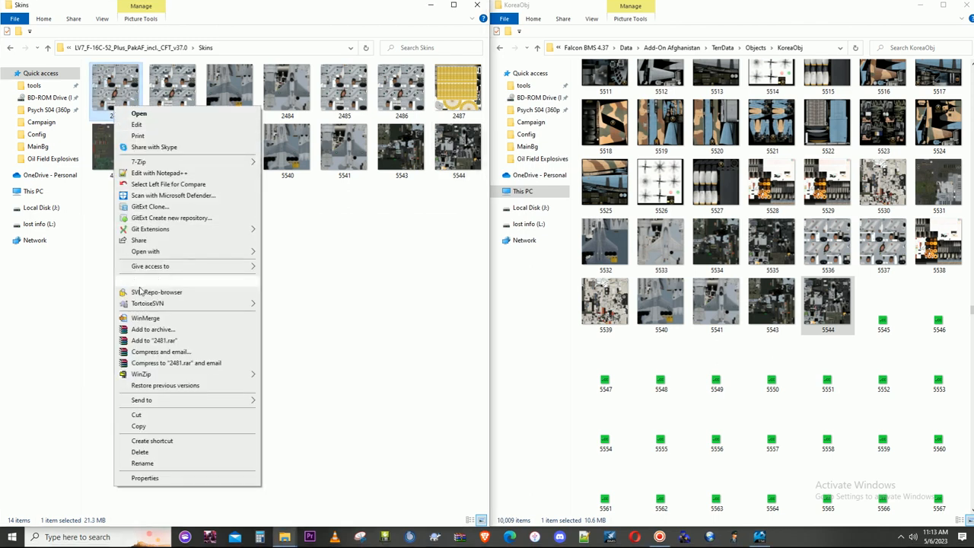
left_click(149, 466)
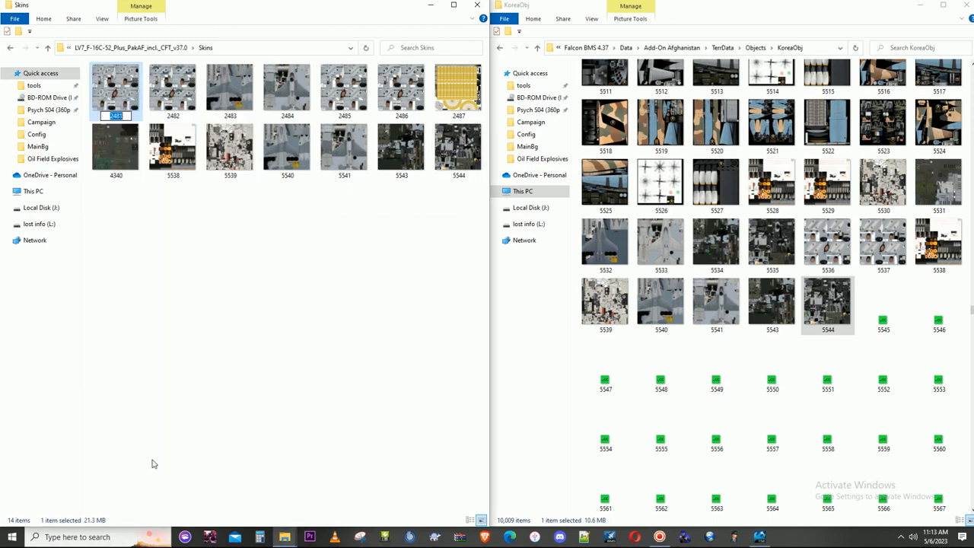
type("5545")
left_click(244, 301)
- Copy the 5545 texture from Skins into the KoreaObj folder, replacing the placeholder file
left_click(457, 160)
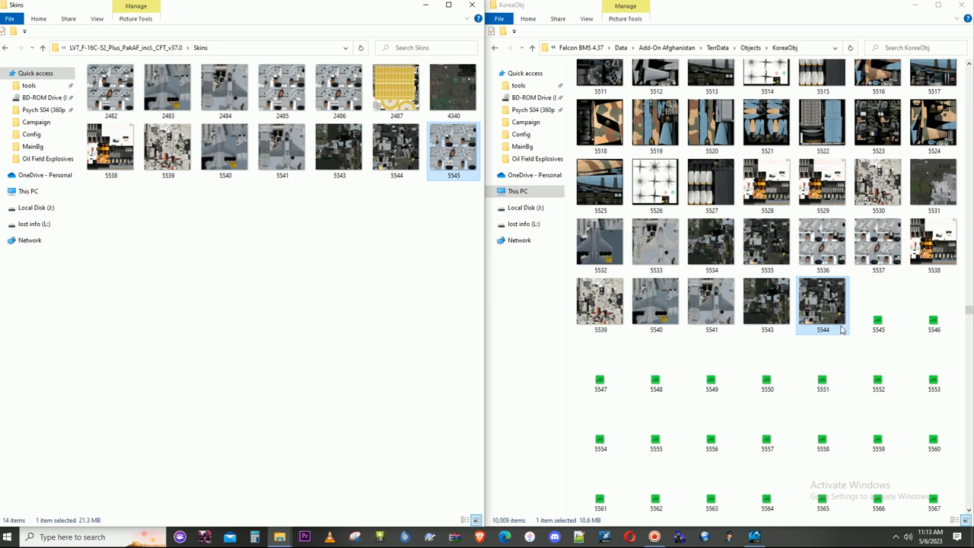
left_click(883, 320)
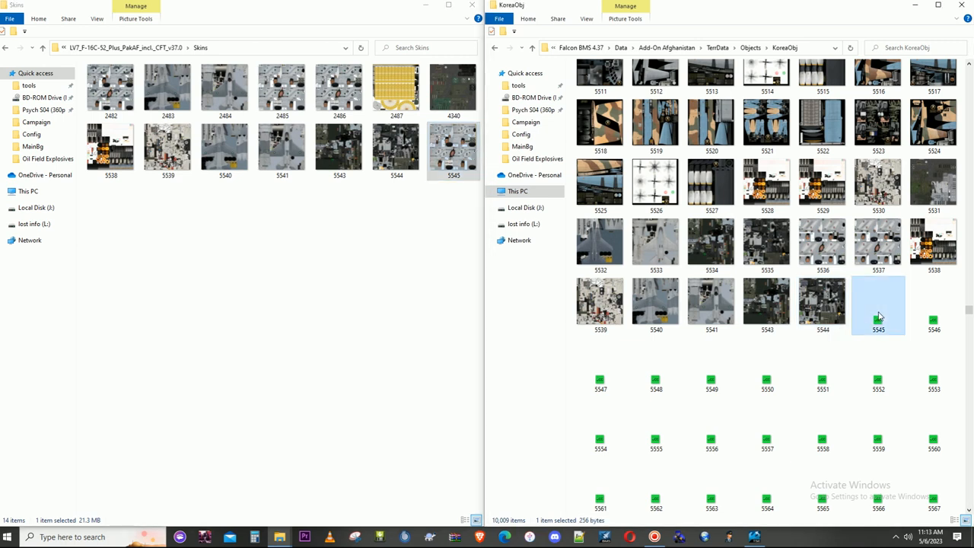
key("ctrl+v")
left_click(522, 188)
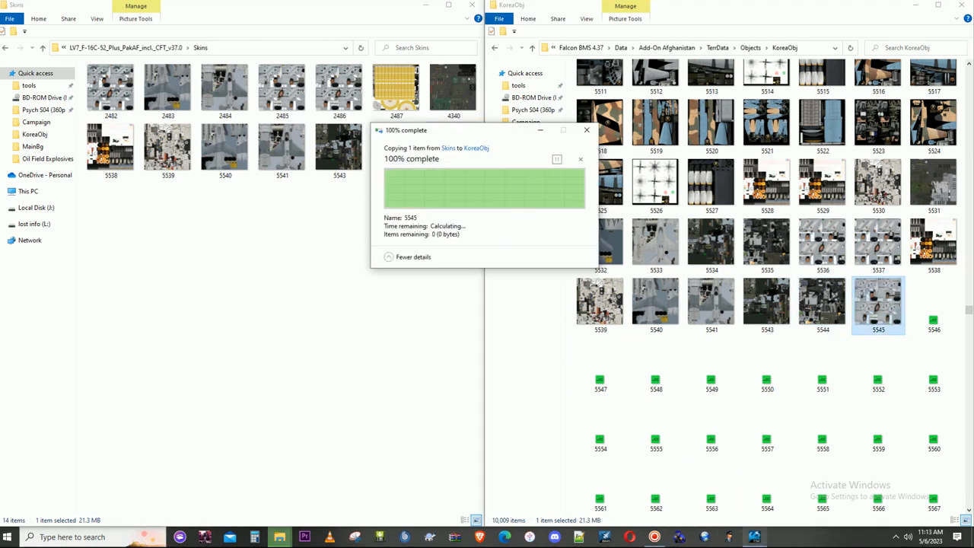
- In the Texture Set Editor, set TexID:6 of Set:0 on Model_0.LOD to 5545
left_click(754, 537)
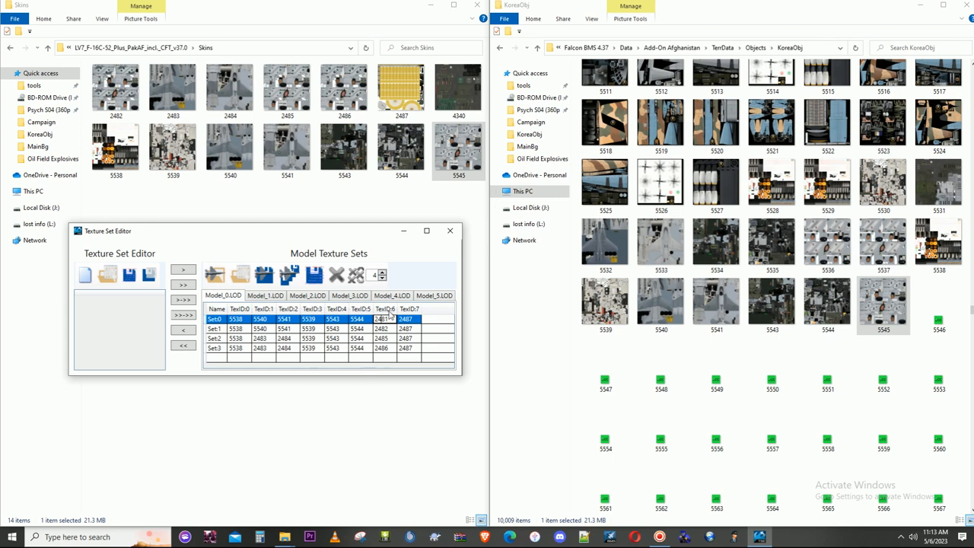
double_click(391, 319)
type("5545")
left_click(392, 328)
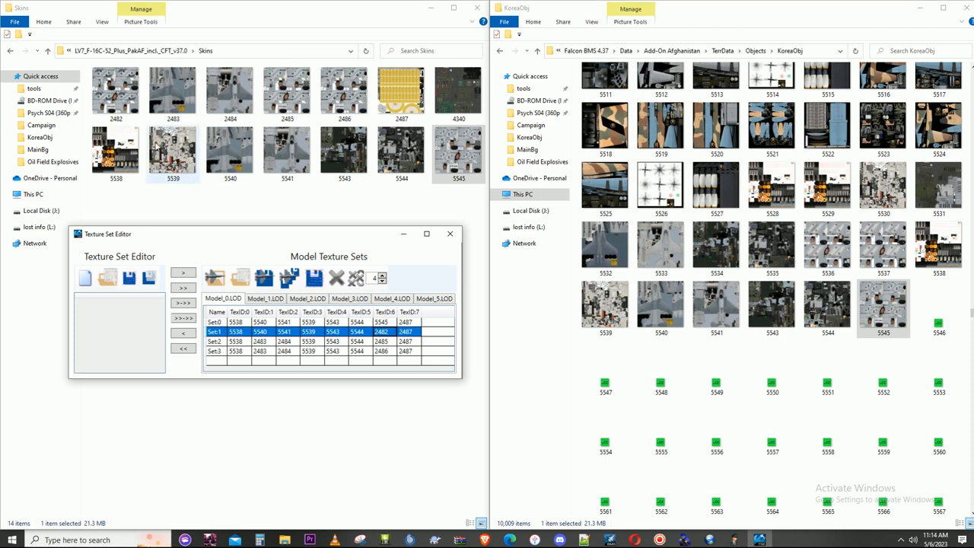
- Rename texture 2482 in Skins, which matches TexID:6 of Set:1, to 5546
left_click(115, 87)
right_click(115, 86)
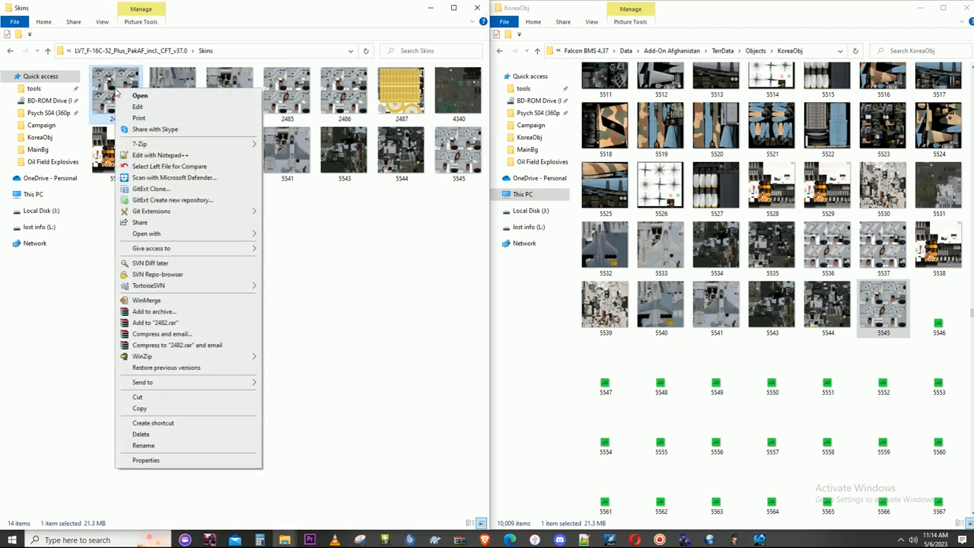
left_click(183, 446)
type("554")
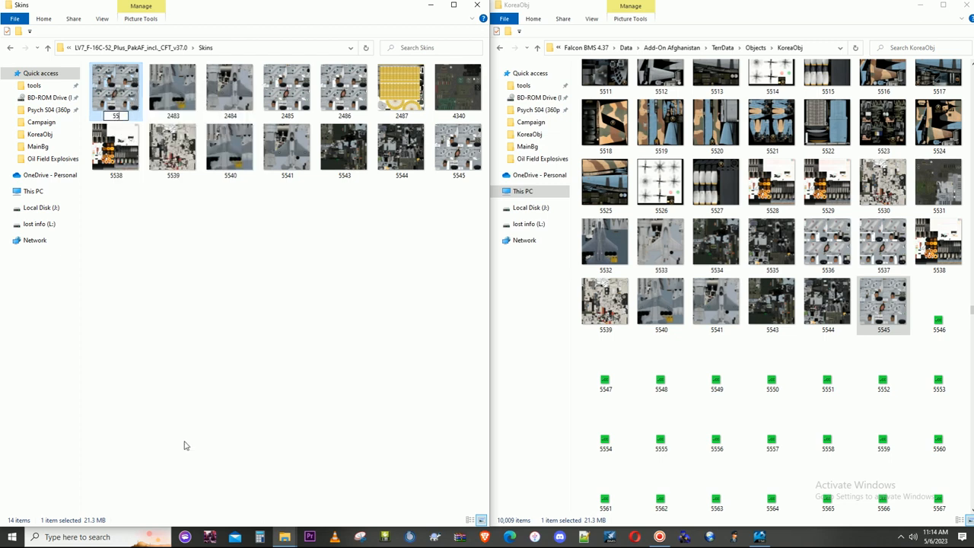
type("6")
left_click(237, 363)
- Copy the 5546 texture from Skins into the KoreaObj folder, replacing the placeholder file
left_click(457, 155)
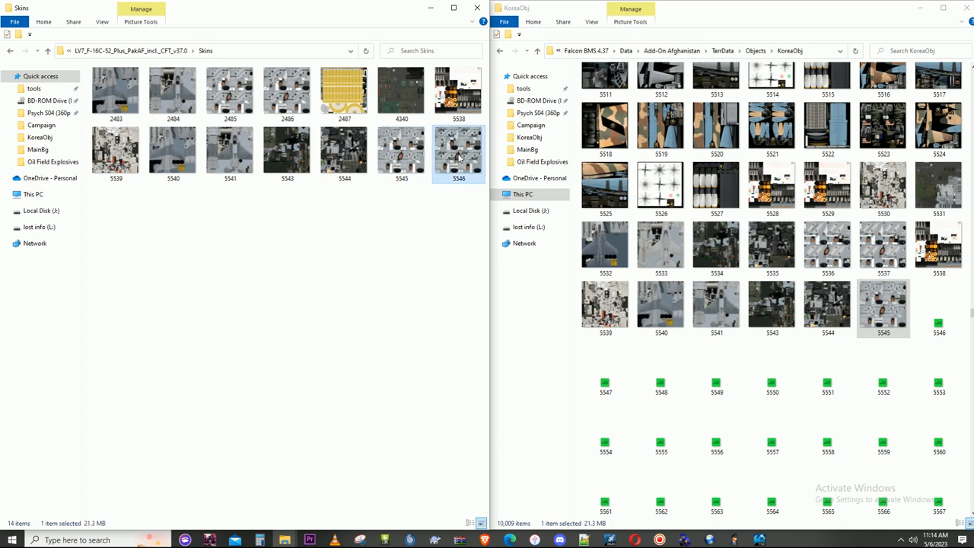
left_click(940, 327)
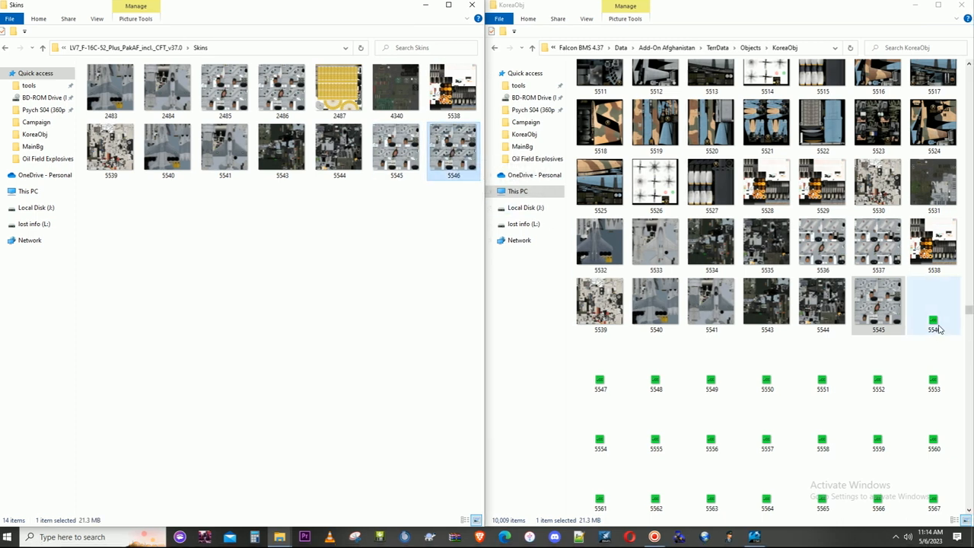
key("ctrl+v")
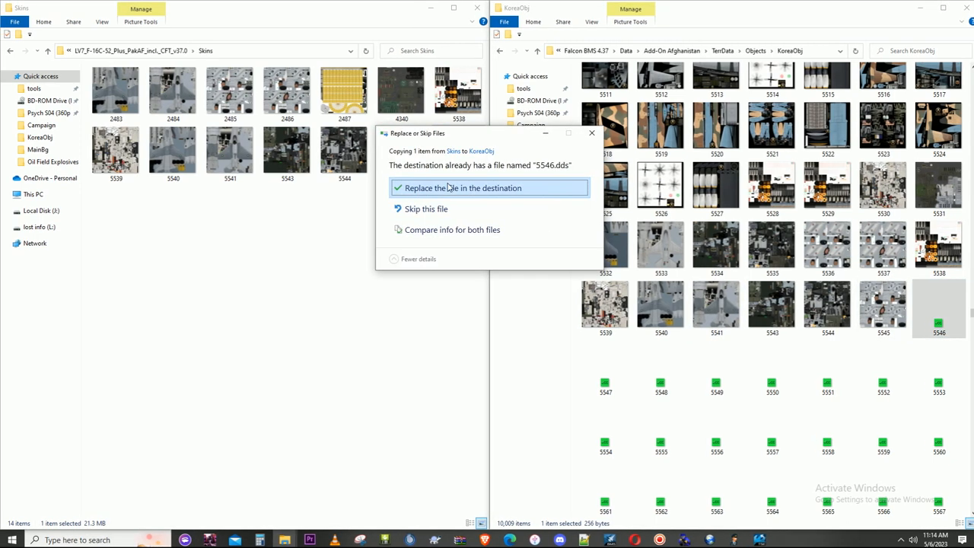
left_click(507, 188)
- In the Texture Set Editor, set TexID:6 of Set:1 on Model_0.LOD to 5546
left_click(752, 536)
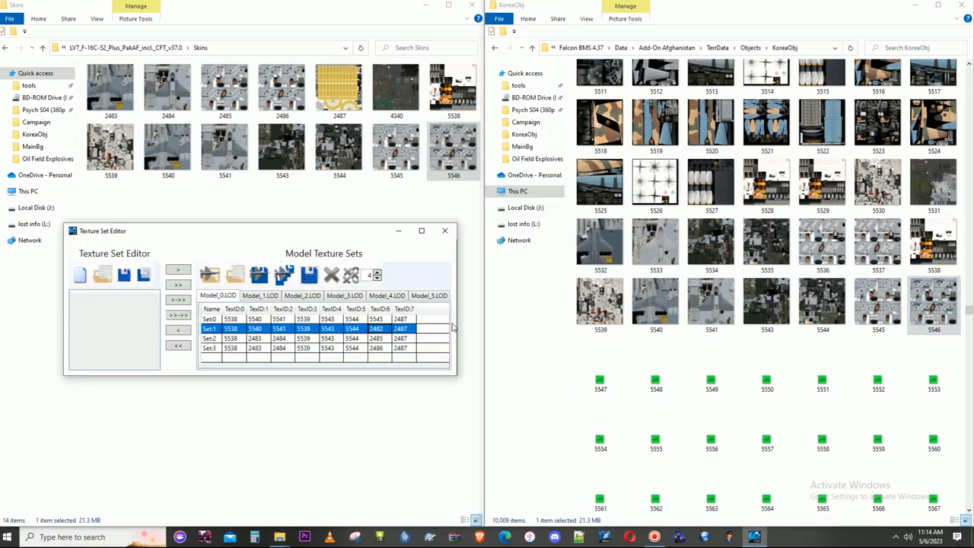
double_click(385, 329)
double_click(390, 328)
type("5546")
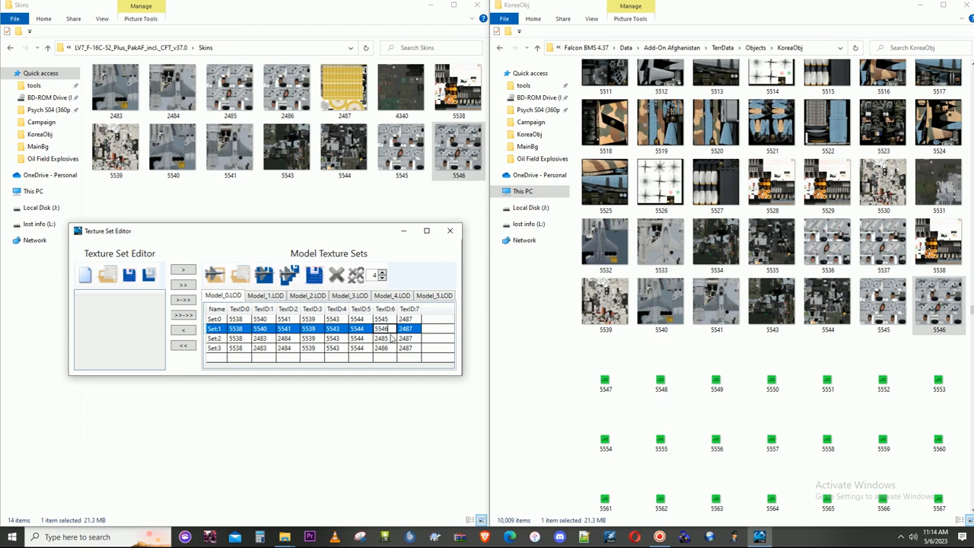
left_click(392, 341)
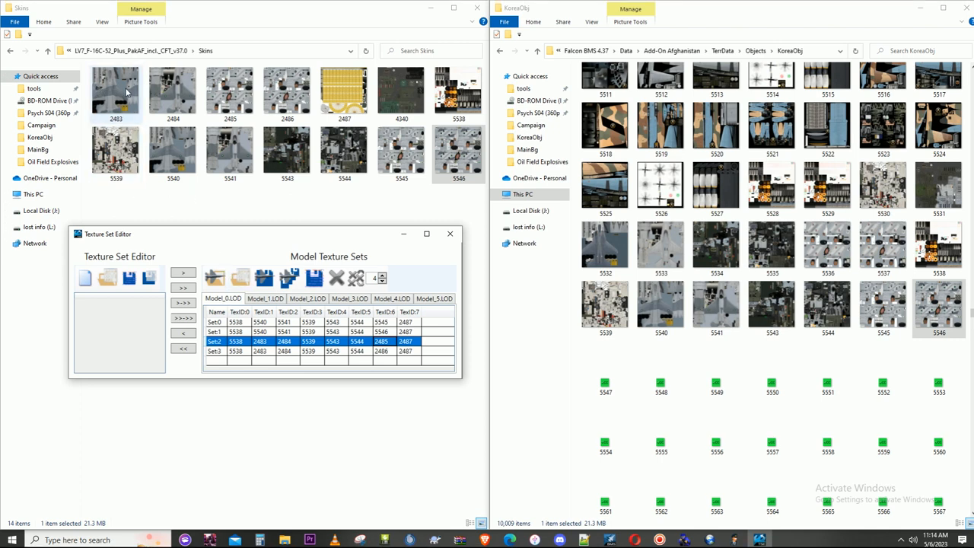
- Rename texture 2483 in Skins, used as TexID:1 of Set:2 and Set:3, to 5547
left_click(269, 354)
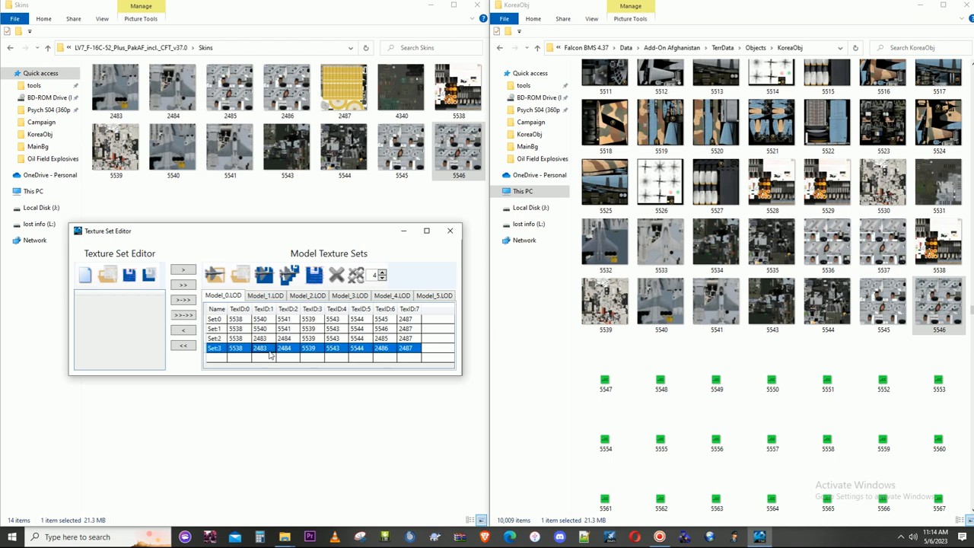
left_click(268, 339)
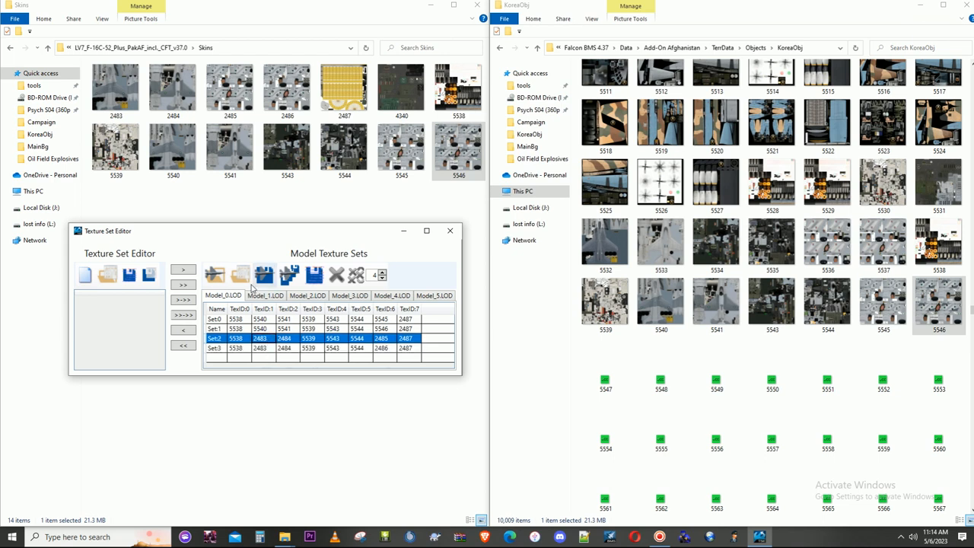
right_click(114, 86)
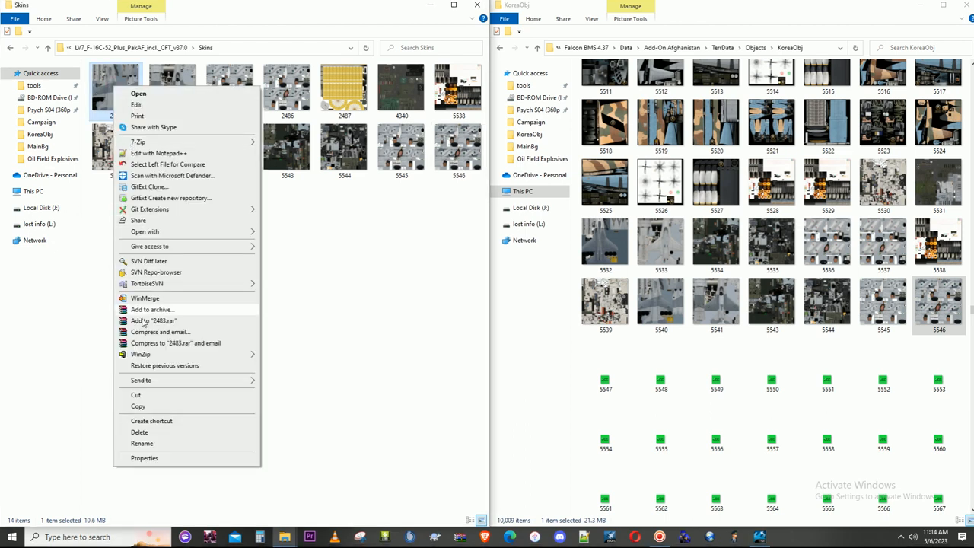
left_click(143, 445)
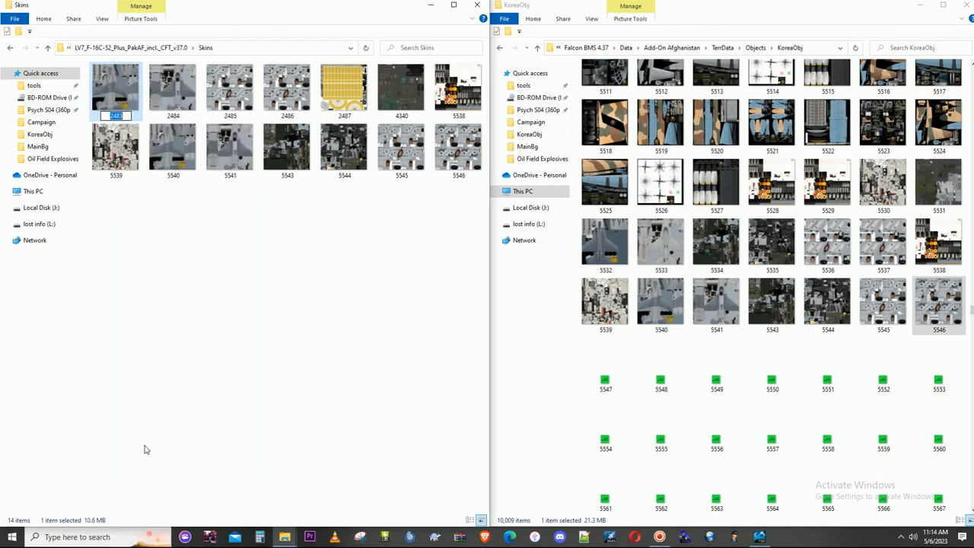
type("5547")
key("Return")
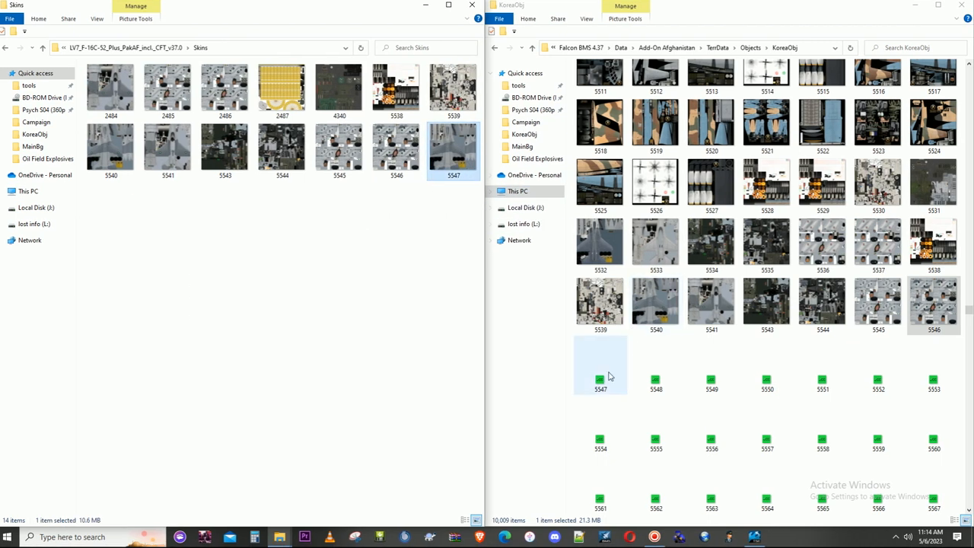
- Copy the 5547 texture from Skins into the KoreaObj folder, replacing the placeholder file
left_click(605, 388)
key("ctrl+v")
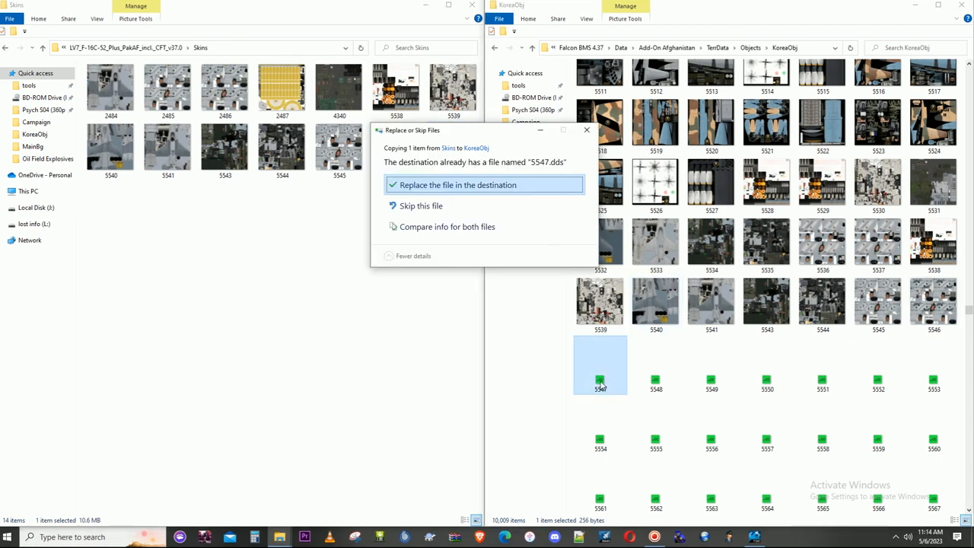
left_click(464, 185)
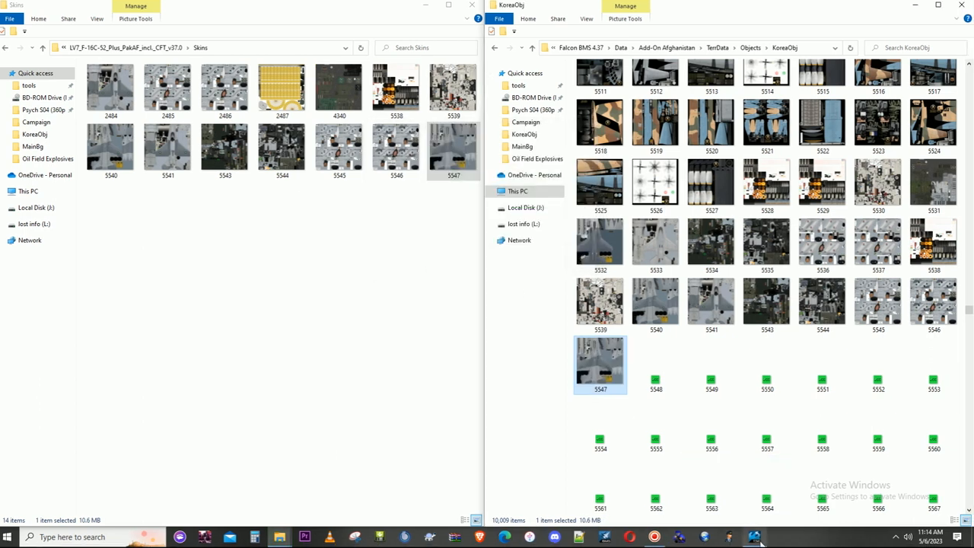
- In the Texture Set Editor, set TexID:1 of Set:2 and Set:3 on Model_0.LOD to 5547
left_click(753, 535)
left_click(267, 340)
type("5547")
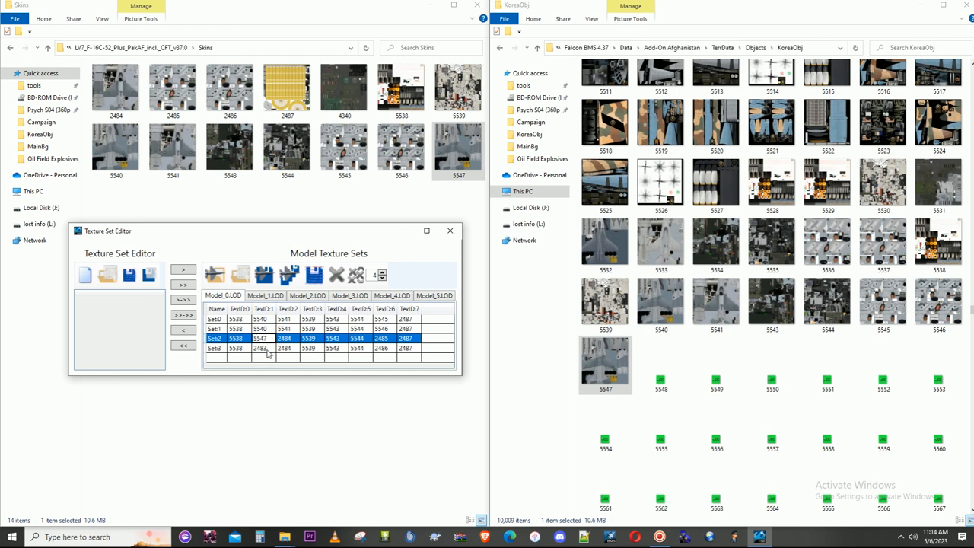
left_click(267, 349)
type("5547")
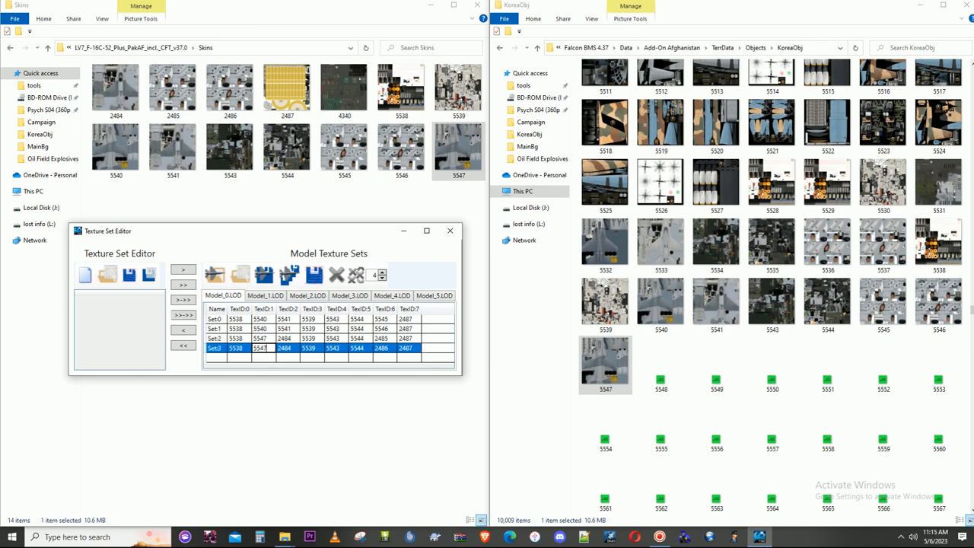
left_click(280, 351)
- Rename texture 2484 in Skins, used as TexID:2 of Set:2 and Set:3, to 5548
left_click(287, 351)
left_click(294, 341)
left_click(293, 349)
left_click(292, 343)
left_click(290, 349)
right_click(103, 97)
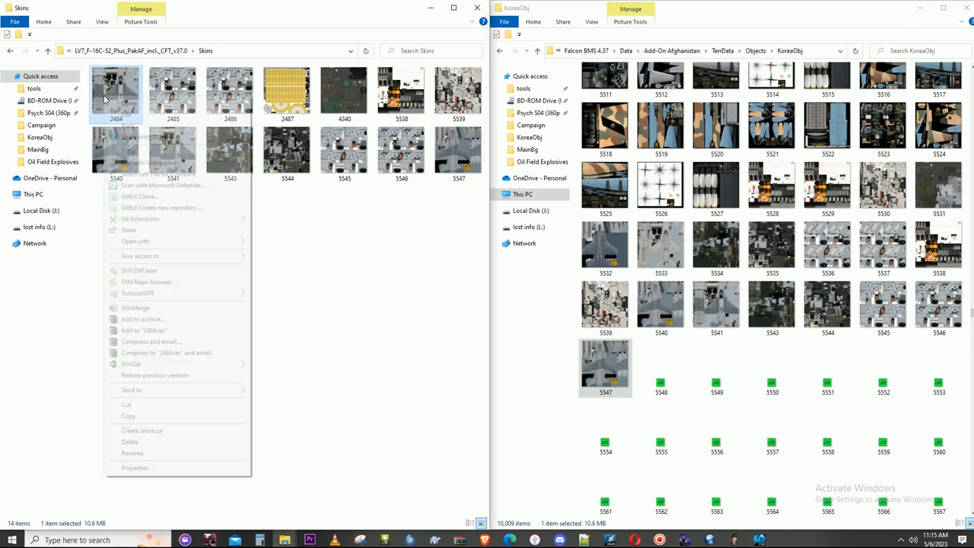
left_click(140, 453)
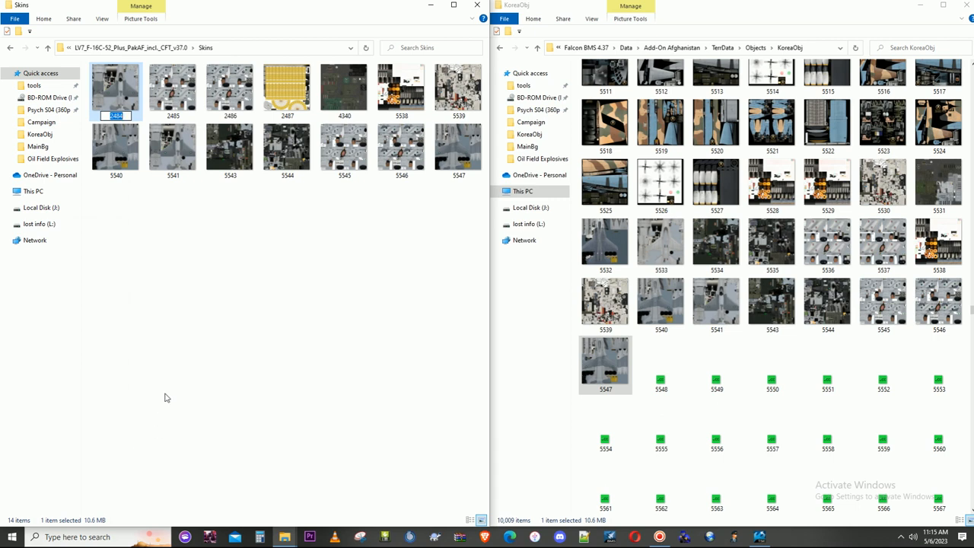
type("5548")
left_click(299, 281)
- Copy the 5548 texture from Skins into the KoreaObj folder, replacing the placeholder file
left_click(459, 164)
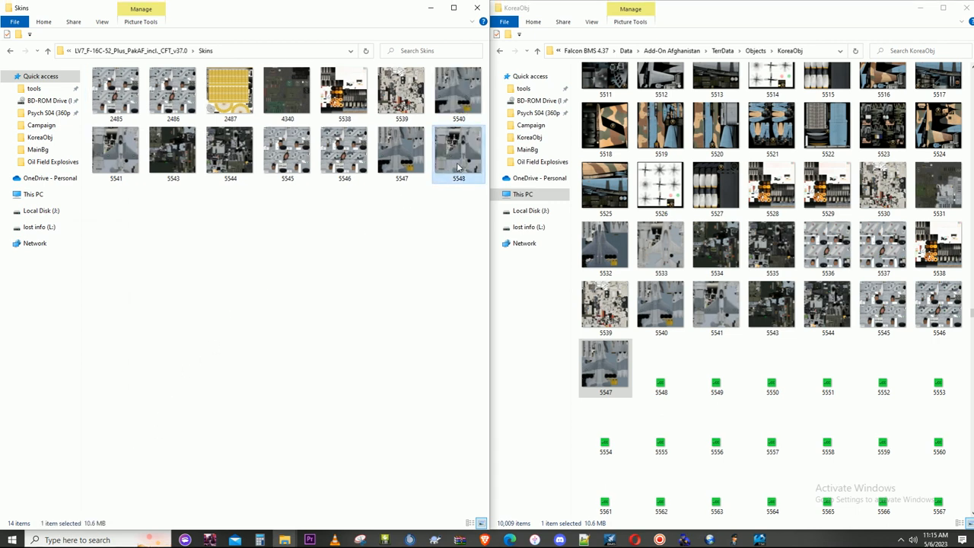
left_click(646, 394)
key("ctrl+v")
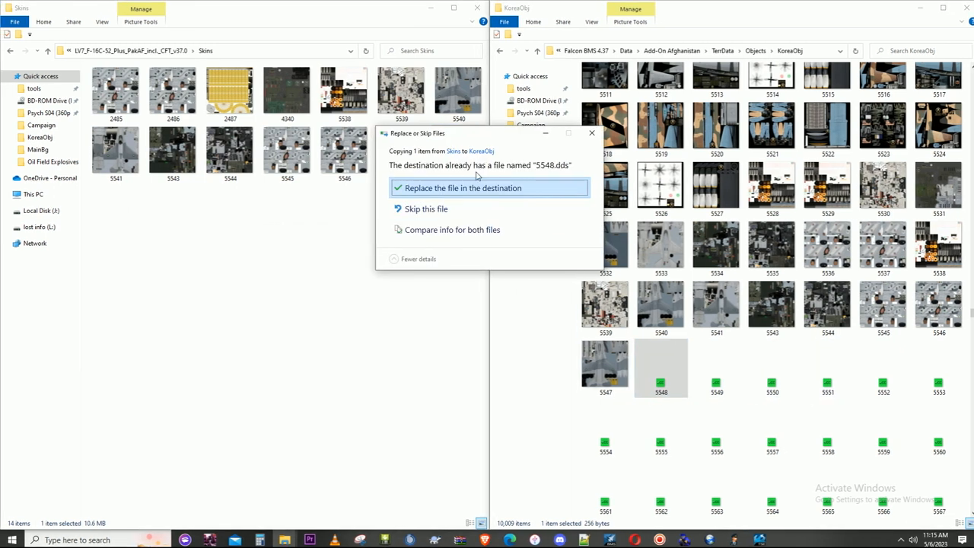
left_click(469, 189)
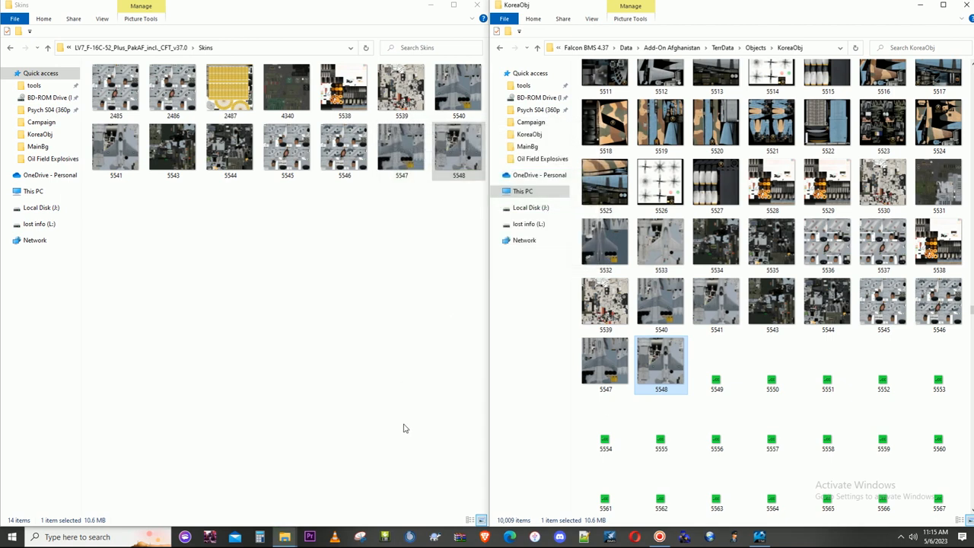
- In the Texture Set Editor, set TexID:2 of Set:2 and Set:3 on Model_0.LOD to 5548
left_click(761, 537)
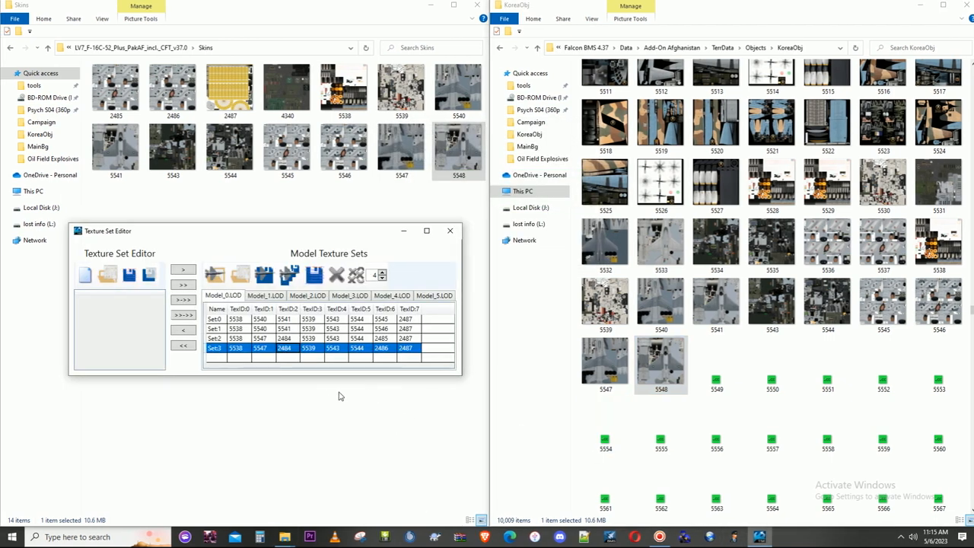
left_click(286, 348)
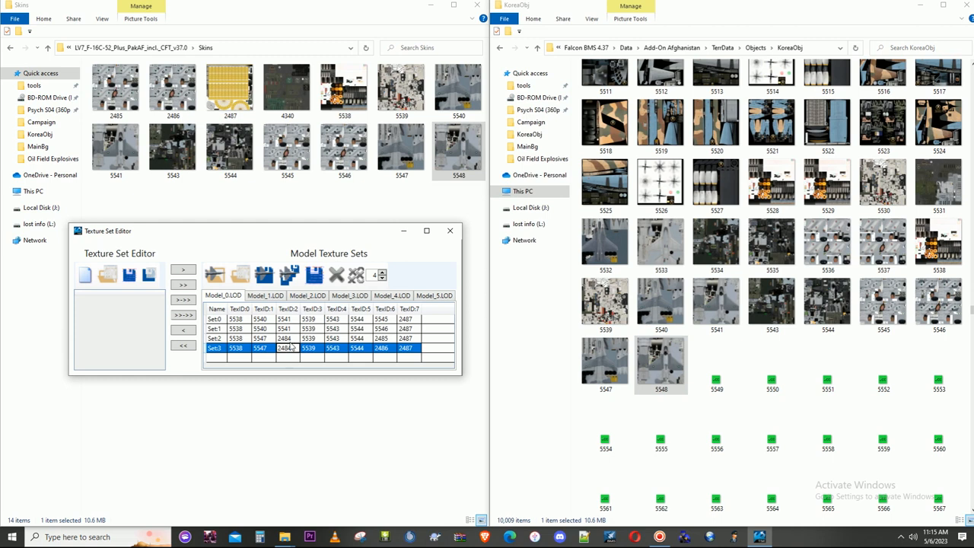
key("Up")
left_click(293, 339)
type("5548")
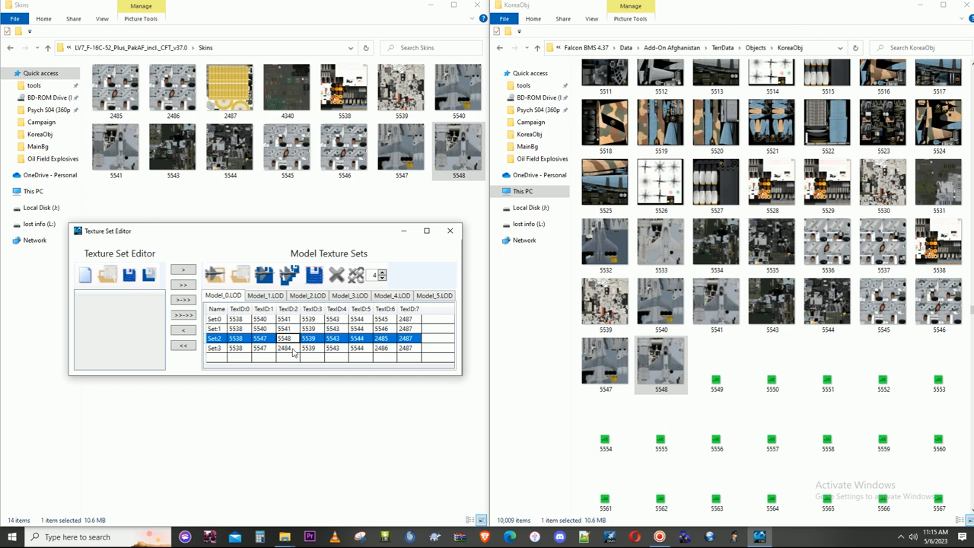
left_click(293, 347)
type("55")
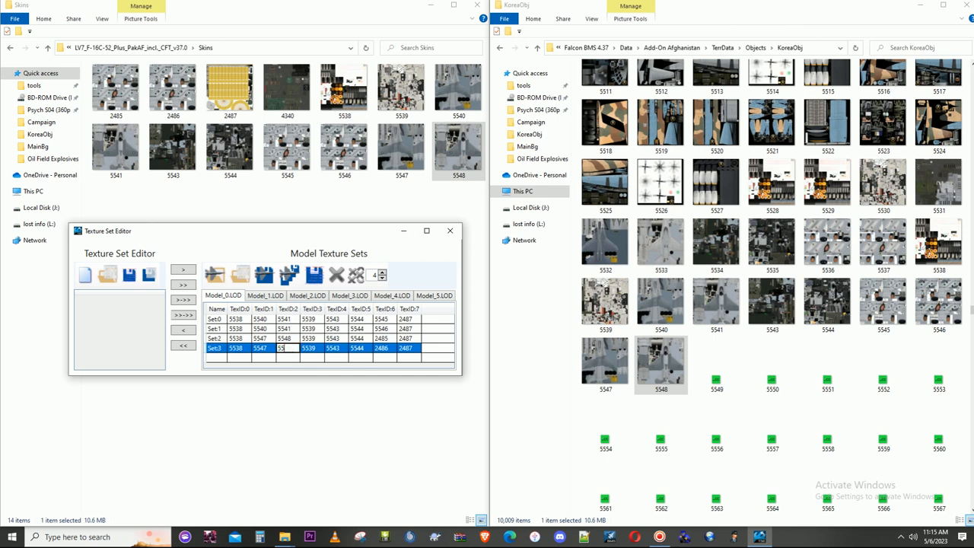
left_click(301, 386)
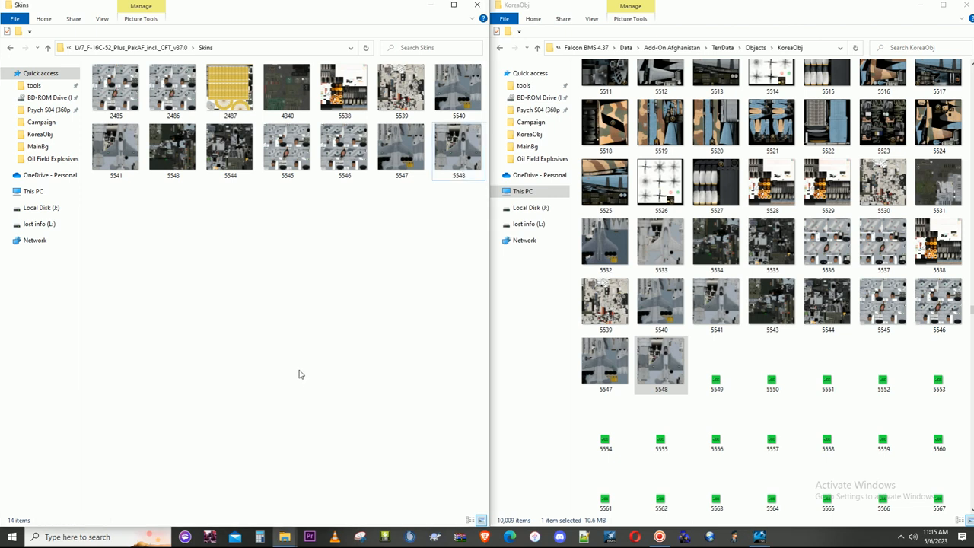
left_click(759, 540)
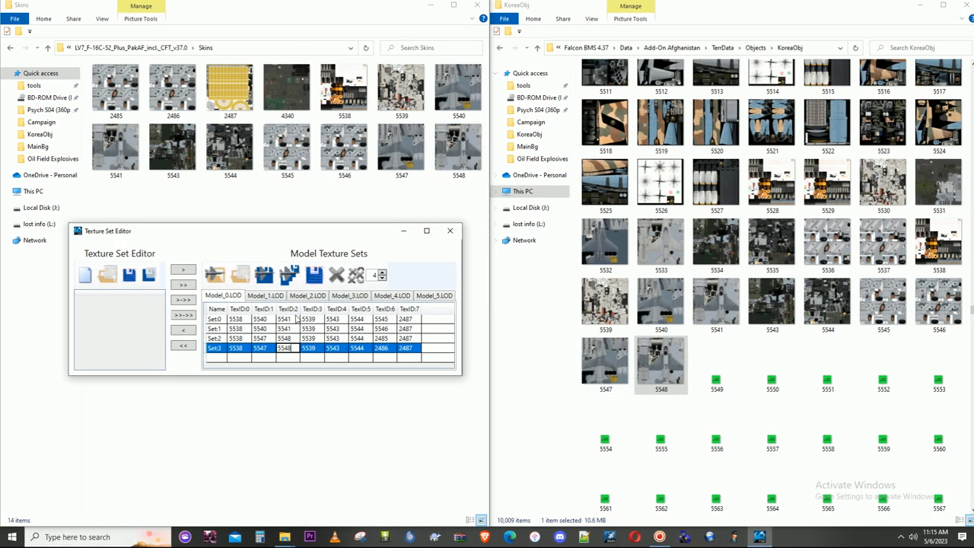
left_click(304, 328)
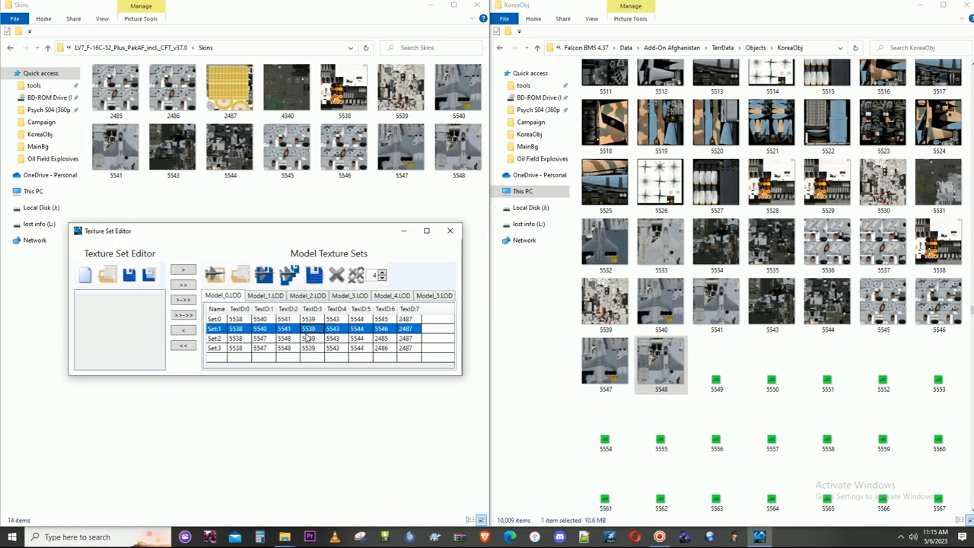
- Rename texture 2485 in Skins, used as TexID:6 of Set:2, to 5549
left_click(407, 322)
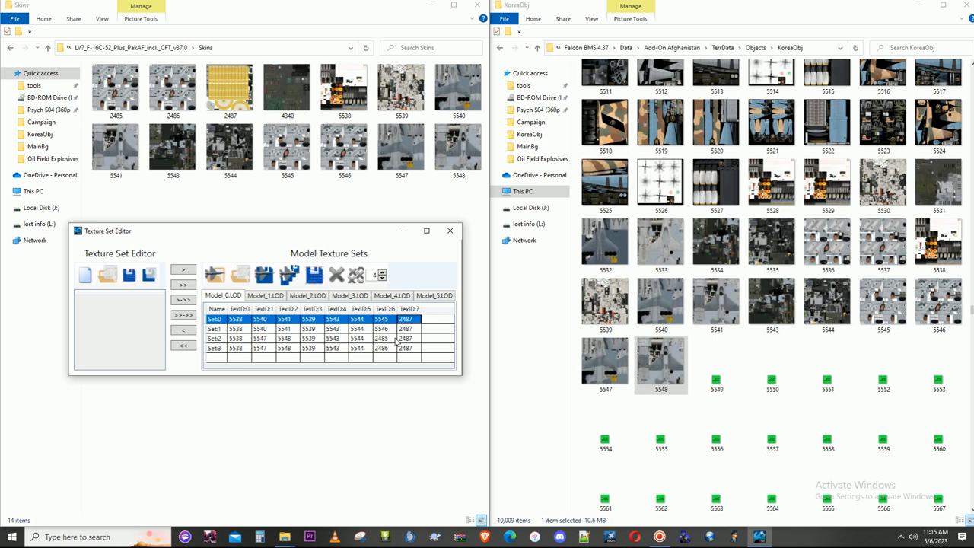
left_click(356, 339)
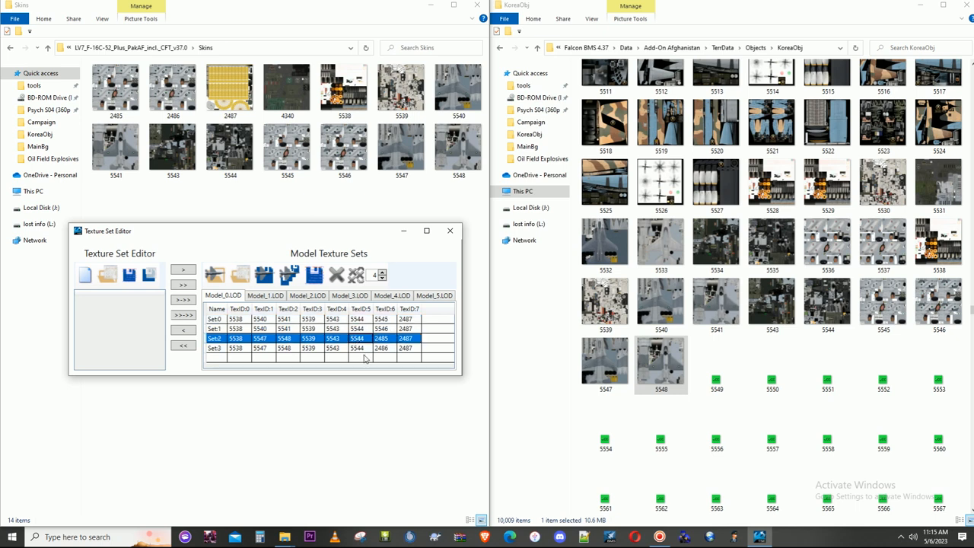
left_click(381, 349)
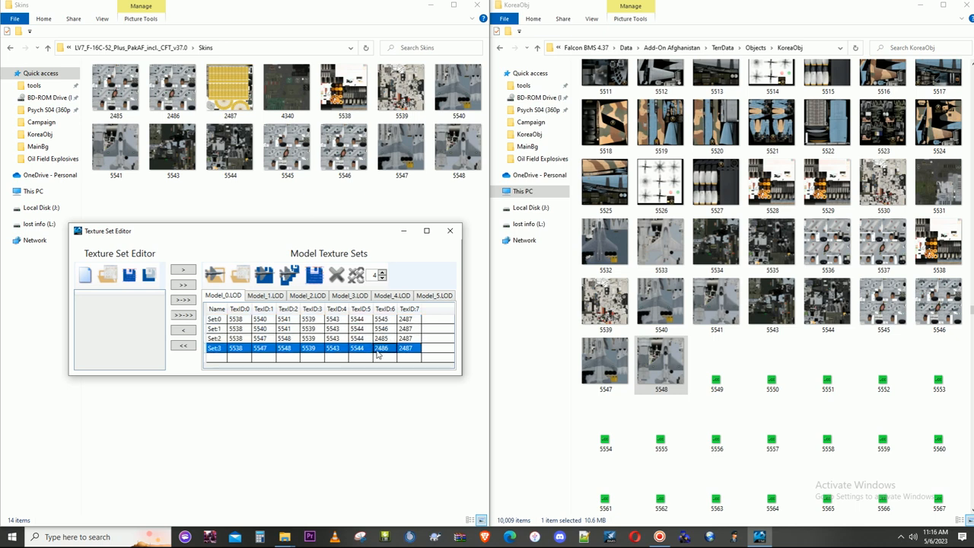
left_click(385, 341)
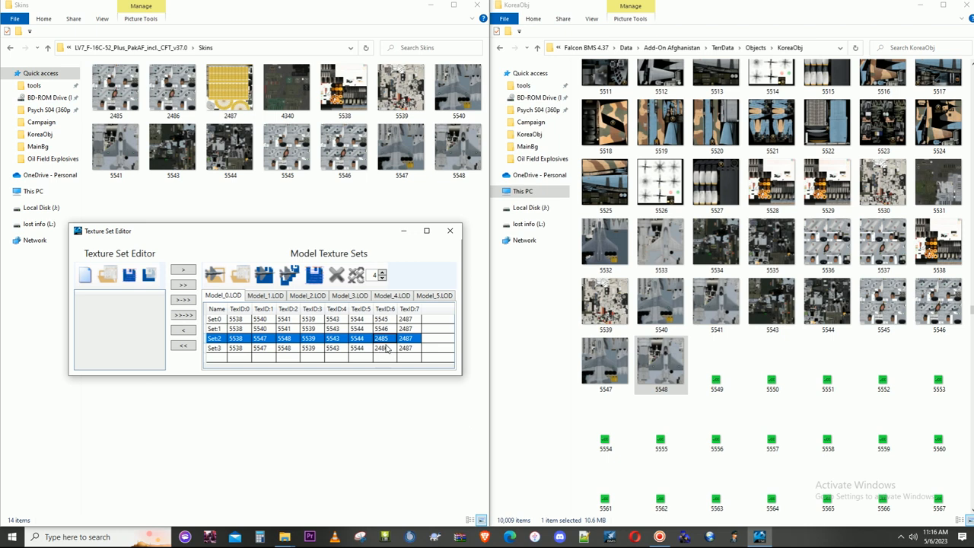
left_click(119, 93)
right_click(120, 93)
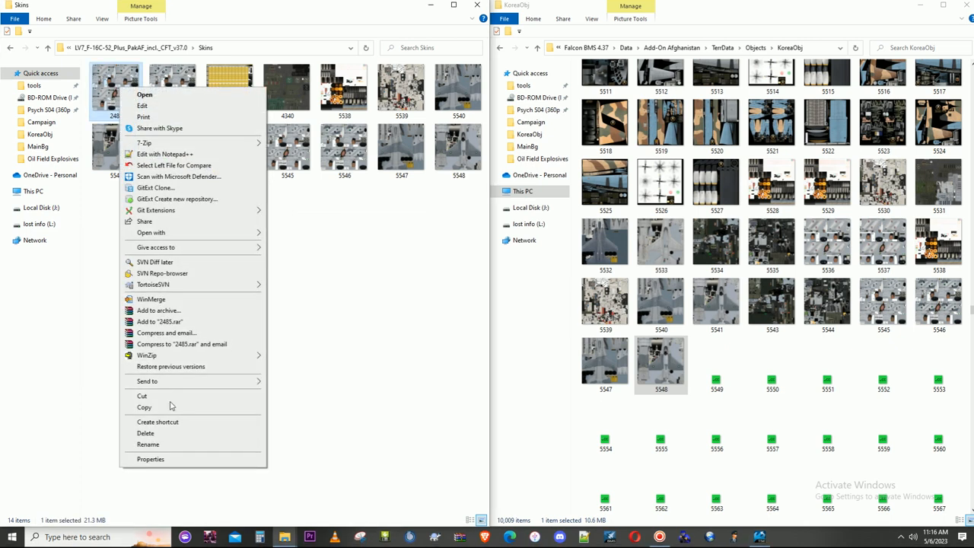
left_click(158, 445)
type("554")
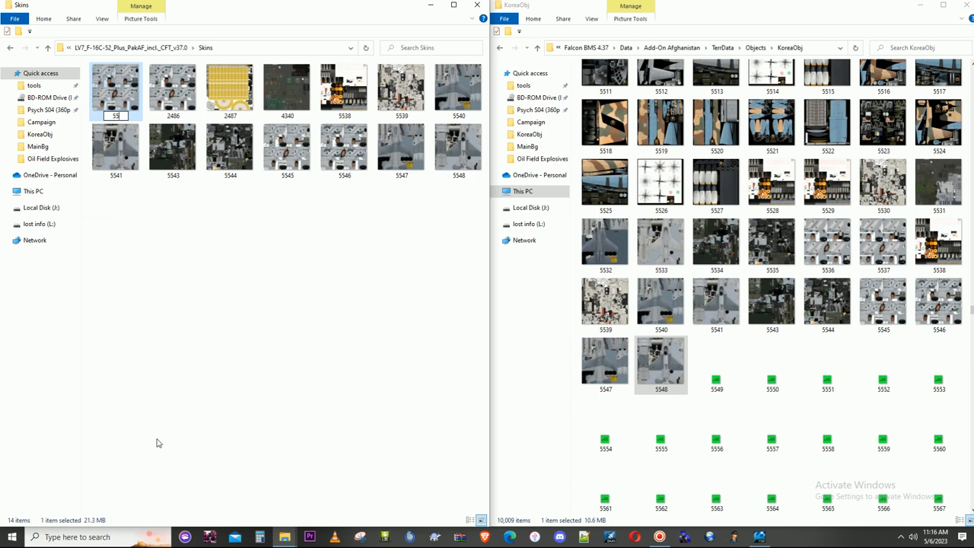
type("9")
key("Return")
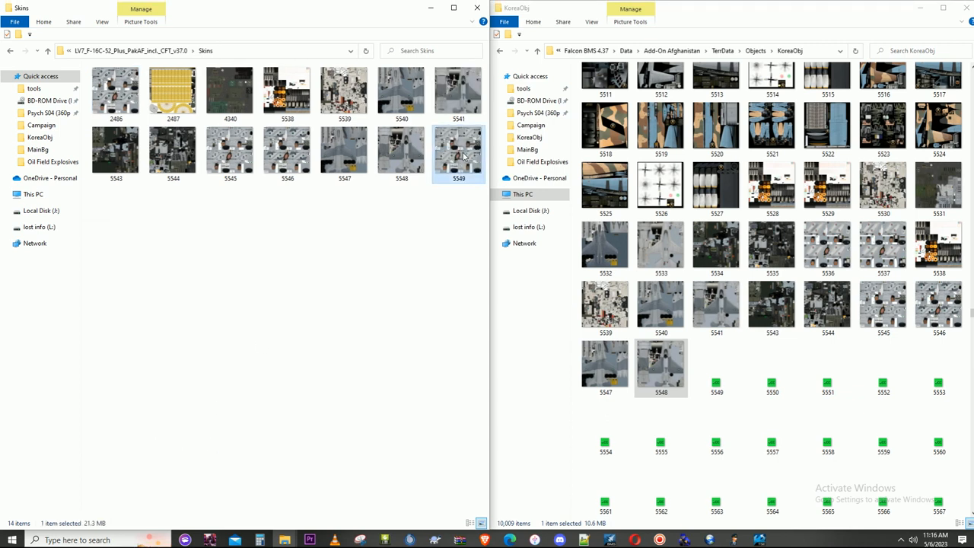
- Copy the 5549 texture from Skins into the KoreaObj folder, replacing the placeholder file
left_click(716, 386)
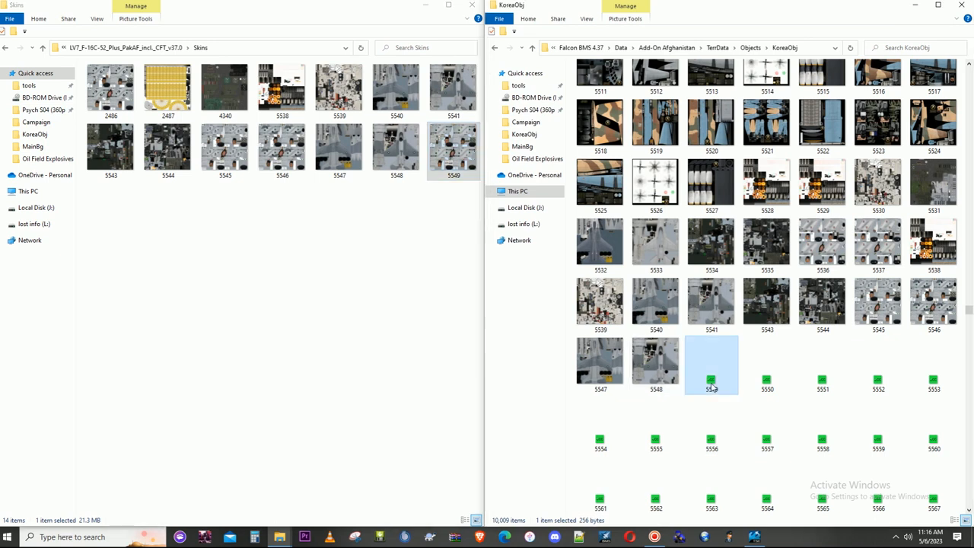
key("ctrl+v")
left_click(514, 187)
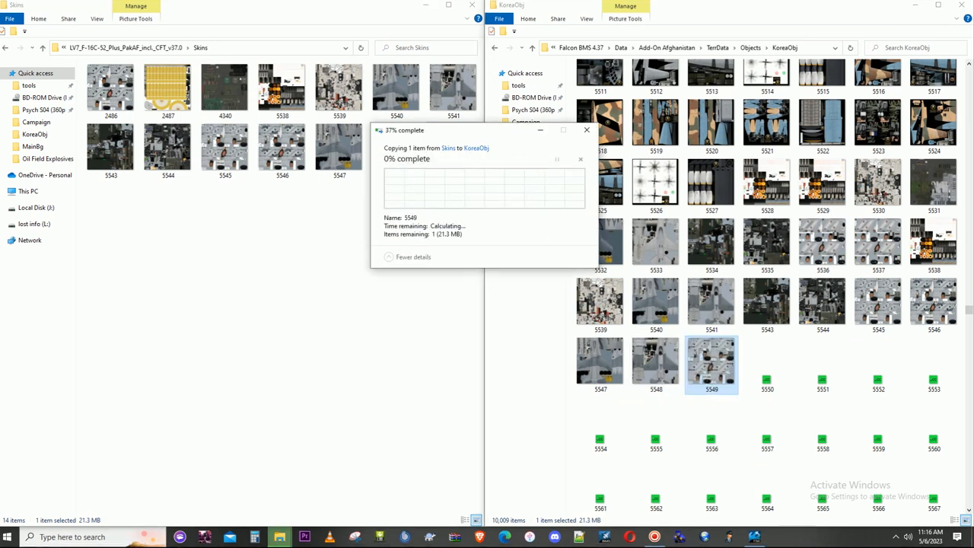
- In the Texture Set Editor, set TexID:6 of Set:2 on Model_0.LOD to 5549
left_click(753, 539)
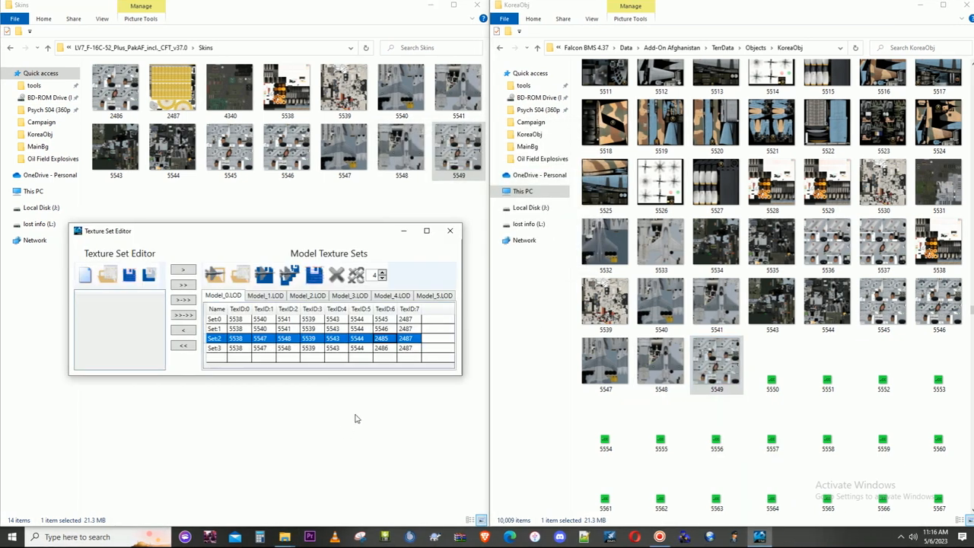
double_click(388, 337)
type("5549")
left_click(389, 351)
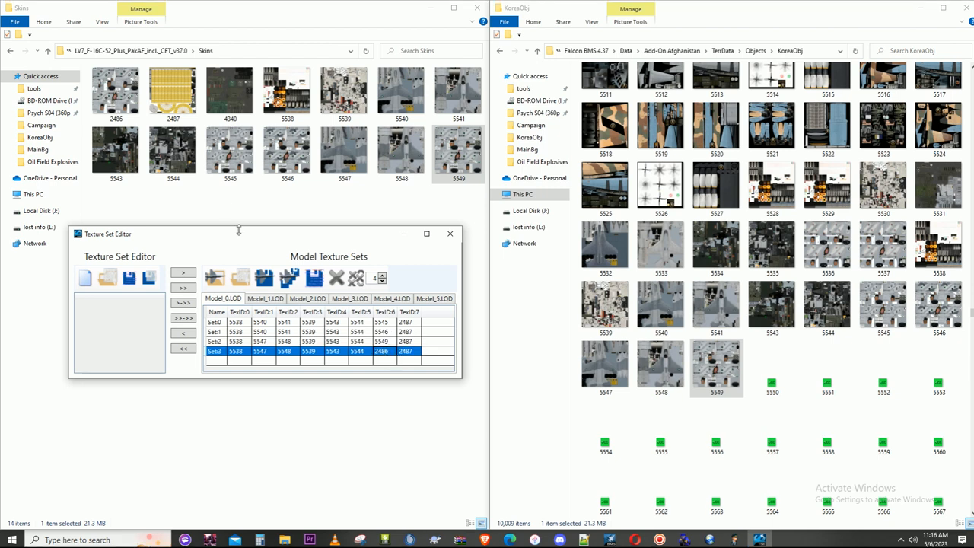
- Rename texture 2486 in Skins, used as TexID:6 of Set:3, to 5550
right_click(121, 91)
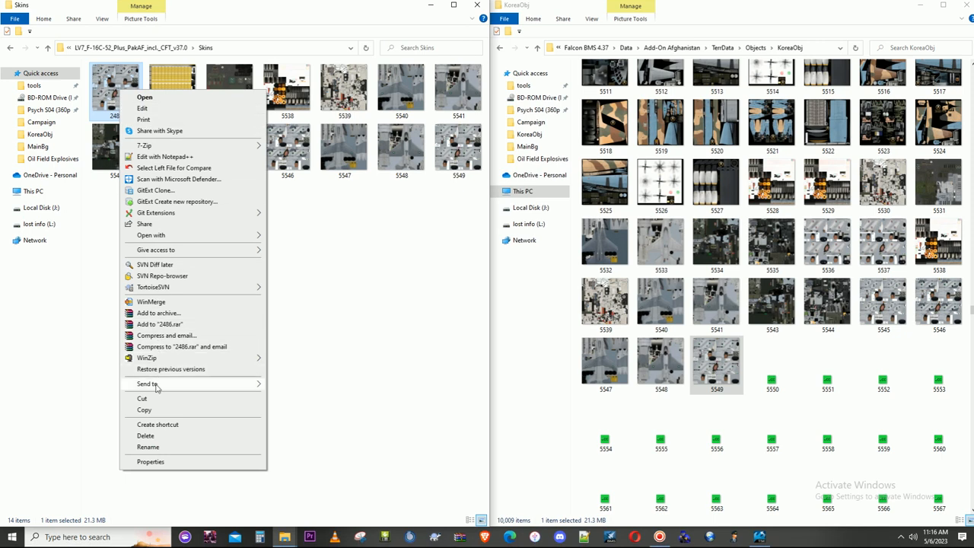
left_click(151, 447)
type("5550")
key("Return")
- Copy the 5550 texture from Skins into the KoreaObj folder, replacing the placeholder file
left_click(455, 168)
left_click_drag(458, 168, 776, 382)
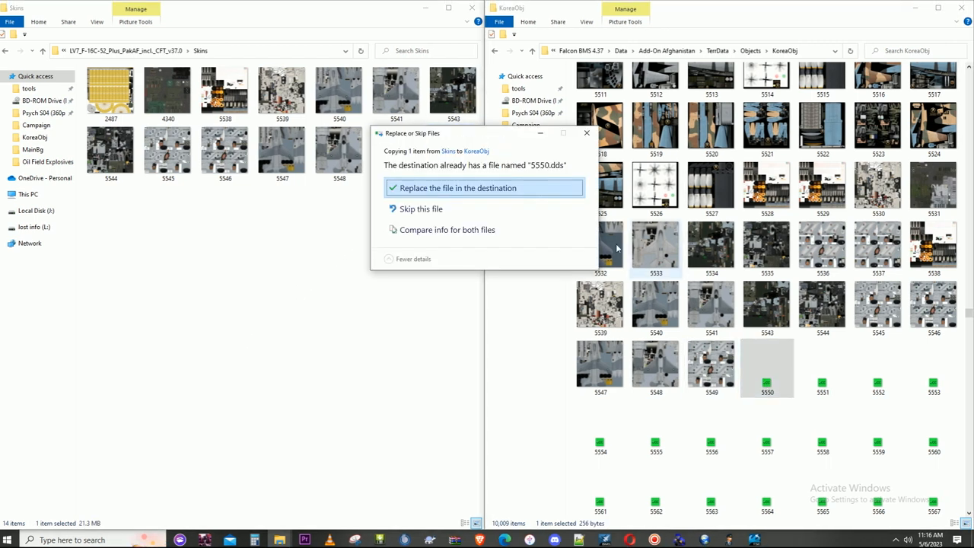
left_click(511, 188)
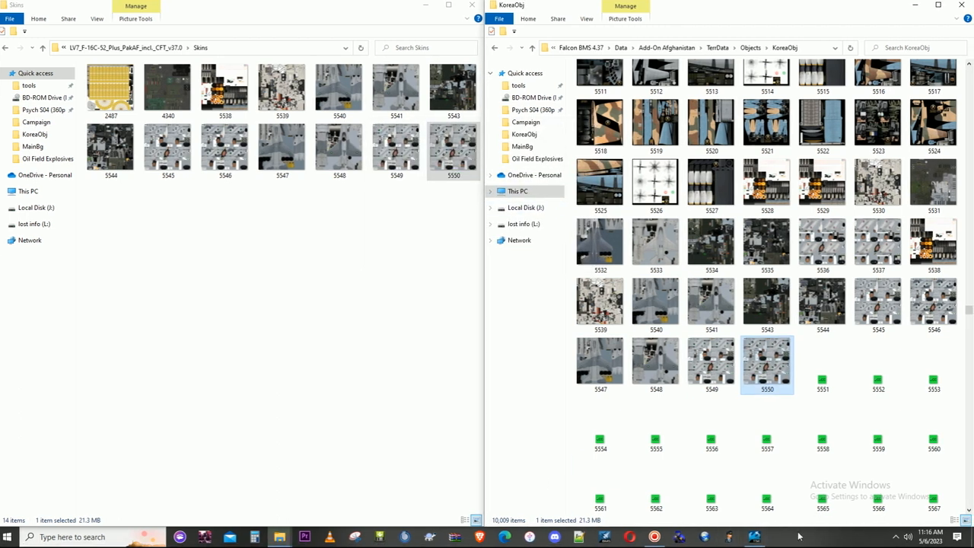
- In the Texture Set Editor, set TexID:6 of Set:3 on Model_0.LOD to 5550
left_click(756, 537)
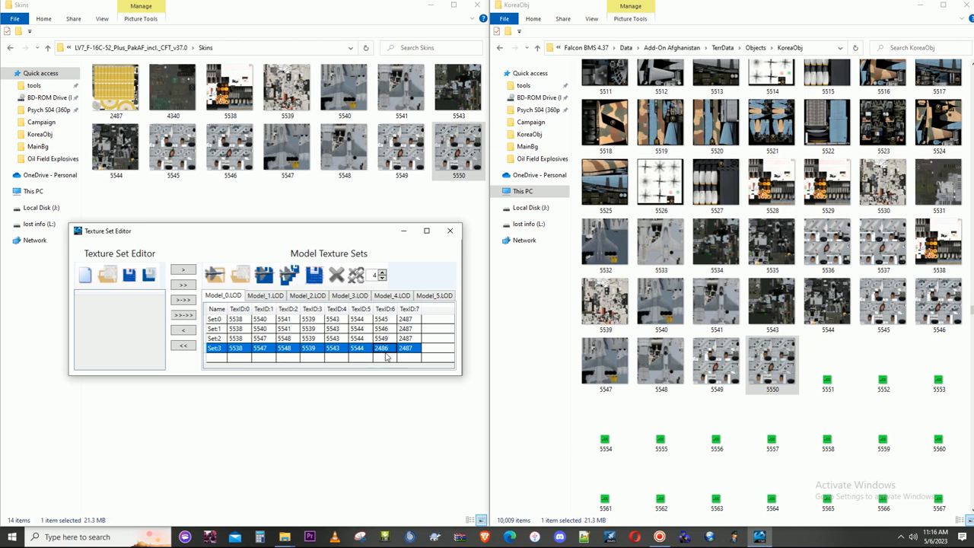
left_click(388, 351)
type("5550")
left_click(392, 358)
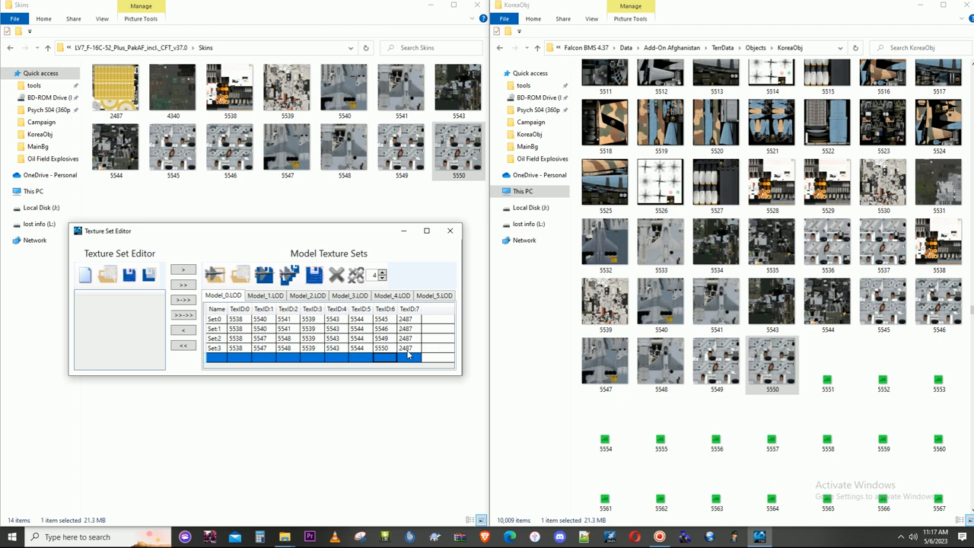
- Rename texture 2487 in Skins, used as TexID:7 of Set:0 through Set:3, to 5551
left_click(409, 320)
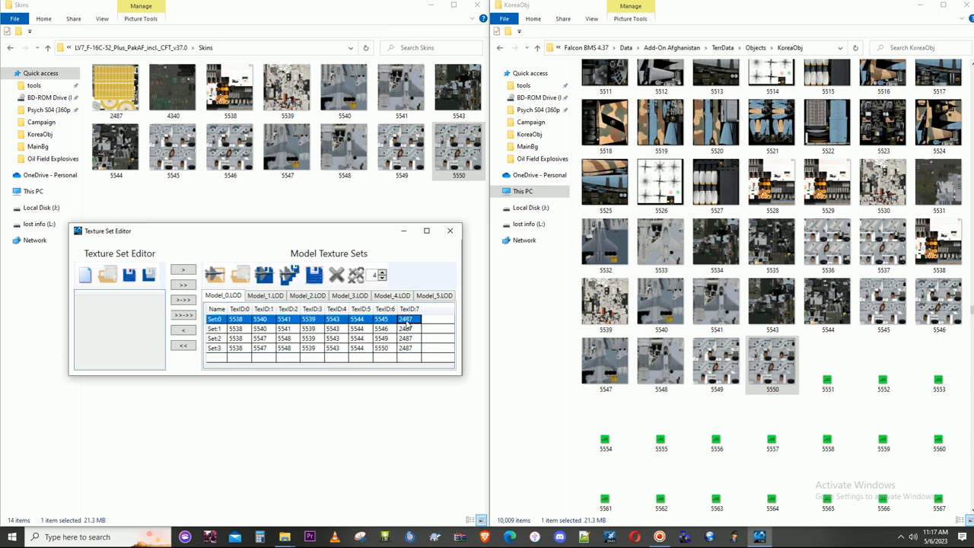
left_click(408, 329)
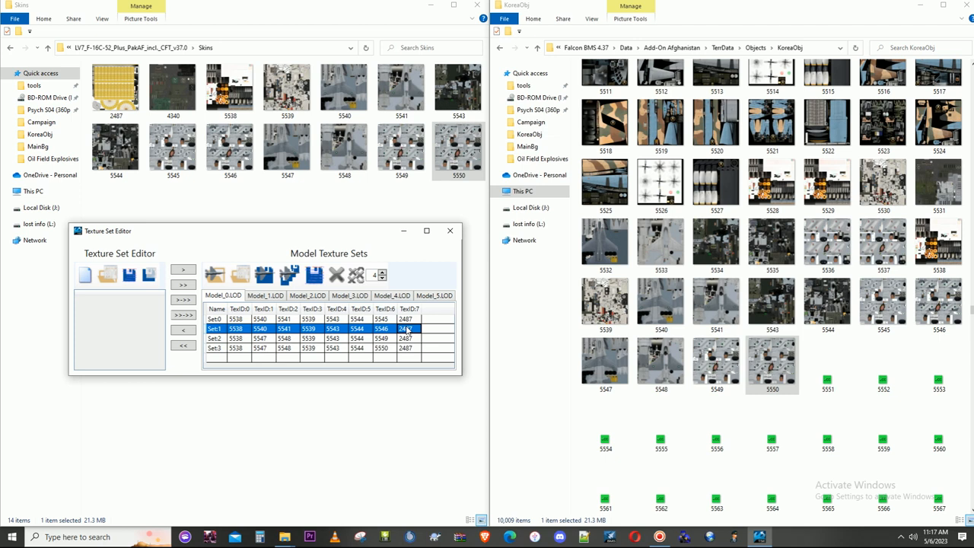
left_click(410, 339)
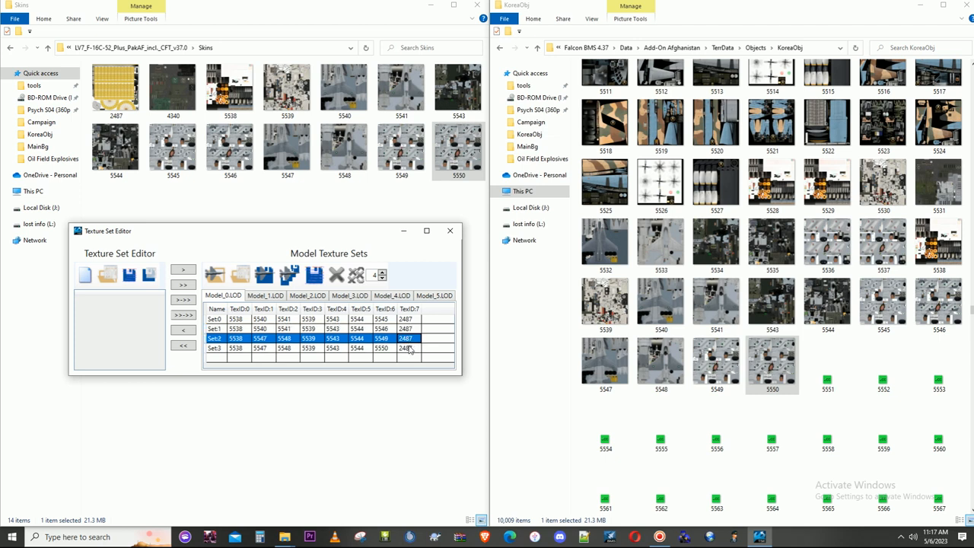
left_click(409, 348)
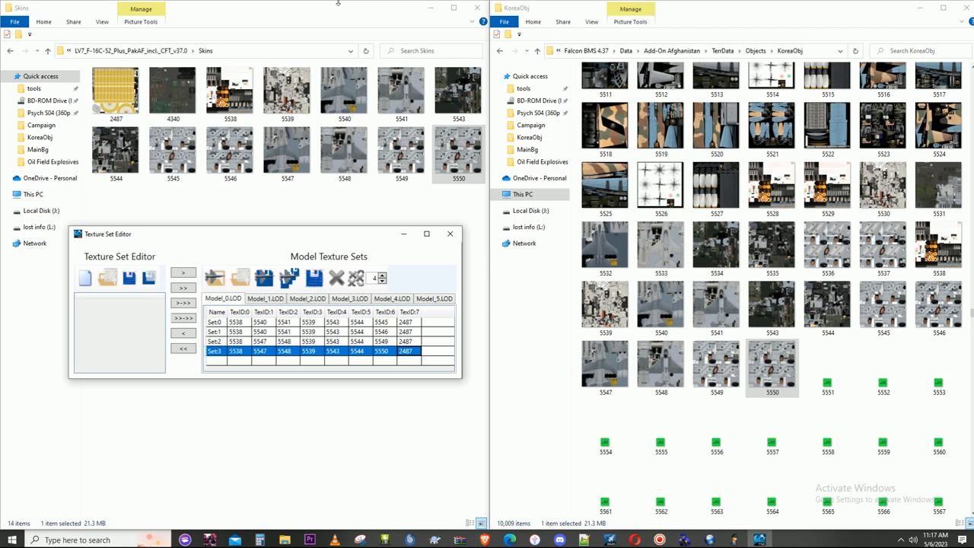
right_click(118, 90)
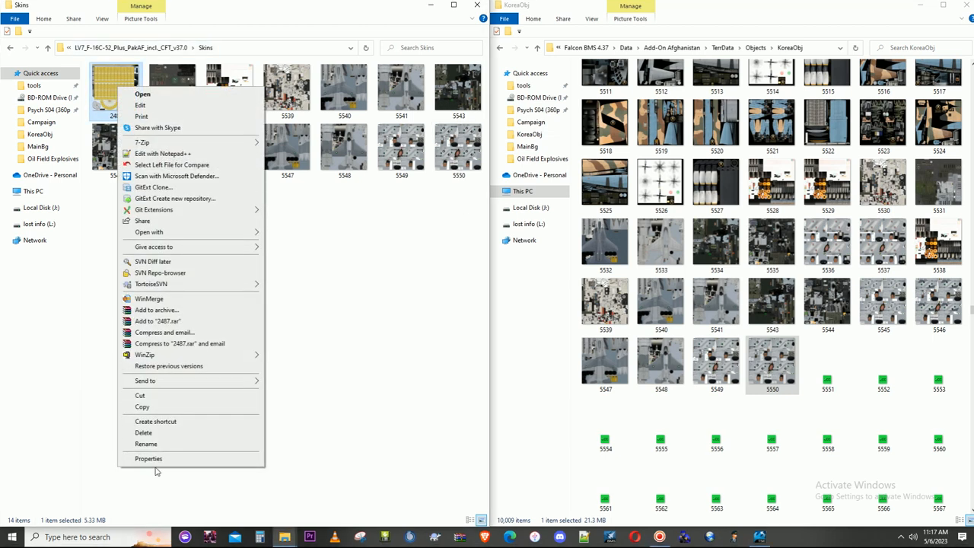
left_click(152, 448)
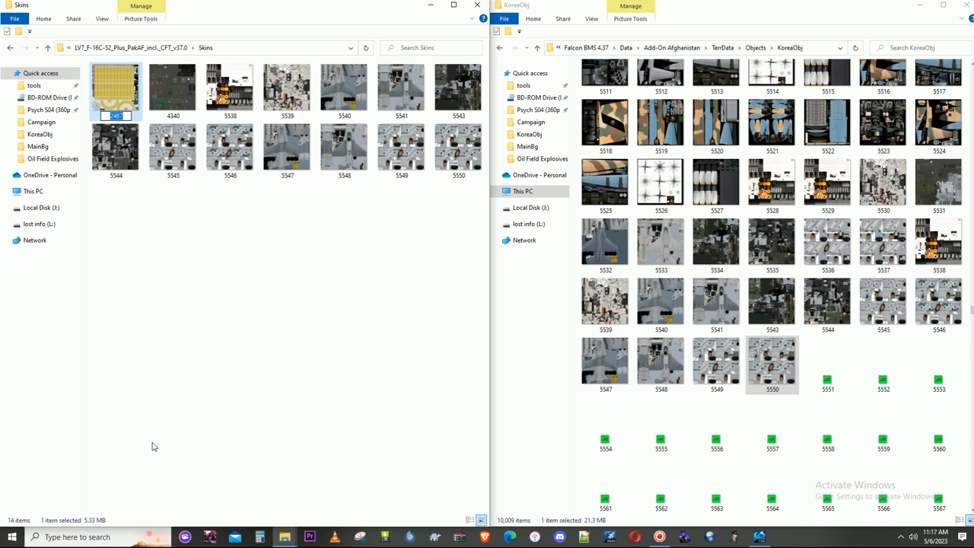
type("5551")
left_click(196, 378)
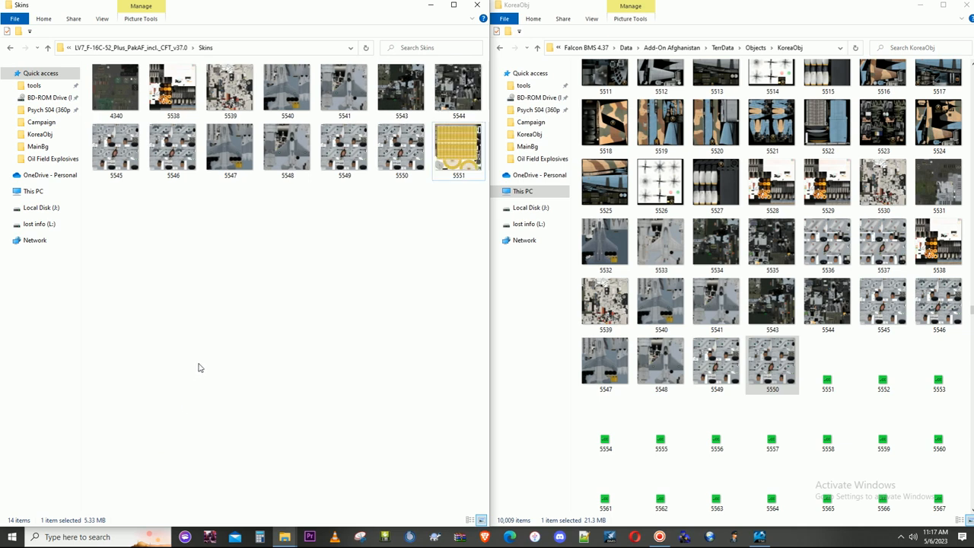
- In the Texture Set Editor, set TexID:7 of Set:0 through Set:3 on Model_0.LOD to 5551 and save the model texture sets
left_click(754, 536)
left_click(414, 320)
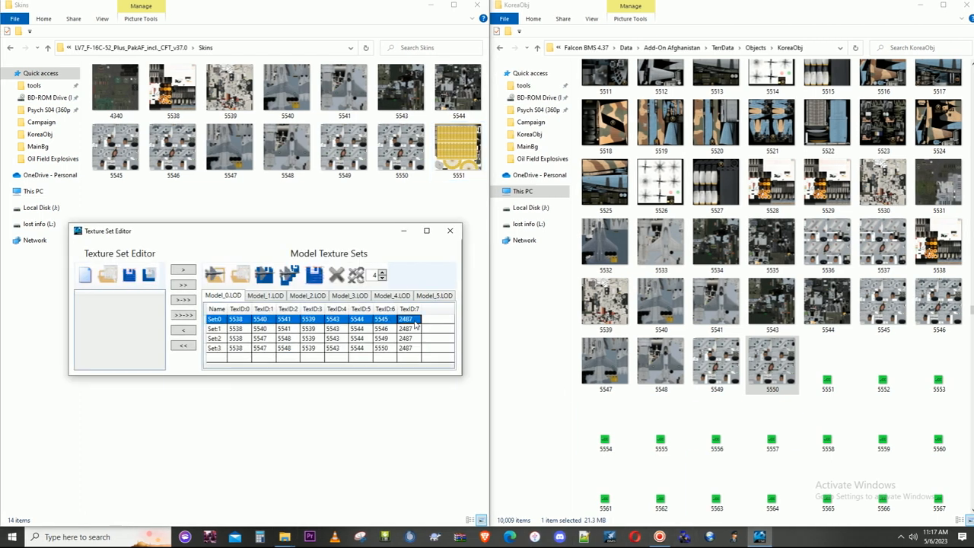
type("5551")
left_click(415, 329)
type("51")
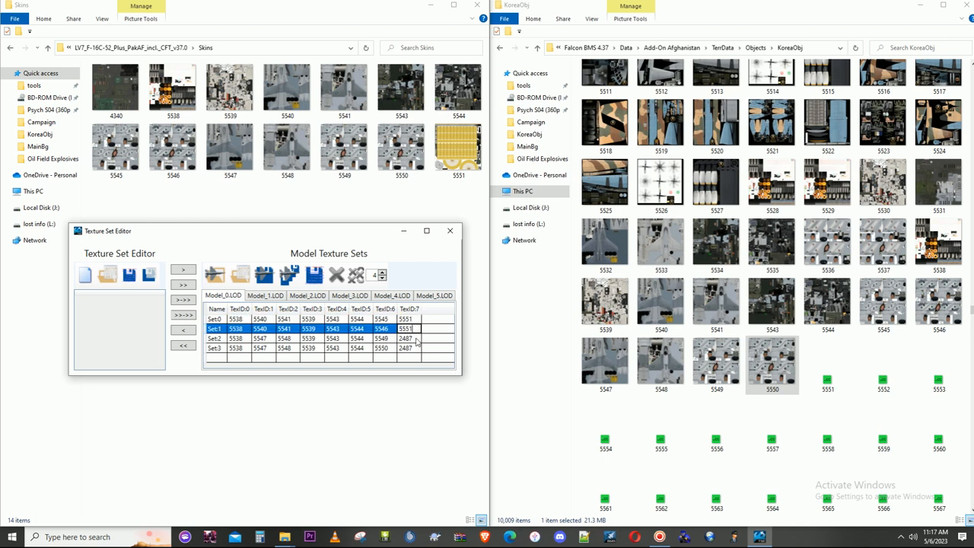
left_click(416, 341)
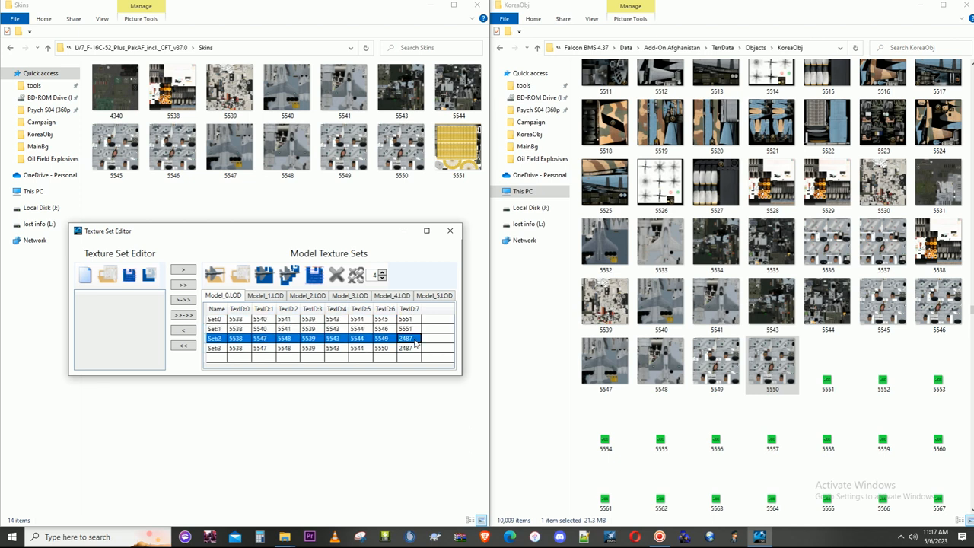
type("5")
left_click(416, 351)
type("555")
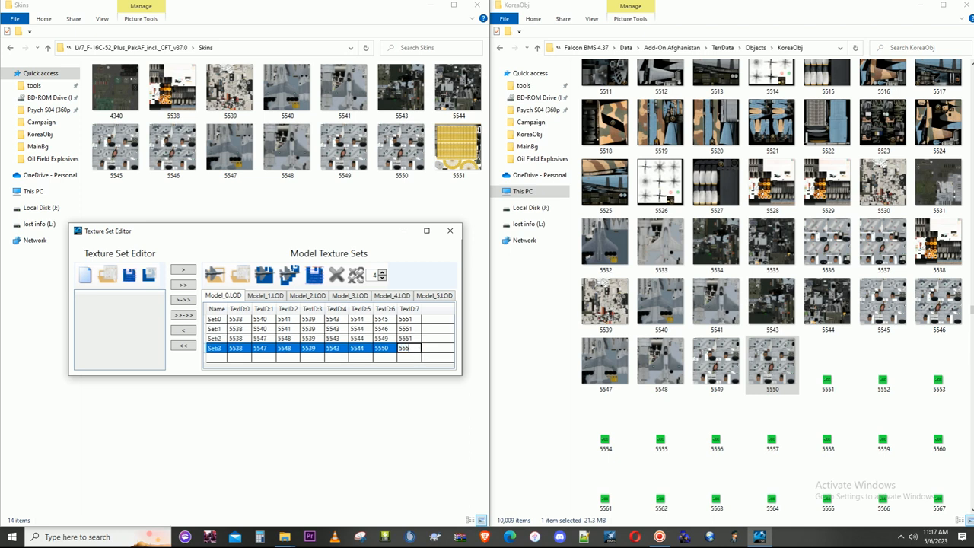
type("1")
left_click(356, 350)
left_click(331, 357)
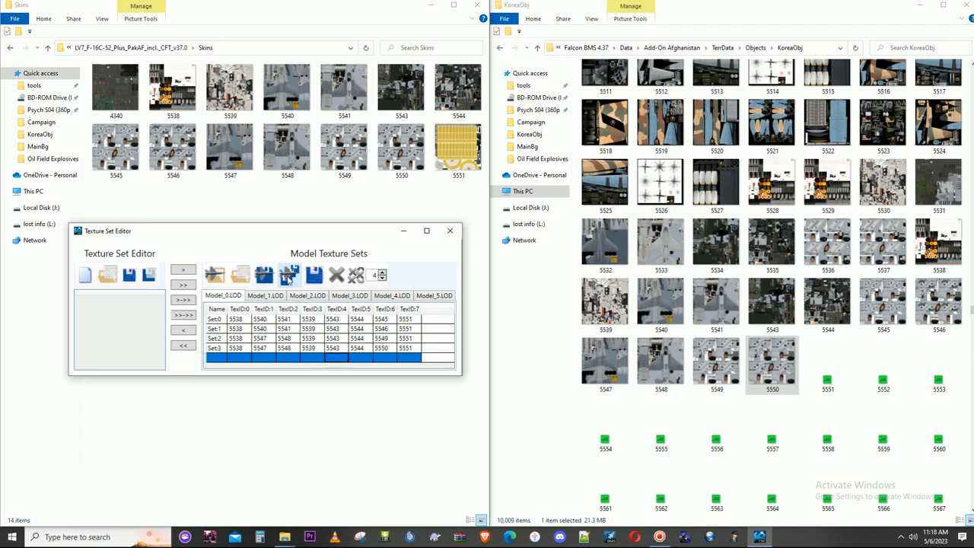
left_click(289, 280)
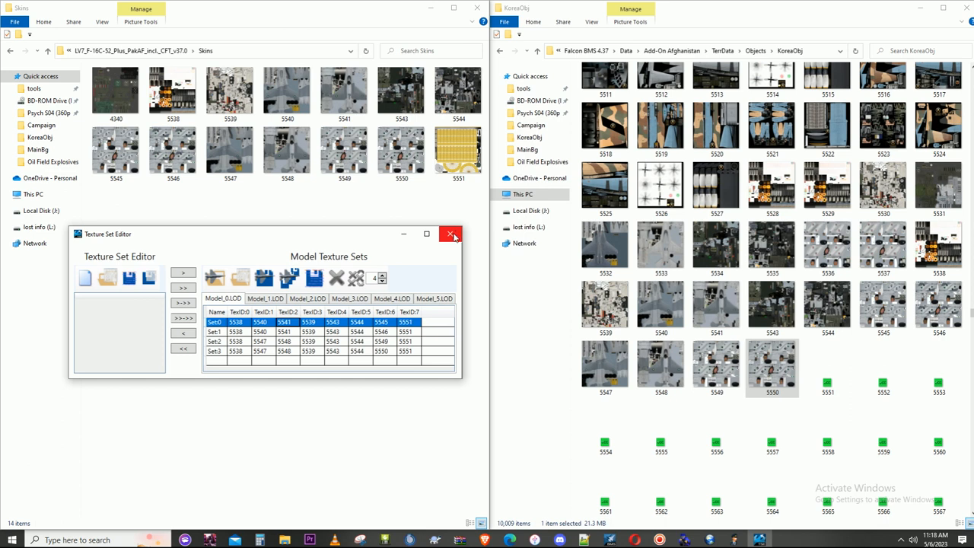
- Review the texture sets of Model_1.LOD through Model_5.LOD for texture IDs that still need renumbering
left_click(278, 297)
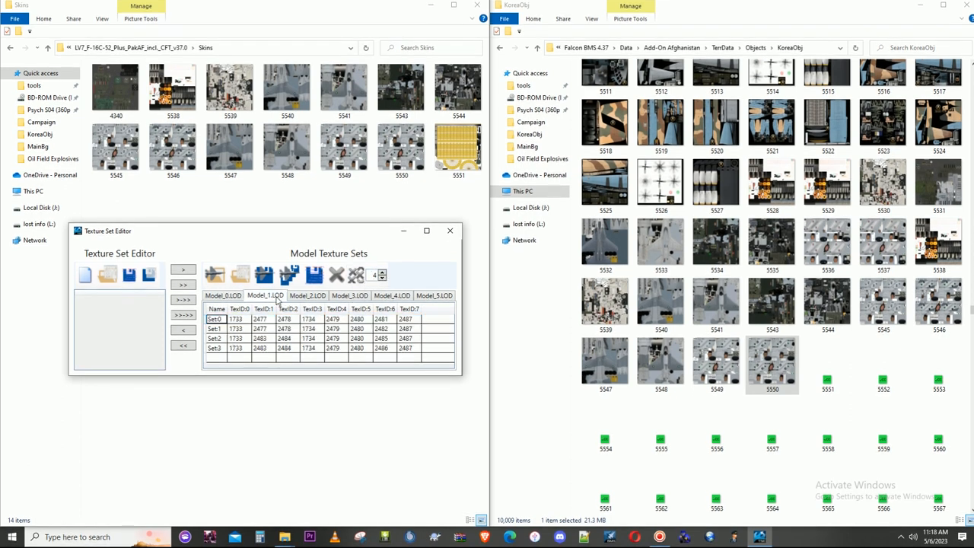
left_click(305, 298)
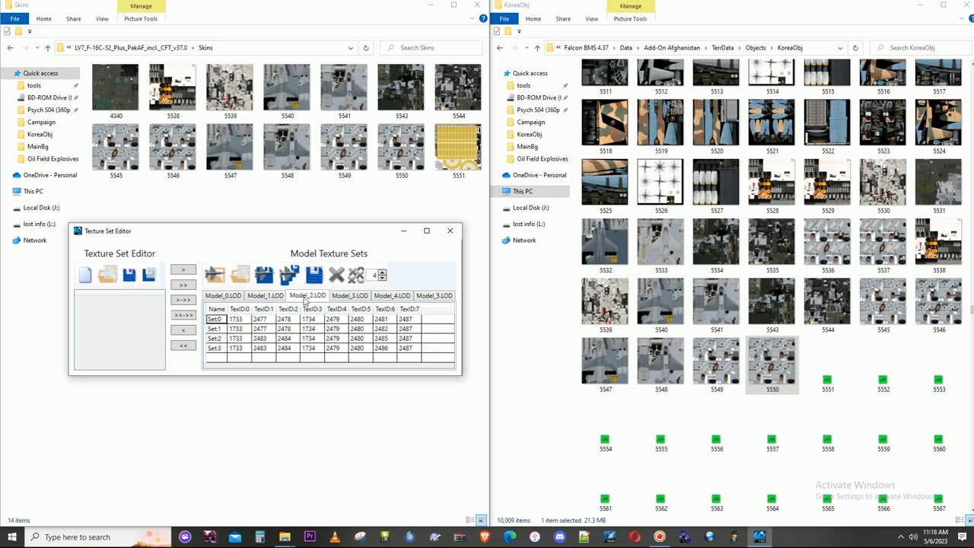
left_click(351, 297)
left_click(393, 297)
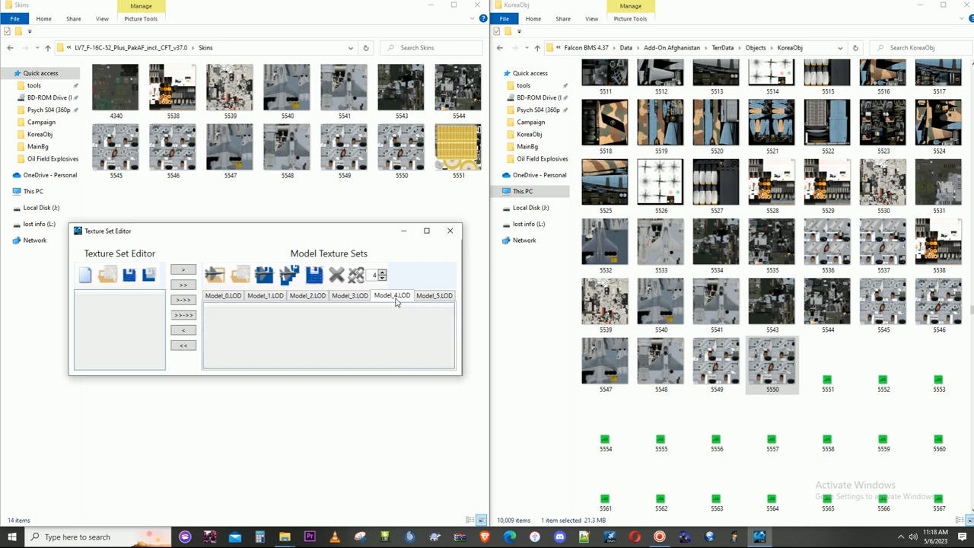
left_click(447, 297)
left_click(403, 296)
left_click(344, 297)
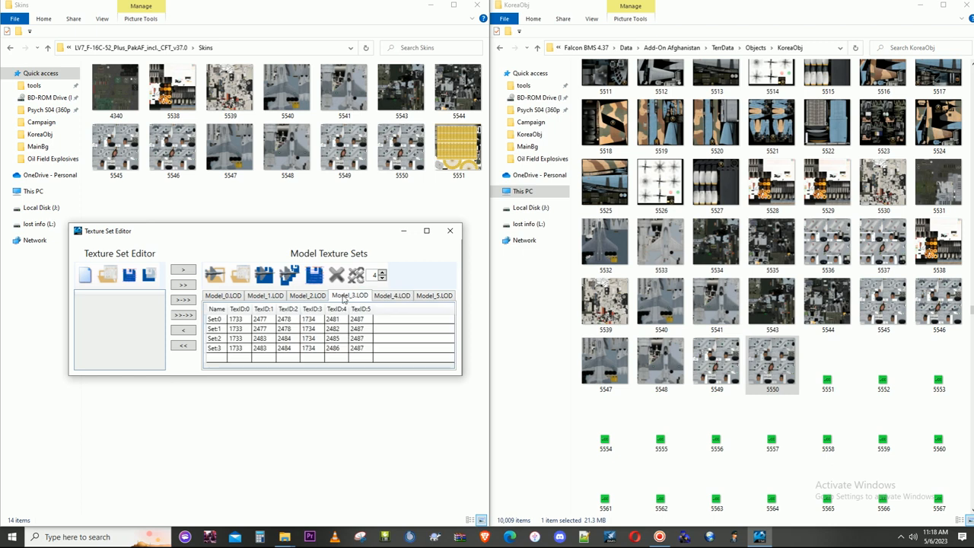
left_click(316, 298)
left_click(279, 298)
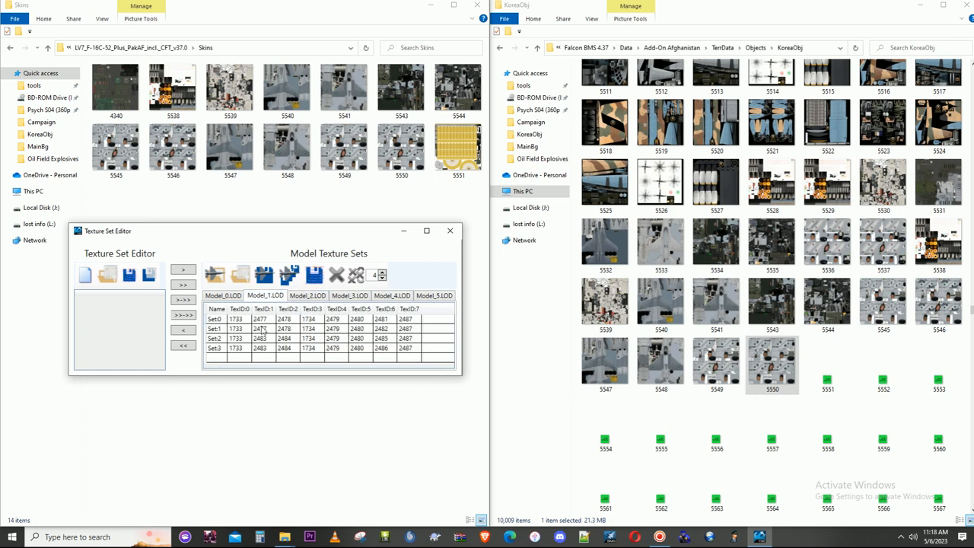
left_click(660, 538)
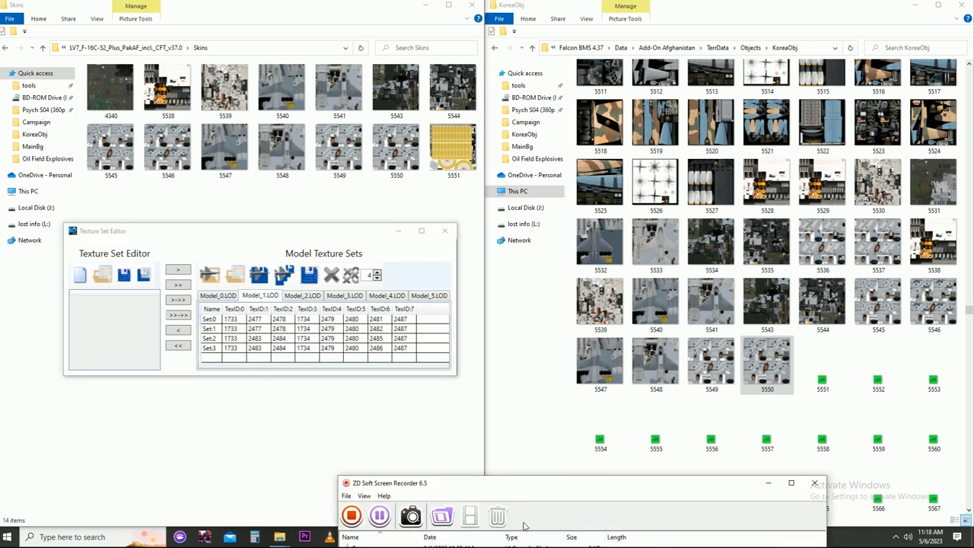
left_click(379, 516)
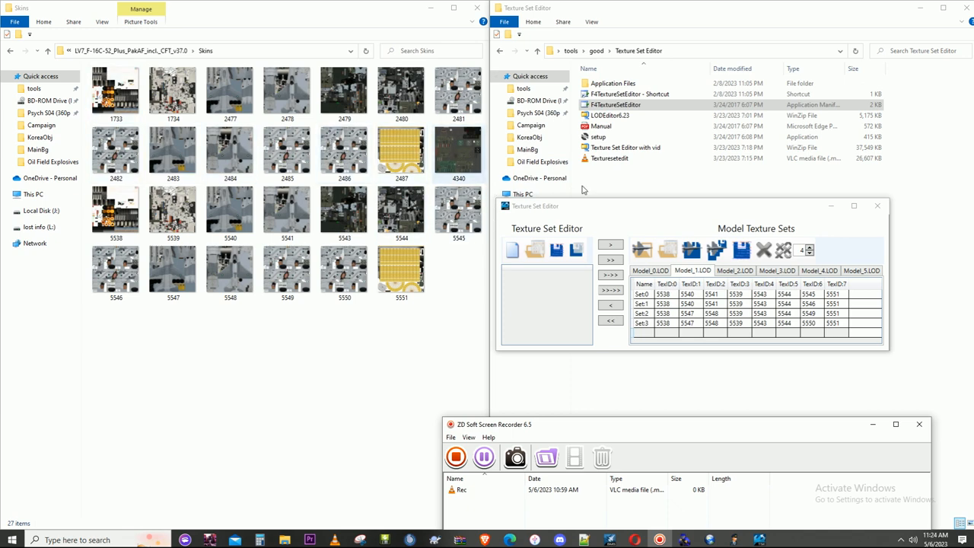
- Save the Model_1.LOD texture sets and check the sets of Model_2.LOD, Model_3.LOD and Model_4.LOD
left_click(688, 247)
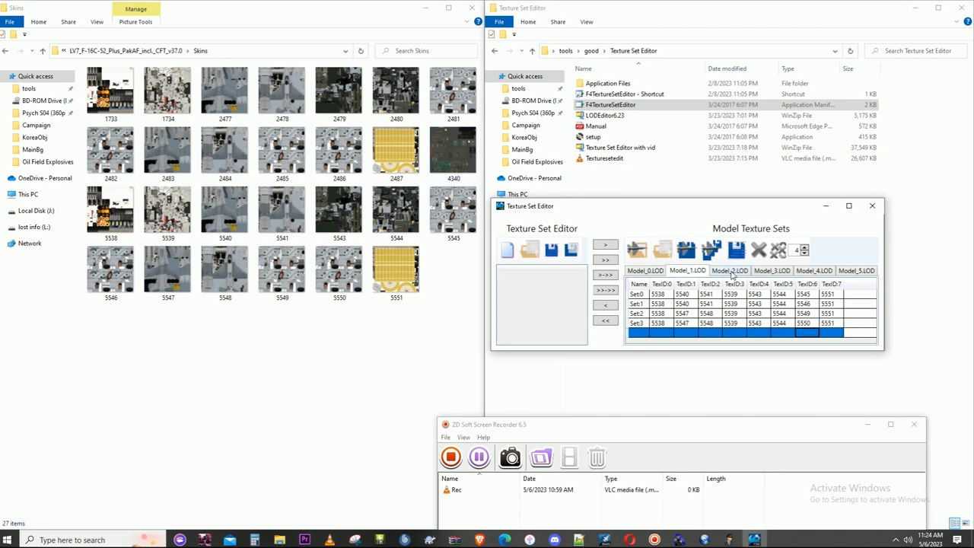
left_click(731, 273)
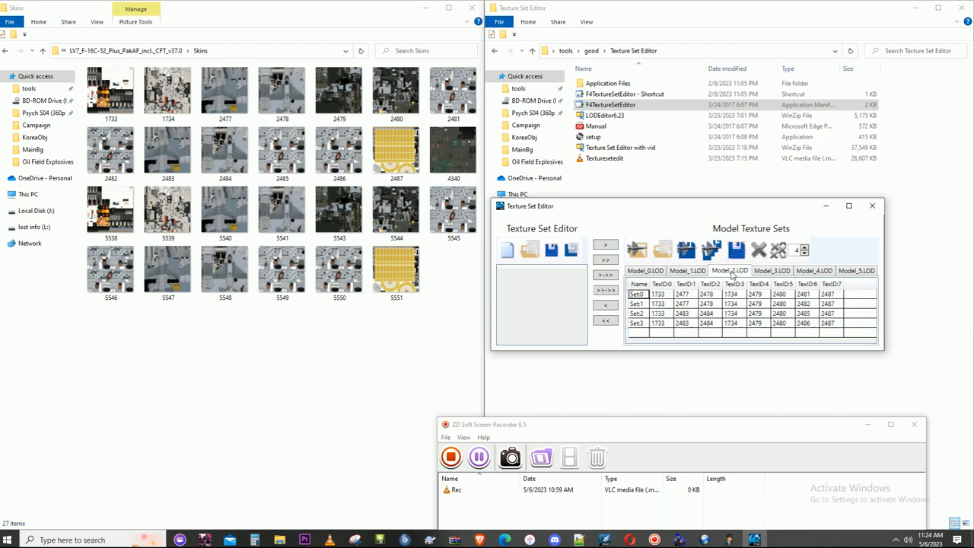
left_click(777, 270)
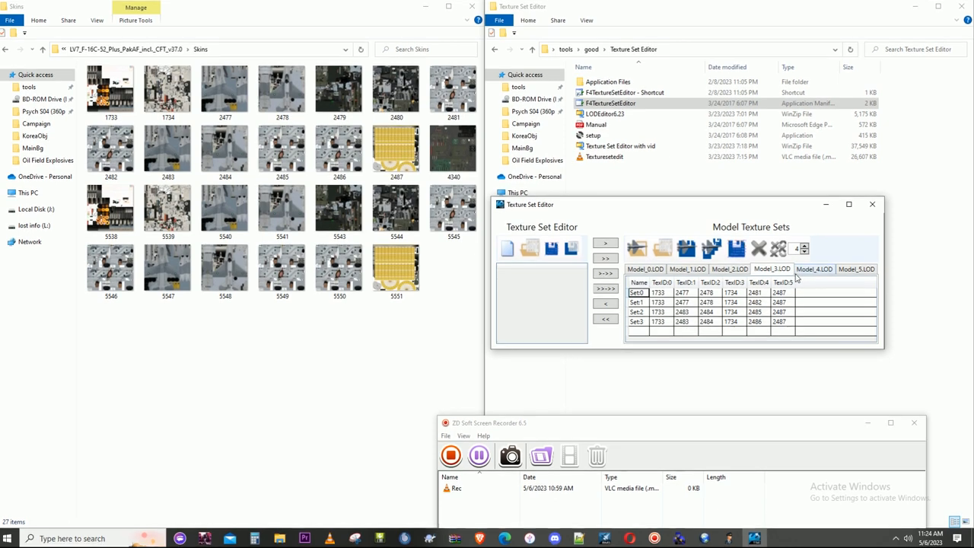
left_click(813, 270)
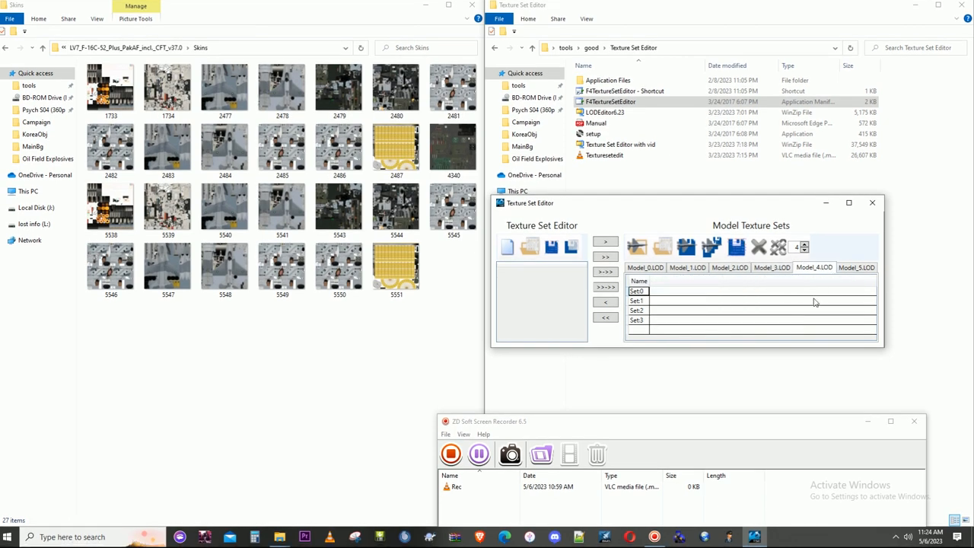
left_click(773, 272)
left_click(732, 272)
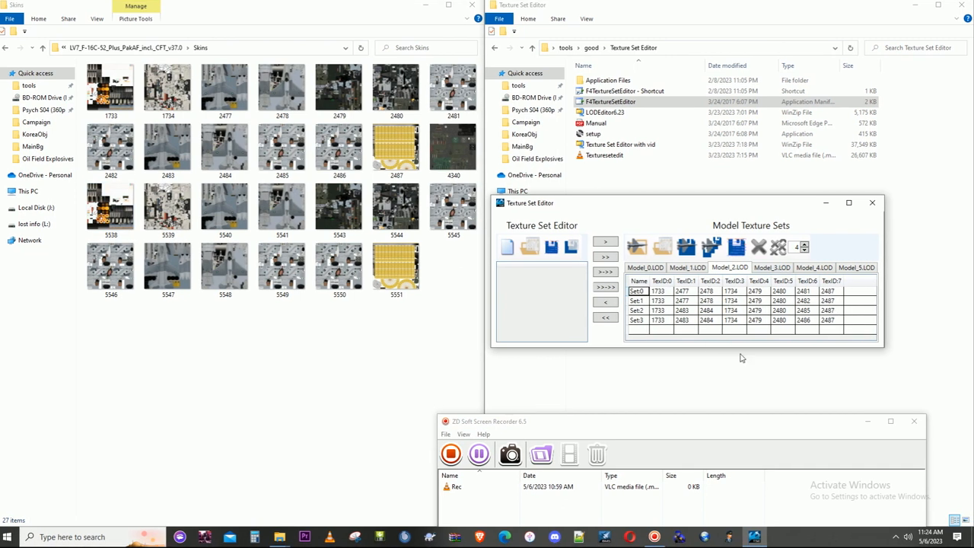
left_click_drag(708, 426, 768, 463)
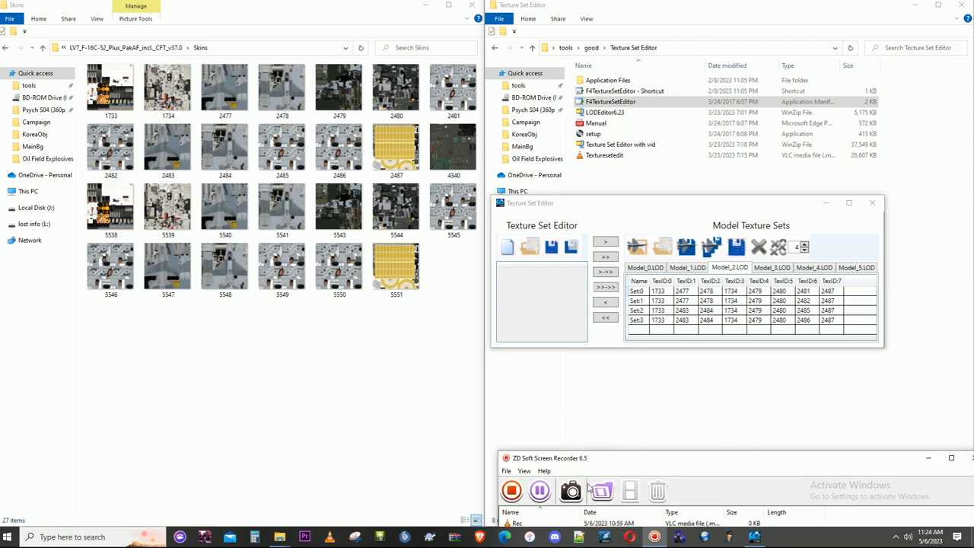
left_click(540, 491)
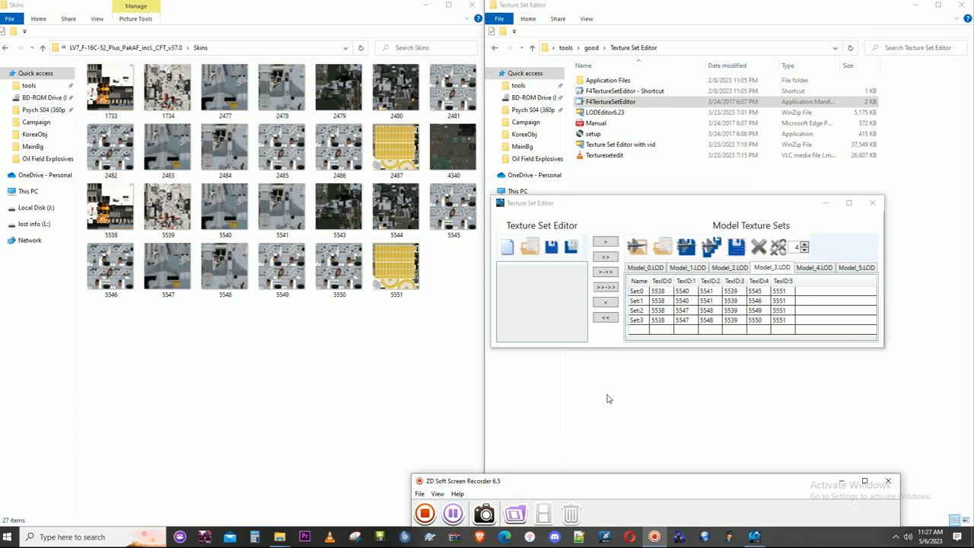
- Compare the texture sets across Model_0.LOD to Model_5.LOD and select TexID:0 of Set:0 on Model_2.LOD
left_click(812, 267)
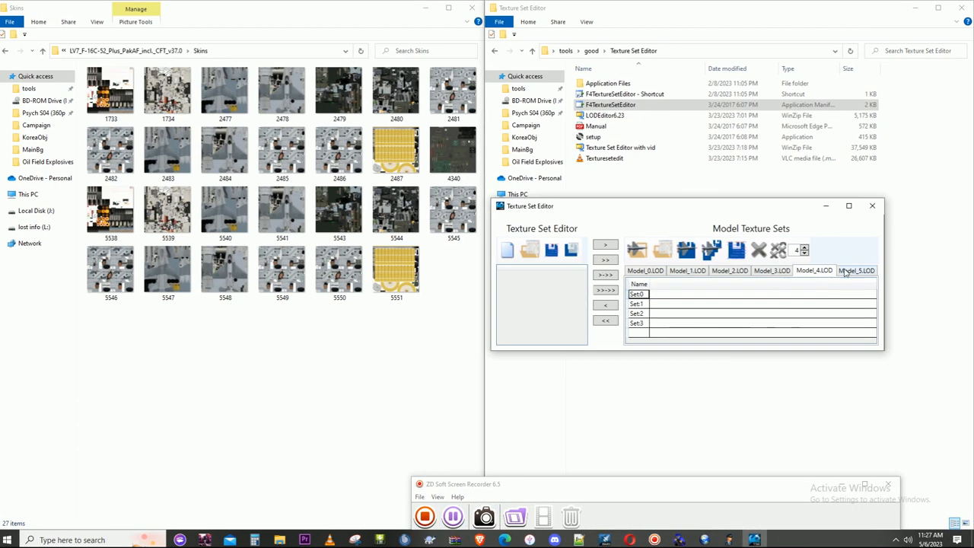
left_click(848, 272)
left_click(828, 274)
left_click(780, 272)
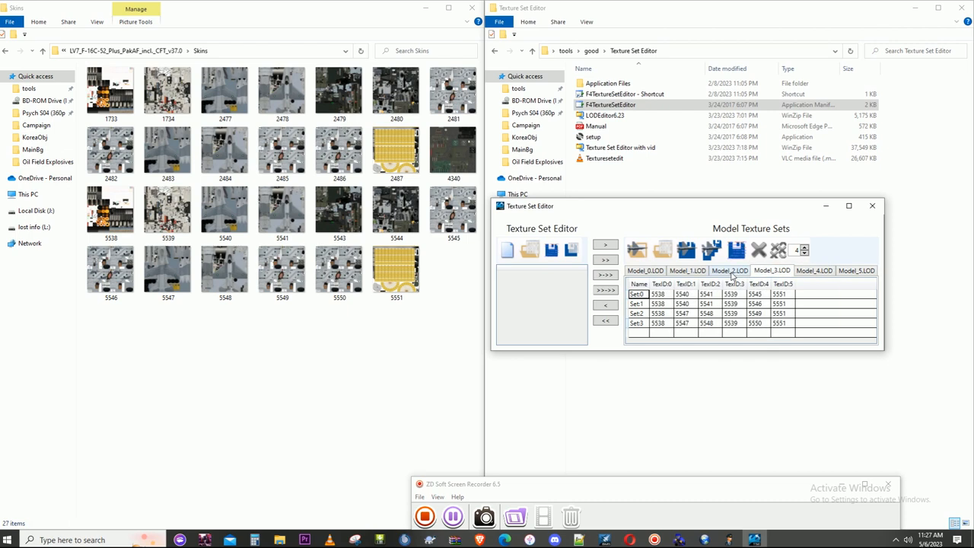
left_click(731, 272)
left_click(773, 271)
left_click(733, 274)
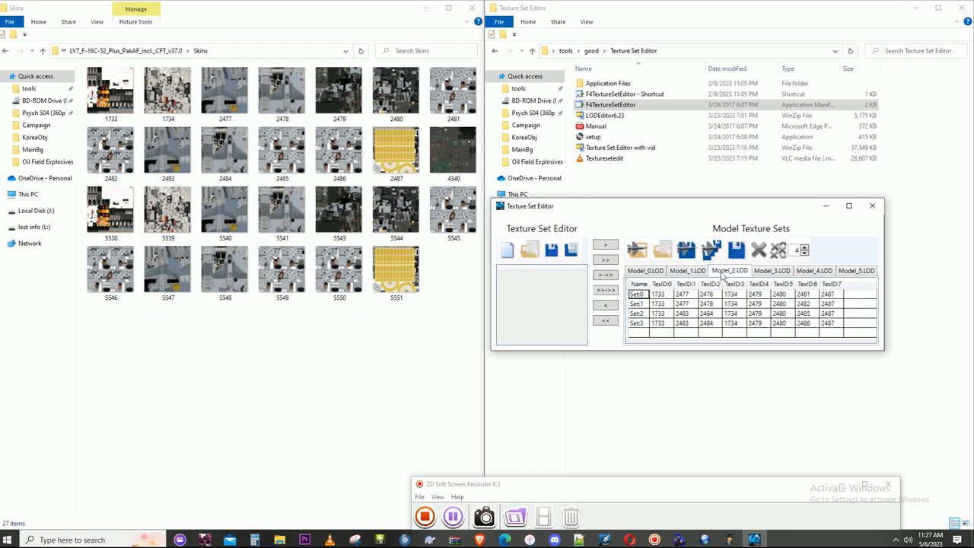
left_click(683, 274)
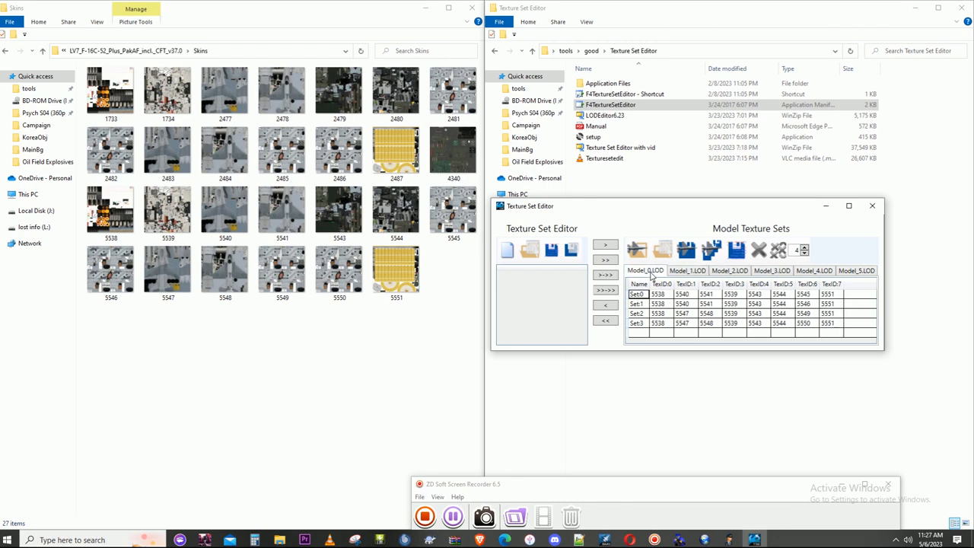
left_click(731, 273)
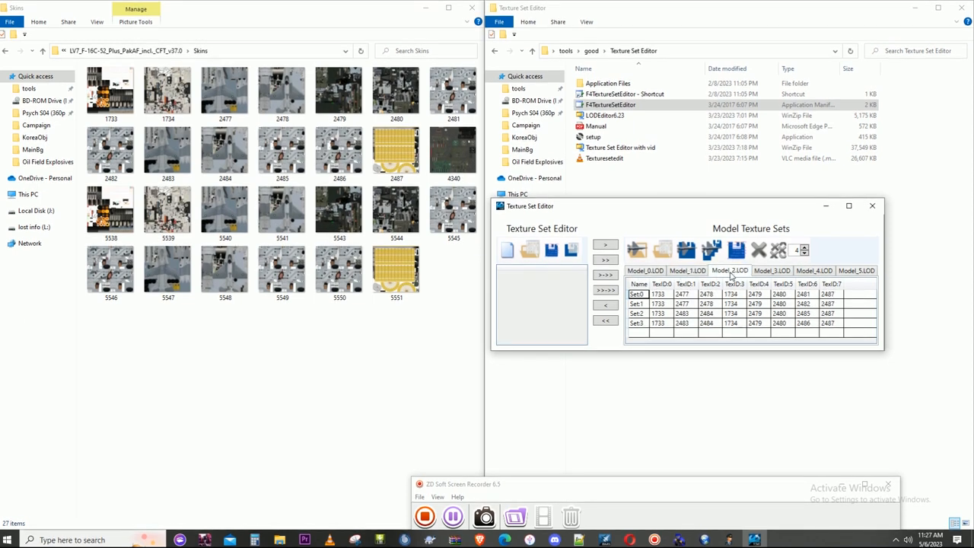
left_click(783, 275)
left_click(736, 274)
left_click(666, 293)
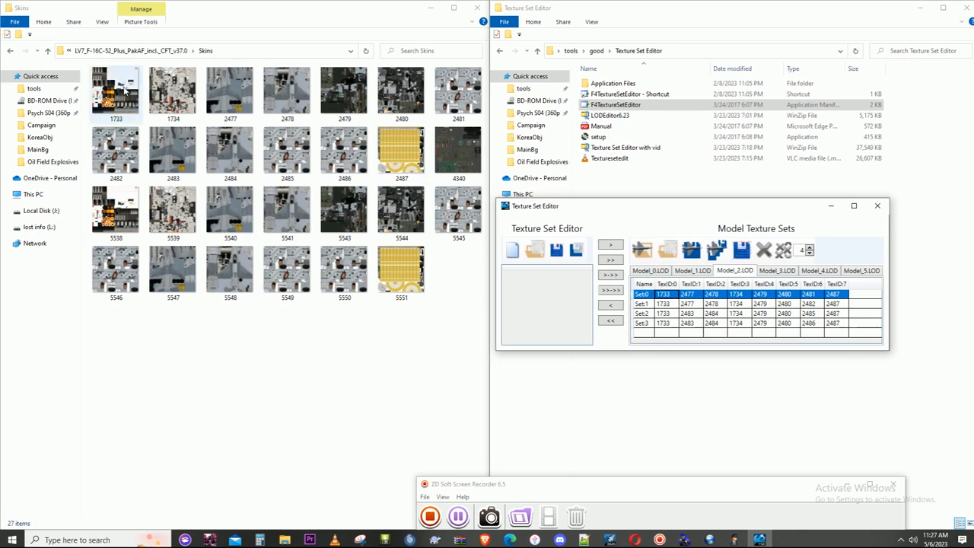
- Set TexID:0 of Set:0 through Set:3 on Model_2.LOD to 5538
type("553")
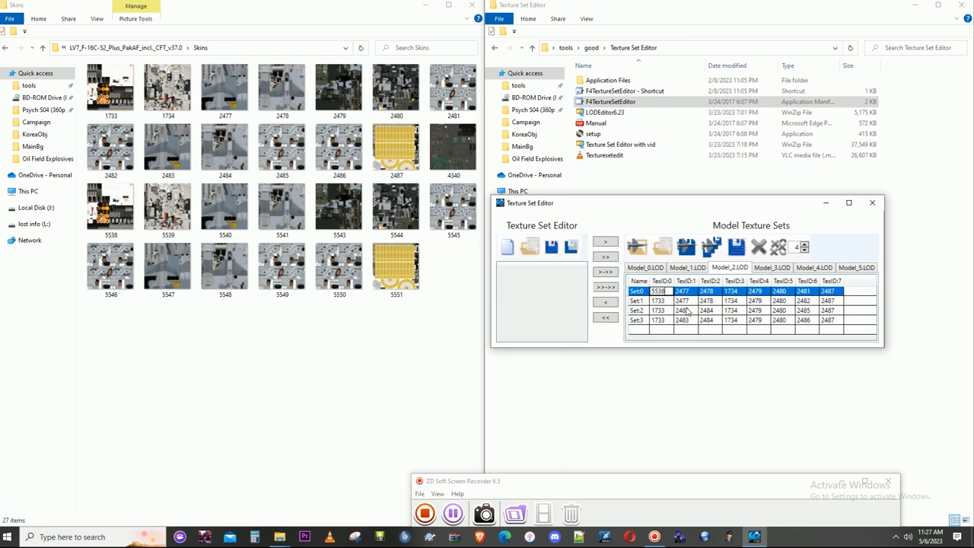
type("8")
left_click(667, 305)
type("5538")
left_click(669, 312)
type("5")
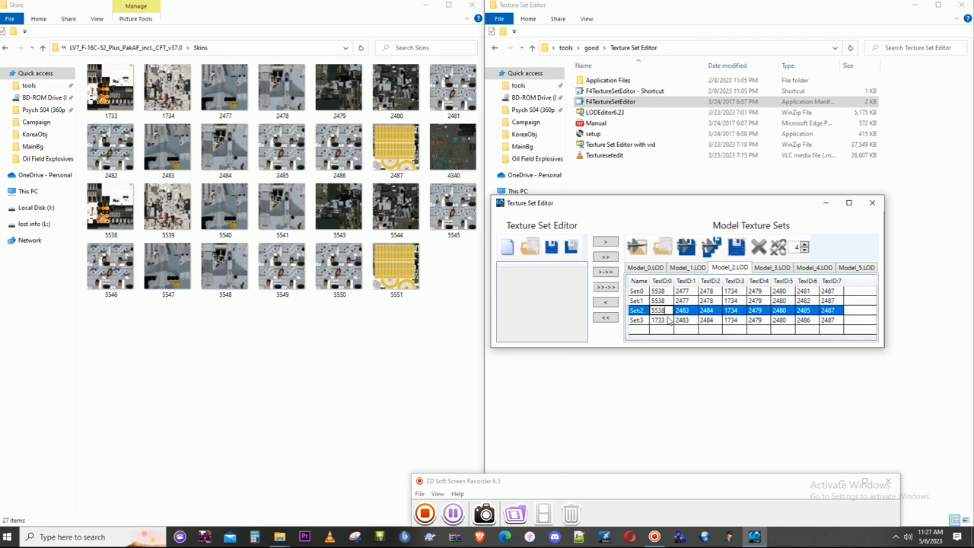
left_click(664, 321)
type("5538")
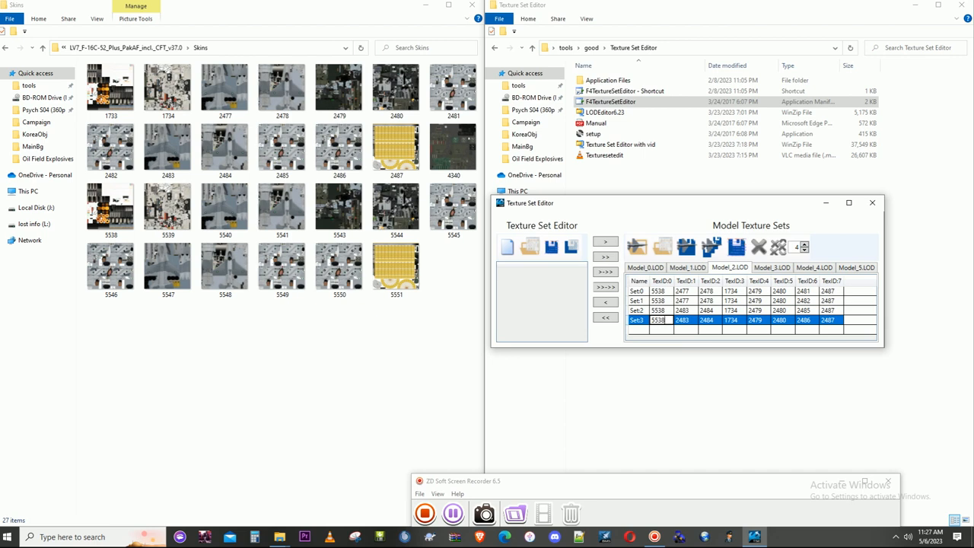
- On Model_2.LOD, set TexID:1 to 5540 for Set:0 and Set:1 and to 5547 for Set:2 and Set:3
left_click(690, 292)
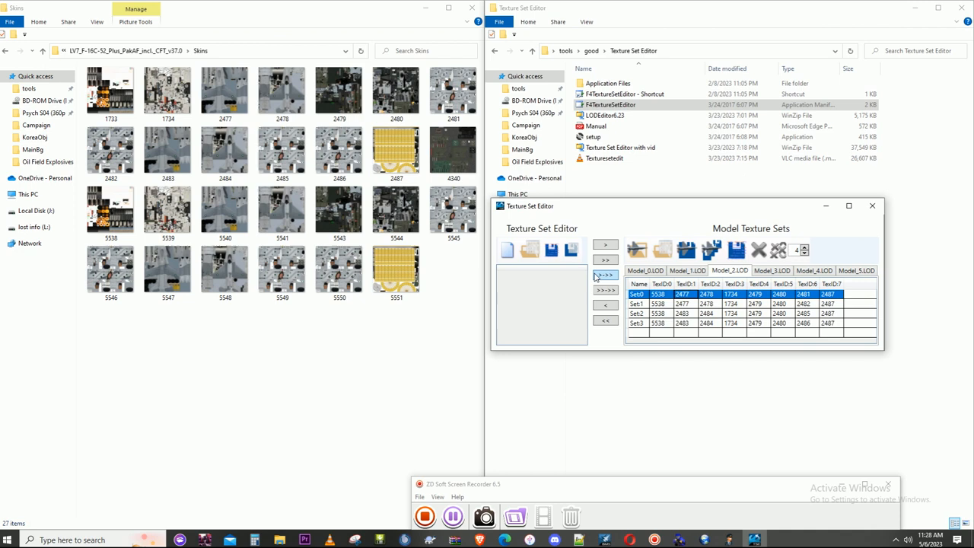
type("5540")
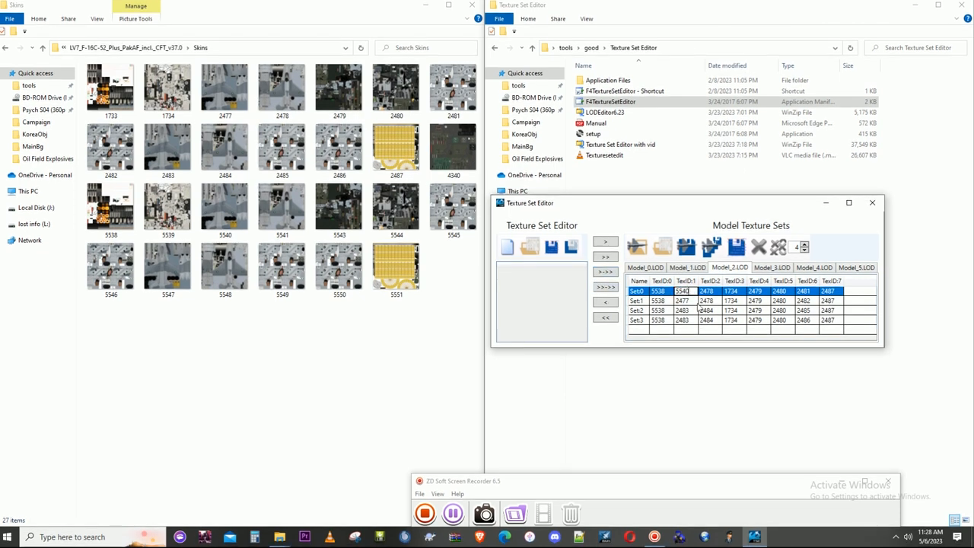
left_click(691, 301)
type("5540")
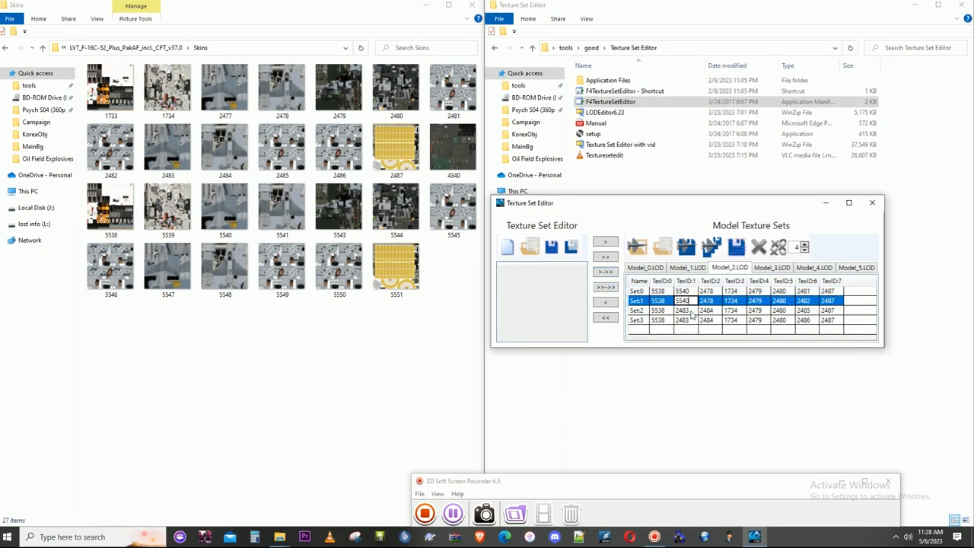
left_click(690, 312)
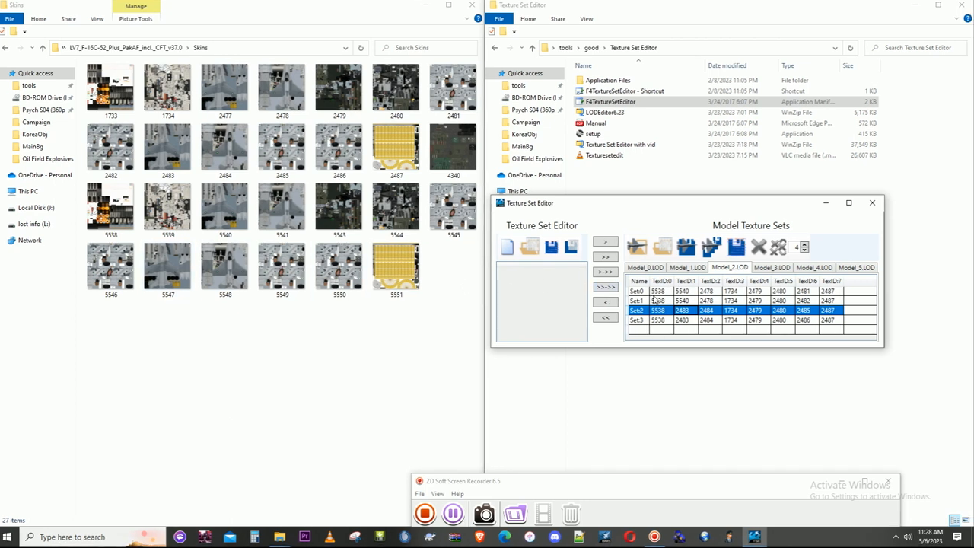
left_click(681, 312)
type("5547")
left_click(686, 322)
type("554")
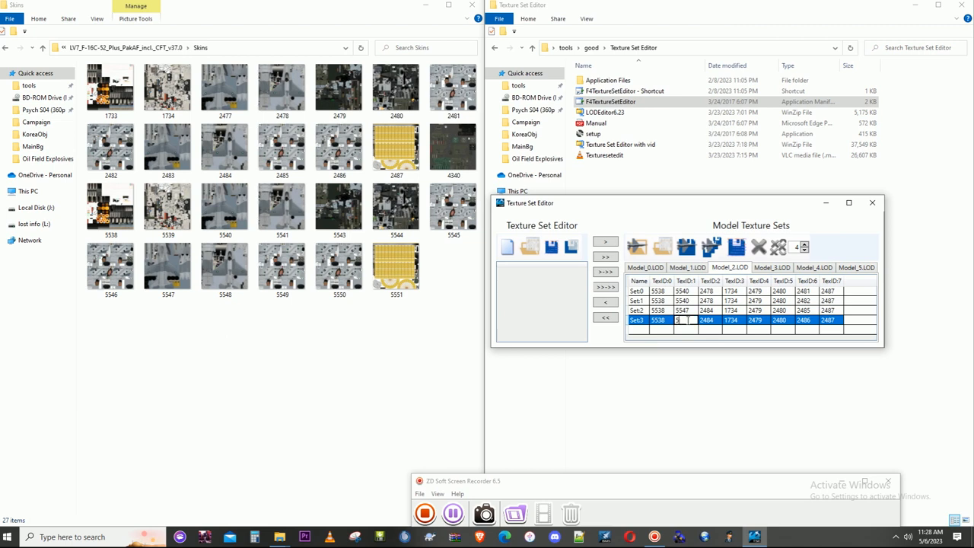
- Set TexID:2 of Set:0 and Set:1 on Model_2.LOD to 5541
left_click(707, 293)
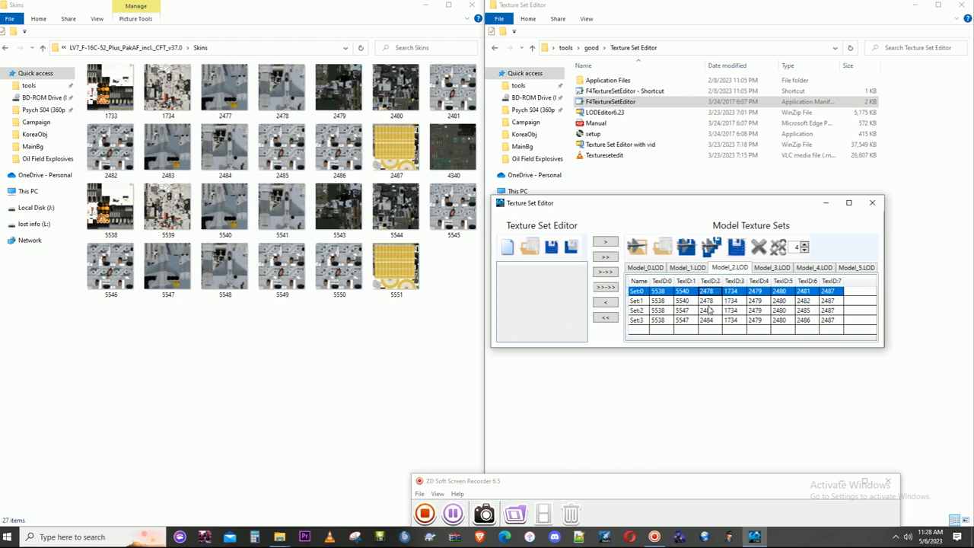
type("5541")
key("Return")
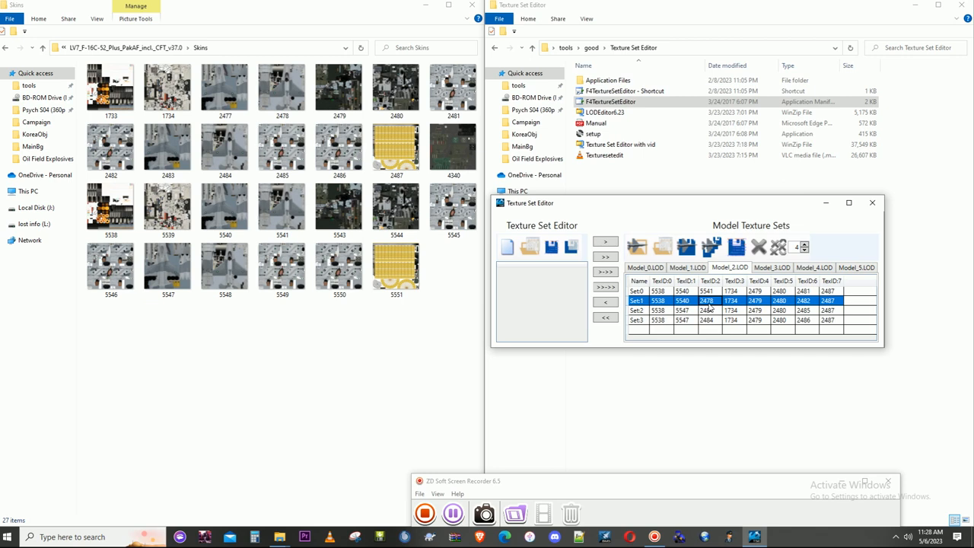
type("5541")
key("Return")
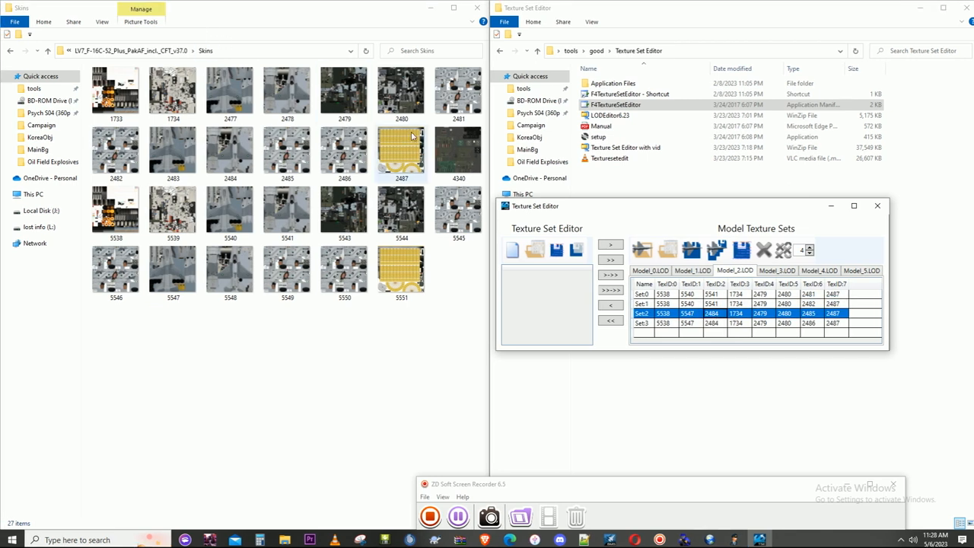
- Match skin 2484 to its renumbered copy 5548 and set TexID:2 of Set:2 and Set:3 on Model_2.LOD to 5548
left_click(225, 158)
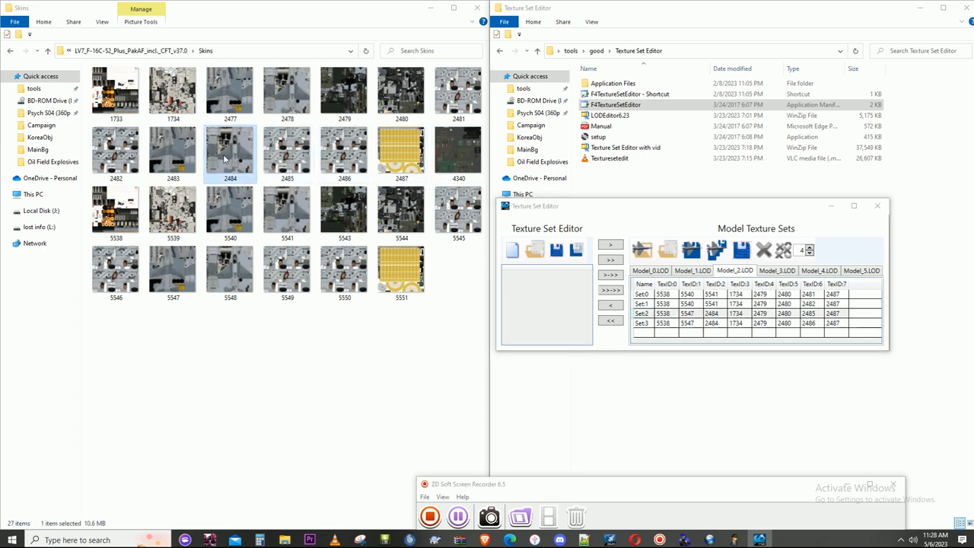
left_click(230, 268)
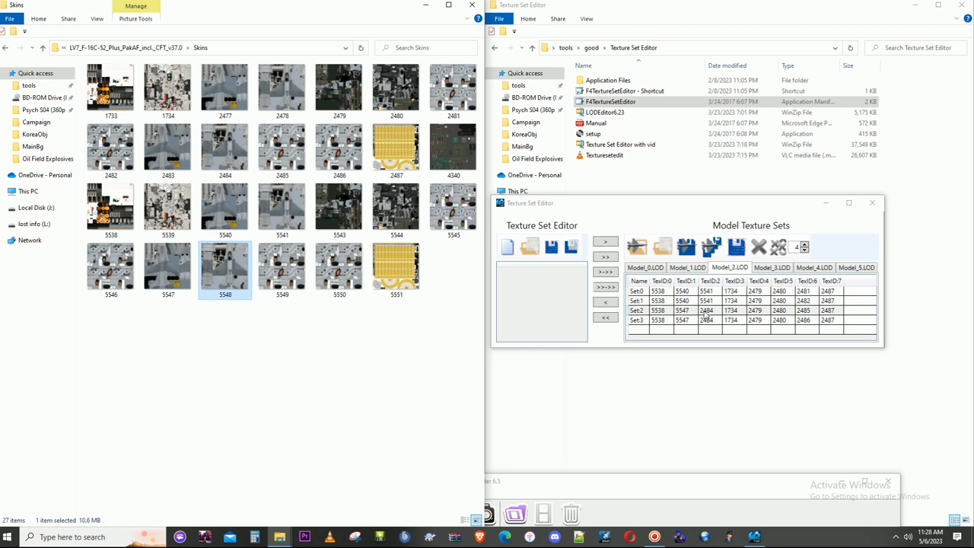
left_click(706, 313)
left_click(715, 311)
type("55")
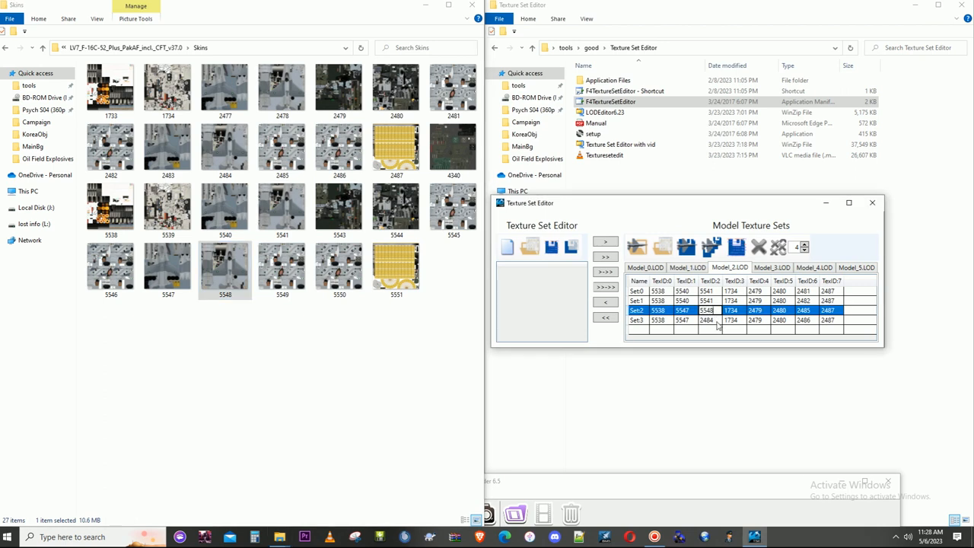
left_click(715, 321)
type("5548")
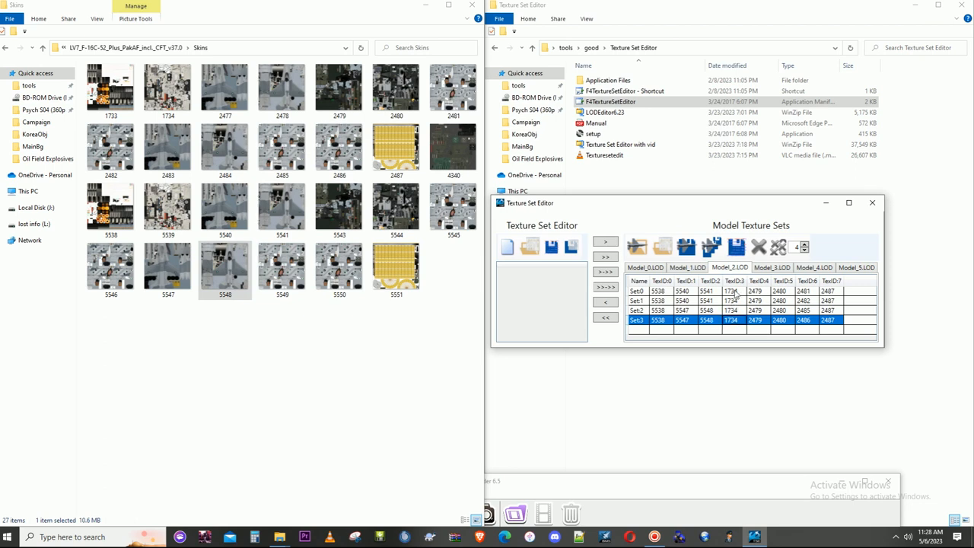
- Set TexID:3 of Set:0 through Set:3 on Model_2.LOD to 5539
left_click(735, 293)
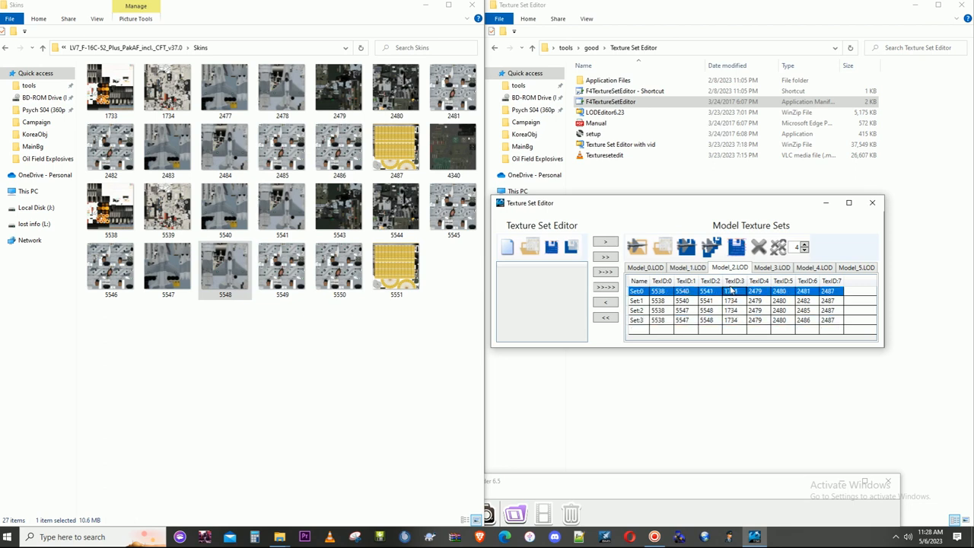
type("55")
left_click(739, 301)
type("55")
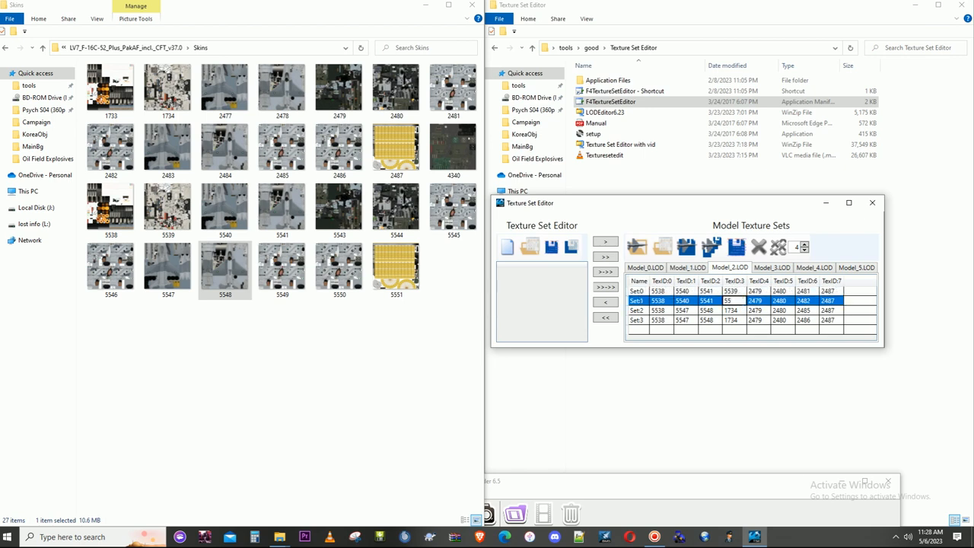
left_click(740, 311)
type("5539")
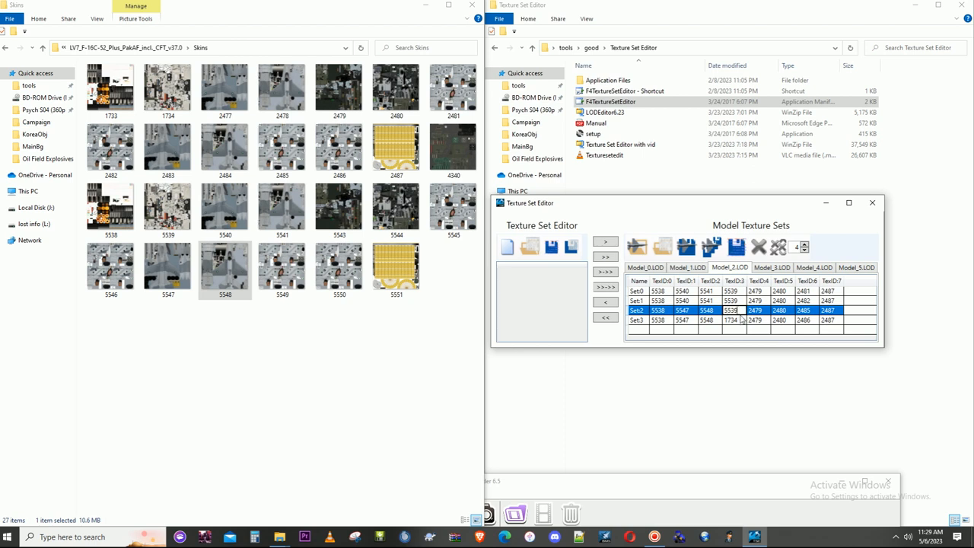
left_click(740, 320)
type("5539")
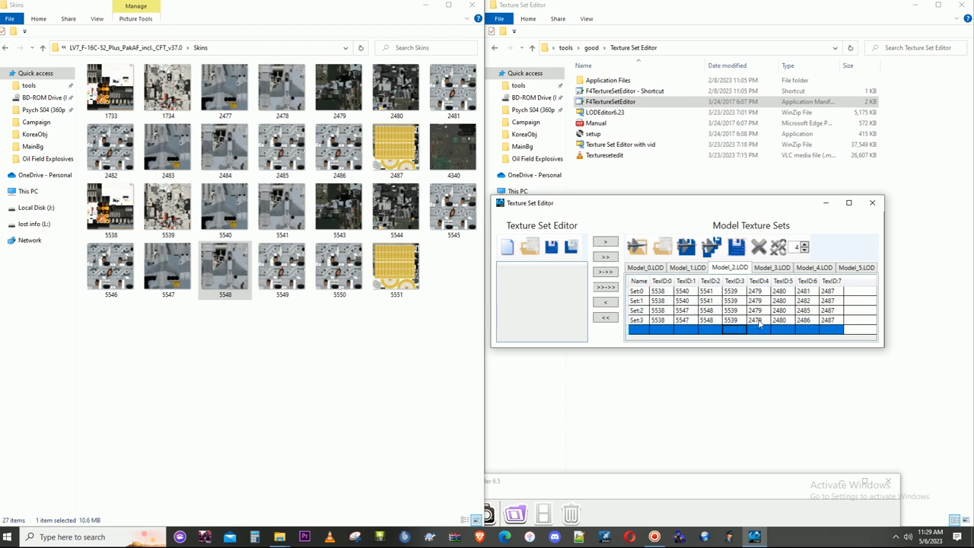
- Set TexID:4 of Set:0 through Set:3 on Model_2.LOD to 5543
left_click(762, 293)
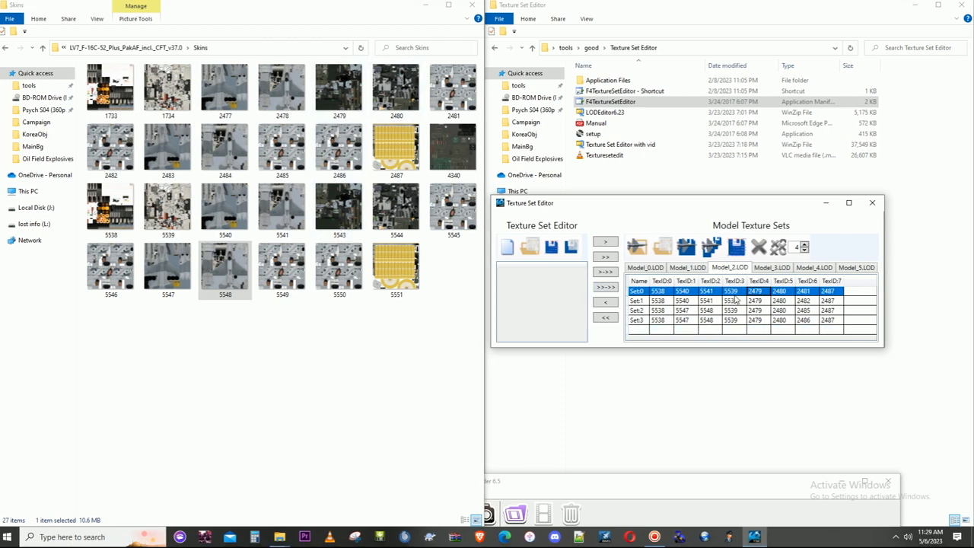
type("5543")
left_click(763, 302)
type("55")
left_click(756, 312)
type("5")
left_click(757, 321)
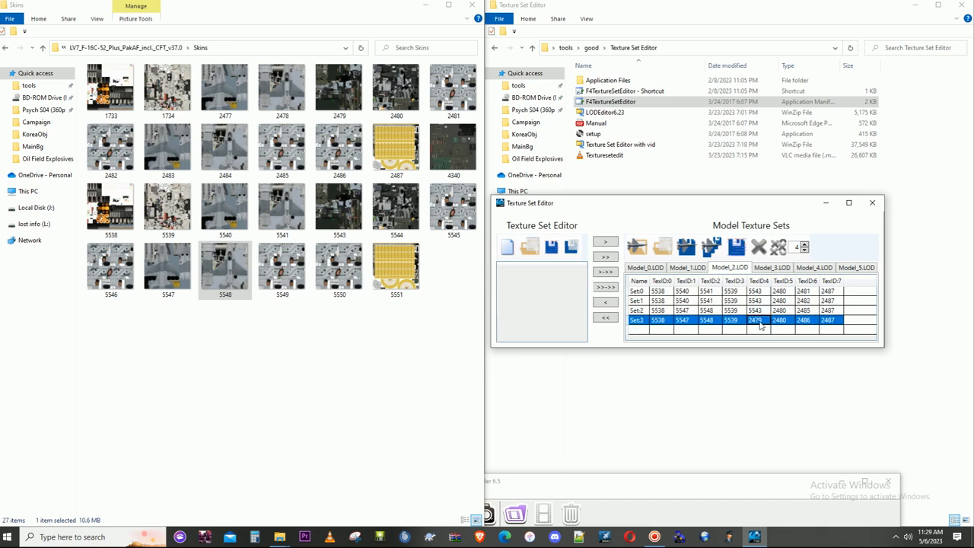
type("5543")
left_click(772, 331)
- Set TexID:5 of Set:0 through Set:3 on Model_2.LOD to 5544
left_click(786, 295)
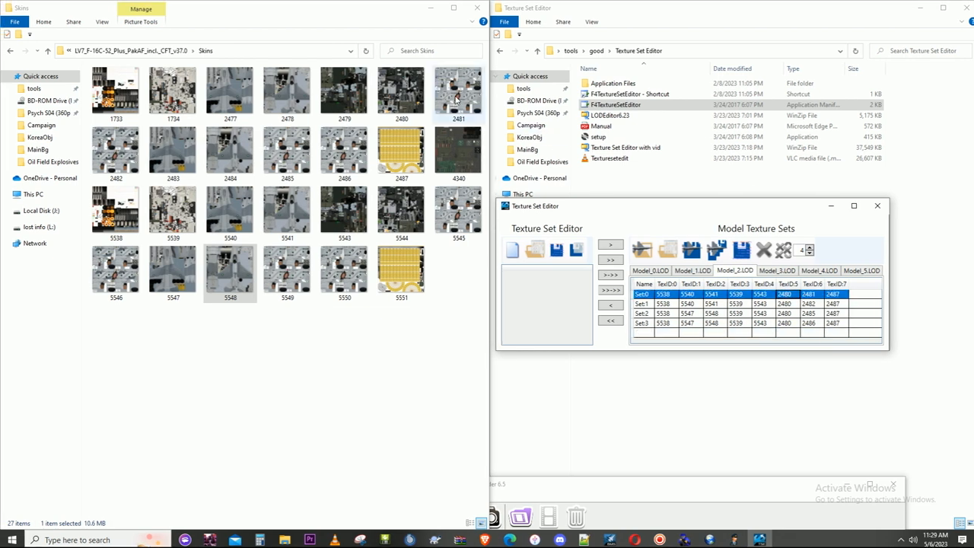
left_click(780, 294)
type("554")
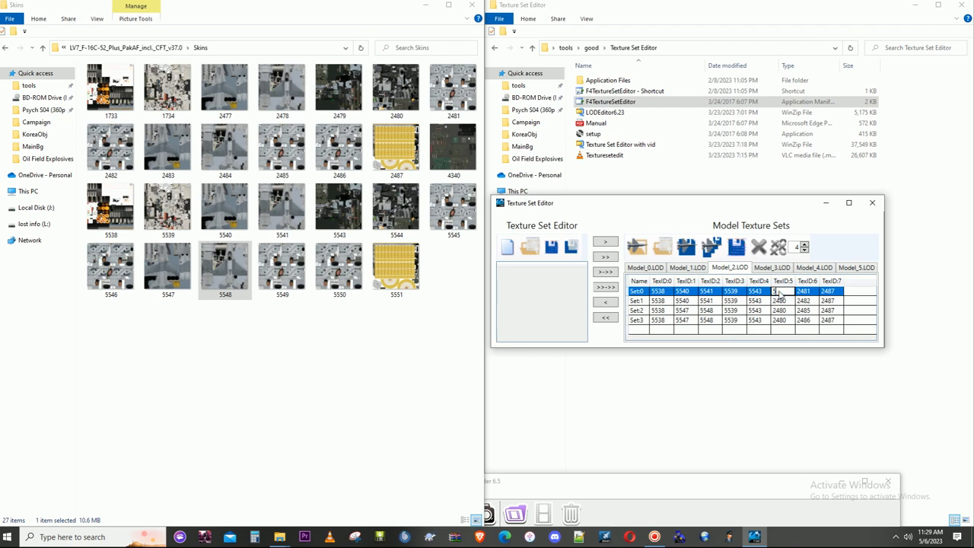
type("4")
left_click(782, 300)
type("5544")
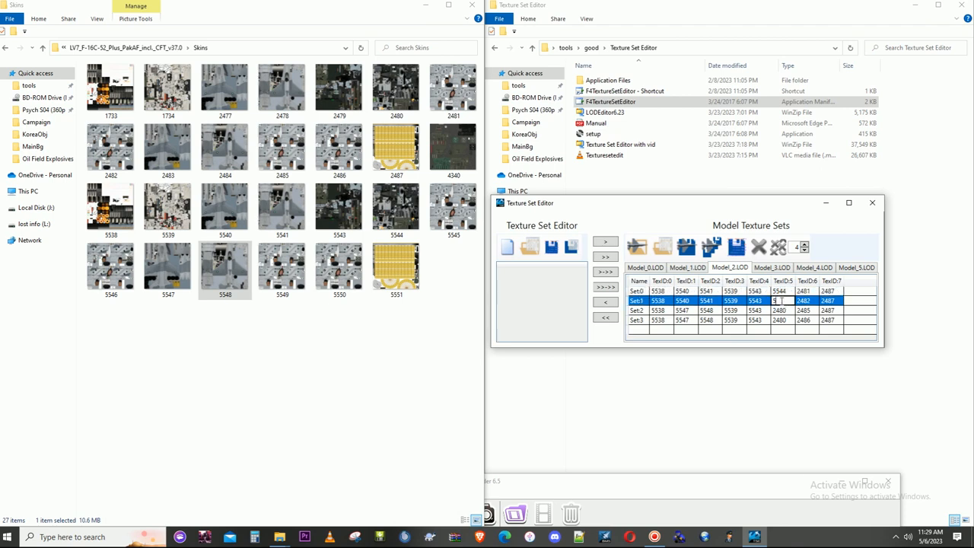
left_click(782, 310)
type("5544")
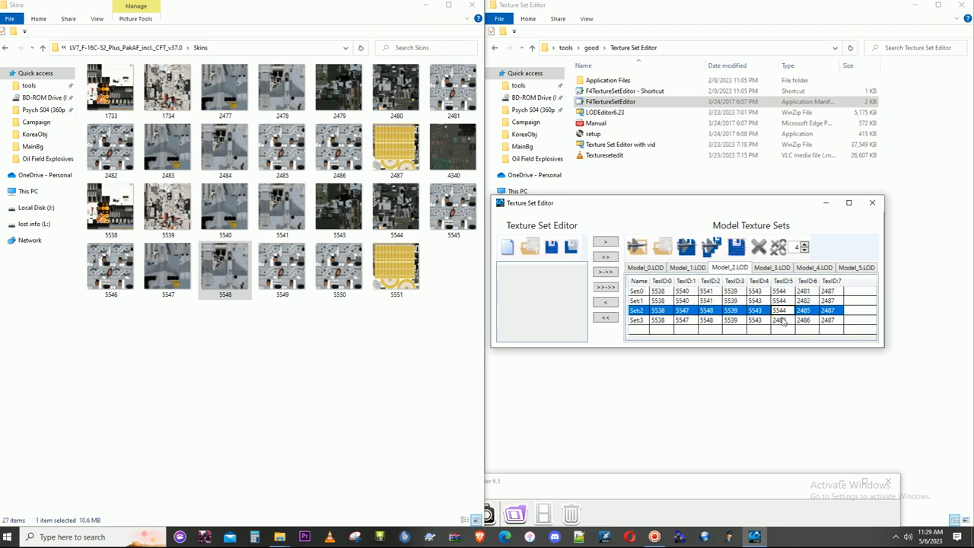
left_click(783, 320)
type("5544")
- Set TexID:6 on Model_2.LOD to 5545 for Set:0, 5546 for Set:1, 5549 for Set:2 and 5550 for Set:3
left_click(811, 294)
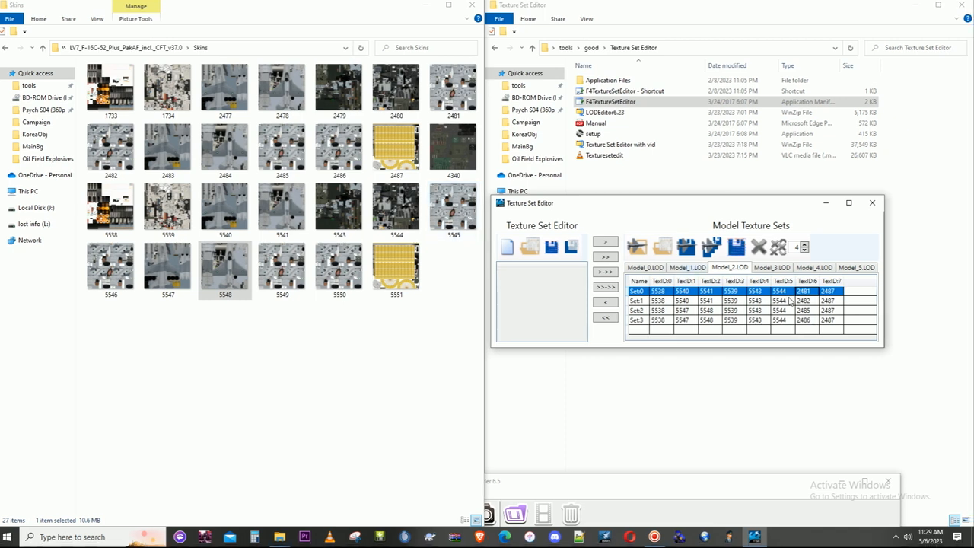
type("5545")
left_click(811, 303)
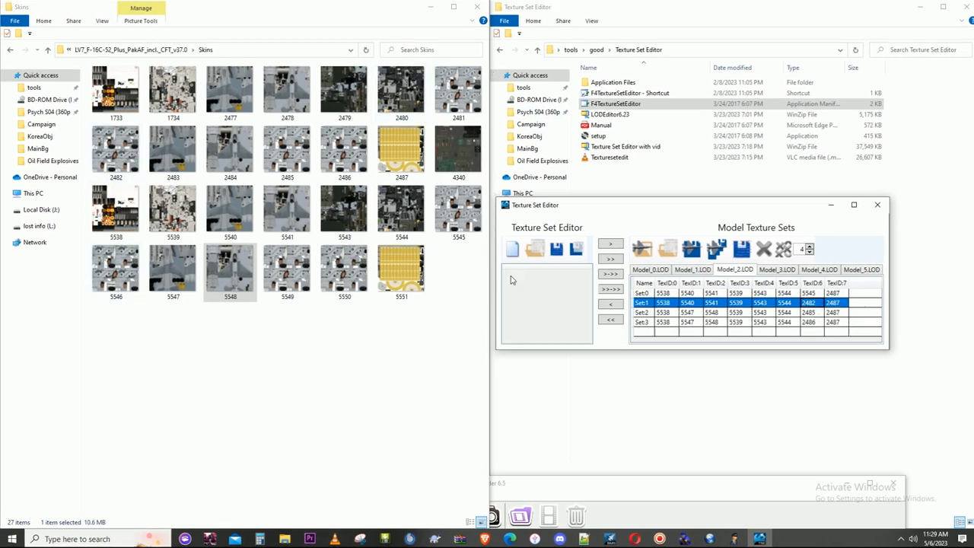
type("5546")
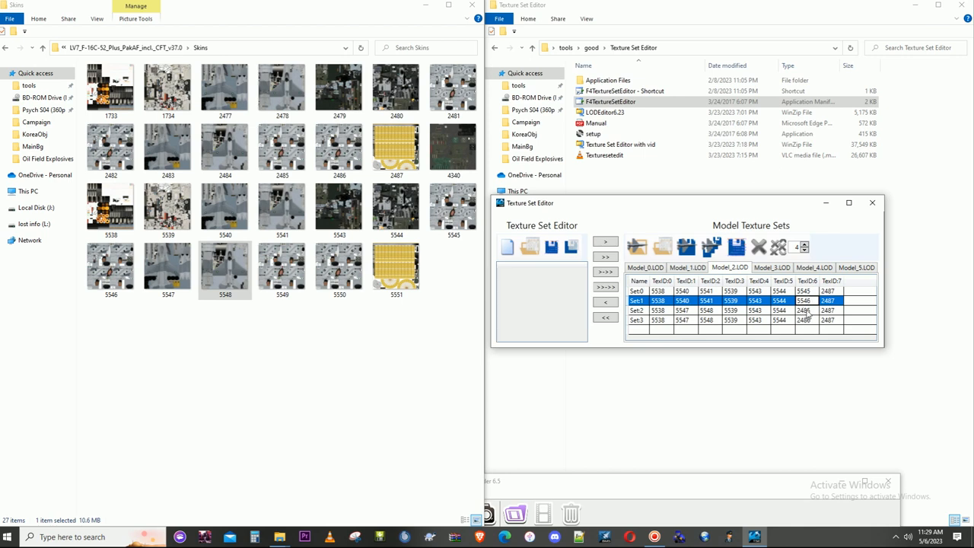
left_click(807, 311)
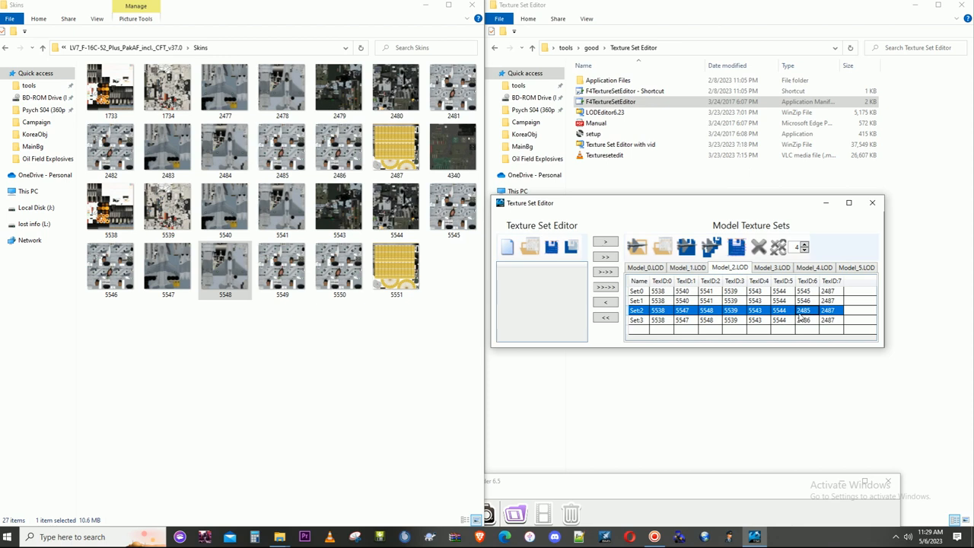
type("5549")
left_click(802, 321)
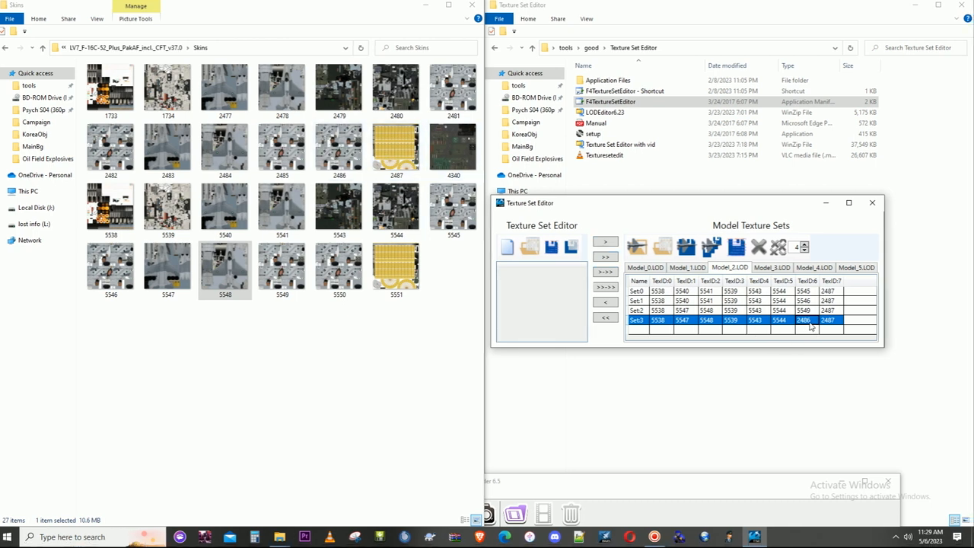
type("5550")
- Set TexID:7 of Set:0 through Set:3 on Model_2.LOD to 5551
left_click(836, 294)
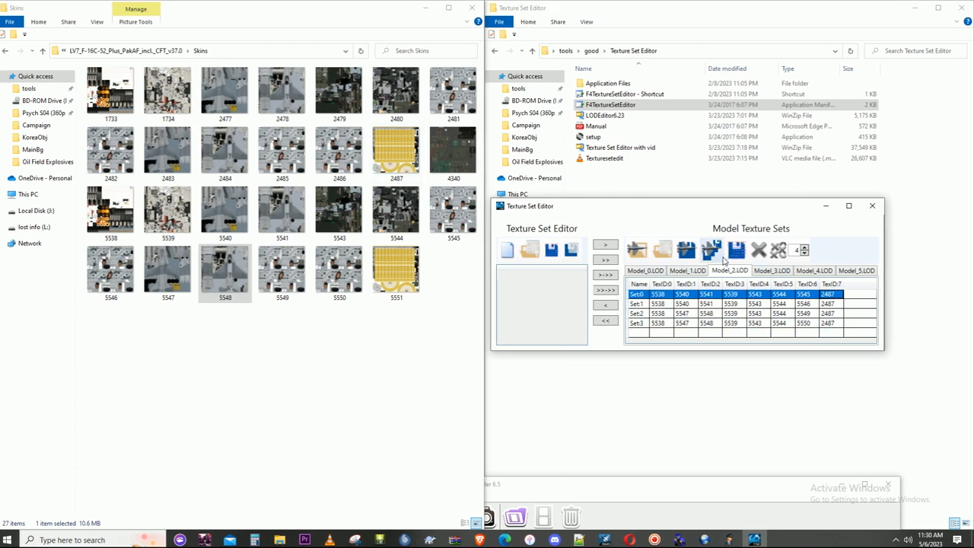
left_click(833, 294)
type("5551")
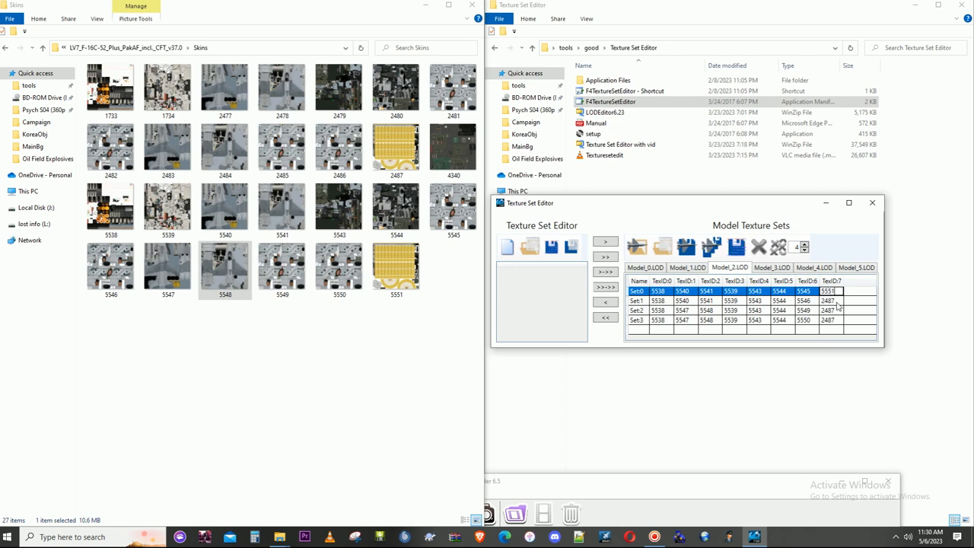
left_click(836, 302)
type("551")
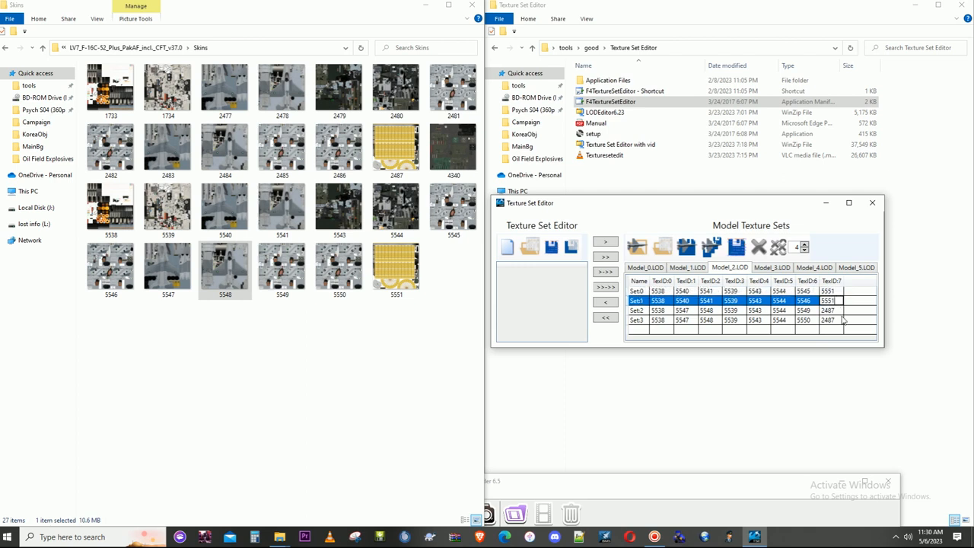
left_click(837, 311)
type("5551")
left_click(834, 320)
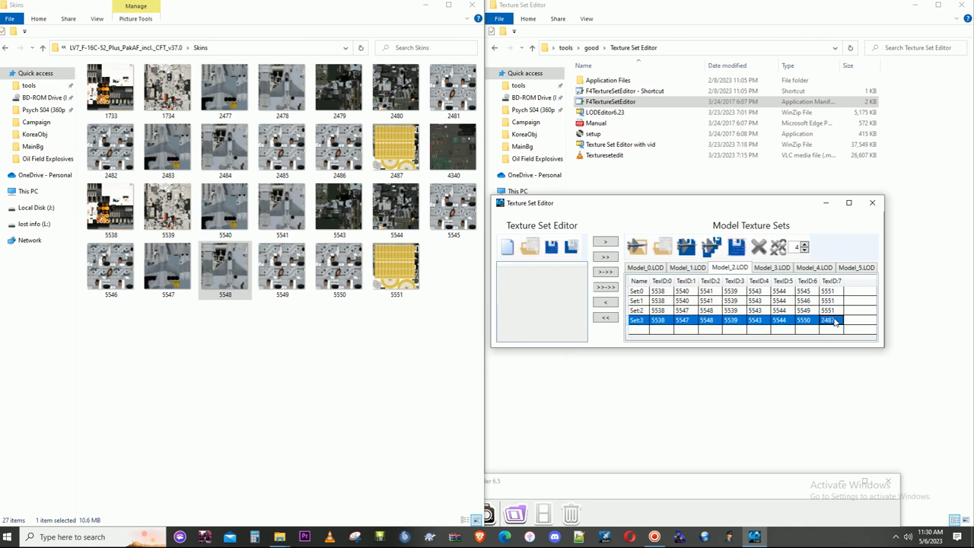
type("5551")
left_click(806, 311)
left_click(719, 331)
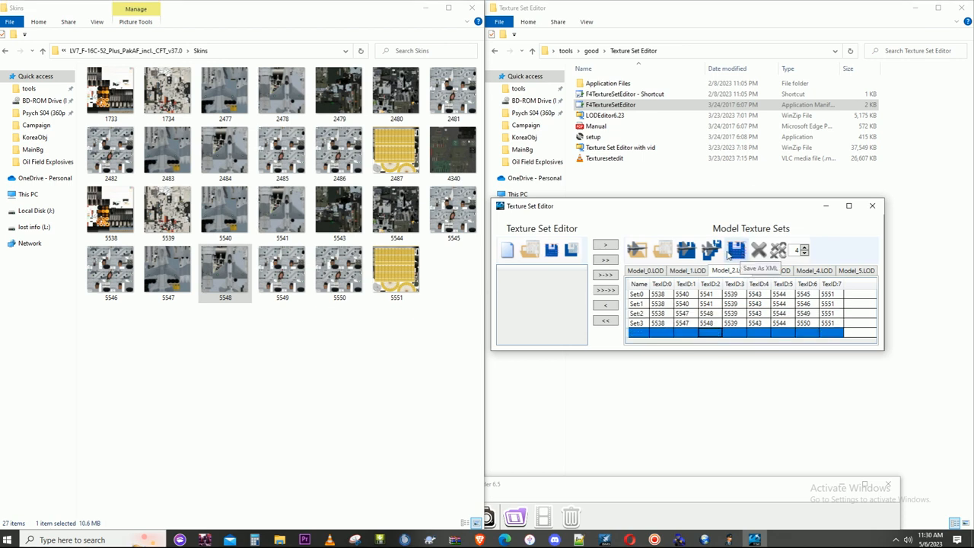
left_click(731, 252)
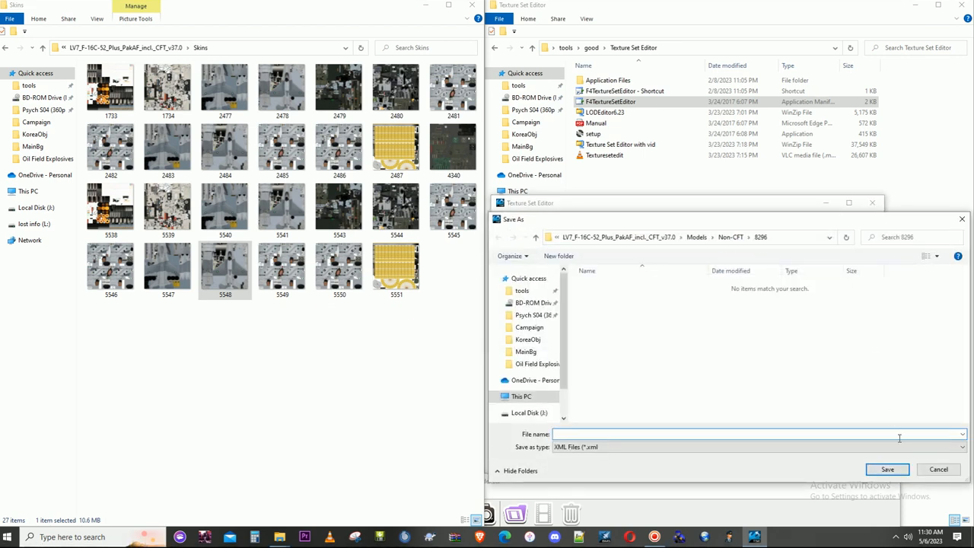
left_click(936, 468)
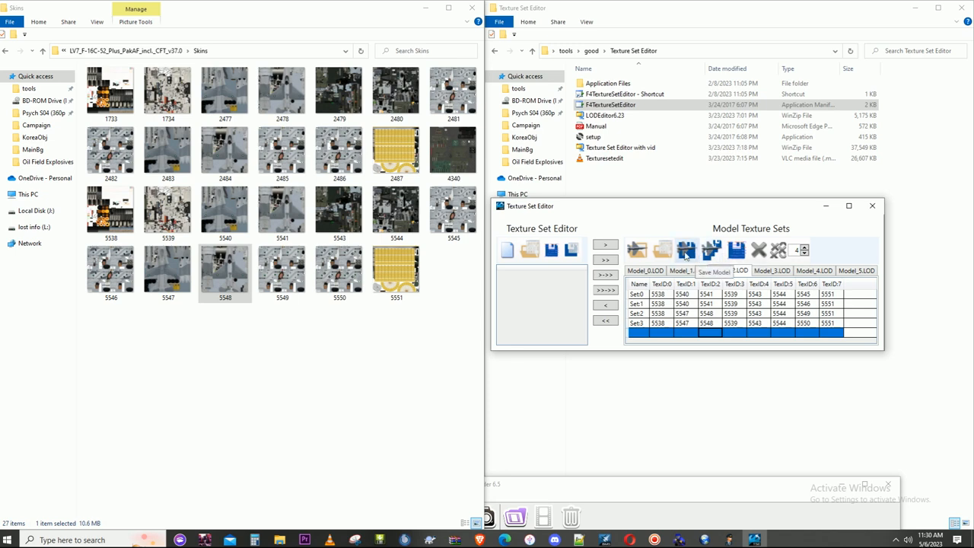
- Save all models and check the texture sets on Model_0.LOD through Model_5.LOD for the new skin numbers
left_click(713, 253)
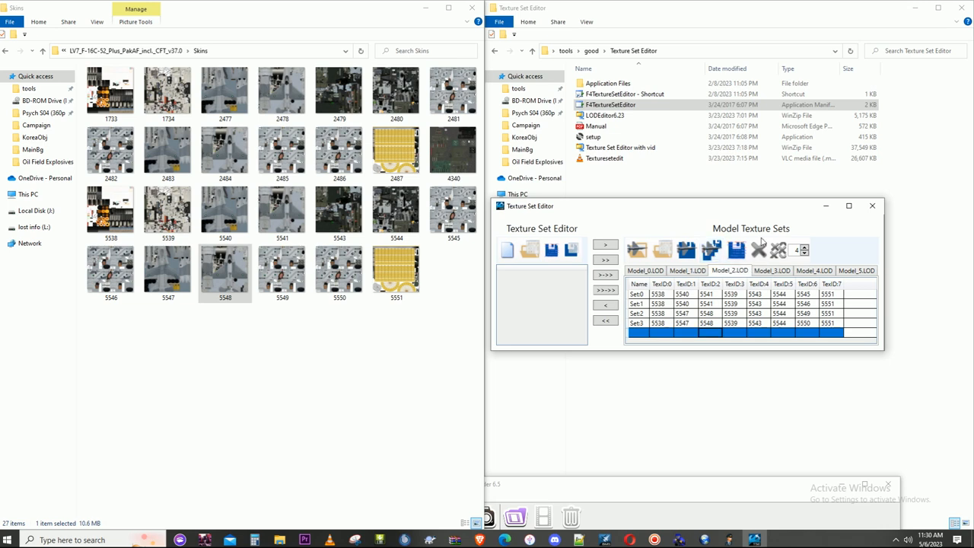
left_click(646, 270)
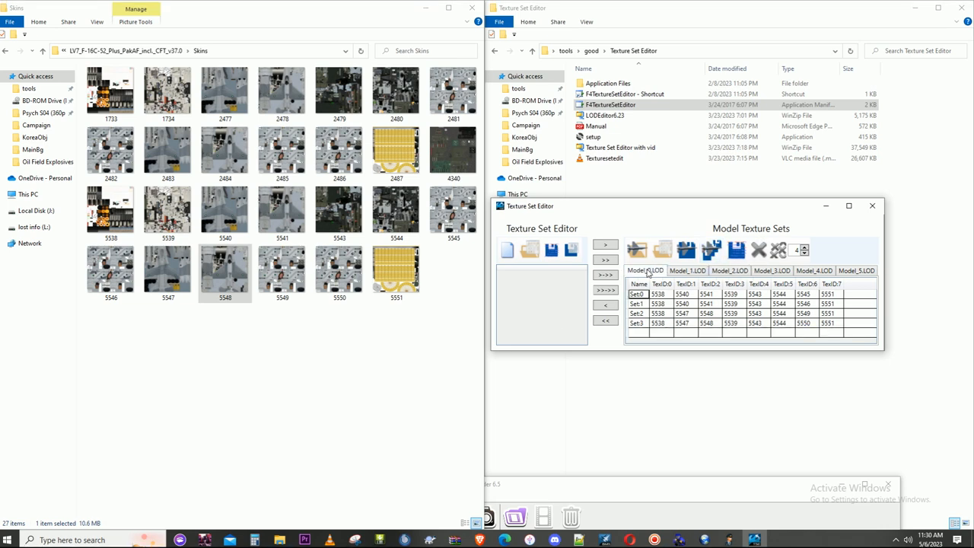
left_click(687, 273)
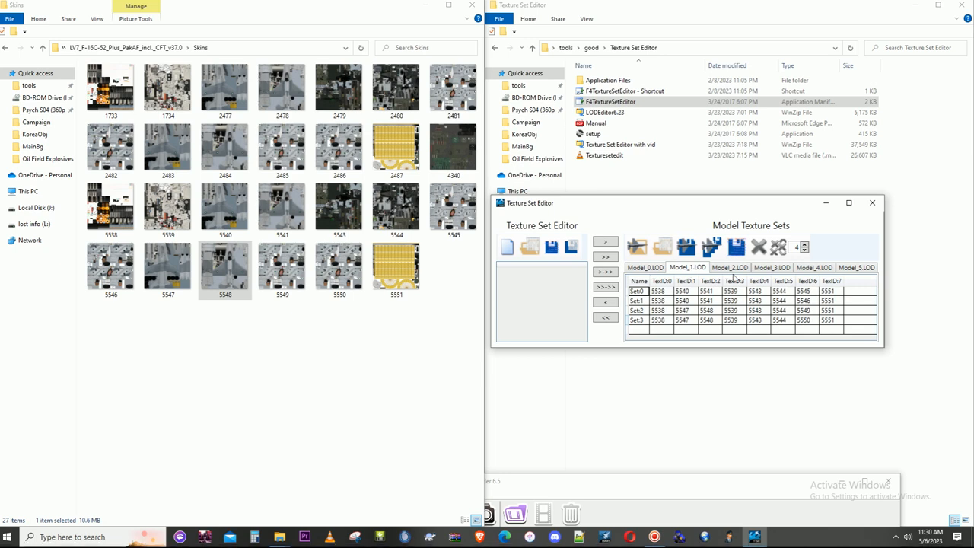
left_click(733, 270)
left_click(772, 268)
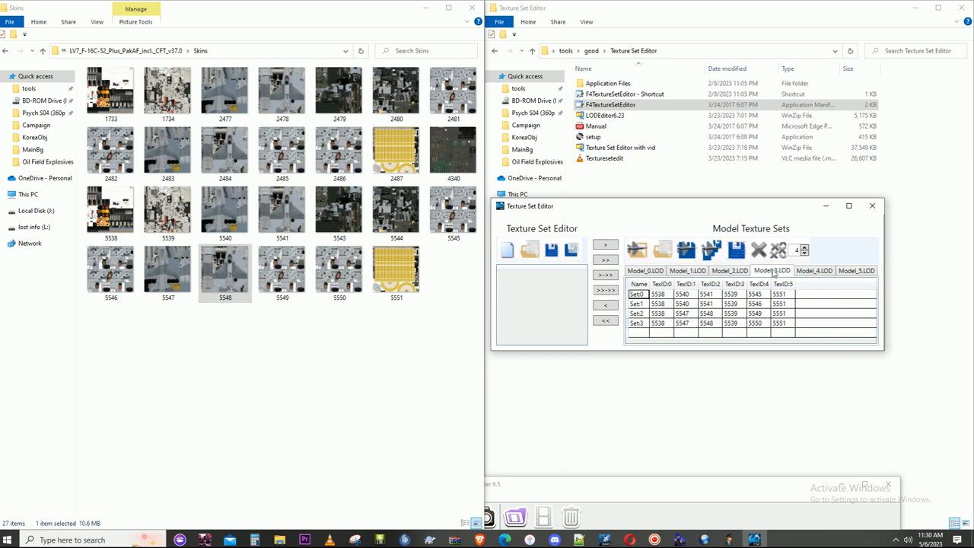
left_click(823, 272)
left_click(853, 271)
left_click(828, 273)
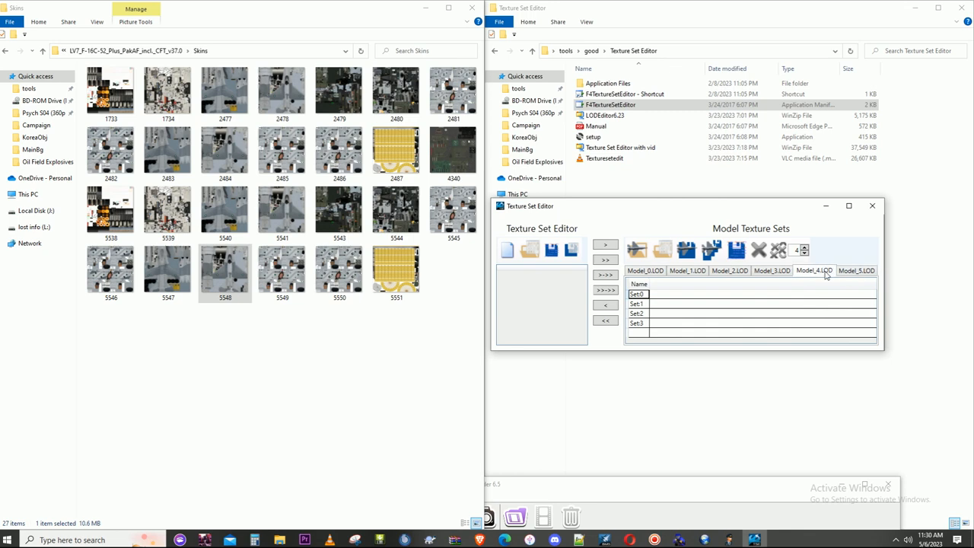
left_click(769, 272)
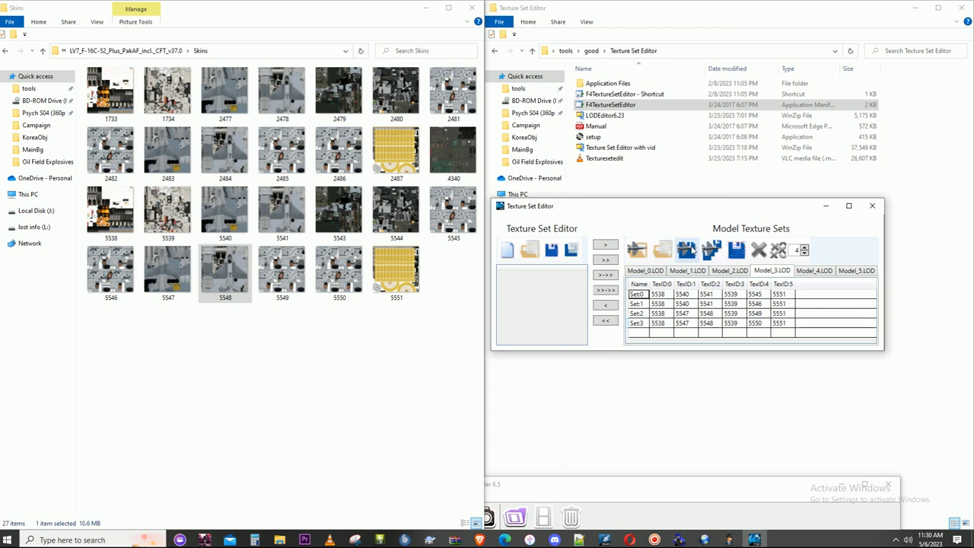
- Close the Texture Set Editor, relaunch it from F4TextureSetEditor and place its window clear of the skin thumbnails
left_click(872, 207)
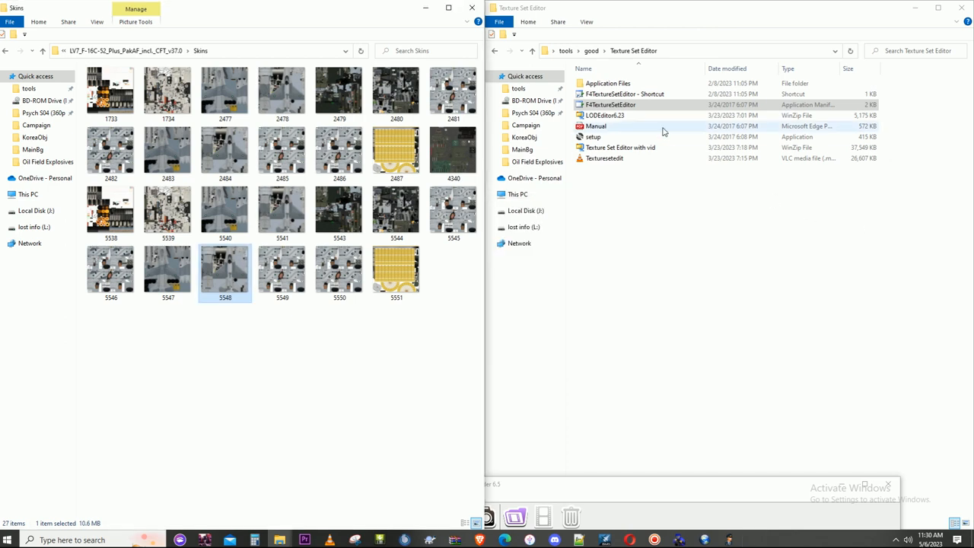
double_click(643, 105)
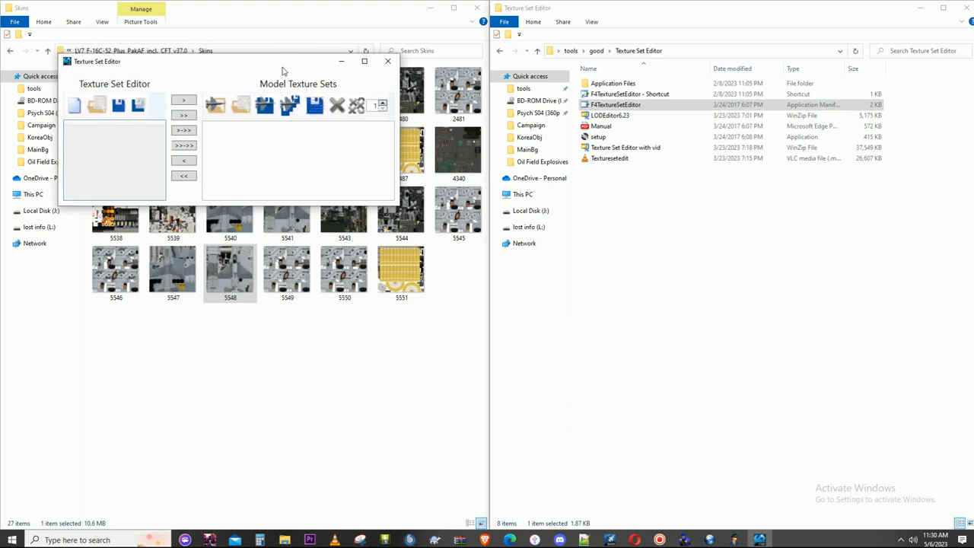
left_click_drag(263, 61, 756, 235)
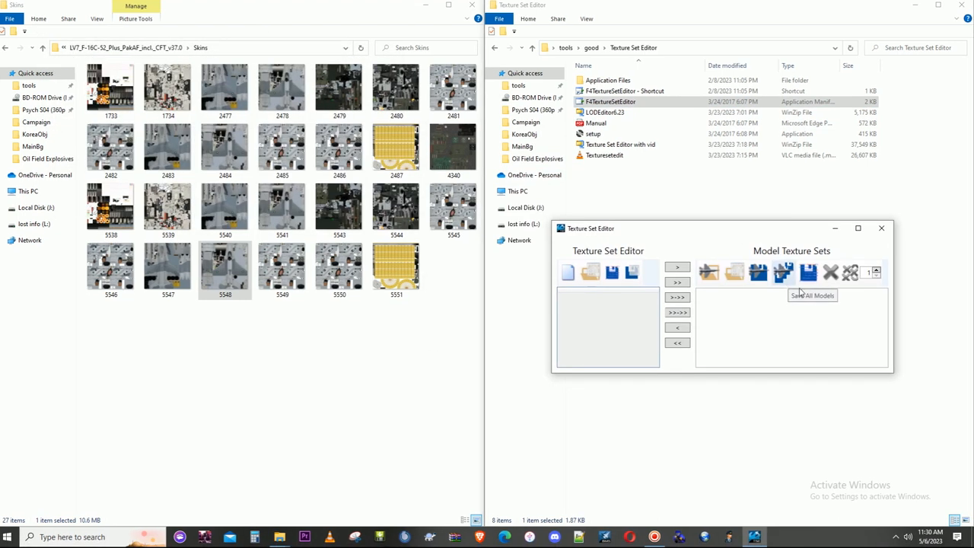
- Load the PARENT file from the Non-CFT model folder 8295 and place the editor just below the skin thumbnails
left_click(753, 278)
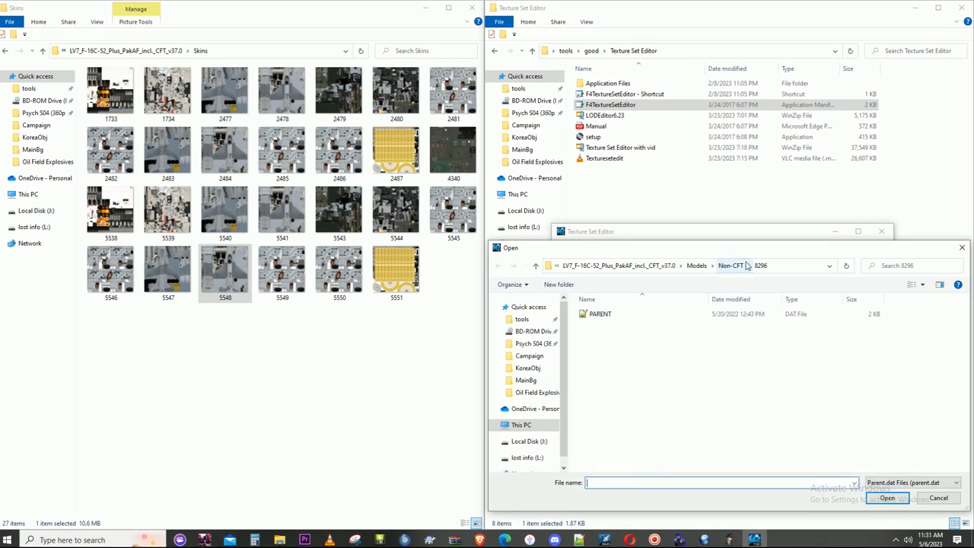
left_click(738, 268)
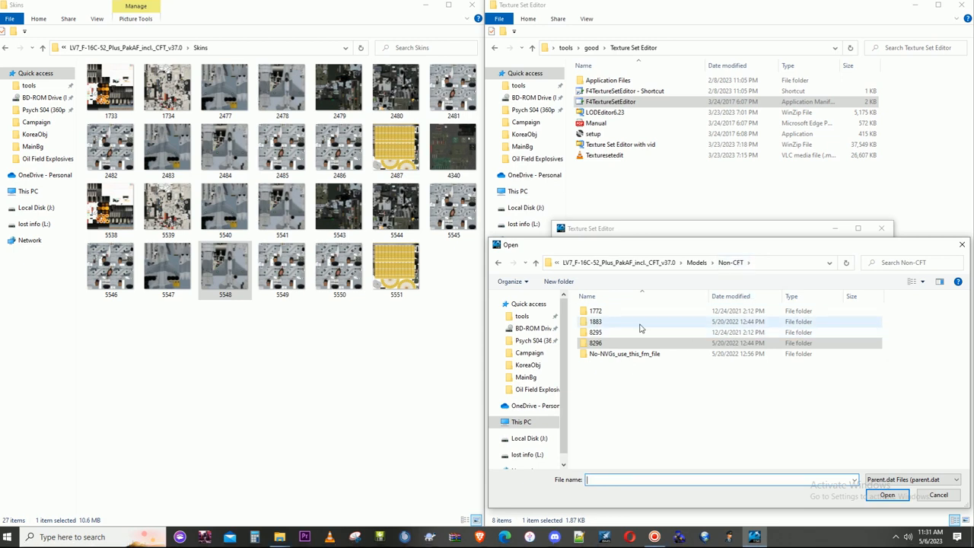
left_click(631, 333)
double_click(632, 332)
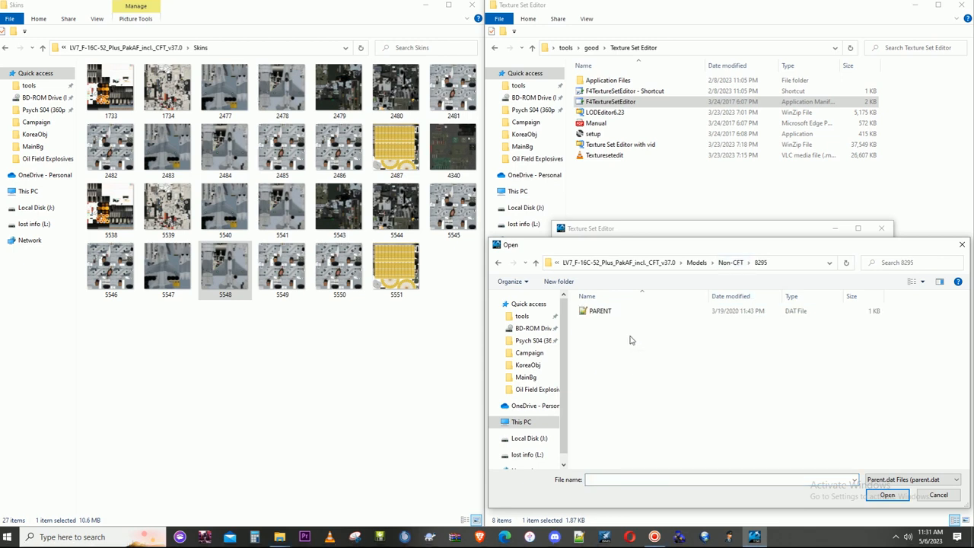
double_click(592, 312)
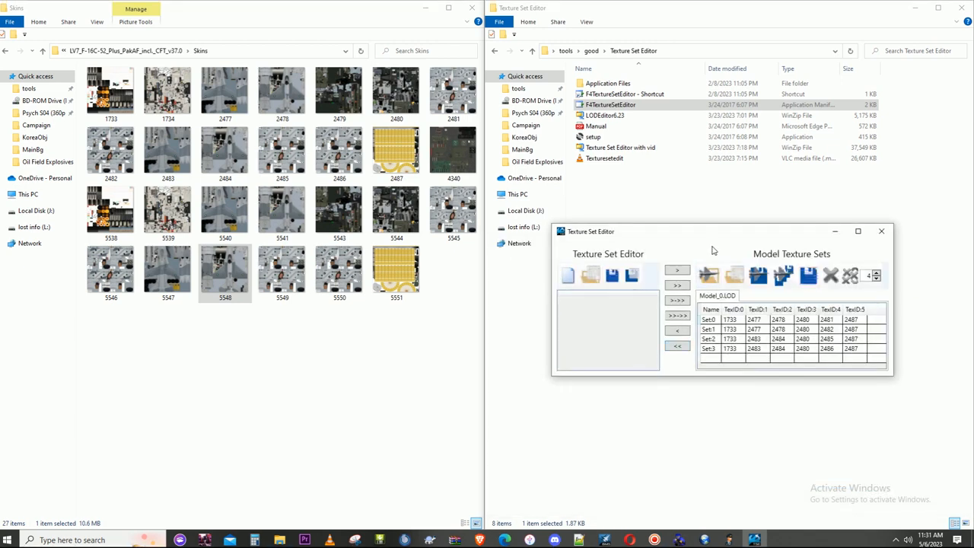
left_click_drag(715, 248, 269, 340)
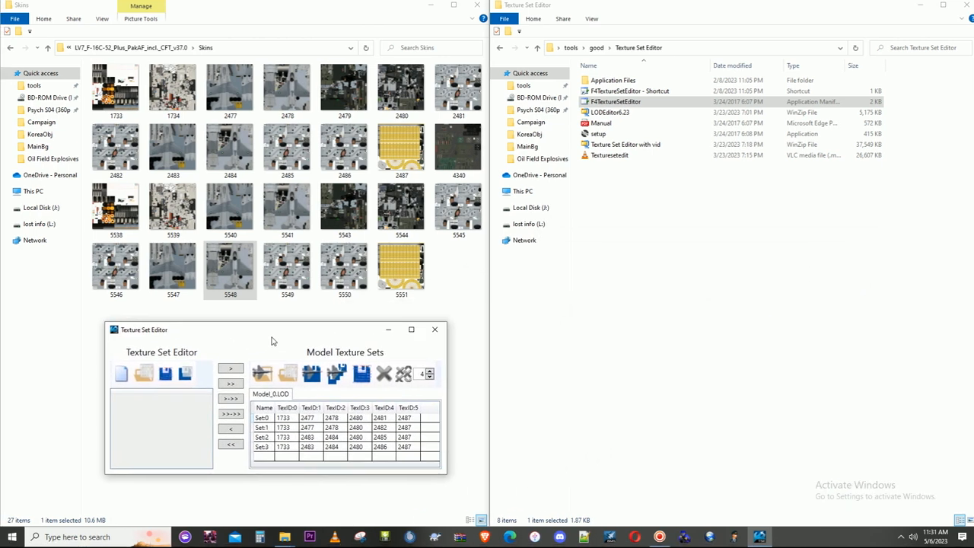
- Set TexID:0 of Set:0 through Set:3 on Model_0.LOD of model 8295 to 5538
left_click(288, 421)
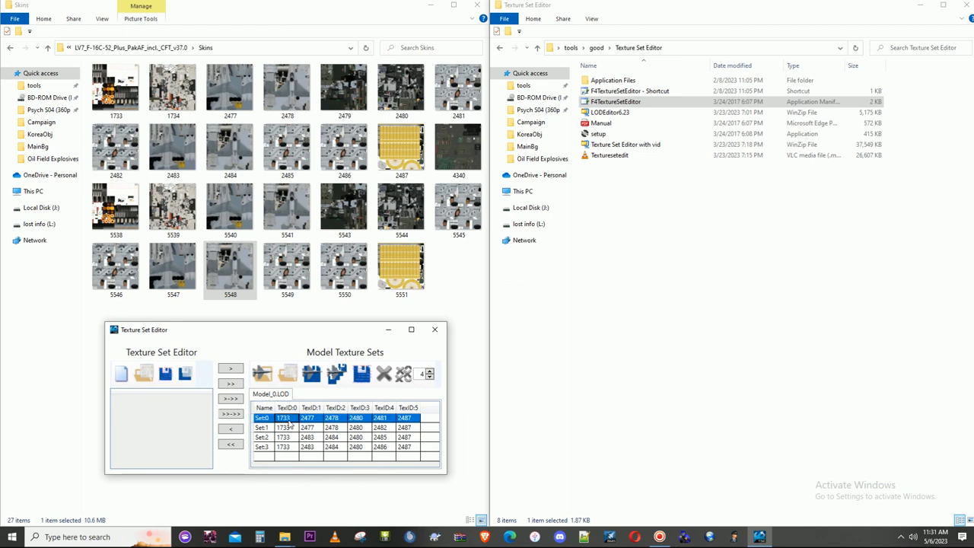
type("55")
left_click(282, 427)
type("55")
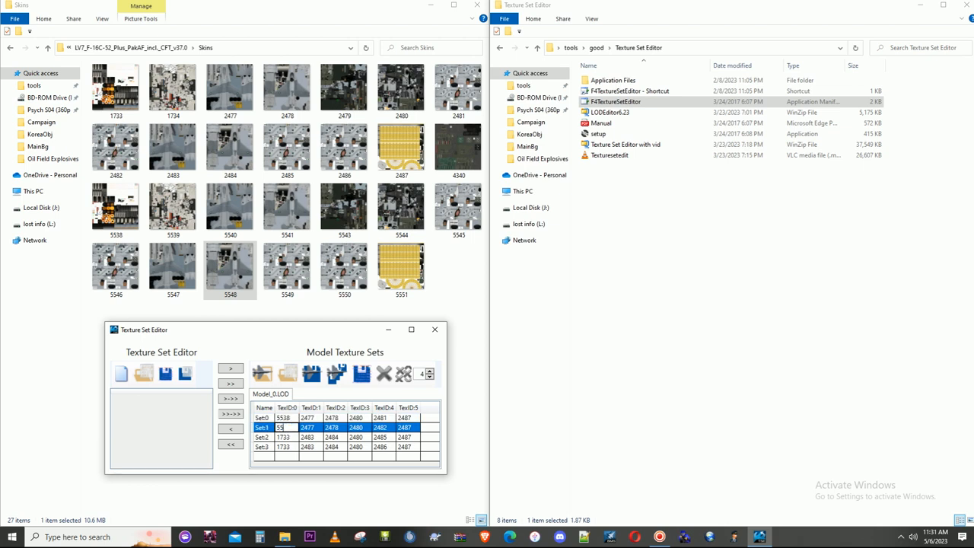
left_click(290, 438)
type("553")
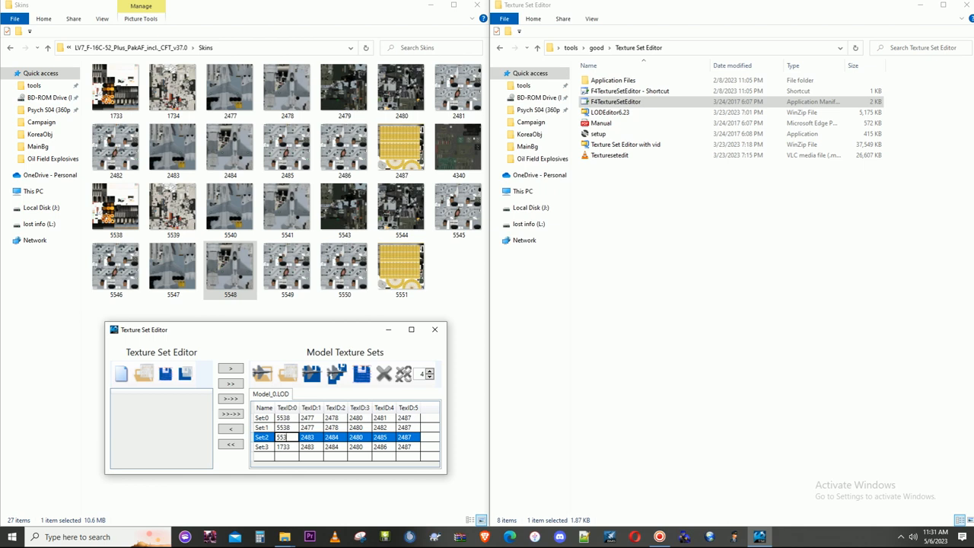
left_click(287, 447)
type("5538")
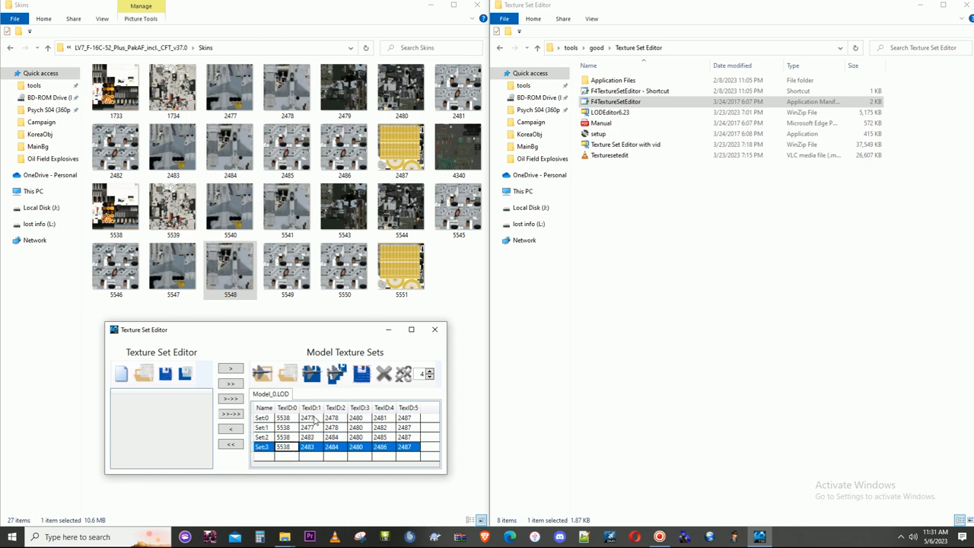
- Set TexID:1 on Model_0.LOD of model 8295 to 5540 for Set:0 and Set:1, and 5547 for Set:2 and Set:3
left_click(314, 419)
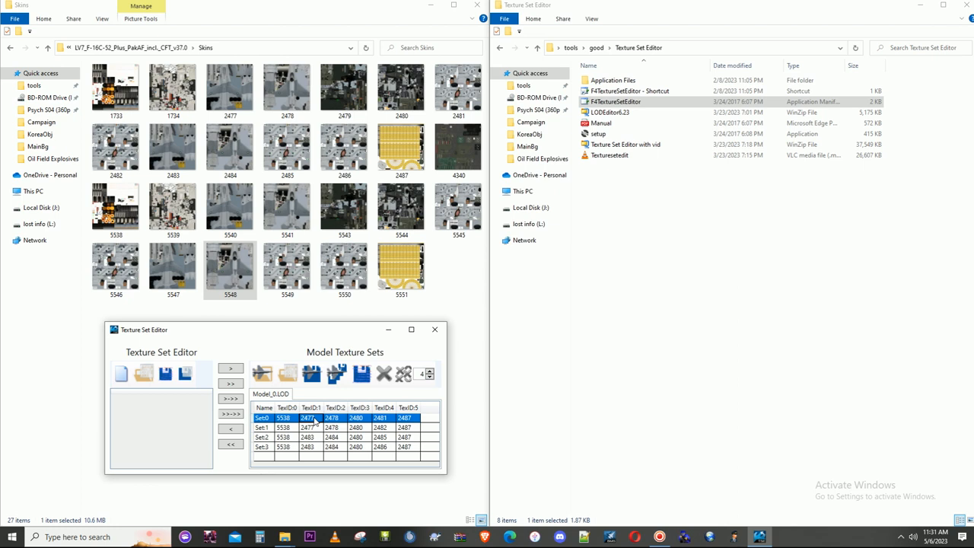
type("5540")
left_click(314, 429)
type("5")
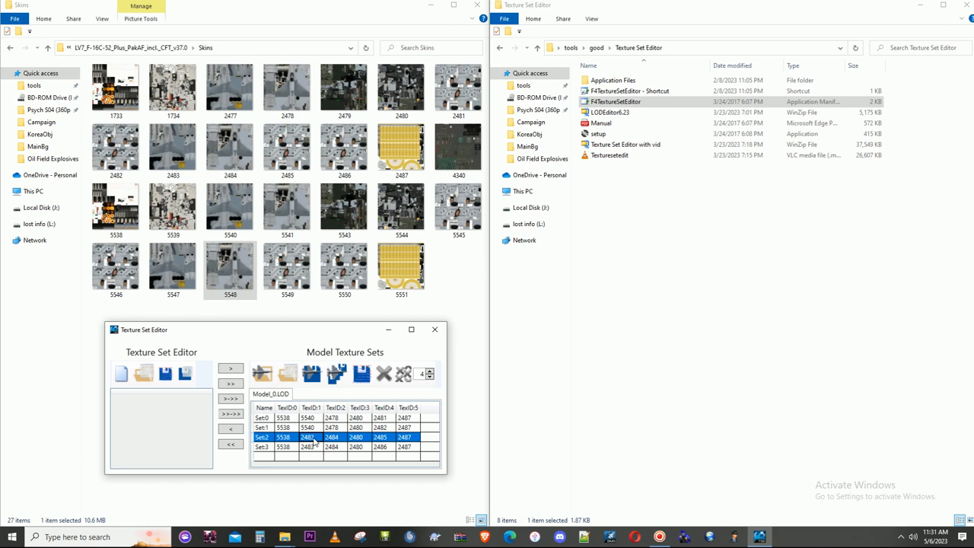
type("55")
left_click(310, 447)
type("5547")
- Select the TexID:2 value of Set:0 on Model_0.LOD of model 8295 for editing
left_click(339, 418)
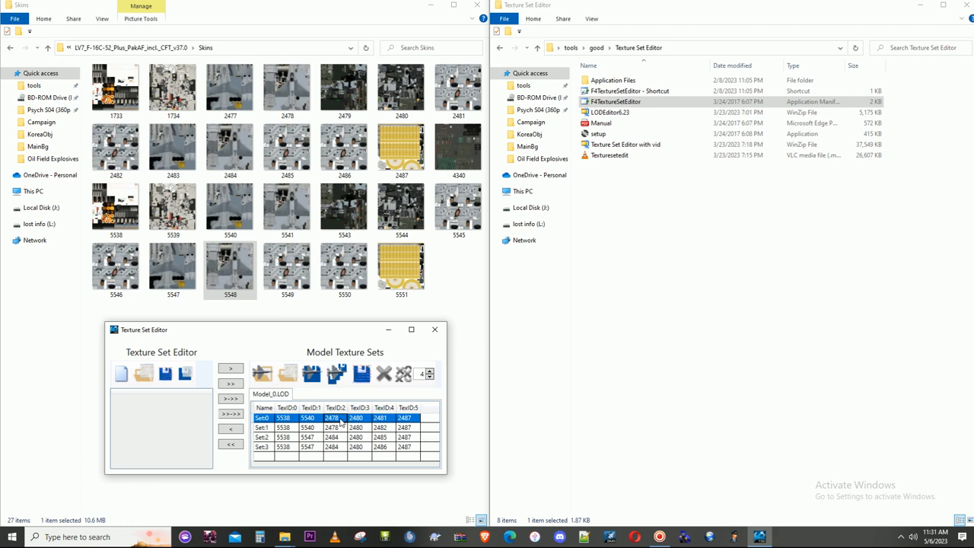
- Set TexID:2 on Model_0.LOD of model 8295 to 5541 for Set:0 and Set:1, and 5548 for Set:2 and Set:3
type("5541")
left_click(342, 430)
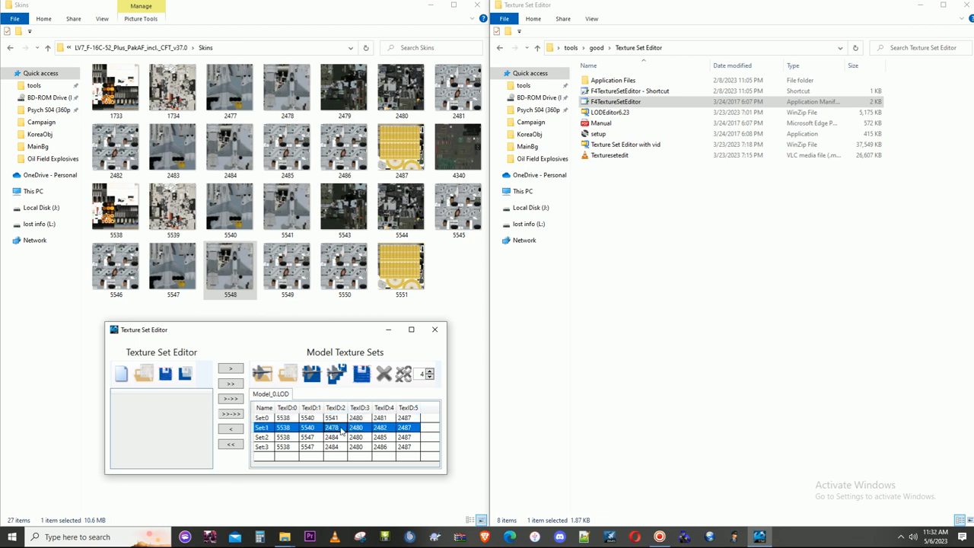
type("5541")
left_click(340, 438)
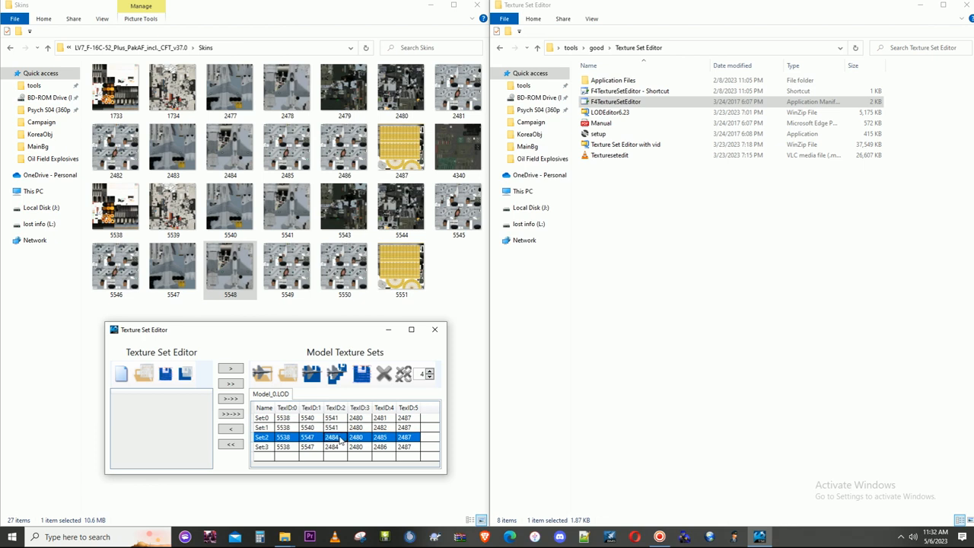
type("5548")
left_click(338, 449)
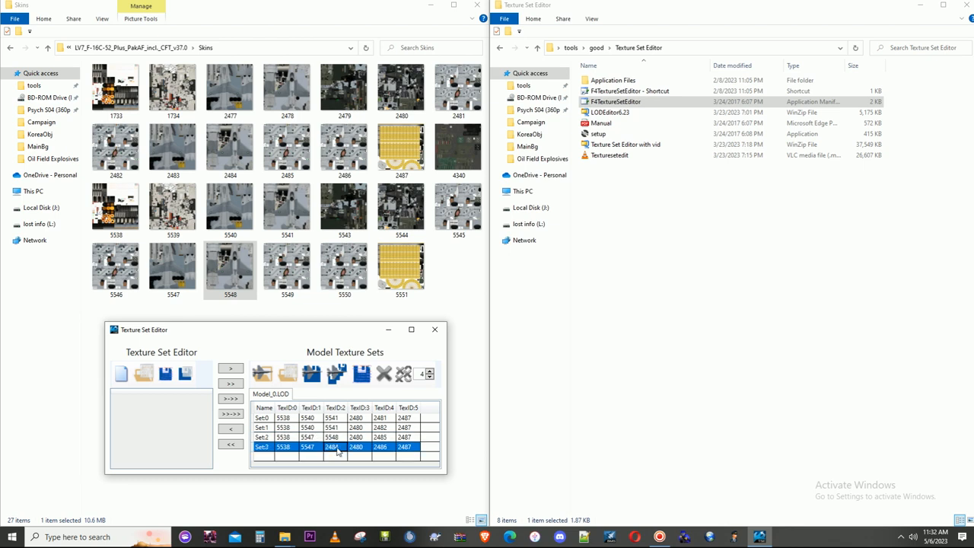
type("5548")
- Set TexID:3 of Set:0 through Set:3 on Model_0.LOD of model 8295 to 5544
left_click(359, 419)
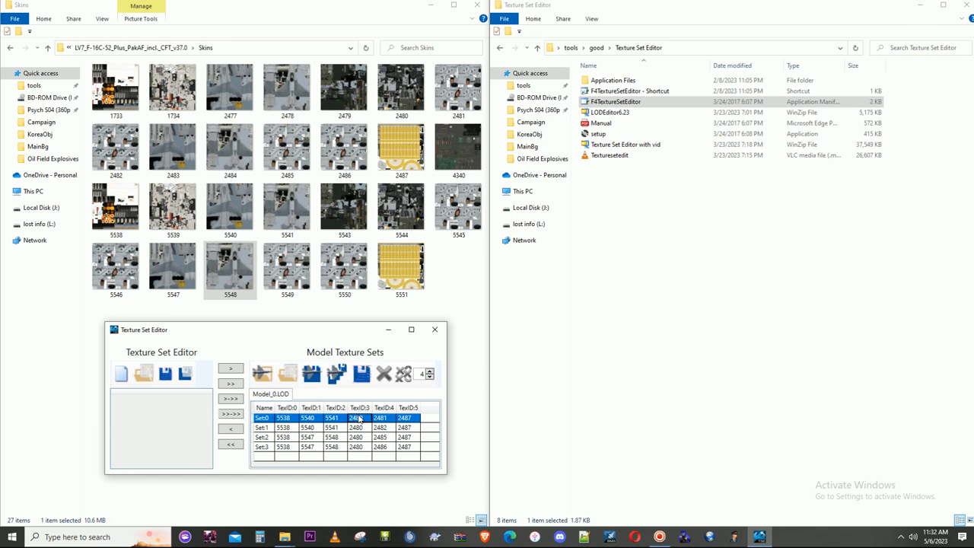
type("5544")
left_click(363, 431)
type("5544")
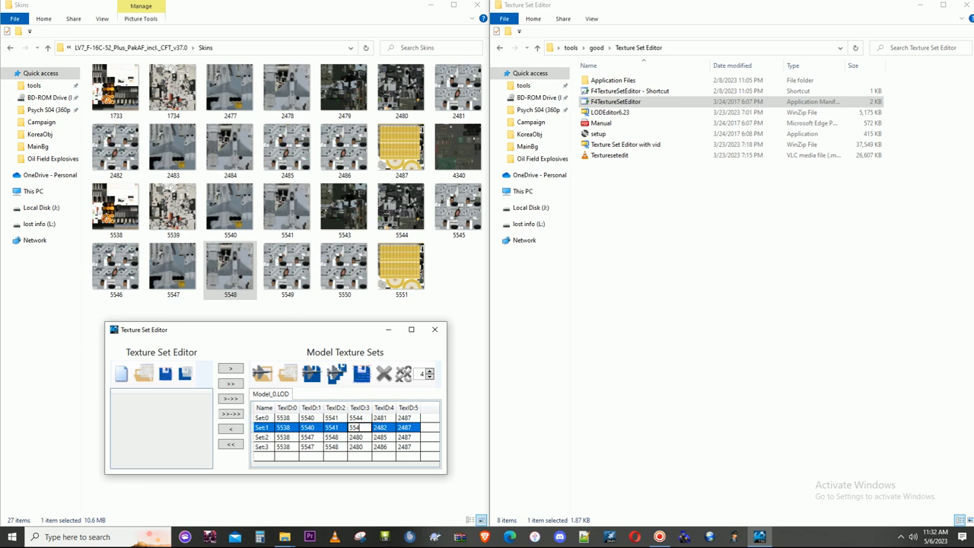
left_click(364, 439)
key("ctrl+v")
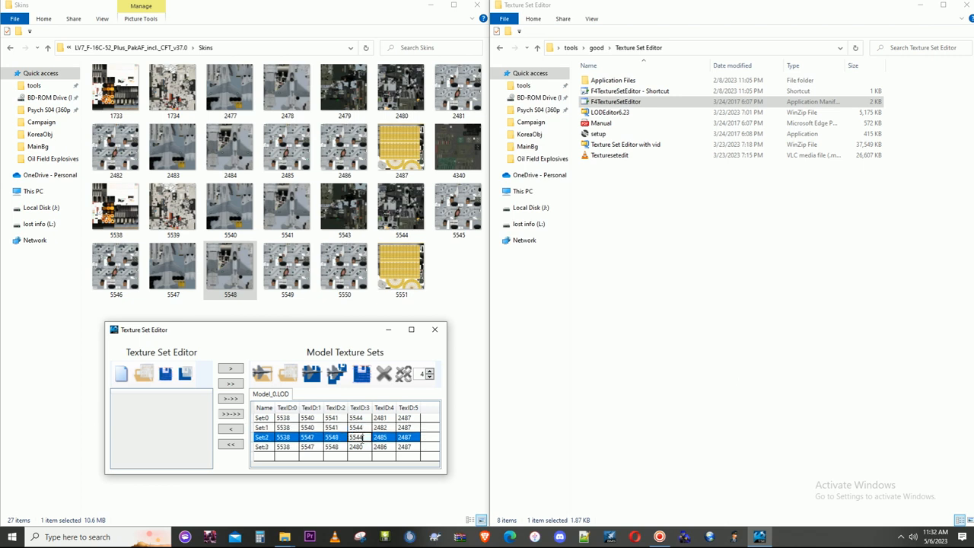
left_click(363, 449)
type("5544")
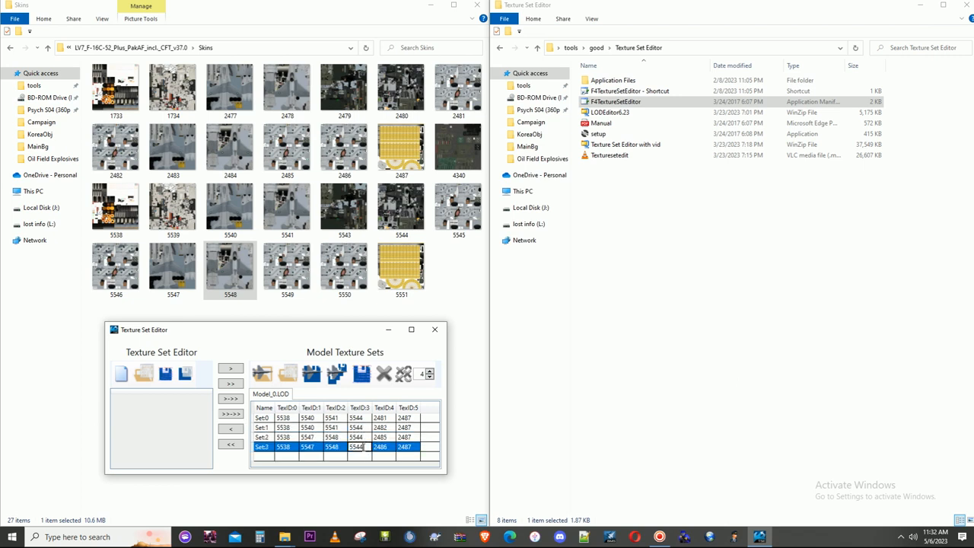
- Set TexID:4 on Model_0.LOD of model 8295 to 5545, 5546, 5549 and 5559 for Set:0 through Set:3 respectively
left_click(387, 418)
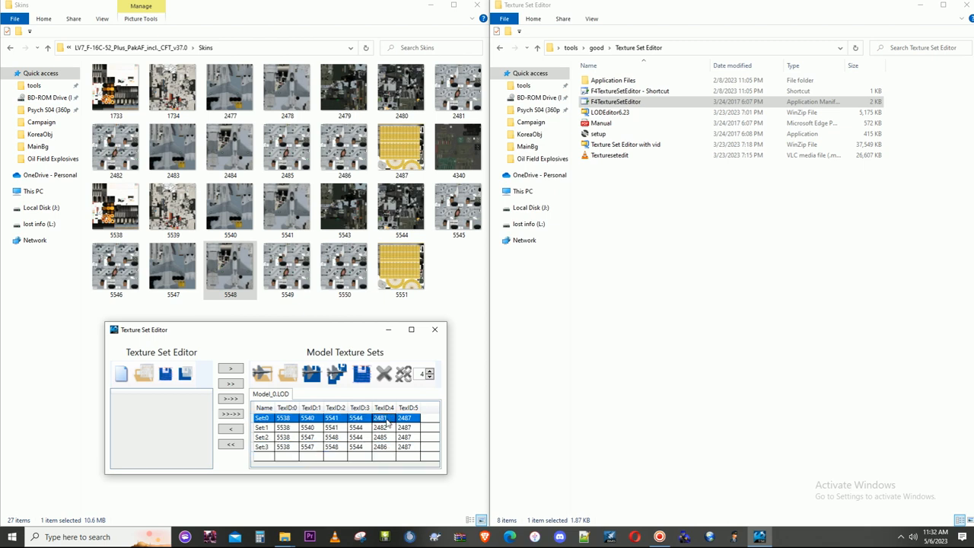
type("5545")
left_click(385, 428)
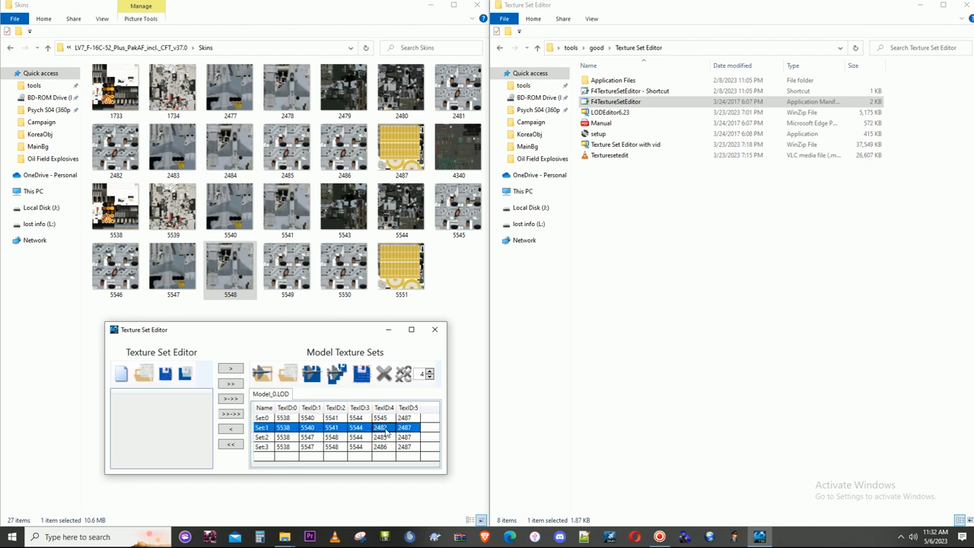
type("5546")
left_click(386, 438)
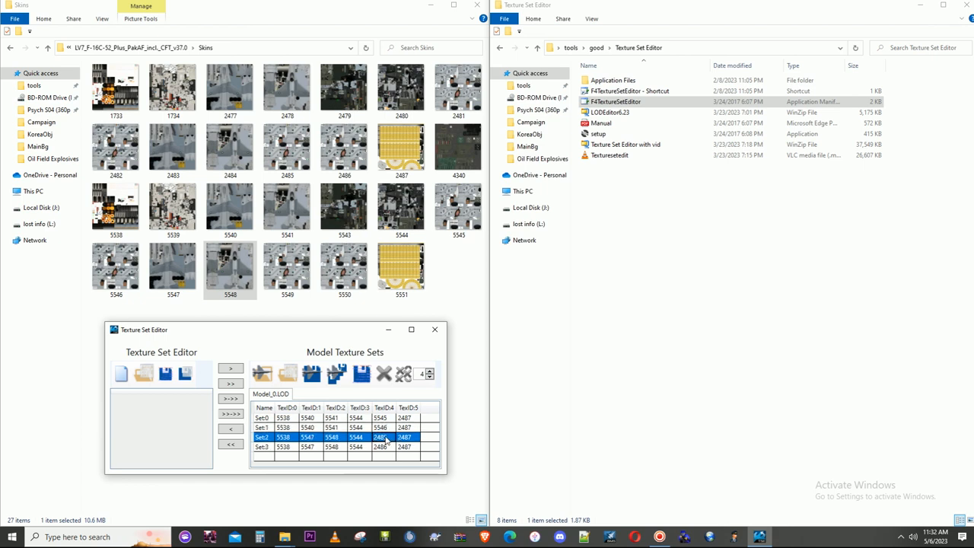
type("5549")
left_click(386, 449)
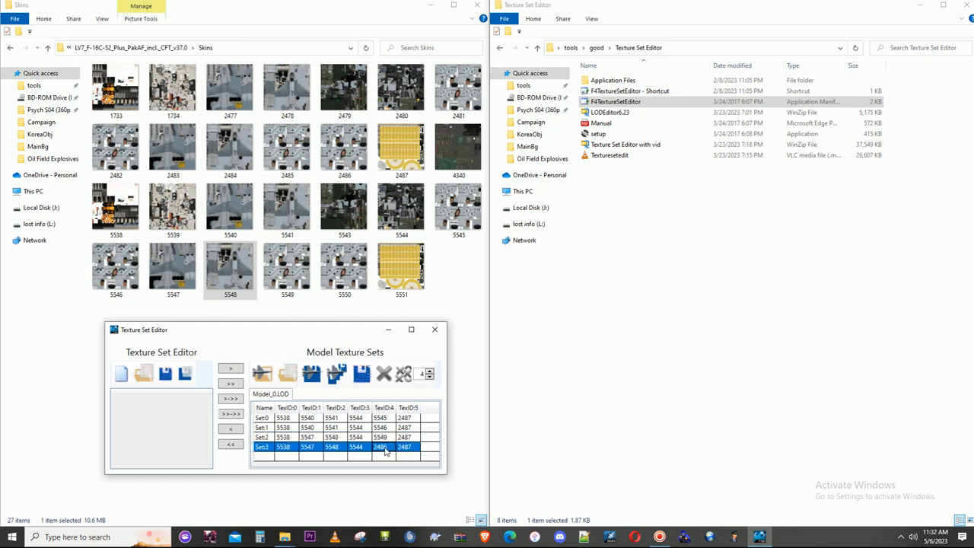
type("5559")
- Set TexID:5 of Set:0 through Set:3 on Model_0.LOD of model 8295 to 5551
left_click(409, 432)
left_click(407, 423)
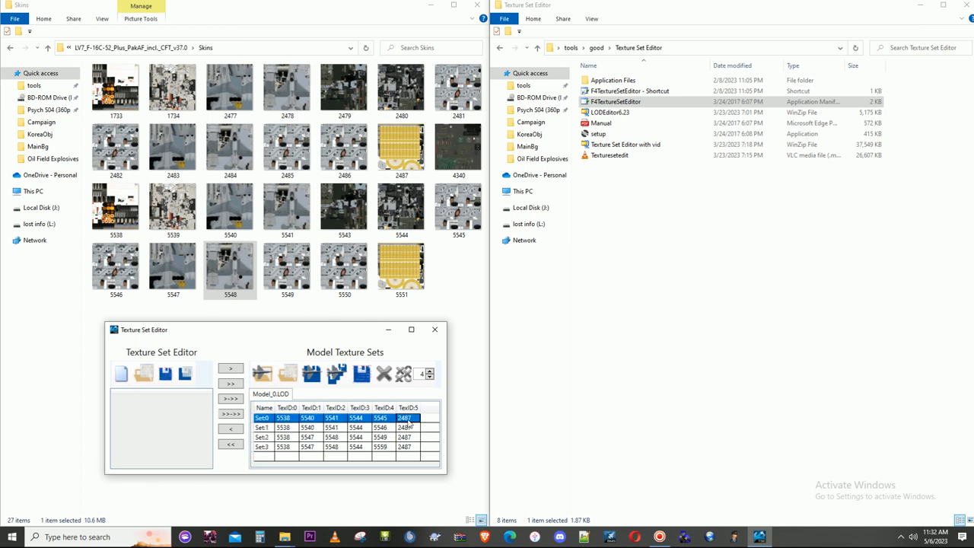
type("5551")
left_click(411, 430)
type("555")
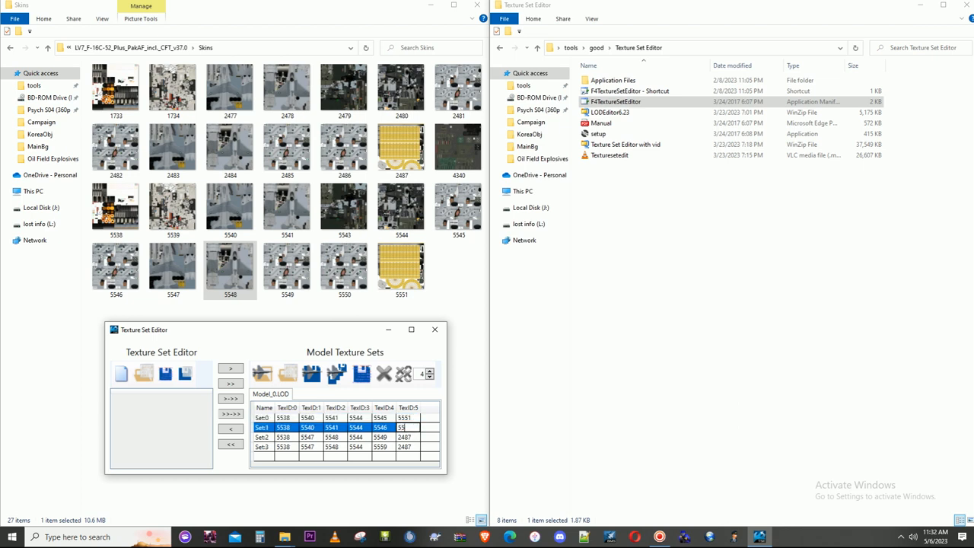
left_click(417, 440)
type("5551")
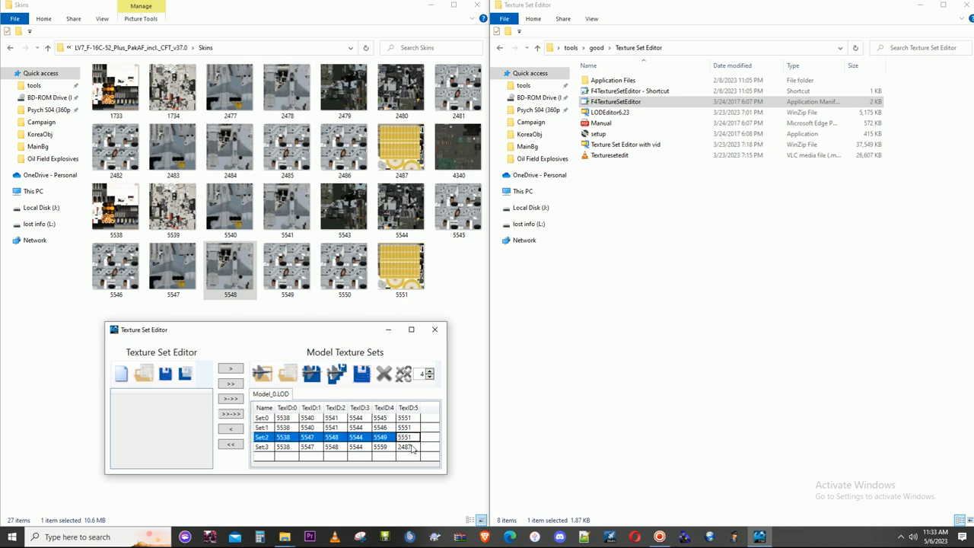
left_click(412, 446)
type("5551")
- Save the edited texture sets of model 8295 and close the Texture Set Editor
left_click(345, 438)
left_click(342, 456)
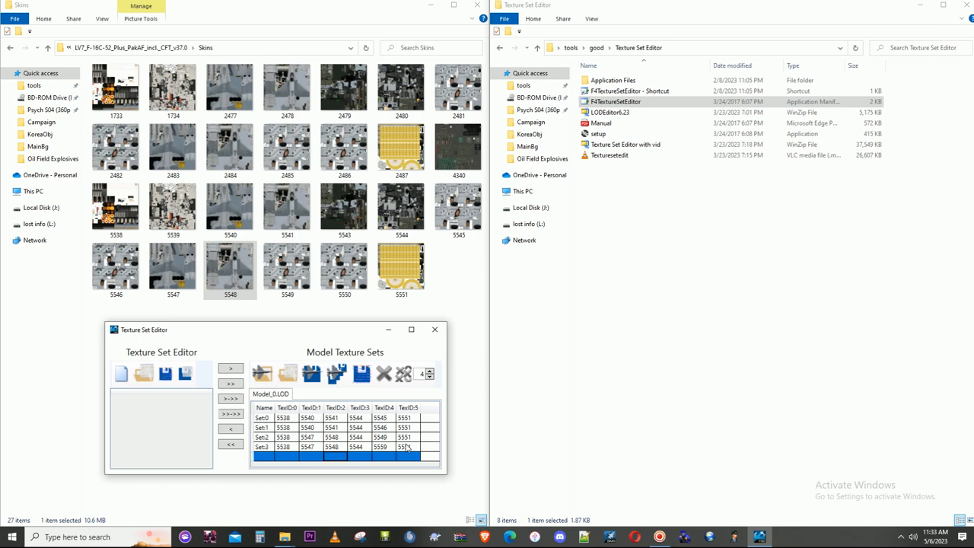
left_click(339, 457)
left_click(430, 336)
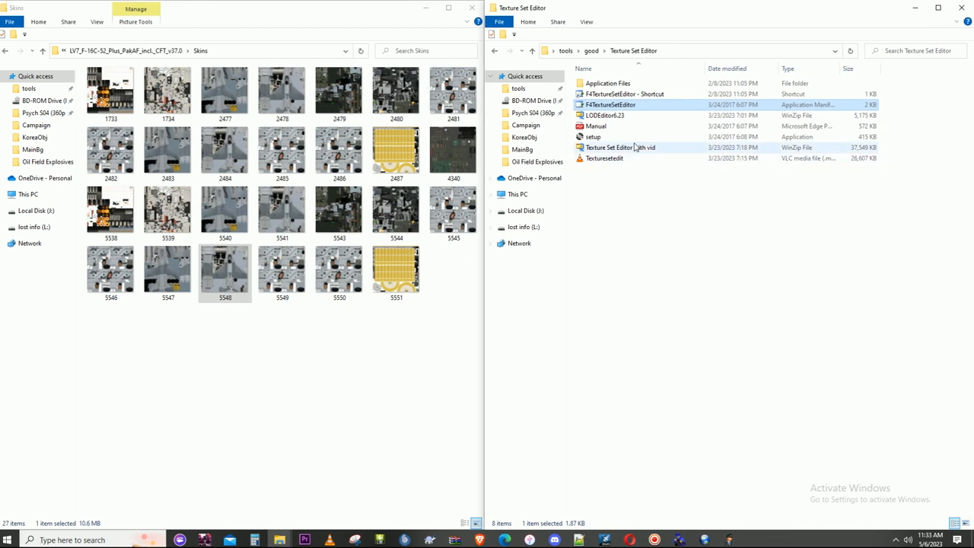
- Reopen the Texture Set Editor and load the PARENT file of model 8295 to check its stored texture IDs
double_click(624, 104)
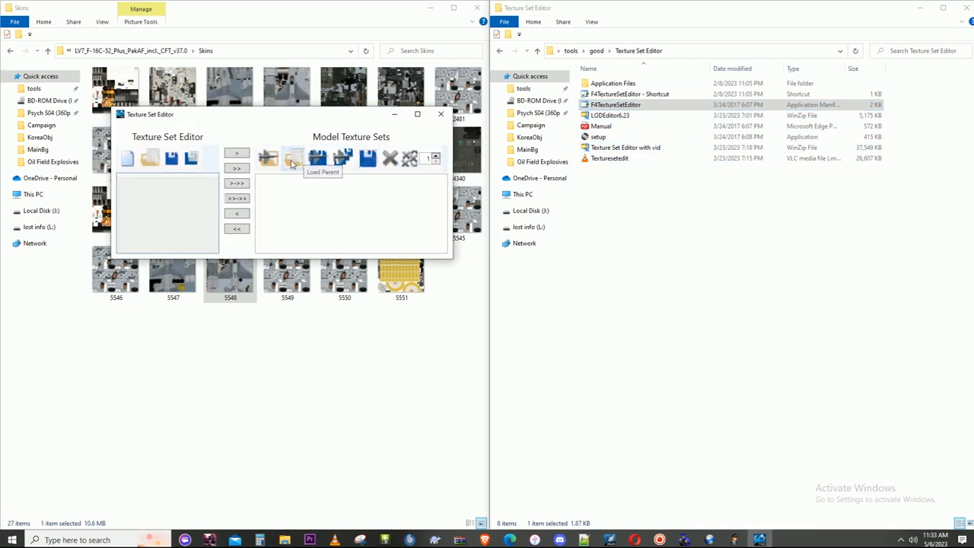
left_click(292, 158)
double_click(255, 195)
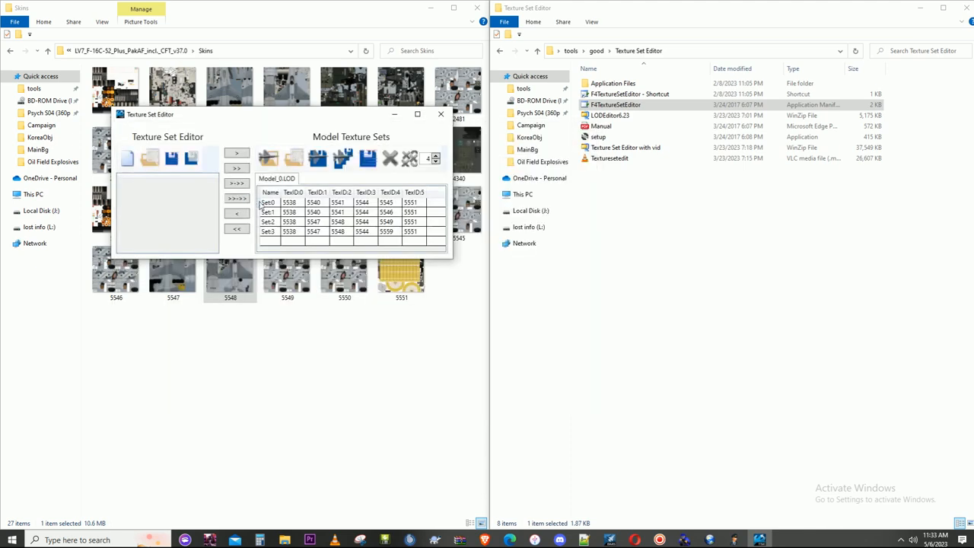
left_click(440, 114)
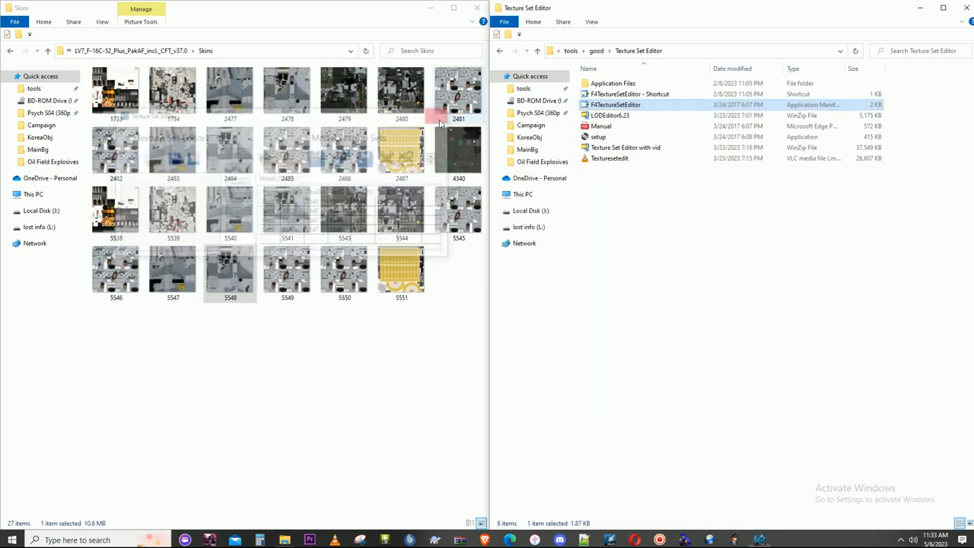
- Load the PARENT file of Non-CFT model 8296 in the Texture Set Editor and review the texture sets across its LODs
double_click(635, 108)
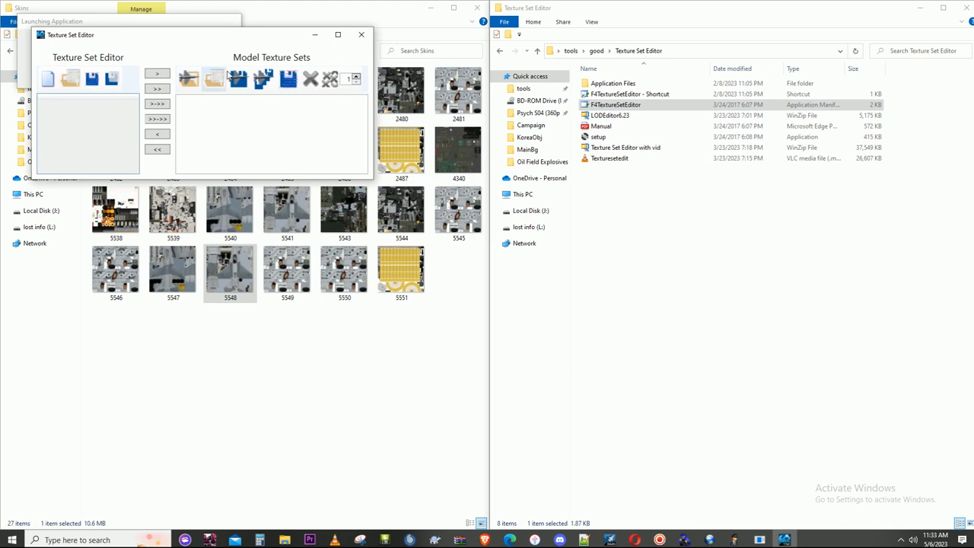
left_click(215, 78)
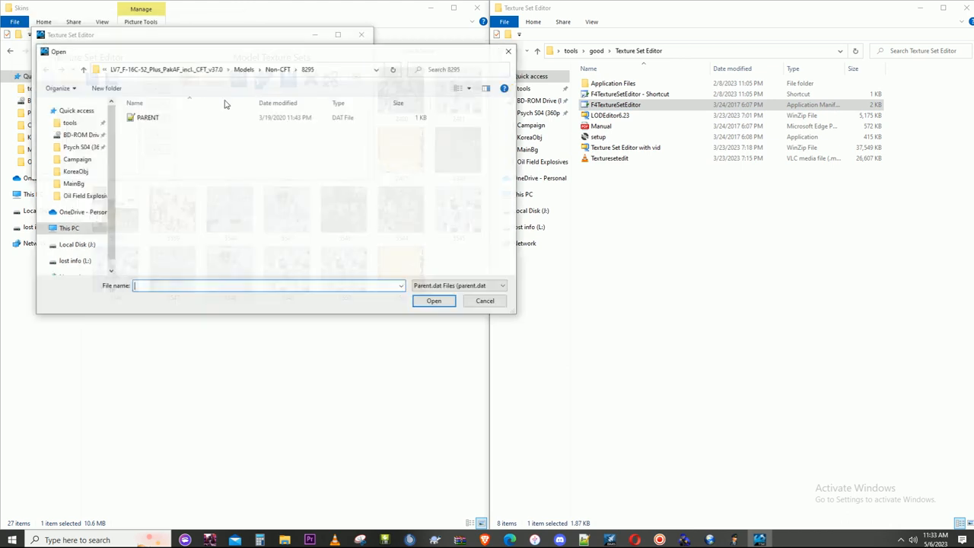
left_click(280, 70)
double_click(182, 149)
left_click(167, 120)
double_click(167, 122)
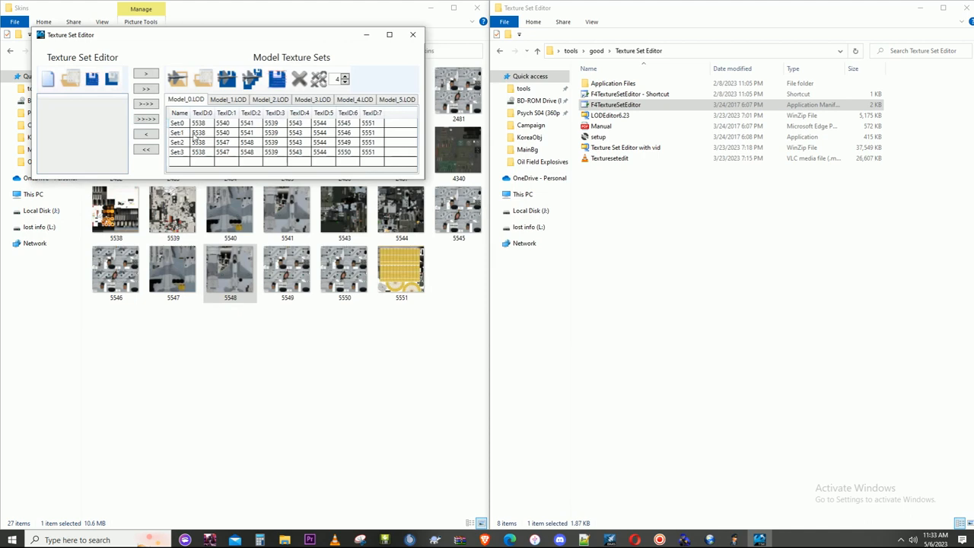
left_click(362, 102)
left_click(326, 101)
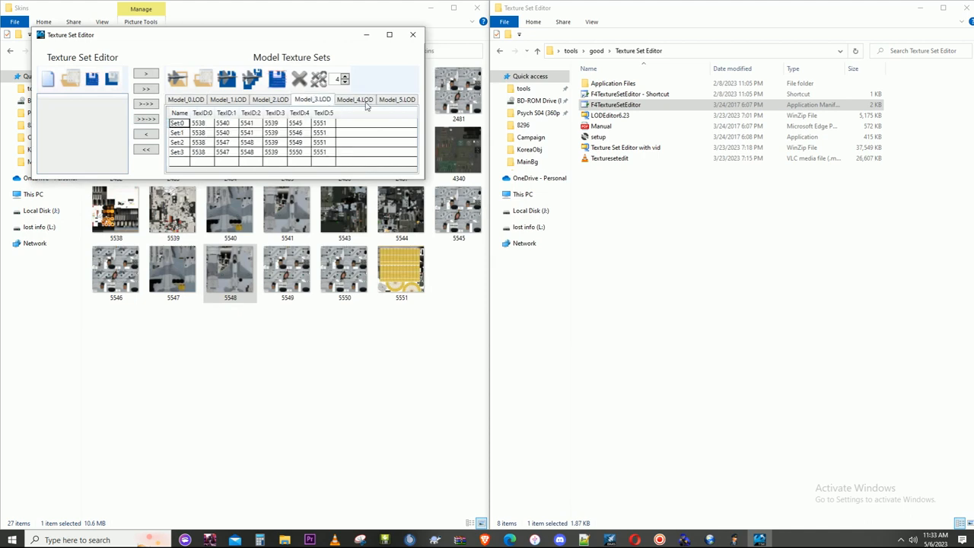
left_click(412, 34)
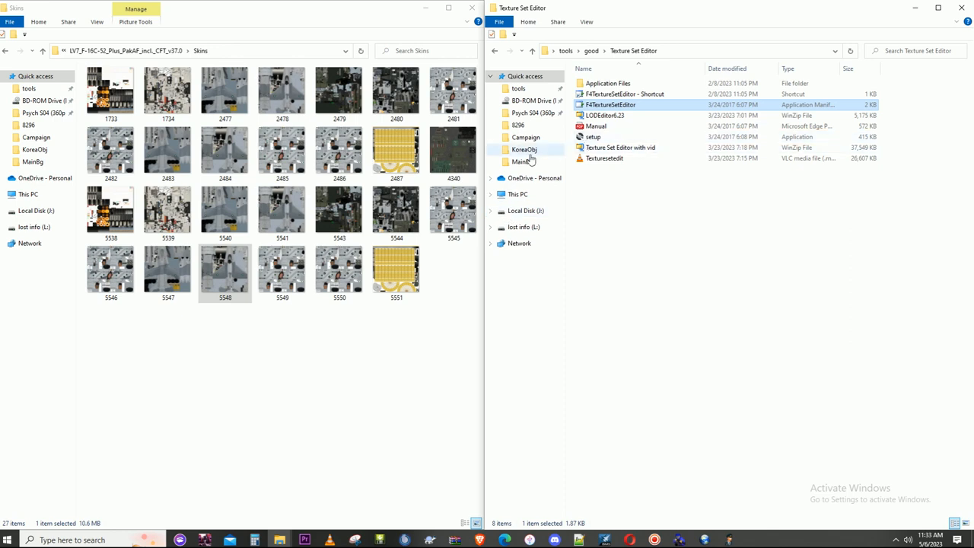
- Open skin 4340 from the Skins folder in paint.net, examine the ladder texture, and close it
left_click(467, 158)
right_click(469, 151)
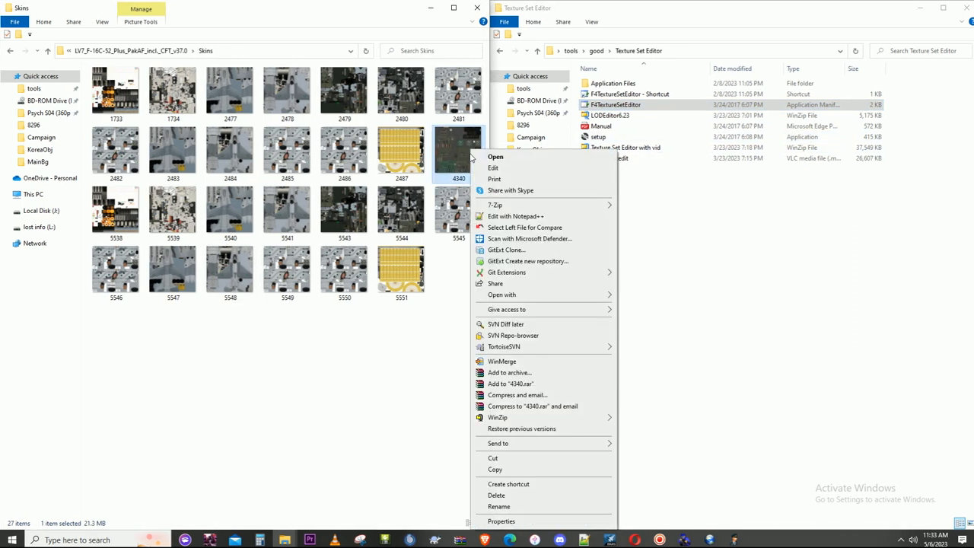
double_click(467, 146)
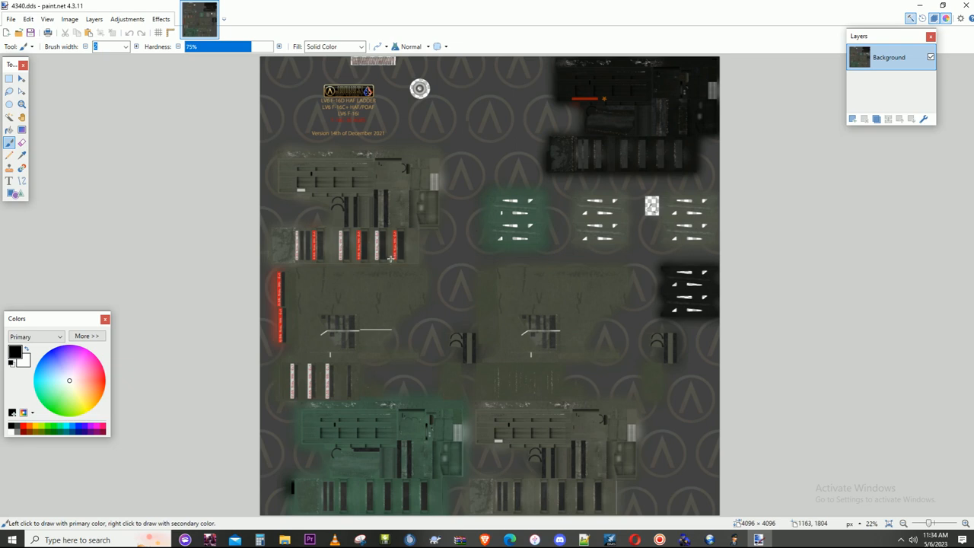
scroll(312, 263, "up", 4)
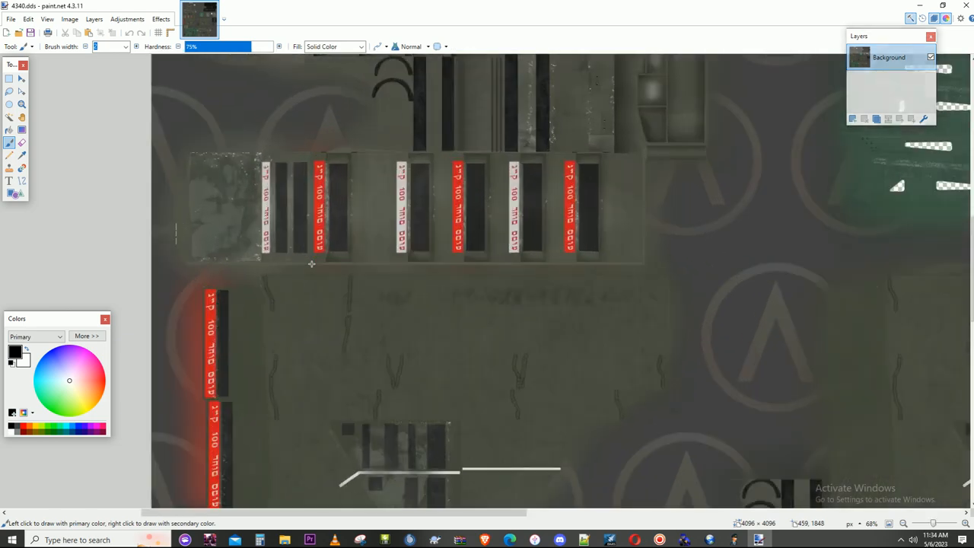
scroll(328, 266, "down", 5)
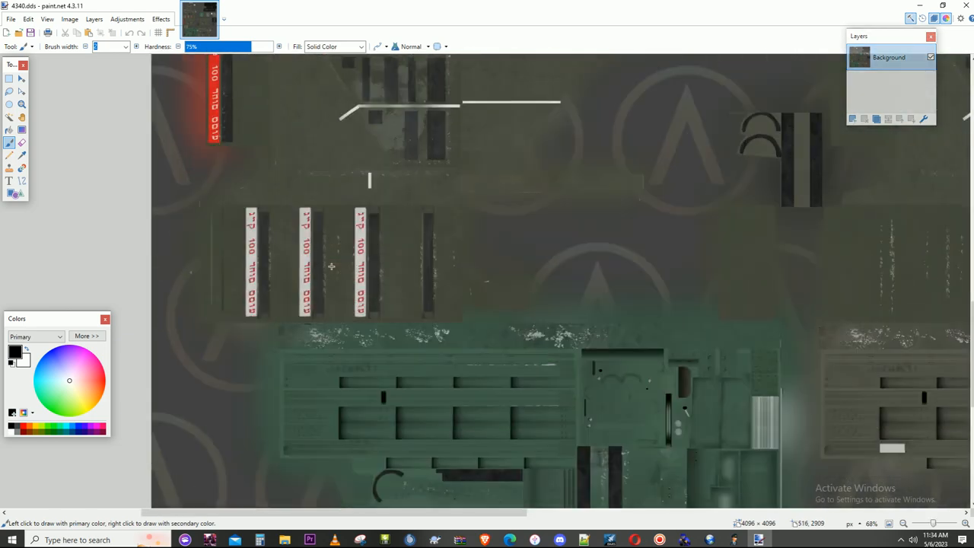
scroll(525, 313, "up", 10)
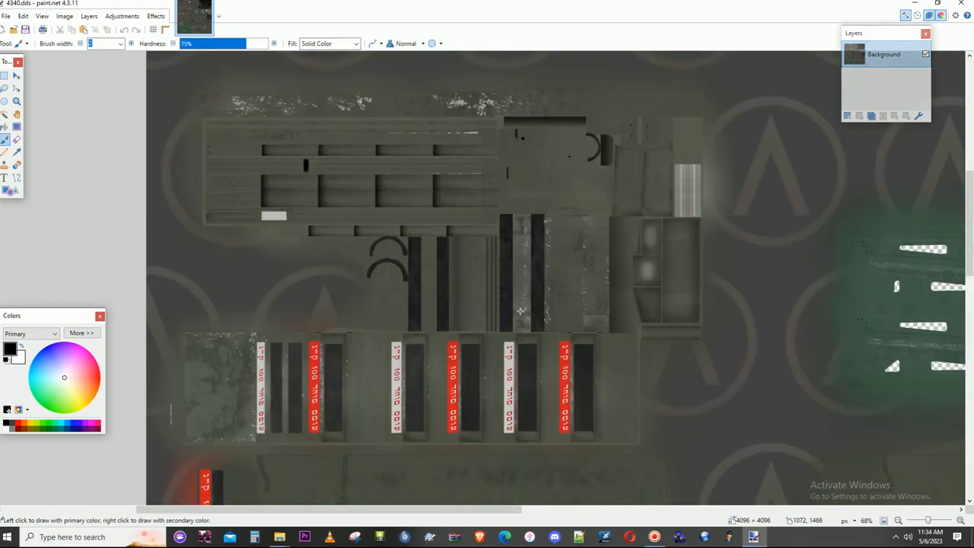
scroll(509, 274, "down", 2)
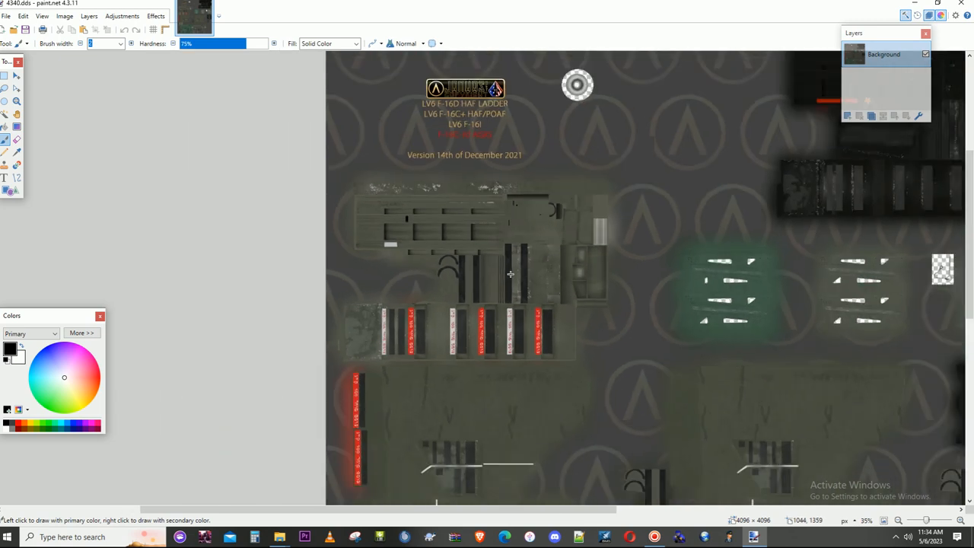
scroll(510, 274, "down", 1)
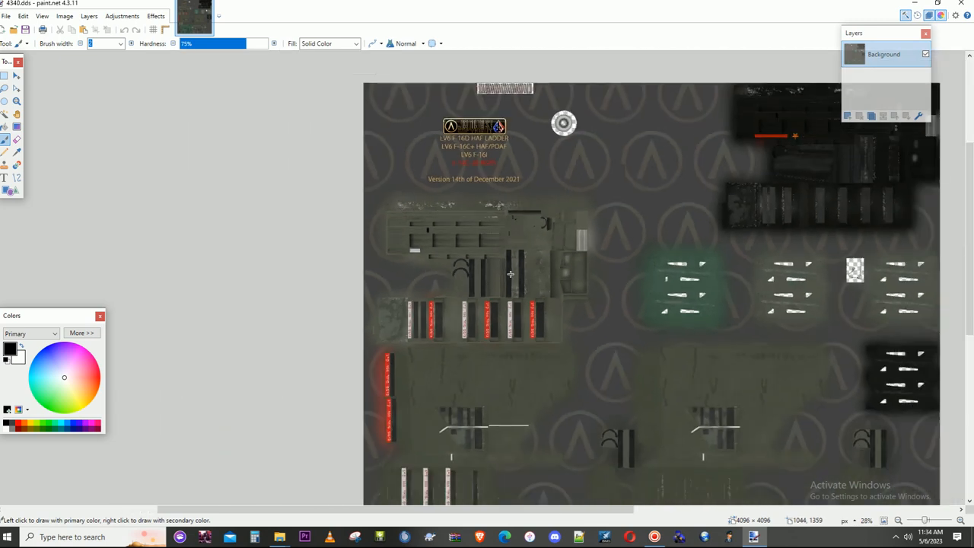
scroll(511, 273, "down", 1)
left_click(960, 6)
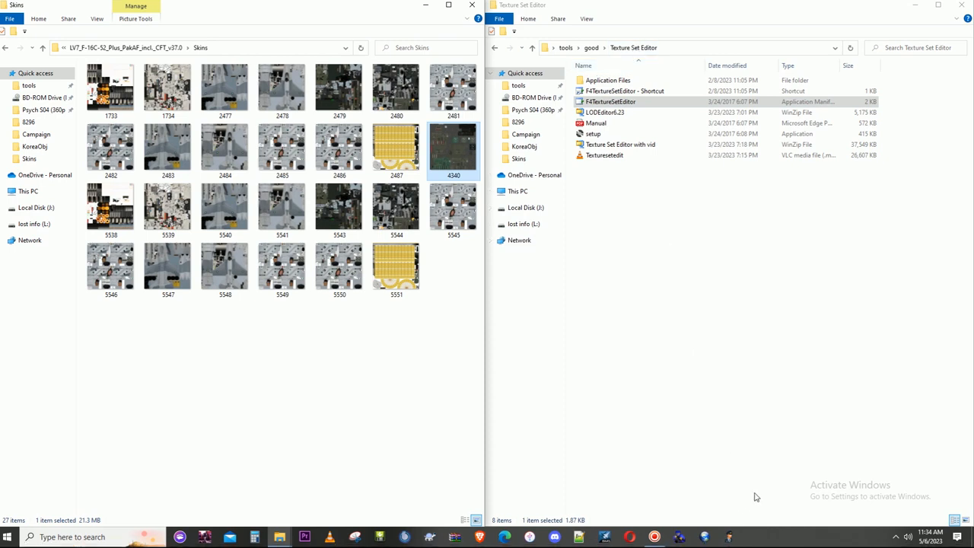
left_click(656, 536)
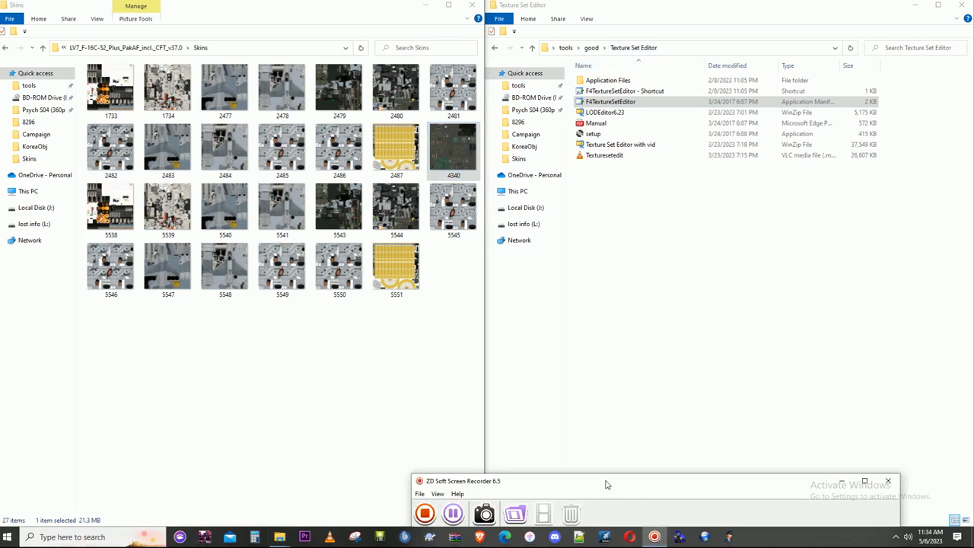
left_click(458, 514)
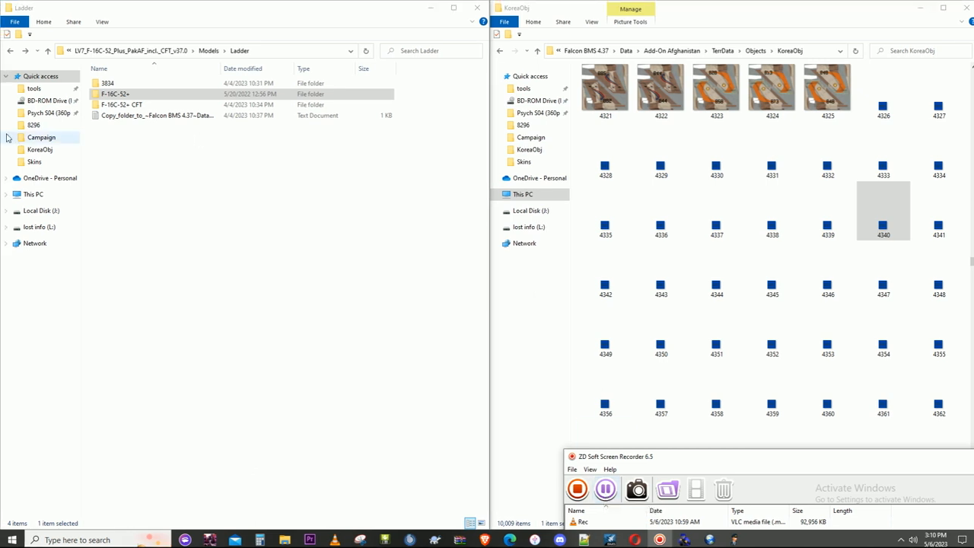
- Examine the contents of the 3834 and F-16C-52+ folders inside the package's Ladder models folder
double_click(135, 83)
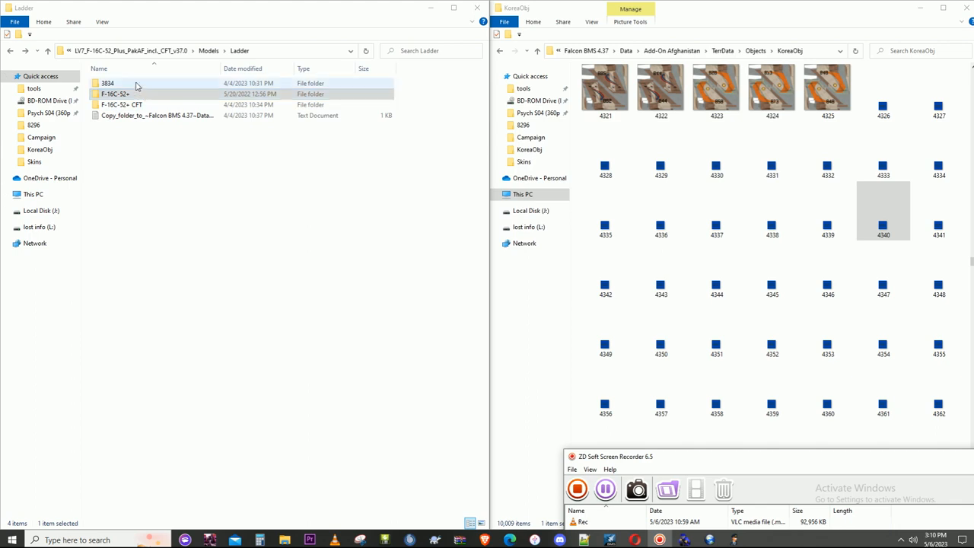
left_click(240, 51)
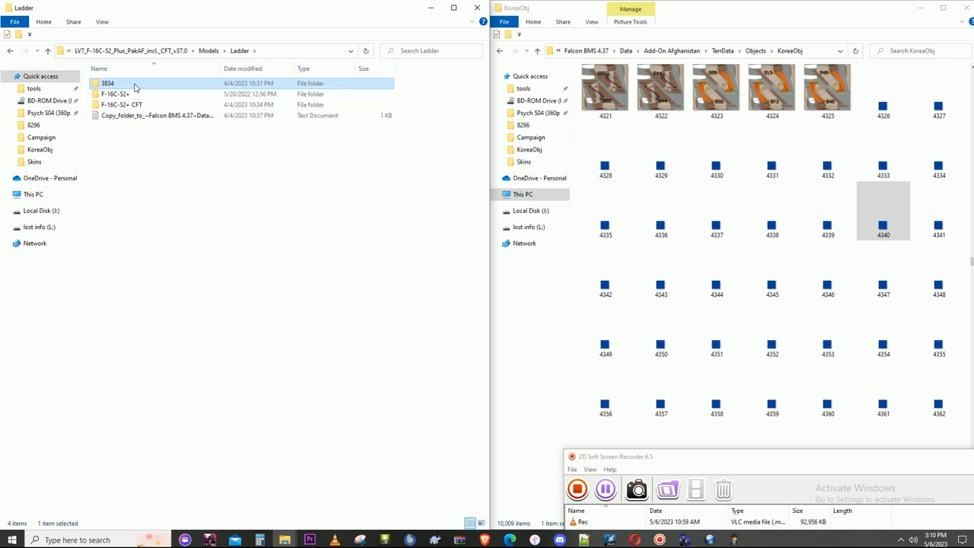
left_click(129, 96)
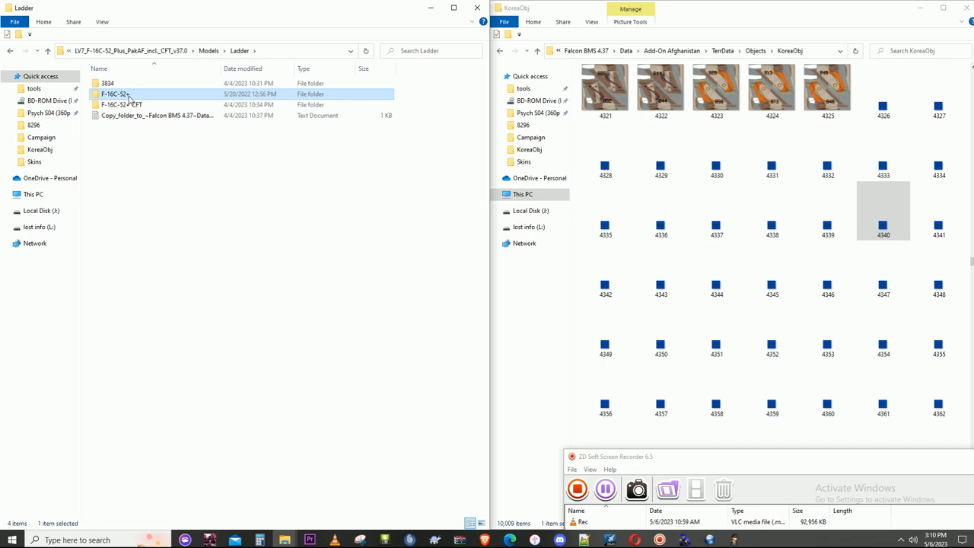
double_click(128, 97)
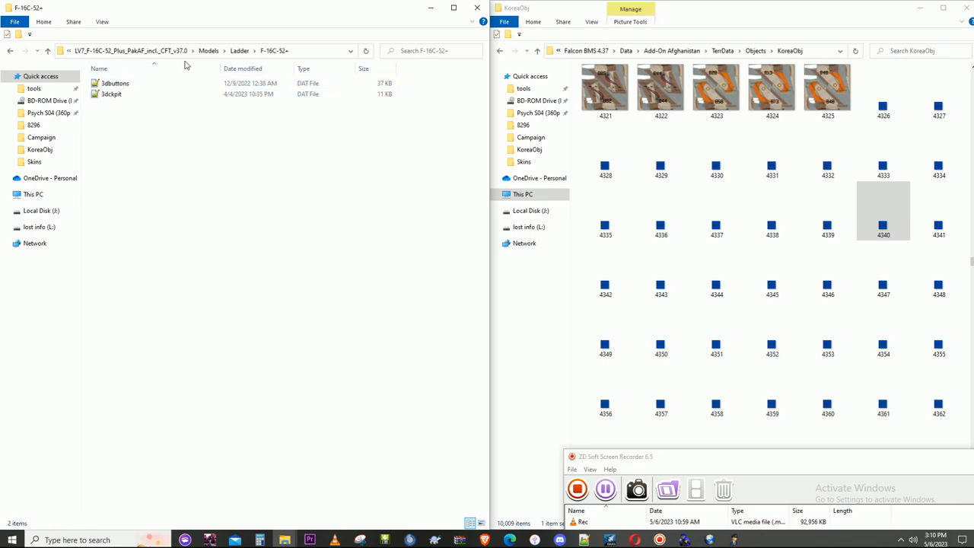
left_click(241, 53)
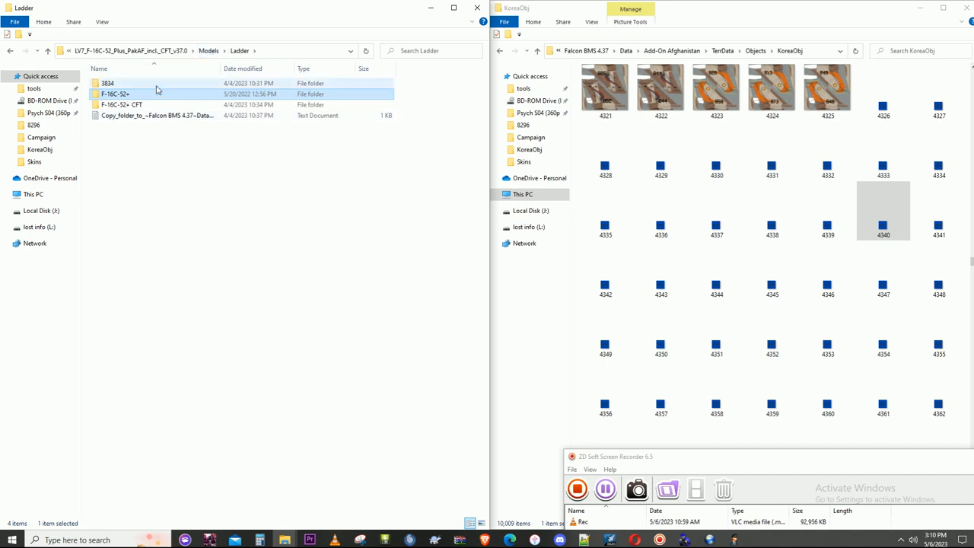
- Copy the 8295 and 8296 model folders from the package's Models\Non-CFT folder
left_click(210, 52)
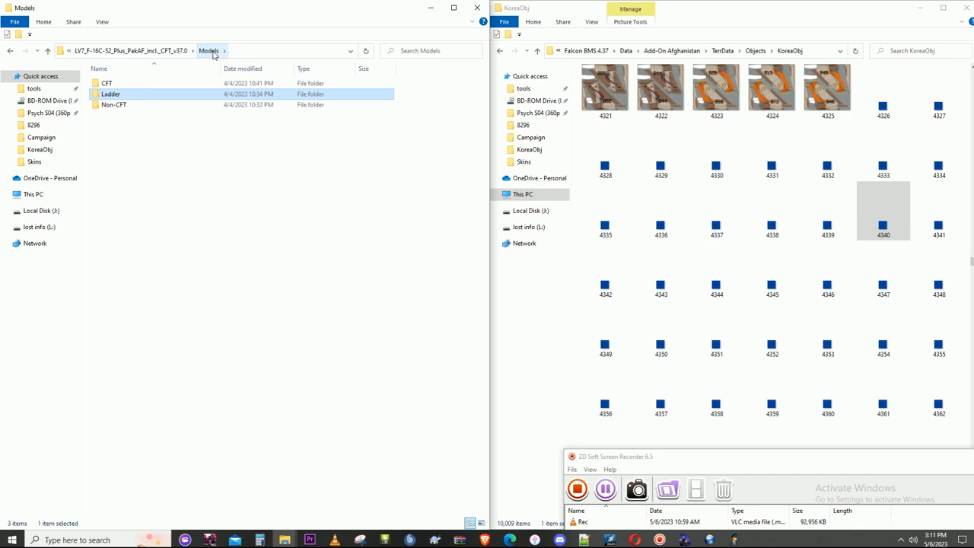
left_click(171, 51)
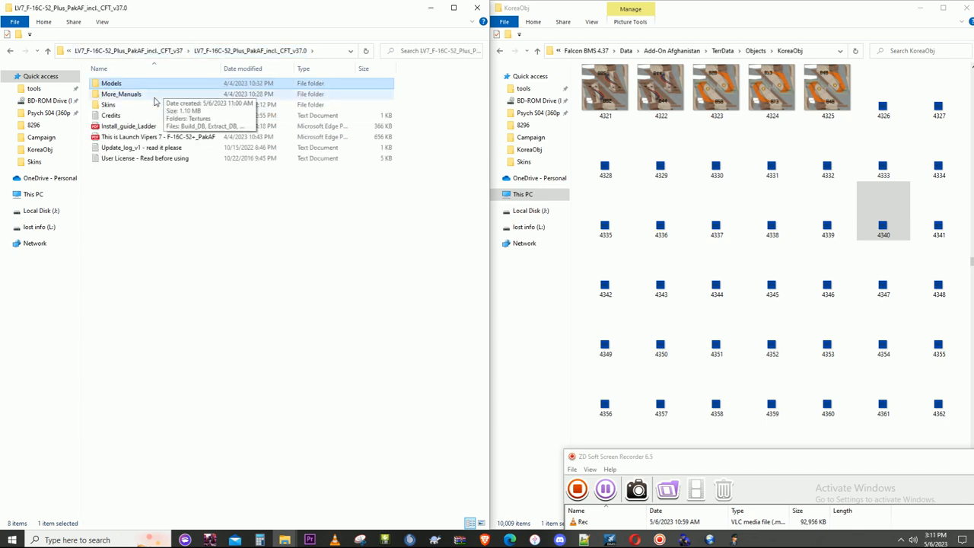
double_click(135, 85)
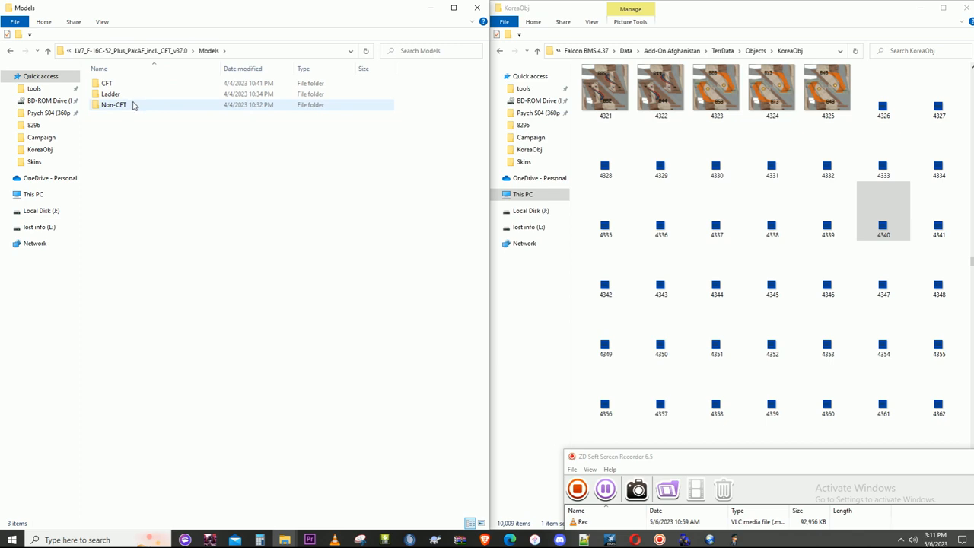
double_click(132, 104)
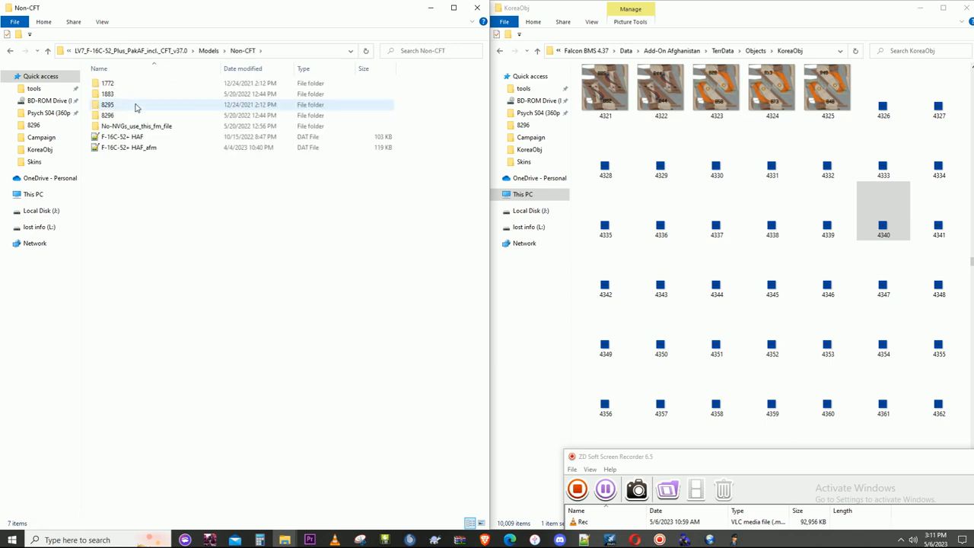
left_click(135, 107)
left_click(137, 116, "shift")
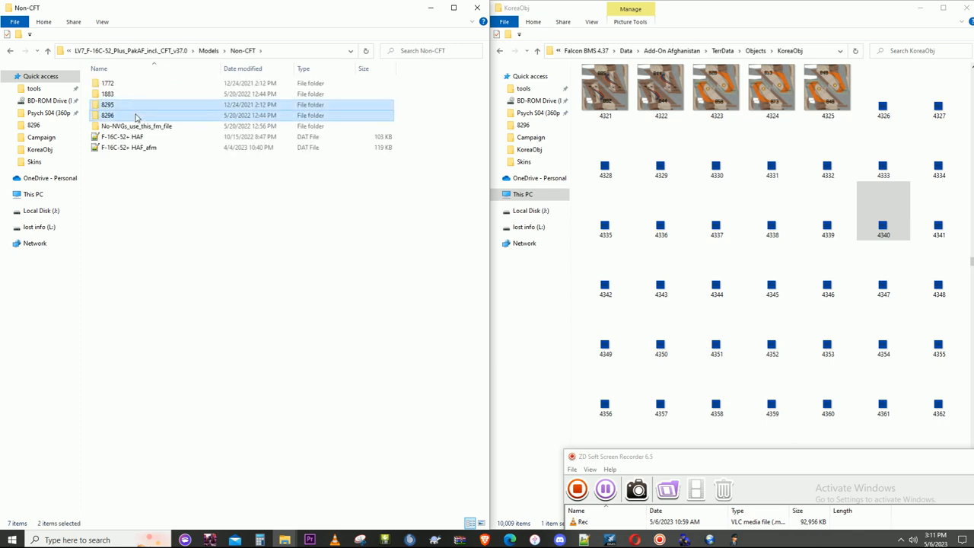
right_click(137, 117)
left_click(167, 395)
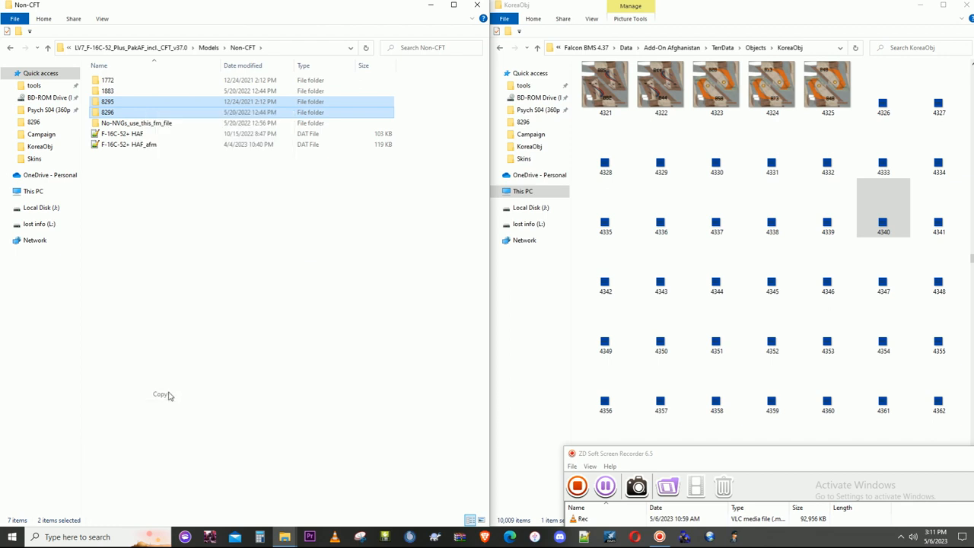
- Paste the copied folders into Add-On Afghanistan's TerrData\Objects\Parents folder, replacing the existing files
left_click(749, 51)
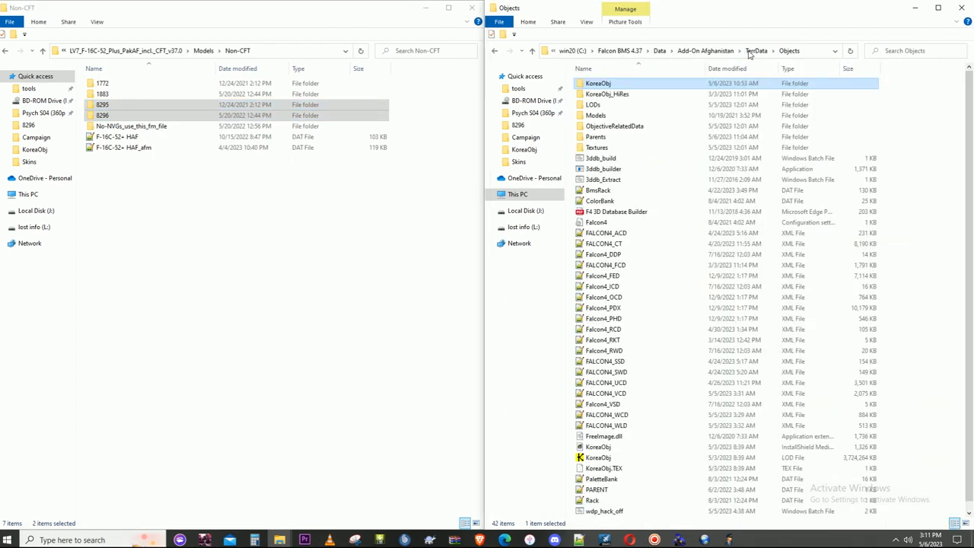
double_click(622, 137)
right_click(896, 218)
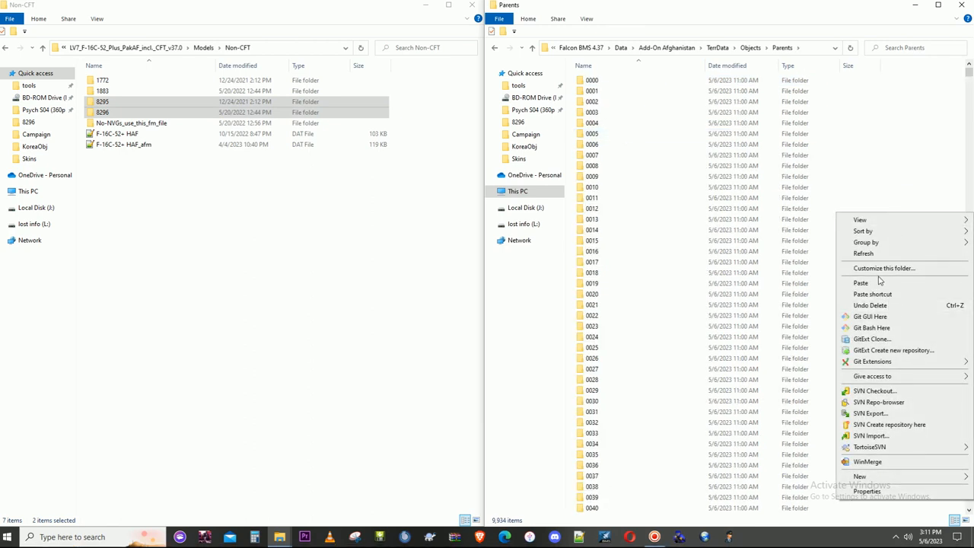
left_click(877, 282)
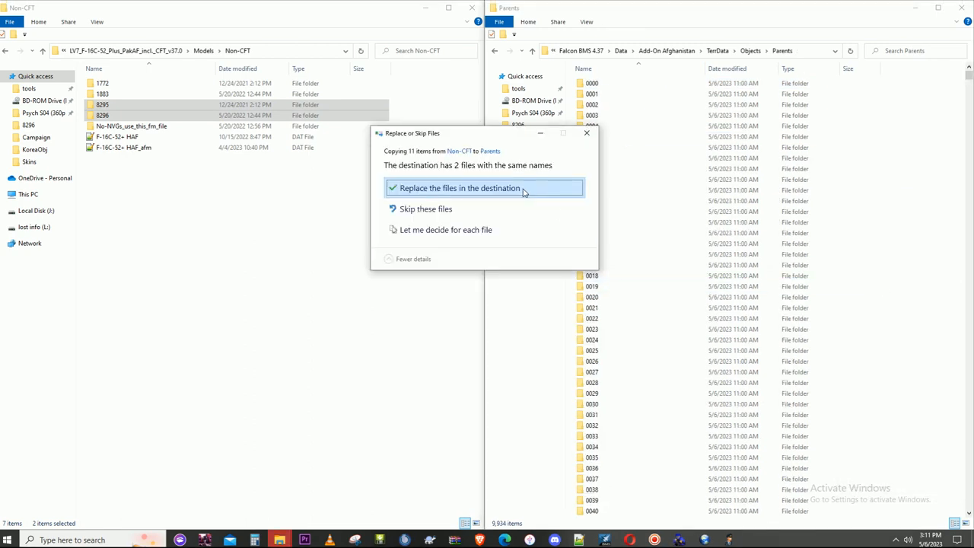
left_click(522, 190)
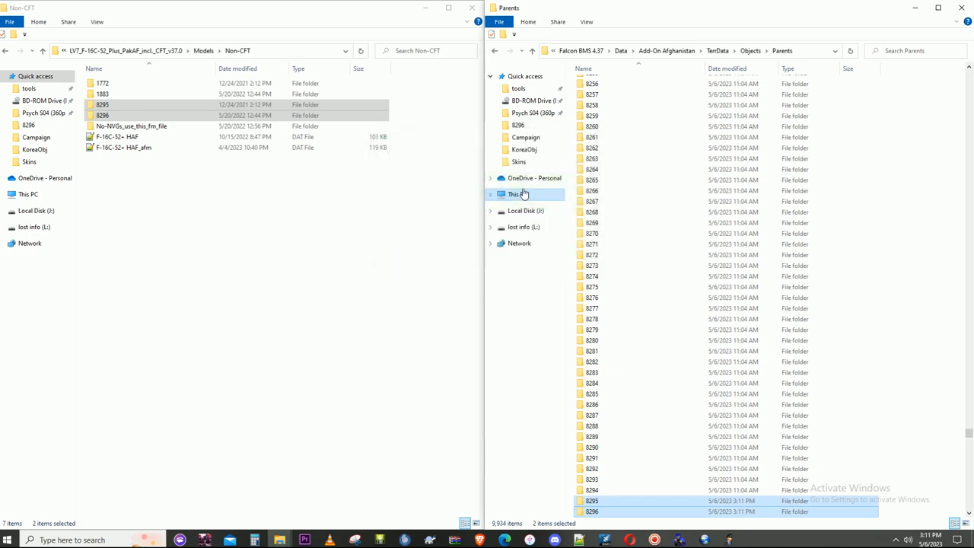
- Check the contents of the 8295 and 8294 folders in the Parents folder
scroll(765, 375, "down", 2)
left_click(603, 436)
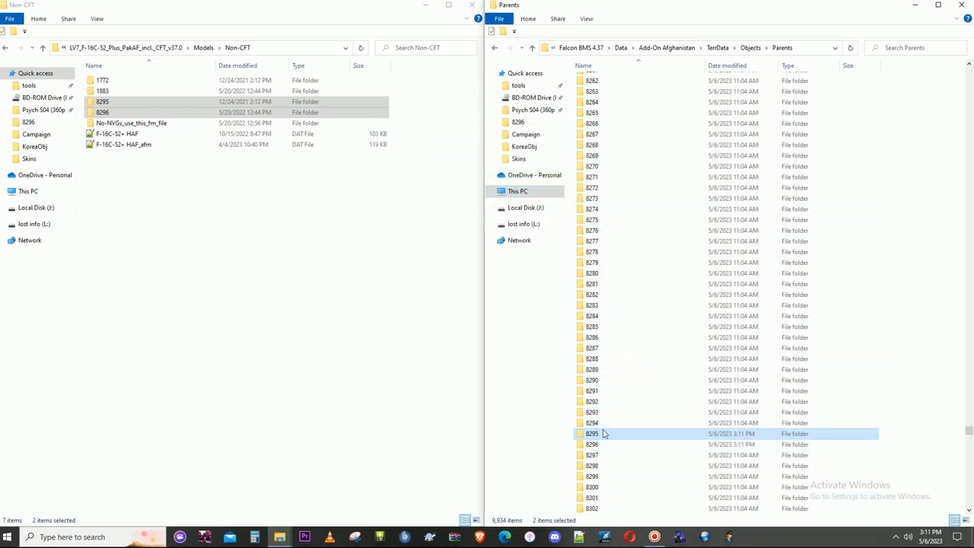
double_click(603, 433)
left_click(732, 50)
scroll(618, 413, "down", 2)
left_click(600, 434)
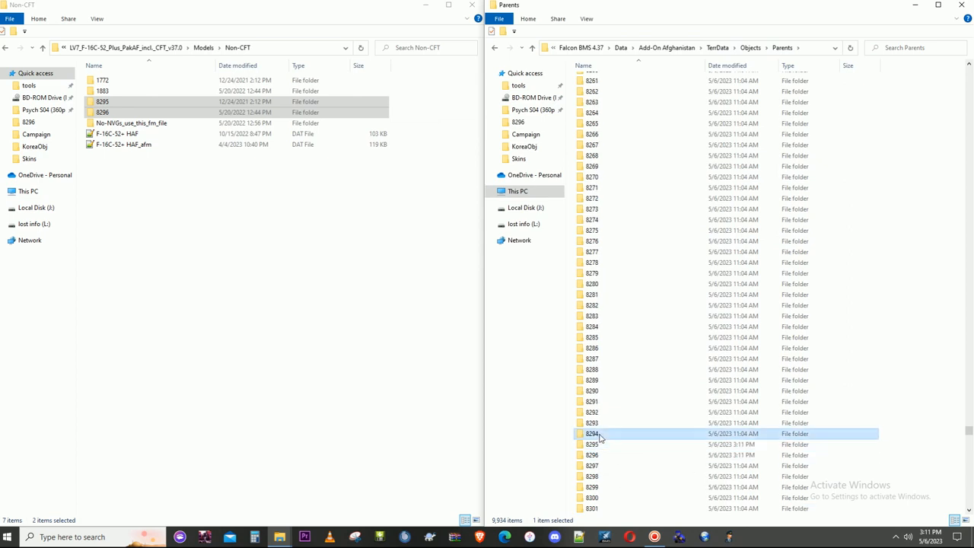
double_click(600, 435)
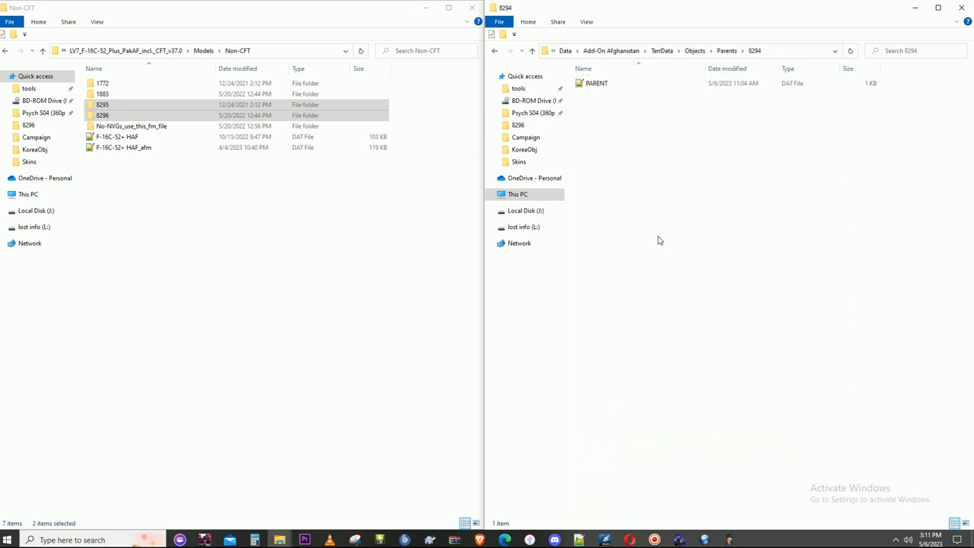
left_click(726, 50)
- Run the 3ddb_build batch file in the Objects folder to rebuild the 3D database
left_click(750, 50)
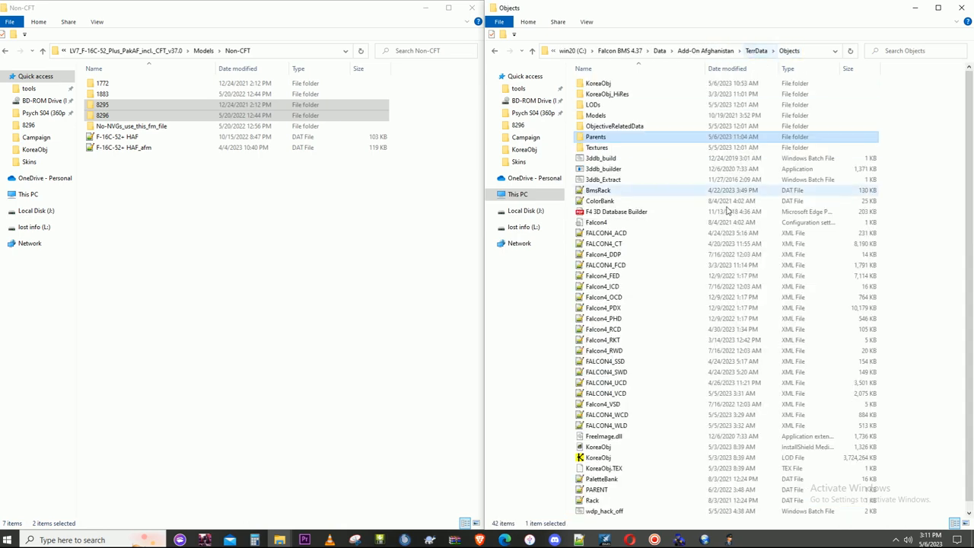
double_click(609, 159)
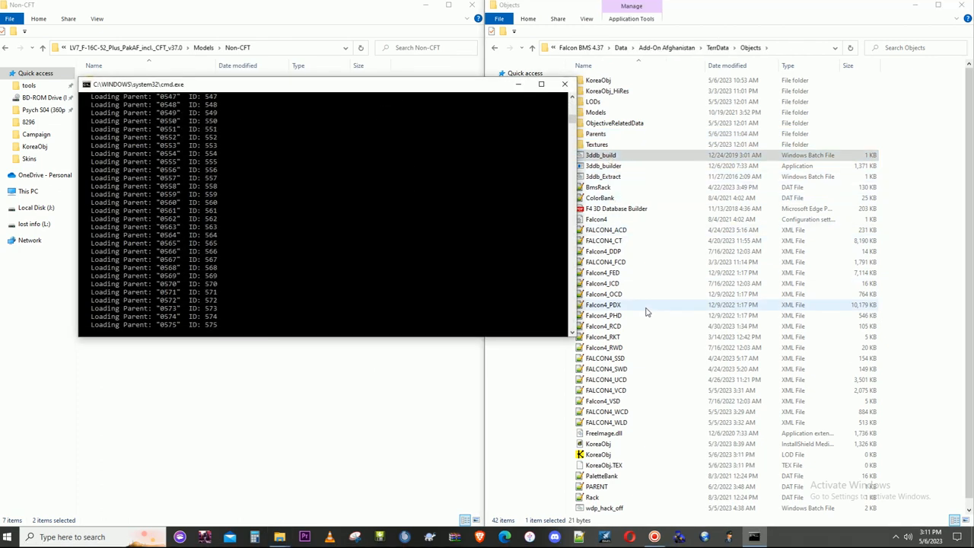
left_click_drag(453, 89, 748, 231)
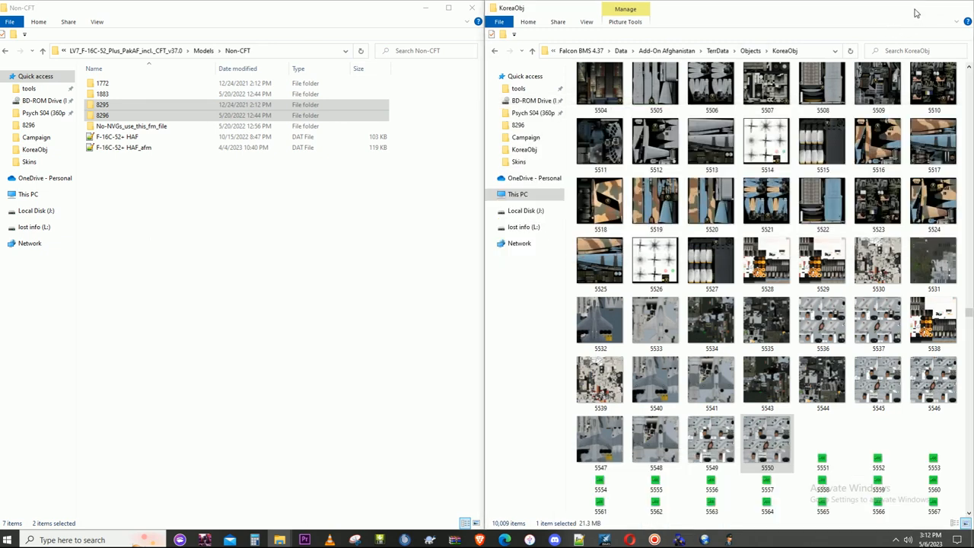
- Launch Falcon BMS Editor for the Afghanistan theater and open the vehicle details of the E-3
left_click(917, 13)
double_click(520, 16)
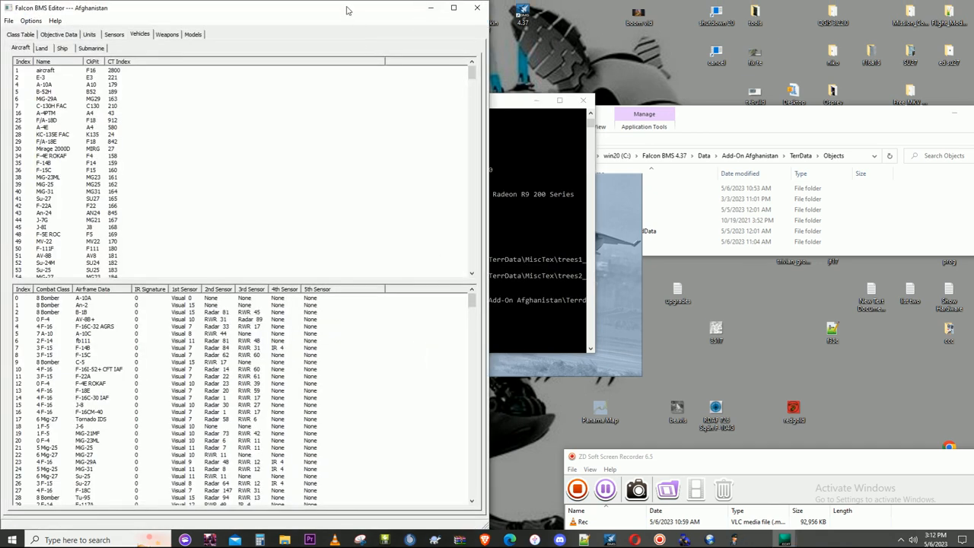
left_click_drag(346, 10, 350, 15)
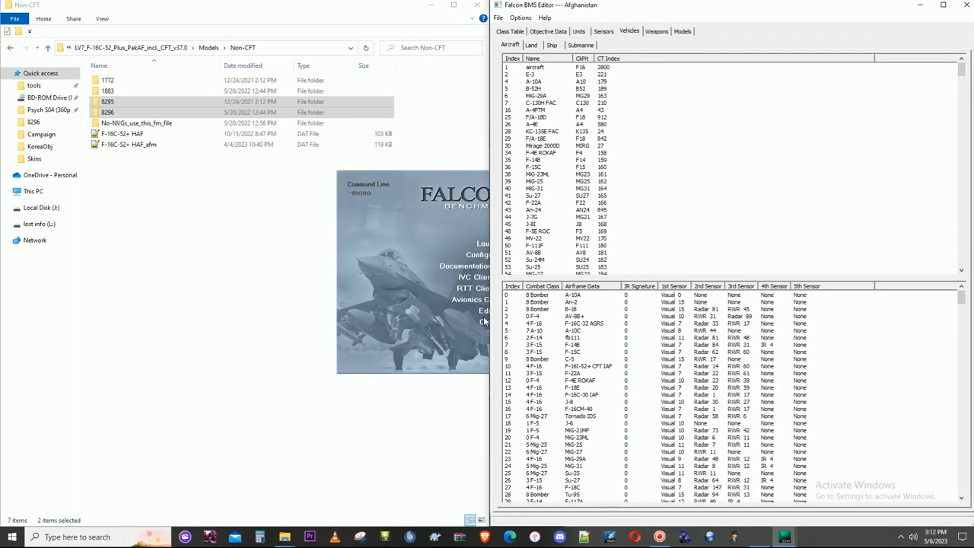
left_click(555, 76)
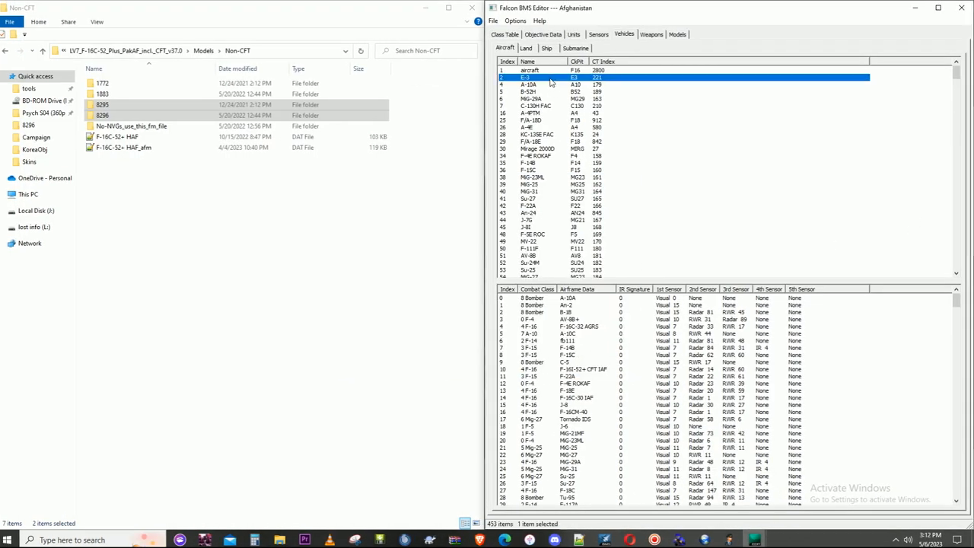
double_click(550, 77)
left_click_drag(417, 44, 704, 60)
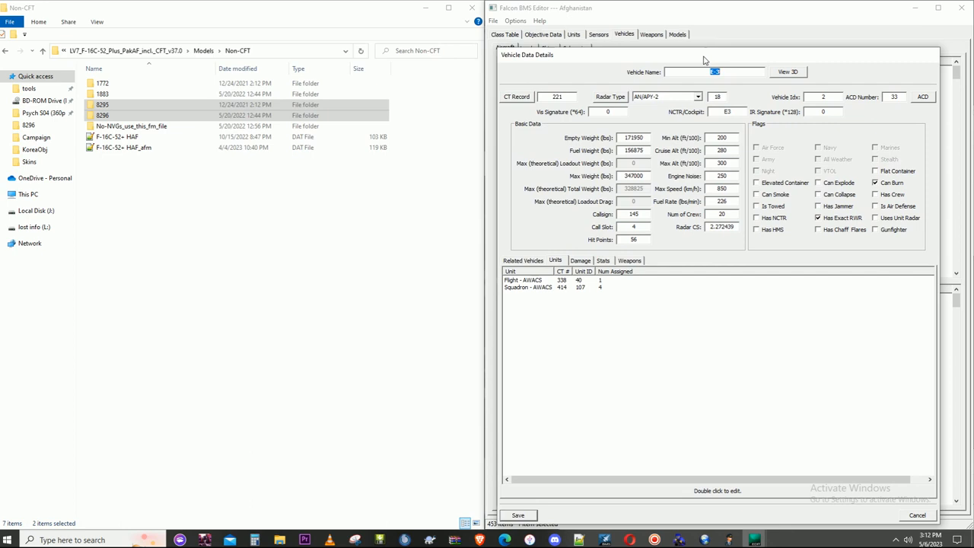
- Set the Normal graphics ID to 8295 in the E-3's class table record and inspect that model in 3D
left_click(518, 96)
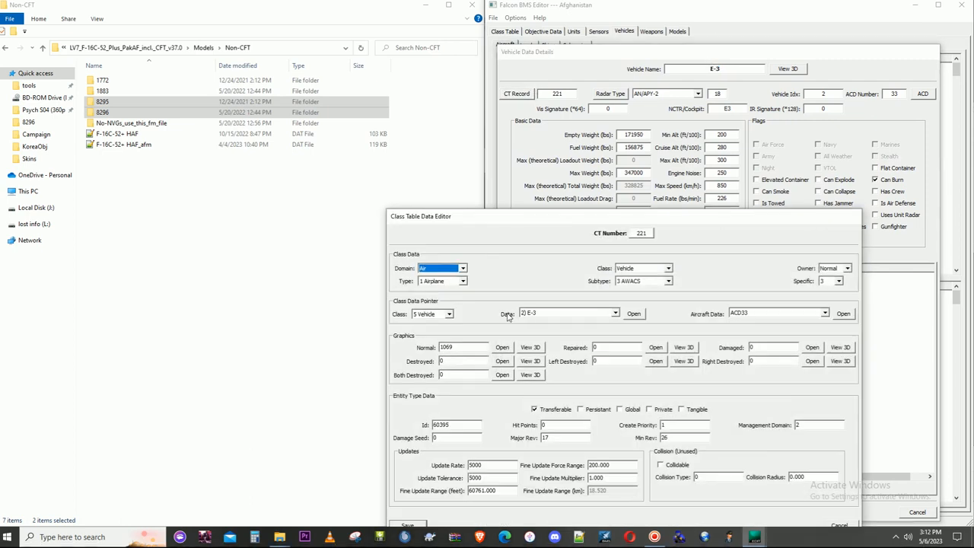
left_click_drag(466, 348, 430, 350)
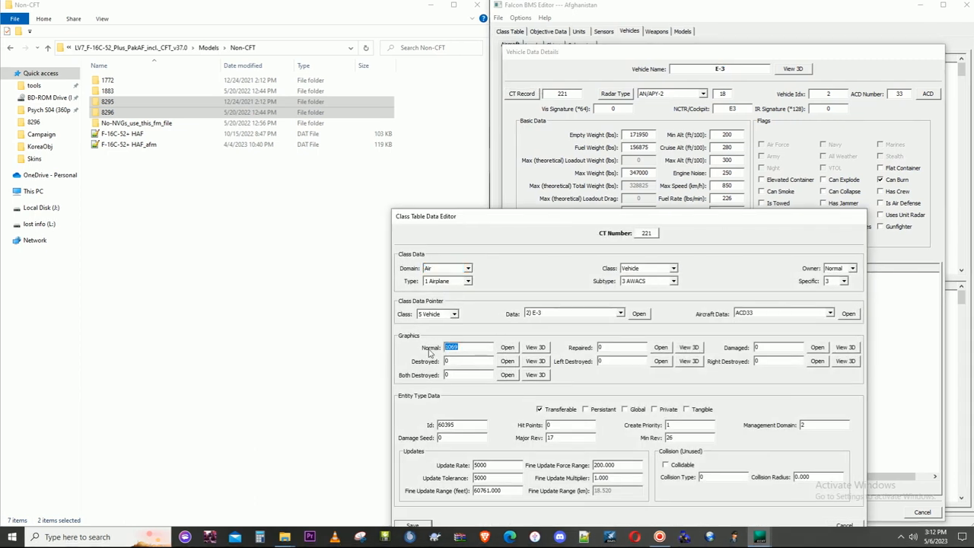
type("8295")
left_click(535, 347)
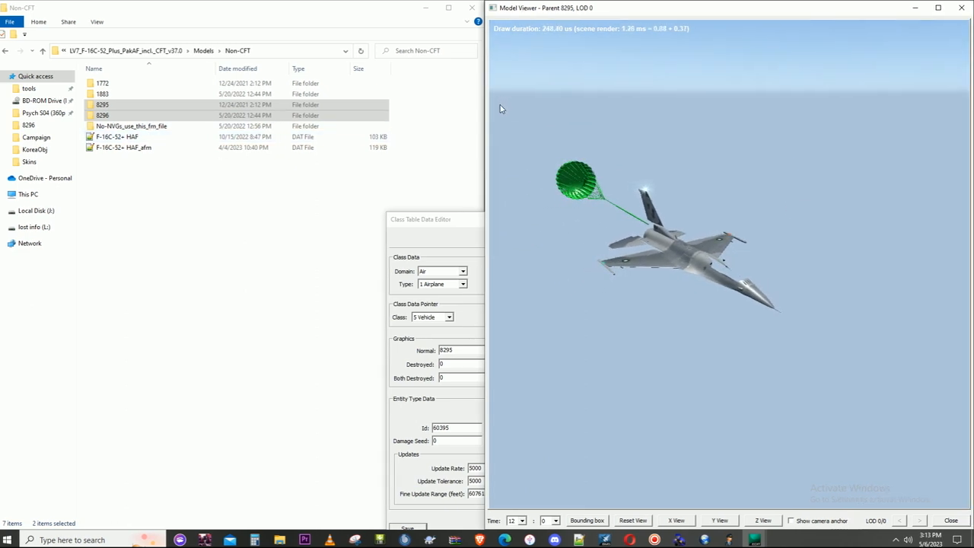
left_click(961, 7)
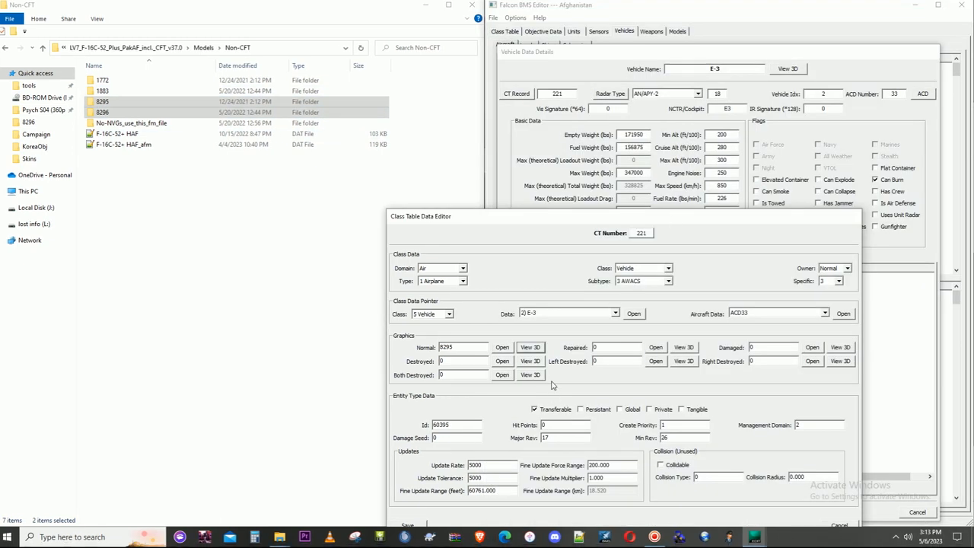
- Preview model 8296 in 3D through the Normal graphics ID, and leave the E-3 records discarding the changes
left_click(465, 347)
type("8296")
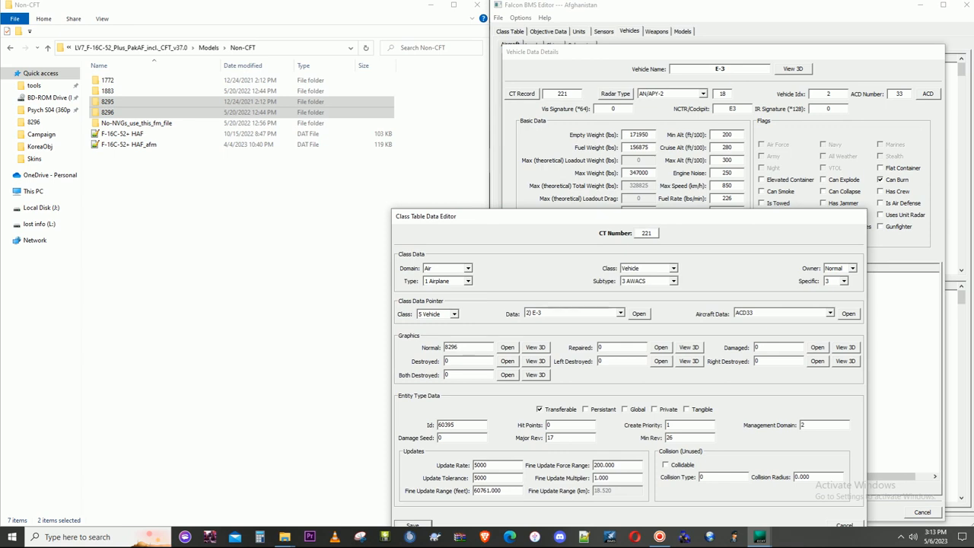
left_click(536, 346)
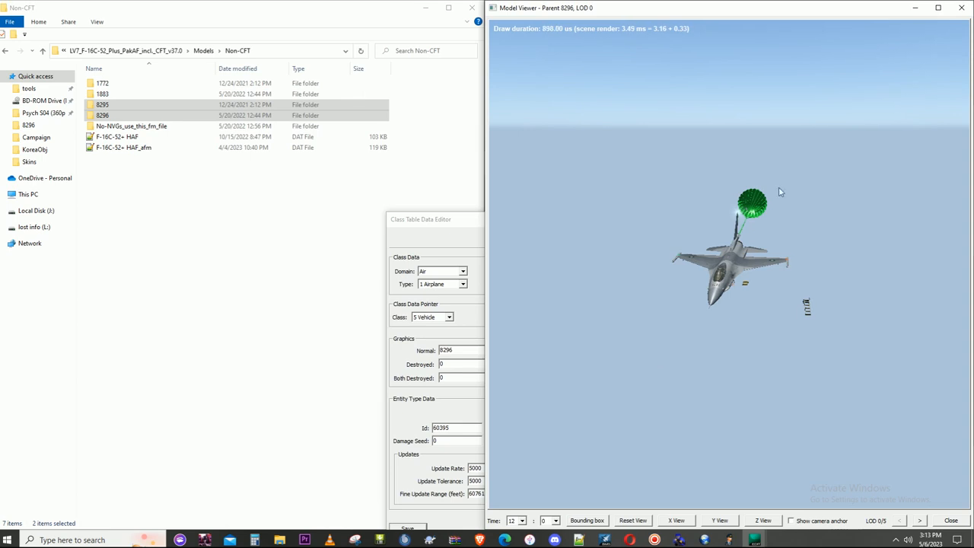
left_click(965, 7)
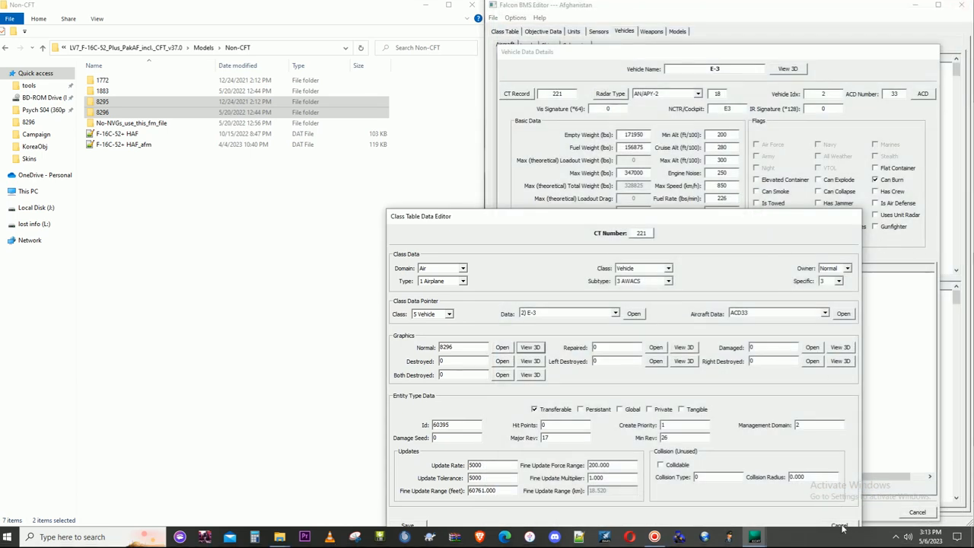
left_click(840, 525)
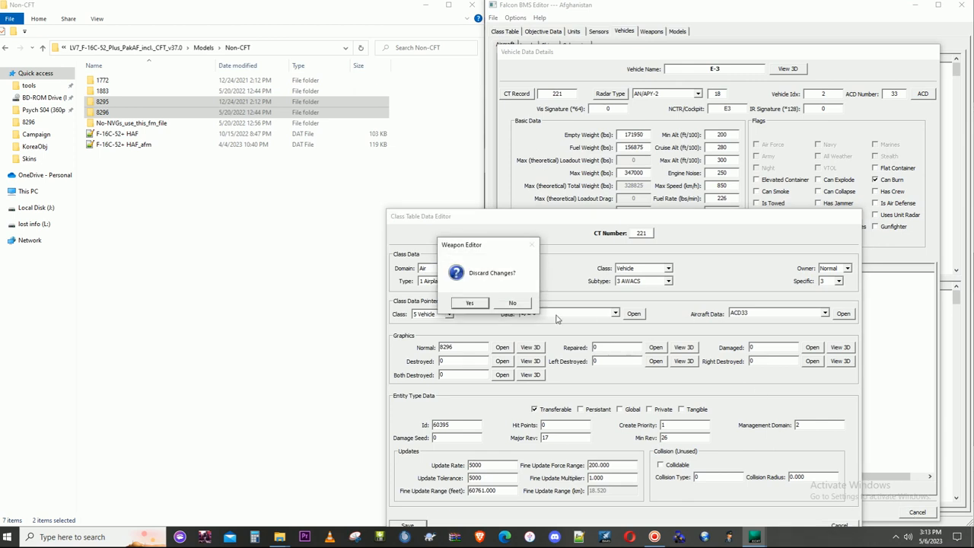
left_click(470, 303)
left_click(927, 514)
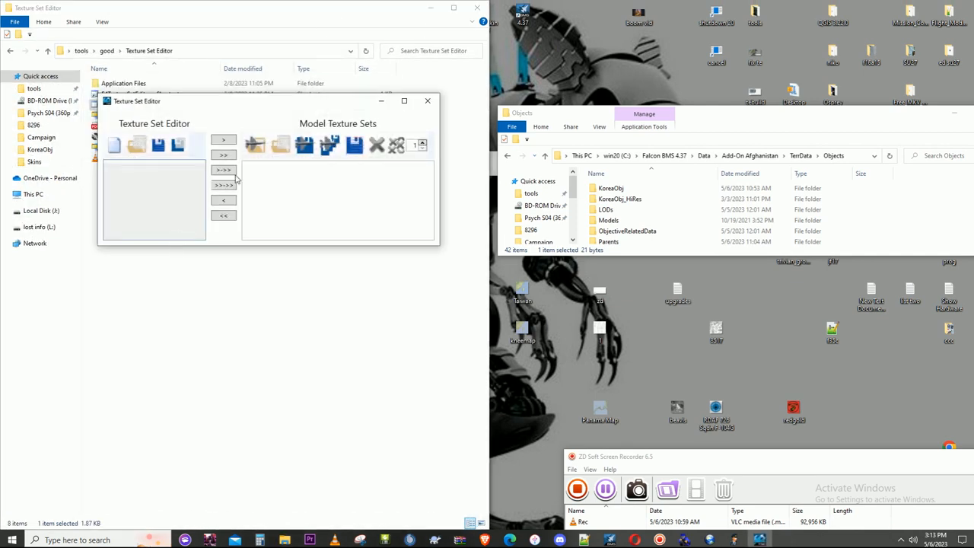
- Load model 8296's PARENT file in the Texture Set Editor and compare its texture IDs with the textures in the KoreaObj folder
left_click(280, 144)
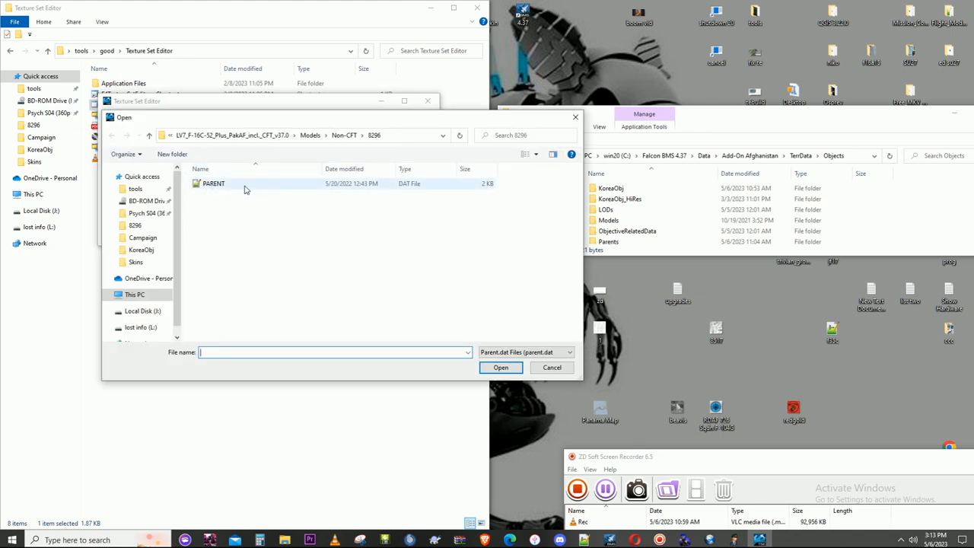
double_click(246, 188)
left_click_drag(323, 114, 277, 97)
mouse_move(284, 536)
left_click(332, 507)
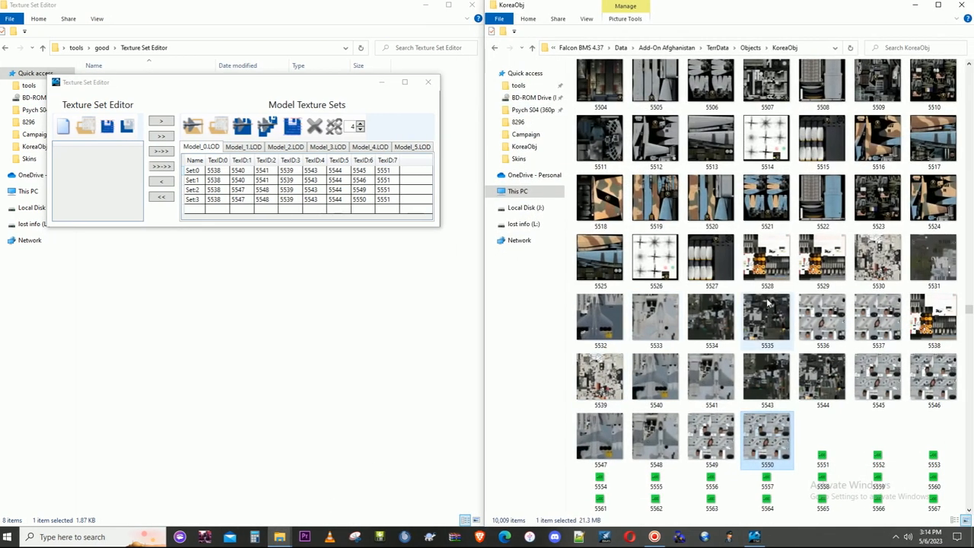
mouse_move(776, 301)
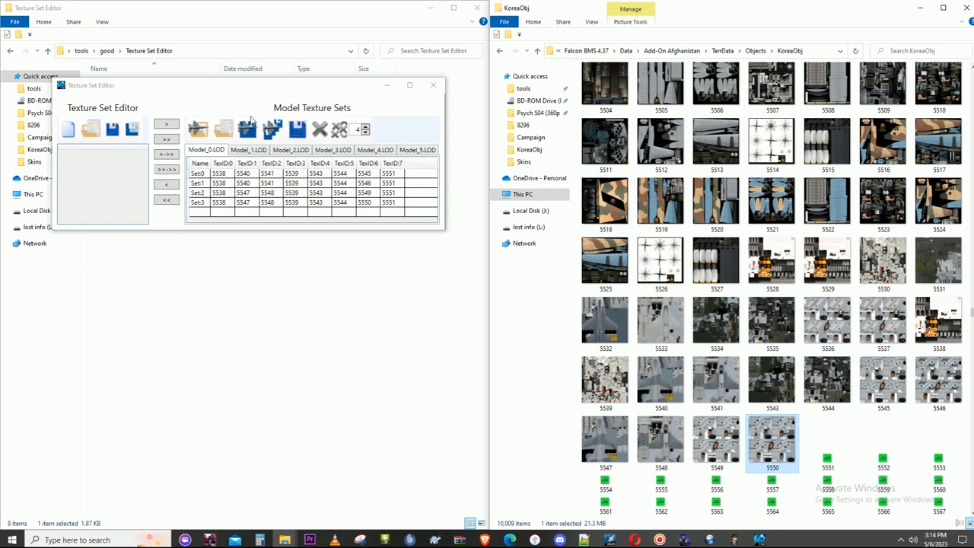
left_click_drag(247, 87, 255, 279)
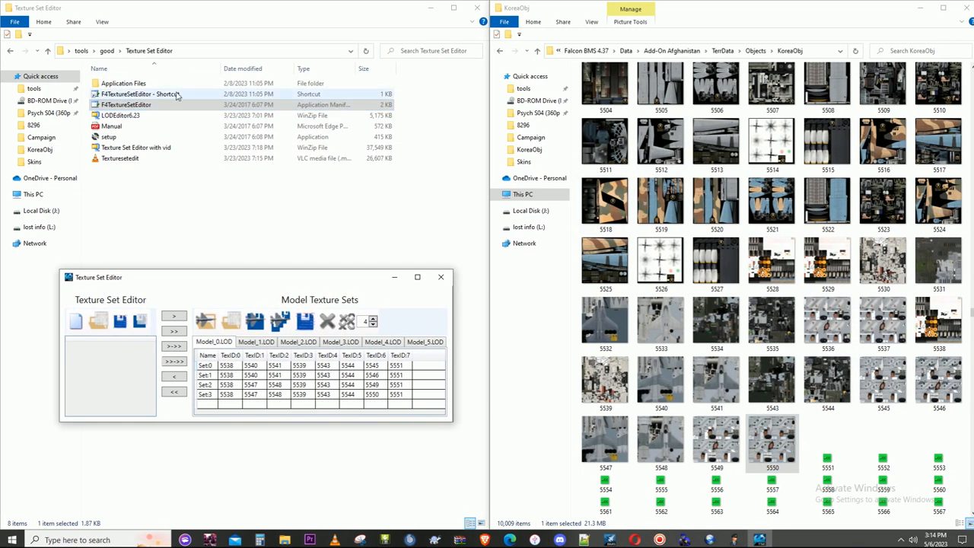
- Copy texture 5551 from the LV7 package's Skins folder into the Afghanistan KoreaObj folder, replacing the existing file
left_click(429, 9)
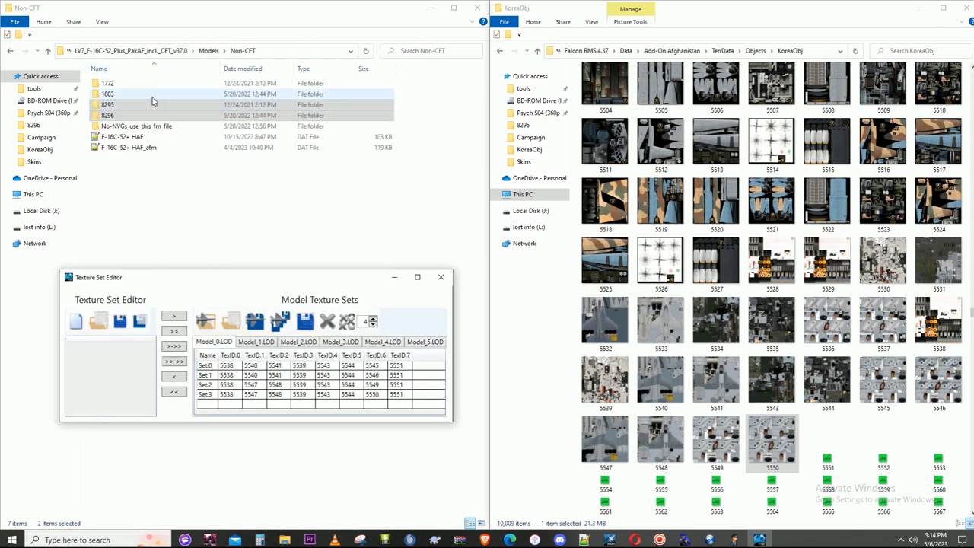
left_click(212, 51)
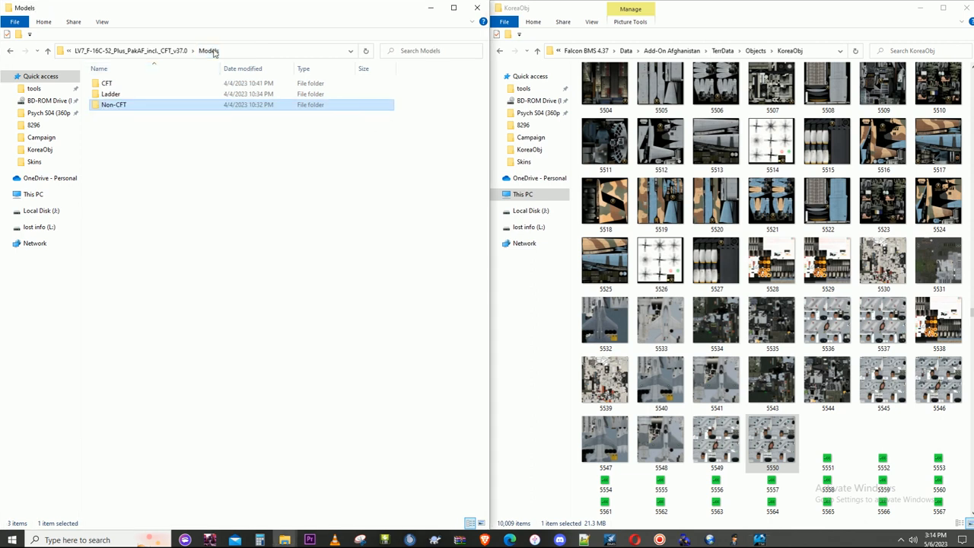
left_click(107, 50)
double_click(128, 107)
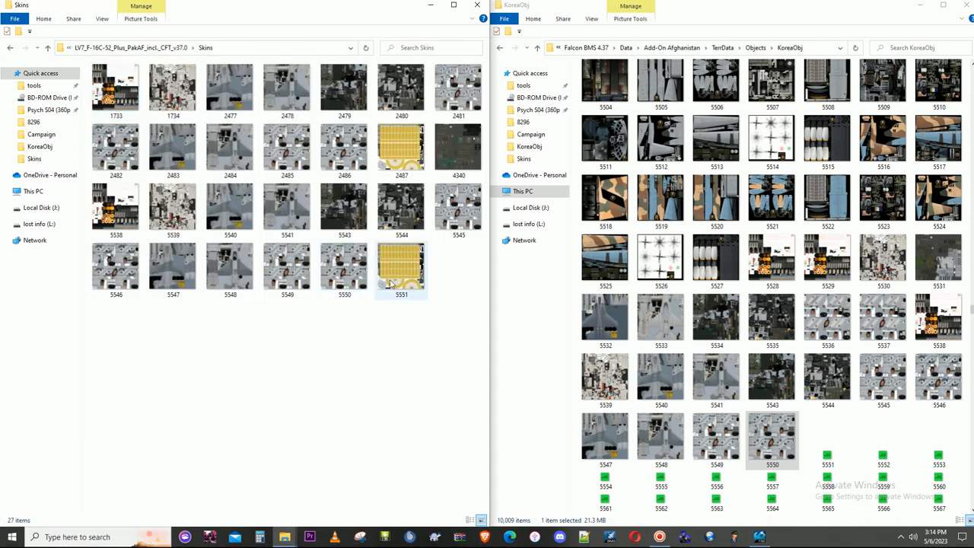
left_click(403, 287)
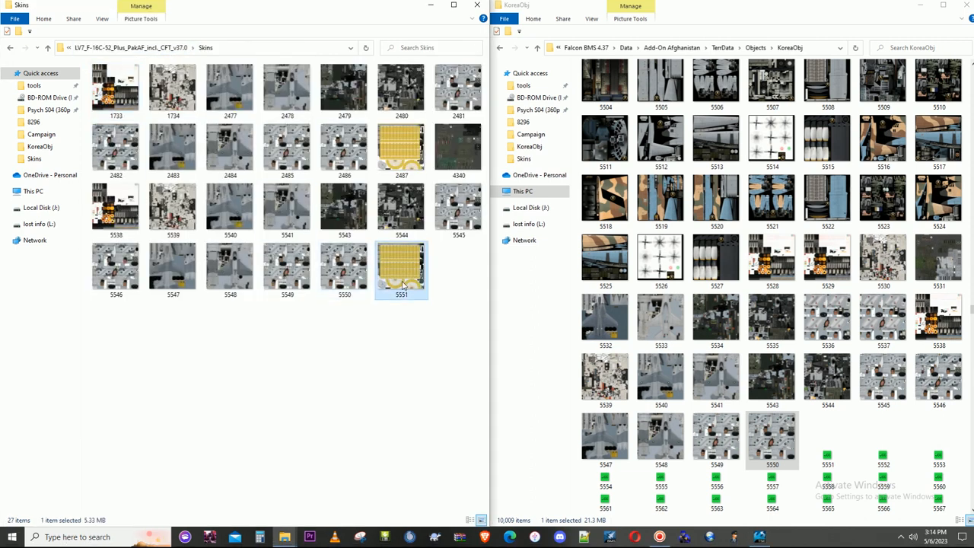
right_click(404, 284)
left_click(442, 468)
left_click(823, 456)
key("ctrl+v")
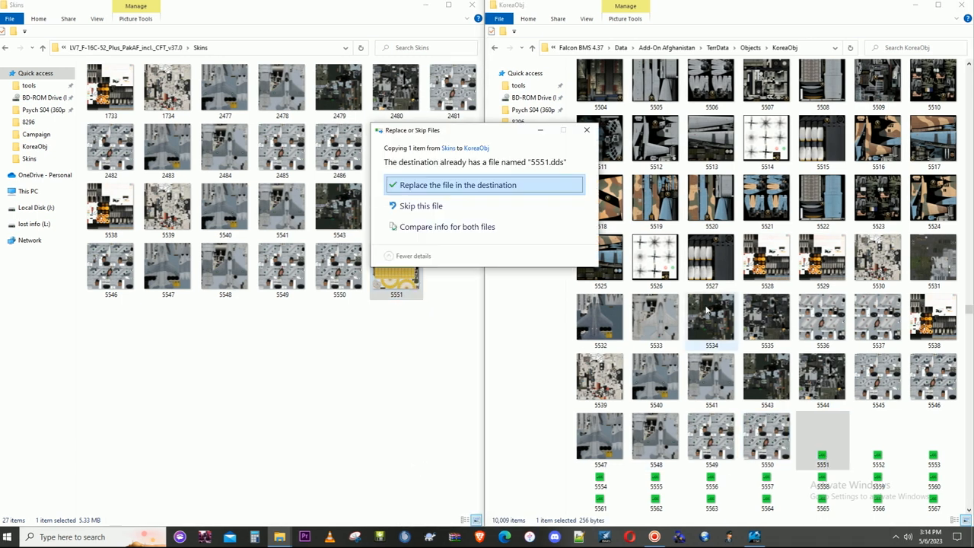
left_click(502, 187)
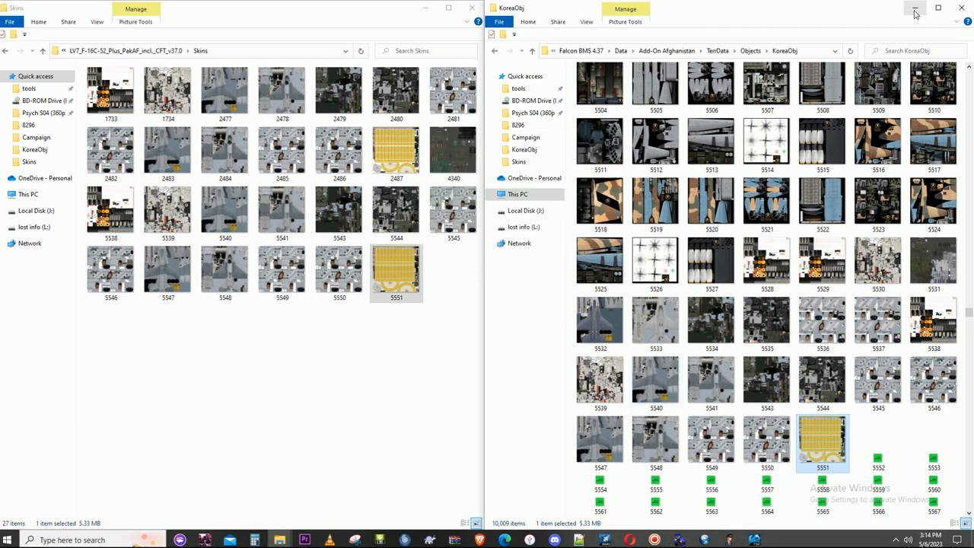
- Launch Falcon BMS Editor for the Afghanistan theater and open the package's Non-CFT models folder
left_click(915, 10)
double_click(517, 14)
left_click(487, 313)
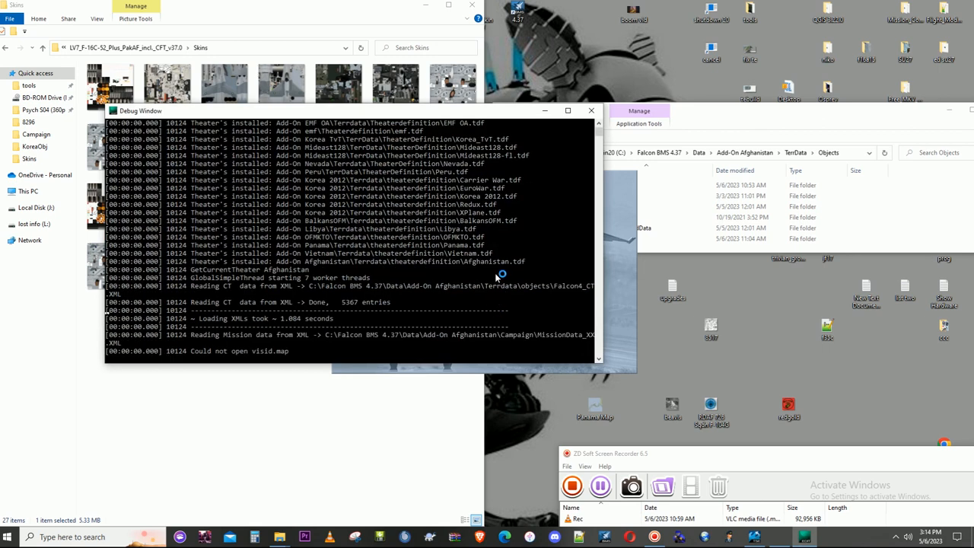
left_click(169, 49)
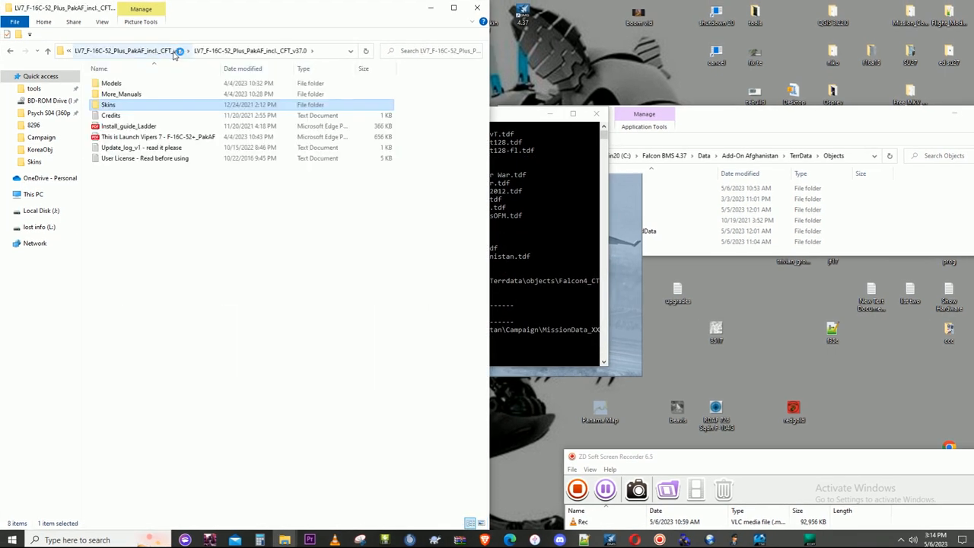
double_click(143, 81)
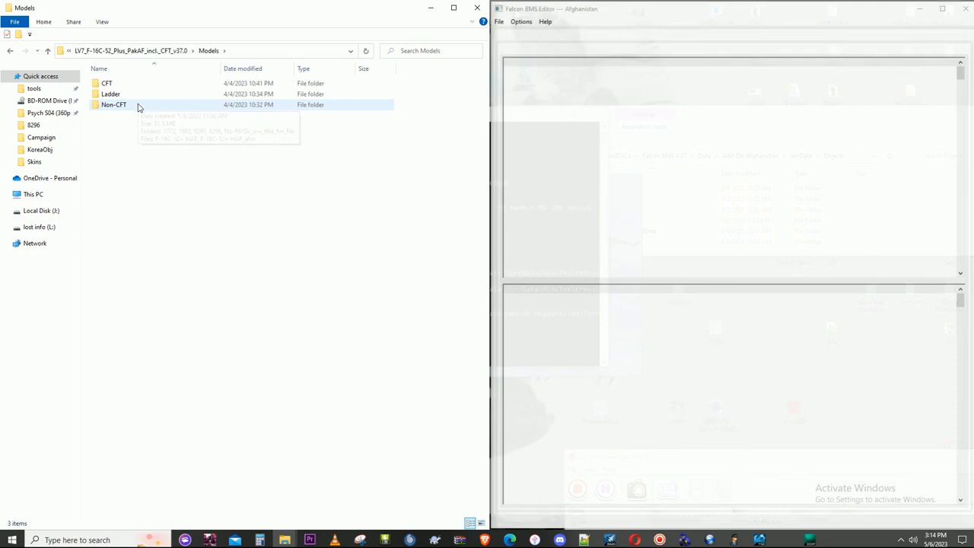
double_click(139, 105)
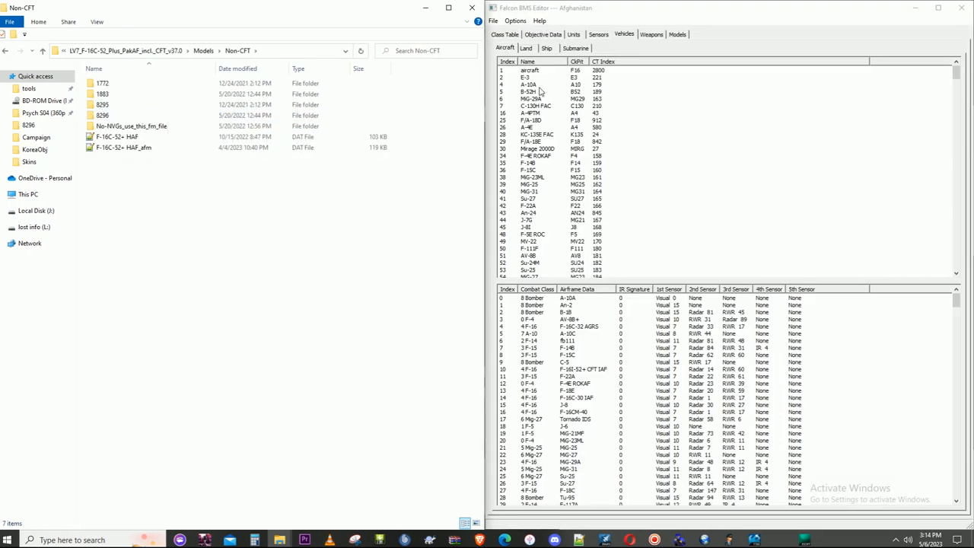
- Set the Normal graphics ID to 8295 in the A-10A's class table record and preview that model in 3D
double_click(538, 86)
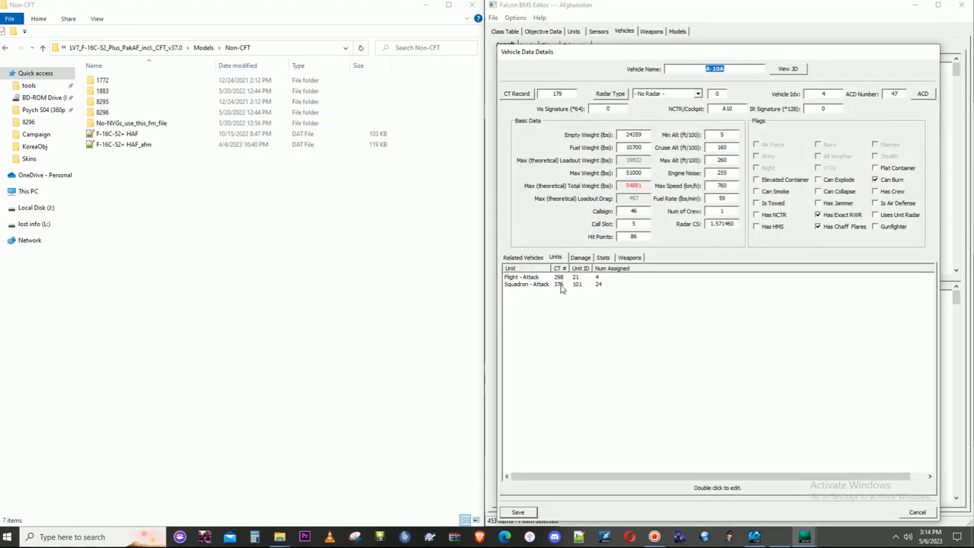
left_click(516, 96)
left_click(472, 347)
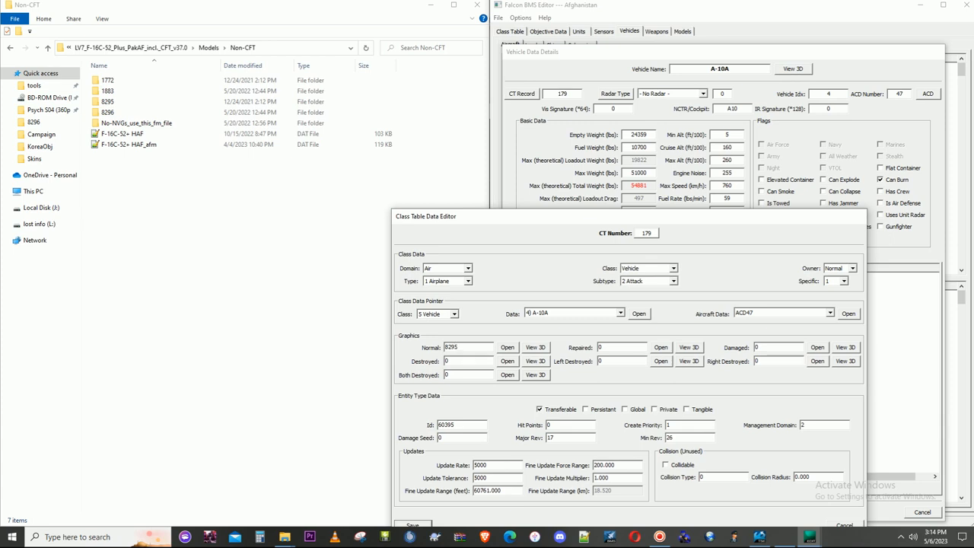
left_click(535, 346)
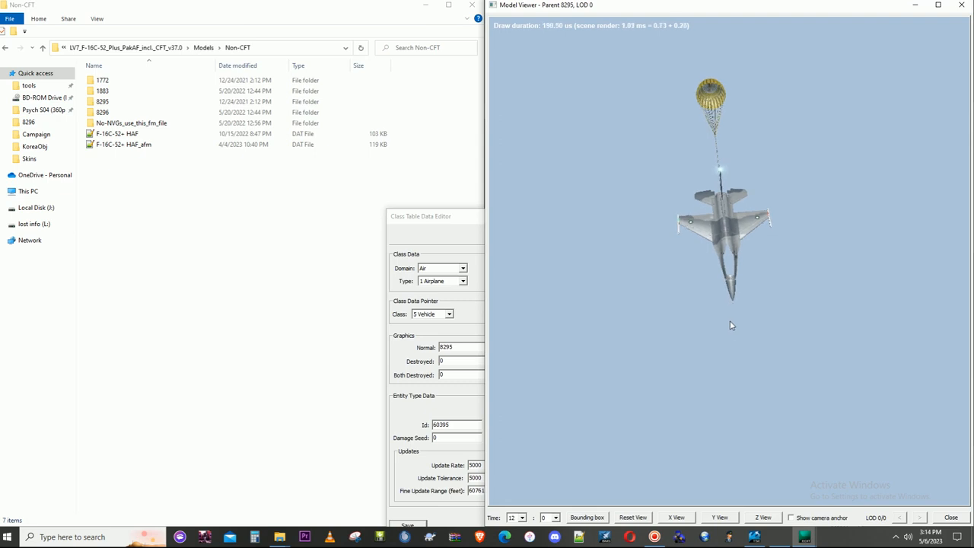
left_click(961, 4)
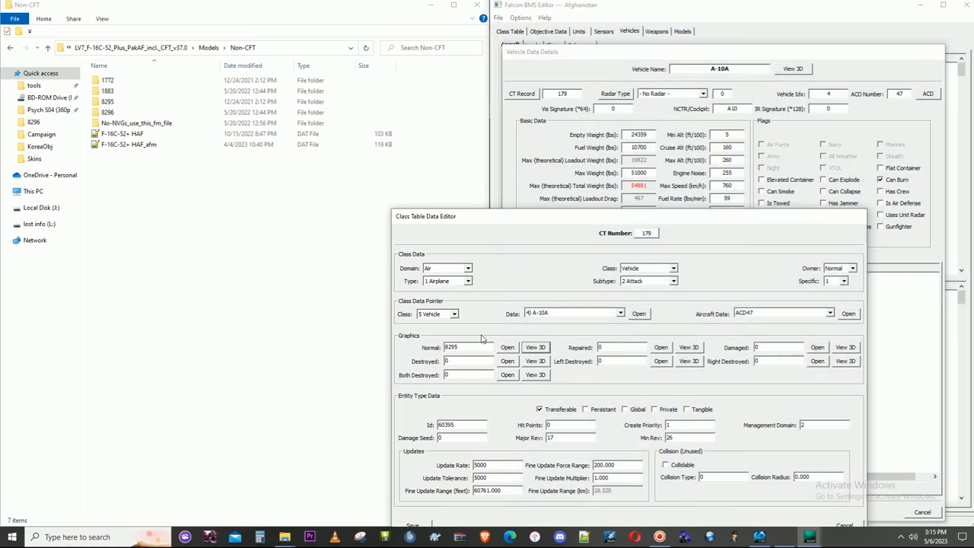
- Preview model 8296 in 3D through the A-10A's Normal graphics ID, and leave the A-10A records discarding the changes
left_click(467, 346)
left_click(535, 347)
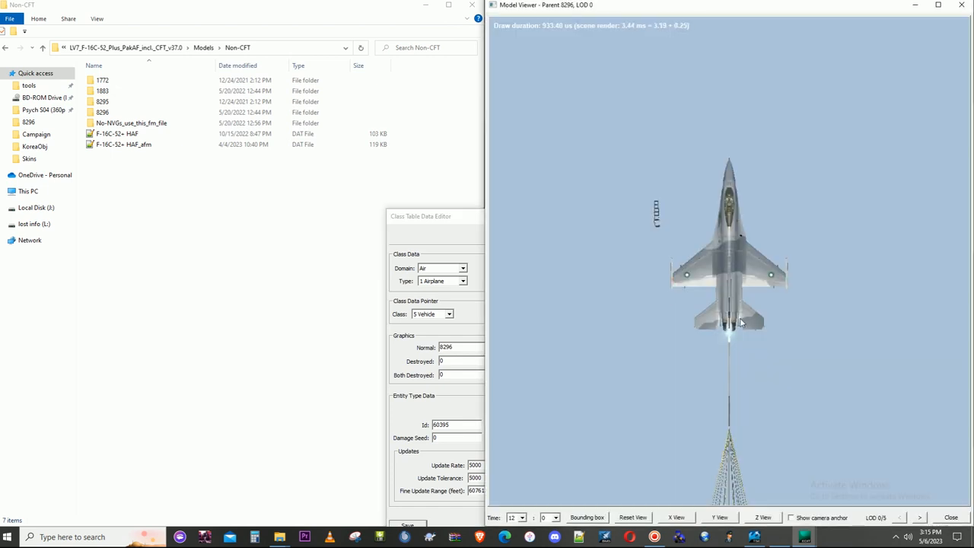
left_click_drag(786, 270, 739, 320)
scroll(739, 320, "up", 8)
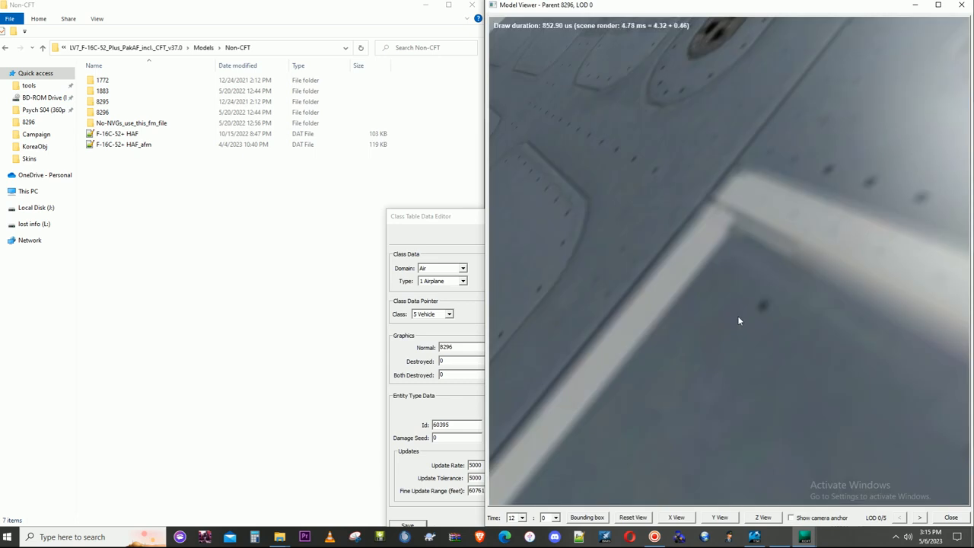
scroll(738, 320, "down", 10)
scroll(738, 316, "down", 5)
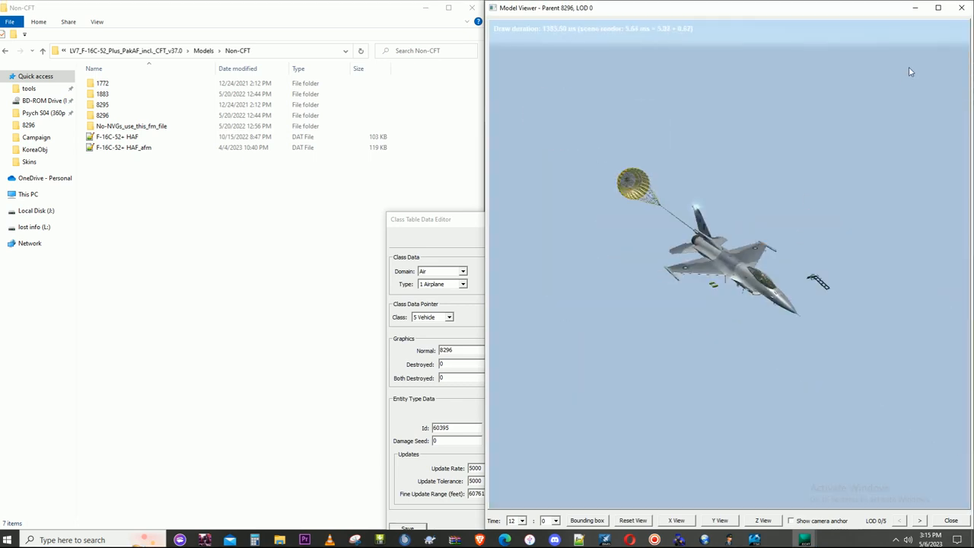
left_click(960, 7)
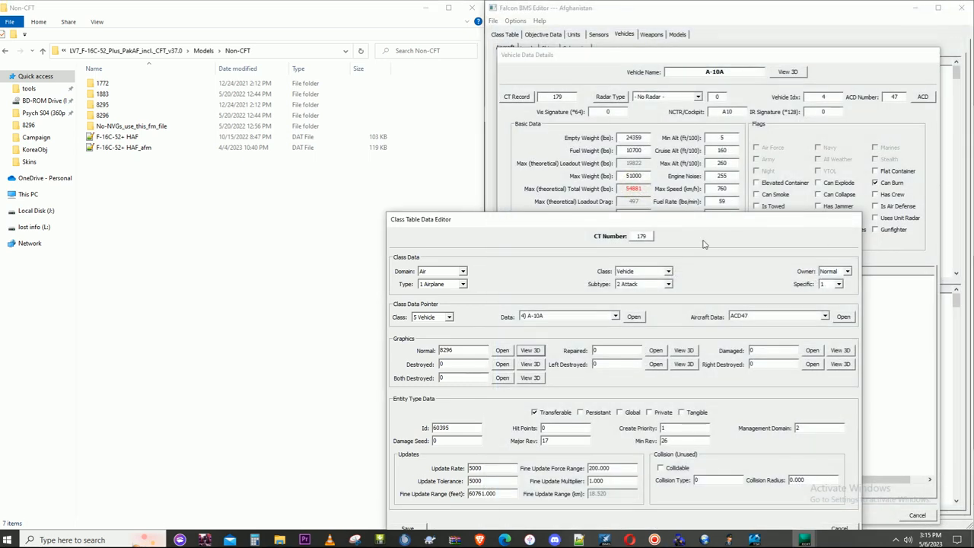
left_click_drag(704, 227, 709, 127)
left_click(843, 428)
left_click(504, 302)
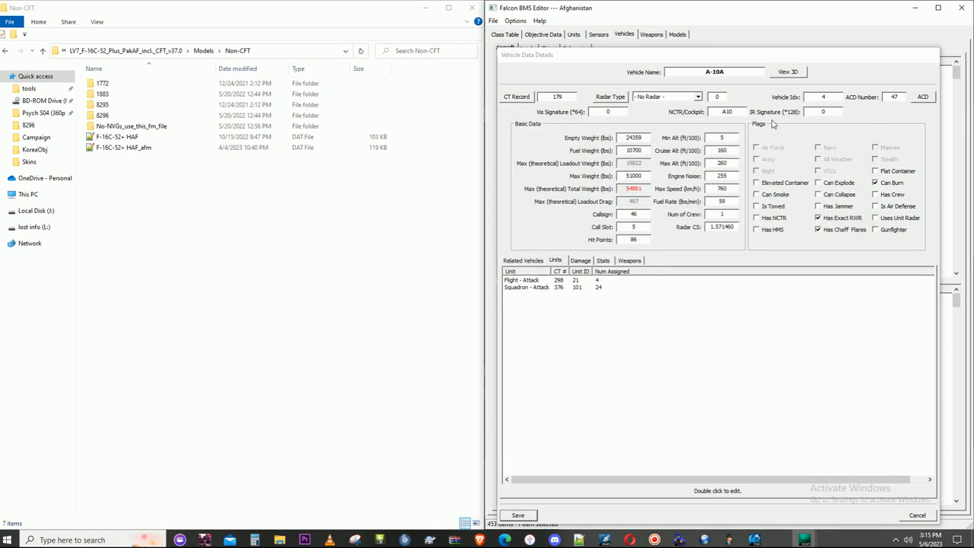
left_click(918, 515)
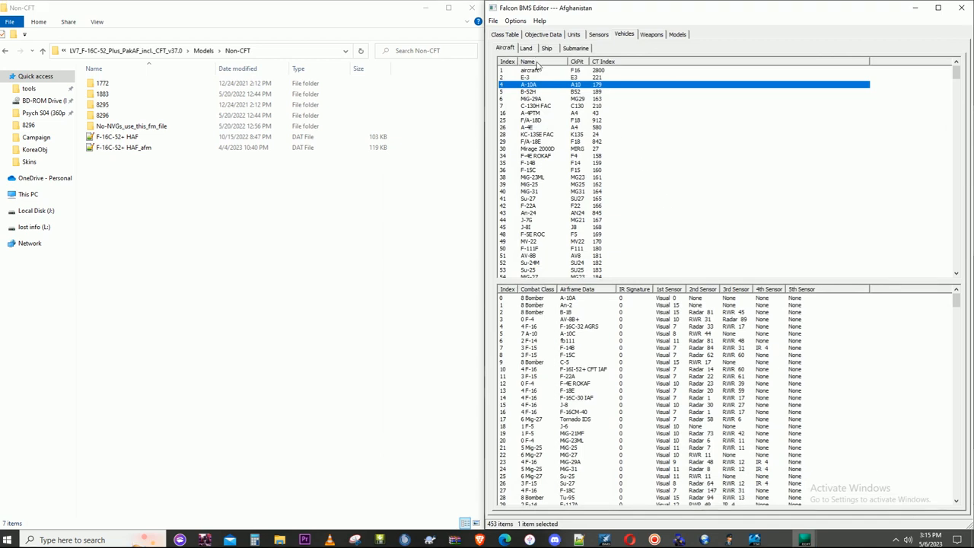
- Sort the aircraft list by name and locate the F-16C-52+ CFT and F-16C-52+ EAF entries
left_click(536, 64)
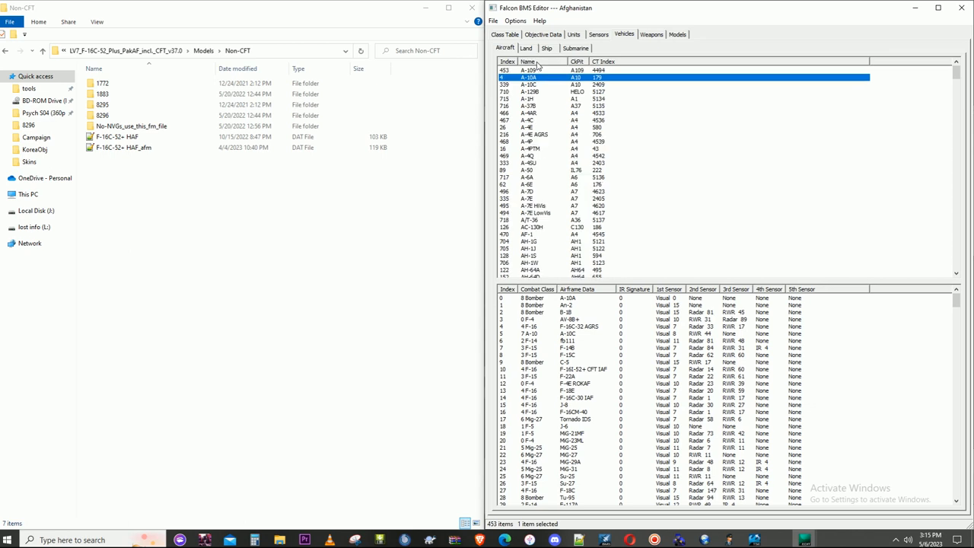
scroll(589, 194, "down", 15)
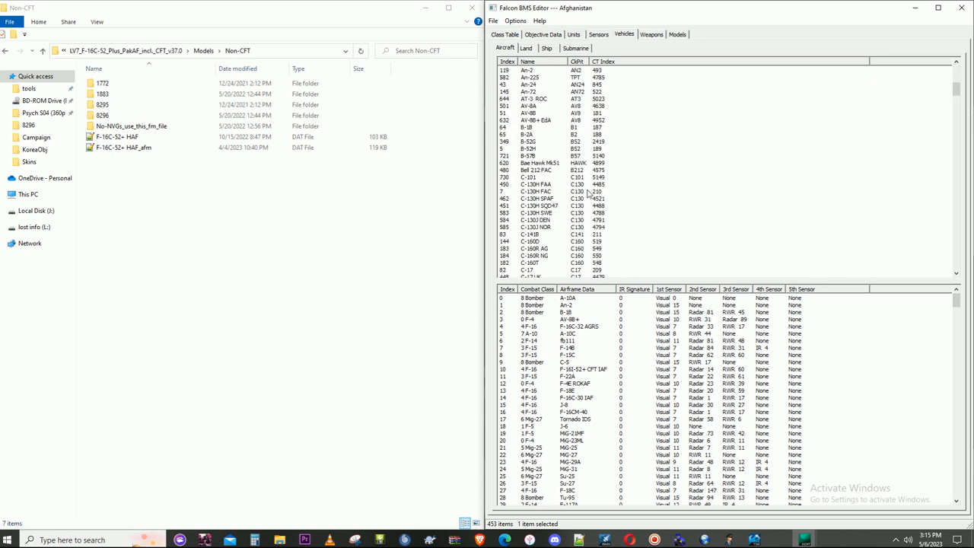
scroll(589, 194, "down", 20)
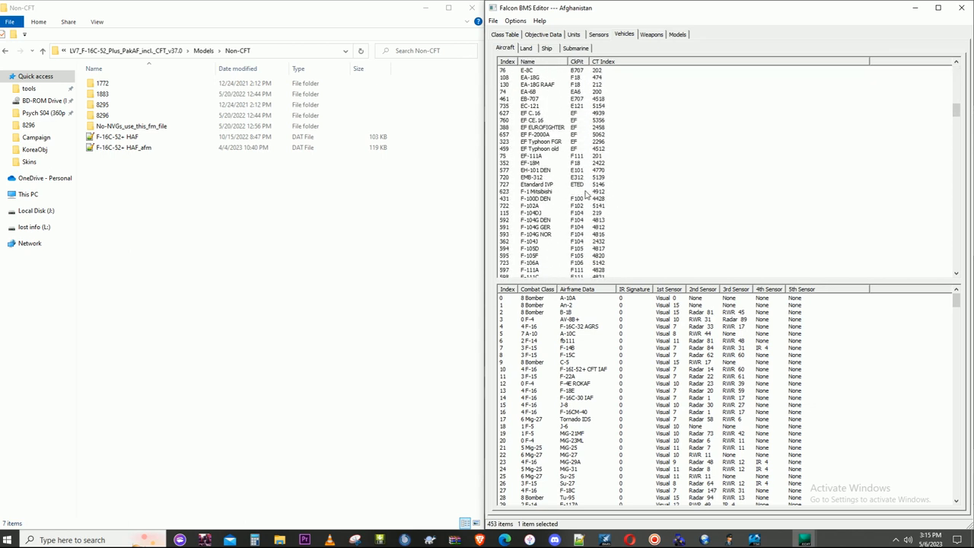
left_click(938, 7)
scroll(74, 157, "down", 6)
scroll(75, 157, "down", 6)
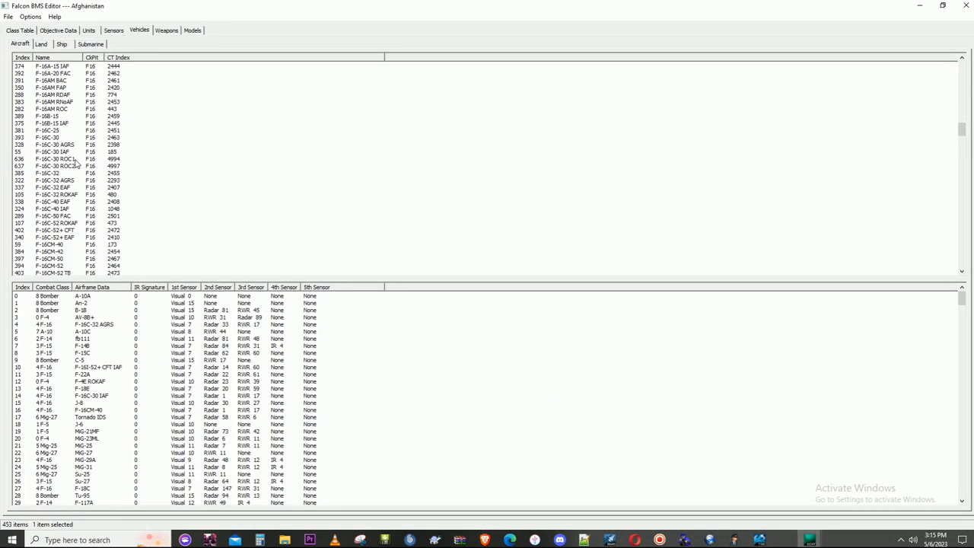
left_click(73, 230)
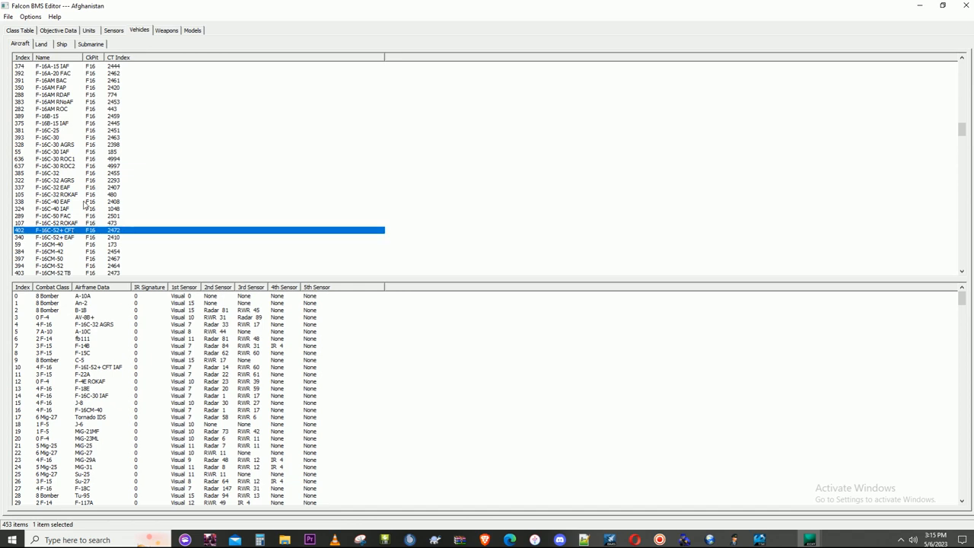
scroll(84, 204, "down", 1)
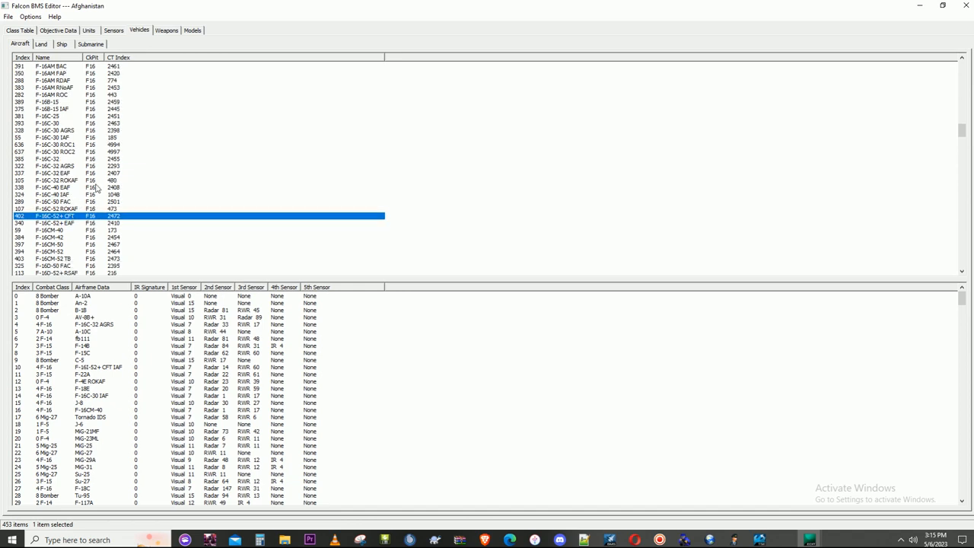
left_click(73, 223)
scroll(84, 209, "down", 1)
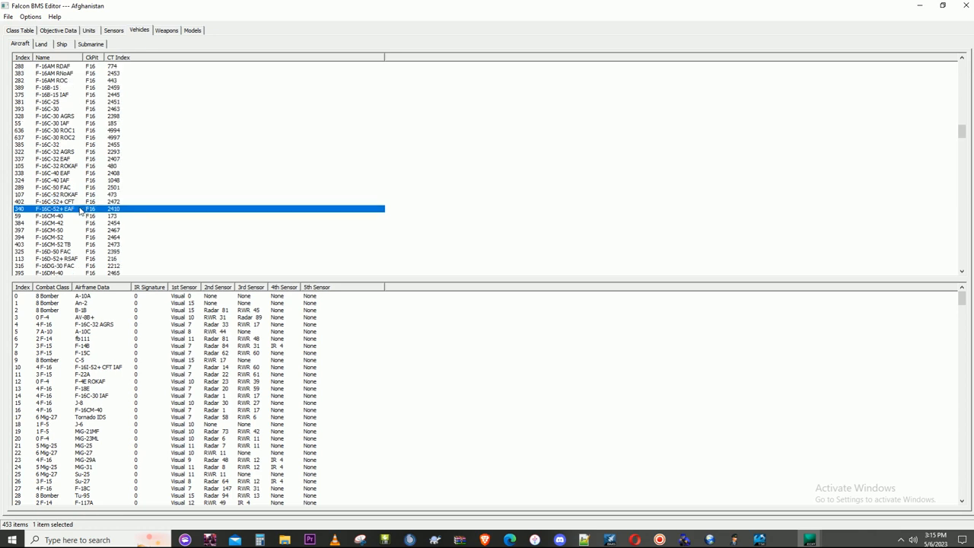
- Preview the F-16C-52+ EAF's current model in 3D from its vehicle details, and leave the details without saving
double_click(84, 209)
left_click(783, 74)
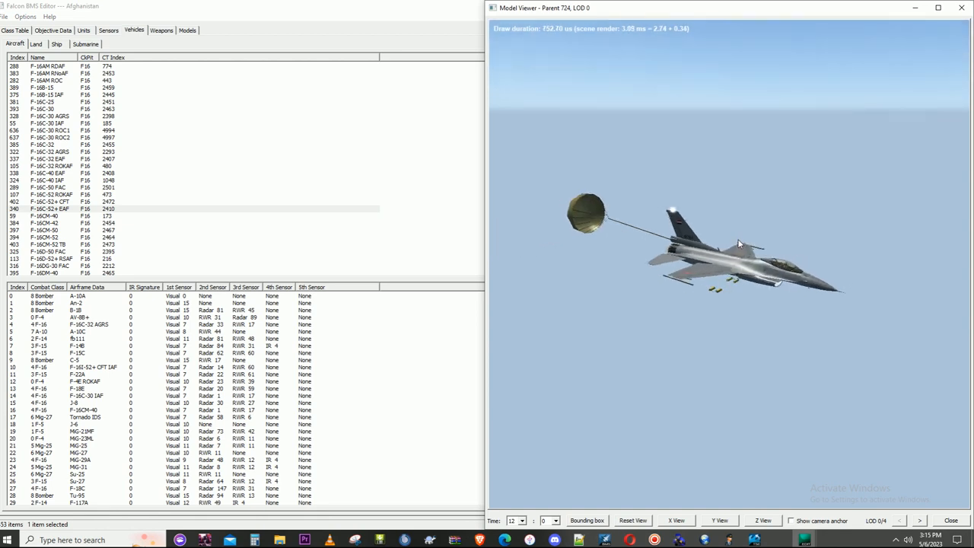
left_click(961, 8)
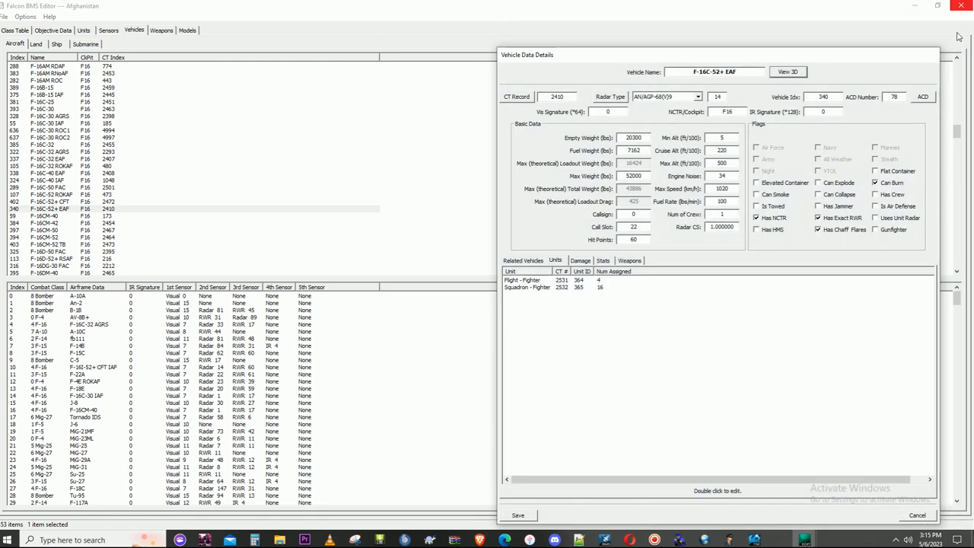
left_click(917, 512)
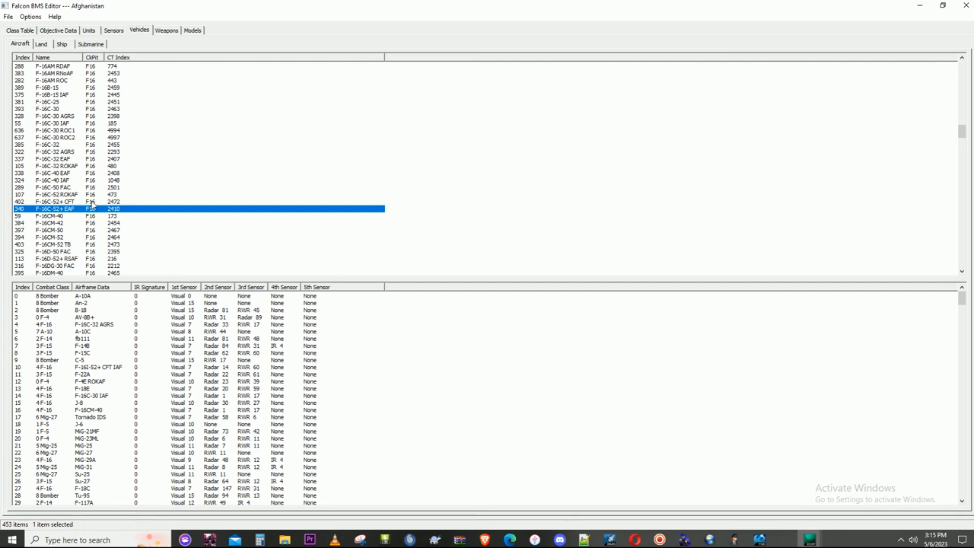
- Preview the F-16C-52+ CFT's current model in 3D from its vehicle details, and leave the details without saving
double_click(78, 201)
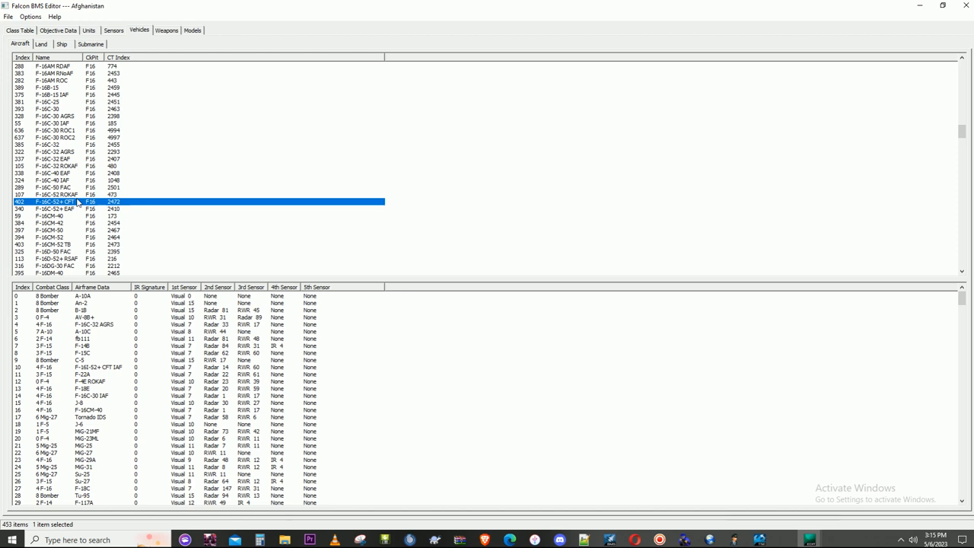
left_click(796, 73)
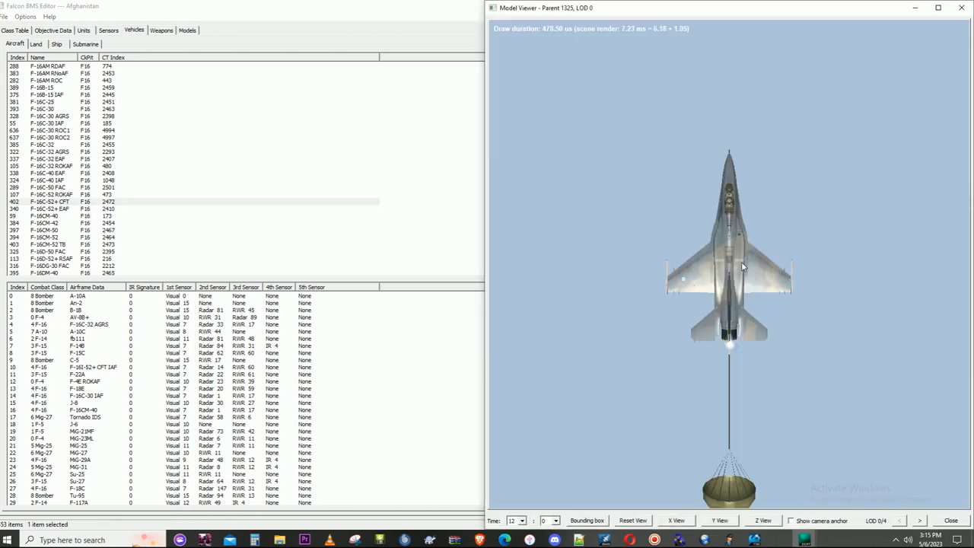
left_click_drag(742, 266, 797, 240)
left_click(961, 10)
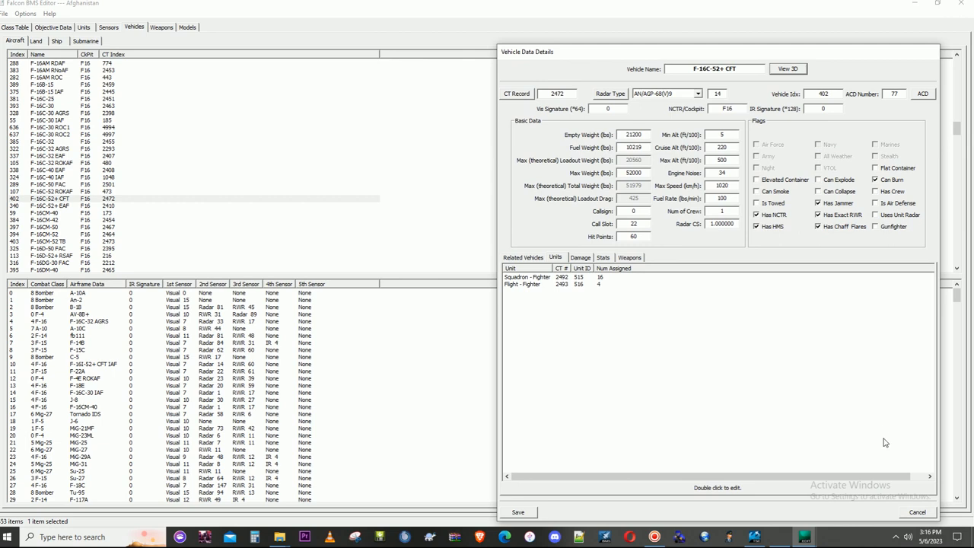
left_click(917, 512)
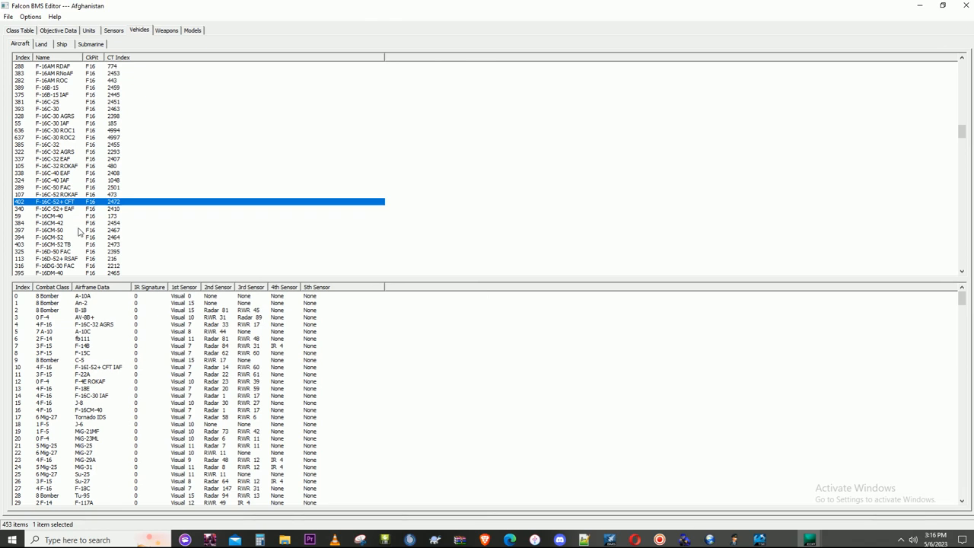
- Arrange the editor window beside the Non-CFT folder window and select the F-16C-52+ EAF aircraft entry
scroll(82, 238, "down", 1)
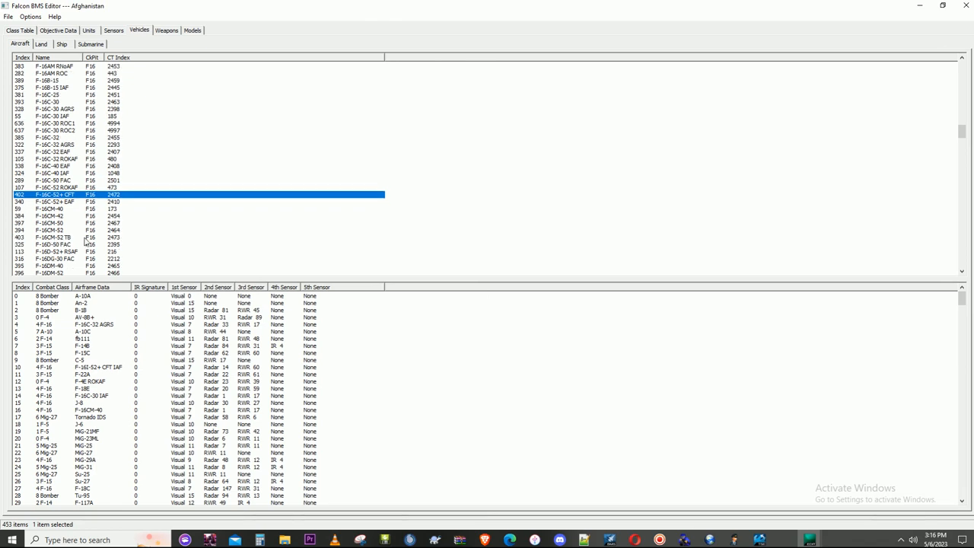
scroll(85, 242, "down", 5)
scroll(85, 242, "up", 4)
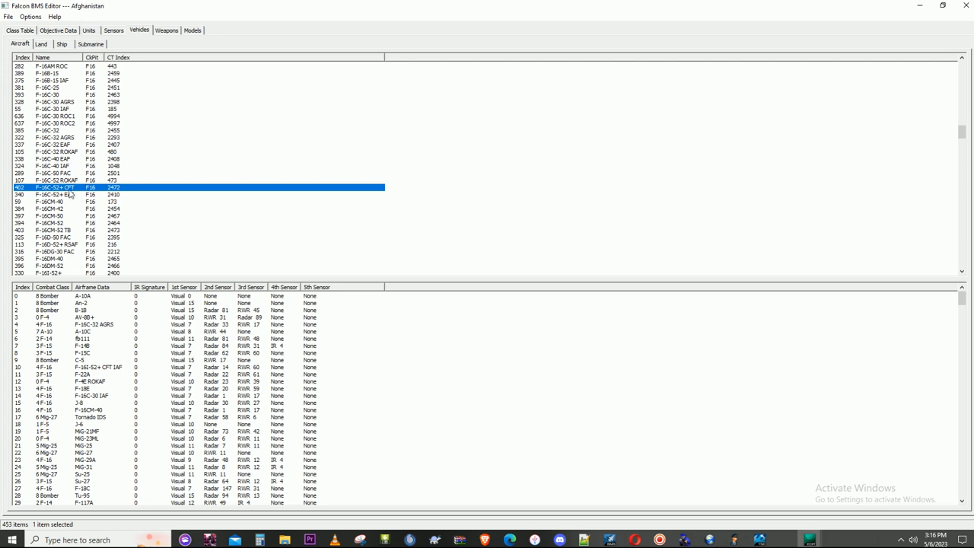
left_click_drag(186, 11, 475, 122)
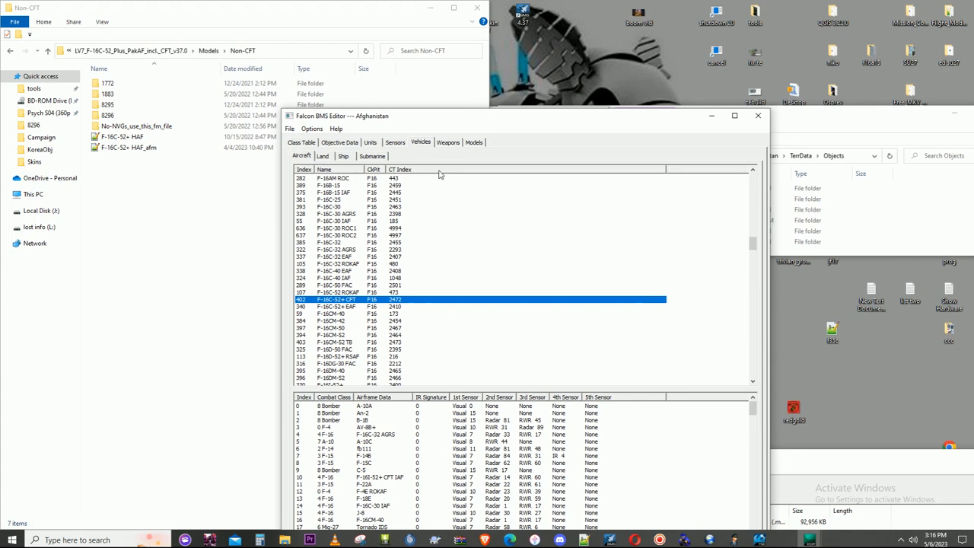
left_click(347, 308)
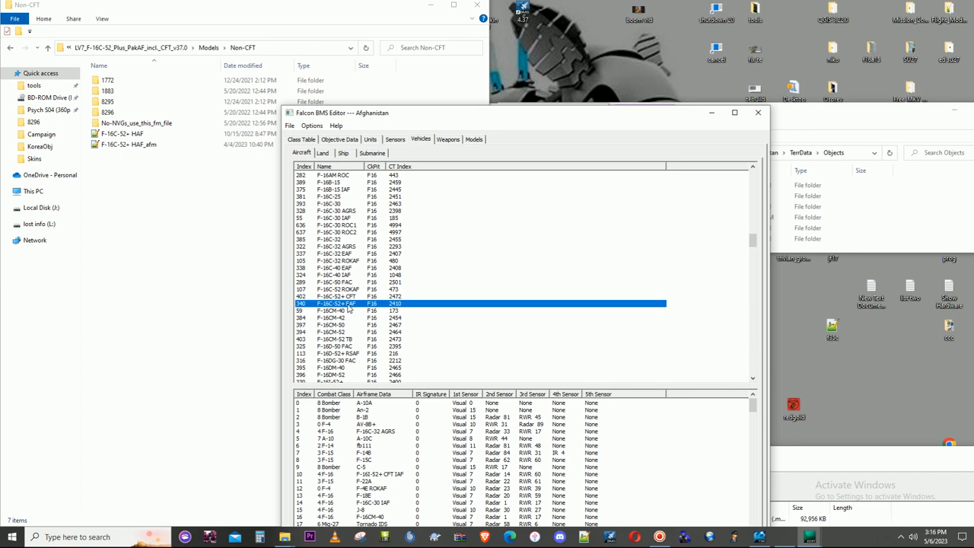
left_click_drag(578, 112, 973, 222)
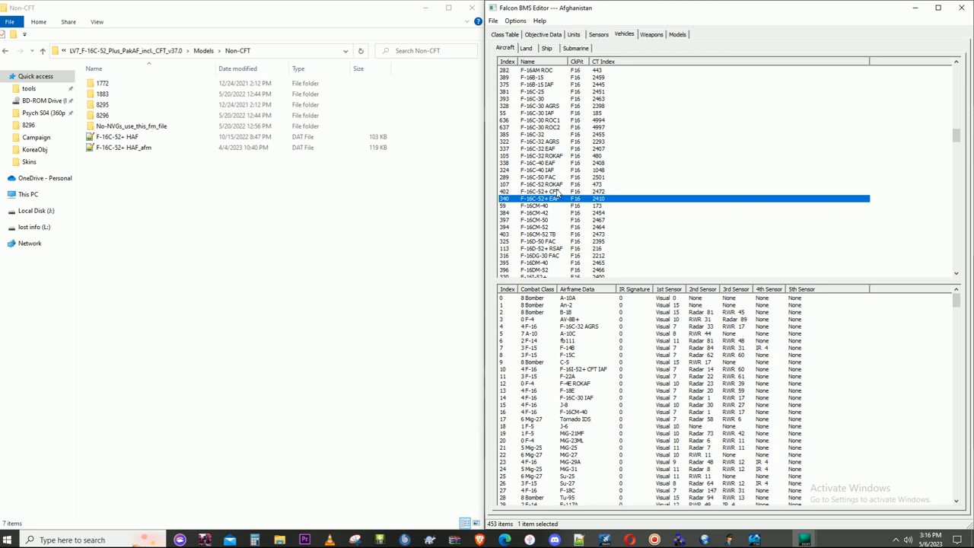
- Add a copy of the F-16C-52+ EAF aircraft, duplicating its associated class table entry as well
scroll(574, 226, "down", 1)
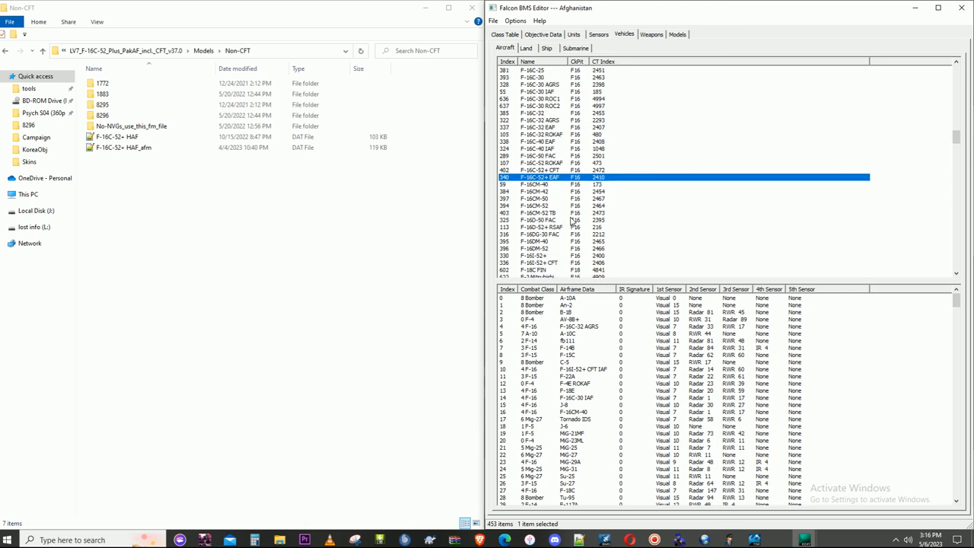
right_click(543, 181)
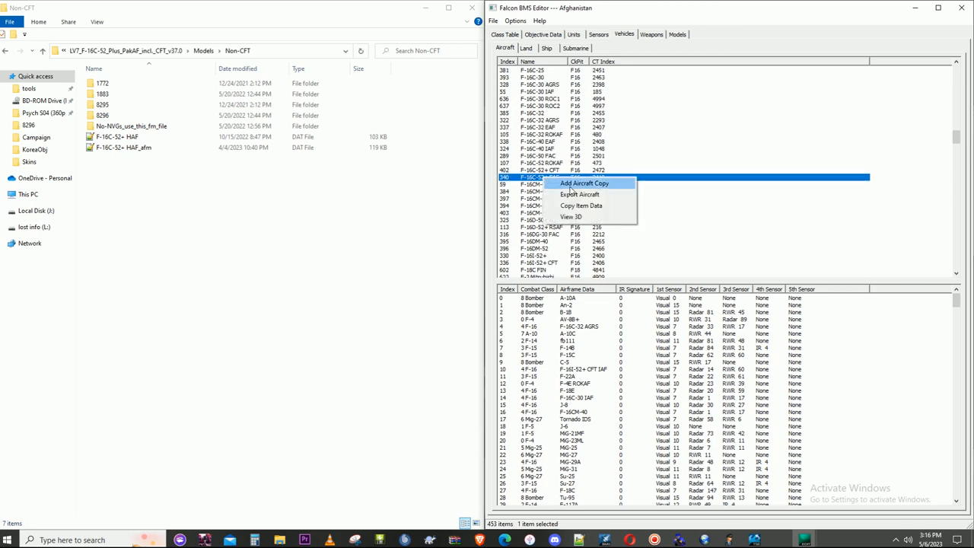
left_click(584, 183)
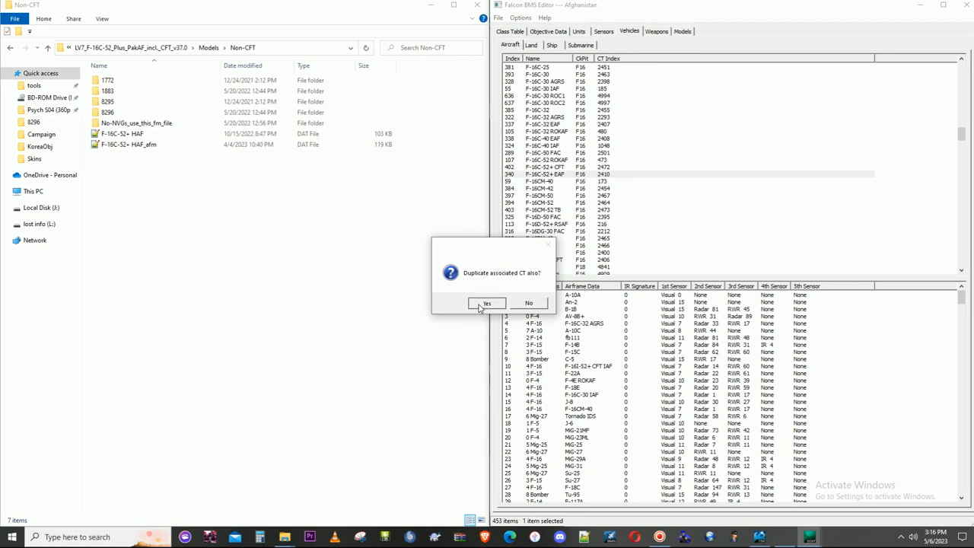
left_click(484, 303)
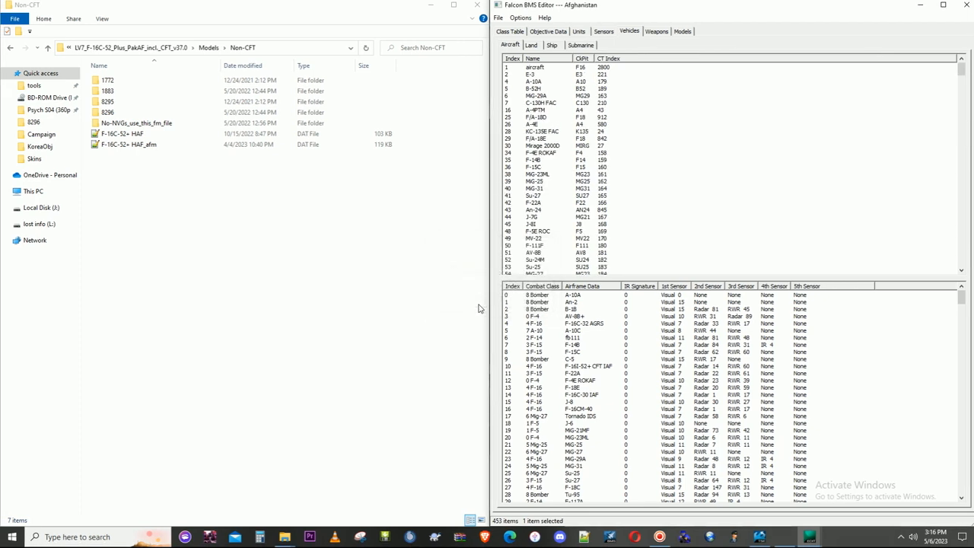
- Rename the copied F-16C-52+ EAF aircraft as F-16C-52+PAK and save its vehicle details
double_click(551, 71)
left_click(687, 72)
key("Delete")
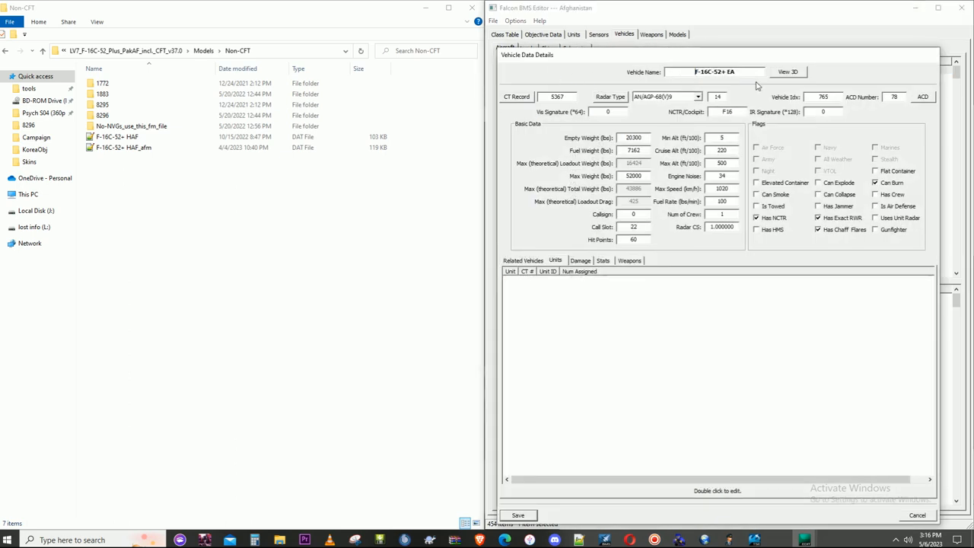
left_click_drag(728, 71, 748, 73)
key("BackSpace")
type("PAK")
left_click(519, 515)
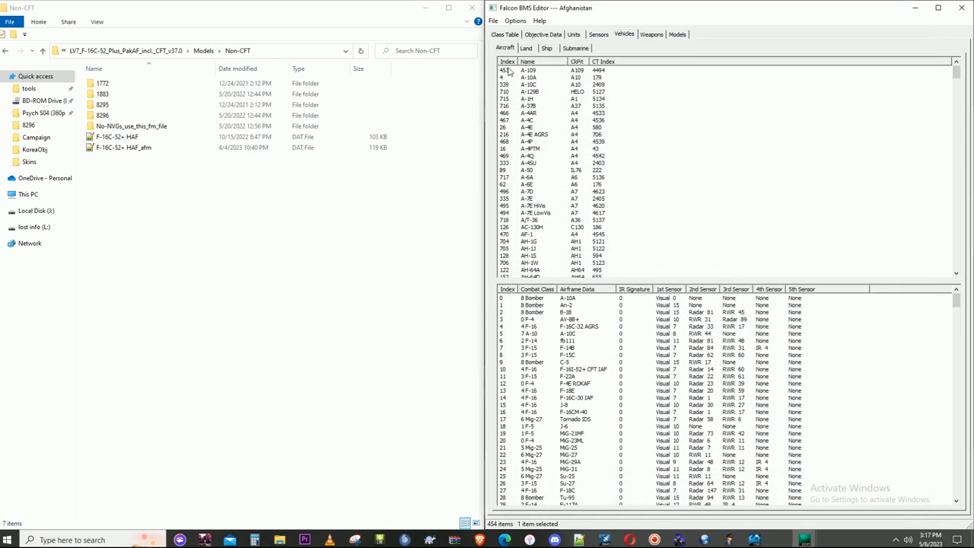
- Sort the aircraft list by descending index, open the F-16C-52+PAK details, and check its class table record without changing it
left_click(507, 62)
left_click(507, 62)
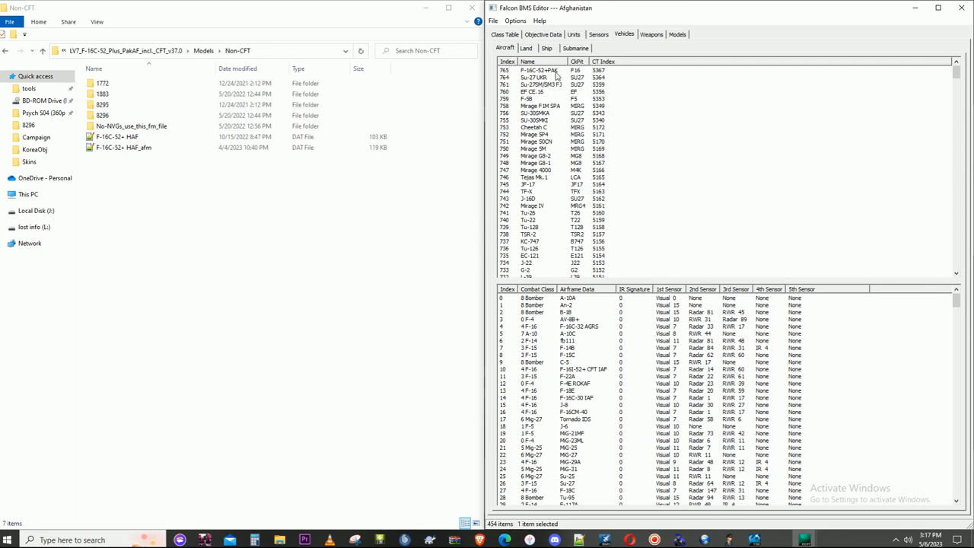
left_click(556, 72)
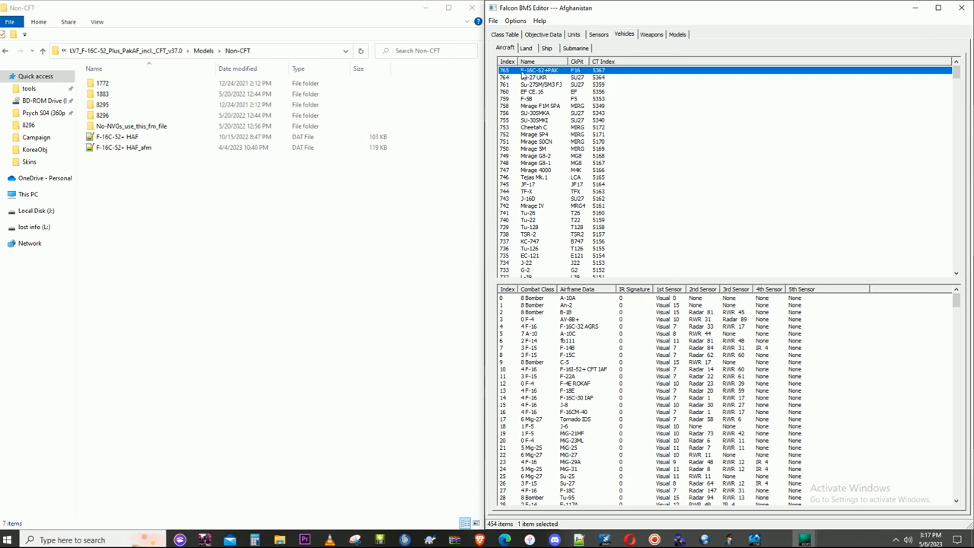
double_click(545, 74)
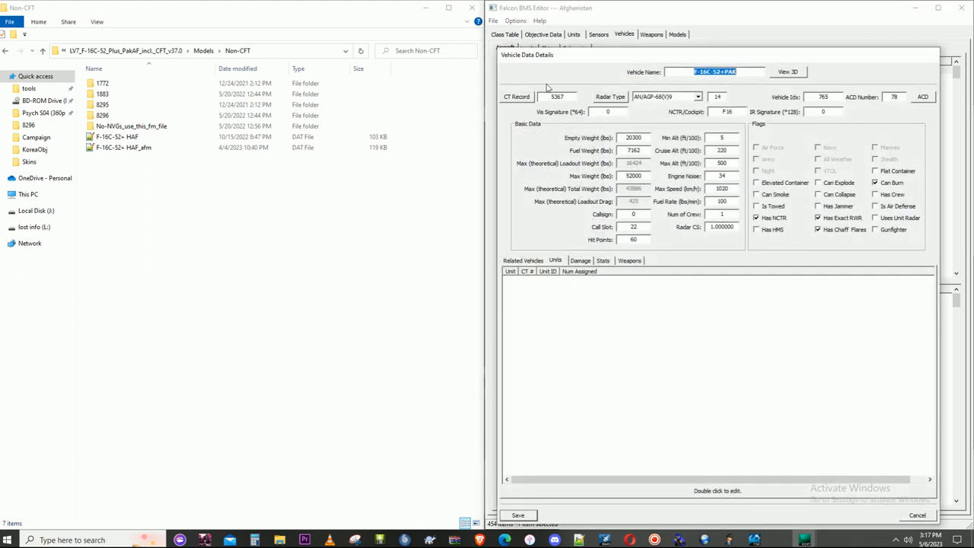
left_click(517, 96)
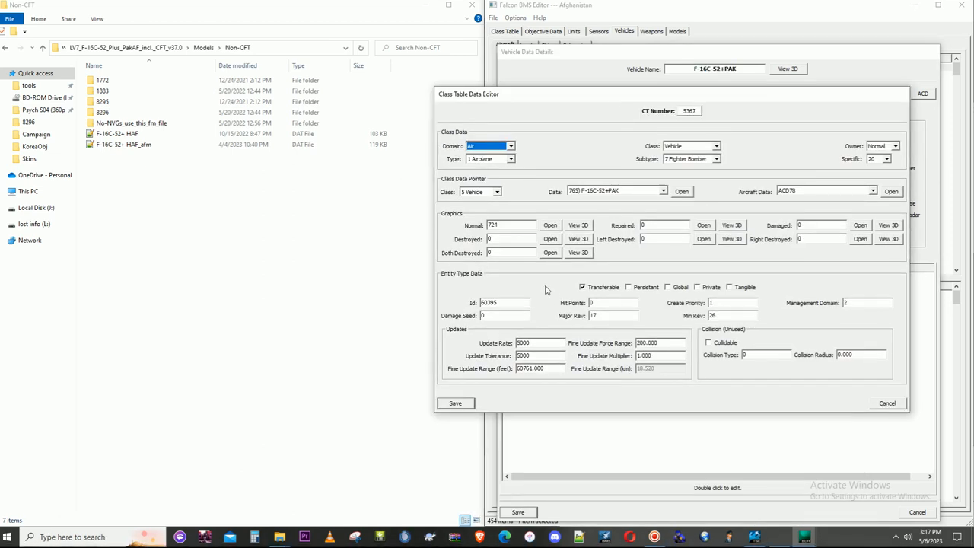
left_click(887, 403)
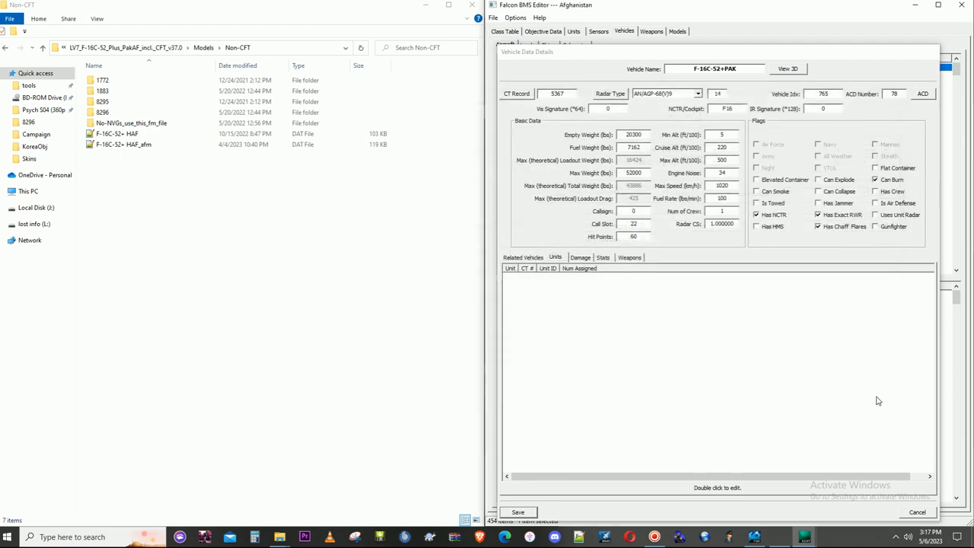
- Set the Normal graphics ID to 8296 in F-16C-52+PAK's class table record, checking the model in 3D before saving the record and vehicle details
left_click(525, 99)
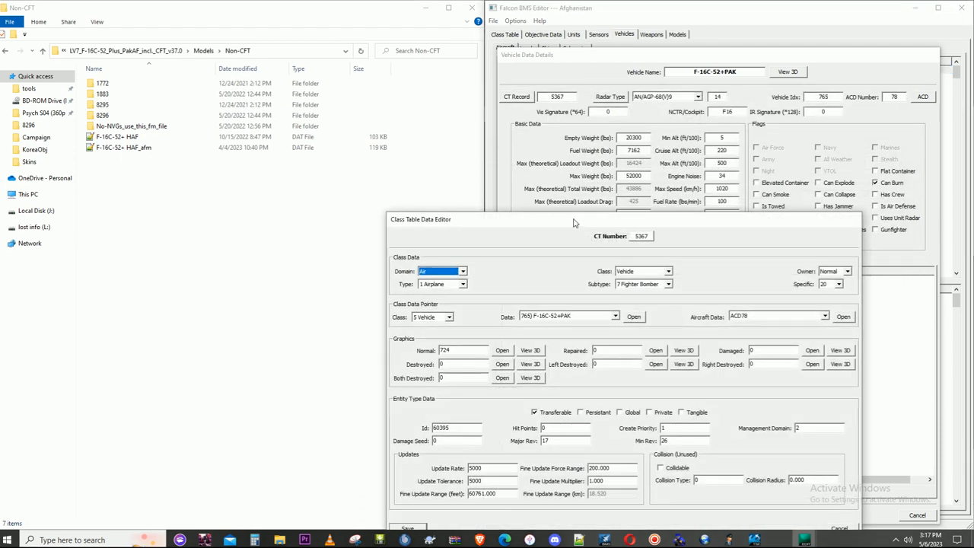
left_click_drag(575, 223, 720, 79)
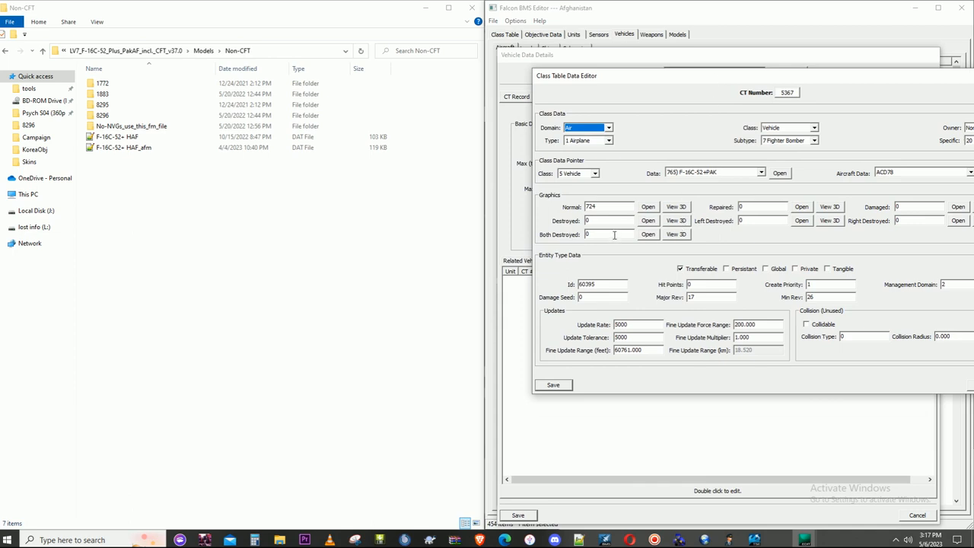
left_click_drag(609, 204, 566, 207)
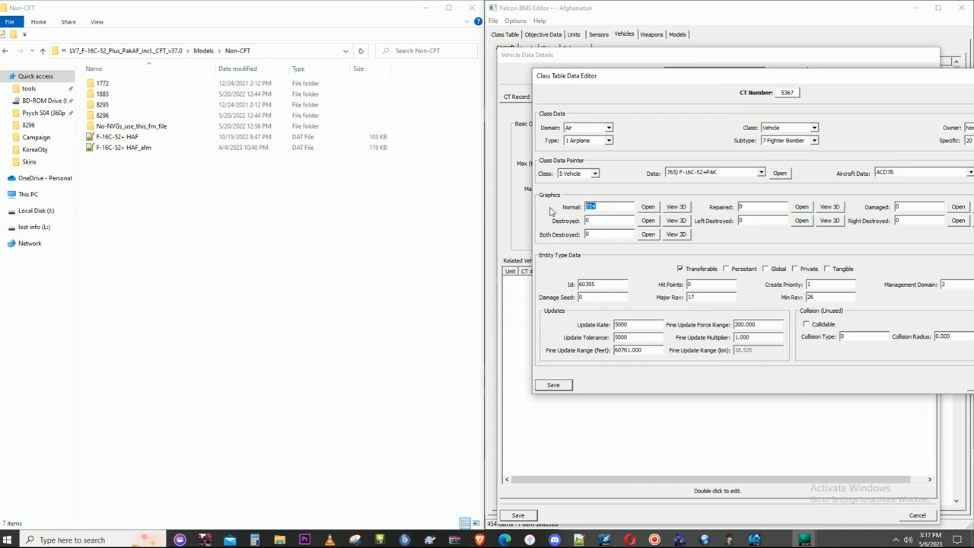
type("8296")
left_click(678, 211)
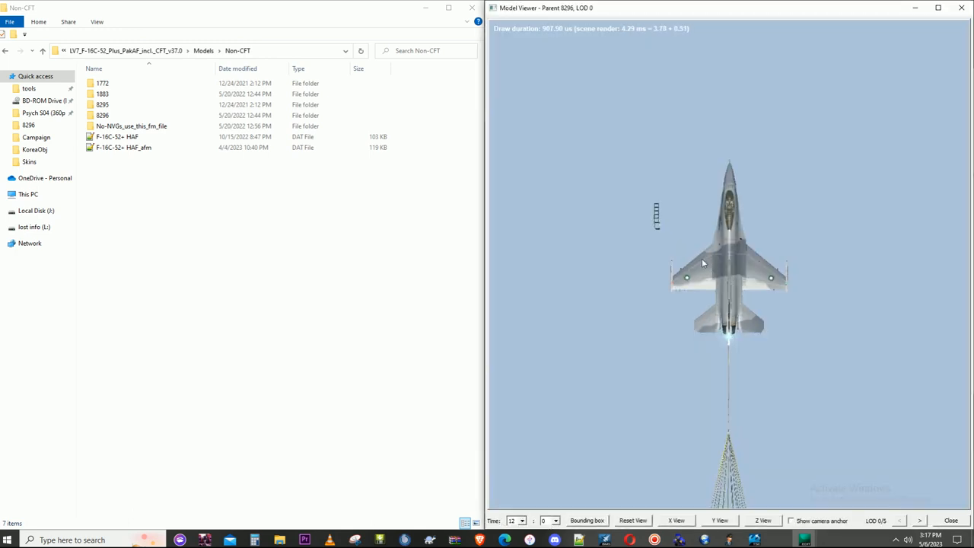
left_click_drag(701, 258, 698, 279)
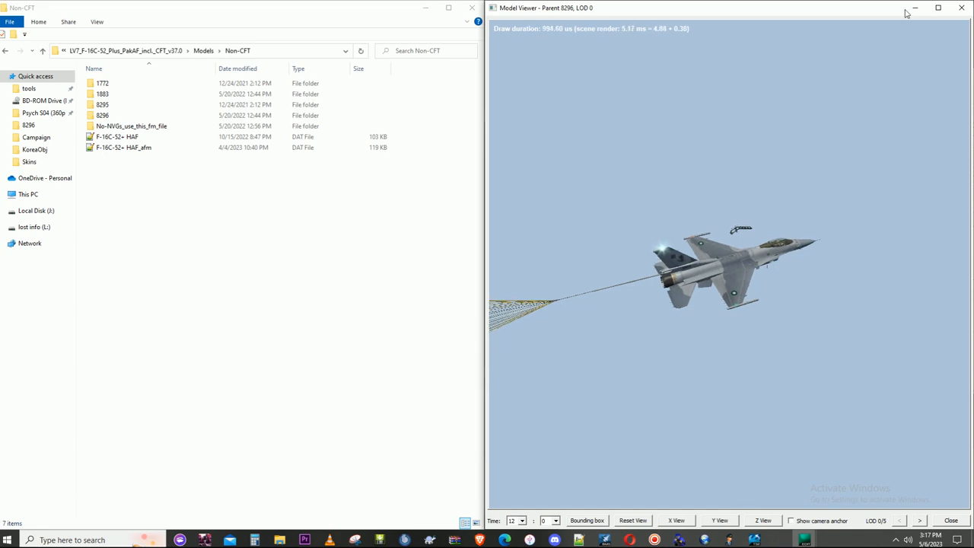
left_click(961, 8)
left_click(559, 382)
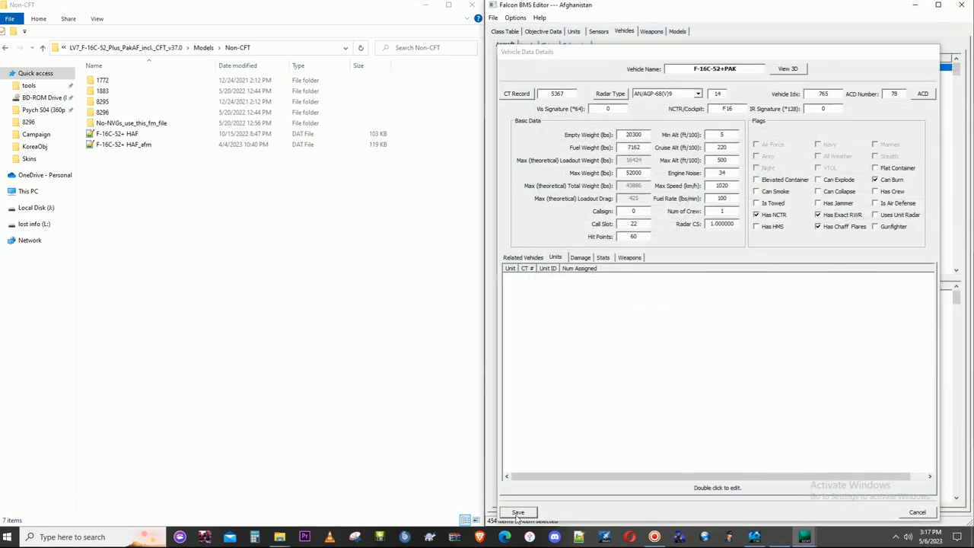
left_click(518, 512)
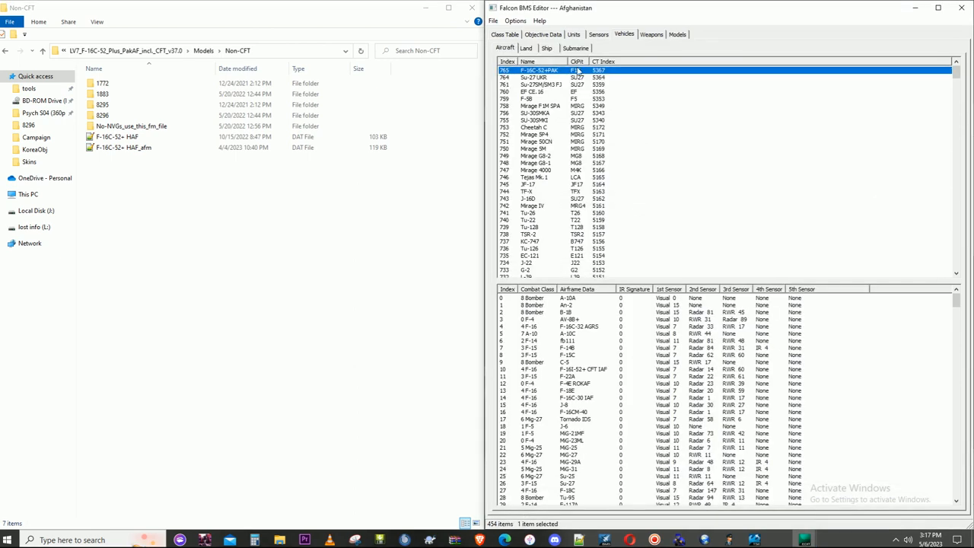
- Add a copy of the F-16C-52+ EAF fighter flight unit, duplicating its associated class table entry as well
left_click(574, 34)
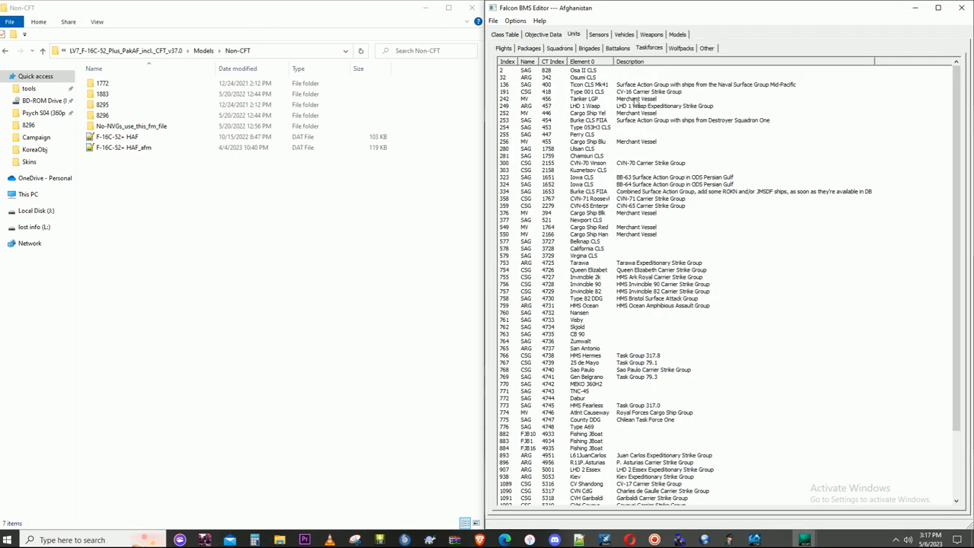
left_click(502, 48)
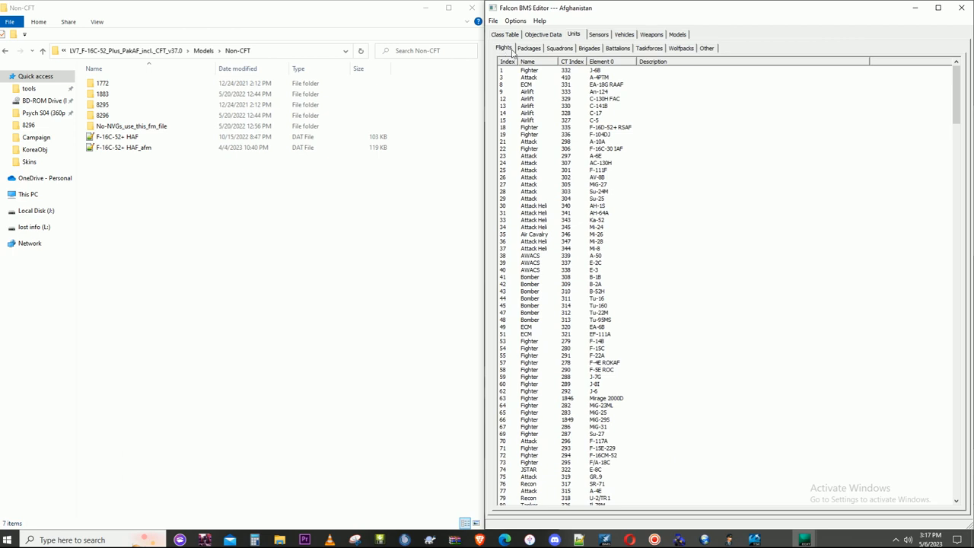
left_click(531, 67)
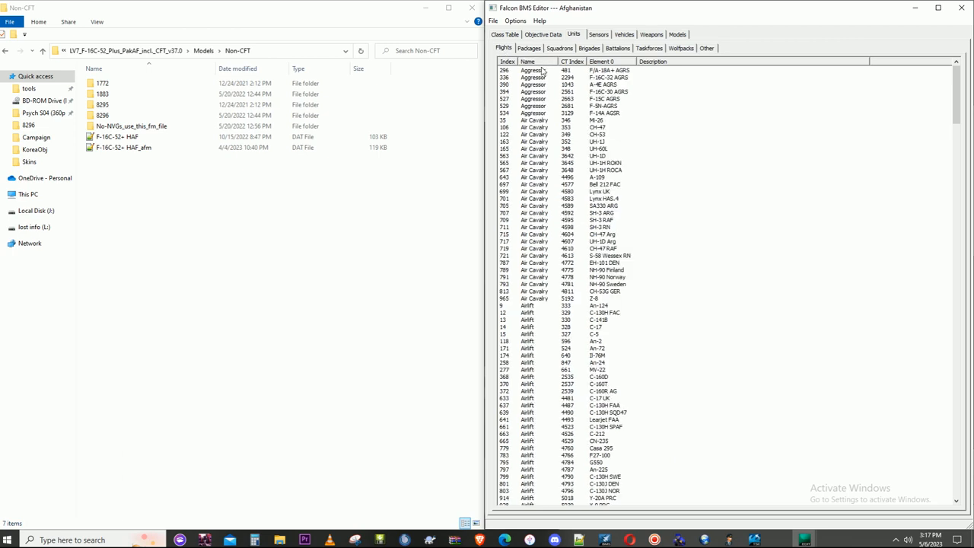
left_click(604, 63)
left_click_drag(957, 112, 957, 216)
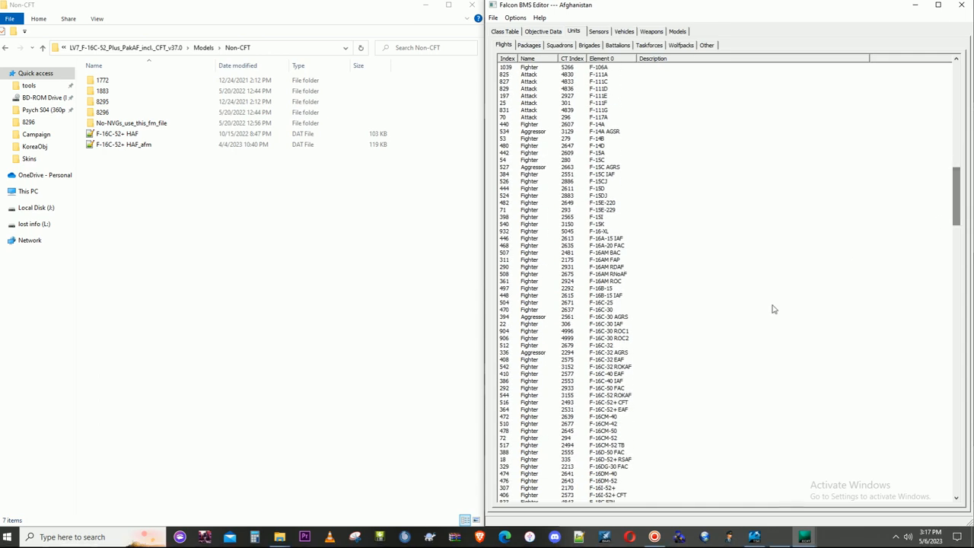
left_click(618, 412)
right_click(623, 411)
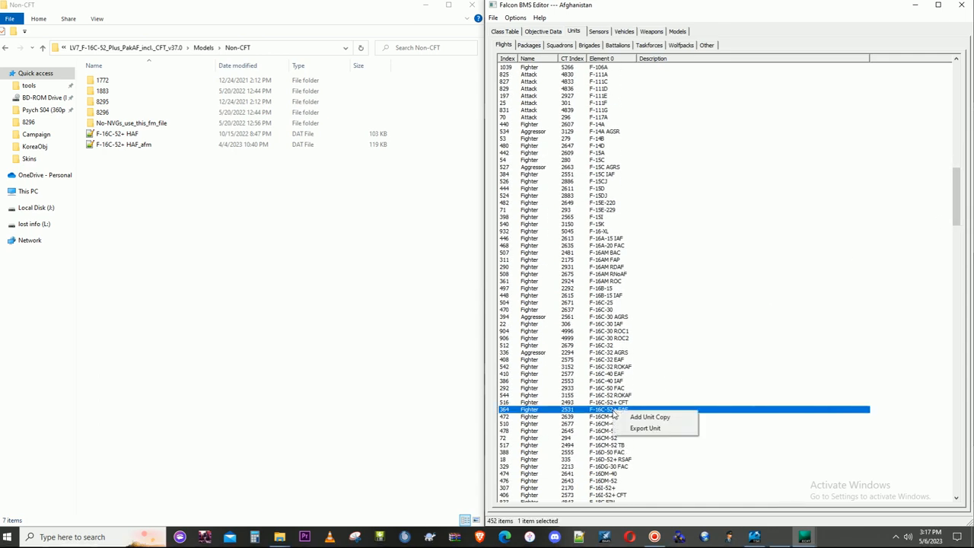
left_click(639, 417)
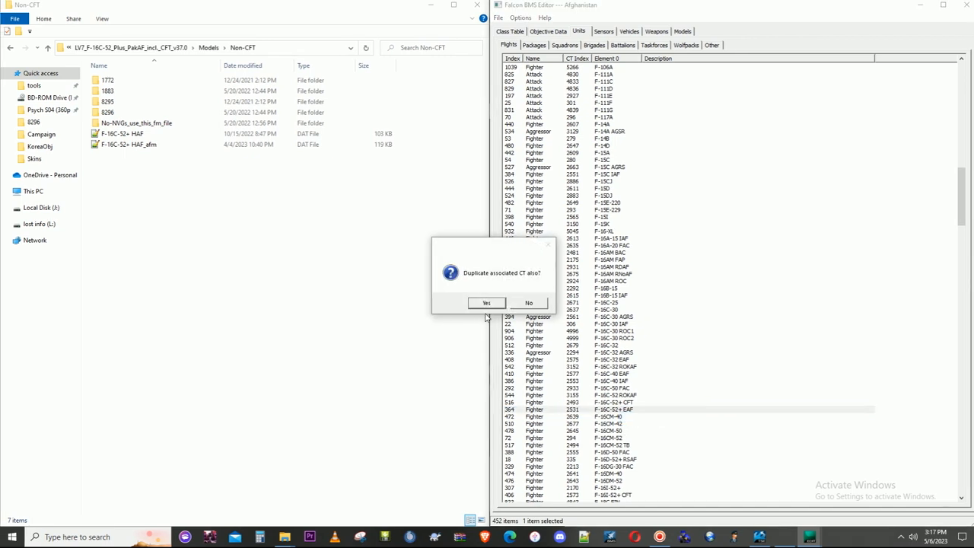
left_click(491, 305)
- Sort the flight units by descending index and open the unit data of the newly copied F-16C-52+ EAF fighter flight
left_click(507, 59)
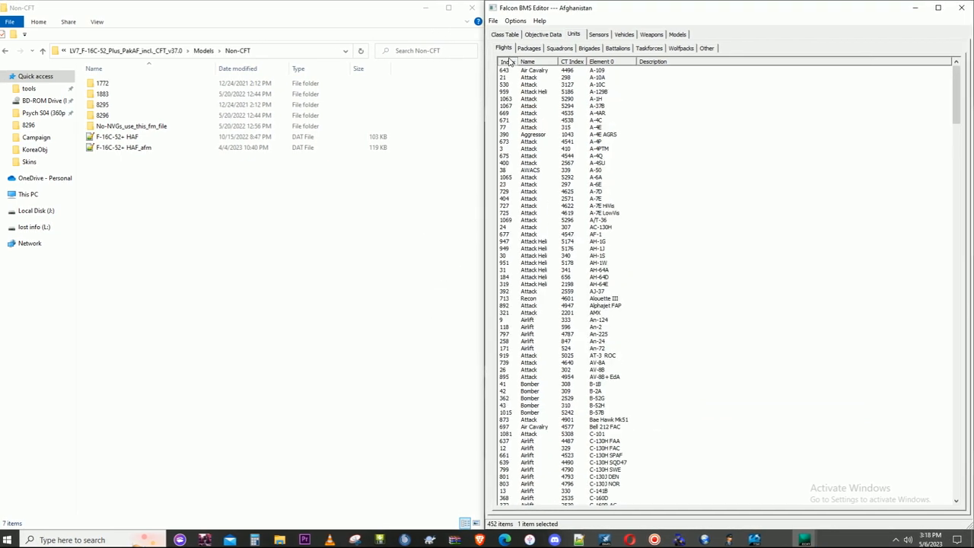
double_click(609, 70)
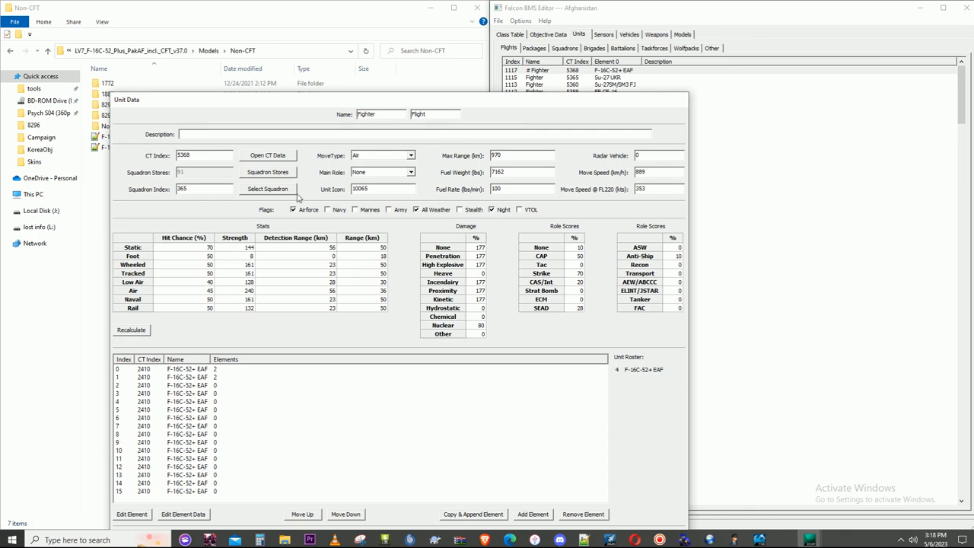
left_click_drag(305, 99, 384, 31)
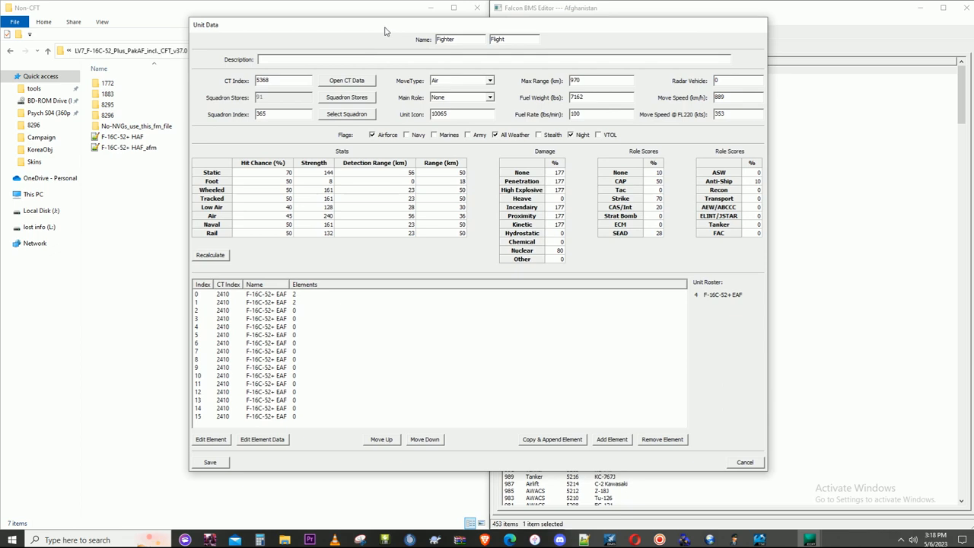
- Reassign elements 0 and 1 of the copied flight to the F-16C-52+PAK aircraft, CT index 5367
left_click(281, 294)
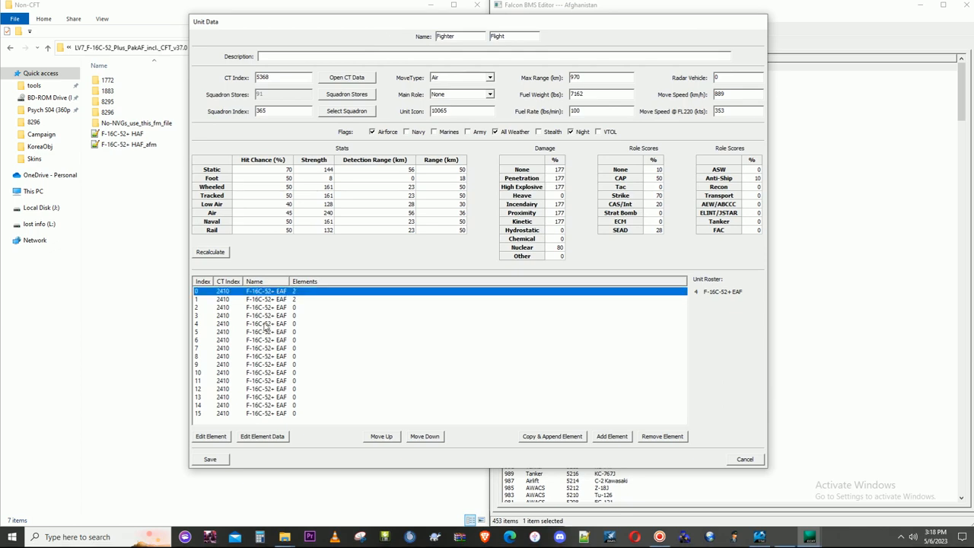
left_click(212, 437)
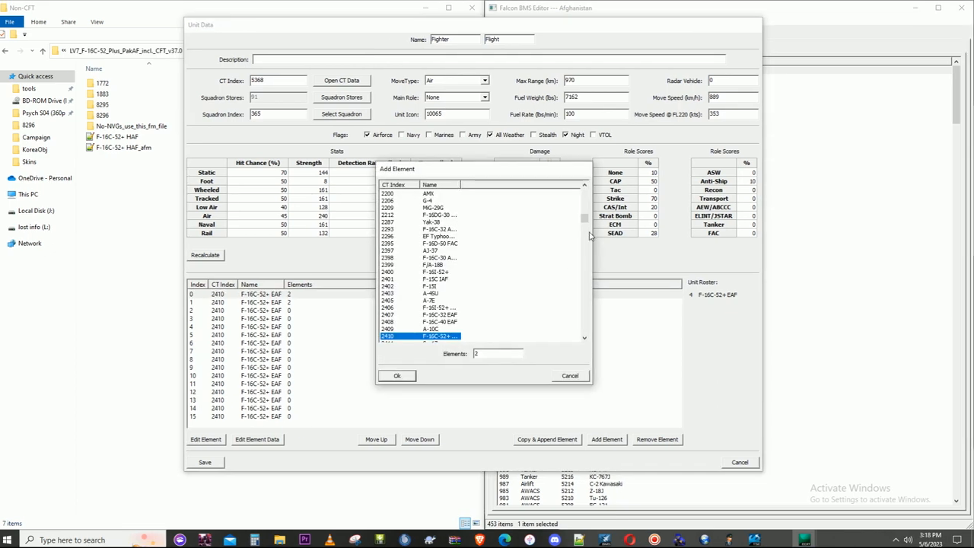
left_click_drag(585, 219, 587, 329)
left_click(436, 336)
left_click(416, 373)
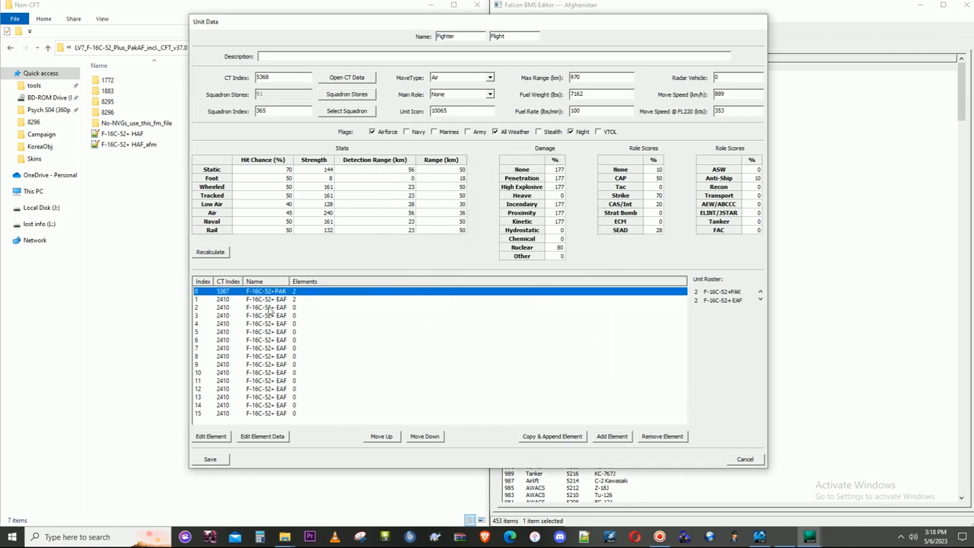
left_click(270, 299)
left_click(211, 436)
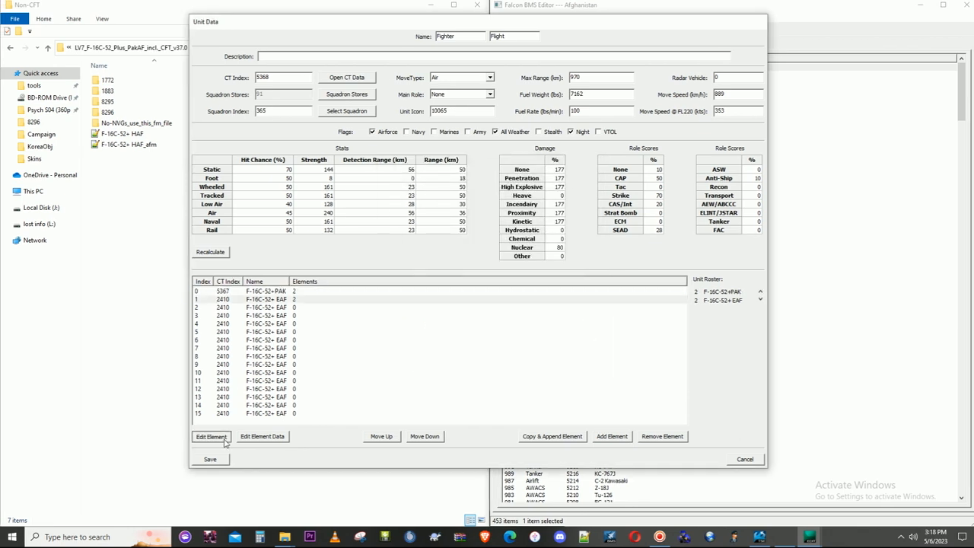
left_click_drag(584, 221, 586, 326)
left_click(445, 336)
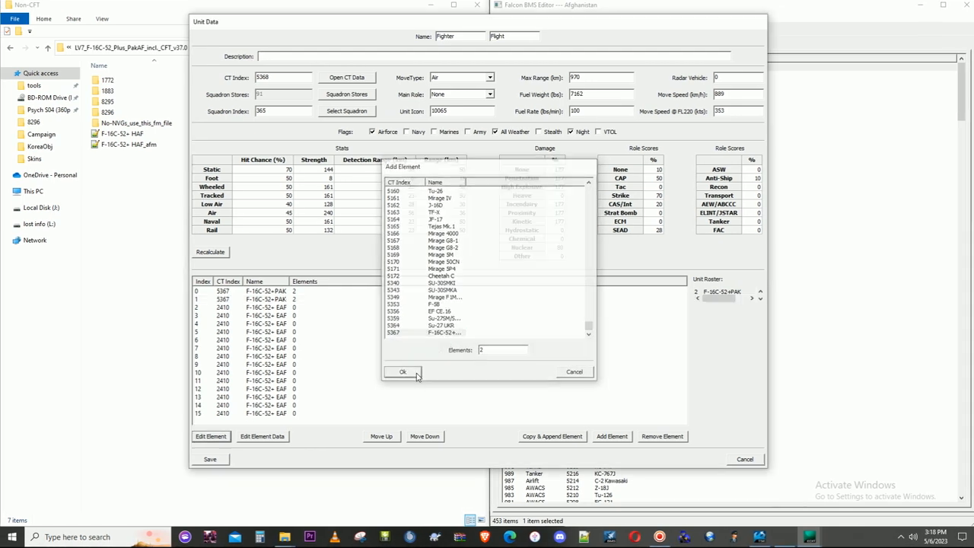
left_click(418, 374)
- Reassign elements 2 and 3 of the flight to the F-16C-52+PAK aircraft, CT index 5367
left_click(273, 309)
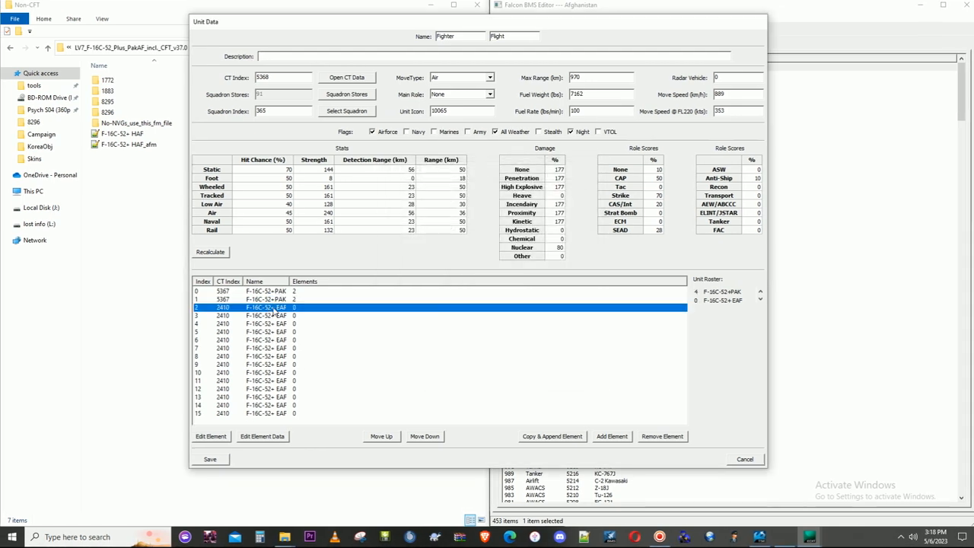
left_click(217, 438)
left_click_drag(582, 219, 582, 333)
left_click(445, 335)
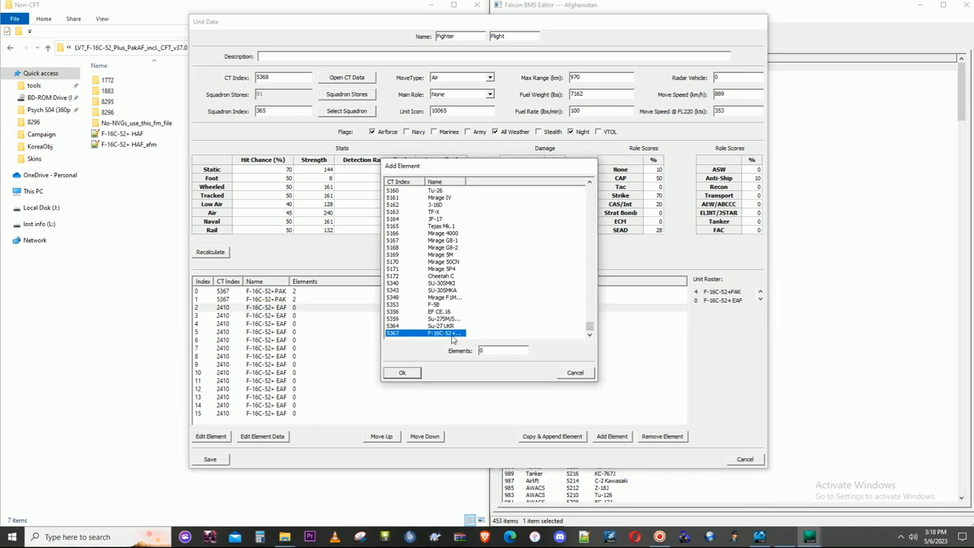
left_click(402, 373)
left_click(274, 316)
left_click(217, 436)
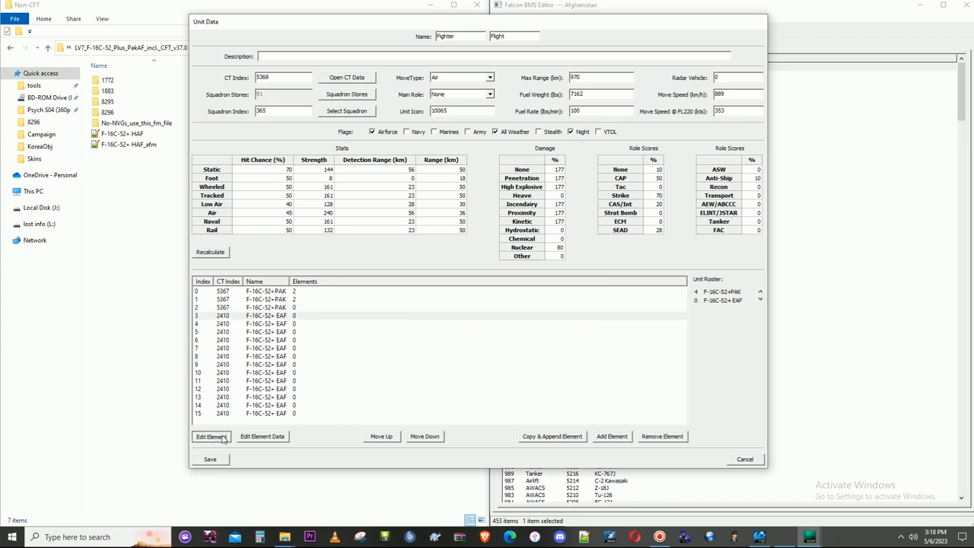
left_click_drag(582, 219, 584, 328)
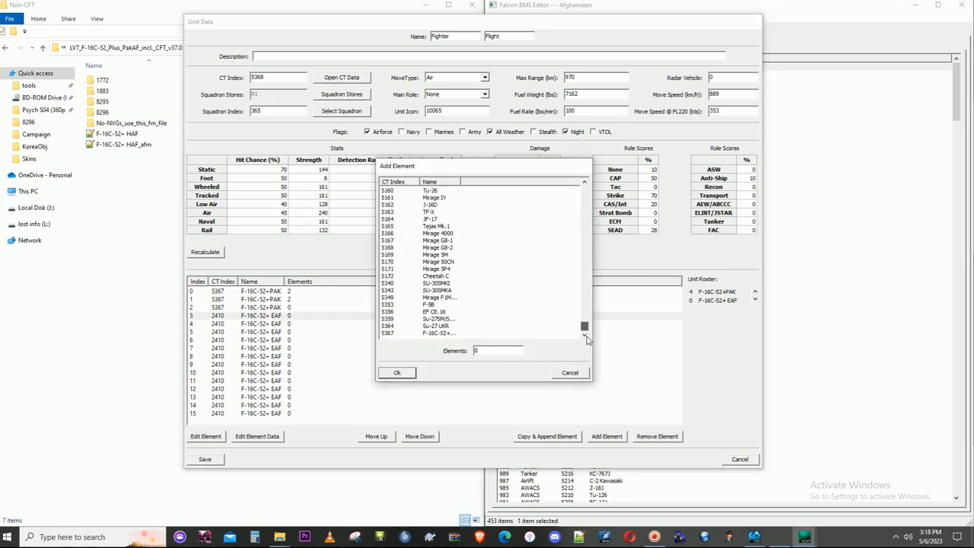
left_click(443, 337)
left_click(402, 372)
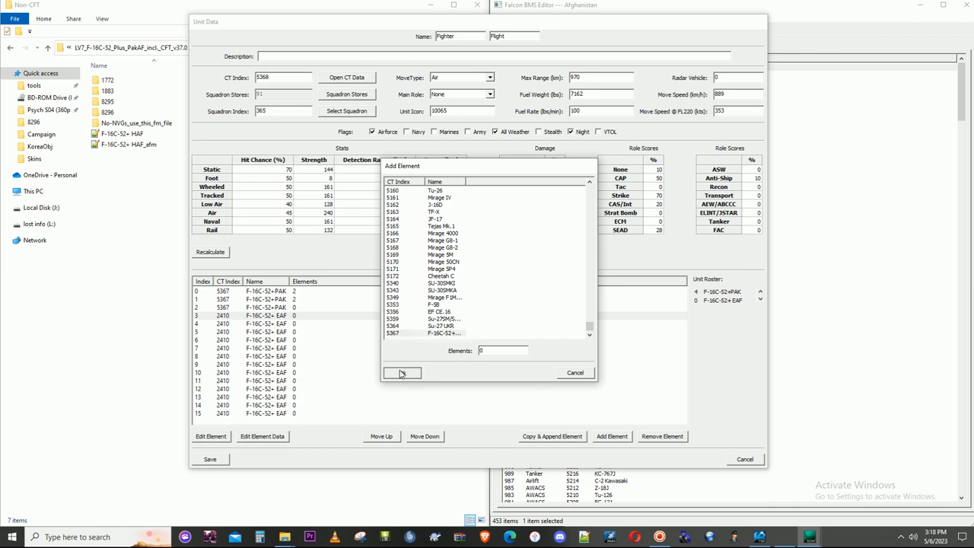
- Reassign elements 4 and 5 of the flight to the F-16C-52+PAK aircraft, CT index 5367
left_click(281, 324)
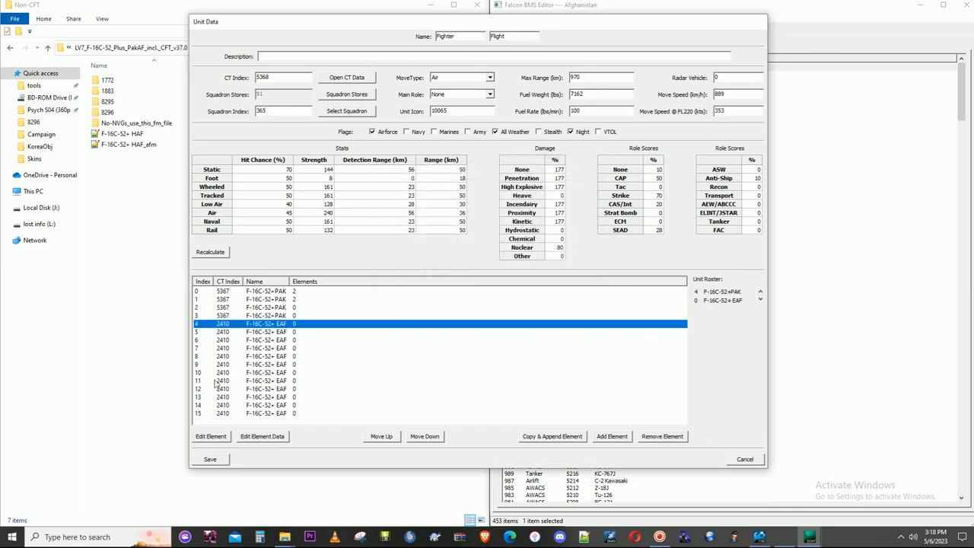
left_click(216, 435)
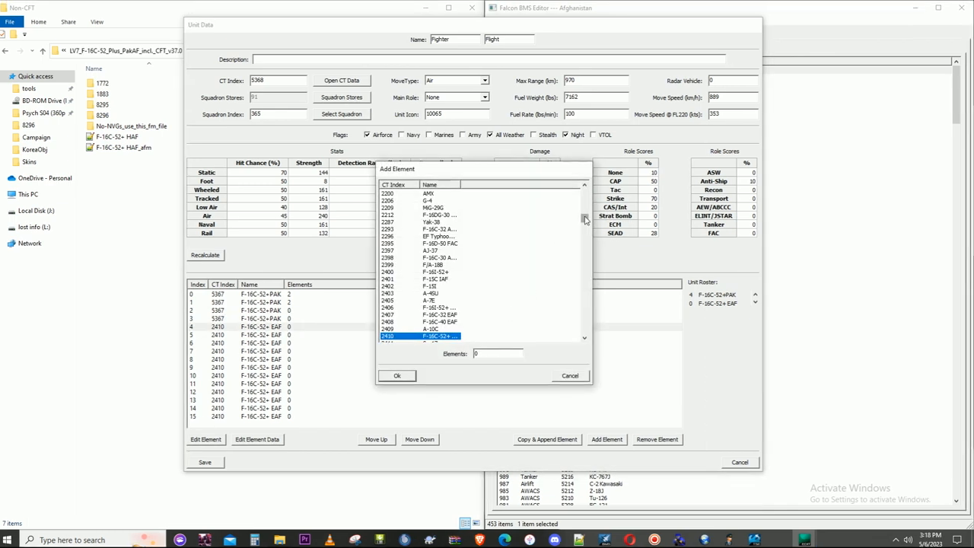
left_click_drag(585, 219, 585, 333)
left_click(429, 336)
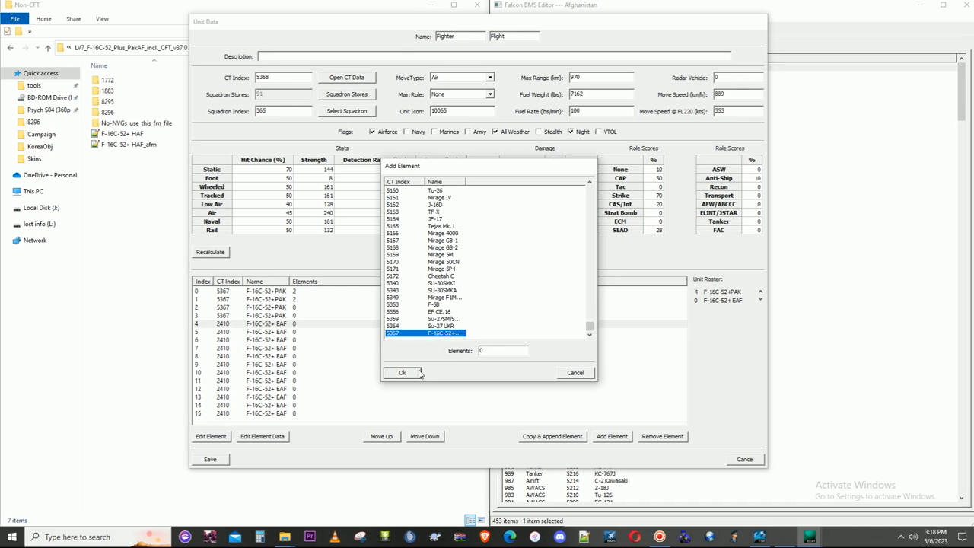
left_click(417, 373)
left_click(272, 332)
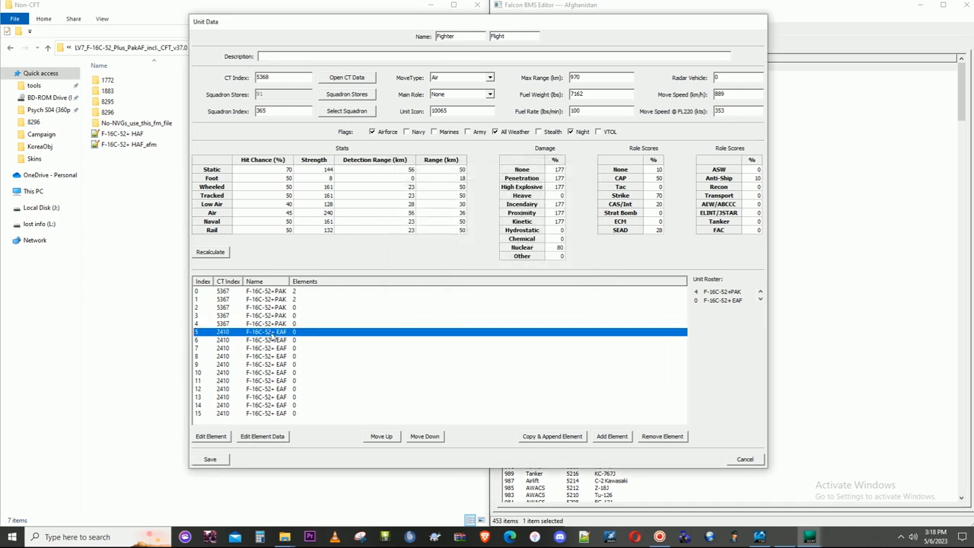
left_click(211, 436)
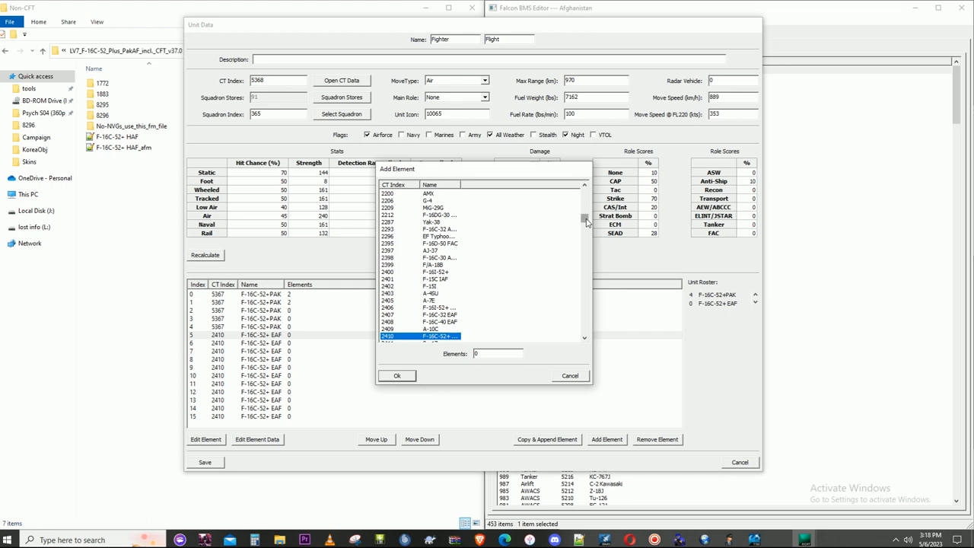
left_click_drag(590, 220, 592, 346)
left_click(429, 332)
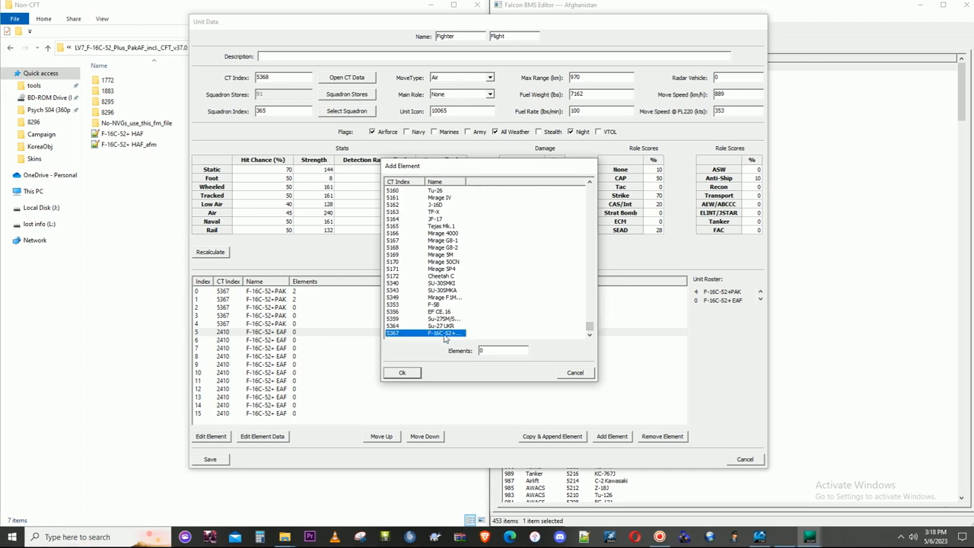
left_click(397, 372)
- Reassign elements 6 and 7 of the flight to the F-16C-52+PAK aircraft, CT index 5367
left_click(283, 340)
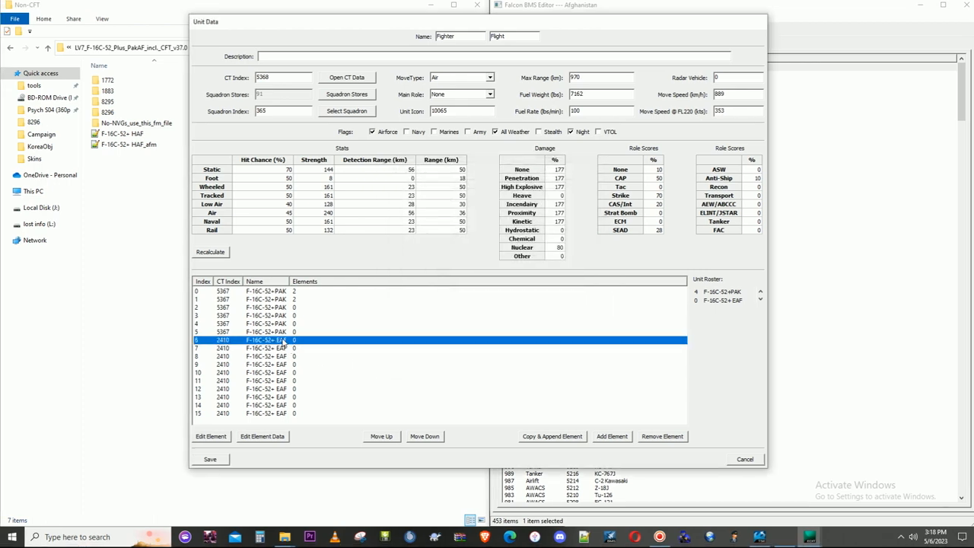
left_click(224, 436)
left_click_drag(584, 220, 584, 328)
left_click(444, 336)
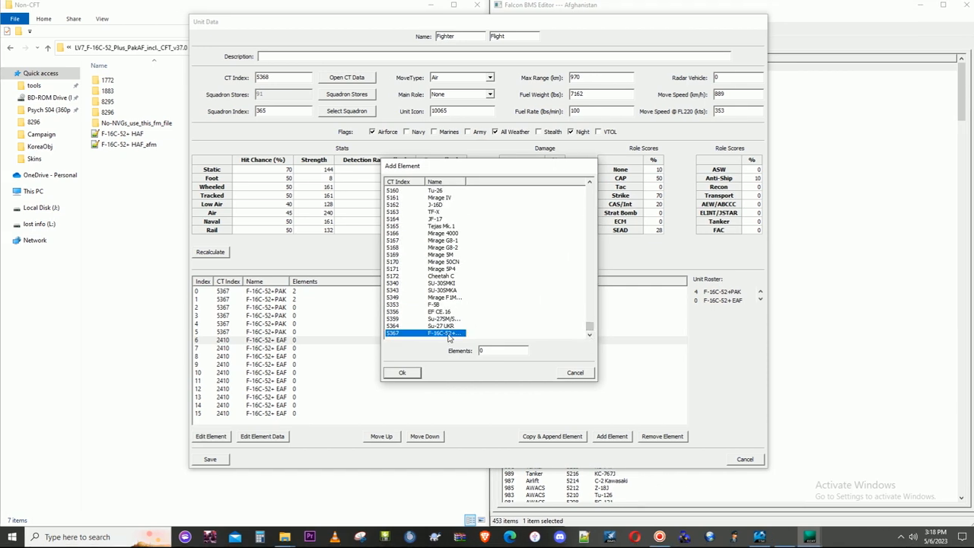
left_click(402, 372)
left_click(283, 349)
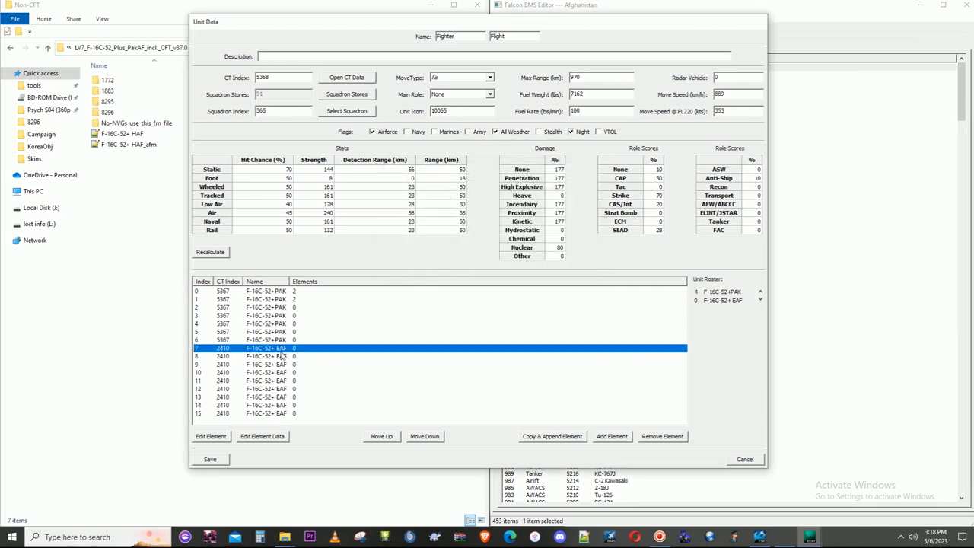
left_click(213, 438)
left_click_drag(588, 221, 584, 327)
left_click(440, 335)
left_click(397, 372)
- Reassign elements 8 and 9 of the flight to the F-16C-52+PAK aircraft, CT index 5367
left_click(253, 357)
left_click(221, 437)
left_click_drag(585, 220, 586, 337)
left_click(443, 333)
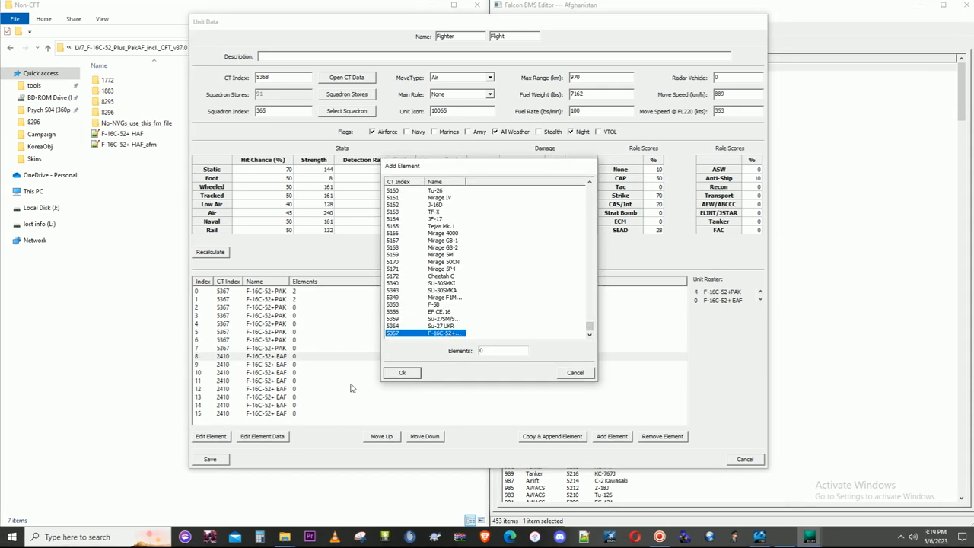
left_click(402, 372)
left_click(213, 436)
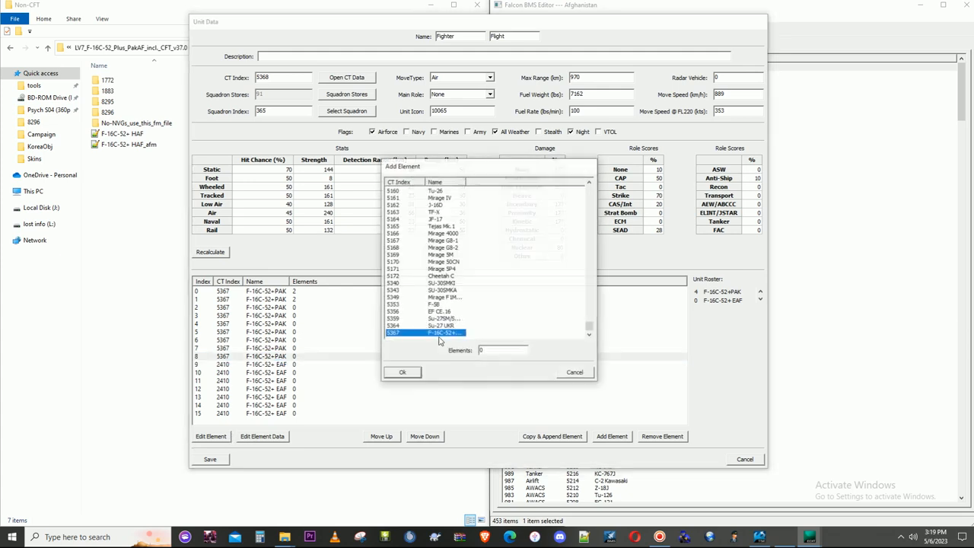
left_click(564, 370)
left_click(288, 365)
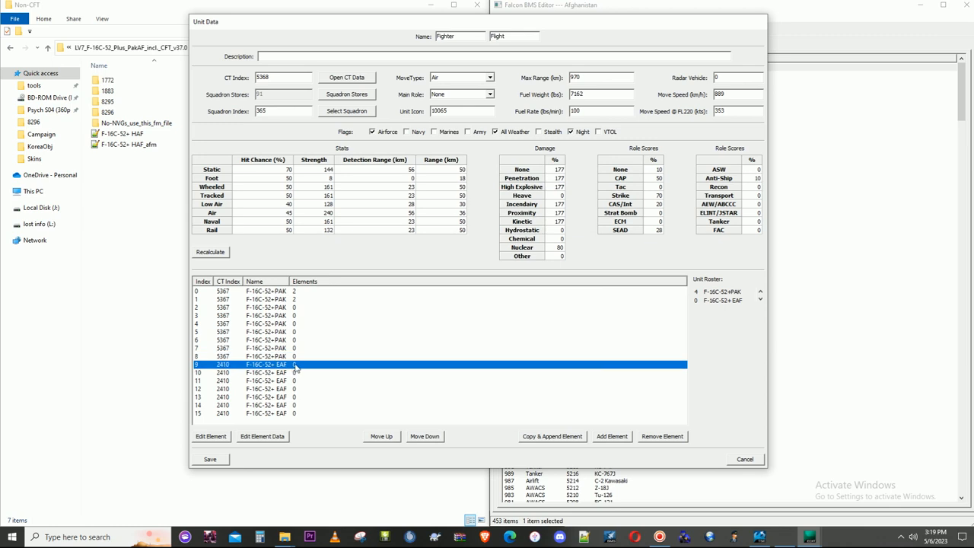
left_click(214, 438)
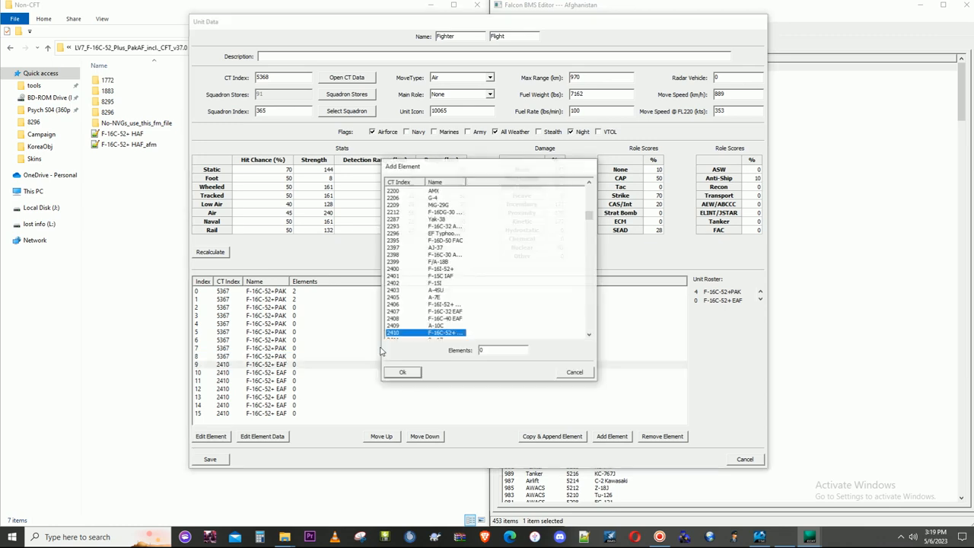
left_click_drag(585, 222, 585, 325)
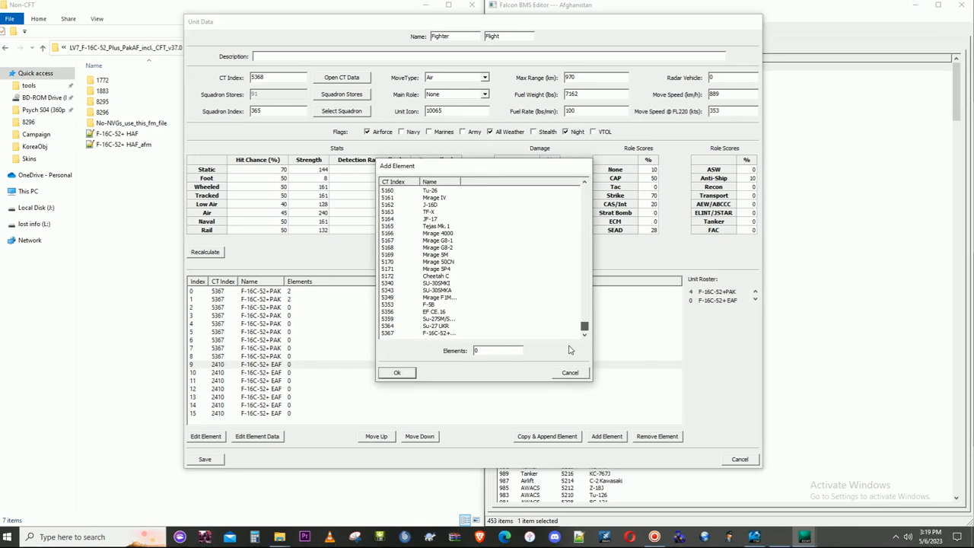
double_click(409, 336)
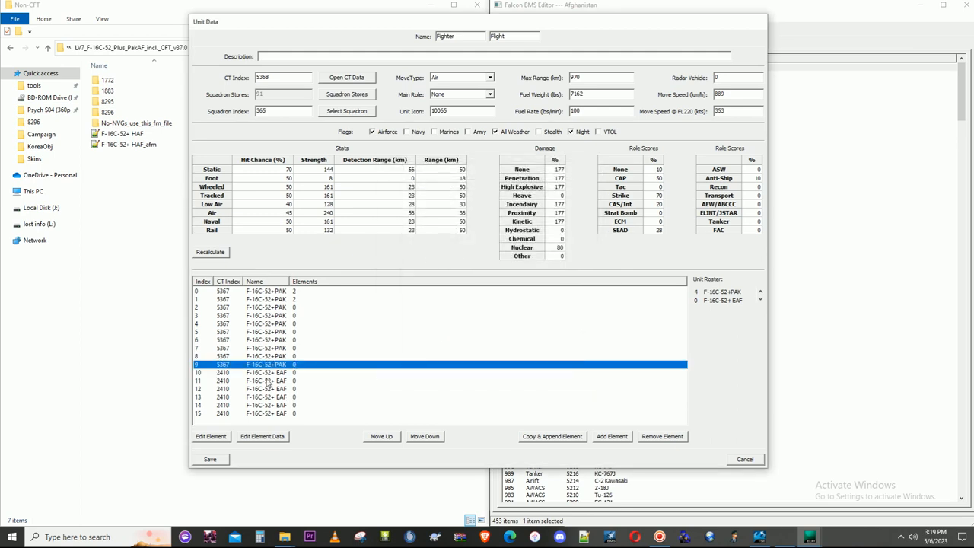
- Reassign elements 10 and 11 of the flight to the F-16C-52+PAK aircraft, CT index 5367
left_click(270, 373)
left_click(213, 436)
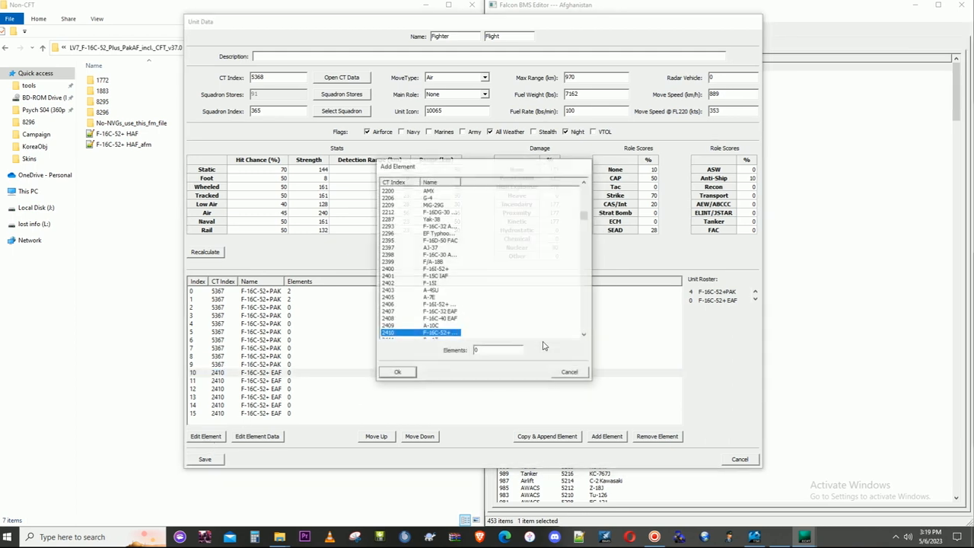
scroll(582, 244, "up", 3)
scroll(582, 244, "down", 5)
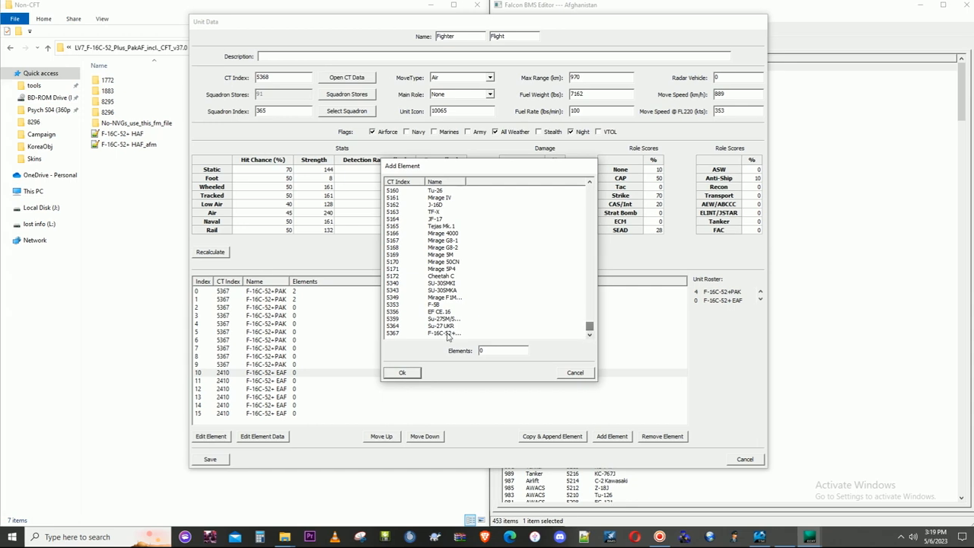
double_click(442, 338)
left_click(295, 381)
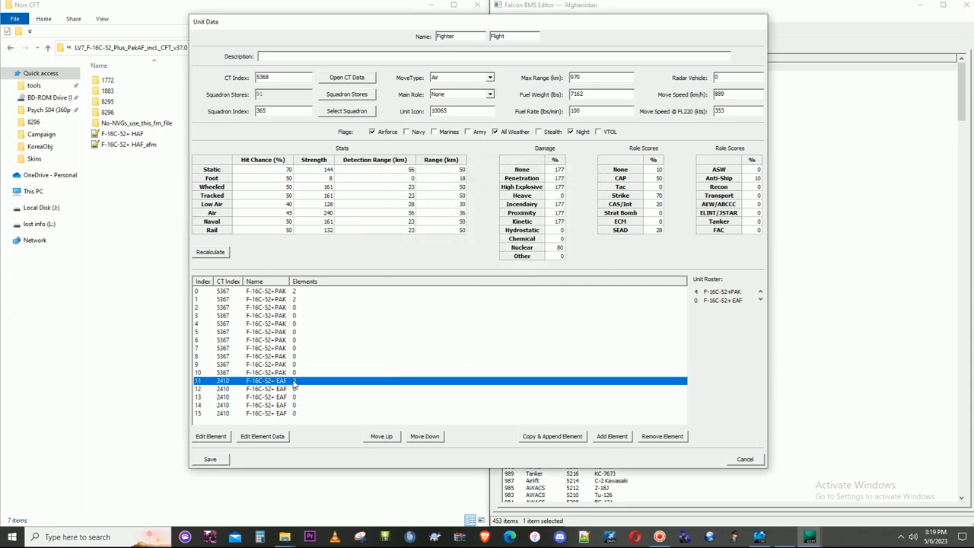
left_click(217, 436)
left_click_drag(583, 218, 583, 329)
double_click(430, 333)
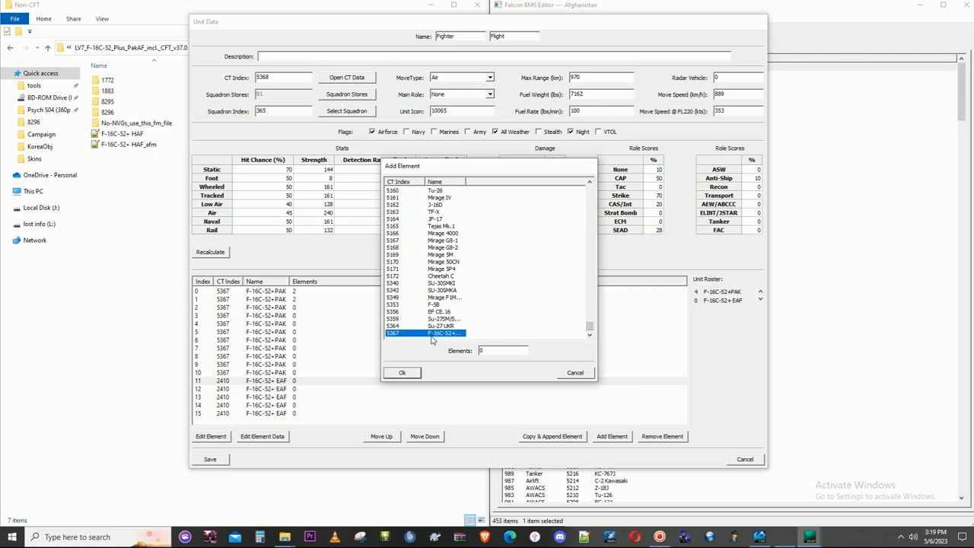
- Reassign elements 12 and 13 of the flight to the F-16C-52+PAK aircraft, CT index 5367
left_click(278, 390)
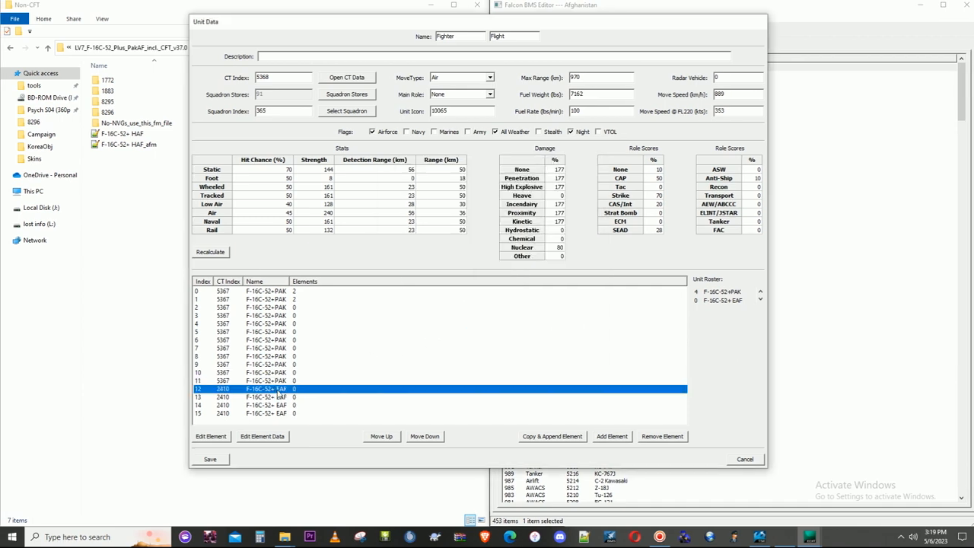
left_click(221, 439)
left_click_drag(583, 221, 583, 331)
double_click(428, 336)
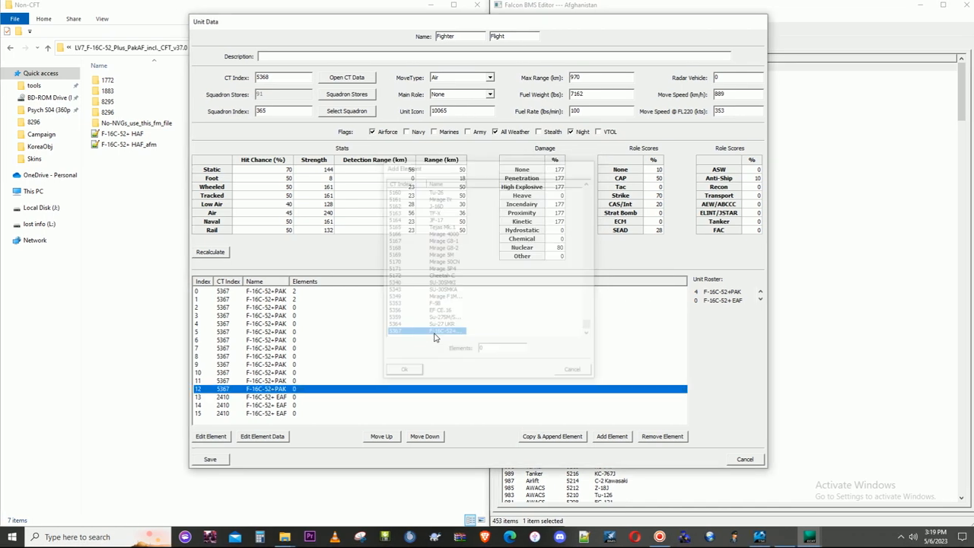
left_click(286, 398)
left_click(202, 439)
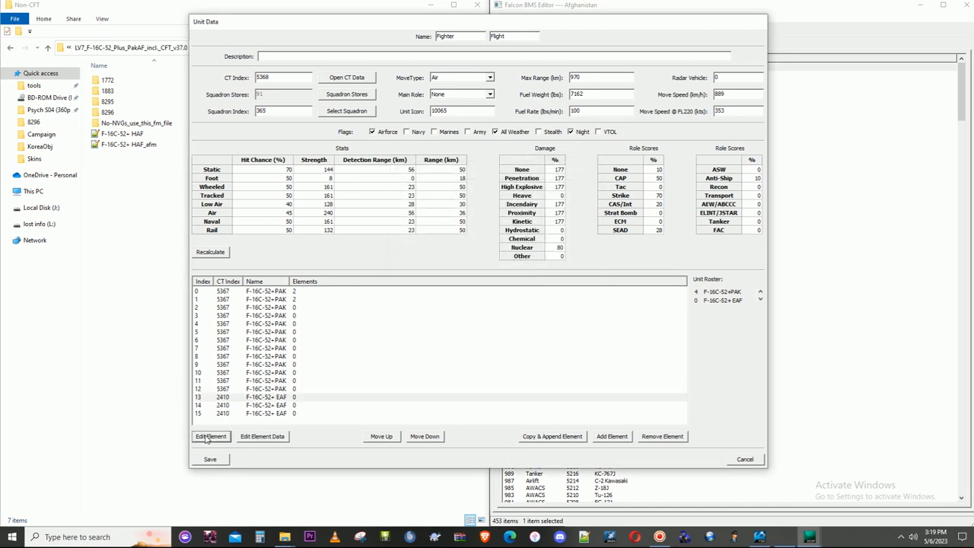
left_click_drag(590, 222, 588, 333)
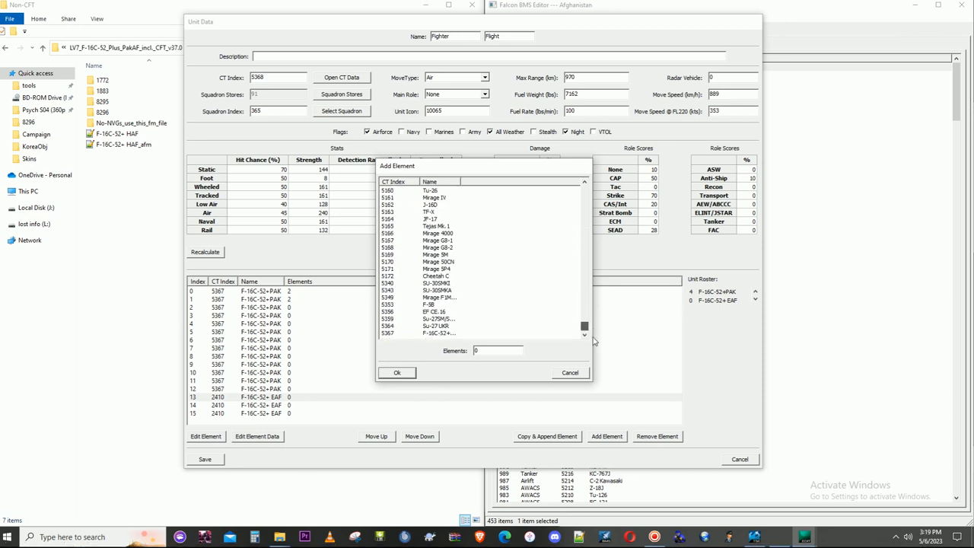
double_click(451, 337)
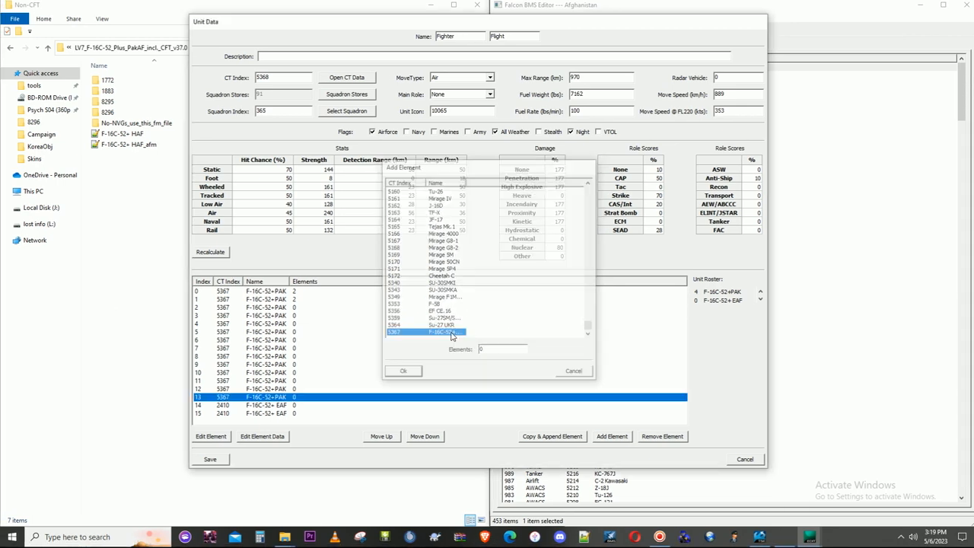
- Reassign elements 14 and 15 of the flight to the F-16C-52+PAK aircraft, CT index 5367
left_click(225, 407)
left_click(211, 436)
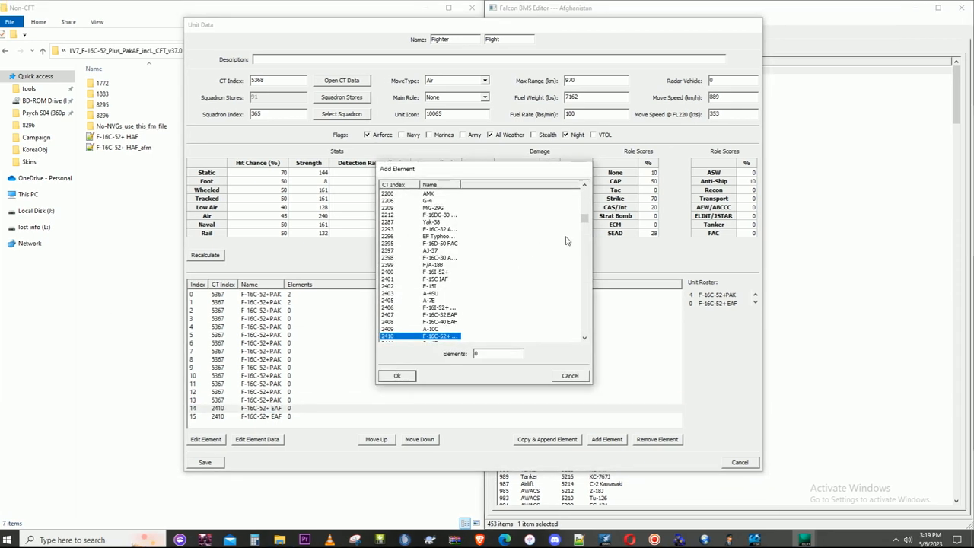
left_click_drag(585, 218, 585, 340)
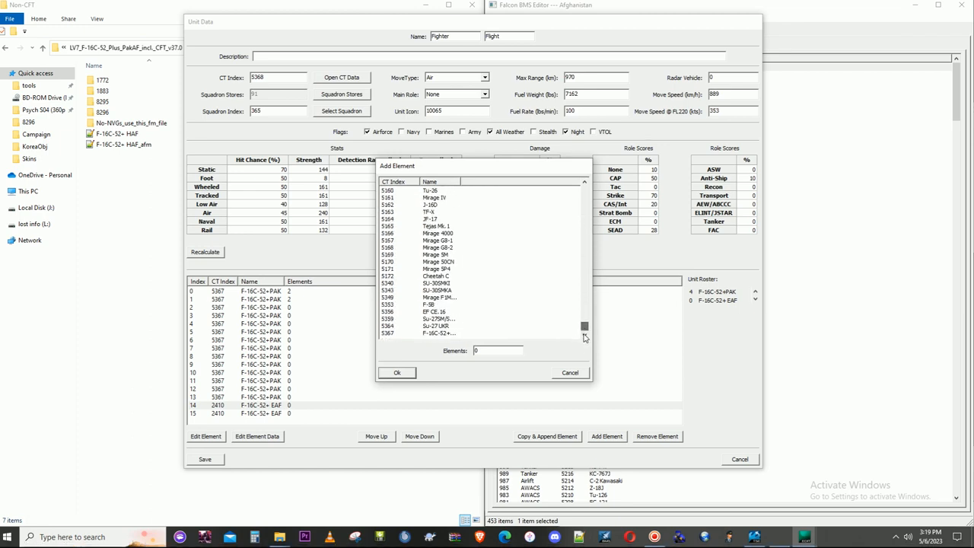
double_click(398, 333)
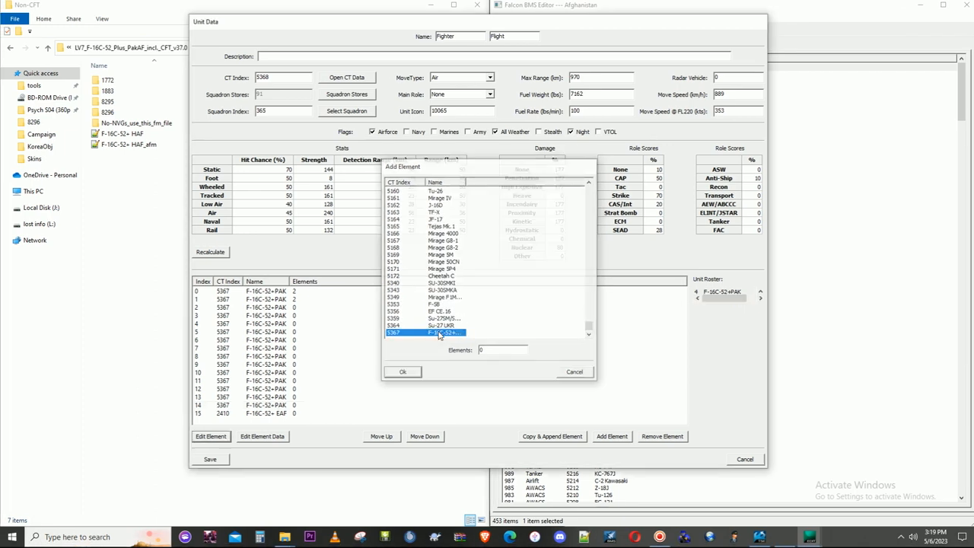
left_click(257, 413)
left_click(210, 436)
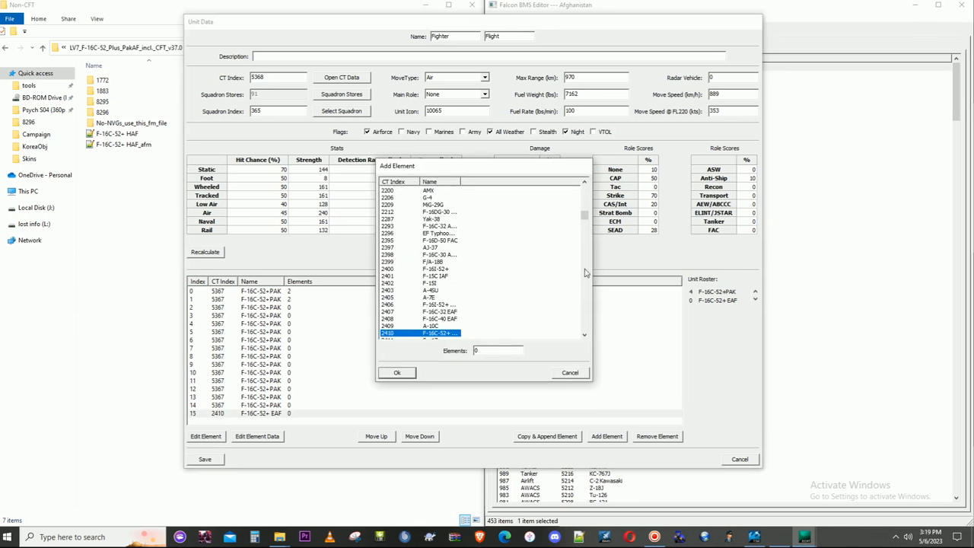
left_click_drag(584, 217, 584, 335)
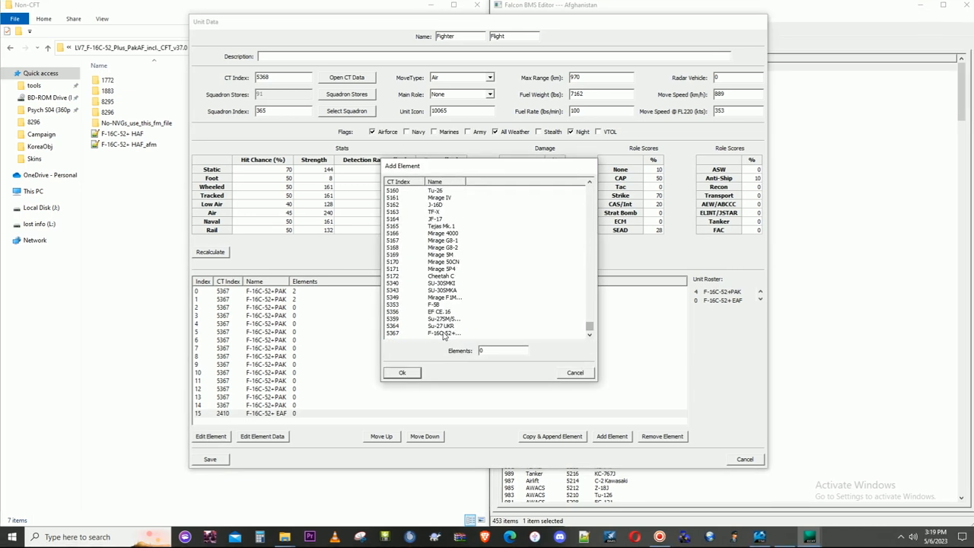
double_click(444, 334)
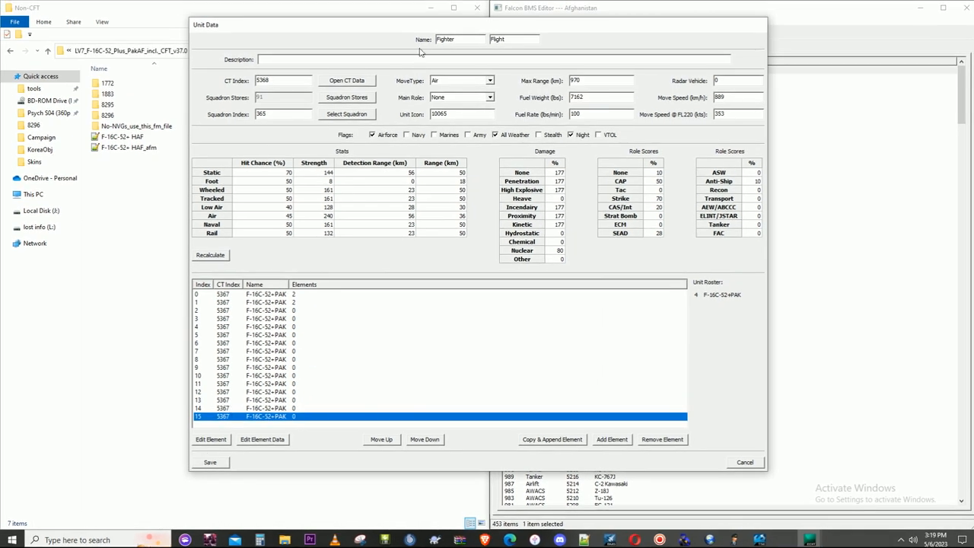
- Save the flight unit and sort the flights list by descending index
left_click(225, 458)
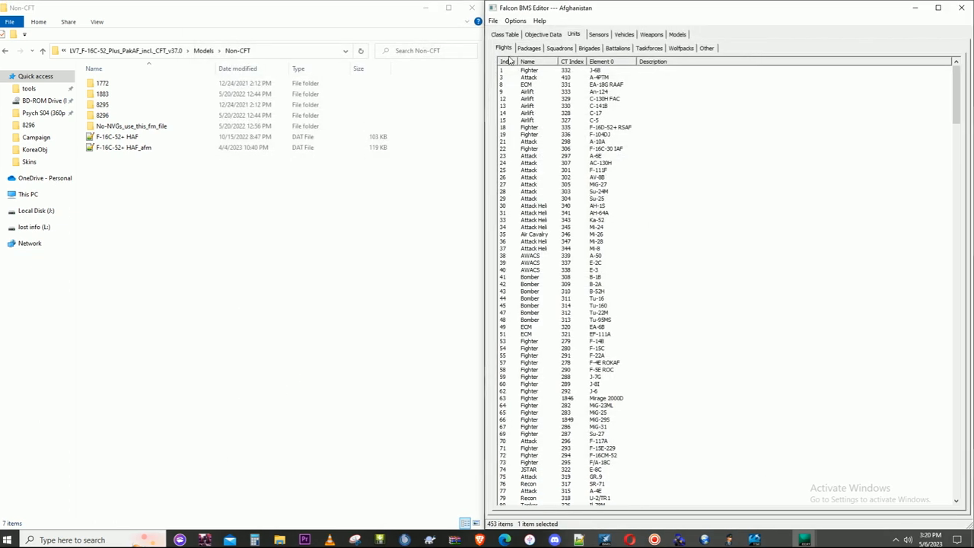
left_click(507, 61)
left_click(508, 60)
left_click(510, 64)
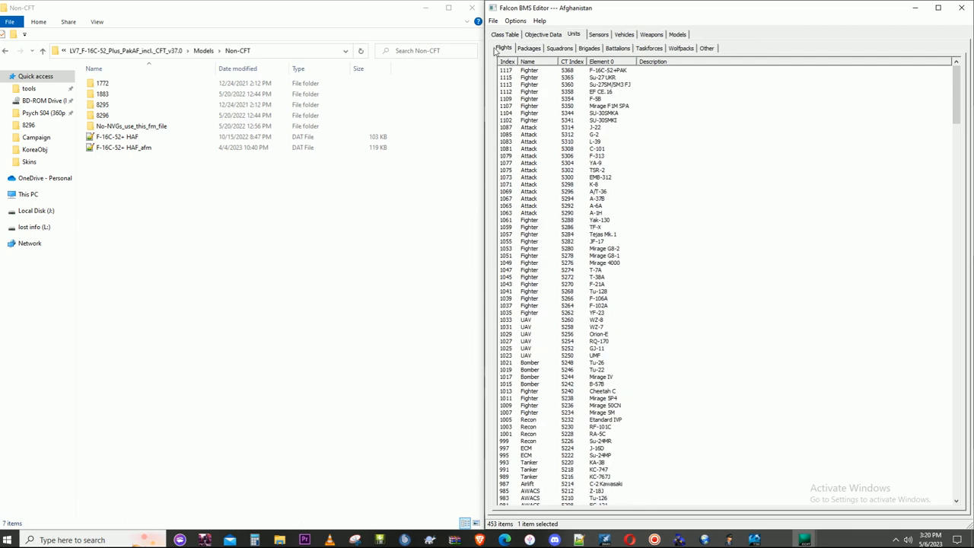
- Duplicate the F-16C-52+ EAF fighter squadron, index 365, together with its associated CT entry
left_click(558, 51)
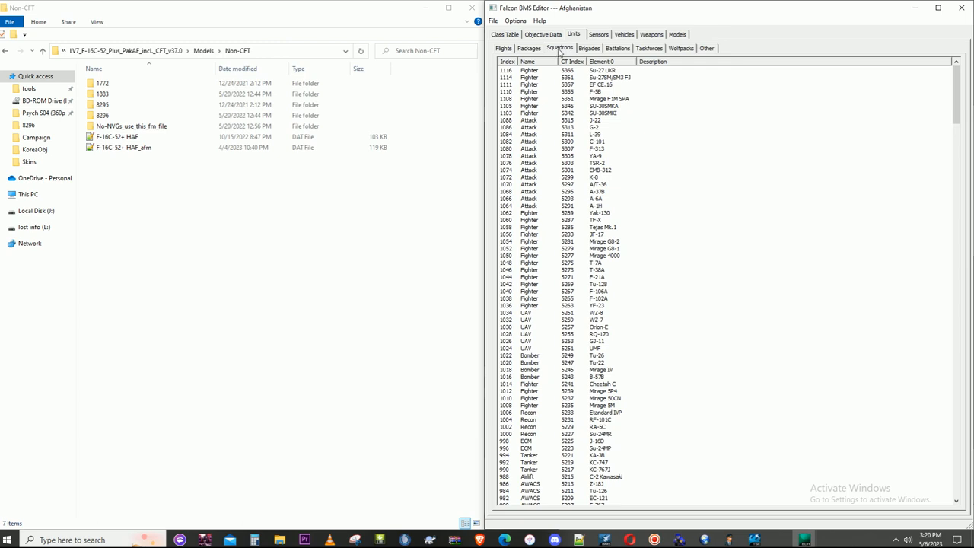
left_click(613, 63)
left_click_drag(957, 75, 956, 199)
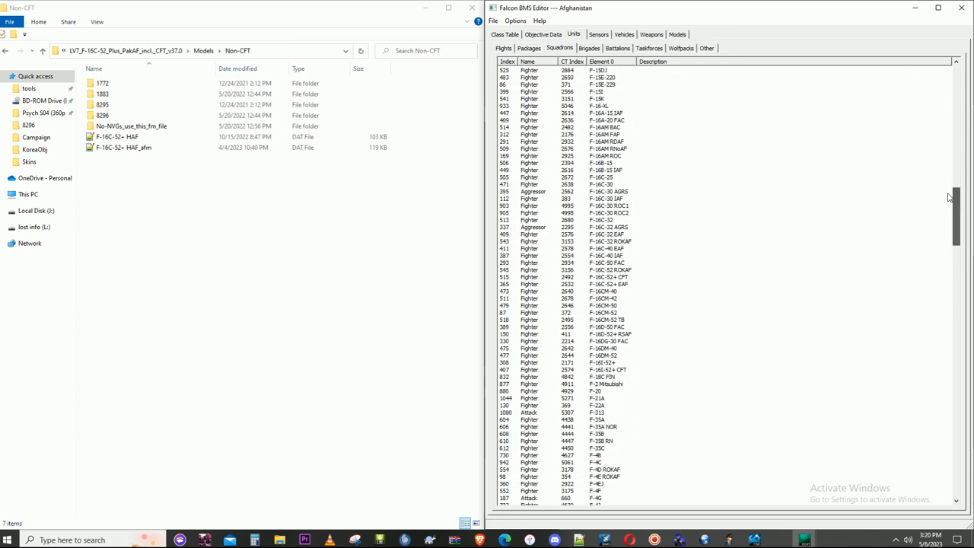
left_click(616, 283)
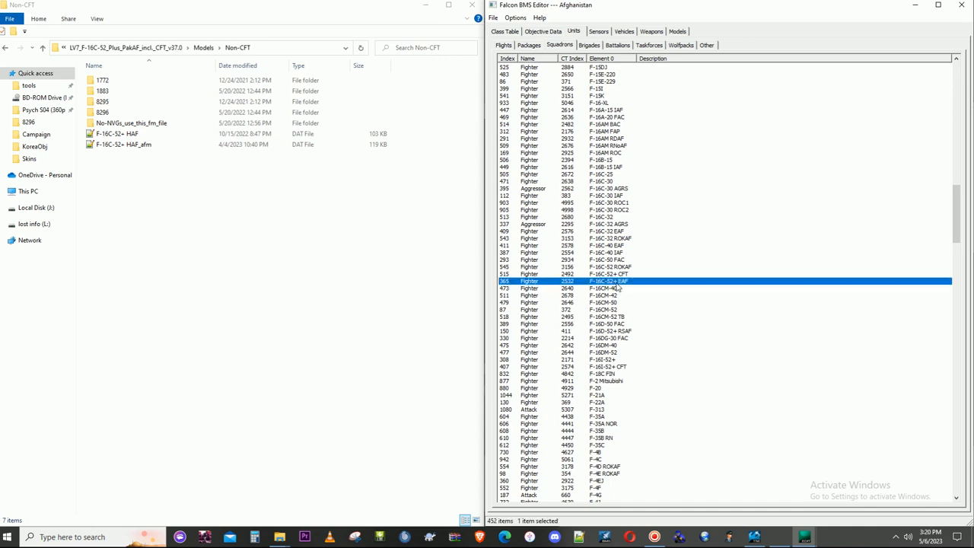
right_click(617, 284)
left_click(637, 290)
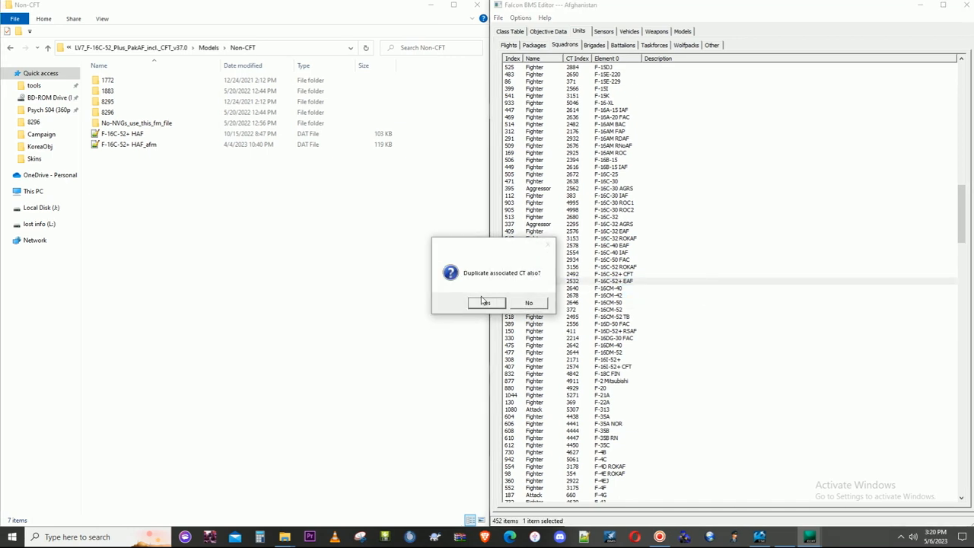
left_click(481, 303)
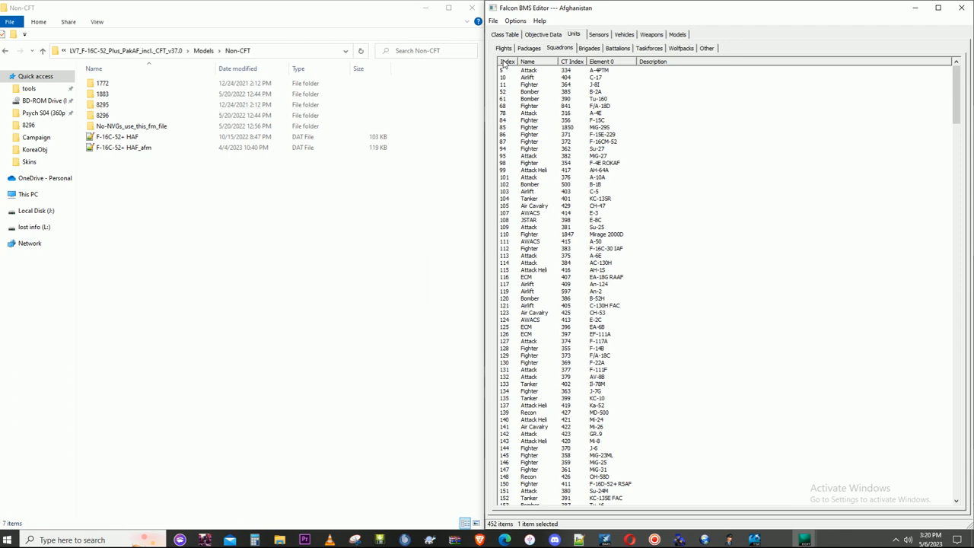
- Open the duplicated F-16C-52+ EAF squadron and remove the "# " prefix so its name reads Fighter
left_click(505, 62)
double_click(536, 71)
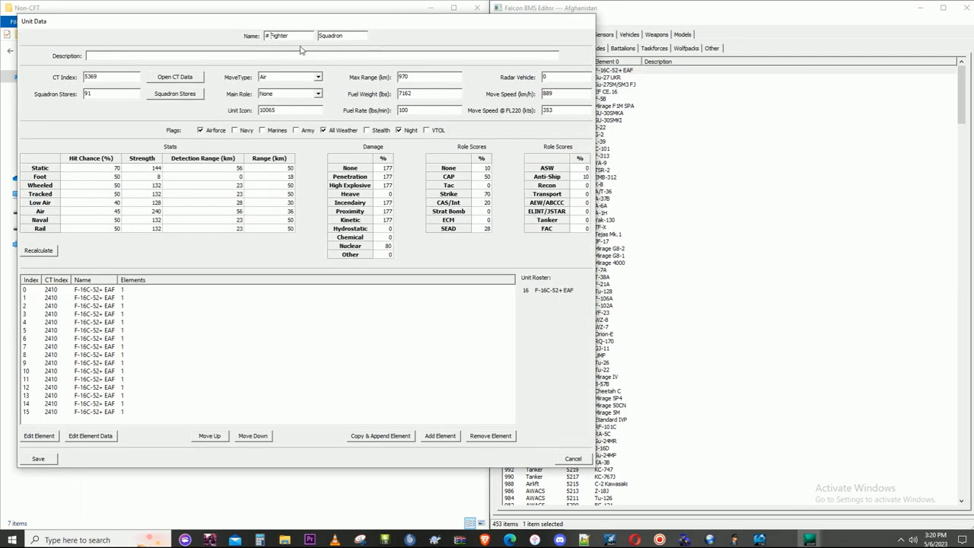
key("Delete")
key("Delete")
- Reassign elements 0 and 1 of the squadron to the F-16C-52+PAK aircraft, CT index 5367
left_click(109, 290)
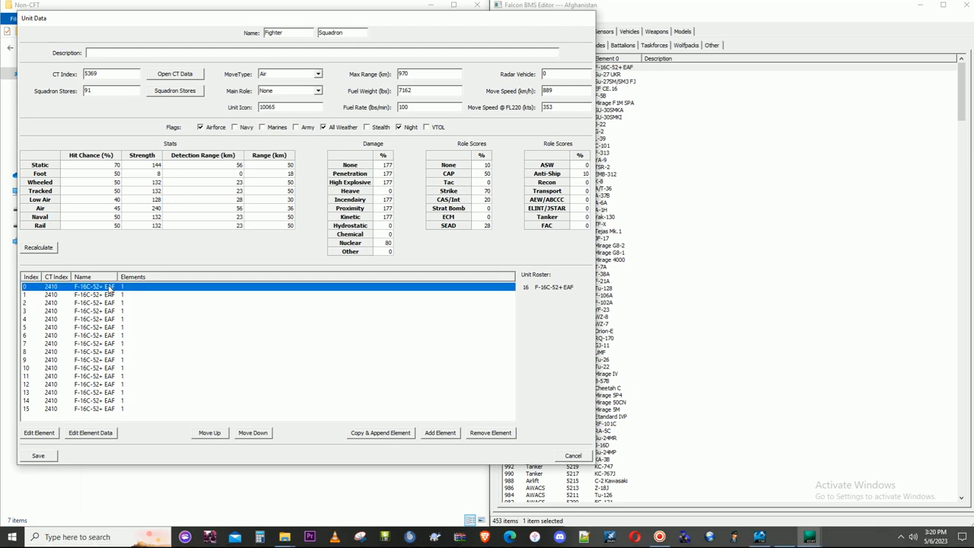
left_click(38, 433)
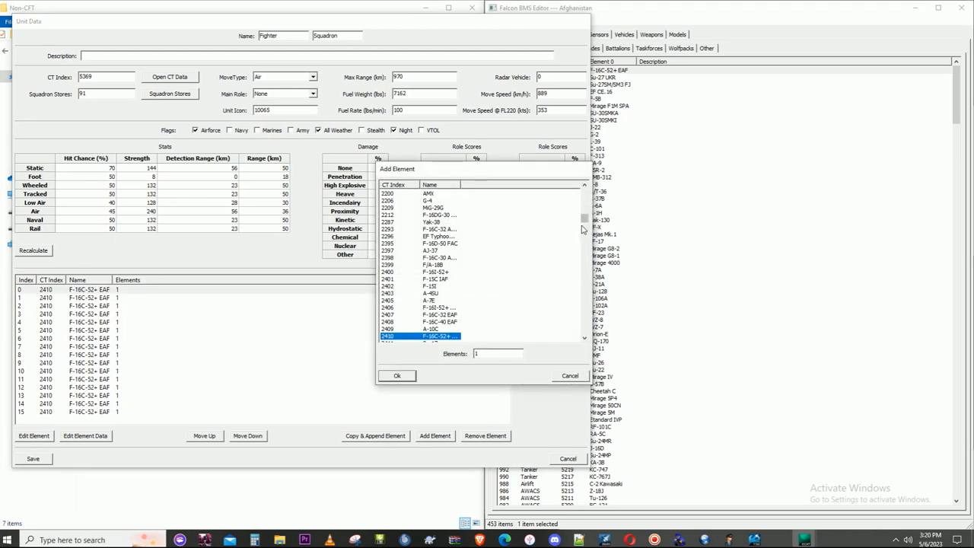
left_click_drag(586, 221, 583, 328)
left_click(421, 336)
left_click(403, 375)
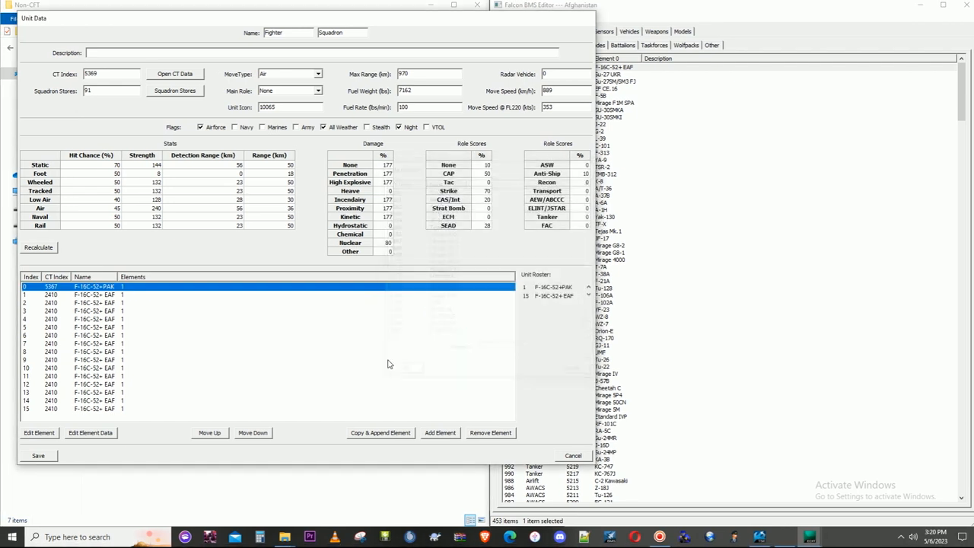
left_click(87, 297)
left_click(39, 432)
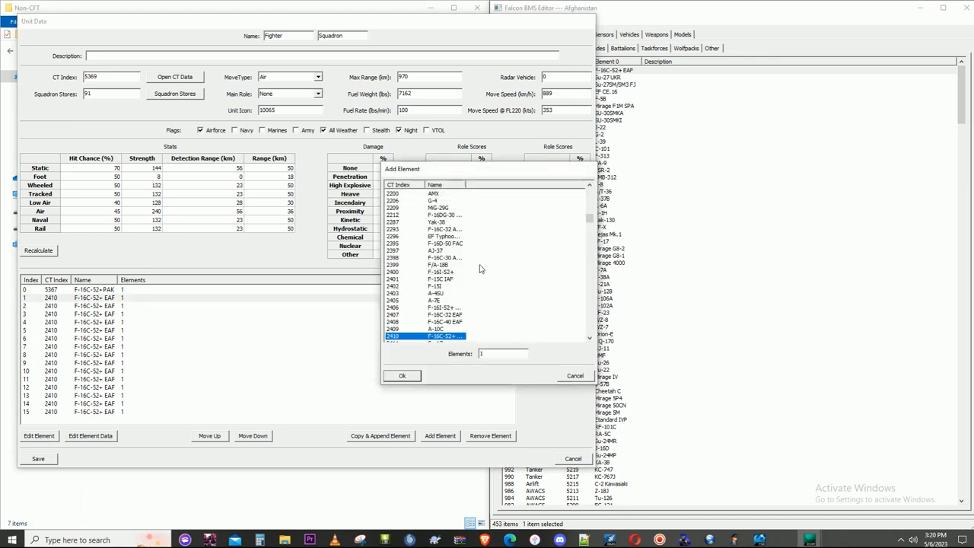
left_click_drag(585, 219, 581, 343)
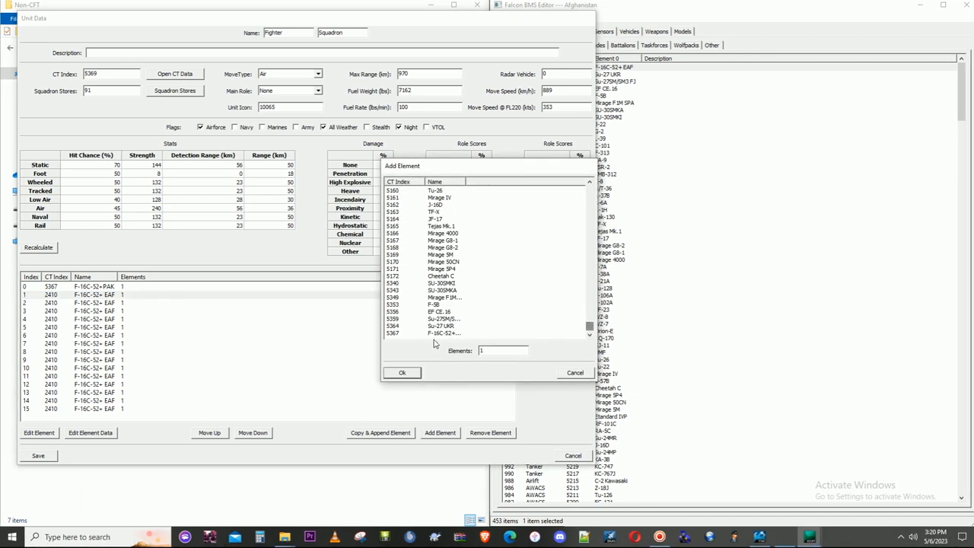
double_click(440, 334)
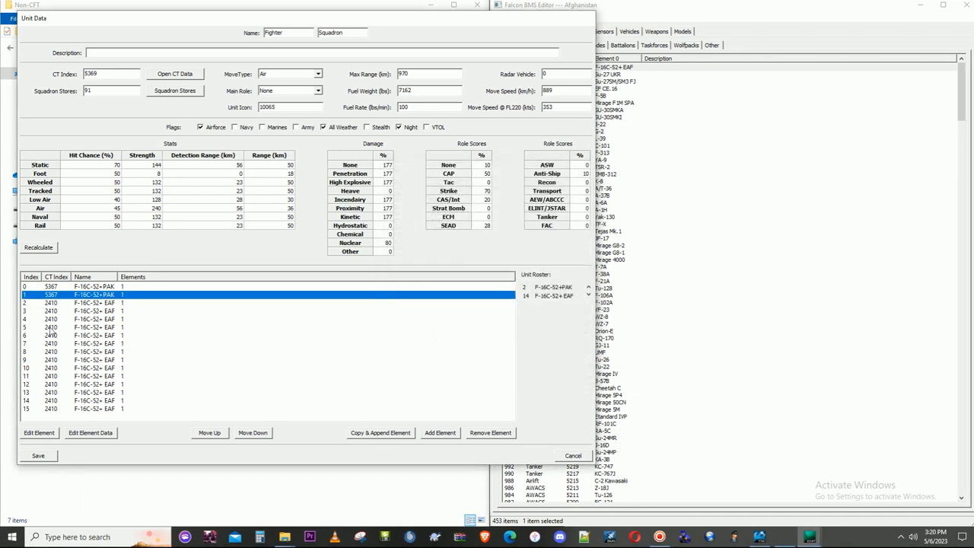
- Reassign elements 2 and 3 of the squadron to the F-16C-52+PAK aircraft, CT index 5367
key("Down")
left_click(50, 432)
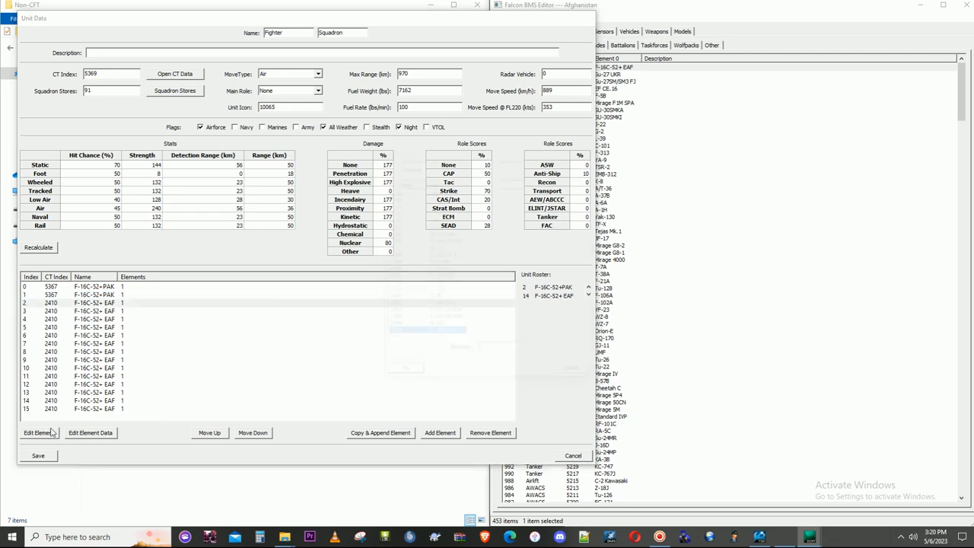
left_click_drag(583, 268, 583, 328)
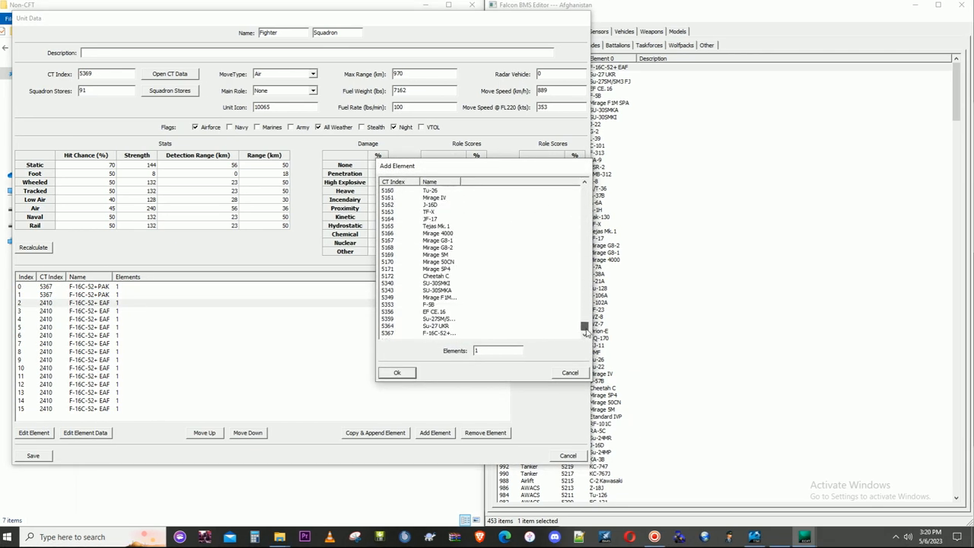
left_click(441, 336)
left_click(406, 372)
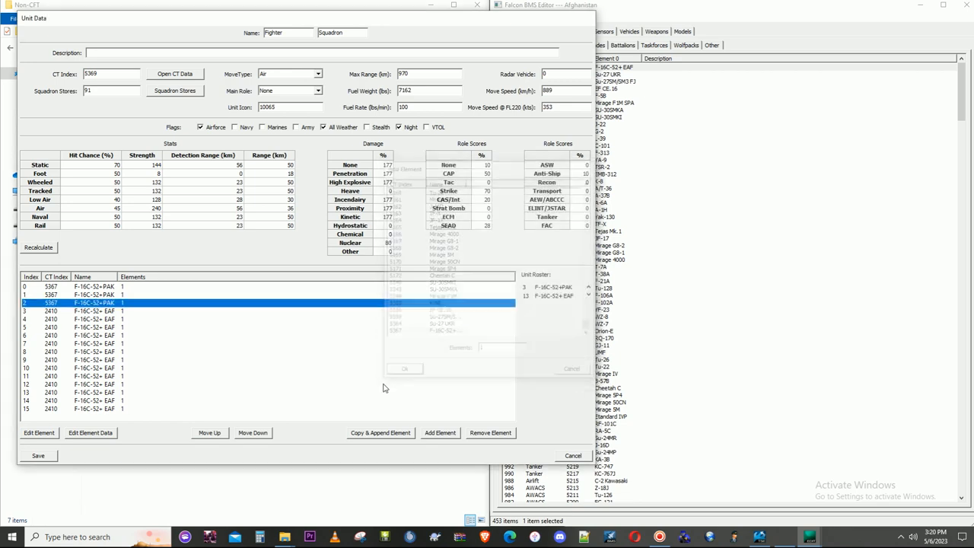
left_click(88, 312)
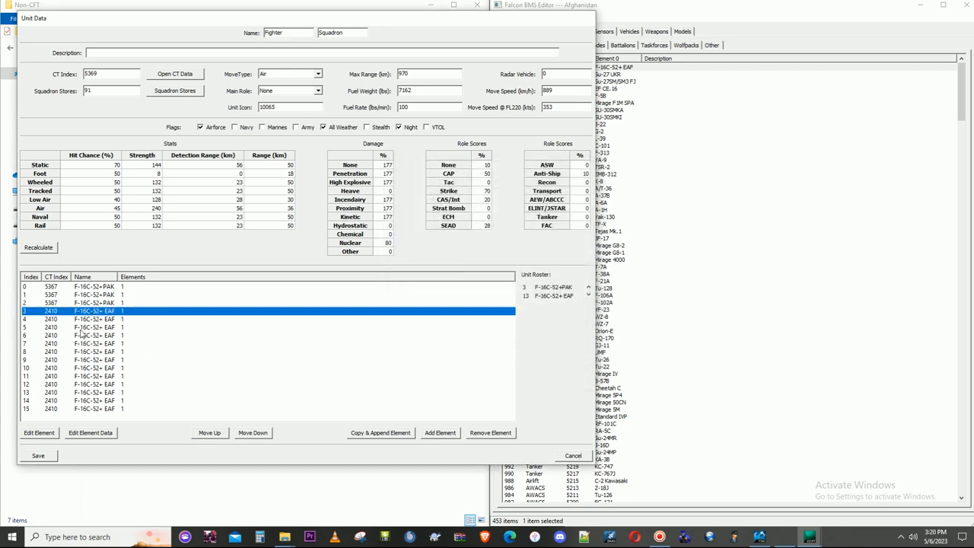
left_click(44, 433)
left_click_drag(586, 219, 586, 330)
left_click(421, 336)
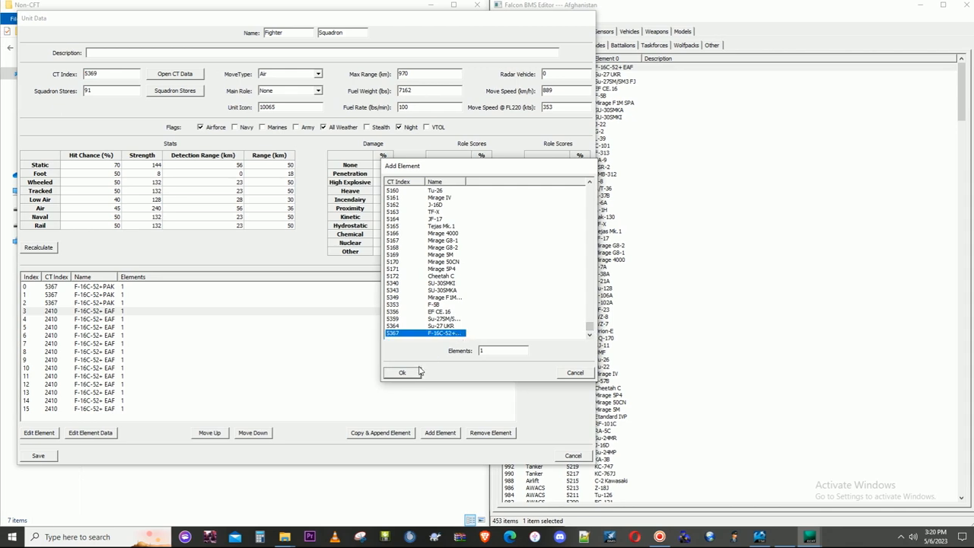
left_click(411, 372)
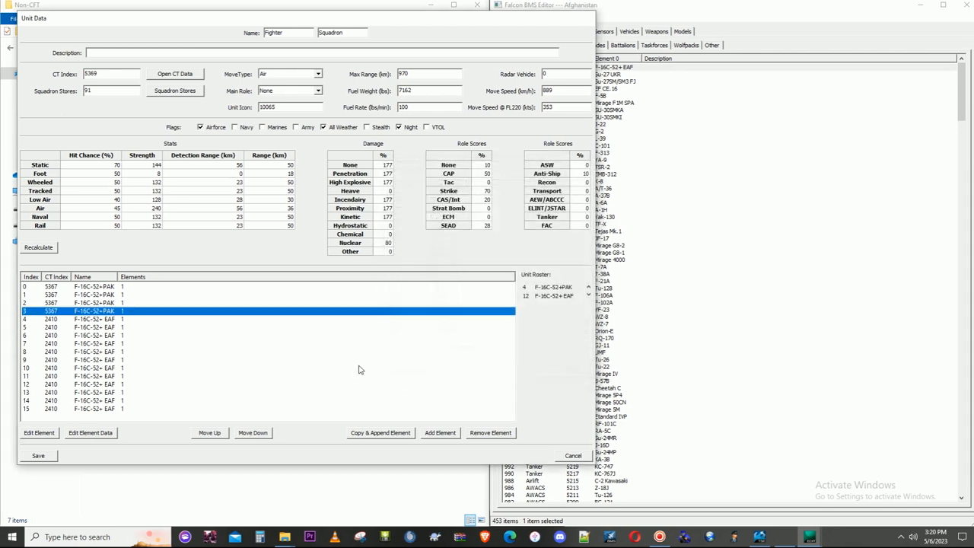
- Reassign elements 4 and 5 of the squadron to the F-16C-52+PAK aircraft, CT index 5367
left_click(46, 436)
left_click_drag(585, 217, 586, 325)
left_click(411, 334)
left_click(397, 372)
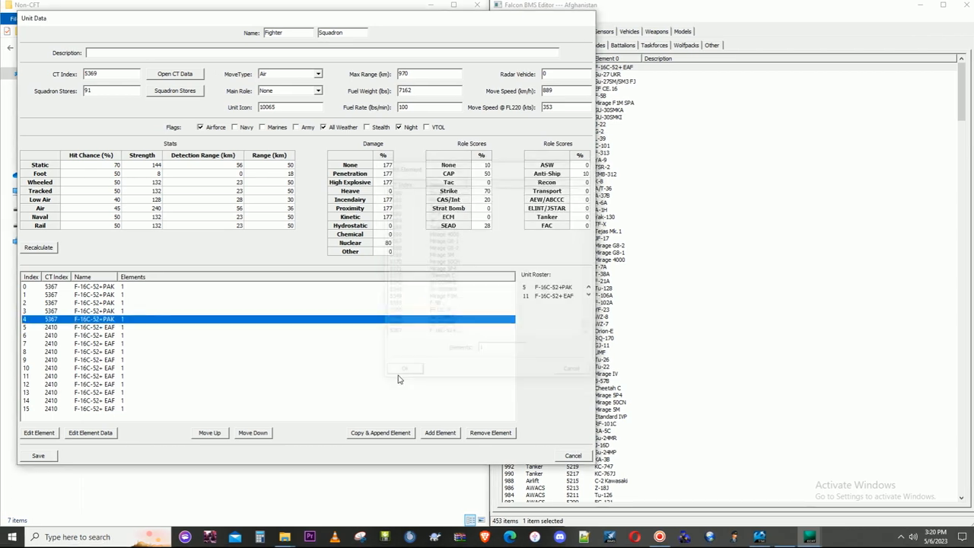
left_click(92, 328)
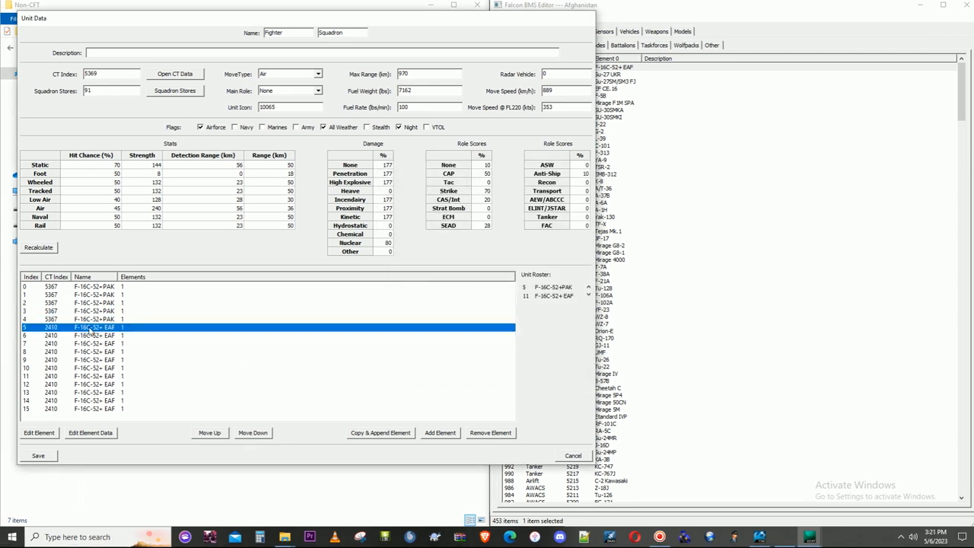
left_click(45, 436)
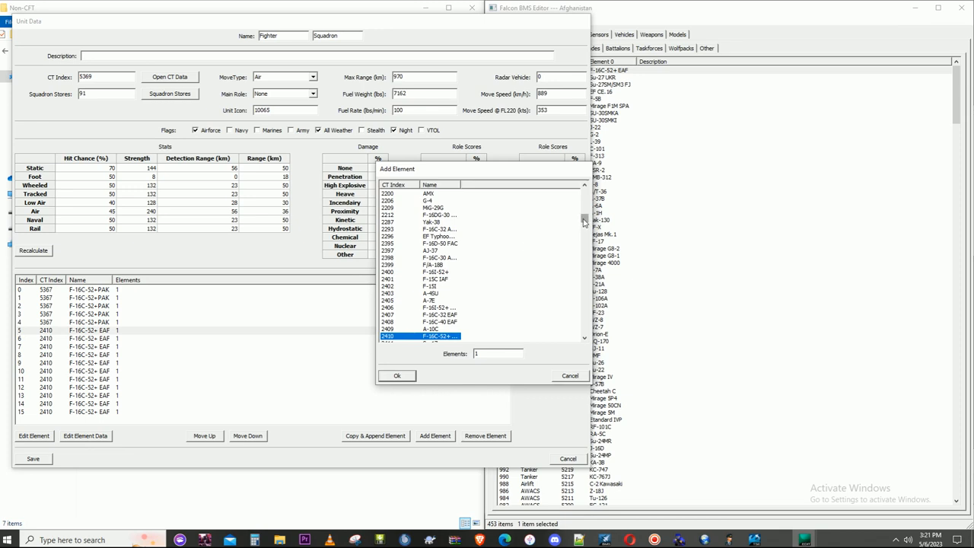
left_click_drag(585, 221, 585, 329)
left_click(406, 335)
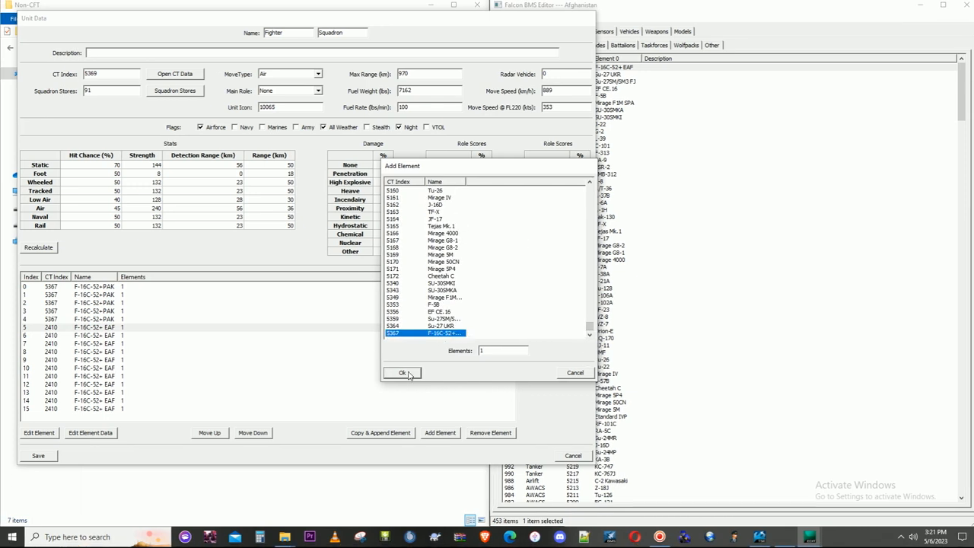
left_click(408, 373)
- Reassign elements 6 and 7 of the squadron to the F-16C-52+PAK aircraft, CT index 5367
left_click(86, 336)
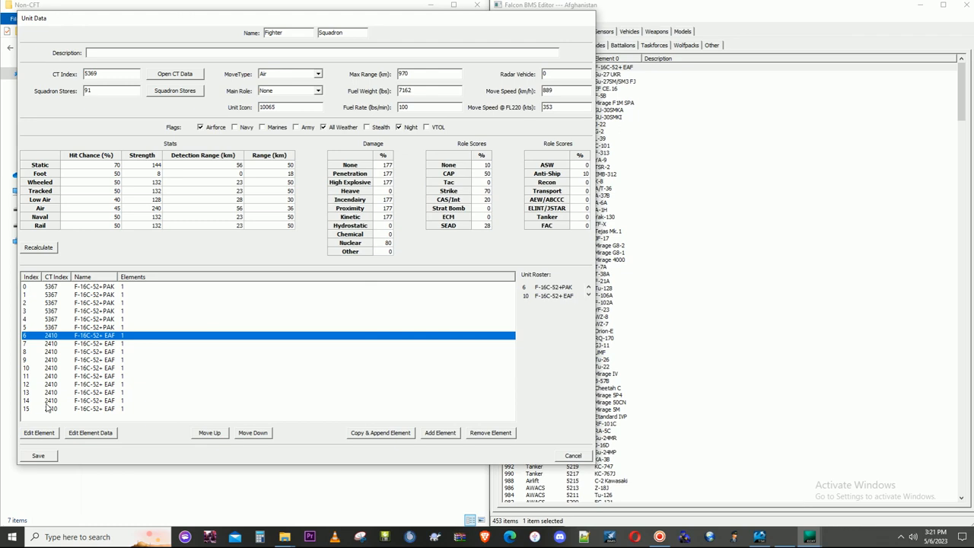
left_click(46, 432)
left_click_drag(590, 220, 586, 336)
left_click(425, 334)
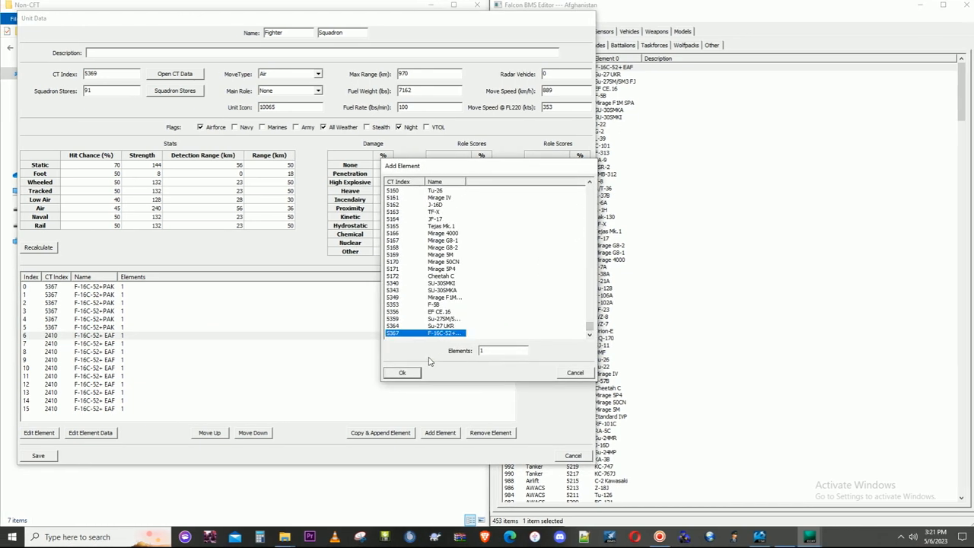
left_click(409, 374)
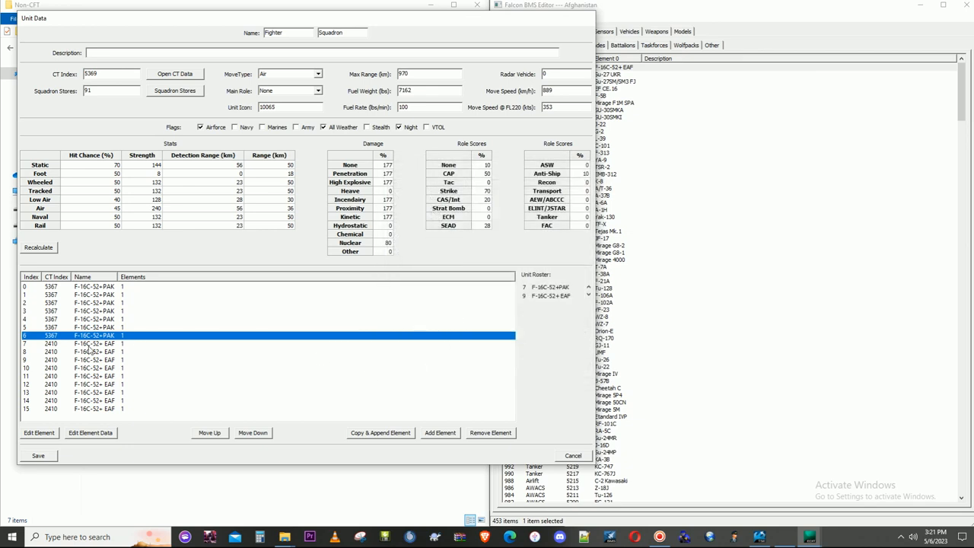
left_click(89, 344)
left_click(40, 432)
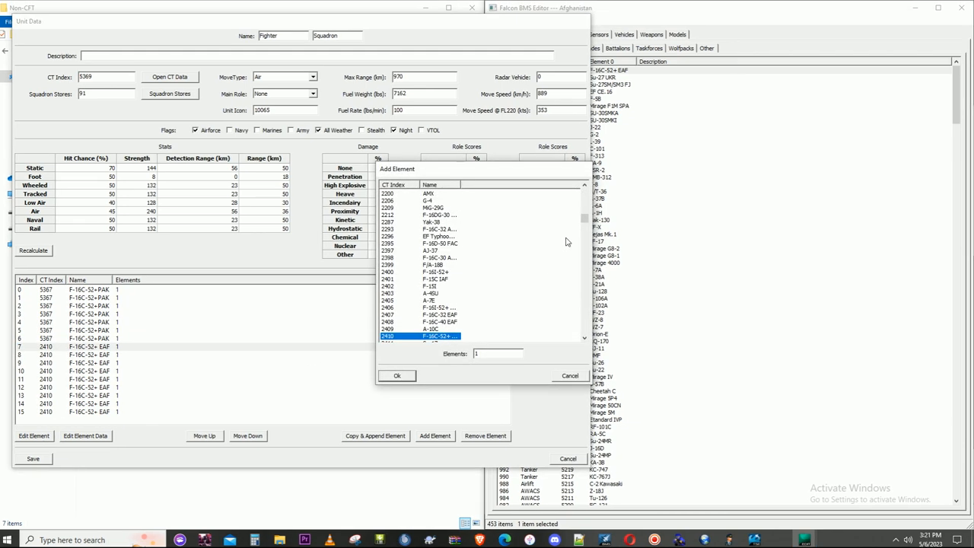
left_click_drag(585, 221, 540, 337)
left_click(432, 334)
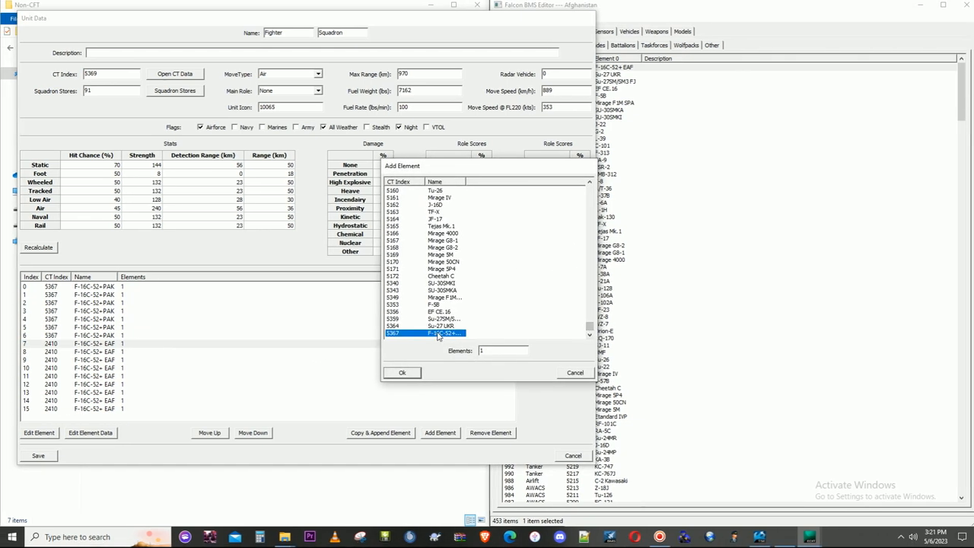
left_click(411, 373)
- Reassign elements 8 and 9 of the squadron to the F-16C-52+PAK aircraft, CT index 5367
left_click(97, 353)
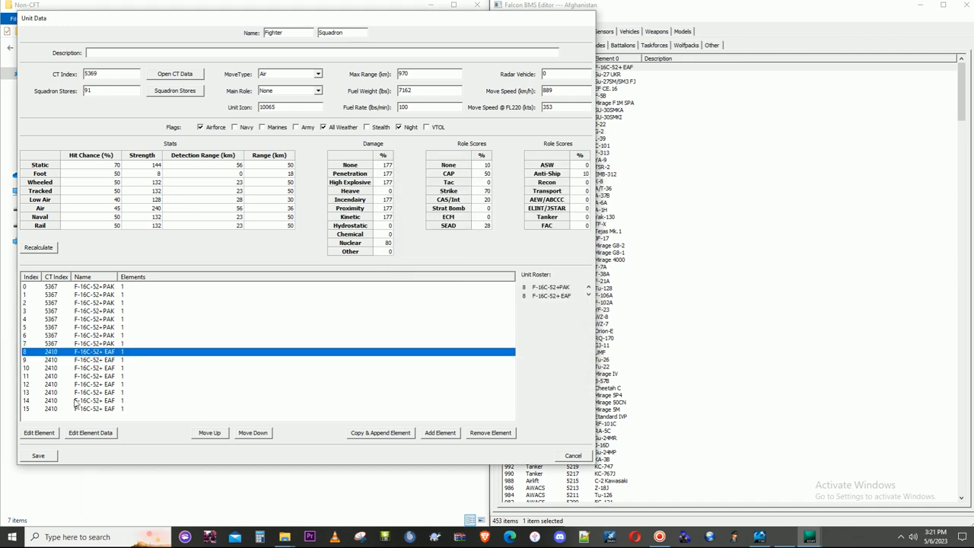
left_click(39, 433)
left_click_drag(584, 221, 586, 322)
left_click(442, 333)
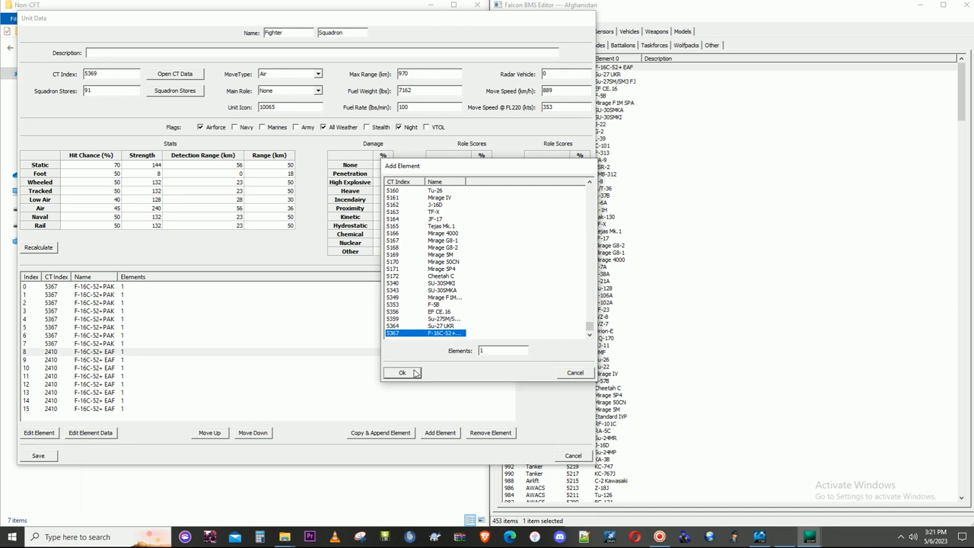
left_click(396, 372)
left_click(86, 359)
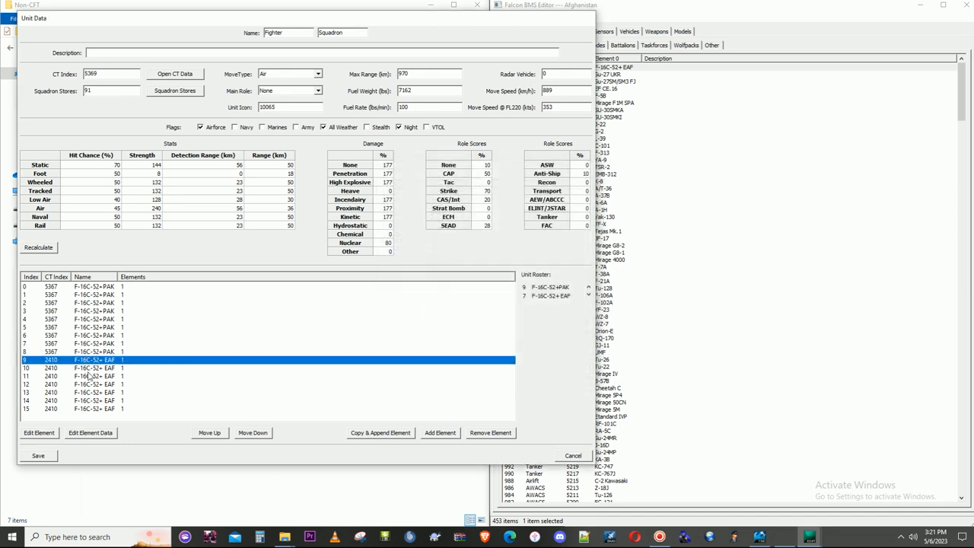
left_click(48, 433)
left_click_drag(584, 221, 578, 337)
double_click(445, 334)
- Reassign elements 10 and 11 of the squadron to the F-16C-52+PAK aircraft, CT index 5367
left_click(103, 369)
left_click(39, 432)
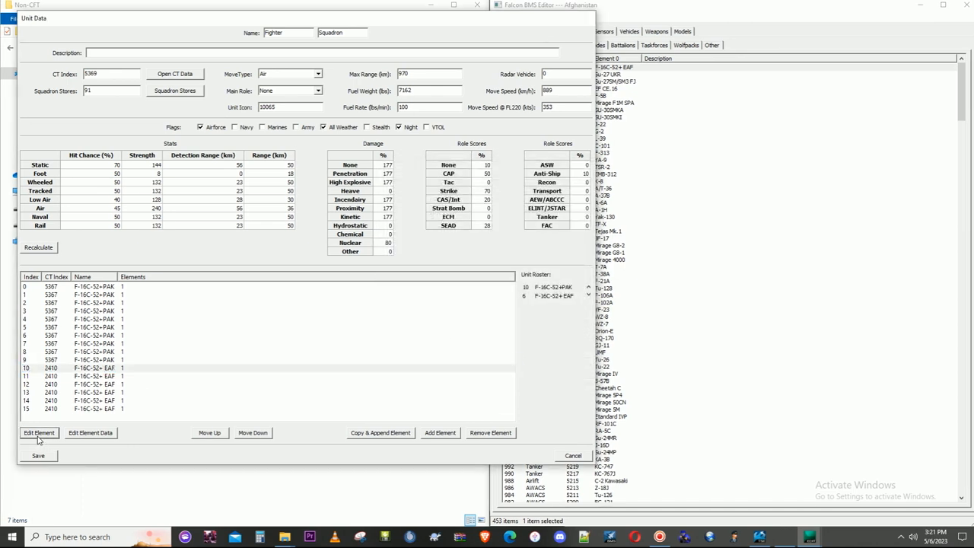
left_click_drag(584, 218, 585, 329)
double_click(434, 333)
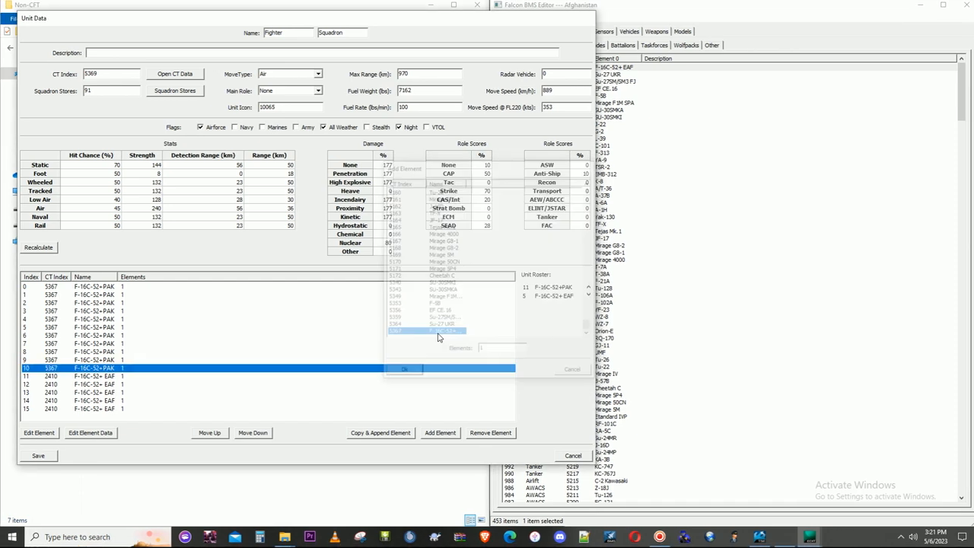
left_click(85, 376)
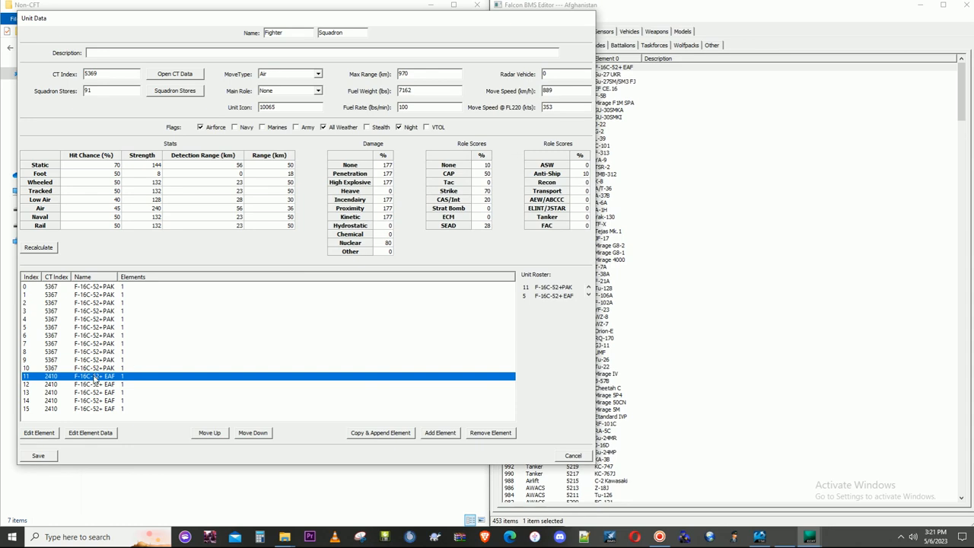
left_click(39, 432)
left_click_drag(585, 220, 583, 333)
double_click(450, 335)
- Reassign elements 12 and 13 of the squadron to the F-16C-52+PAK aircraft, CT index 5367
left_click(75, 385)
left_click(41, 436)
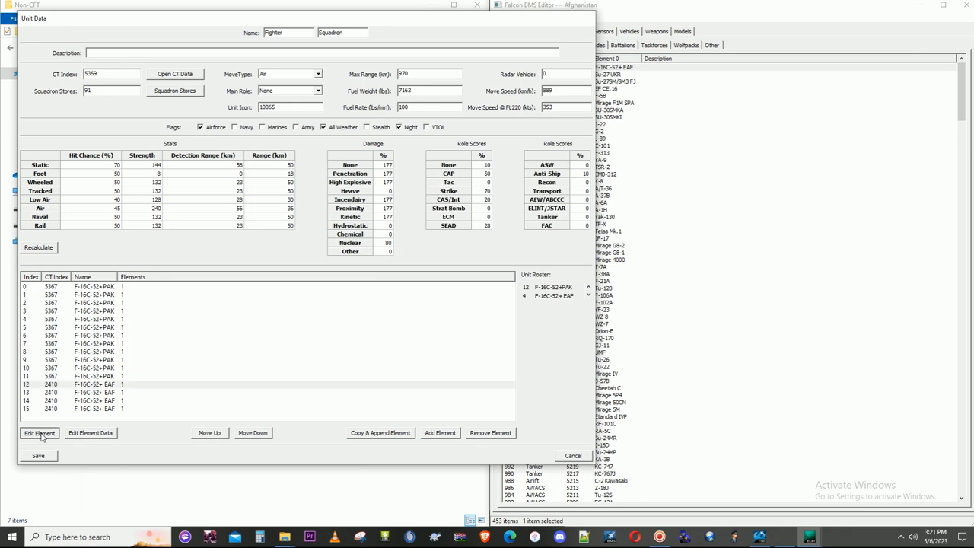
left_click_drag(585, 220, 584, 331)
left_click(439, 336)
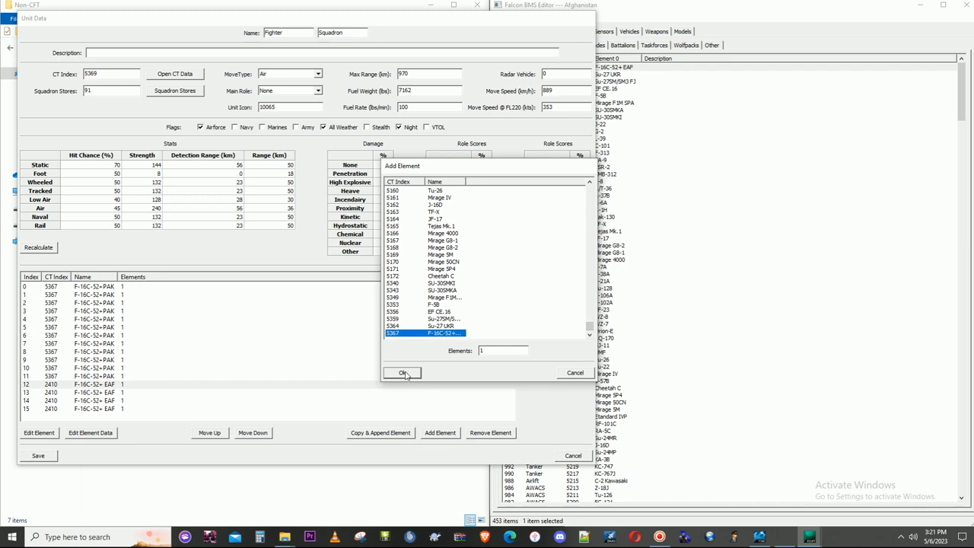
left_click(404, 373)
left_click(94, 392)
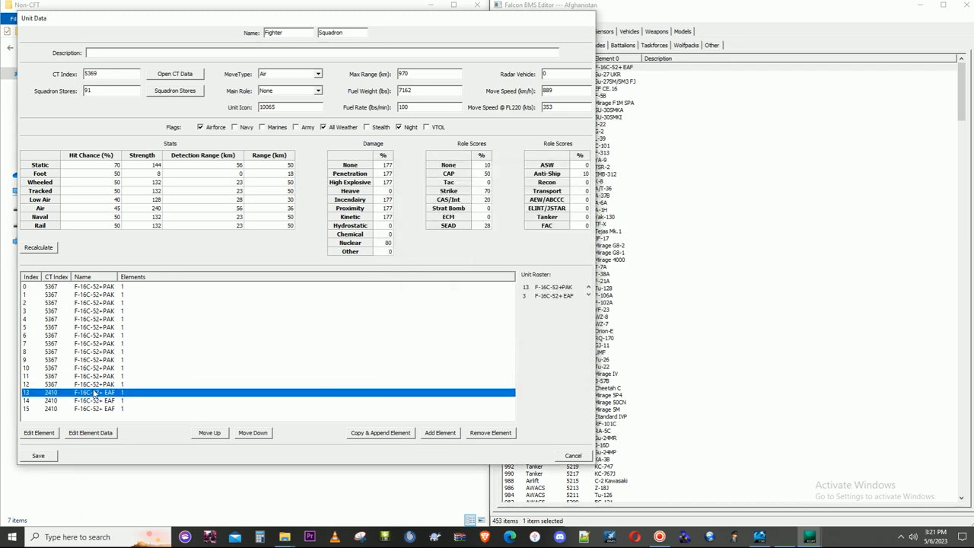
left_click(34, 439)
left_click_drag(584, 219, 586, 337)
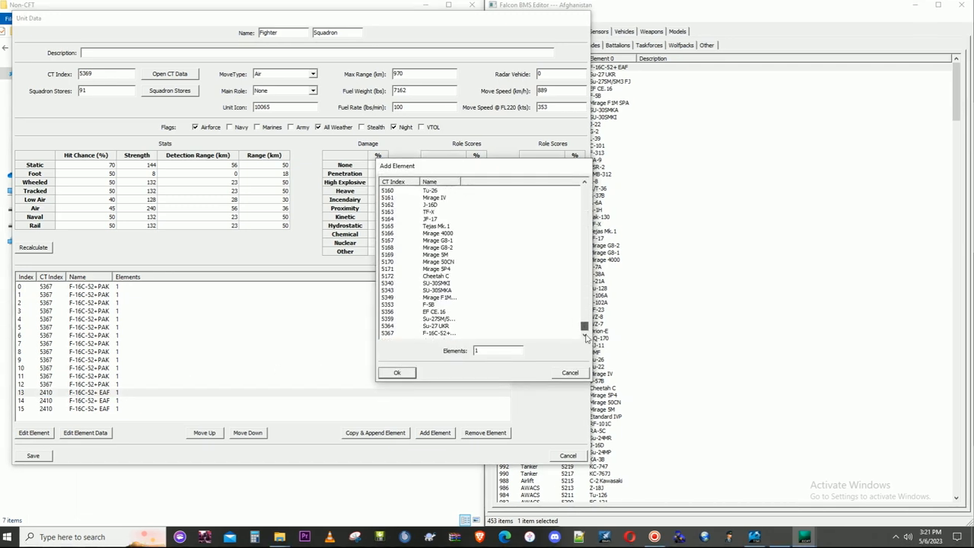
left_click(439, 334)
left_click(397, 372)
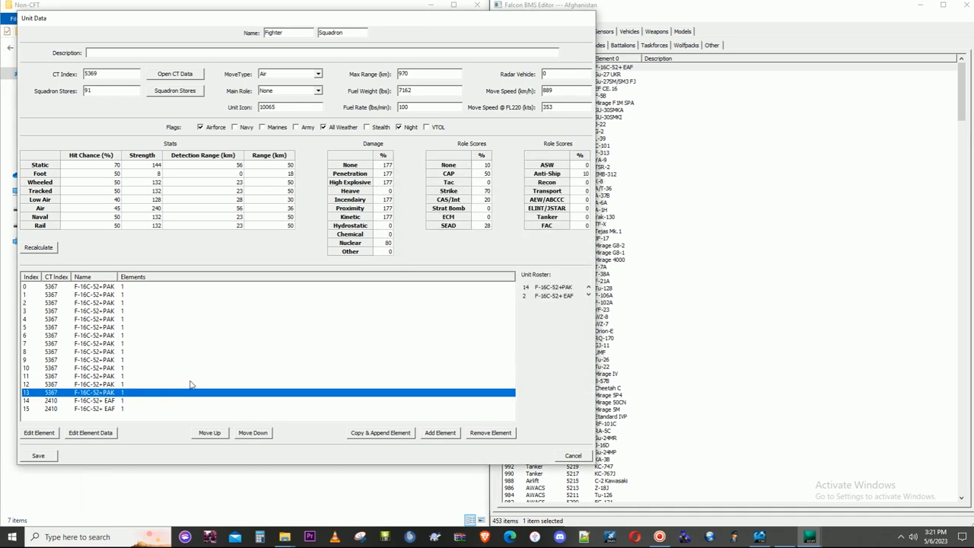
- Reassign elements 14 and 15 of the squadron to the F-16C-52+PAK aircraft, CT index 5367, and save the unit data
left_click(102, 401)
left_click(47, 435)
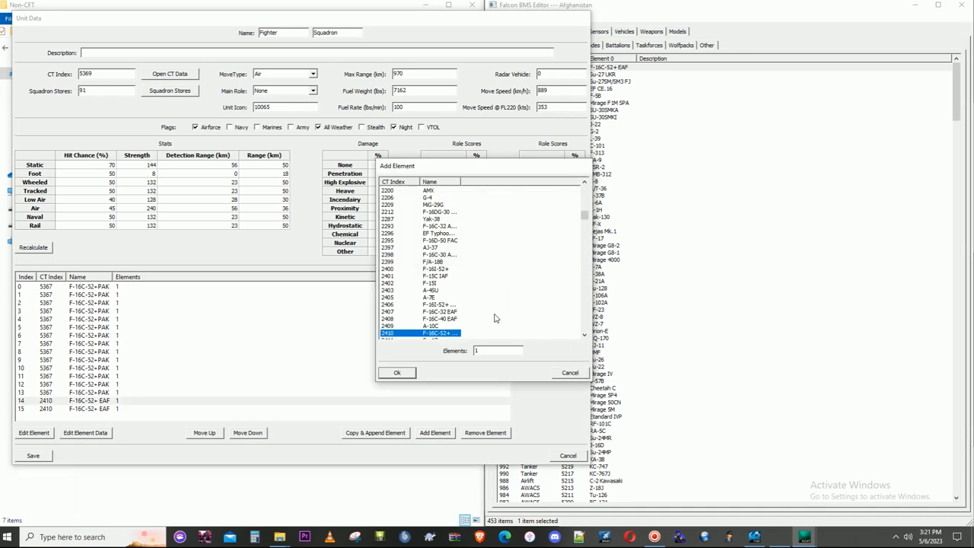
left_click_drag(583, 220, 587, 327)
left_click(451, 337)
left_click(402, 372)
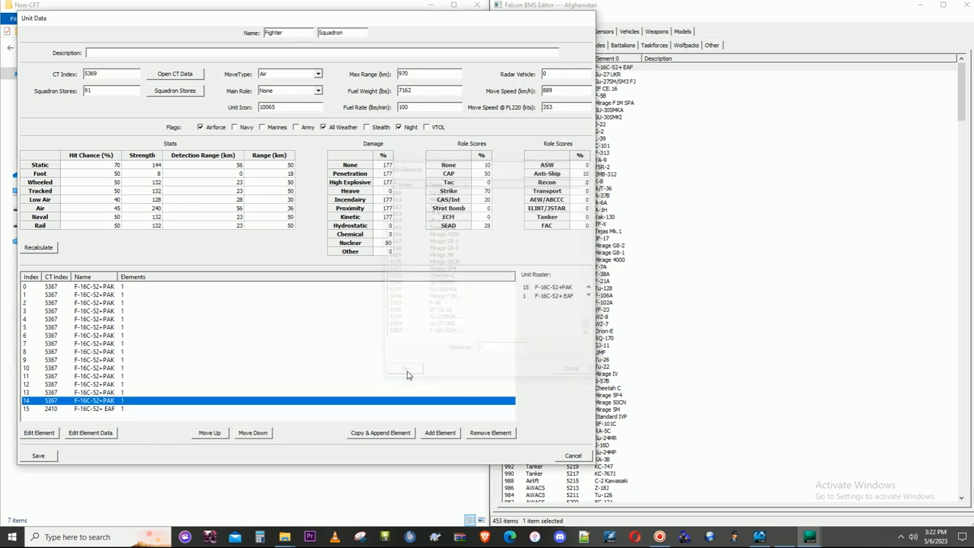
left_click(104, 411)
left_click(42, 433)
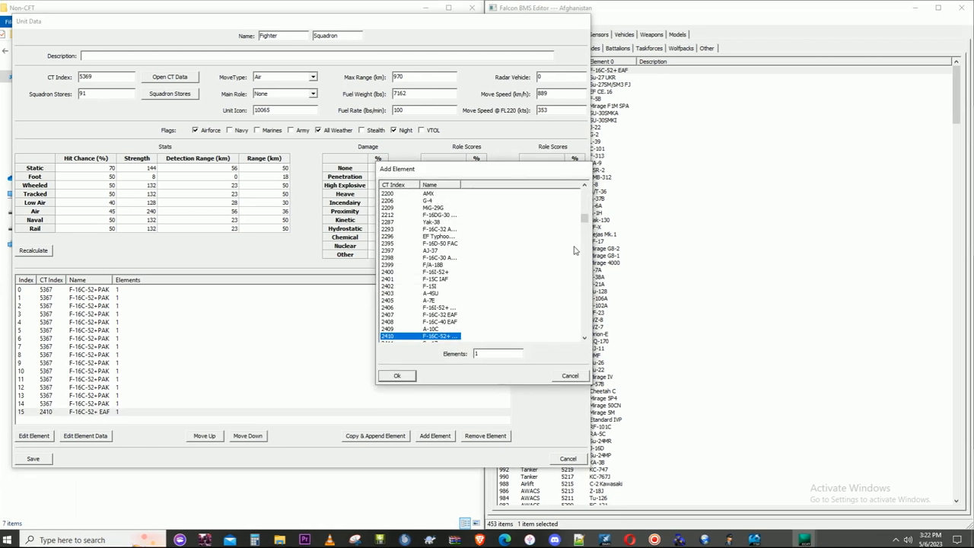
left_click_drag(584, 220, 584, 329)
left_click(427, 335)
left_click(402, 372)
left_click(41, 455)
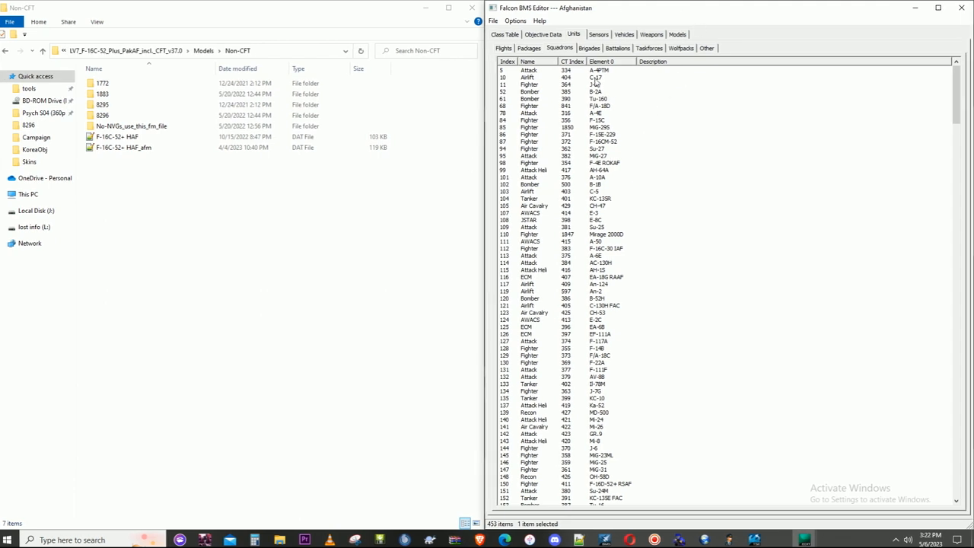
- Sort the squadrons by descending index to check the new one, and restart the editor from the Falcon BMS launcher
left_click(505, 62)
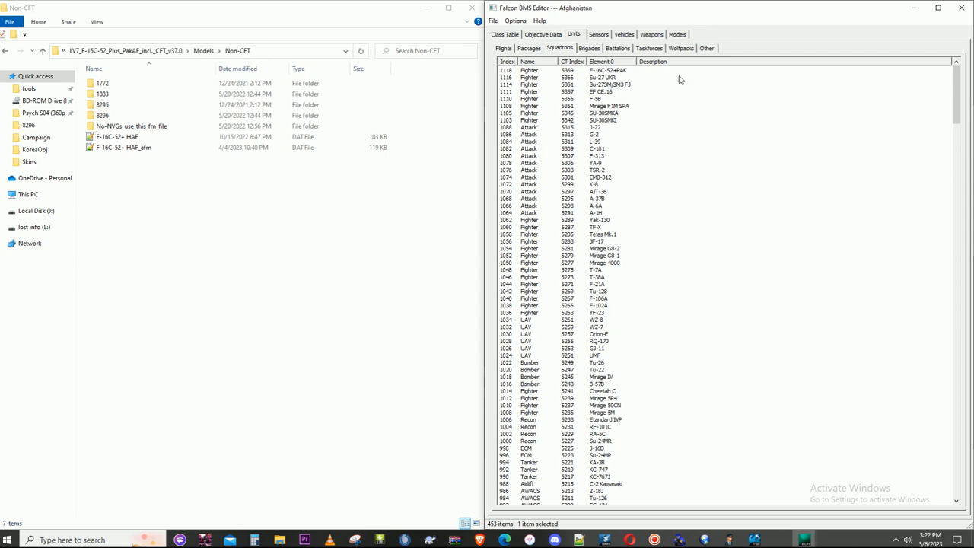
left_click(962, 10)
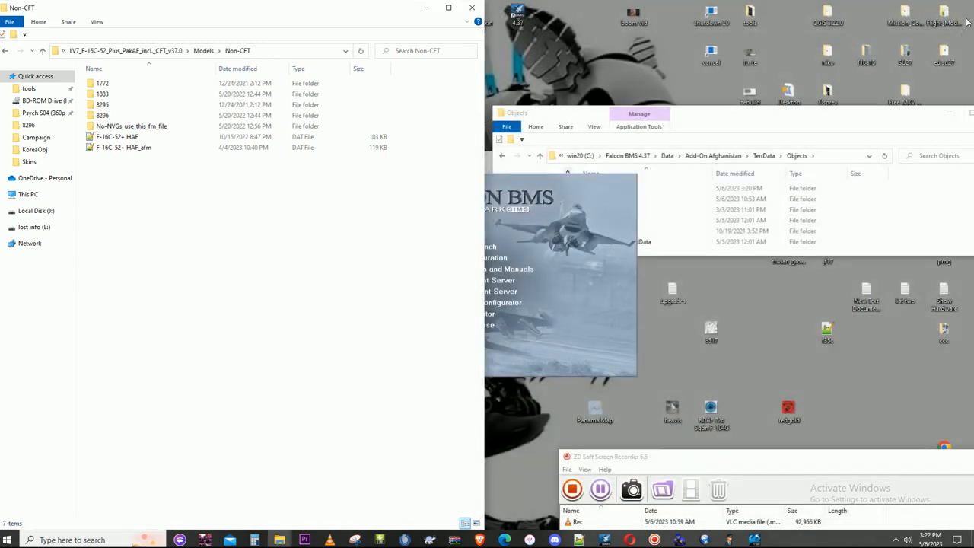
left_click(585, 278)
left_click(499, 248)
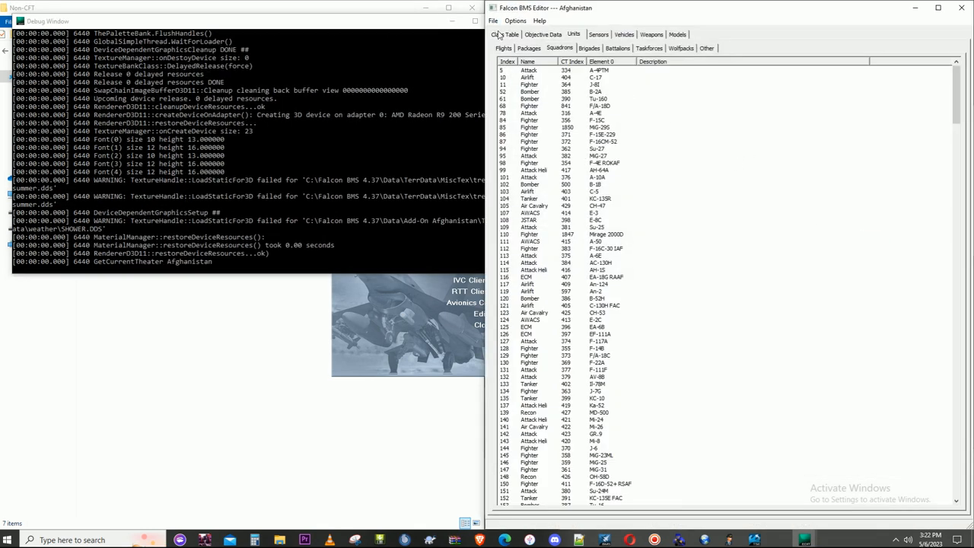
- Minimise the debug window and list the Class Table entries by descending index
left_click(499, 33)
left_click(455, 22)
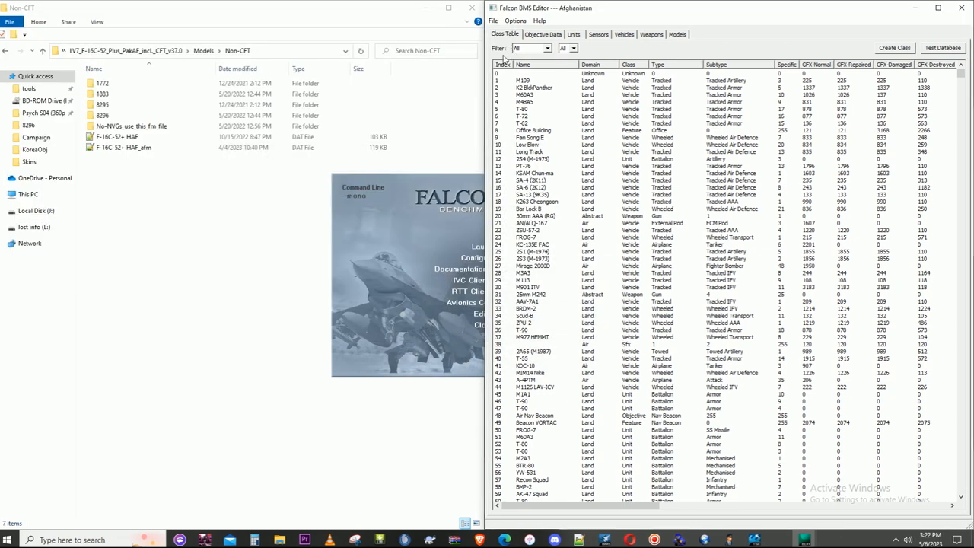
left_click(505, 66)
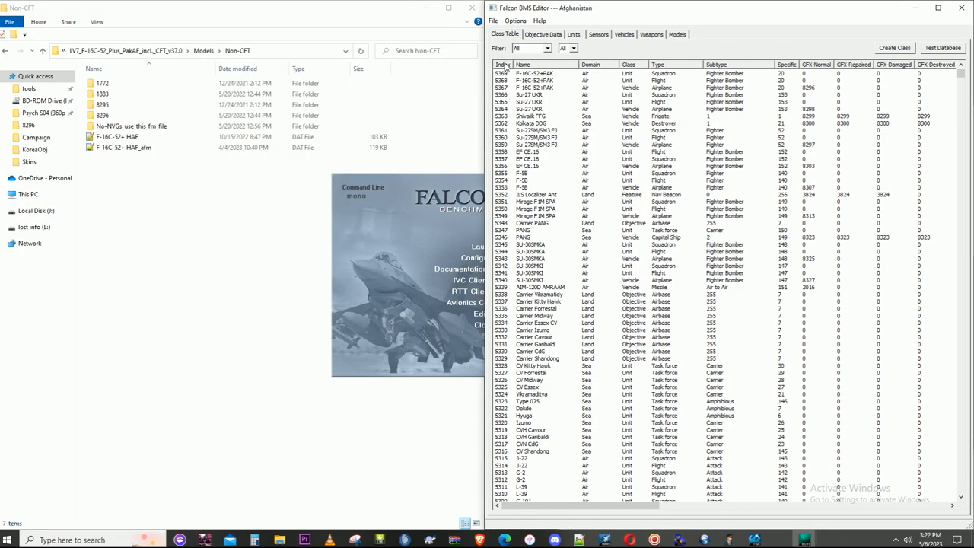
- Examine the F-16C-52+PAK airplane, flight and squadron entries in the Class Table and compare their Specific values with the Su-27 UKR
left_click(549, 88)
left_click(549, 80)
left_click(547, 73)
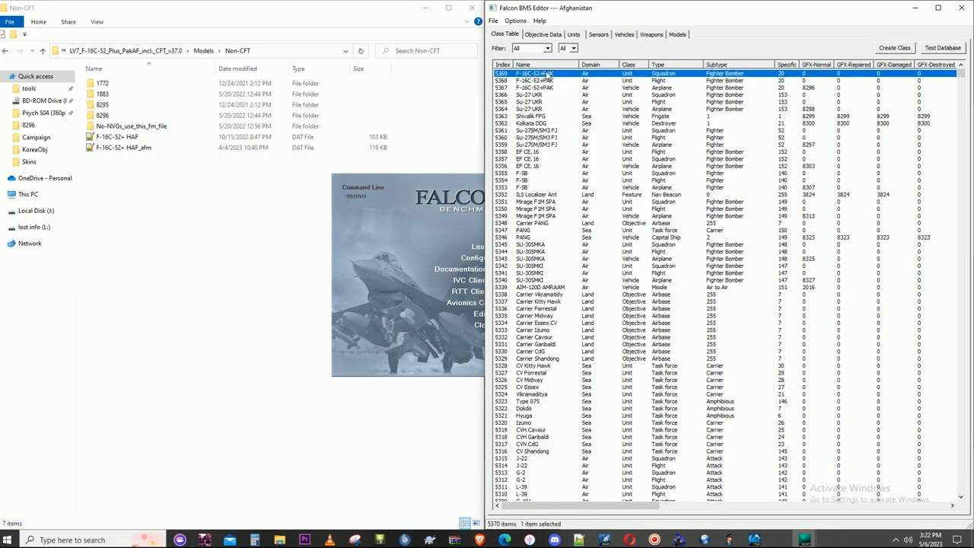
left_click(541, 81)
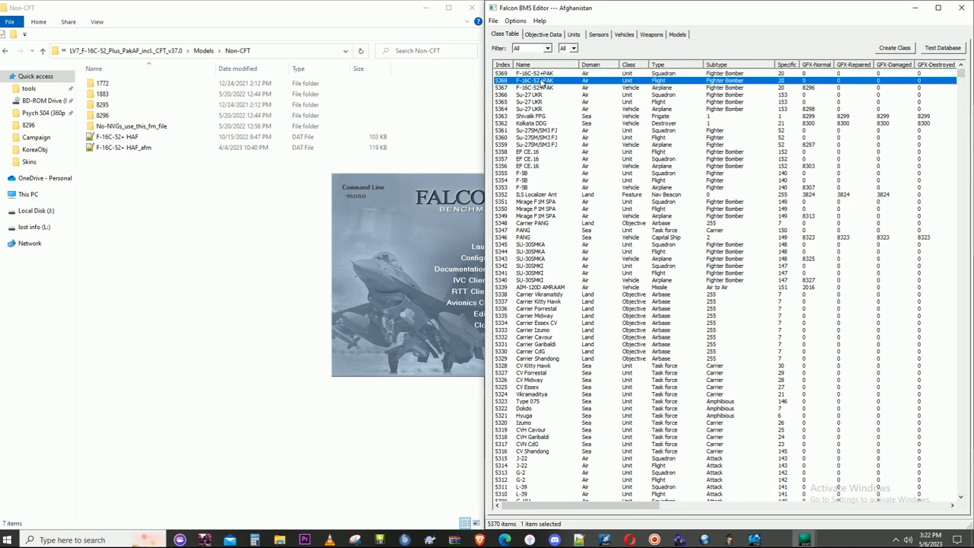
left_click(538, 88)
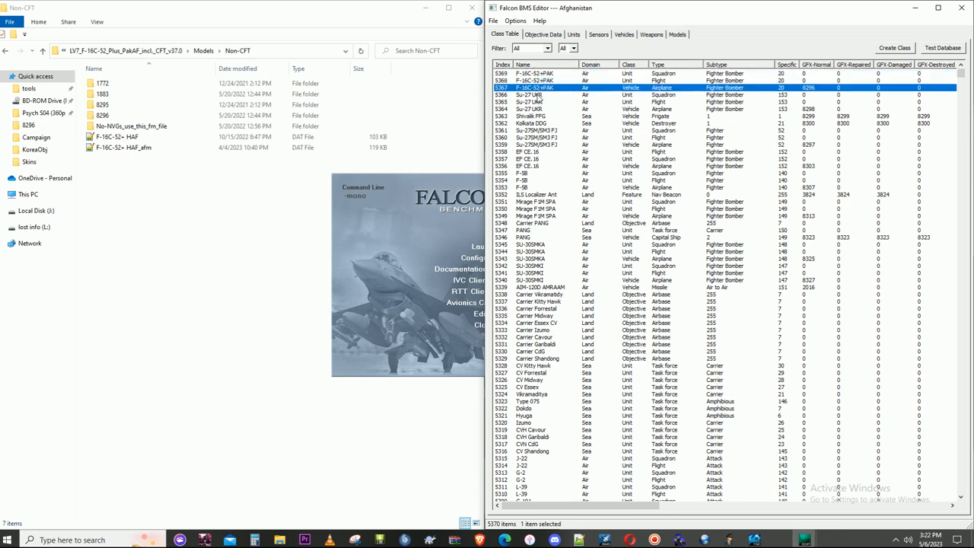
left_click(782, 83)
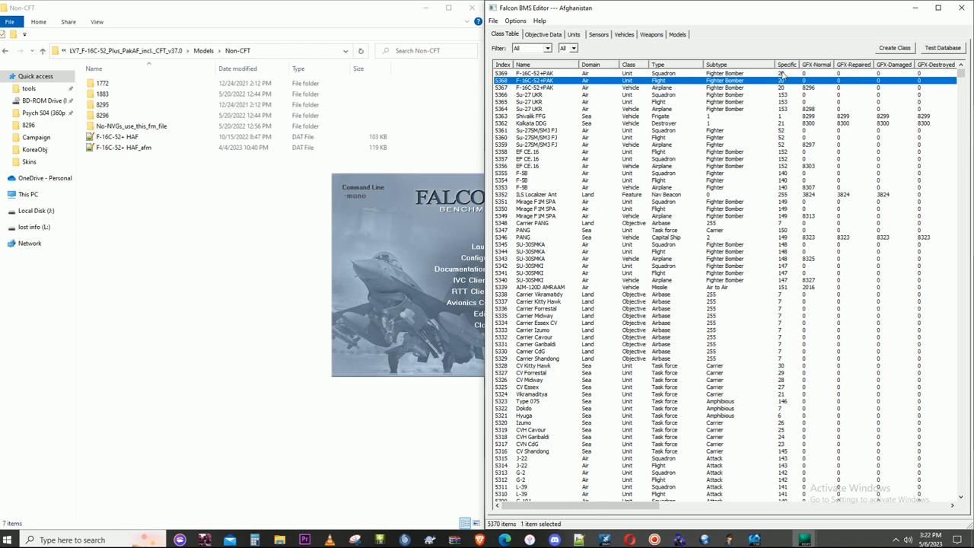
left_click(780, 73)
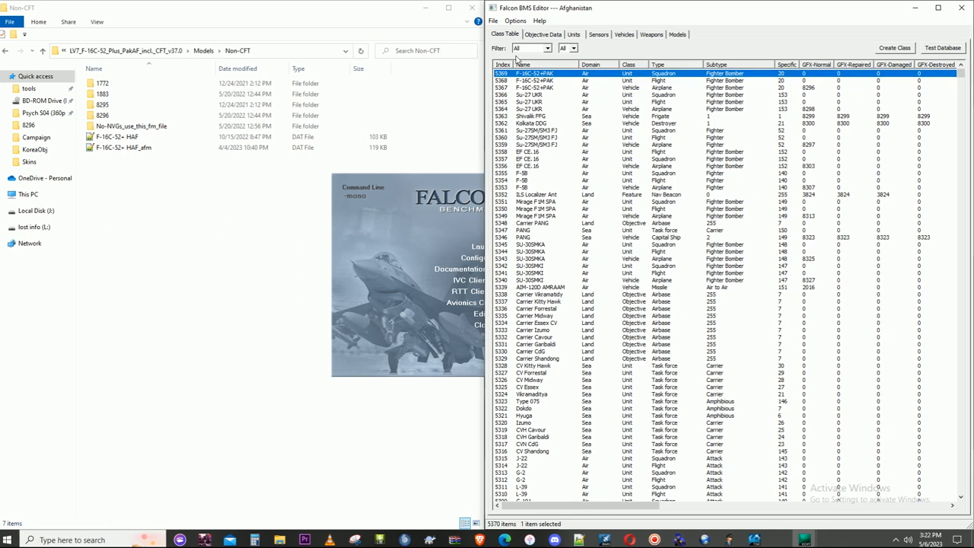
left_click(786, 95)
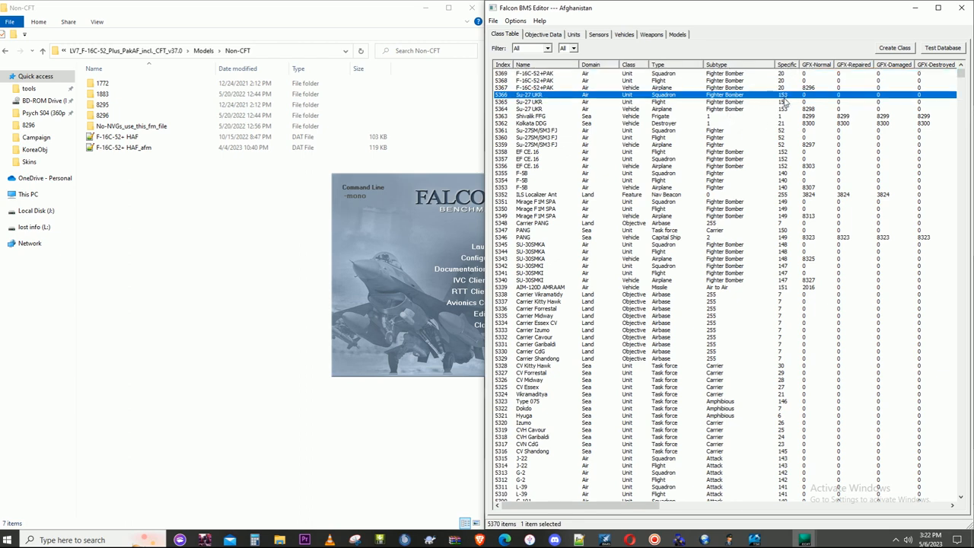
- Sort the Class Table by Specific value and examine which numbers are already taken, up to the Su-27 UKR entries
left_click(717, 131)
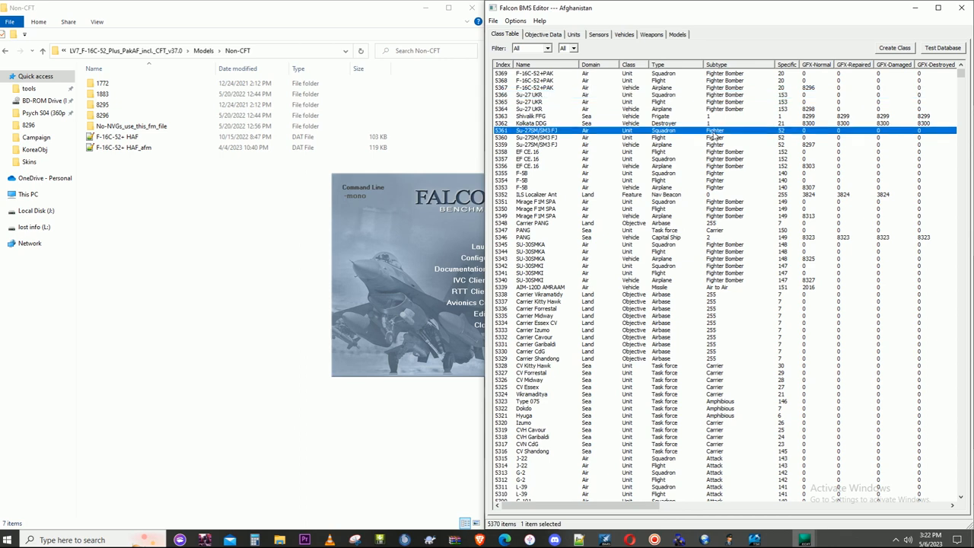
left_click(783, 95)
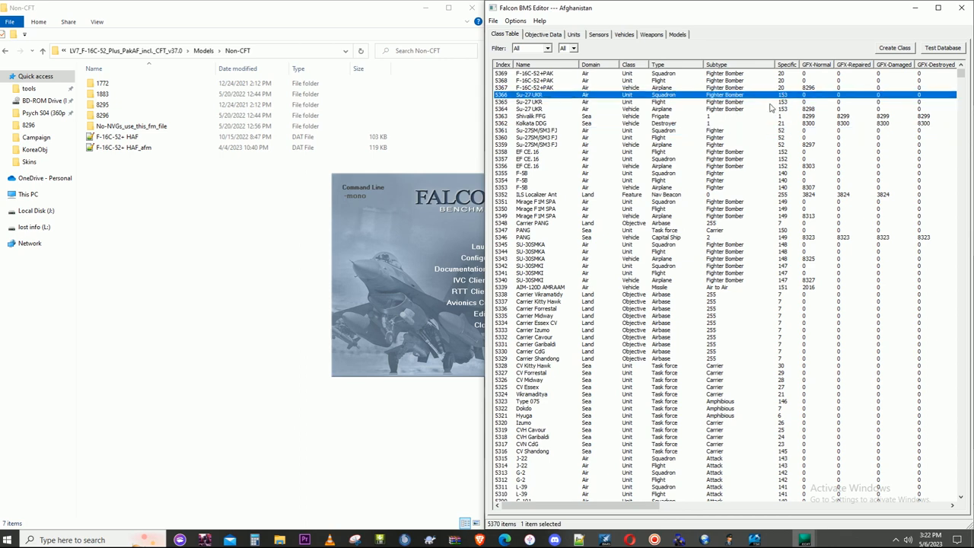
left_click(788, 64)
scroll(842, 216, "down", 6)
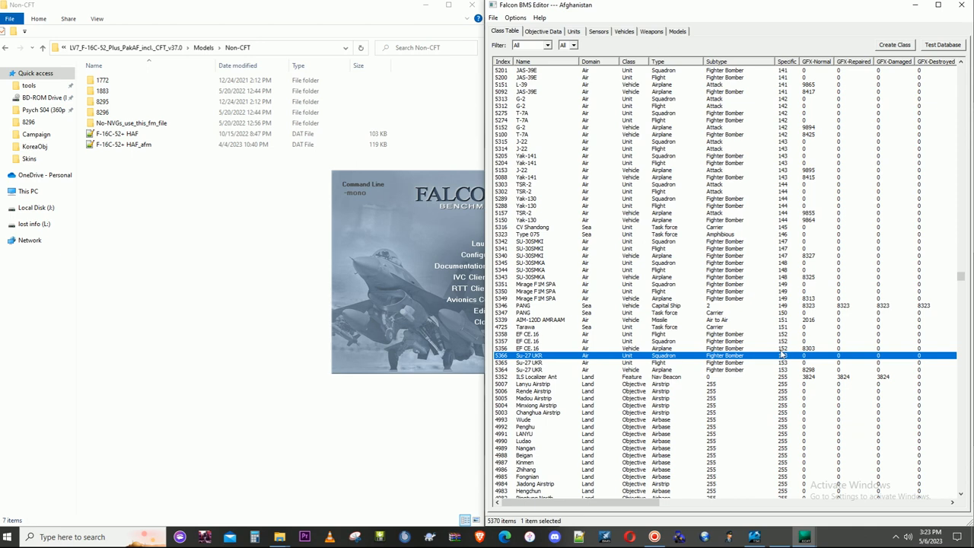
left_click(781, 348)
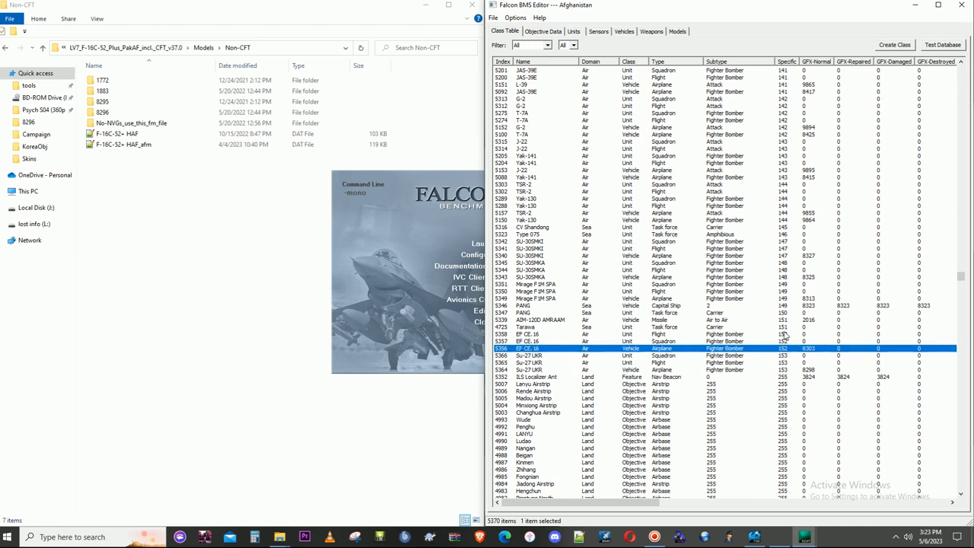
left_click(785, 335)
left_click(786, 327)
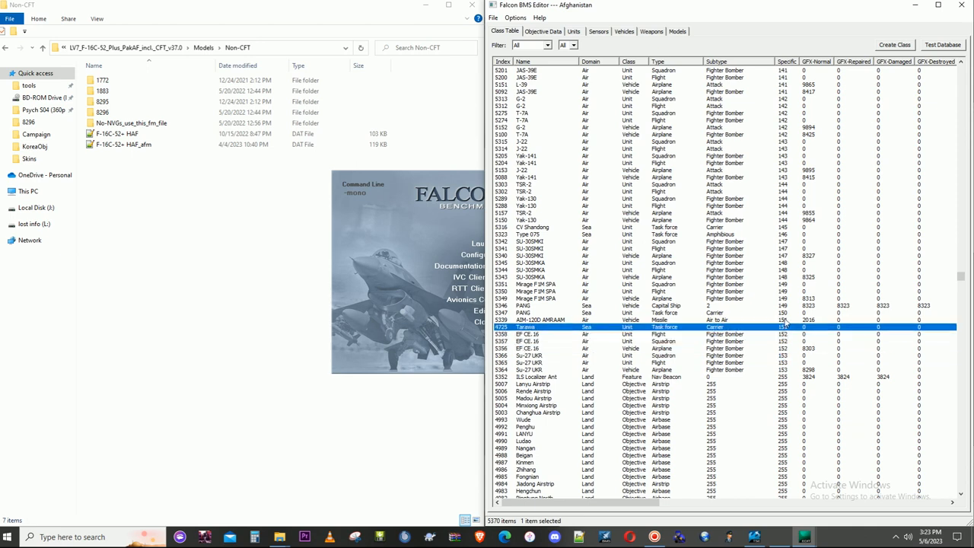
left_click(786, 321)
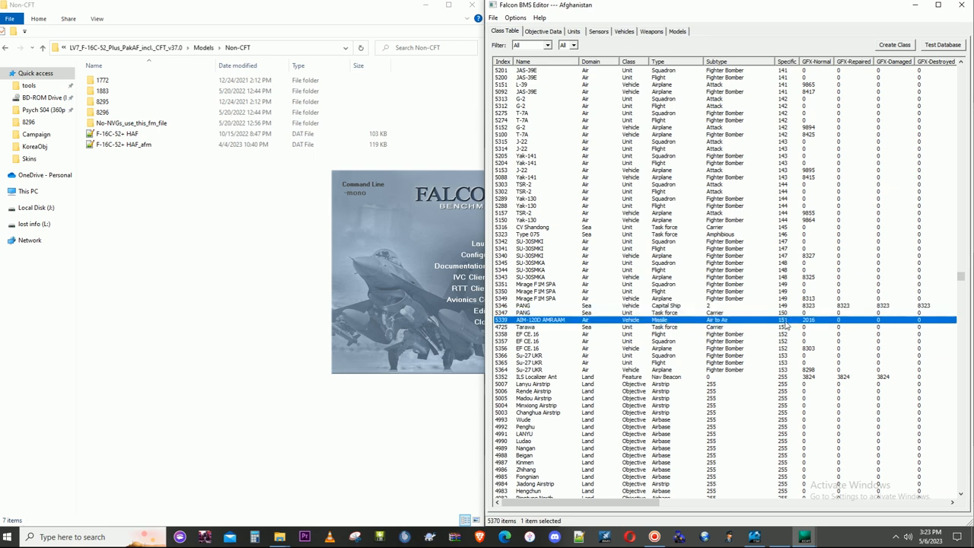
left_click(787, 313)
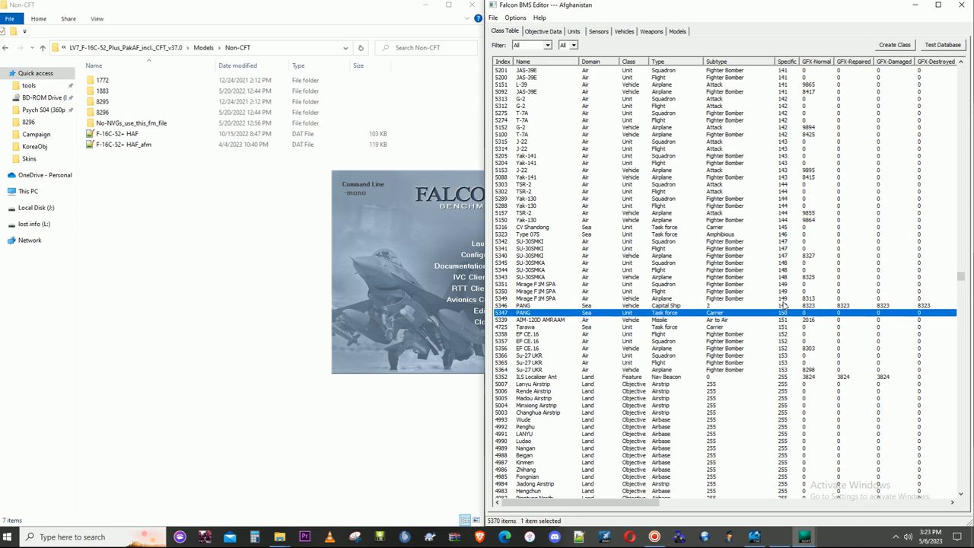
left_click(784, 298)
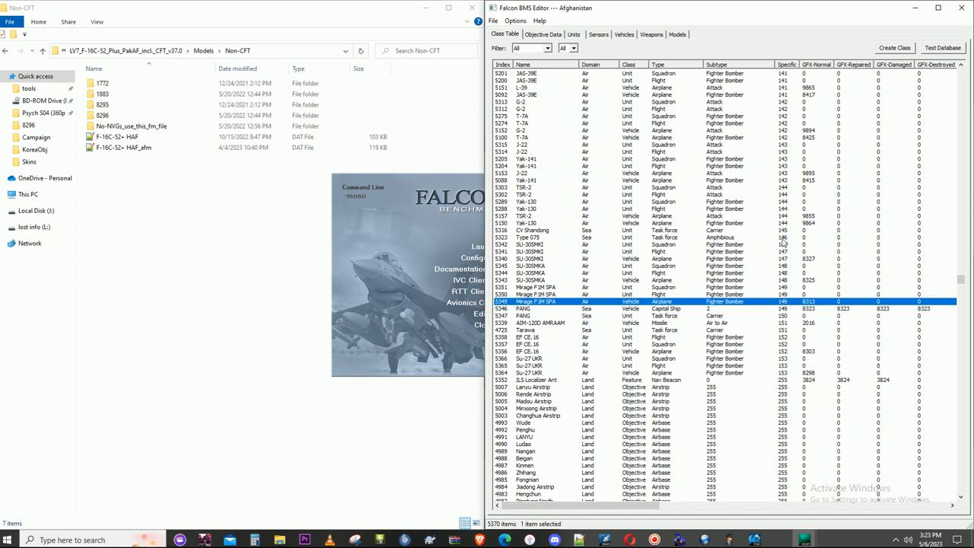
scroll(783, 242, "up", 1)
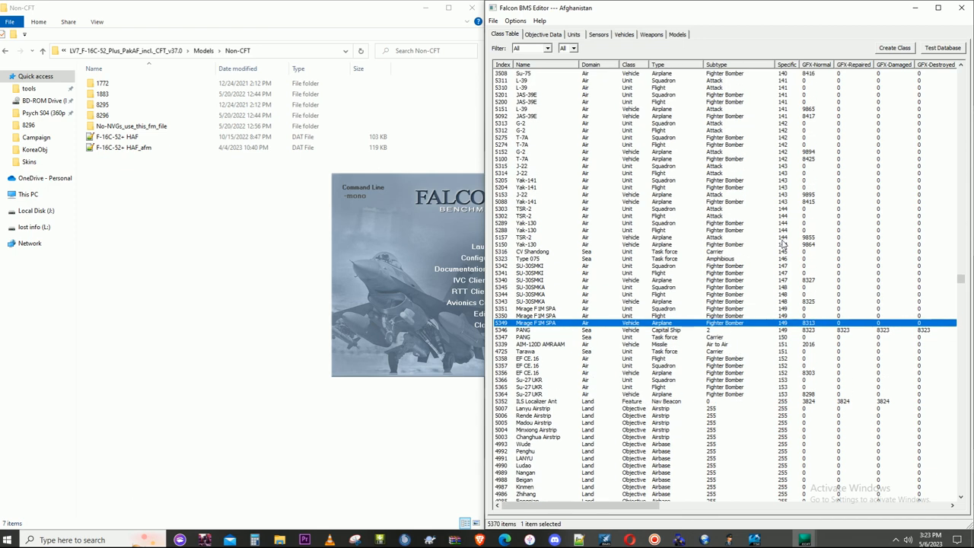
scroll(783, 242, "down", 1)
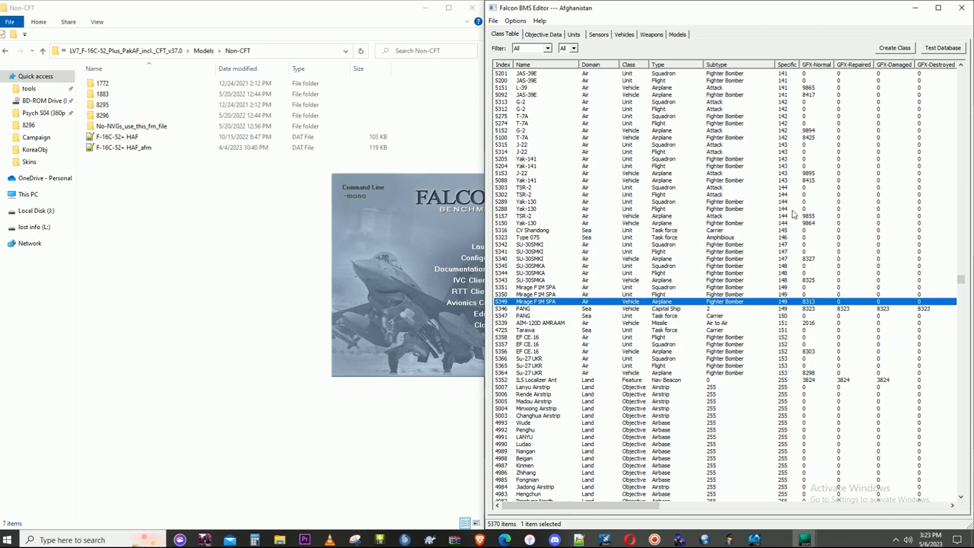
left_click(794, 370)
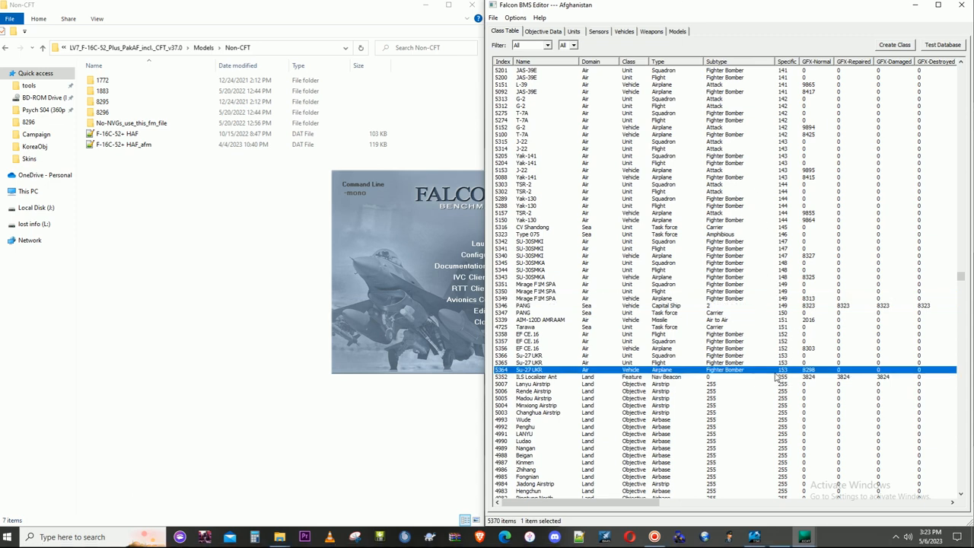
- List the Class Table by descending index, set the F-16C-52+PAK airplane entry's (CT 5367) Specific value to 154, and save it
left_click(502, 65)
left_click(502, 66)
scroll(683, 226, "up", 2)
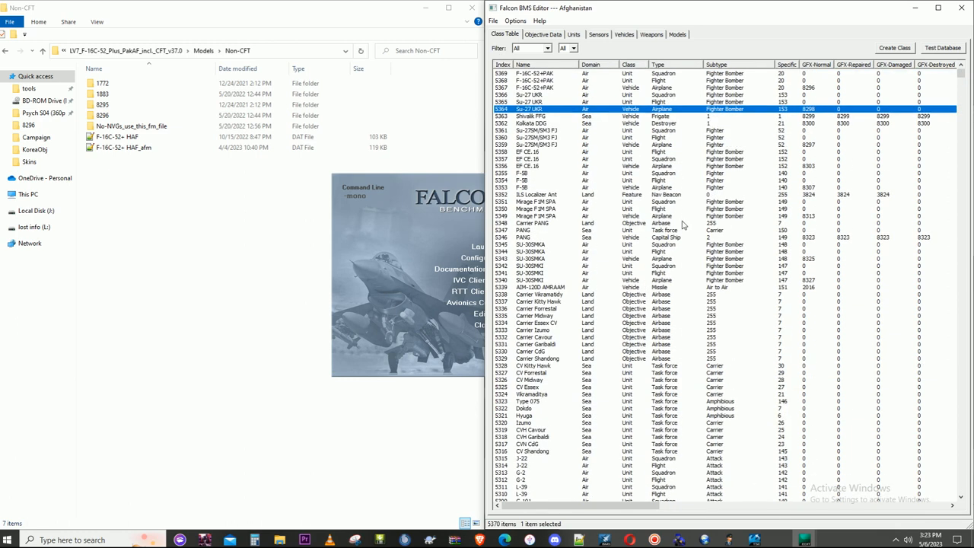
left_click(535, 89)
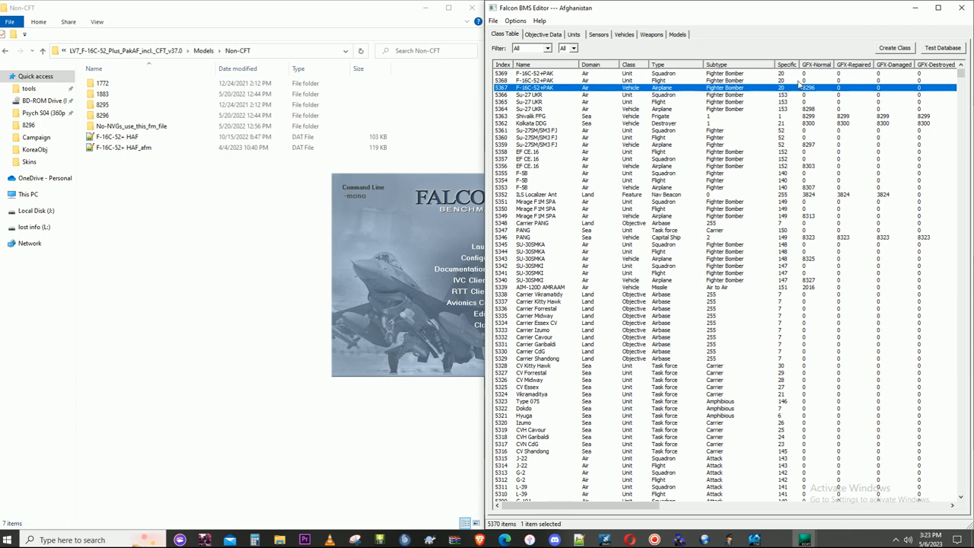
double_click(788, 90)
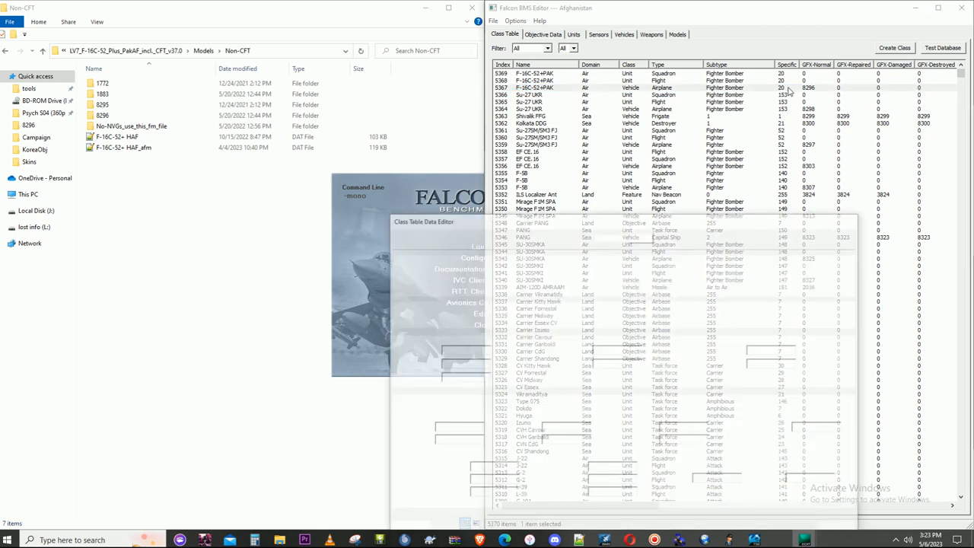
left_click(838, 285)
left_click_drag(840, 308, 842, 392)
left_click(825, 290)
left_click_drag(731, 216, 777, 120)
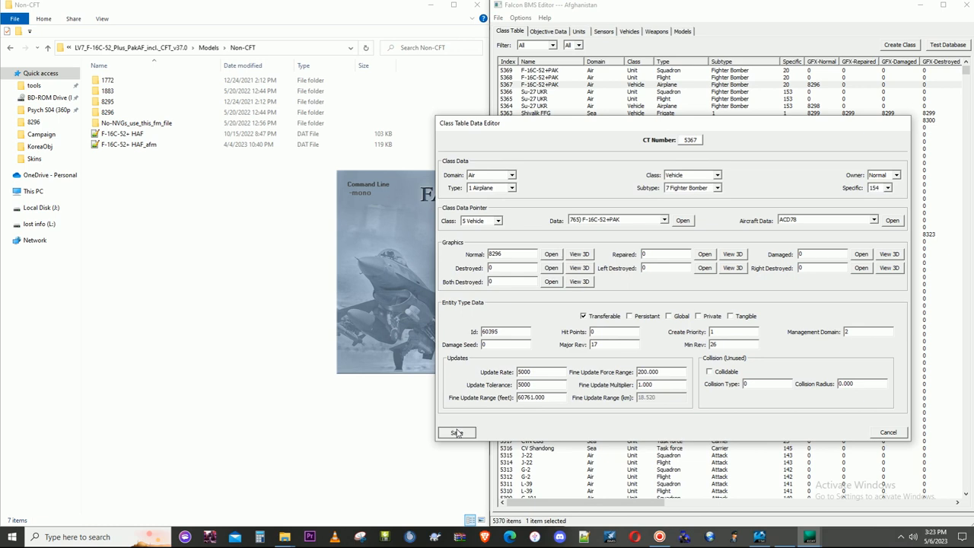
left_click(451, 435)
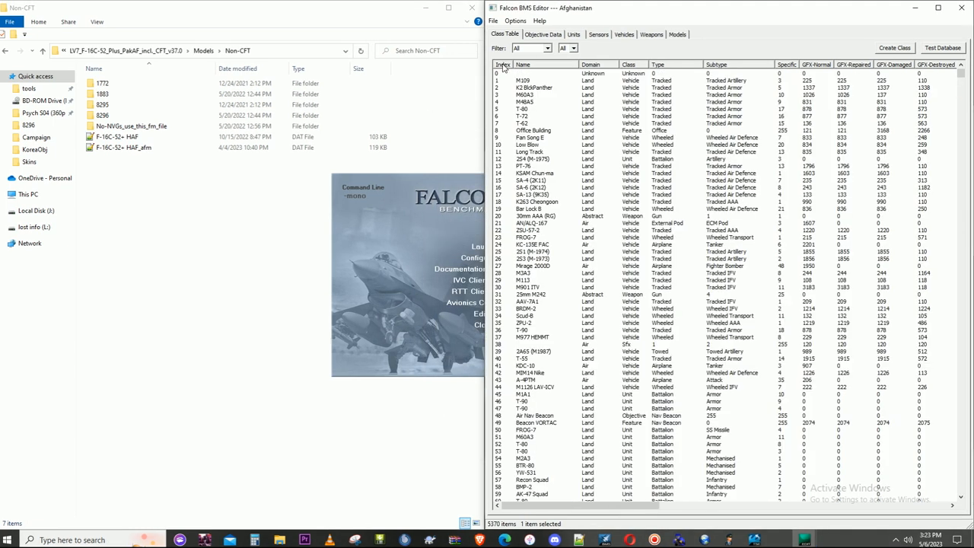
- Set the Specific value of the F-16C-52+PAK flight entry, CT 5368, to 154 and save it
left_click(502, 67)
double_click(782, 80)
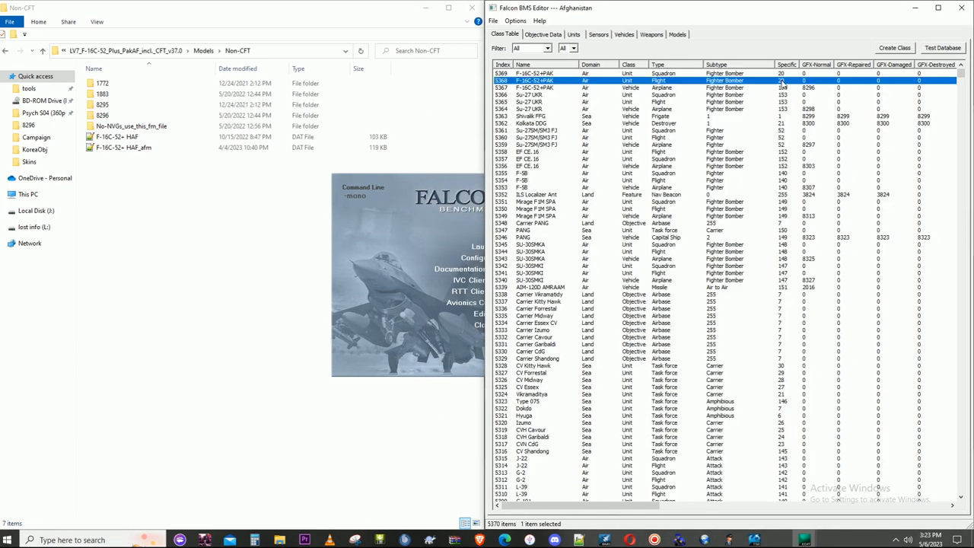
left_click(838, 281)
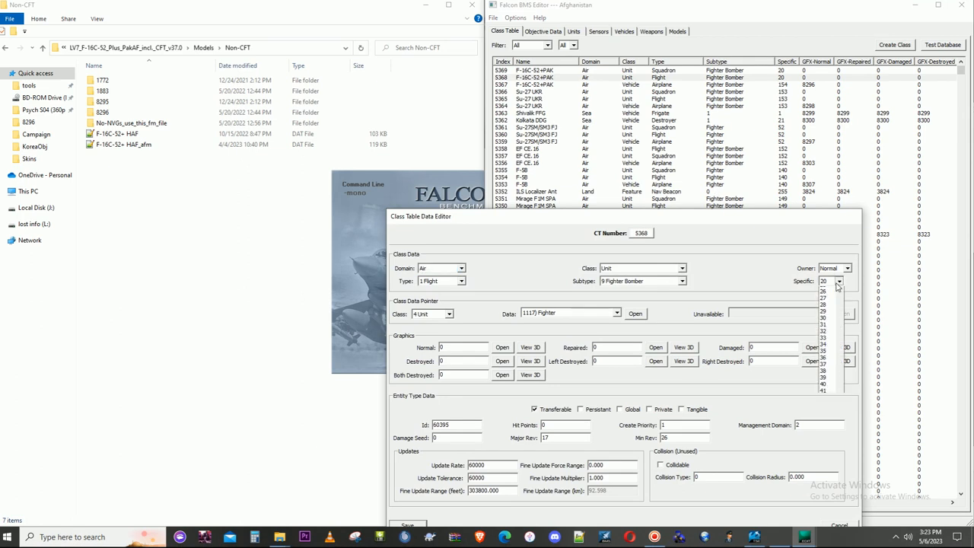
left_click_drag(839, 318, 837, 382)
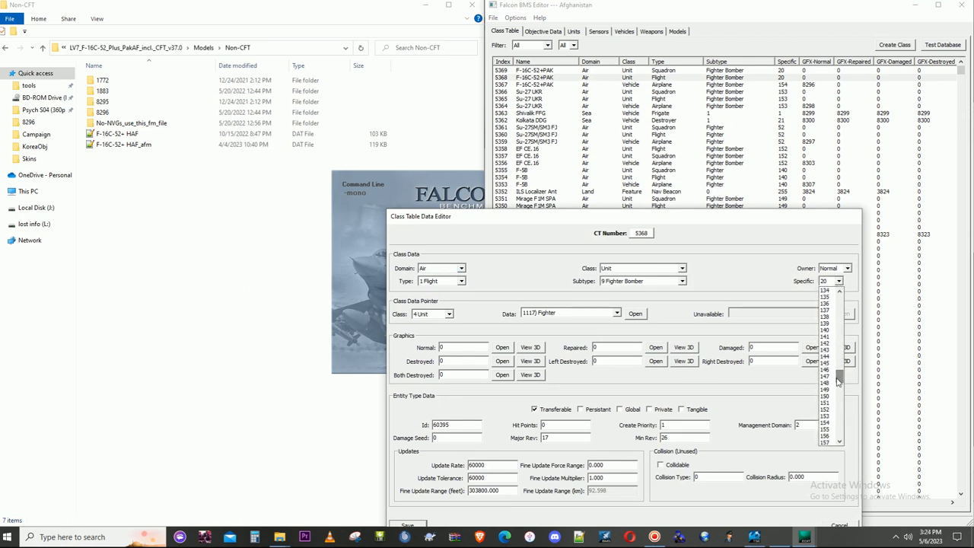
left_click(825, 423)
left_click_drag(727, 213, 745, 123)
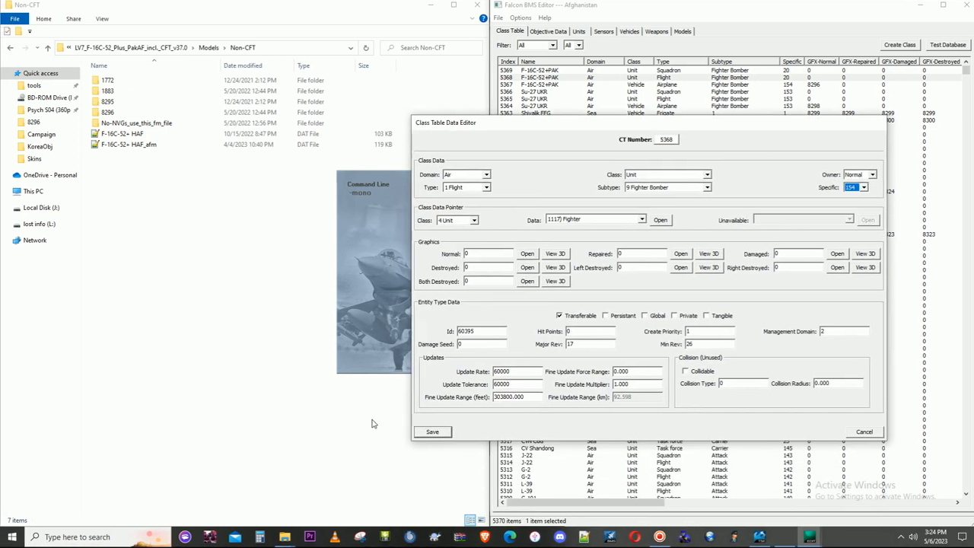
left_click(430, 432)
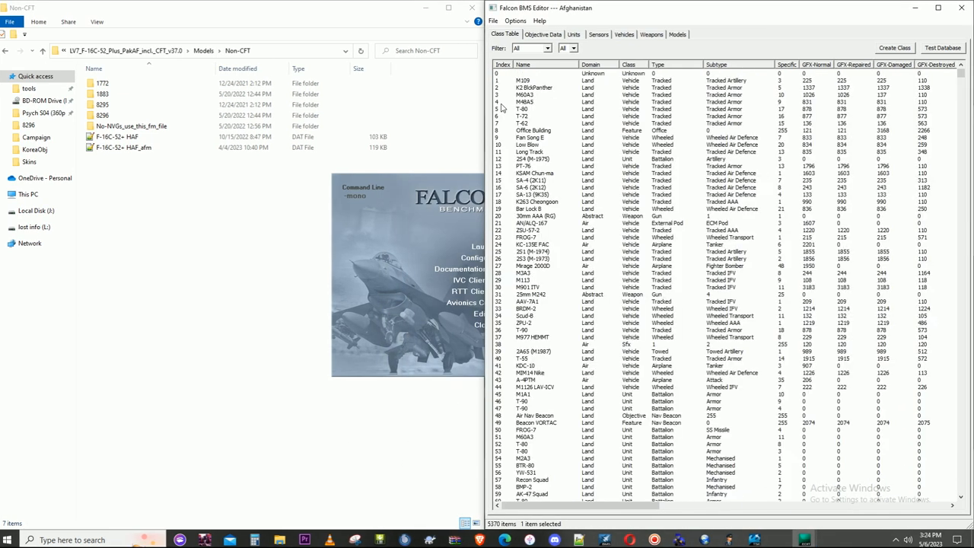
- Set the Specific value of the F-16C-52+PAK squadron entry, CT 5369, to 154, save it, and close the Falcon BMS launcher
left_click(502, 67)
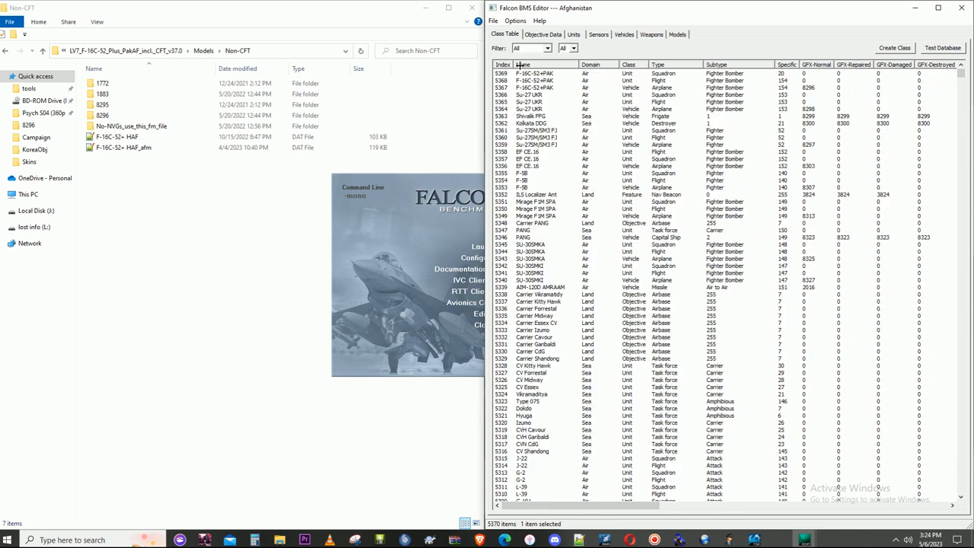
double_click(787, 74)
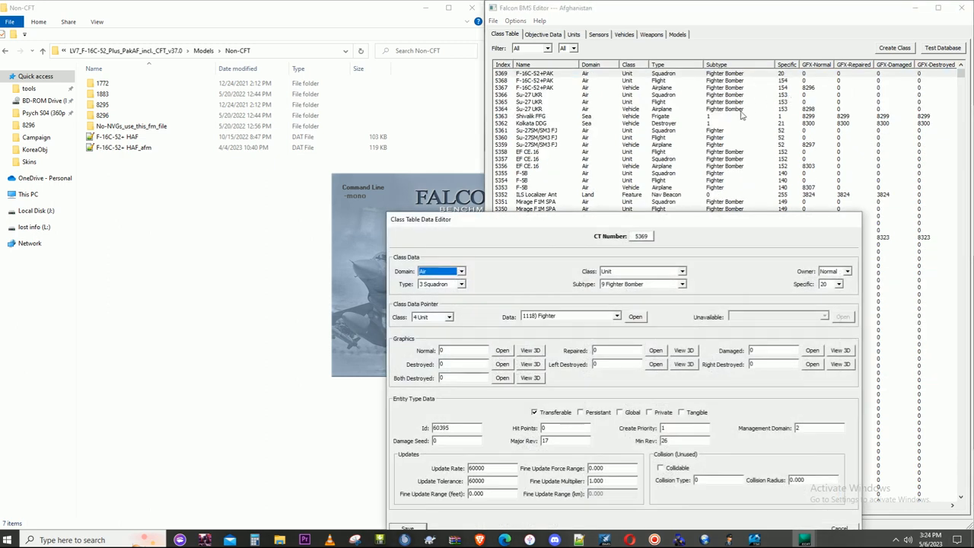
left_click_drag(611, 211, 620, 118)
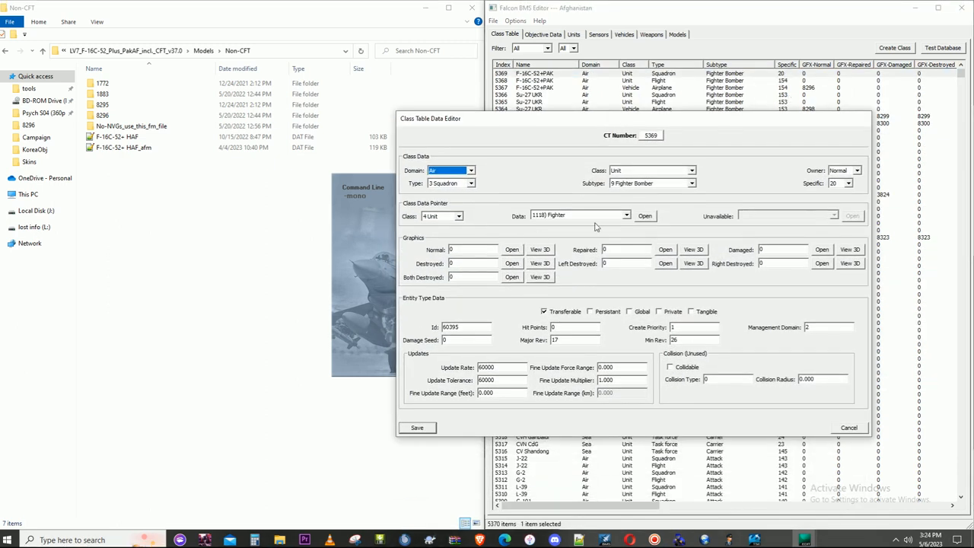
left_click(848, 183)
left_click_drag(852, 213, 850, 285)
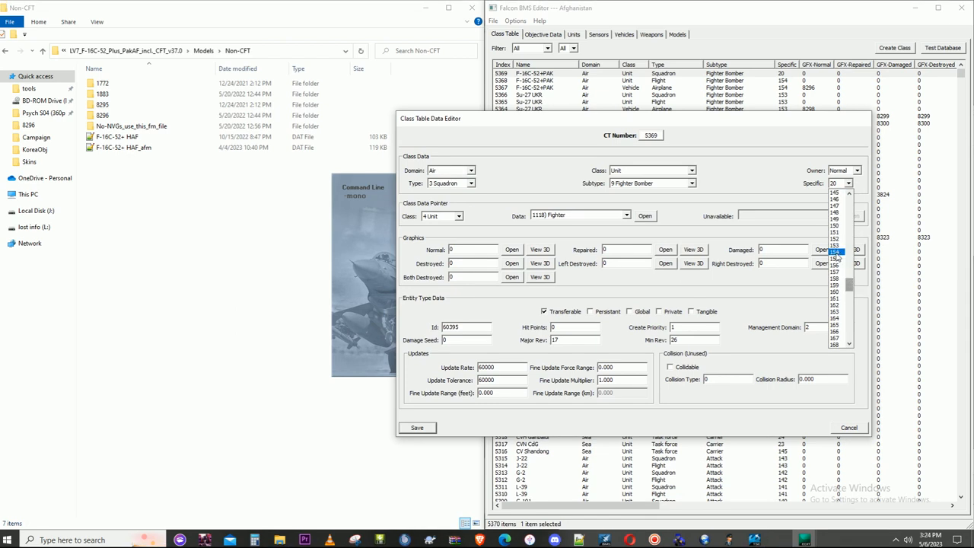
left_click(835, 251)
left_click(421, 425)
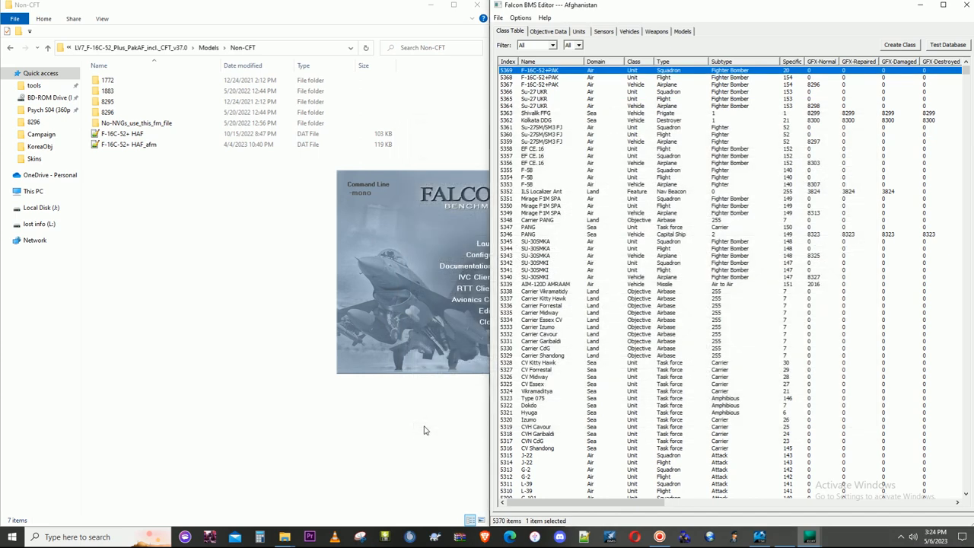
left_click(412, 365)
left_click(487, 321)
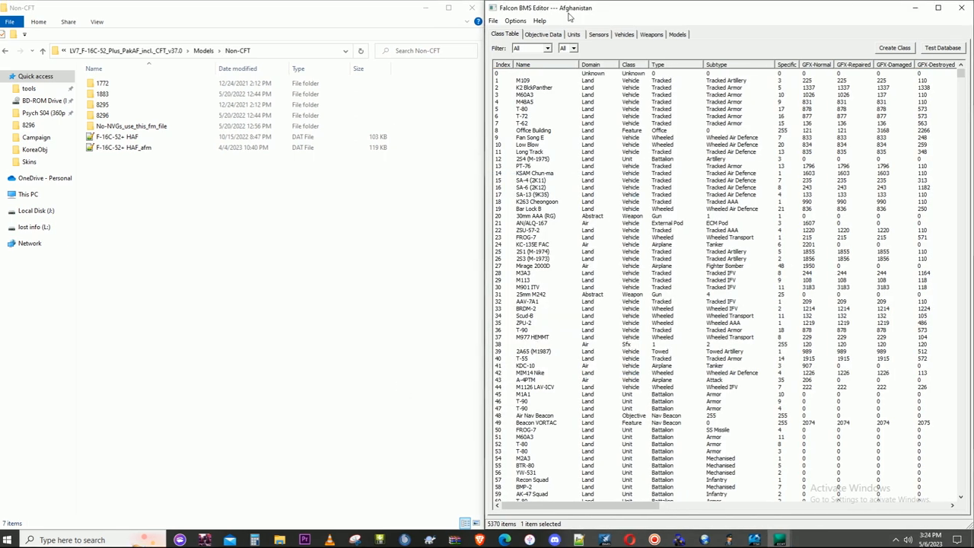
- Review the F-16C-52+PAK squadron's class entry and its linked unit data and element list, and close both without saving
left_click(505, 65)
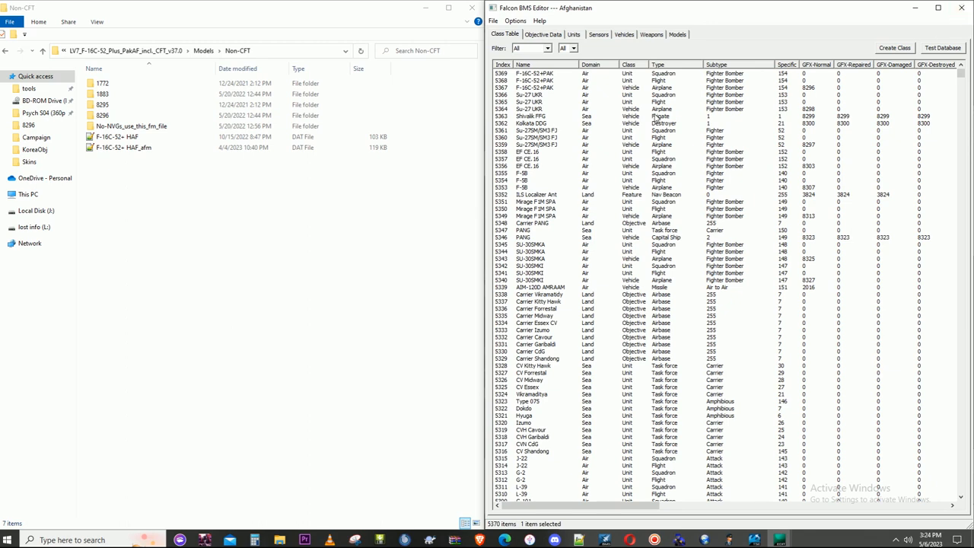
double_click(663, 74)
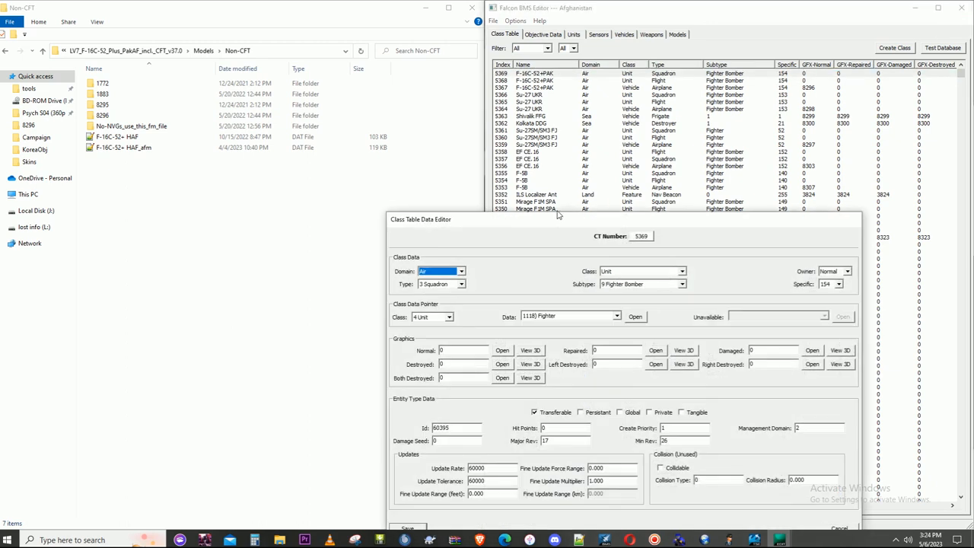
left_click_drag(564, 216, 564, 90)
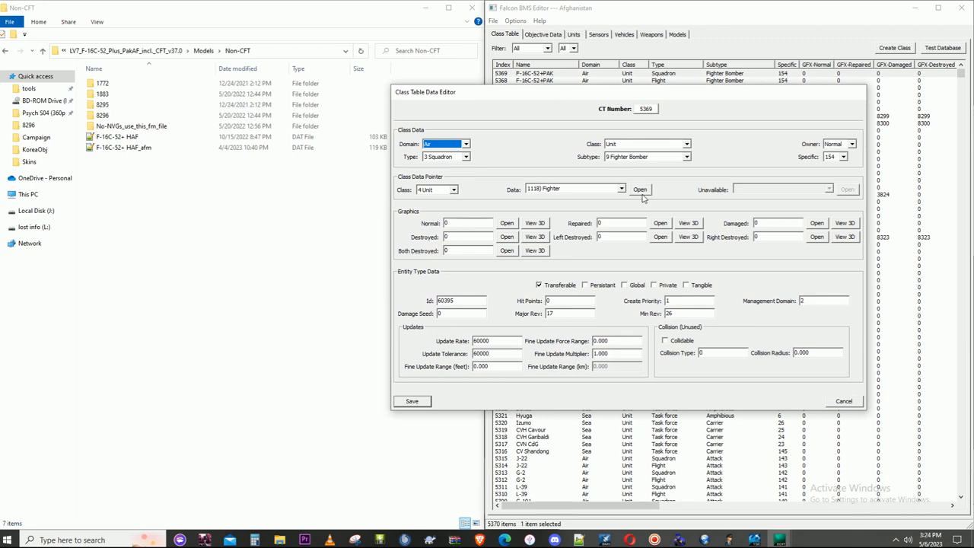
left_click(641, 191)
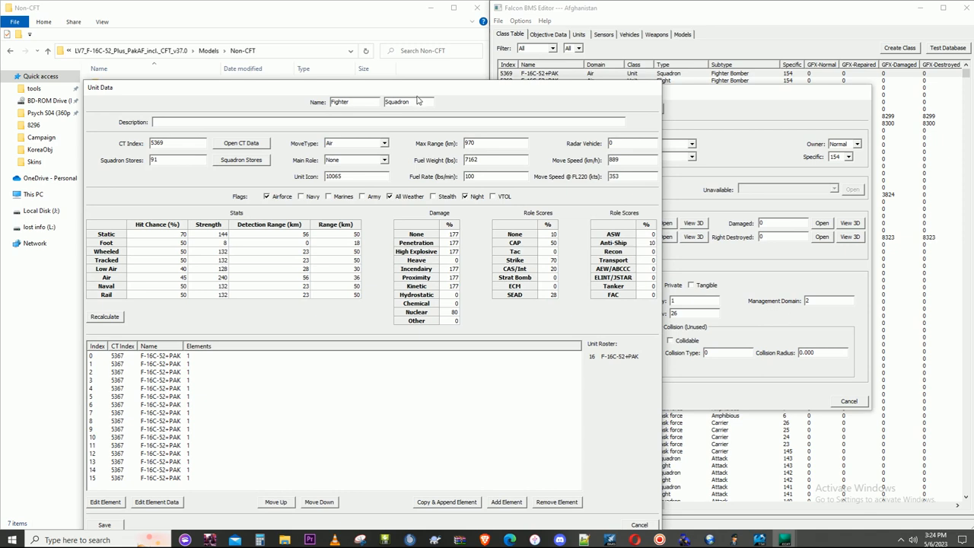
left_click_drag(419, 92, 437, 67)
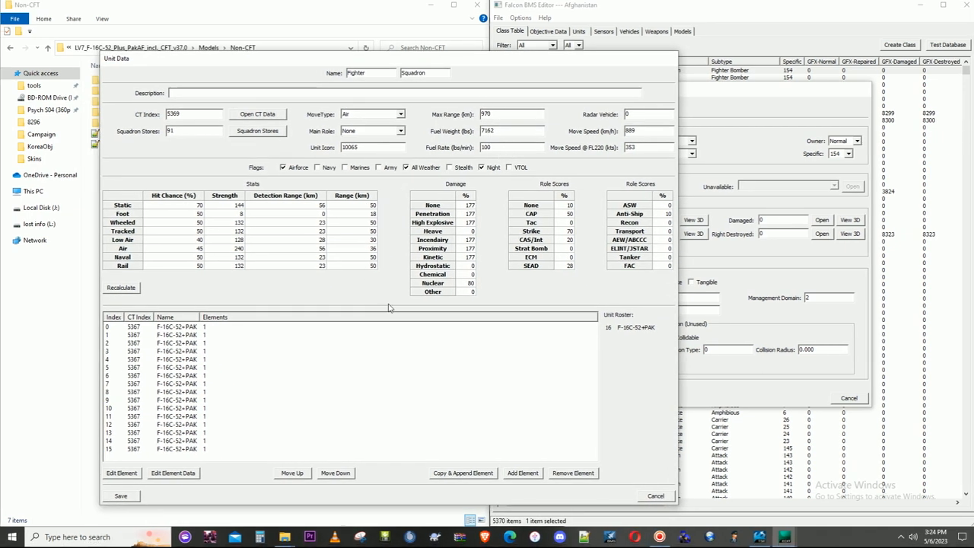
left_click(651, 495)
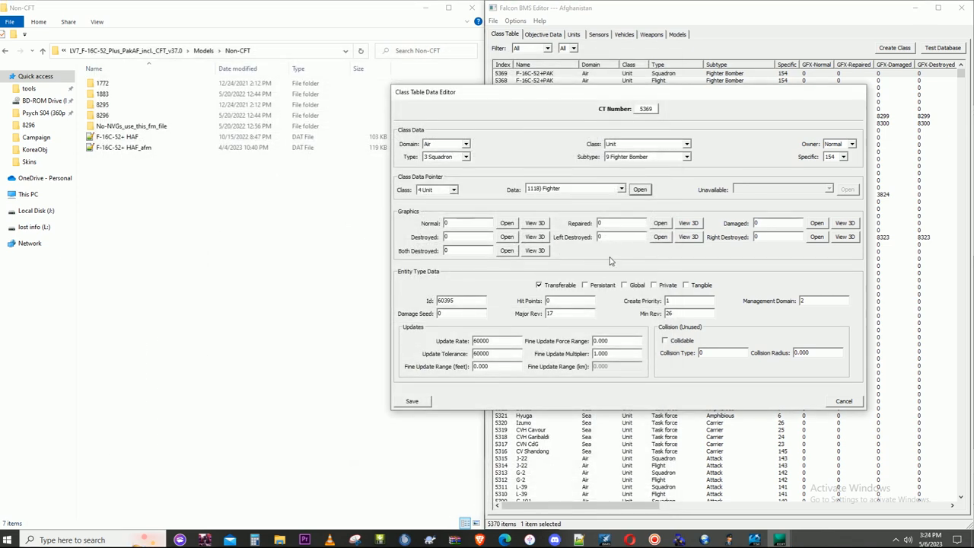
left_click(843, 398)
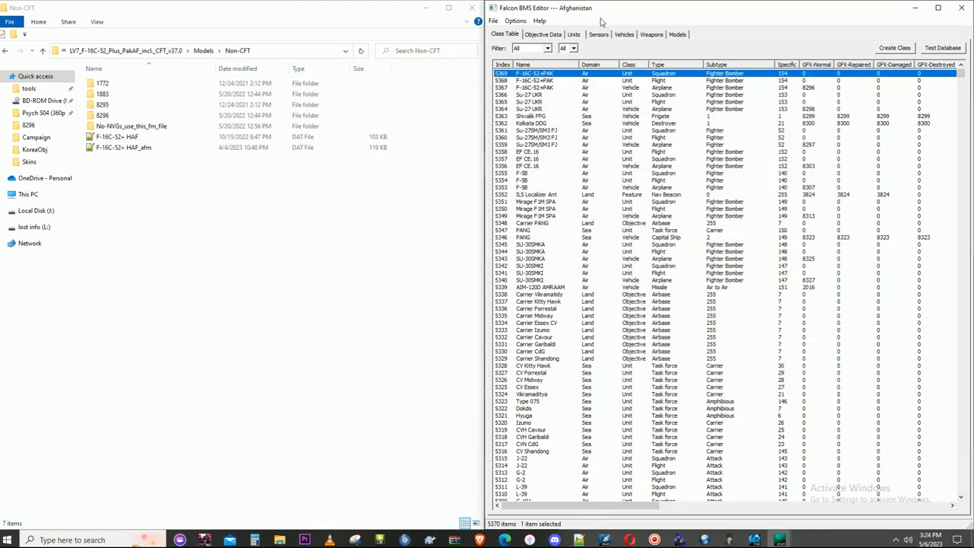
- Run the database test on the Afghanistan database
left_click(947, 48)
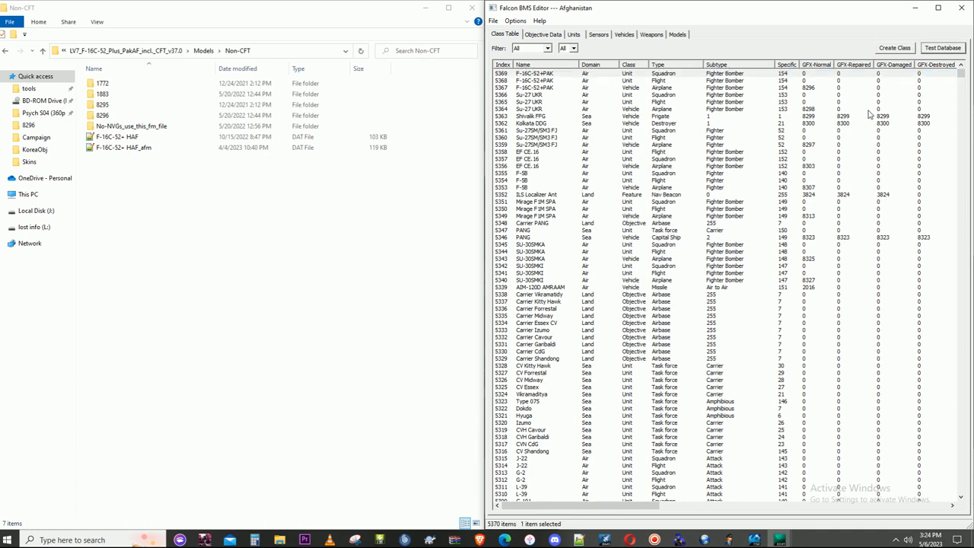
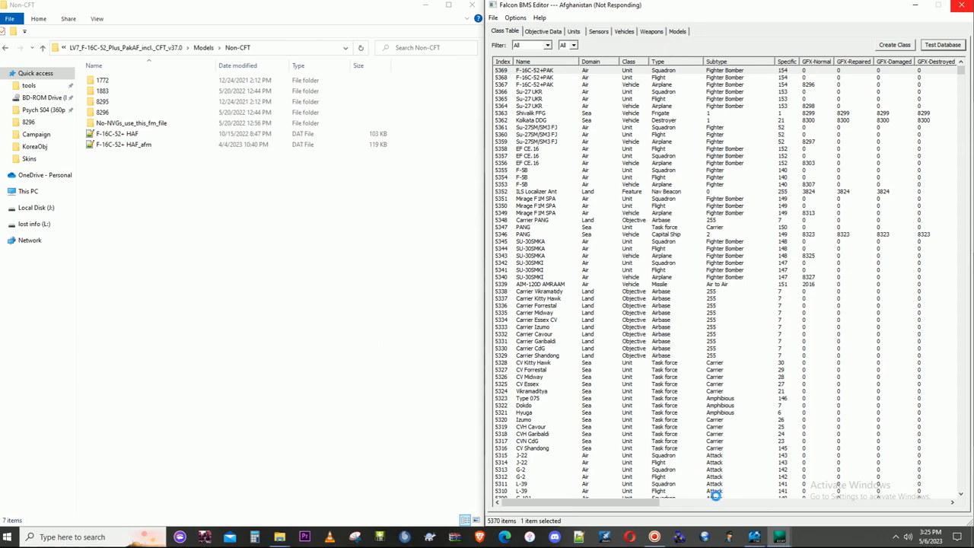
- From the F-16C-52+PAK error in the test results, link the flight unit to squadron 1118, Fighter - F-16C-52+PAK, and save it
left_click(654, 536)
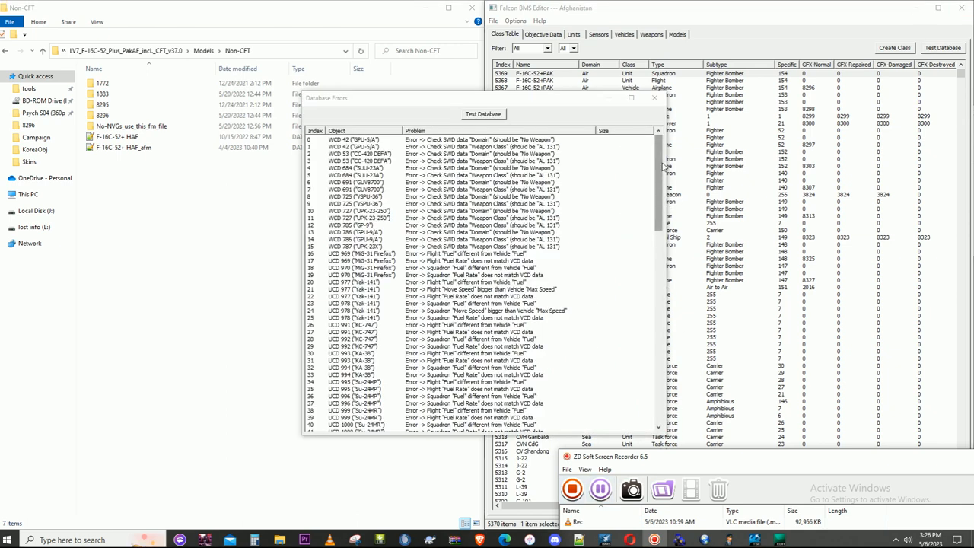
left_click_drag(661, 164, 647, 244)
scroll(647, 244, "down", 17)
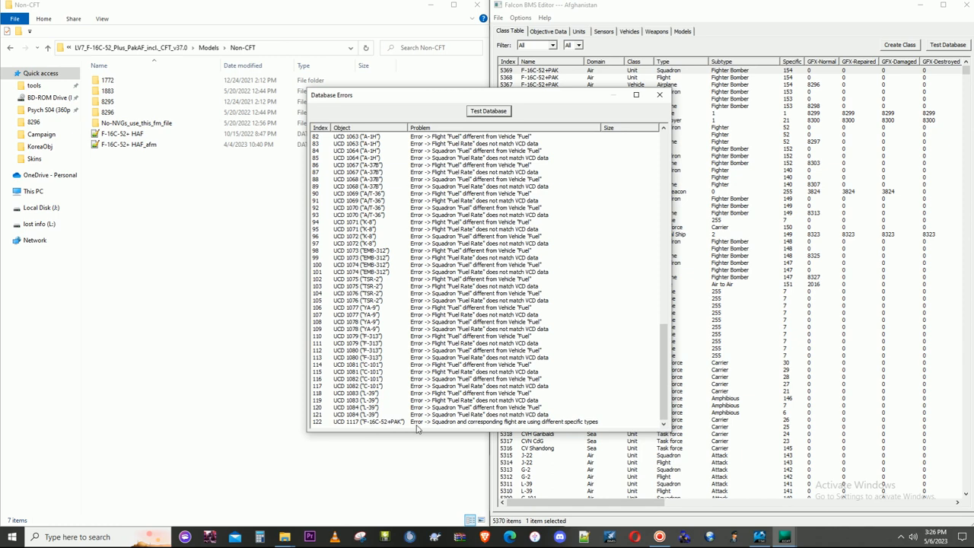
double_click(415, 422)
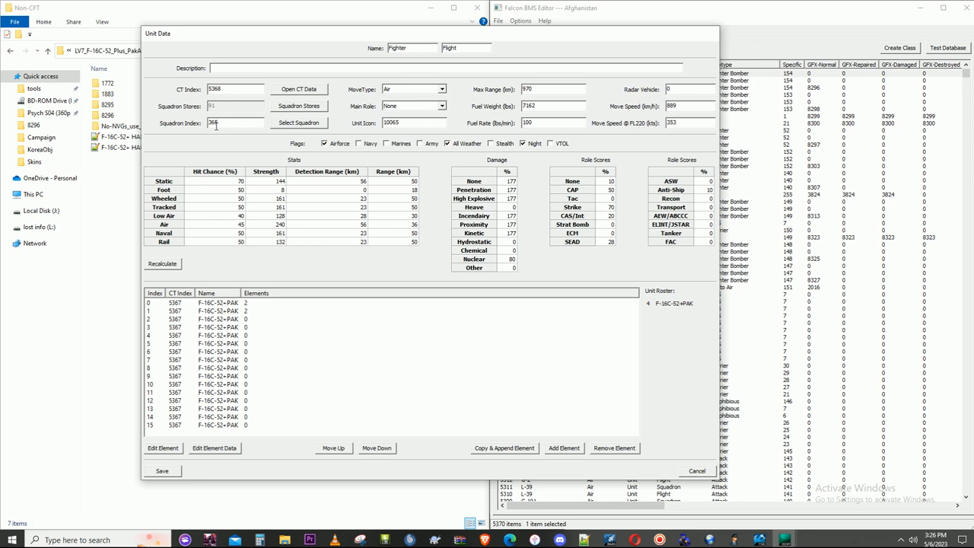
left_click(306, 123)
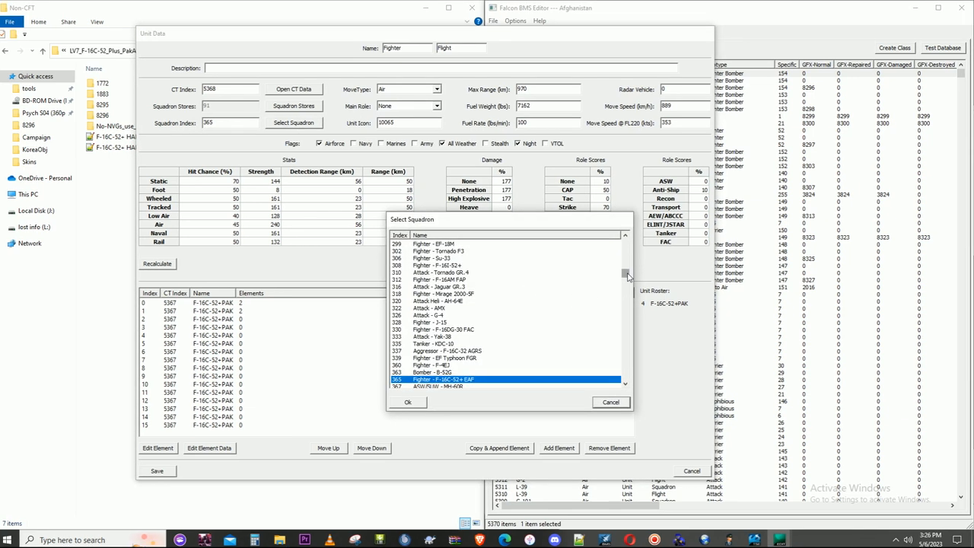
left_click_drag(625, 275, 624, 381)
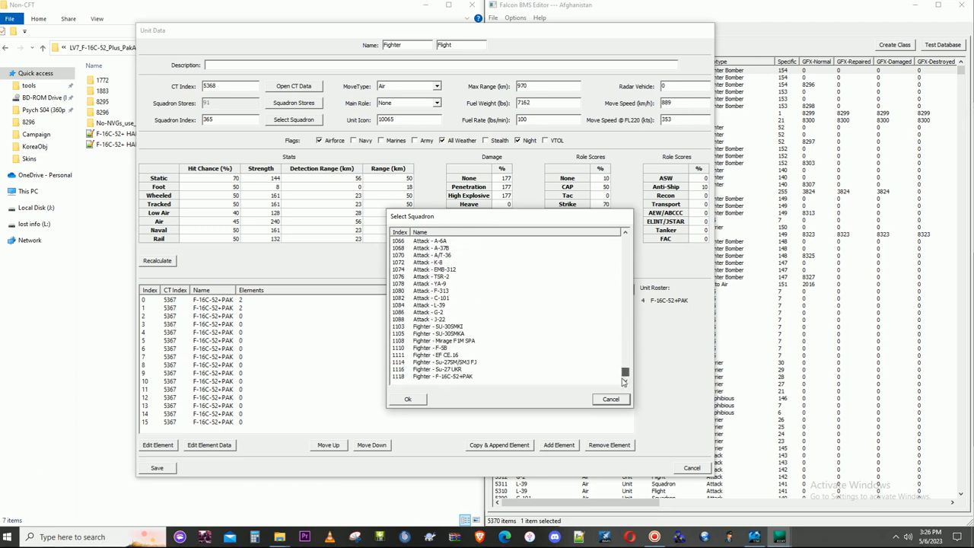
left_click(459, 376)
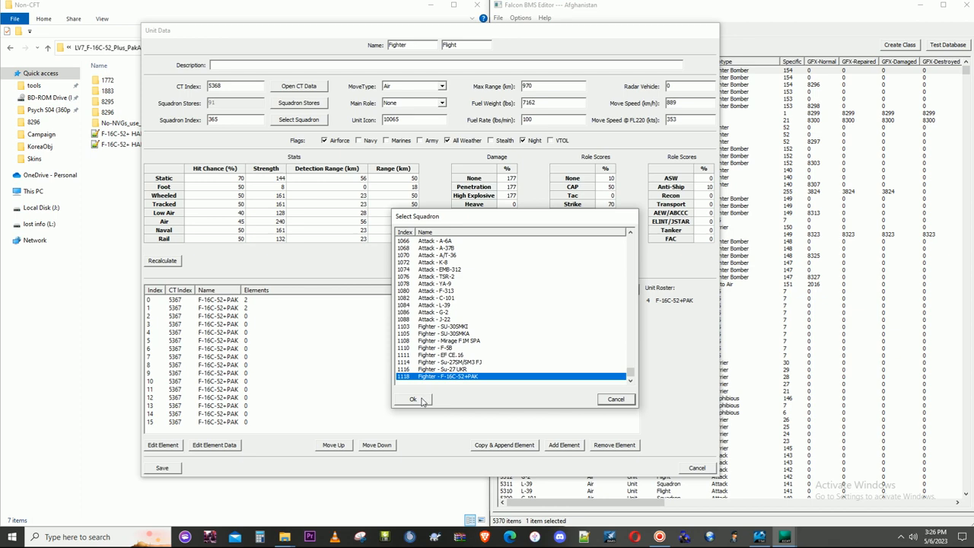
left_click(414, 400)
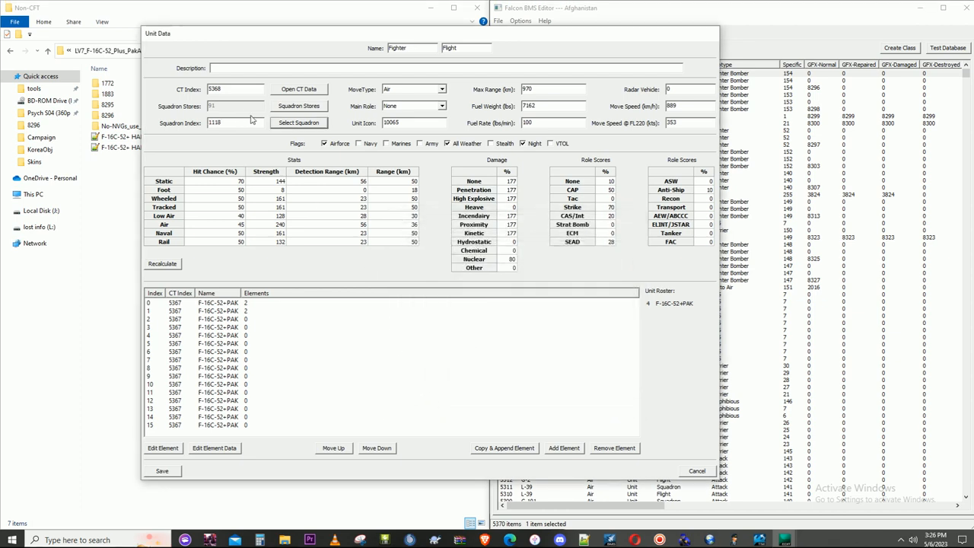
left_click(162, 470)
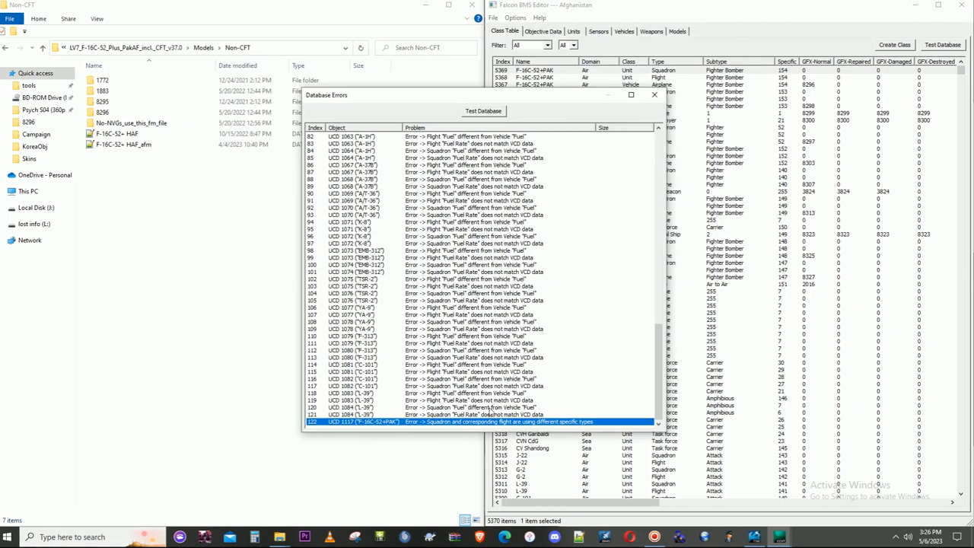
- Rerun the database test, check the error list for F-16C-52+PAK entries, and close the results
left_click(493, 112)
left_click_drag(657, 173, 652, 383)
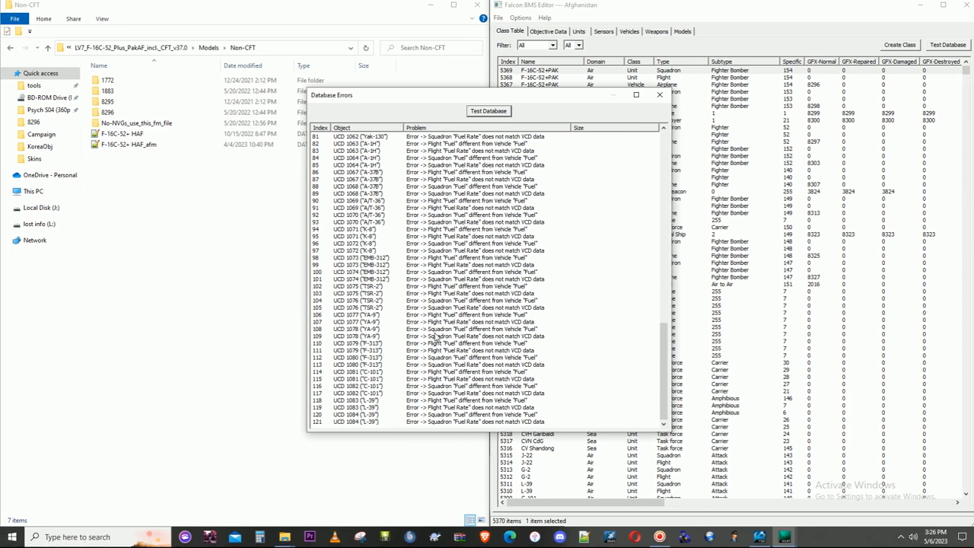
left_click_drag(660, 340, 651, 157)
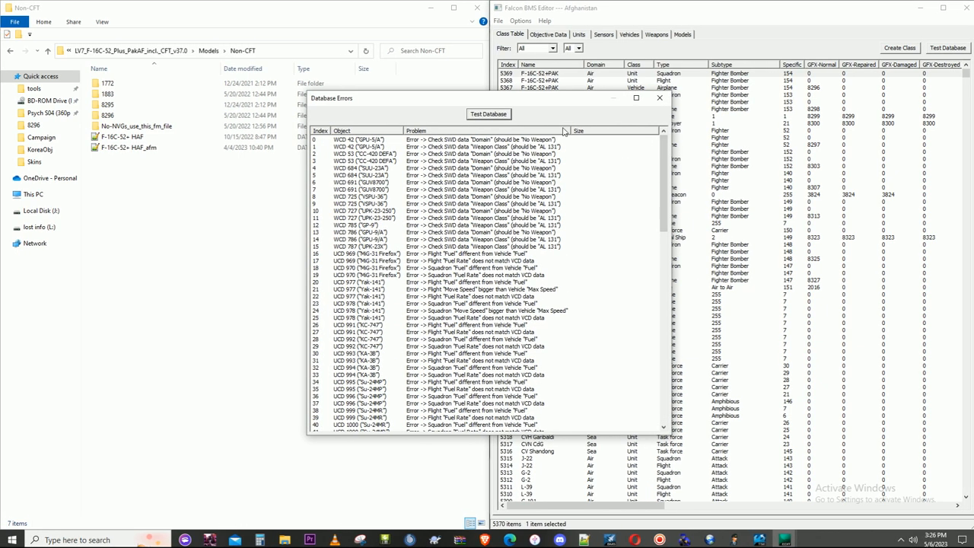
left_click(653, 97)
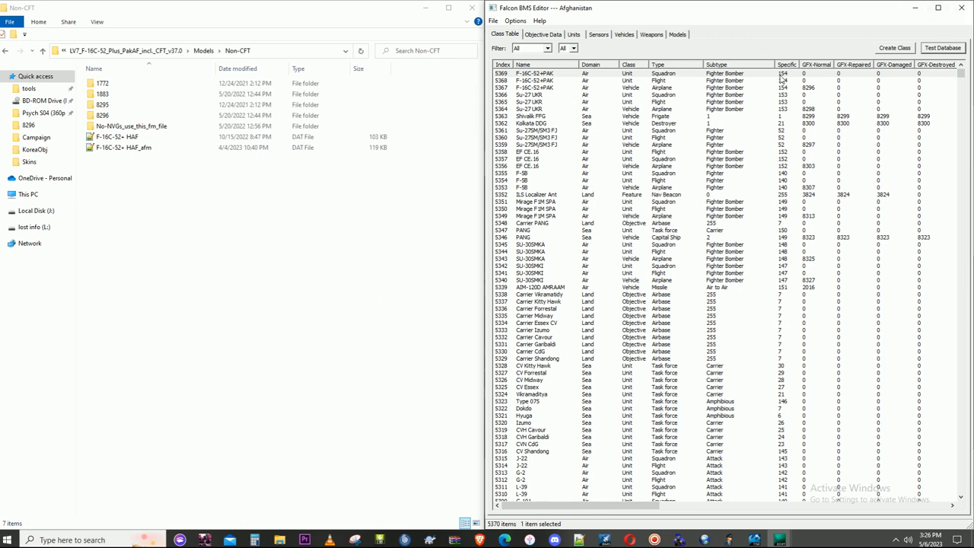
left_click(781, 75)
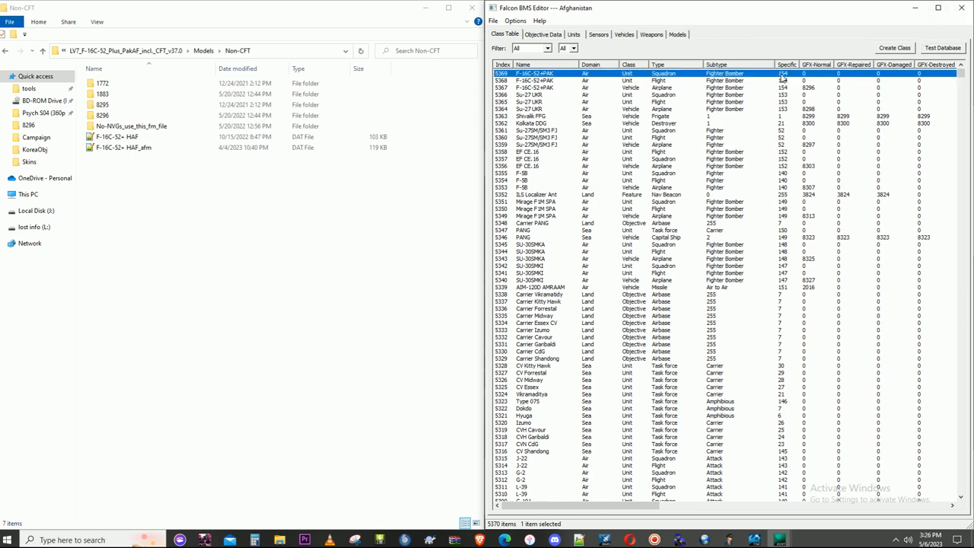
- Minimise the BMS editor, open the units IRC file from Add-On Afghanistan\Art\Main in Notepad++, and go to its last entries
left_click(915, 8)
left_click_drag(728, 124, 973, 217)
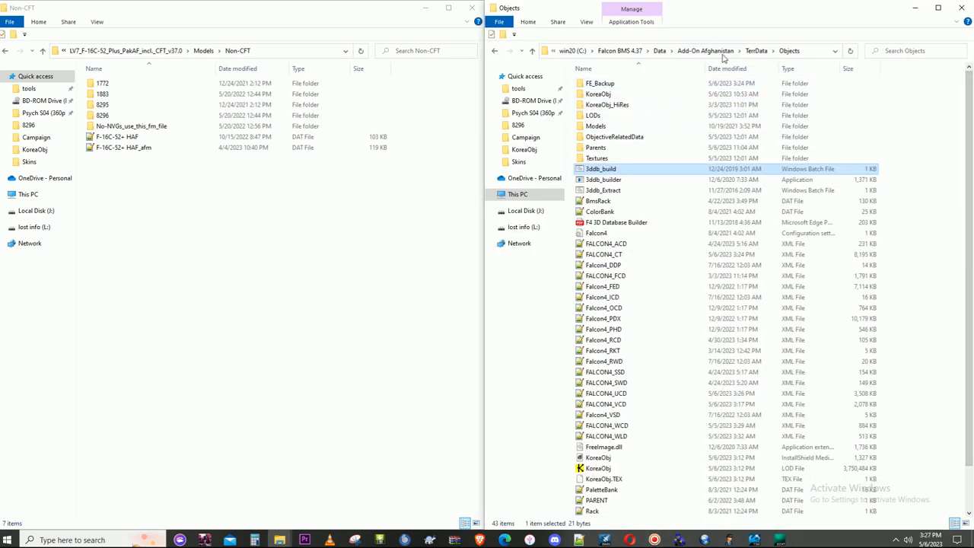
left_click(705, 50)
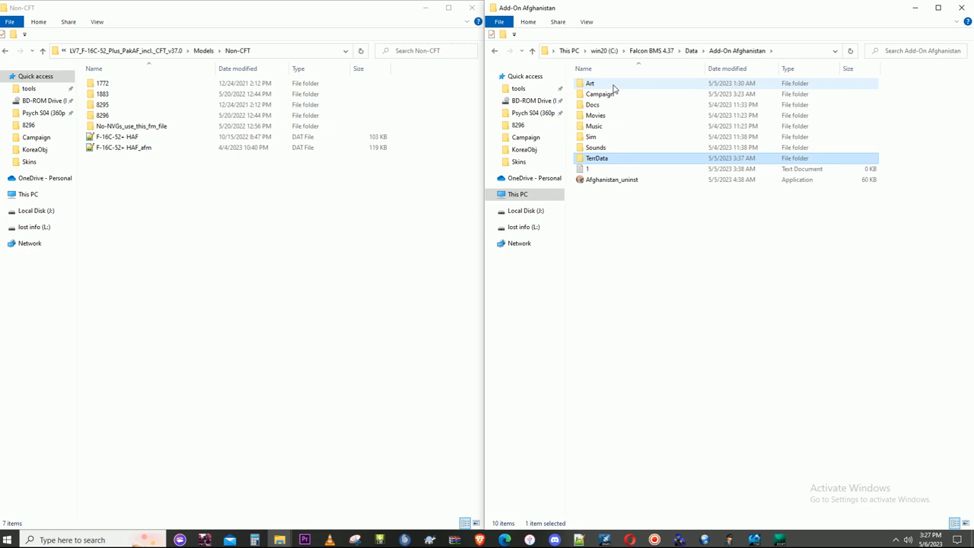
double_click(613, 87)
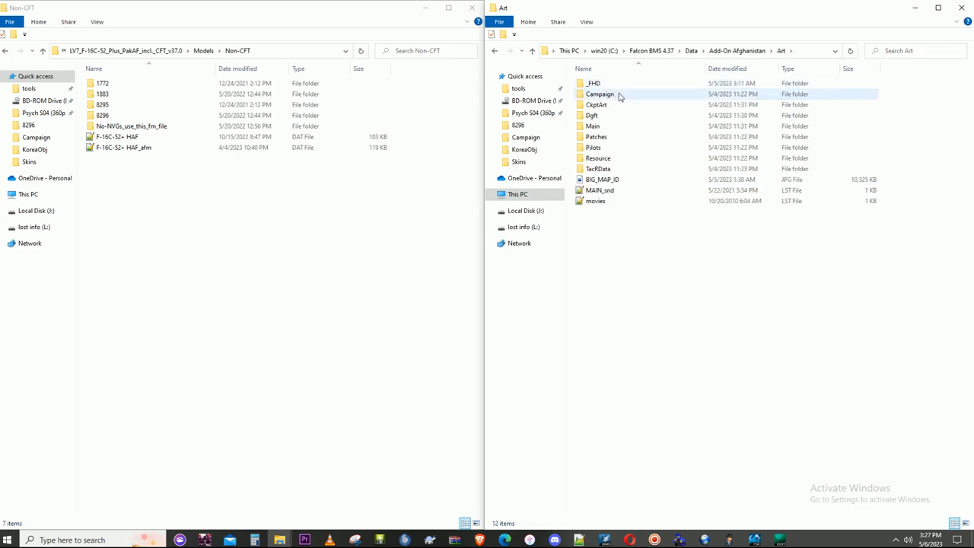
double_click(609, 127)
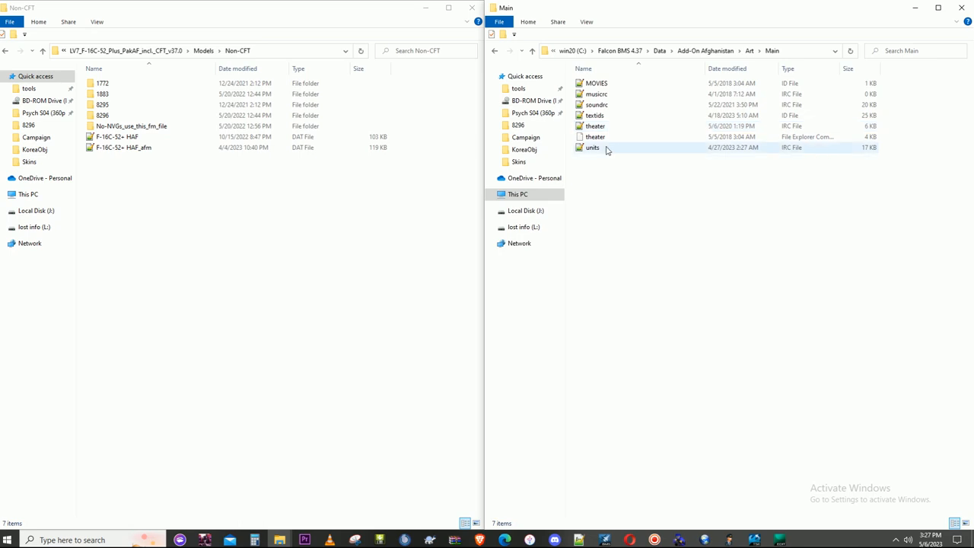
left_click(595, 115)
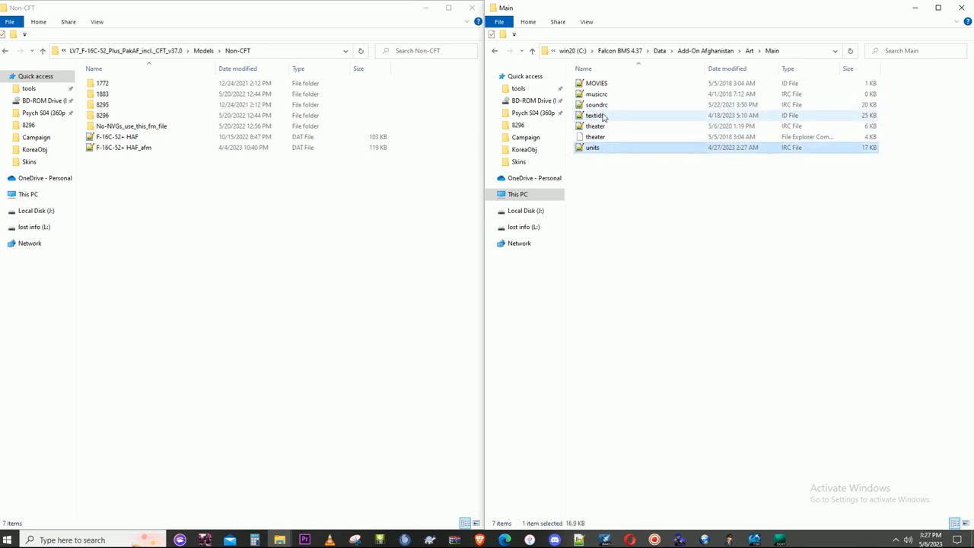
left_click(591, 149)
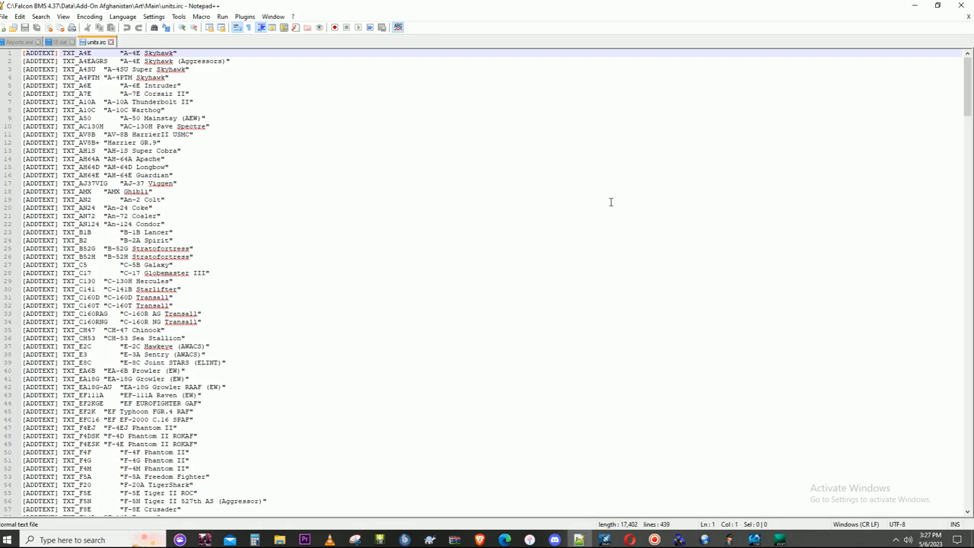
left_click_drag(967, 85, 967, 473)
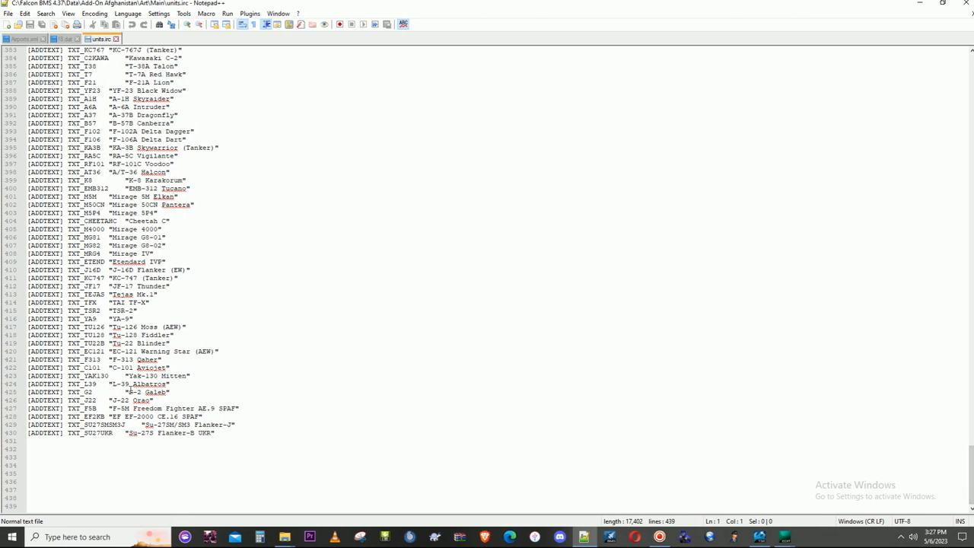
- Find all occurrences of "eaf" in units.irc and copy the TXT_F16C52+EG "F-16C Block 52+ EAF" line
key("ctrl+f")
type("eaf")
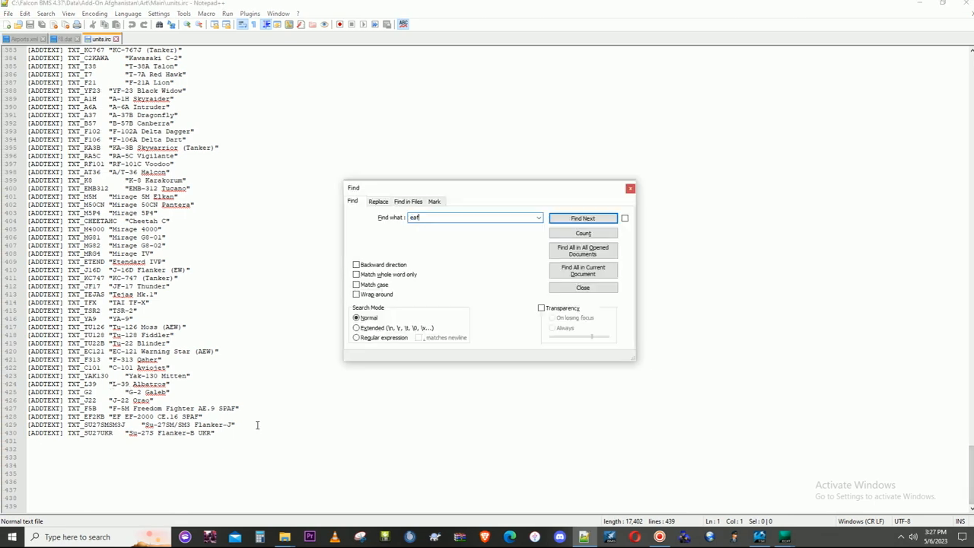
left_click(594, 270)
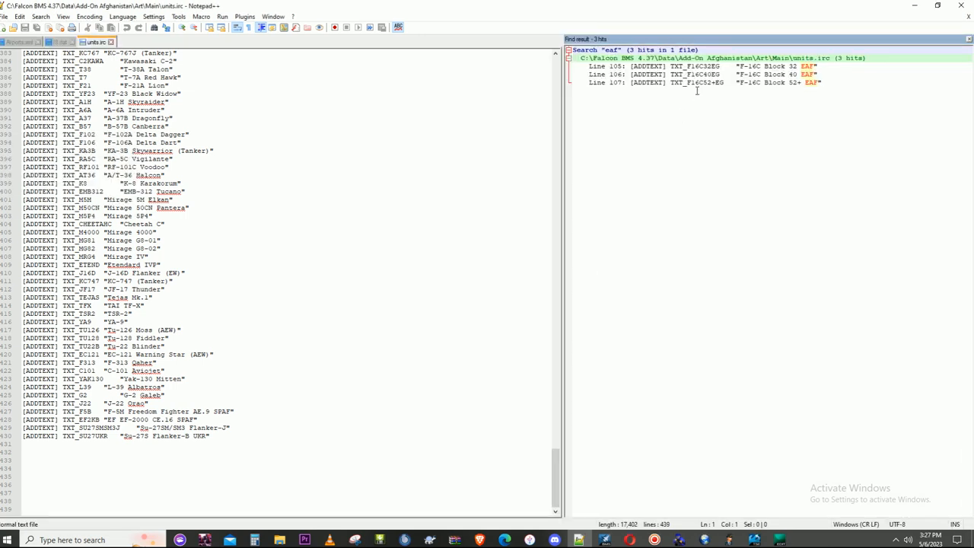
double_click(759, 82)
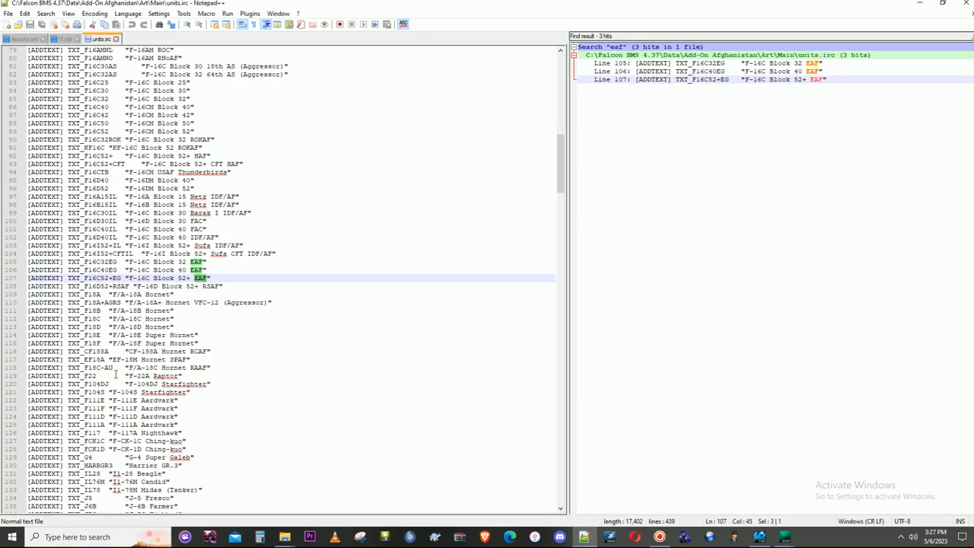
left_click_drag(28, 278, 219, 280)
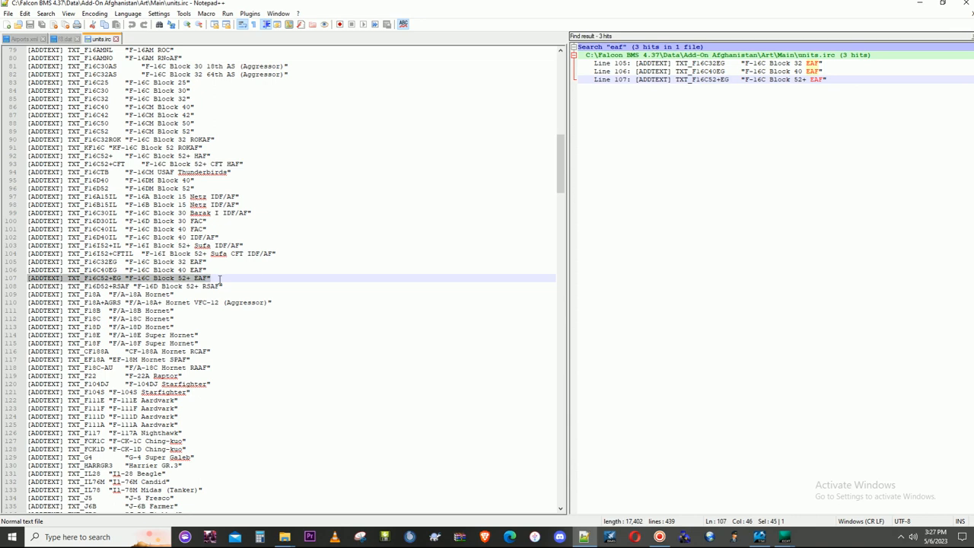
right_click(186, 278)
left_click(209, 295)
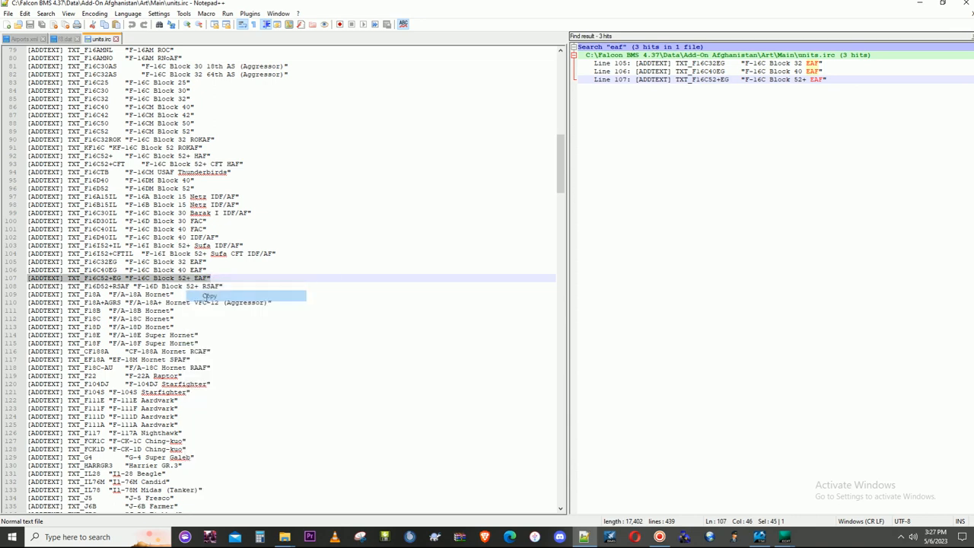
- Paste the copied entry on line 431 of units.irc and change its display name to "F-16C Block 52+ PAK"
left_click_drag(560, 163, 534, 502)
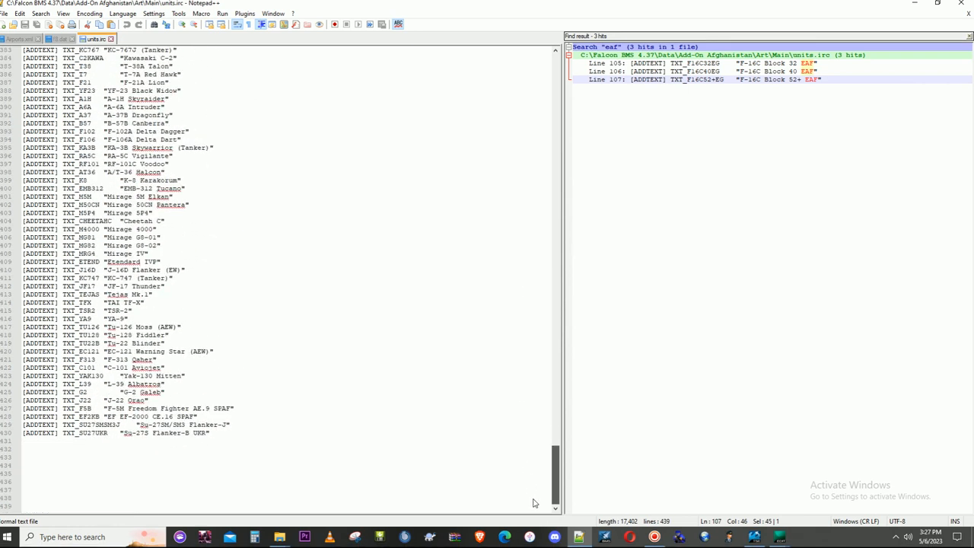
left_click(29, 442)
type("[ADDTEXT] TXT_F16C52+EG \"F-16C Block 52+ EAF\"")
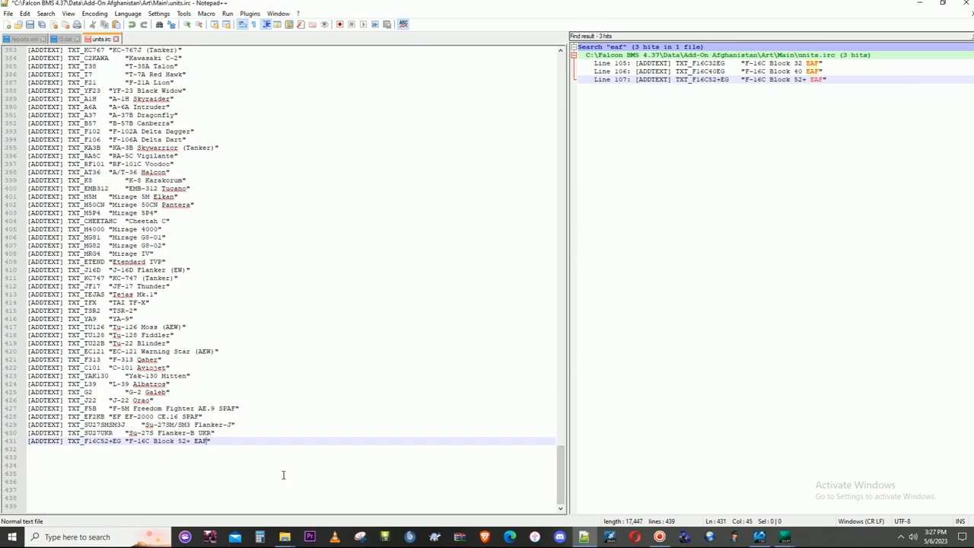
type("PAF")
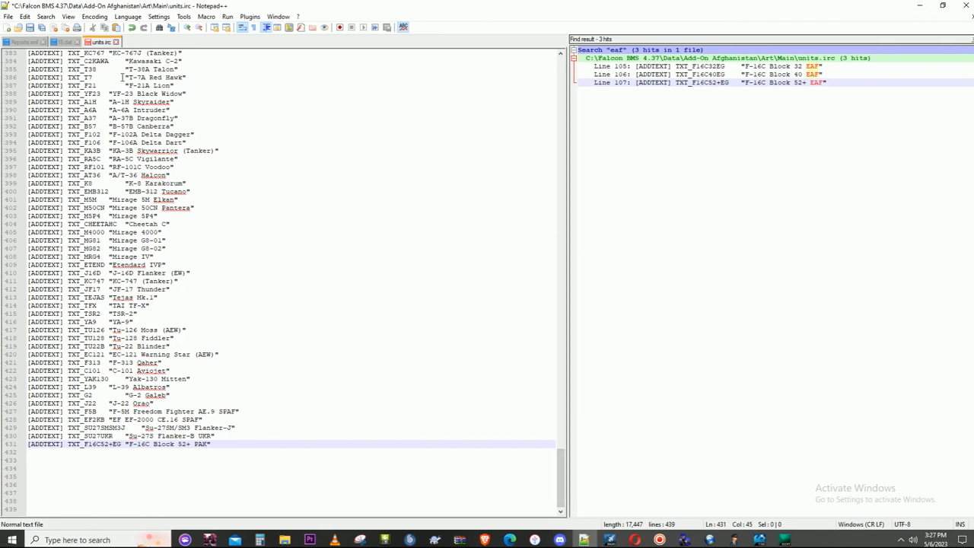
- Close all other open files, then save units.irc while closing Notepad++
right_click(101, 42)
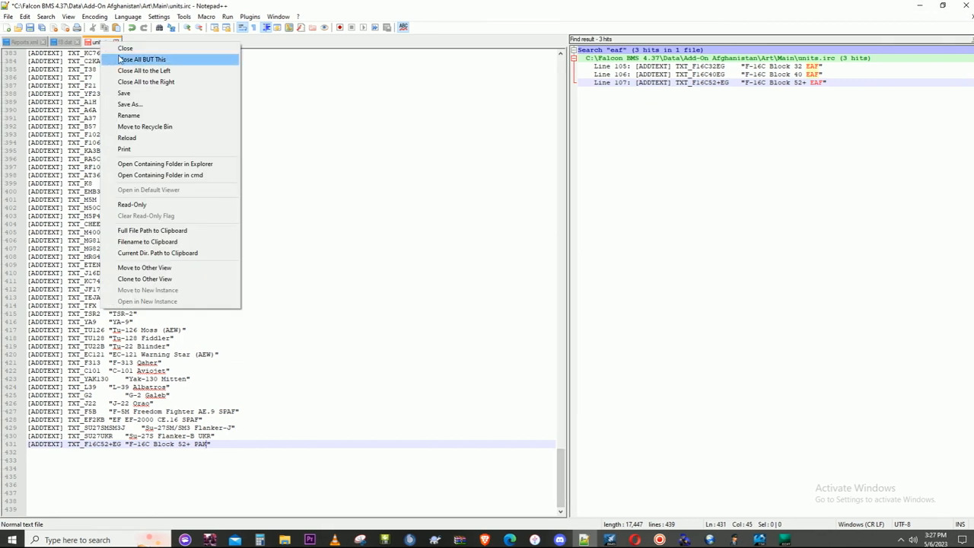
left_click(122, 60)
left_click(965, 5)
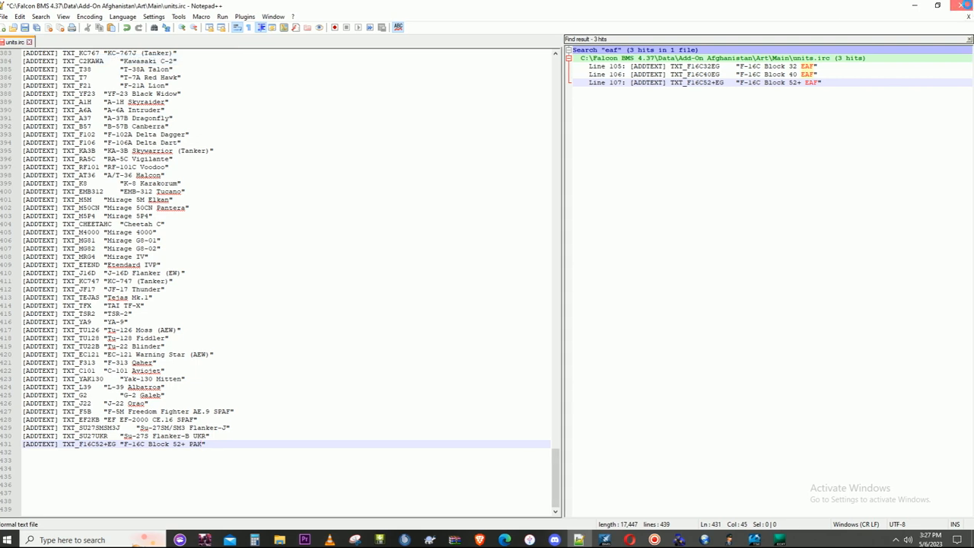
left_click(469, 299)
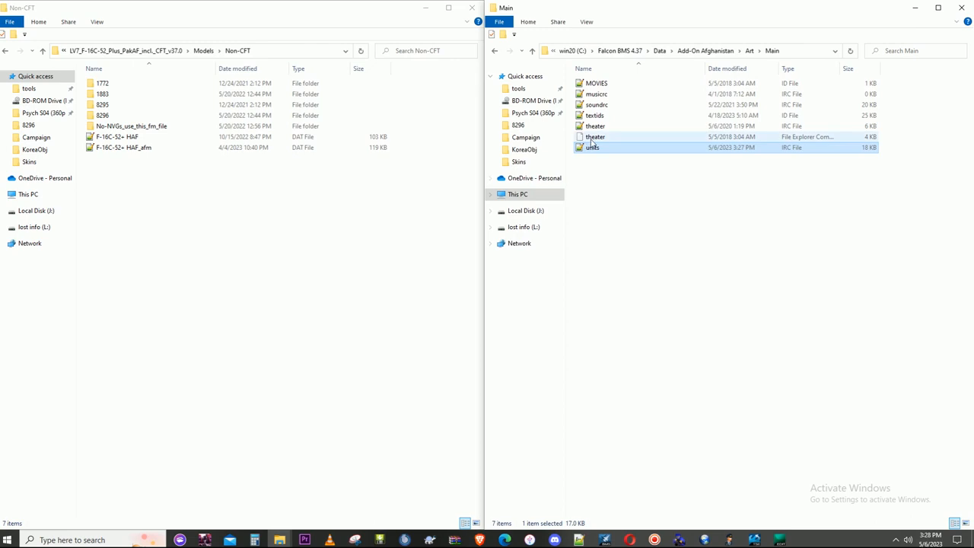
- Reopen units.irc, change the text ID on line 431 to TXT_F16C52+PAK, and save the file while closing Notepad++
double_click(592, 149)
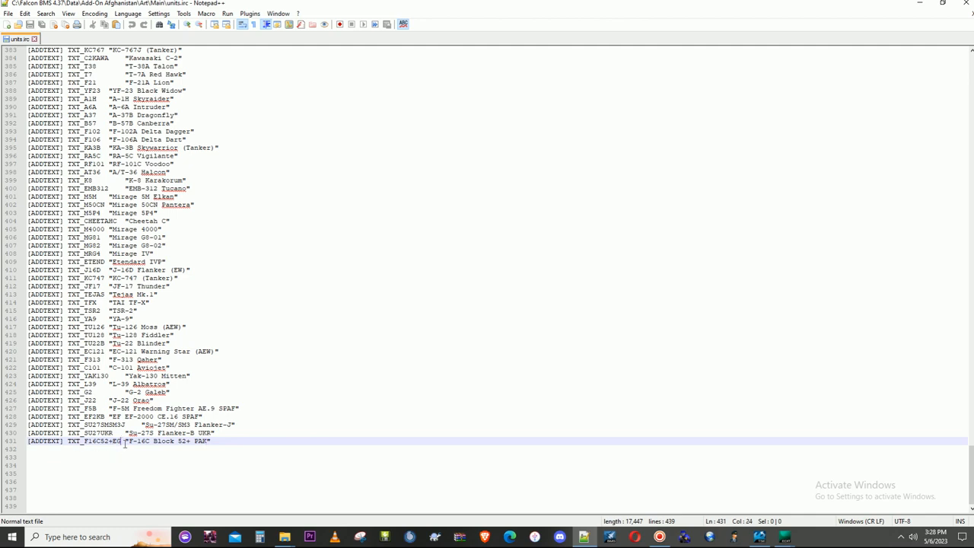
key("BackSpace")
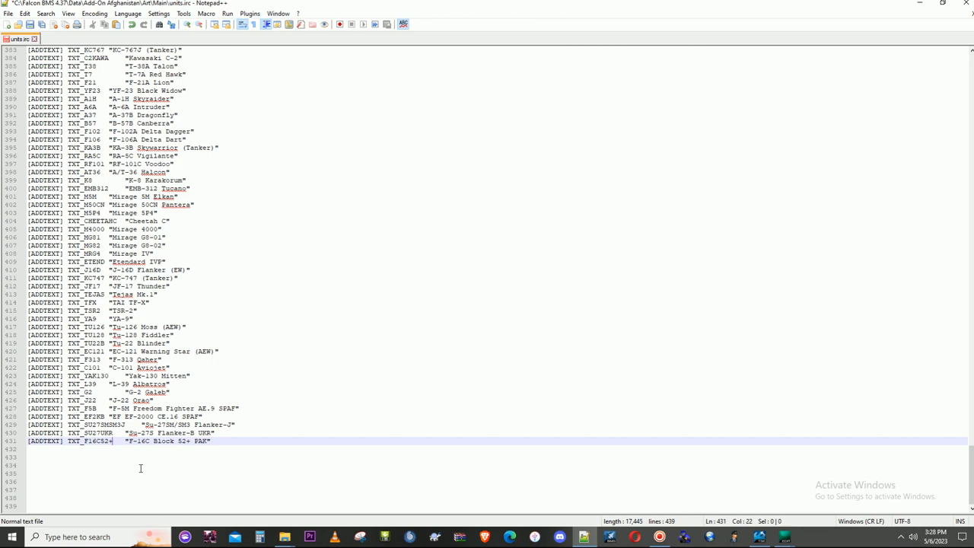
type("PAK")
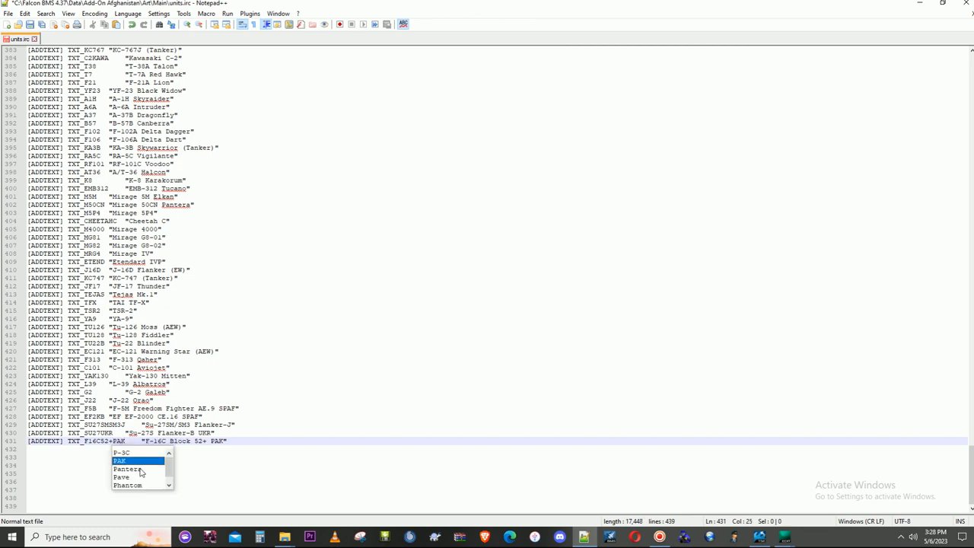
left_click(325, 434)
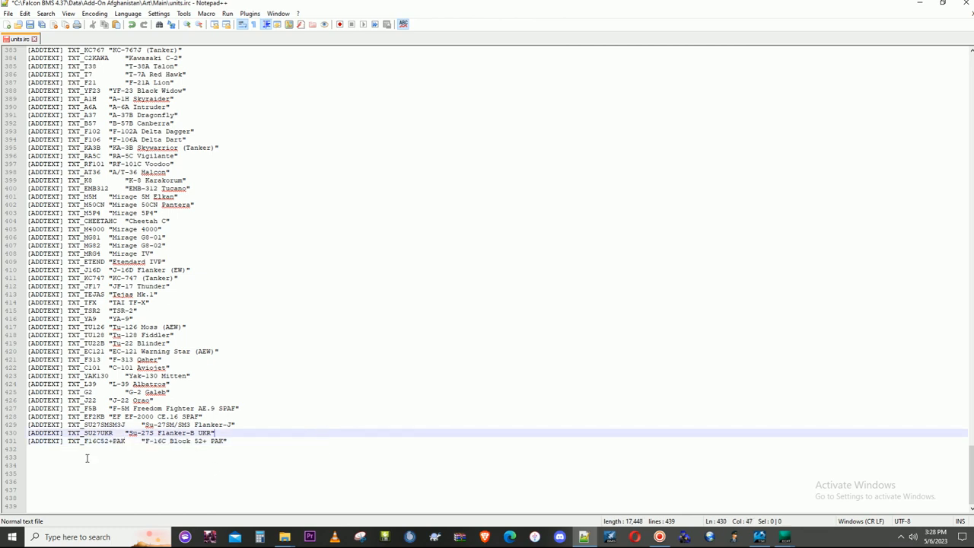
left_click(965, 3)
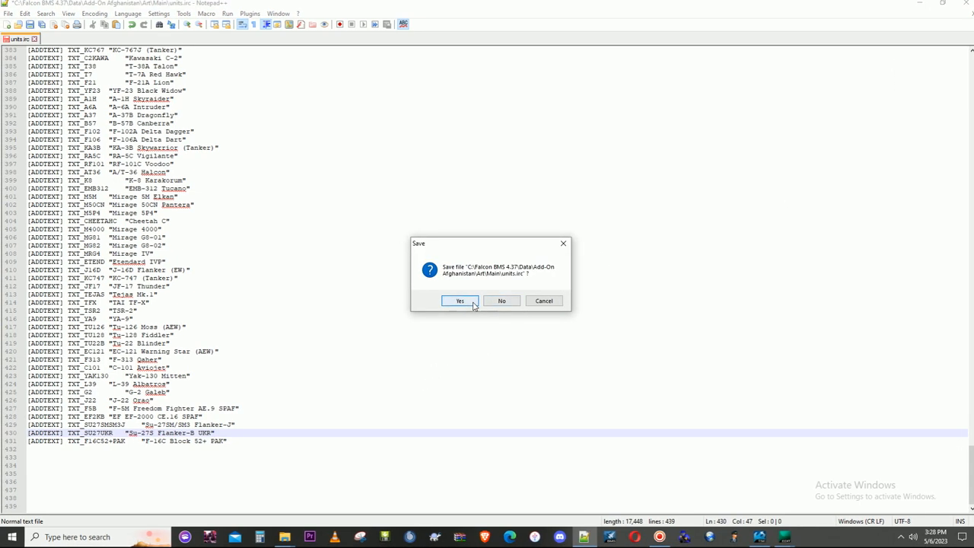
left_click(460, 301)
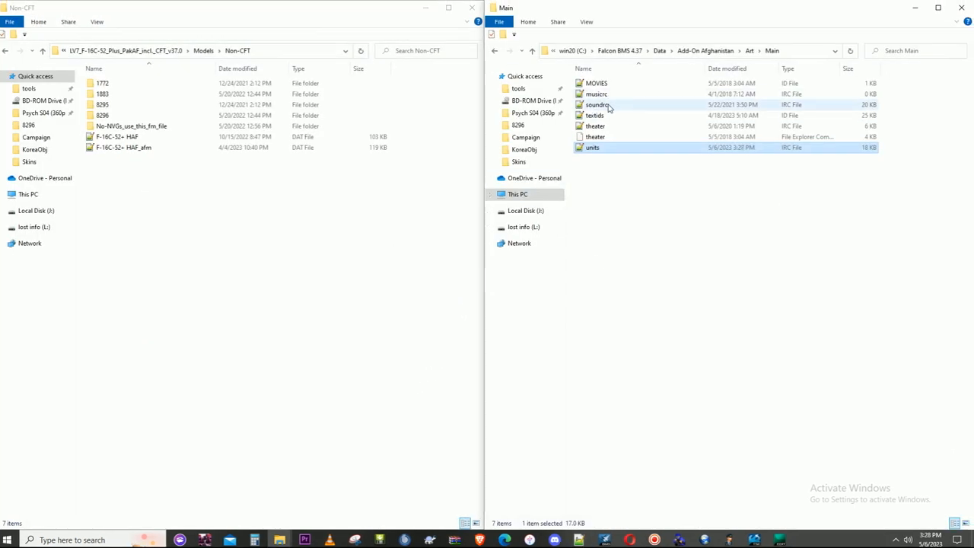
- Open textids.id from the Main folder, find all occurrences of "eg", and copy the TXT_F16C52+EG line
double_click(597, 115)
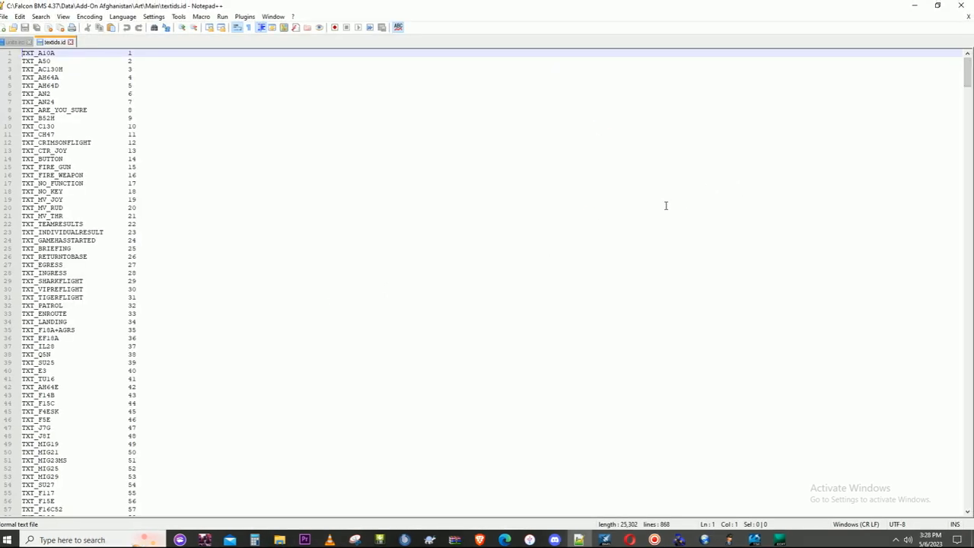
key("ctrl+f")
type("eg")
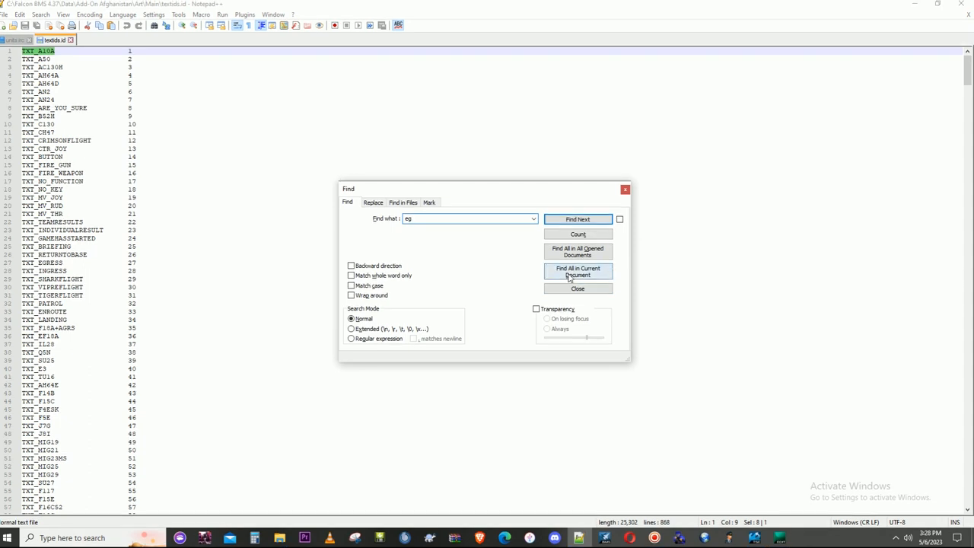
left_click(577, 271)
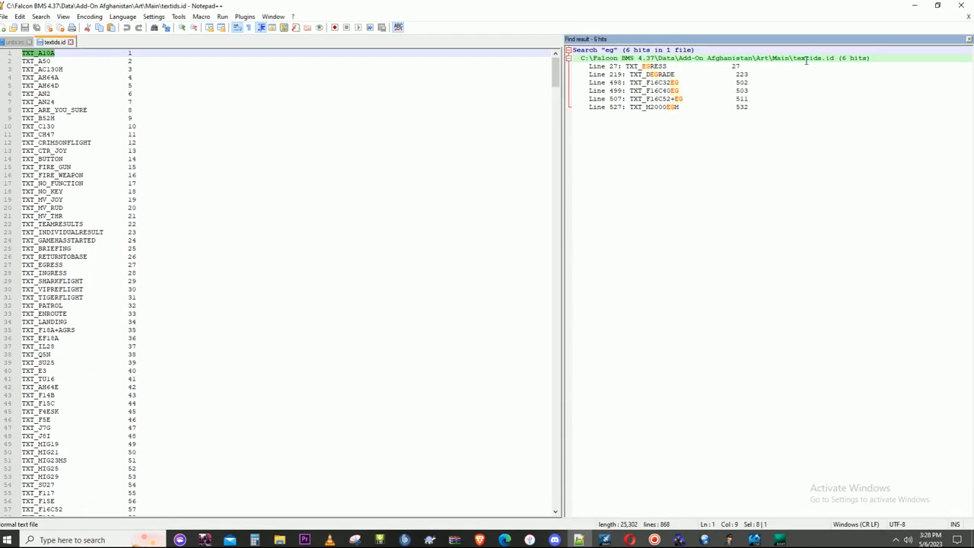
double_click(664, 101)
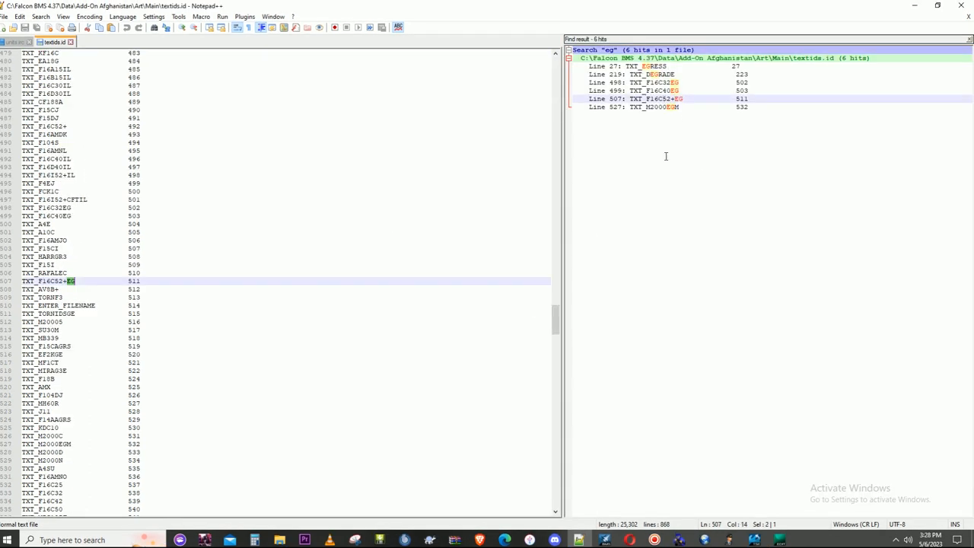
left_click_drag(146, 280, 26, 277)
right_click(33, 277)
left_click(57, 295)
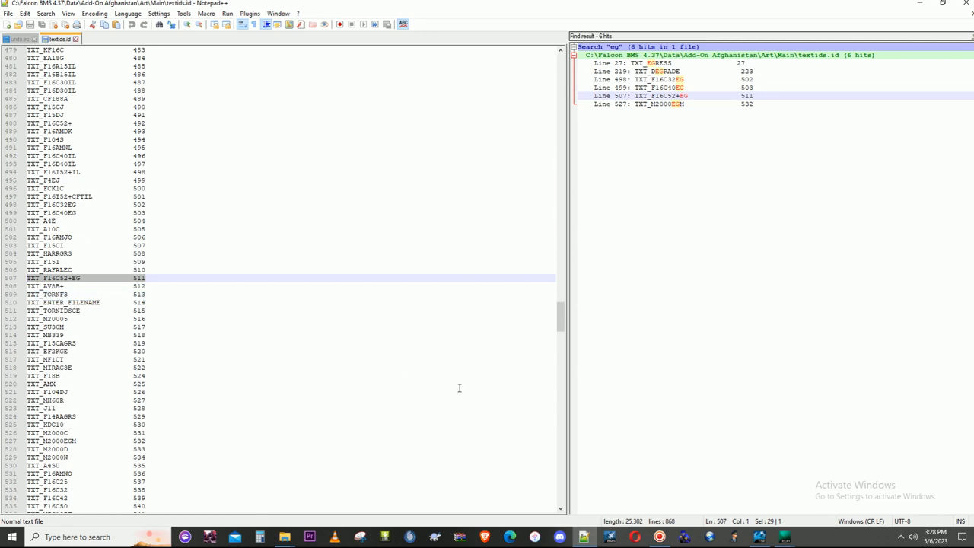
- Look through the aircraft ID numbers in textids.id and search the file for 795 to check whether it is free
left_click_drag(555, 320, 546, 506)
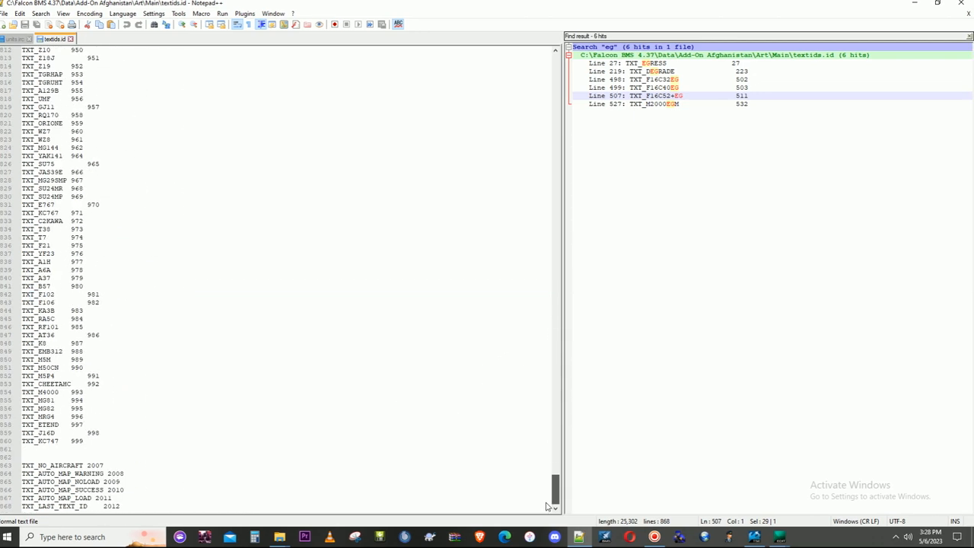
scroll(546, 502, "up", 9)
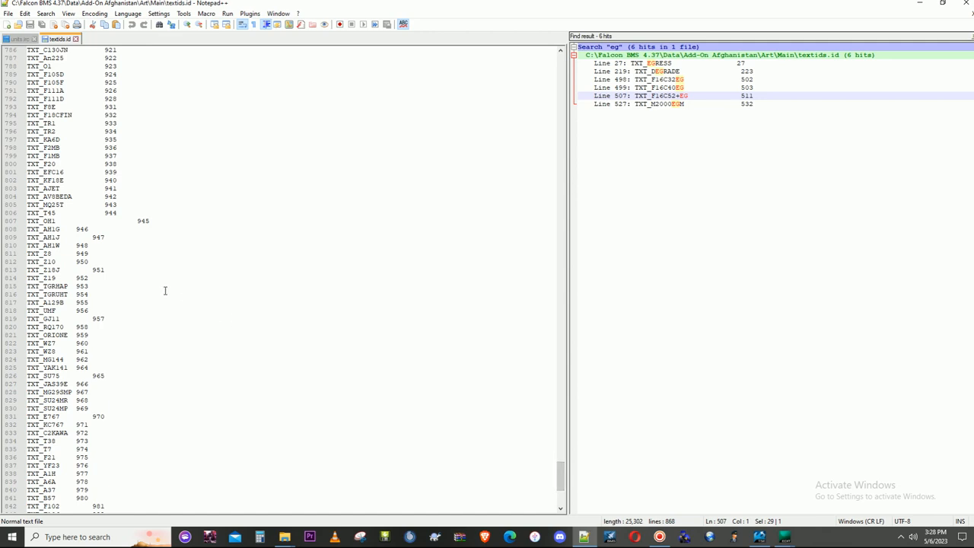
scroll(164, 289, "up", 9)
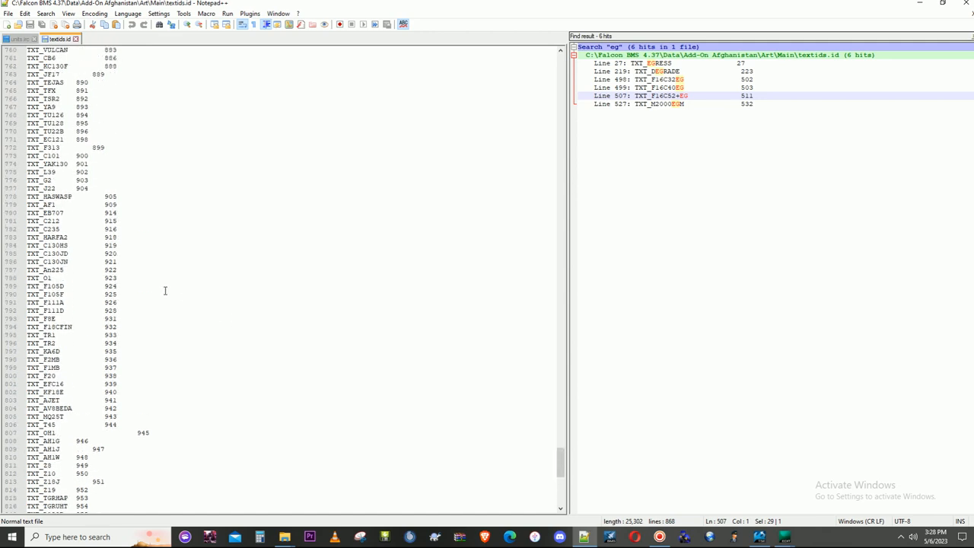
scroll(97, 220, "up", 10)
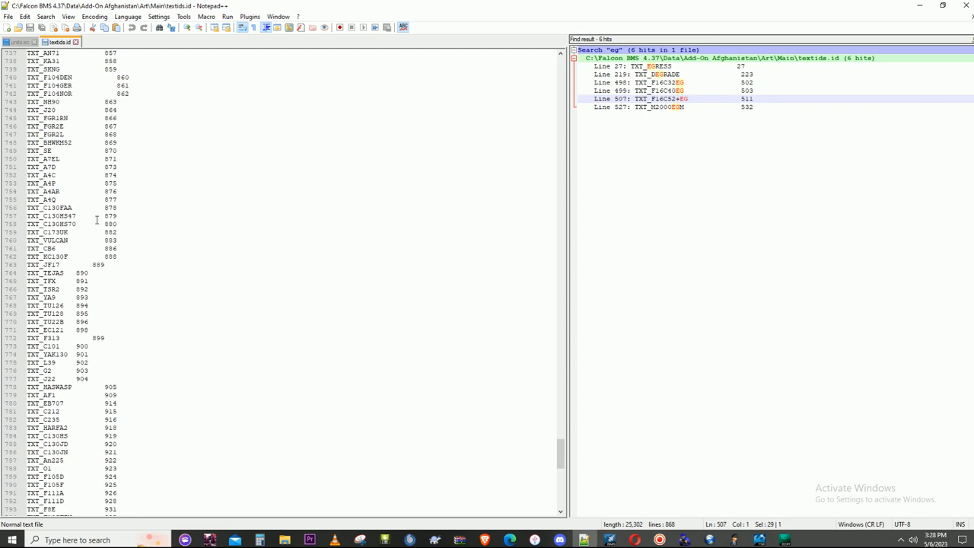
scroll(96, 220, "up", 11)
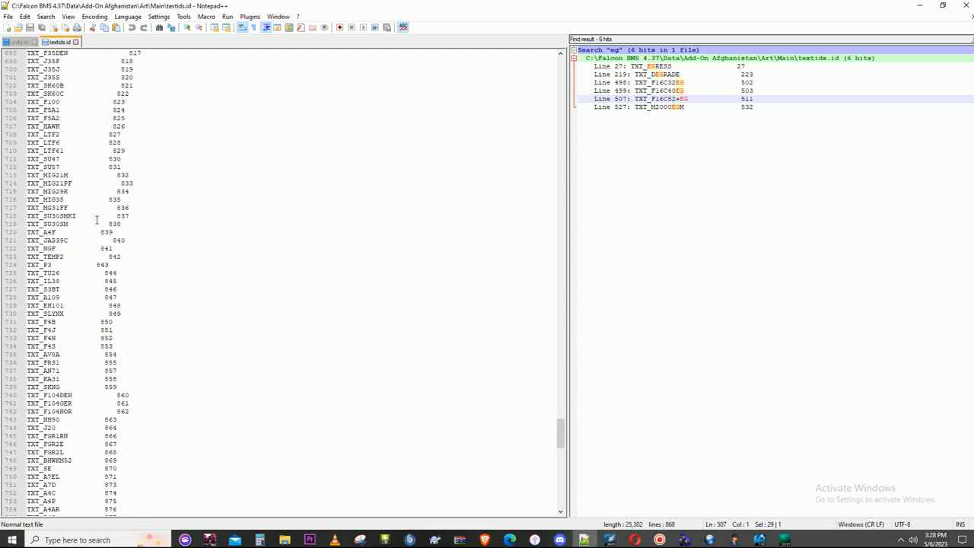
scroll(97, 220, "up", 10)
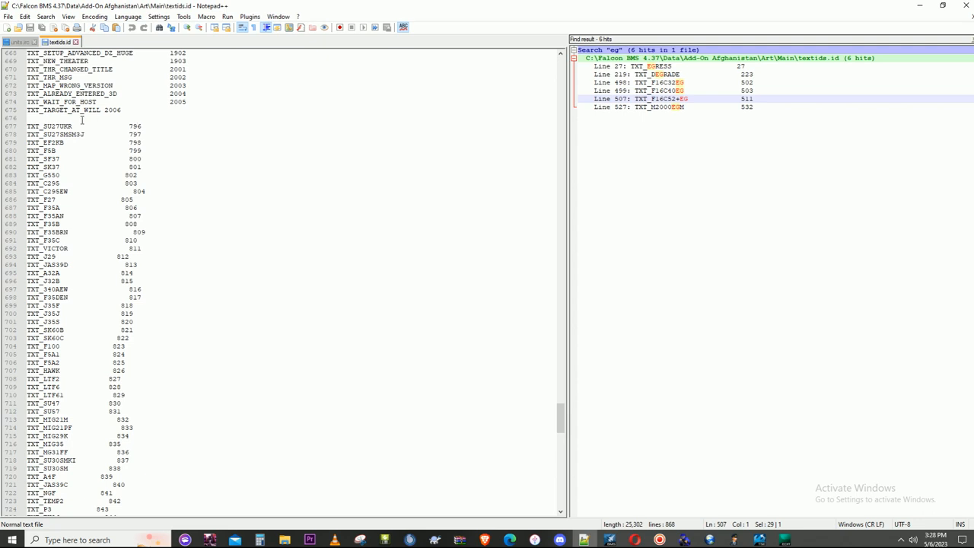
key("ctrl+f")
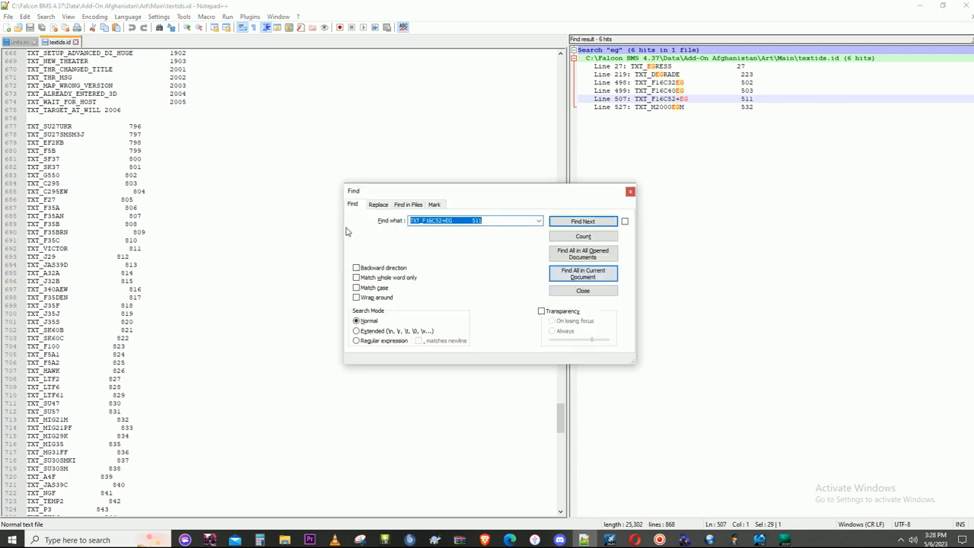
type("7")
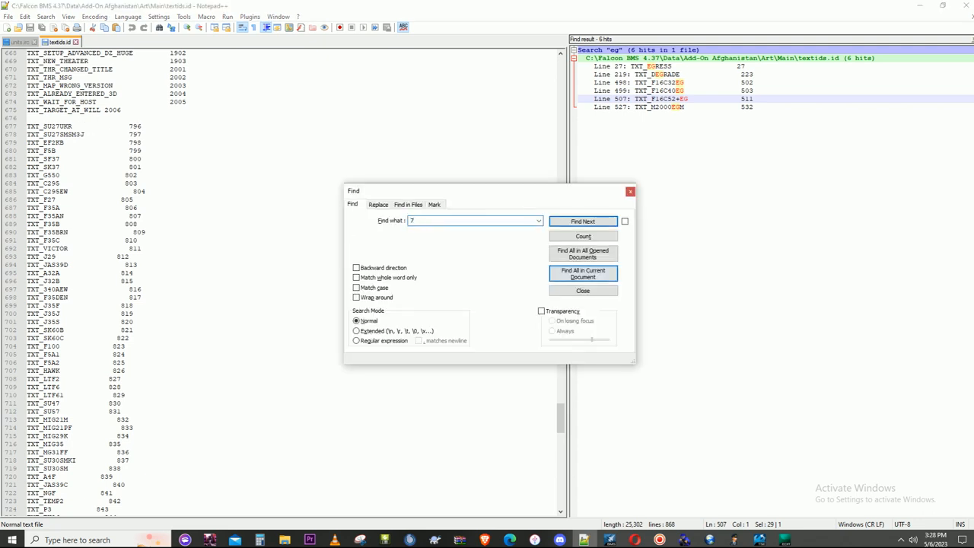
type("95")
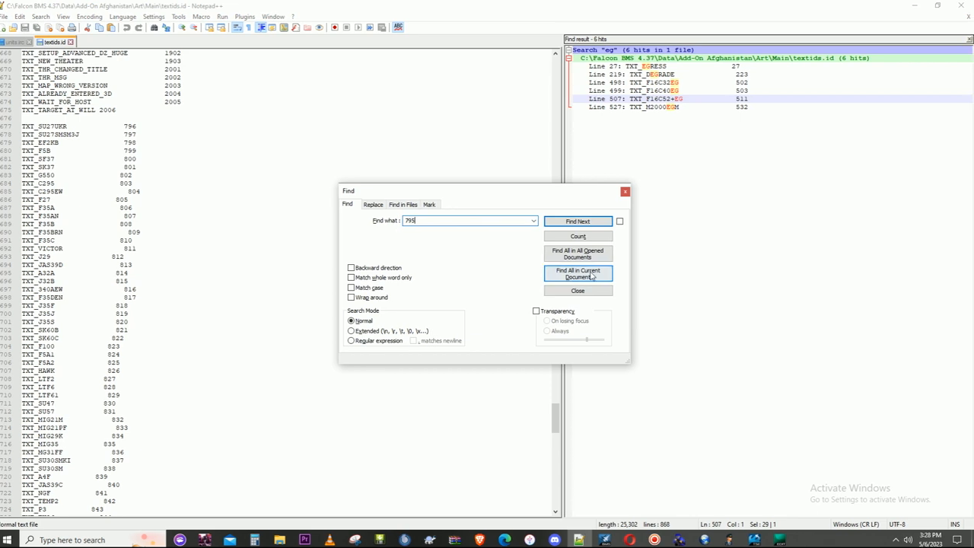
left_click(582, 273)
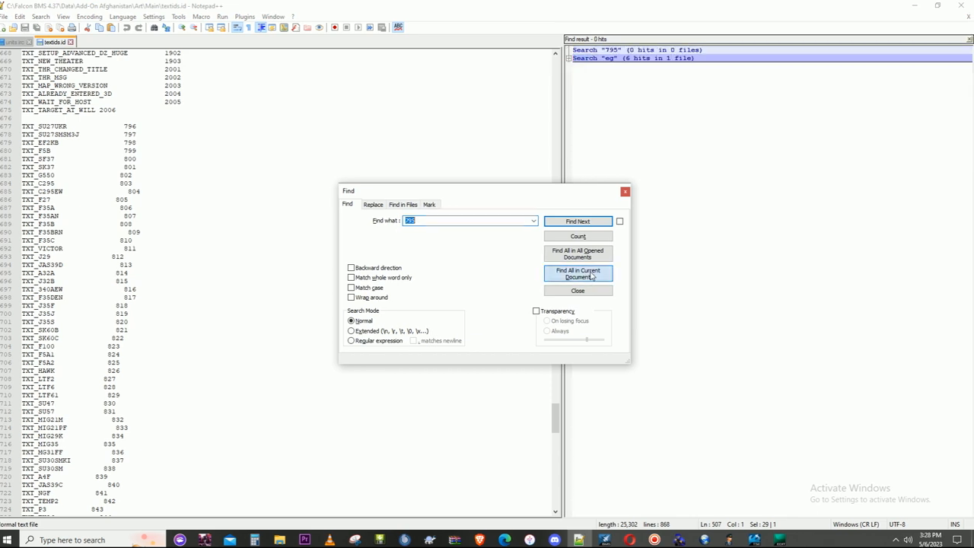
left_click(624, 191)
- Paste the copied entry directly above TXT_SU27UKR in textids.id, rename it TXT_F16C52+PAK and give it ID 795
left_click(35, 119)
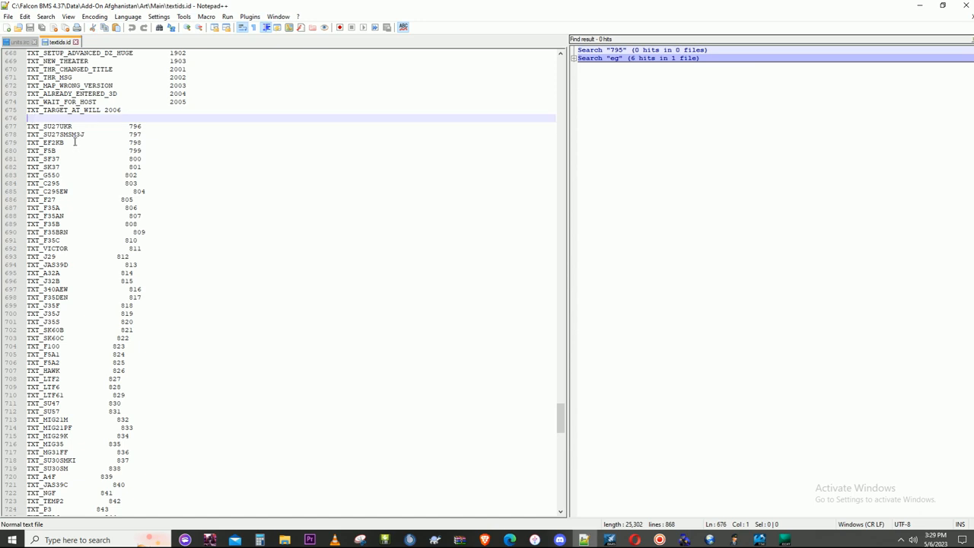
key("Return")
type("TXT_F16C52+EG             511")
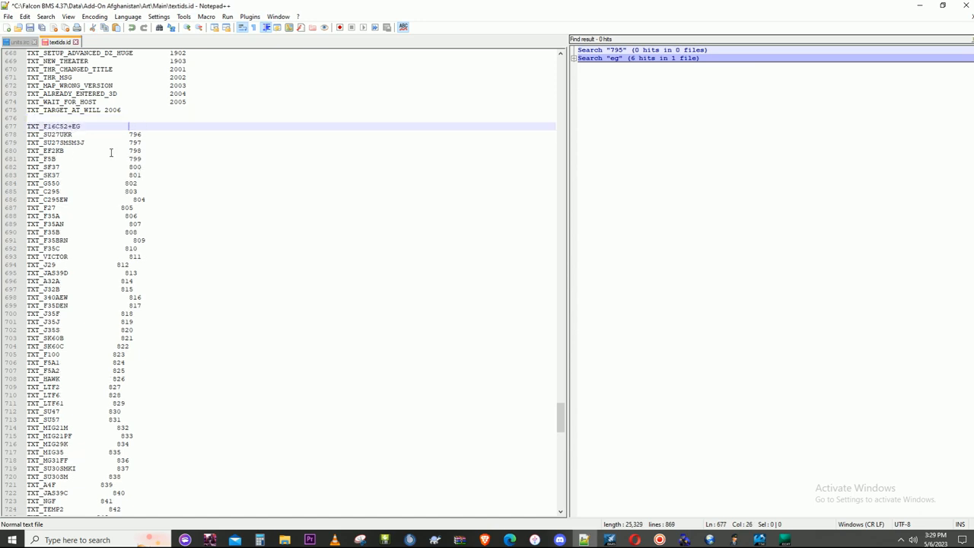
key("Left")
key("Left")
key("Left")
key("Left")
key("Left")
key("Left")
key("Left")
key("Left")
key("Left")
key("Left")
key("Left")
key("Left")
key("Left")
key("Left")
key("Left")
key("BackSpace")
key("BackSpace")
type("FAM")
- Check the matching TXT_F16C52+PAK entry in units.irc, and save textids.id while closing Notepad++
left_click(23, 43)
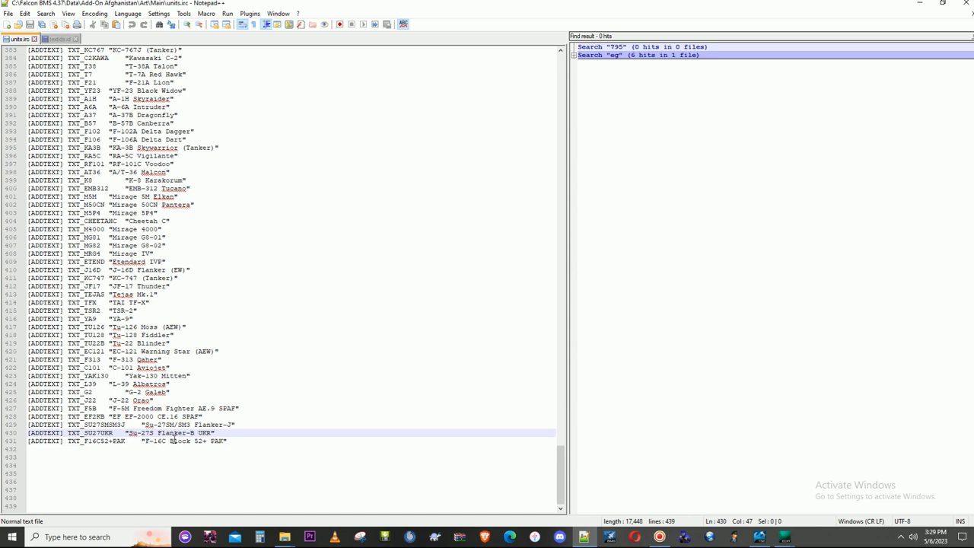
left_click(966, 3)
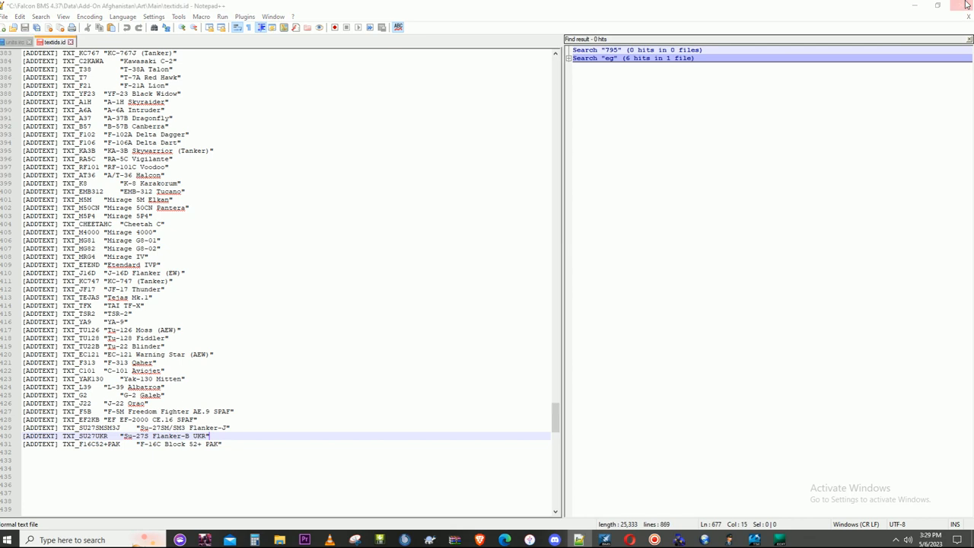
left_click(453, 302)
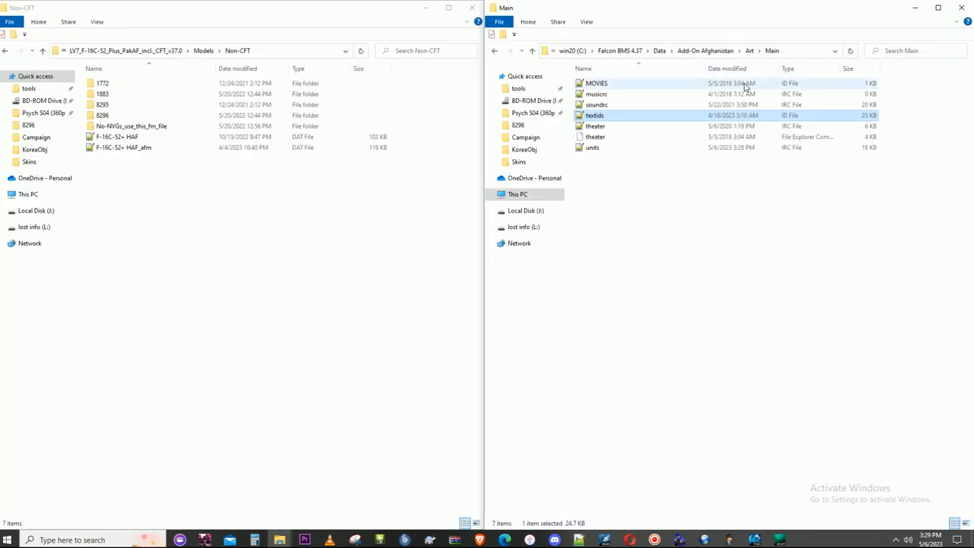
- Go to the Add-On Afghanistan\Campaign folder and open teplanes.lst in Notepad++
left_click(710, 51)
double_click(597, 94)
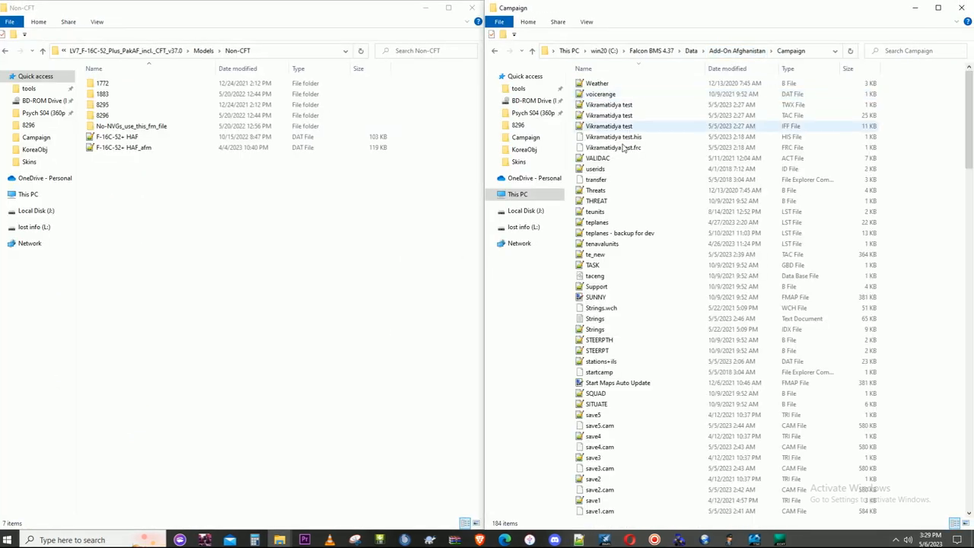
left_click(617, 232)
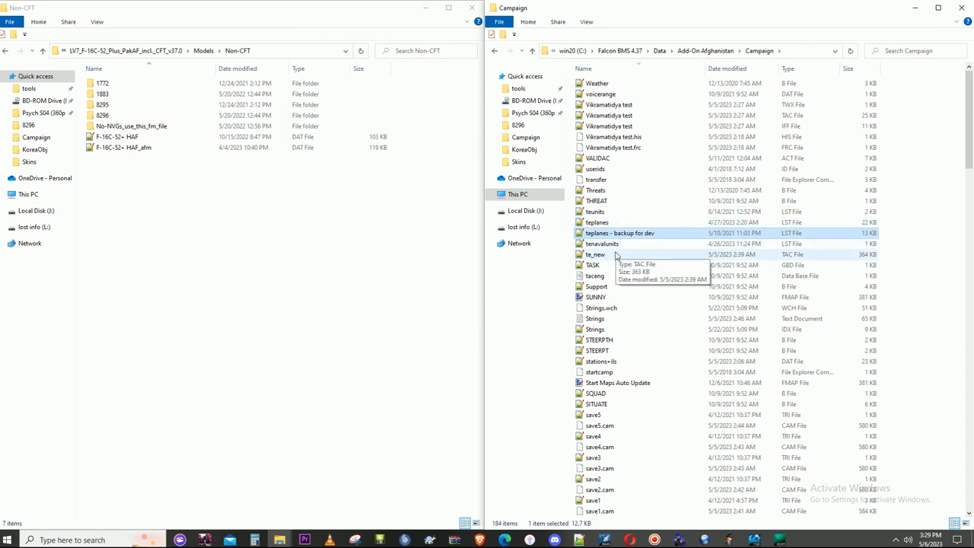
double_click(597, 222)
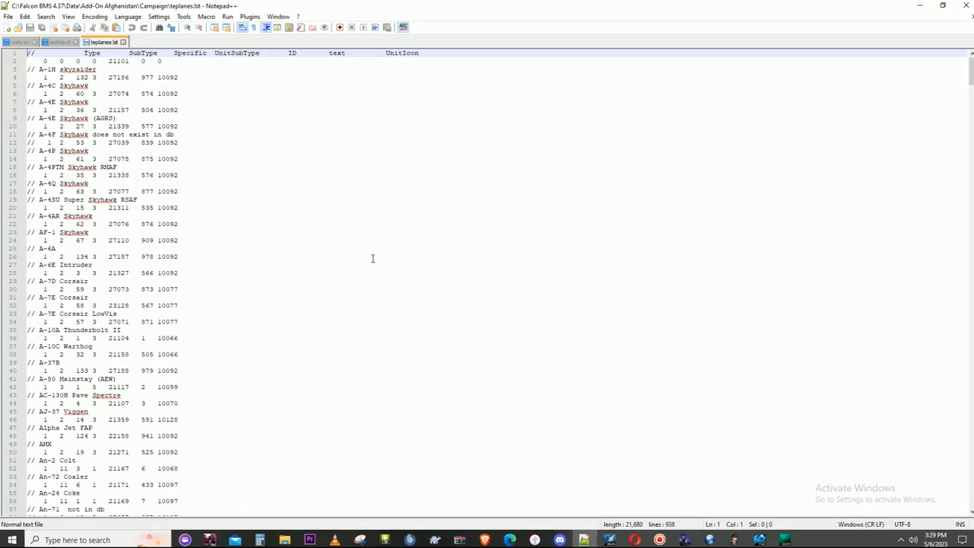
- Find all occurrences of "eaf" in teplanes.lst and copy the two-line "F-16C Block 52+ EAF" entry
key("ctrl+f")
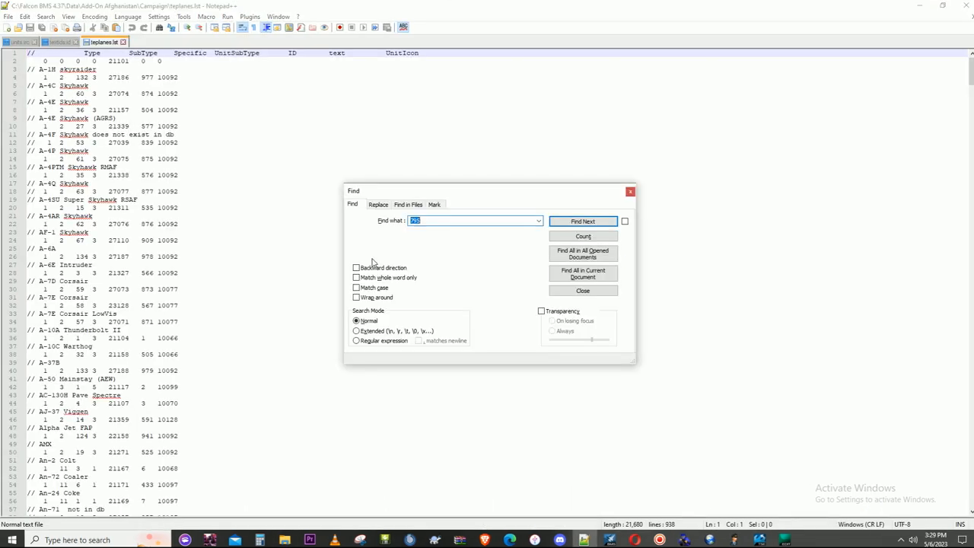
type("eaf")
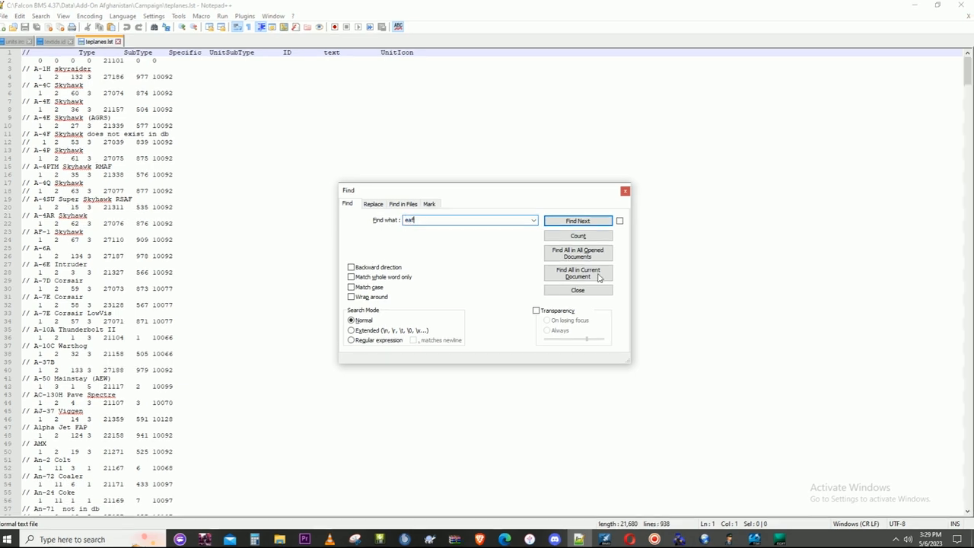
left_click(582, 273)
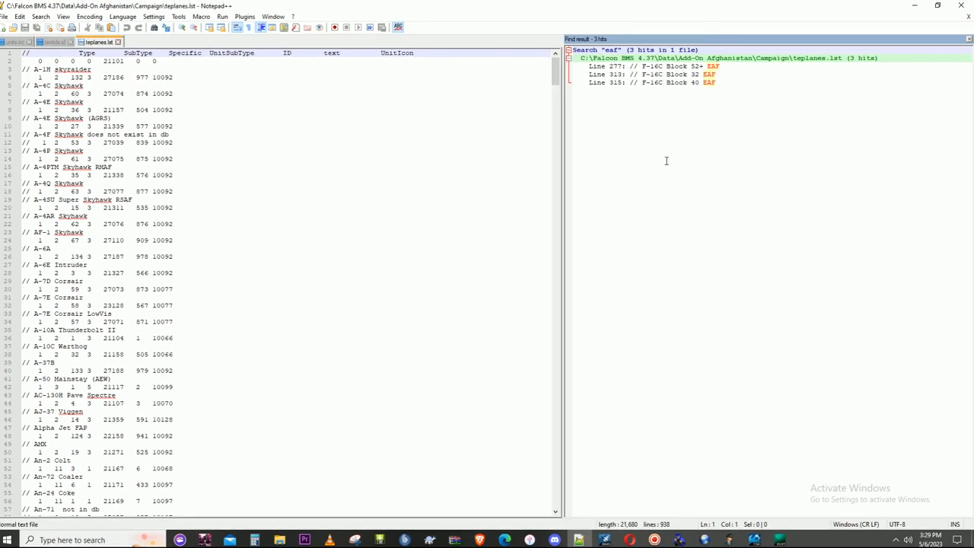
double_click(681, 67)
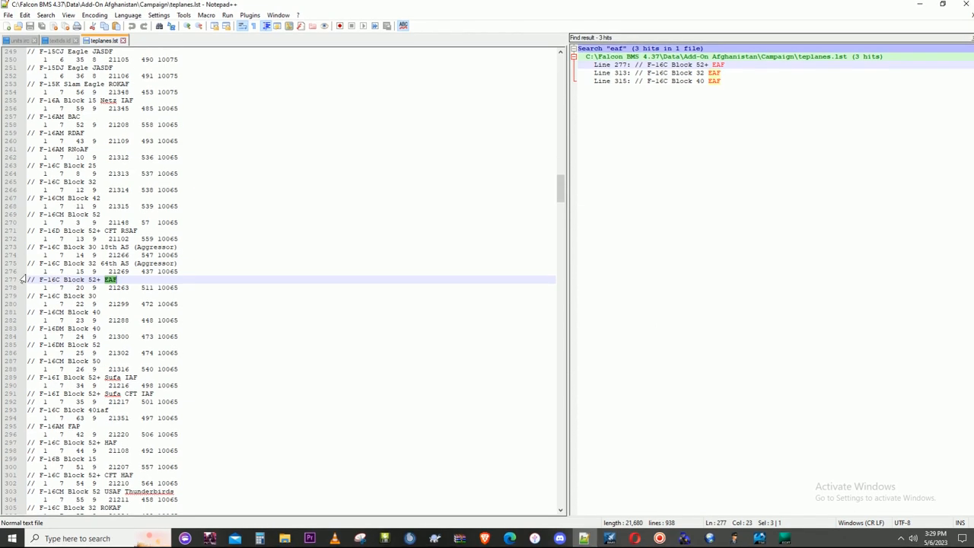
left_click_drag(28, 279, 185, 287)
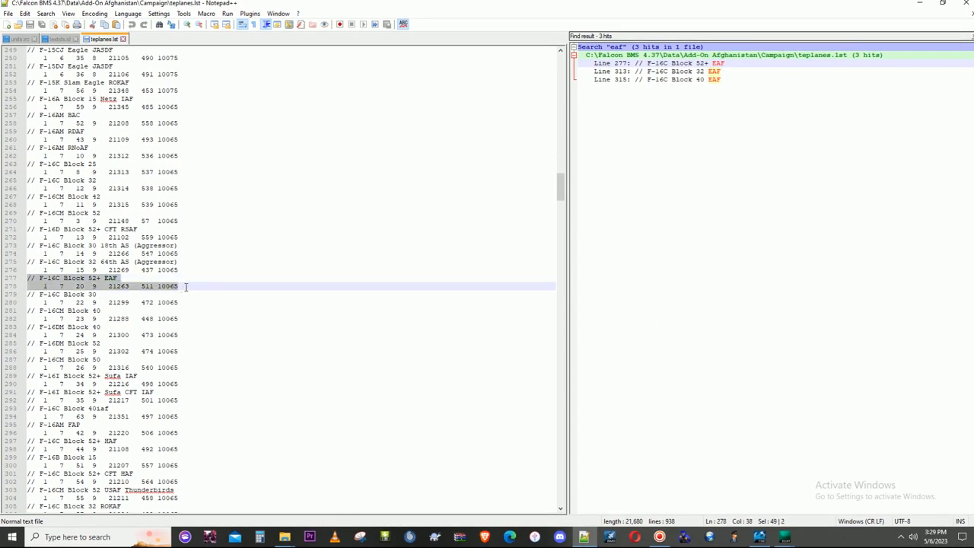
right_click(110, 285)
left_click(166, 302)
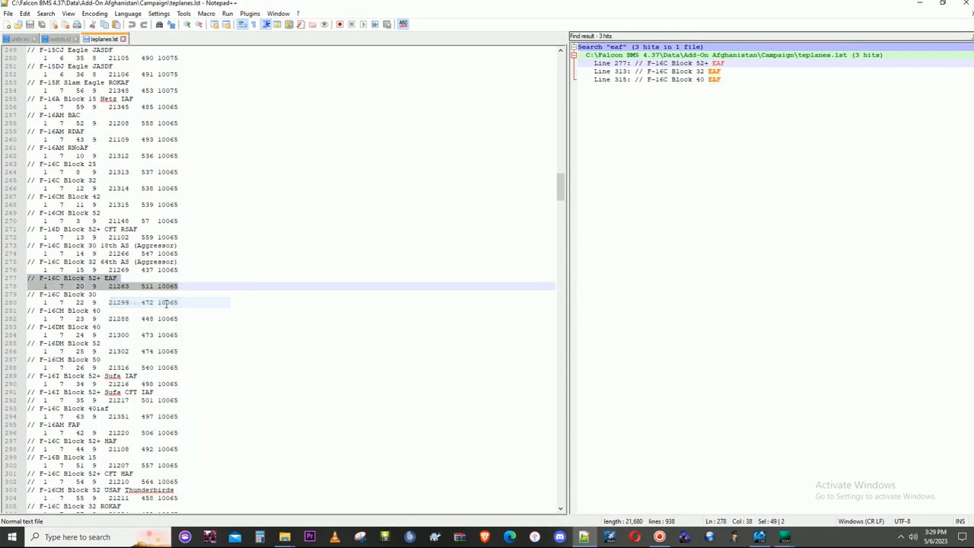
- Paste the copied entry directly below the "F-16C Block 52+ EAF" entry in teplanes.lst and rename it "F-16C Block 52+ PAK"
left_click(188, 286)
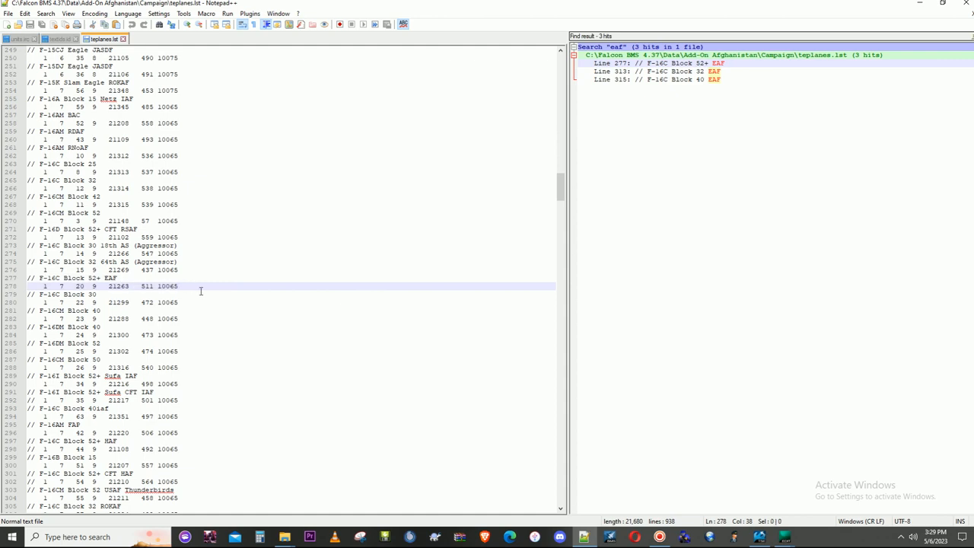
key("Return")
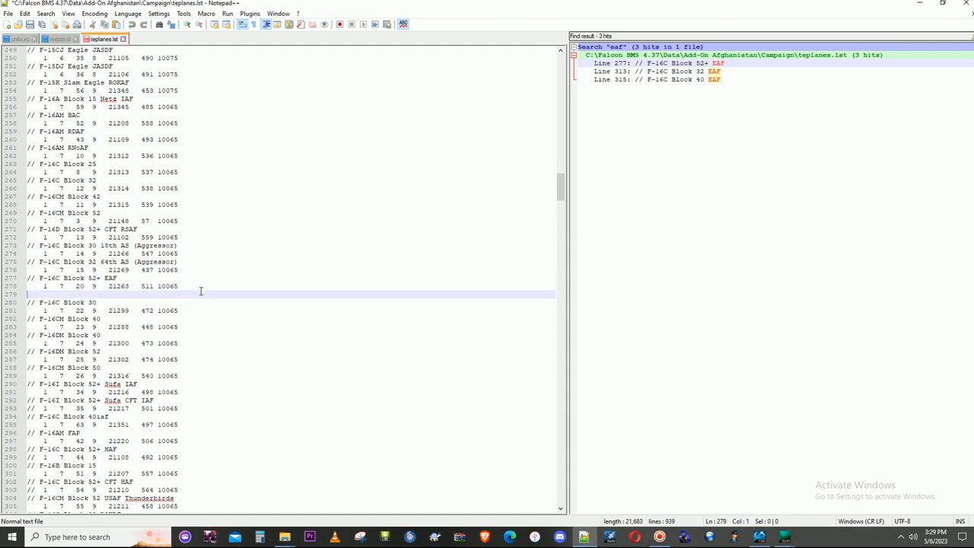
key("ctrl+v")
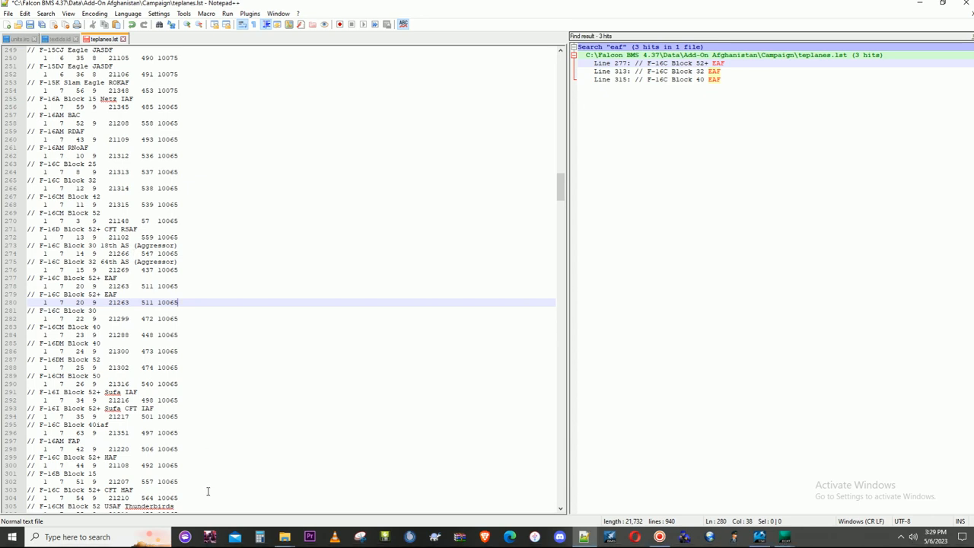
left_click(661, 538)
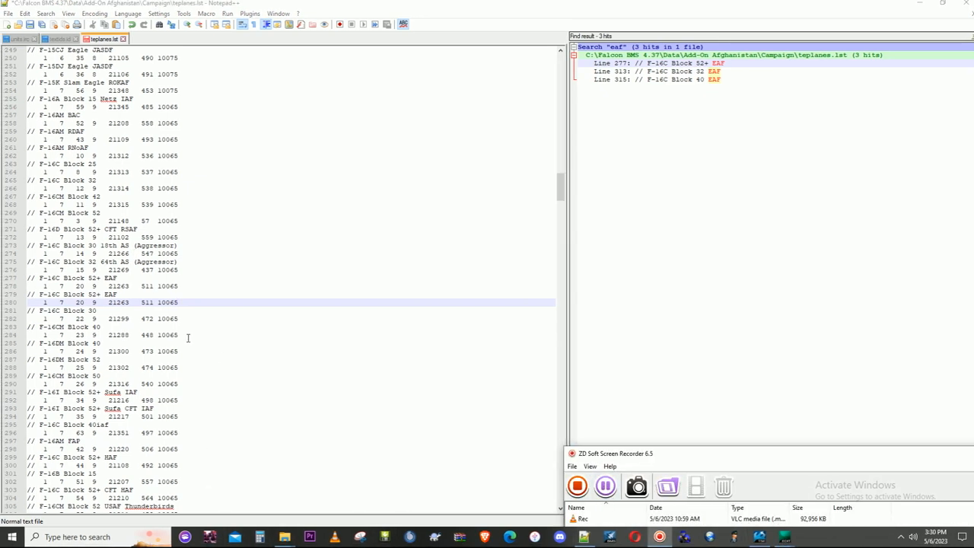
double_click(110, 295)
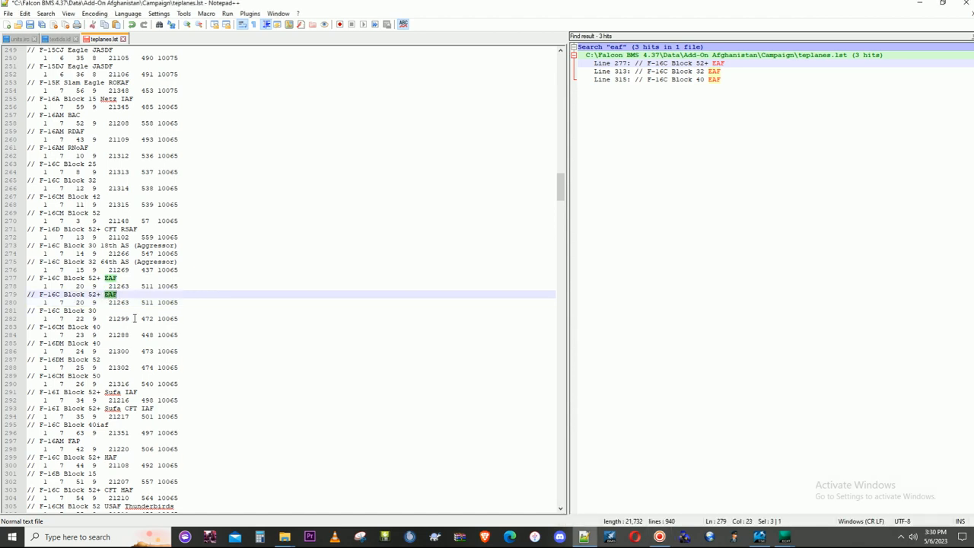
type("PA")
double_click(134, 323)
- Check the F-16C-52+PAK specific number in Falcon BMS Editor's class table, close the editor, and set the PAK entry's third value to 154
double_click(44, 302)
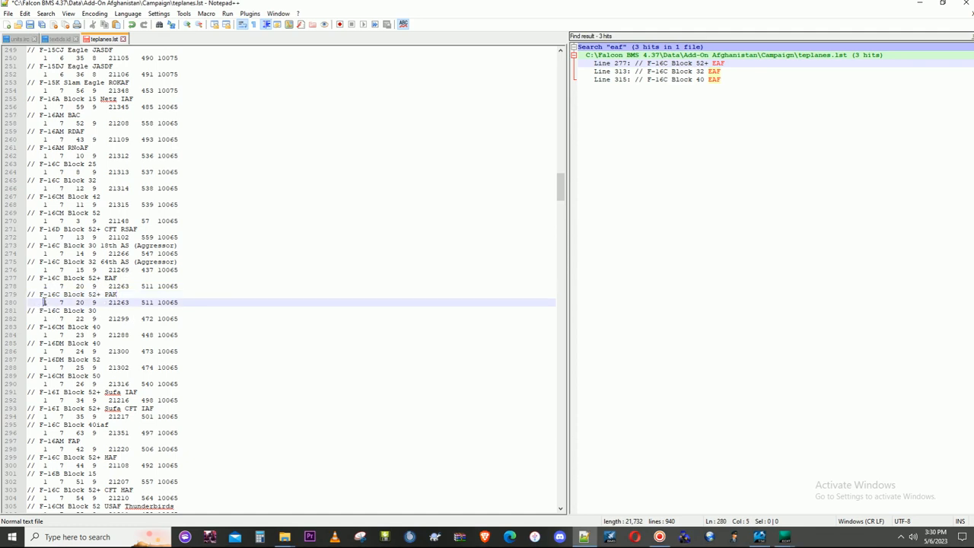
double_click(61, 302)
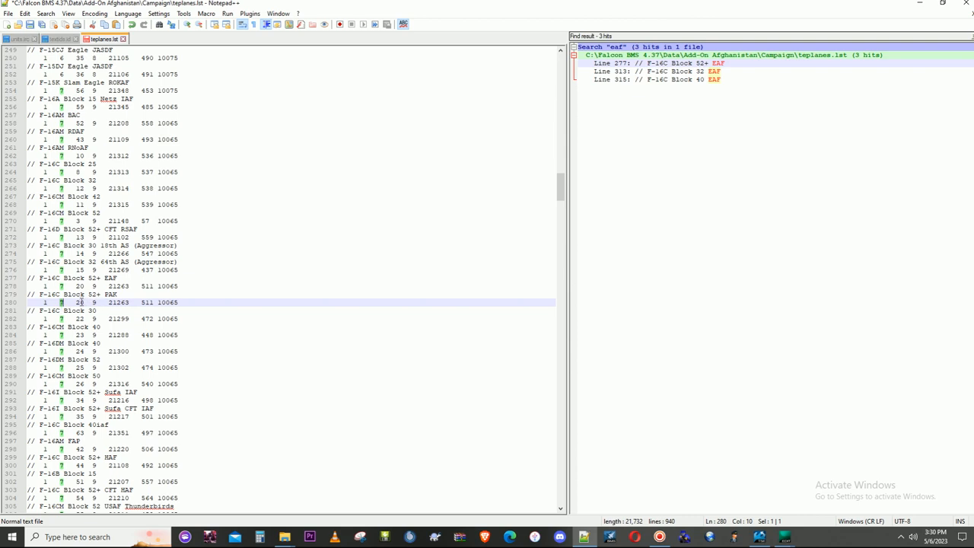
double_click(79, 302)
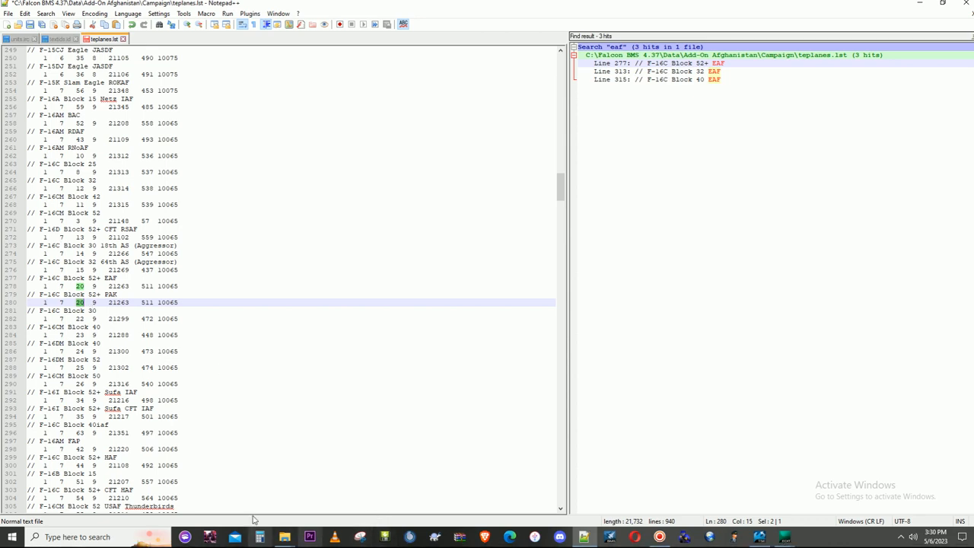
left_click(779, 537)
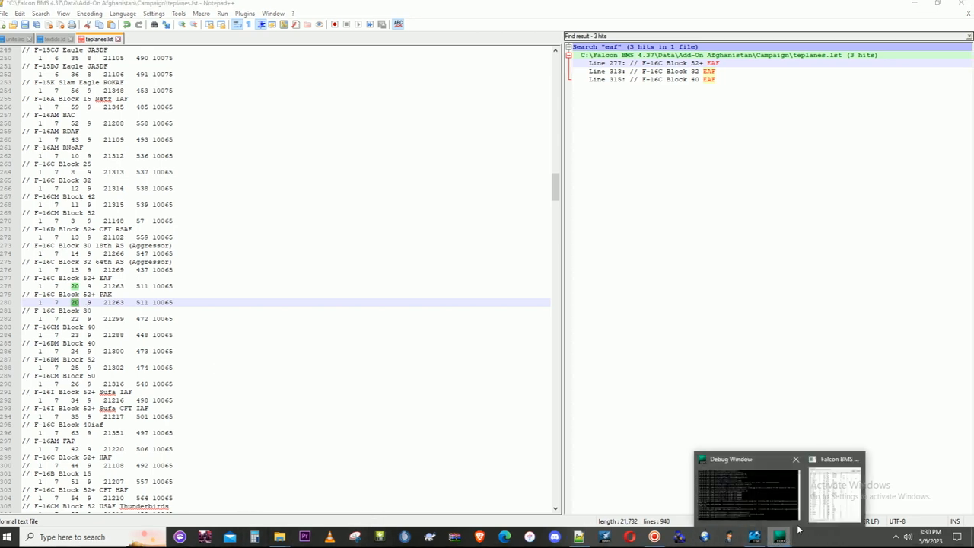
left_click(826, 502)
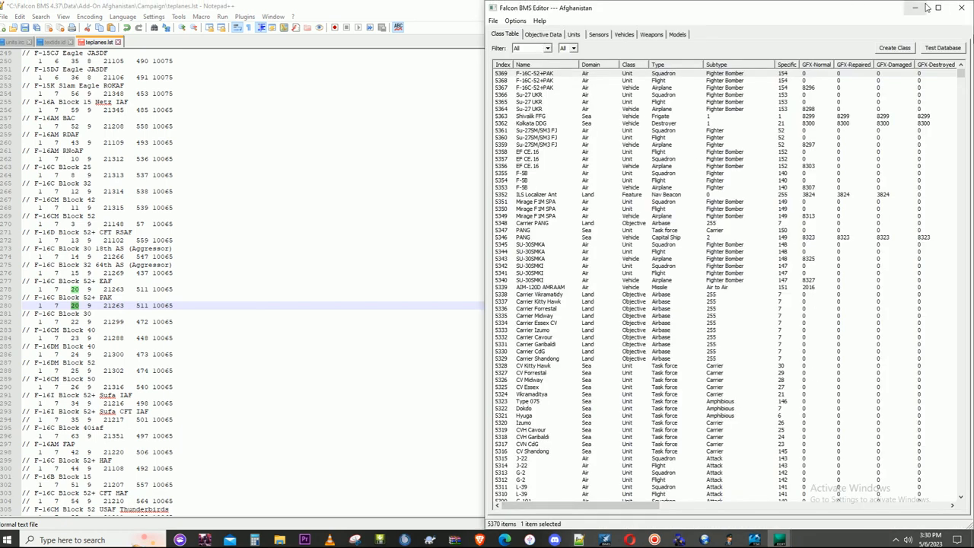
left_click(966, 7)
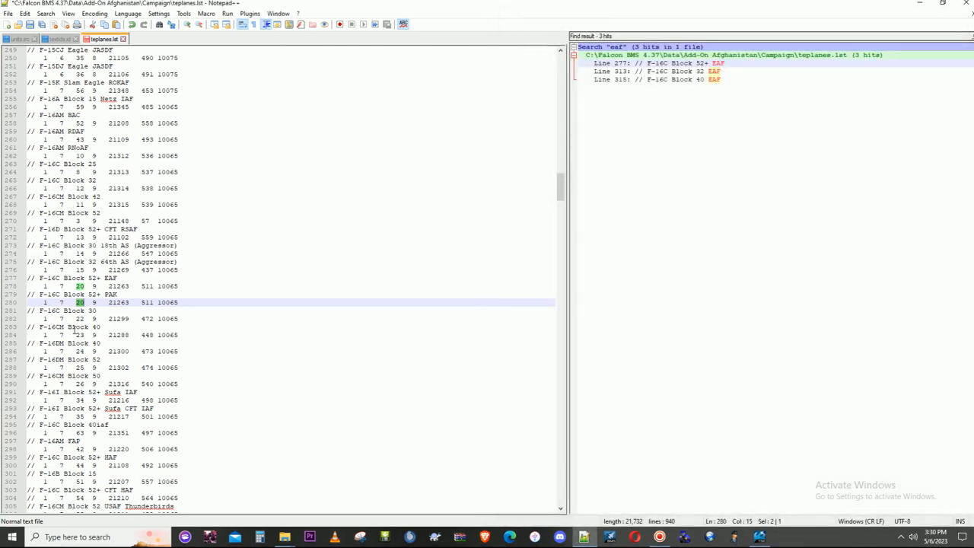
key("Delete")
- Set the PAK entry's fifth value to 22263 and search teplanes.lst for all occurrences of that number
left_click_drag(109, 302, 130, 303)
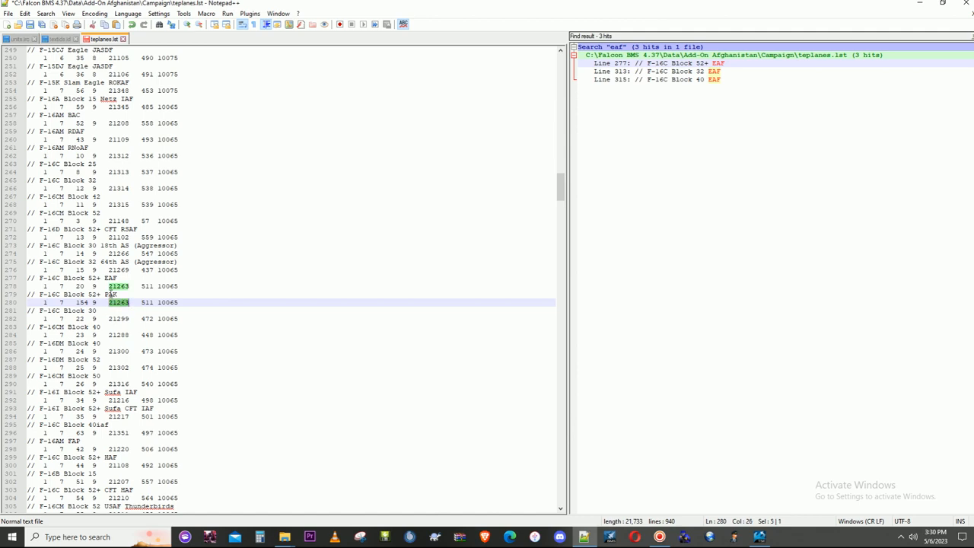
left_click(114, 303)
key("Delete")
type("2")
left_click_drag(108, 303, 132, 302)
key("ctrl+f")
left_click(582, 252)
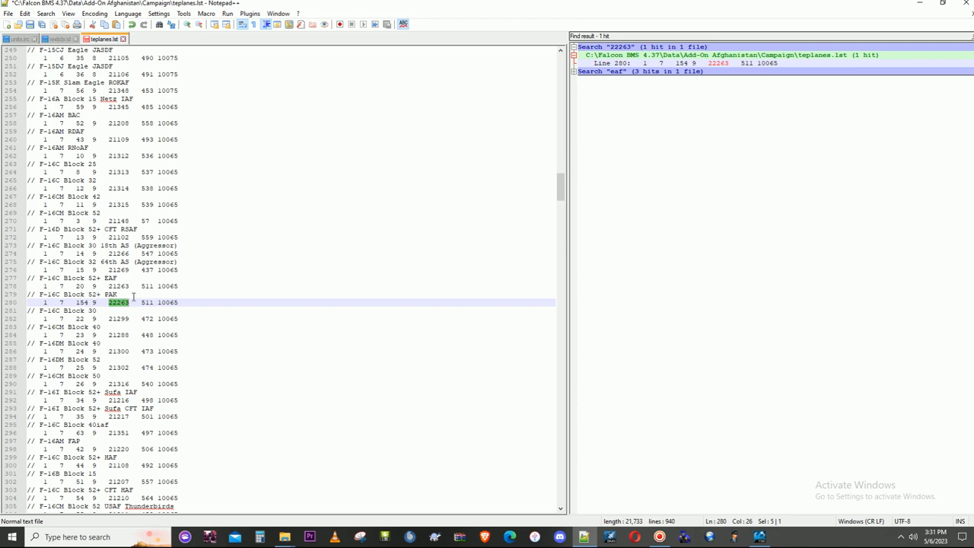
- Look up the TXT_F16C52+PAK ID in textids.id and set the PAK entry's text ID in teplanes.lst to 795
left_click_drag(140, 302, 154, 302)
left_click(59, 42)
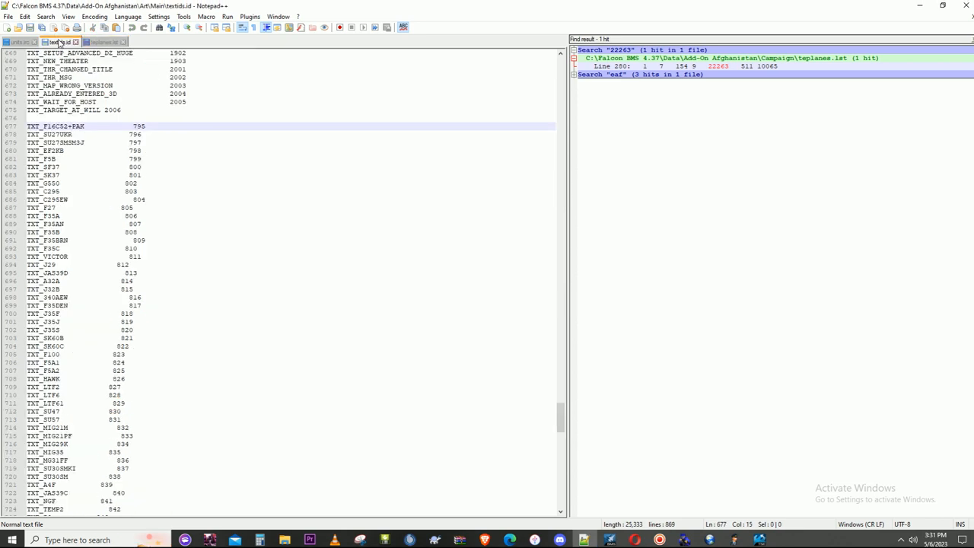
left_click(101, 42)
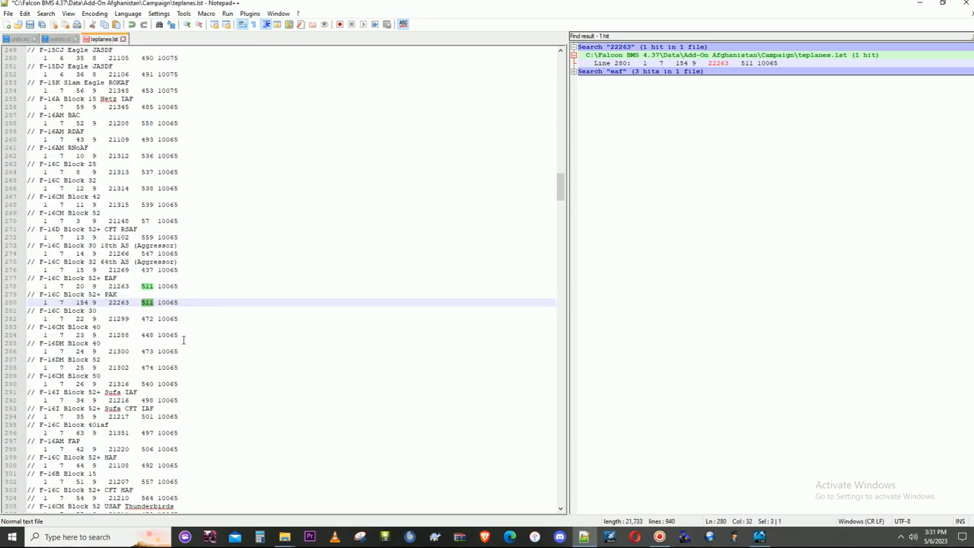
type("79")
double_click(163, 302)
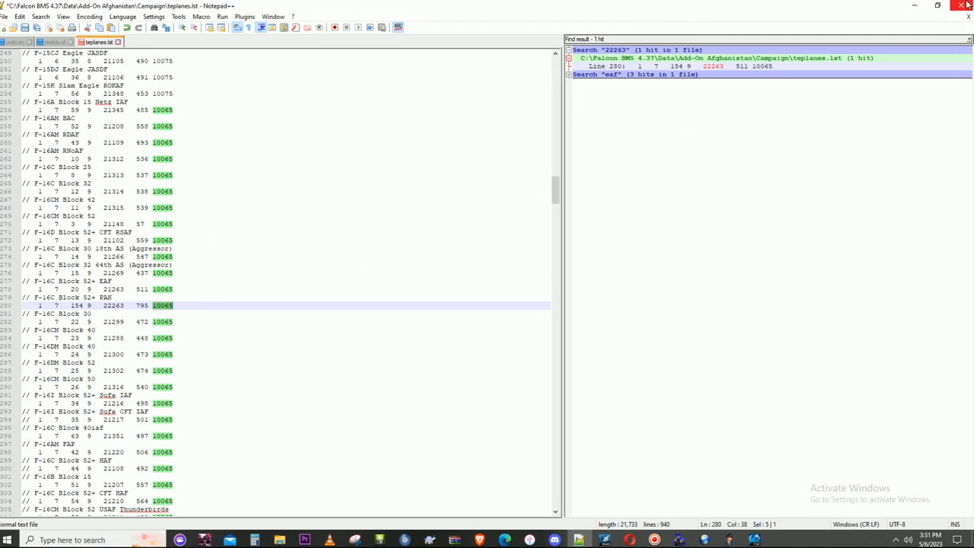
- Compare the PAK entries across units.irc, textids.id and teplanes.lst, and save teplanes.lst while closing Notepad++
left_click(21, 43)
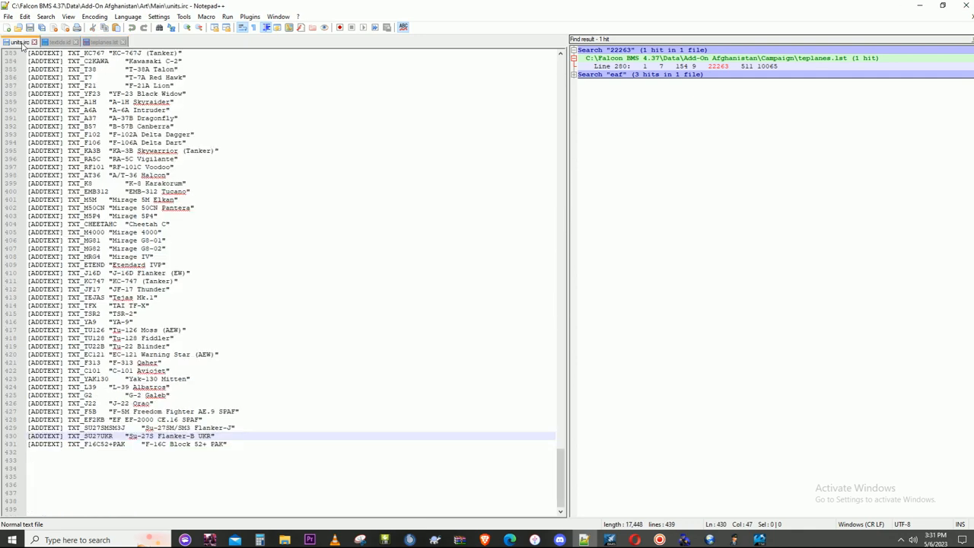
left_click(194, 440)
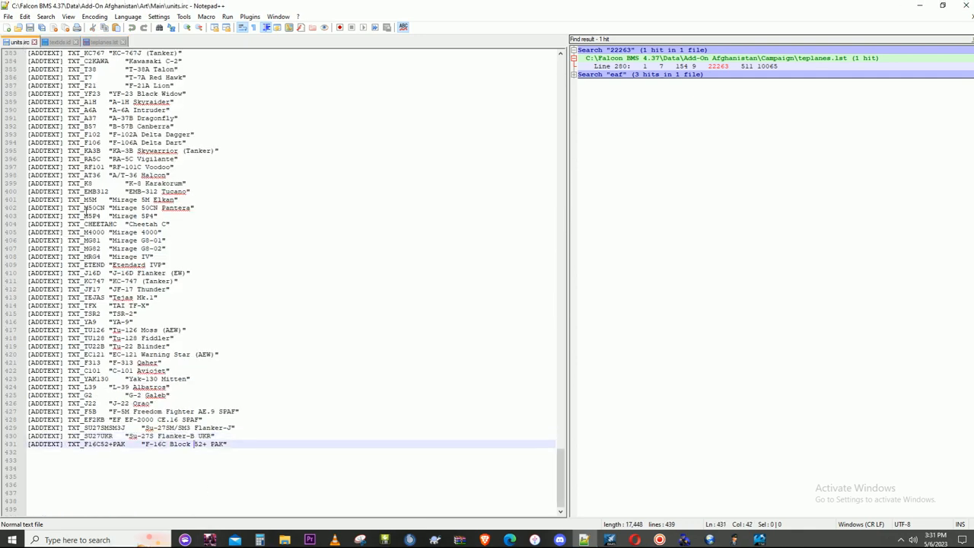
left_click(61, 42)
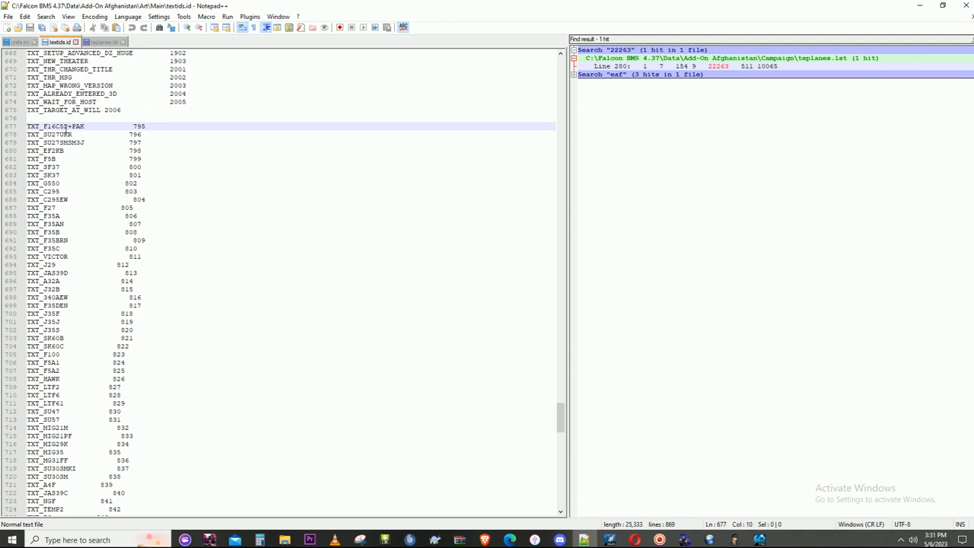
left_click(19, 42)
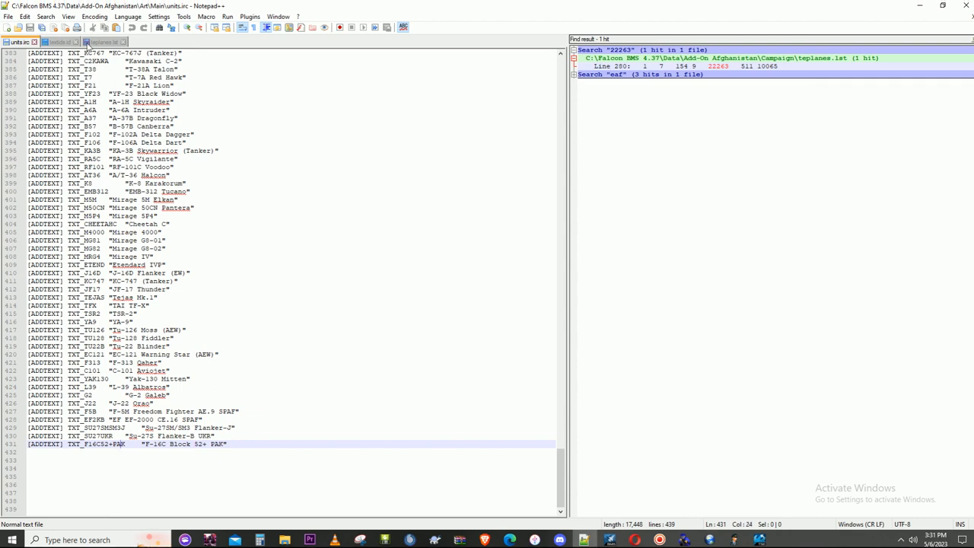
left_click(67, 44)
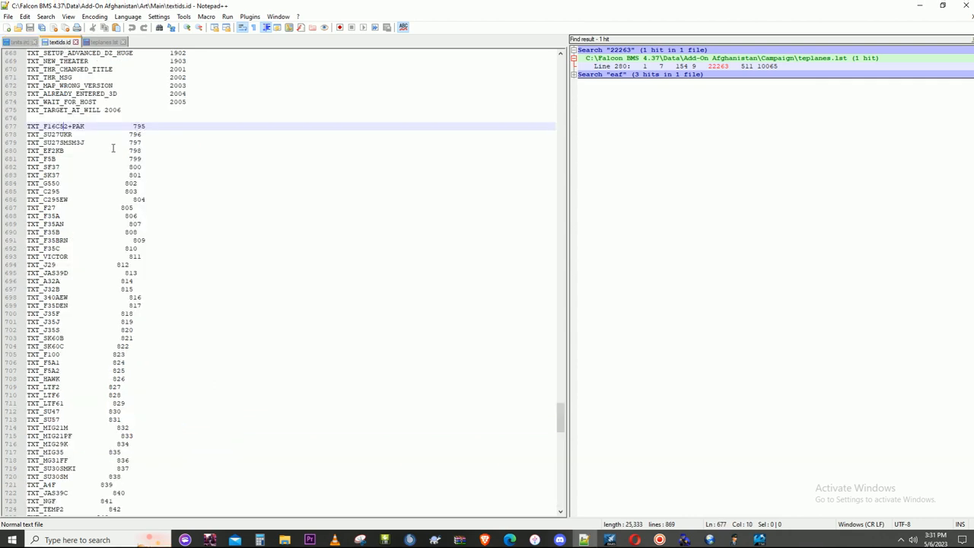
left_click(102, 42)
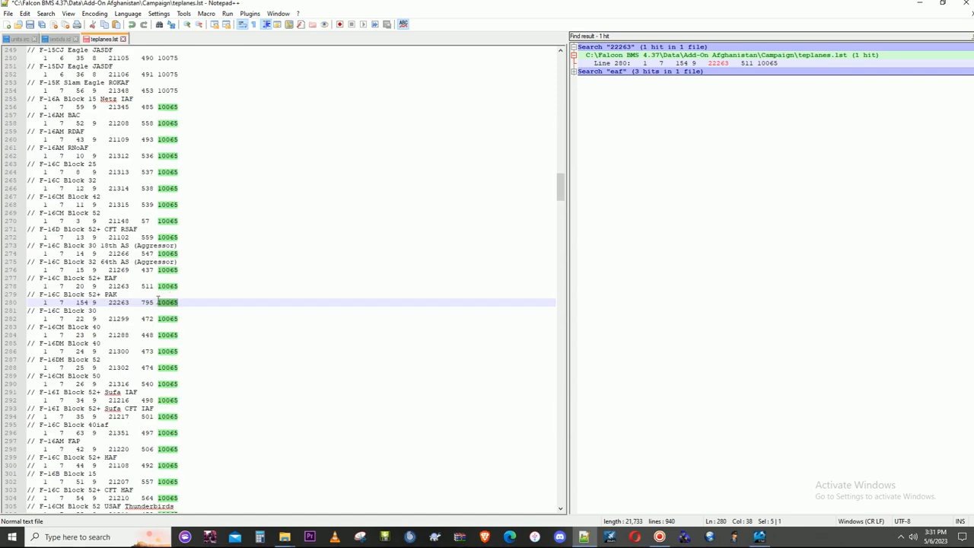
left_click(968, 5)
left_click(461, 303)
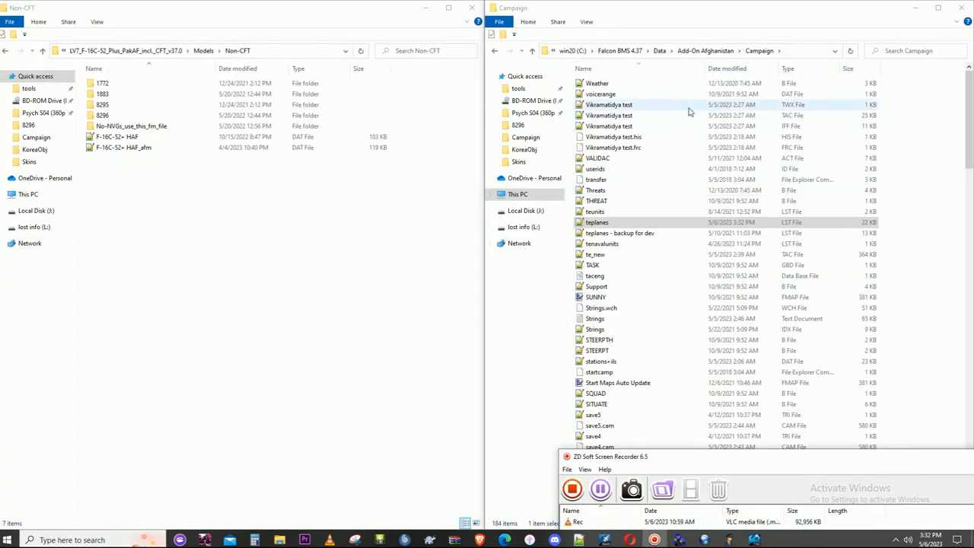
- Go from the Campaign folder to the Add-On Afghanistan\Sim\Acdata folder
left_click(700, 53)
left_click(695, 51)
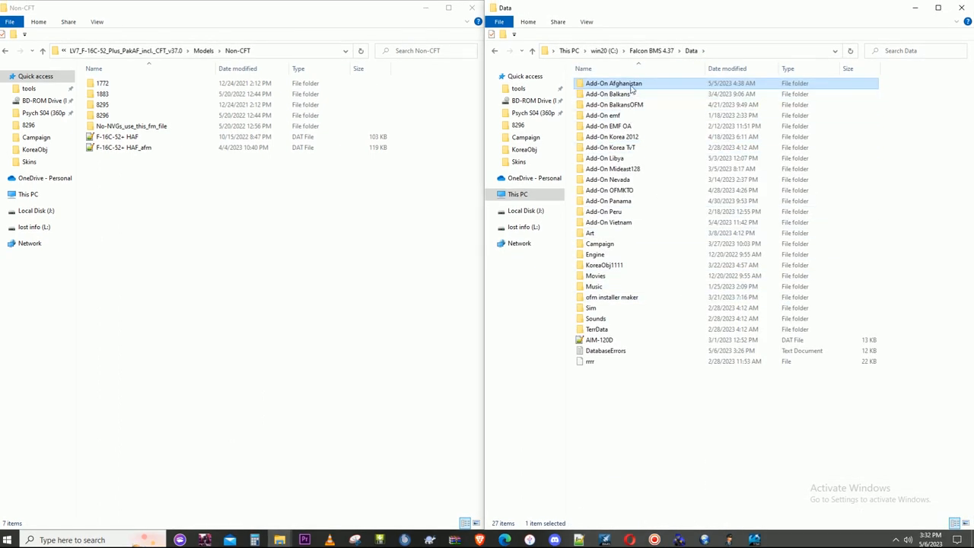
double_click(630, 84)
left_click(599, 137)
double_click(599, 137)
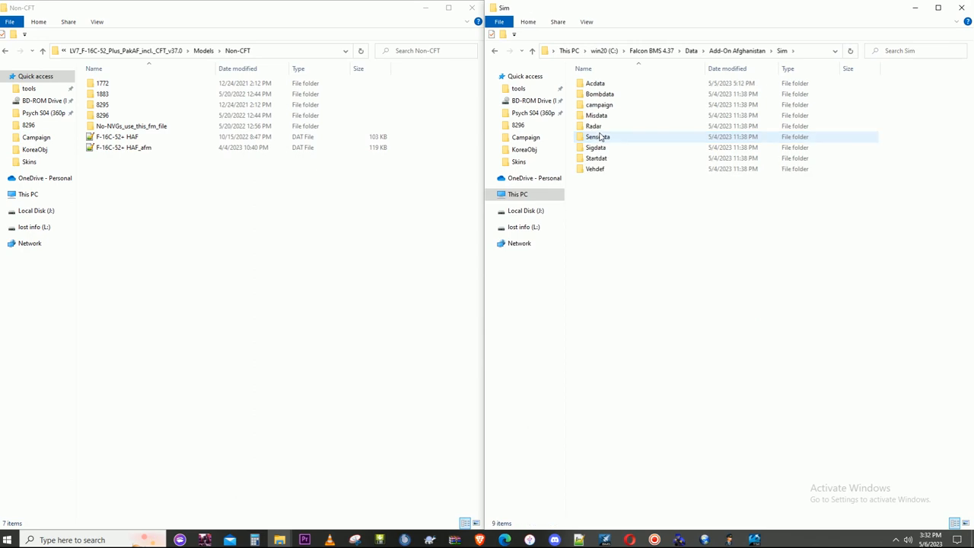
double_click(595, 82)
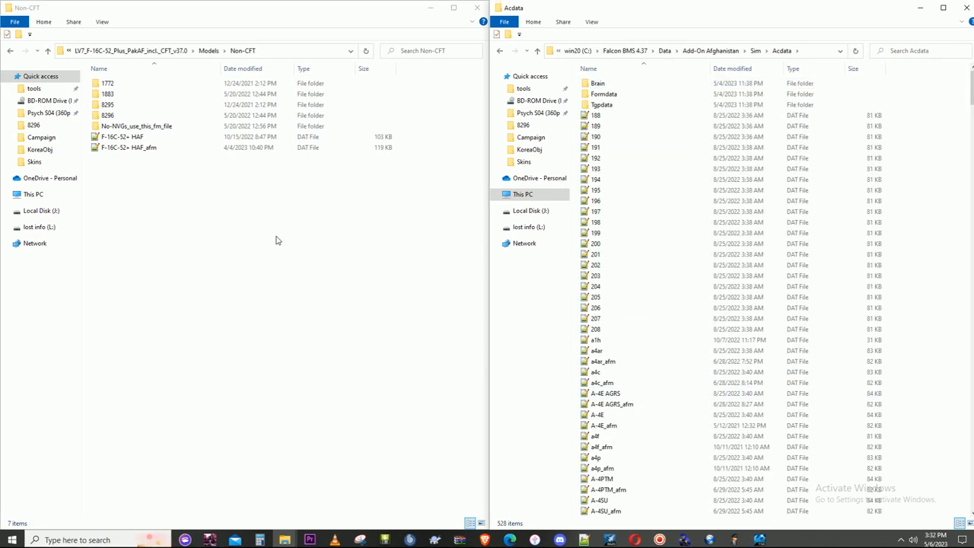
- Rename the "F-16C-52+ HAF" DAT file in the Non-CFT folder to "F-16C-52+ PAK"
left_click(122, 140)
right_click(123, 140)
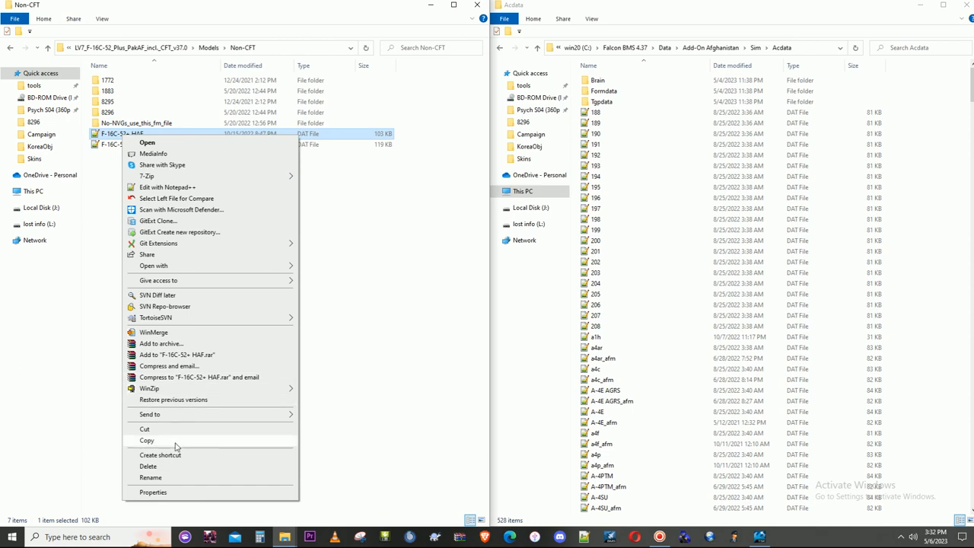
left_click(165, 478)
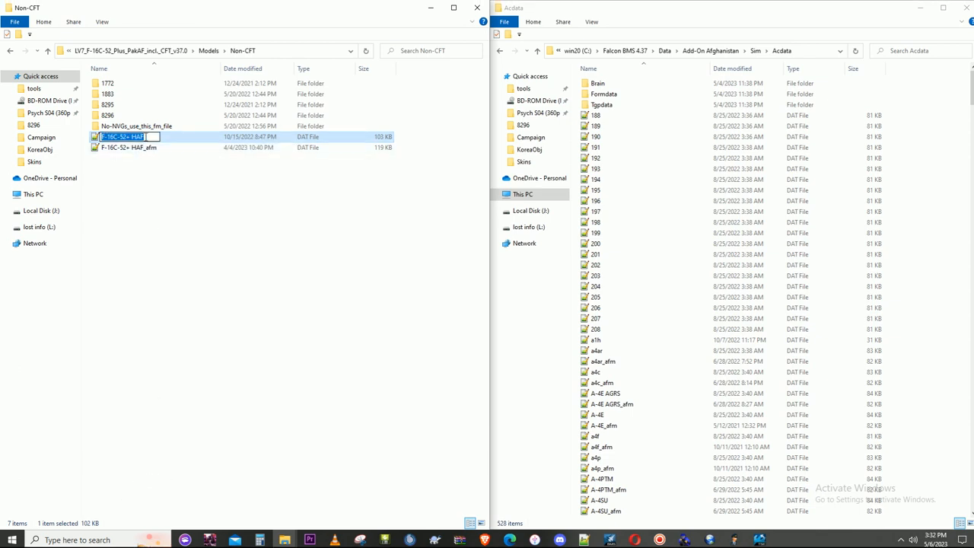
key("End")
key("BackSpace")
key("BackSpace")
key("BackSpace")
type("PA")
key("Return")
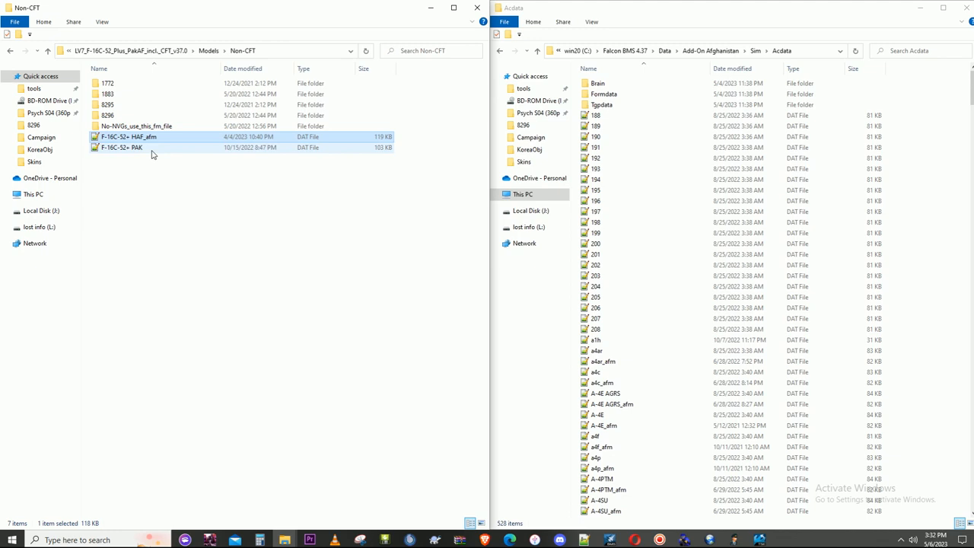
- Rename the "F-16C-52+ HAF_afm" DAT file to "F-16C-52+ PAK_afm"
right_click(146, 137)
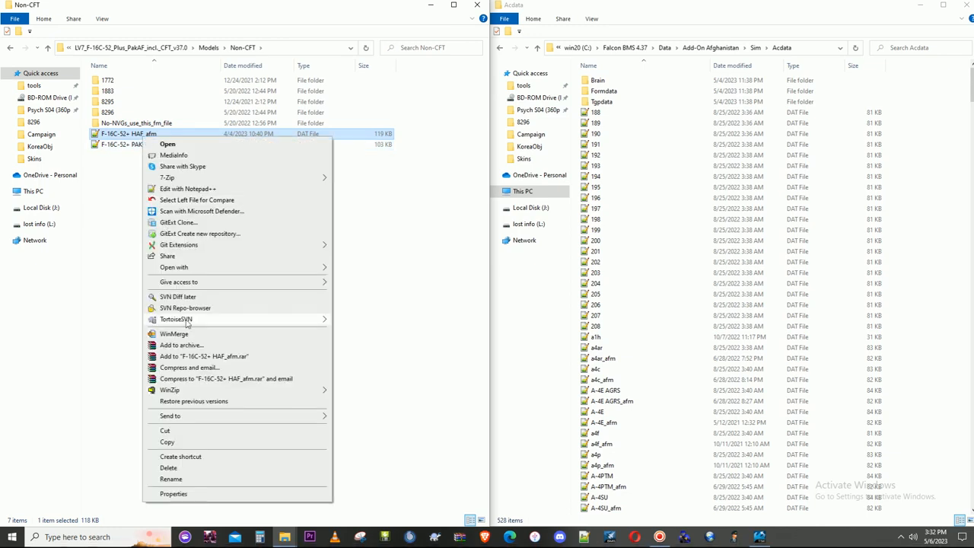
left_click(173, 481)
left_click(144, 134)
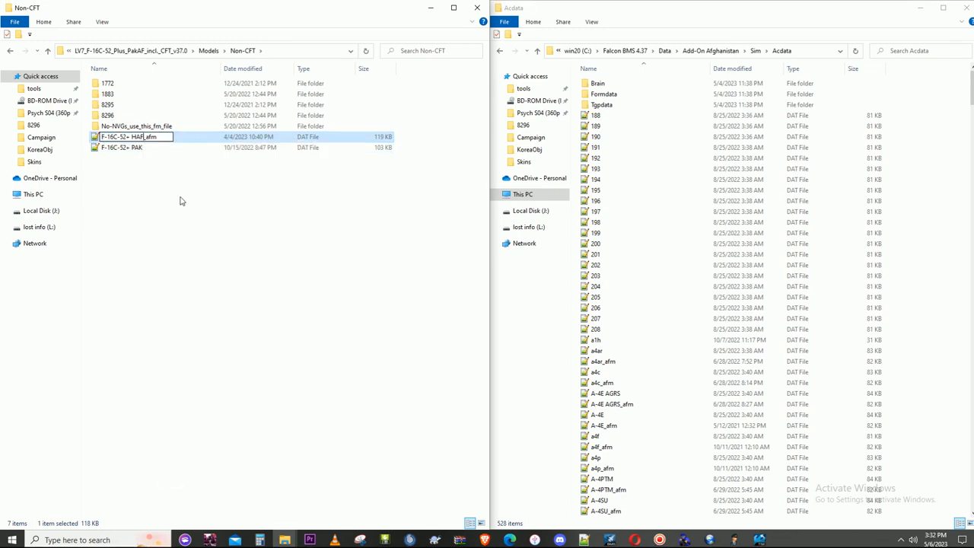
key("BackSpace")
key("BackSpace")
key("BackSpace")
type("PAK")
key("Return")
left_click(214, 196)
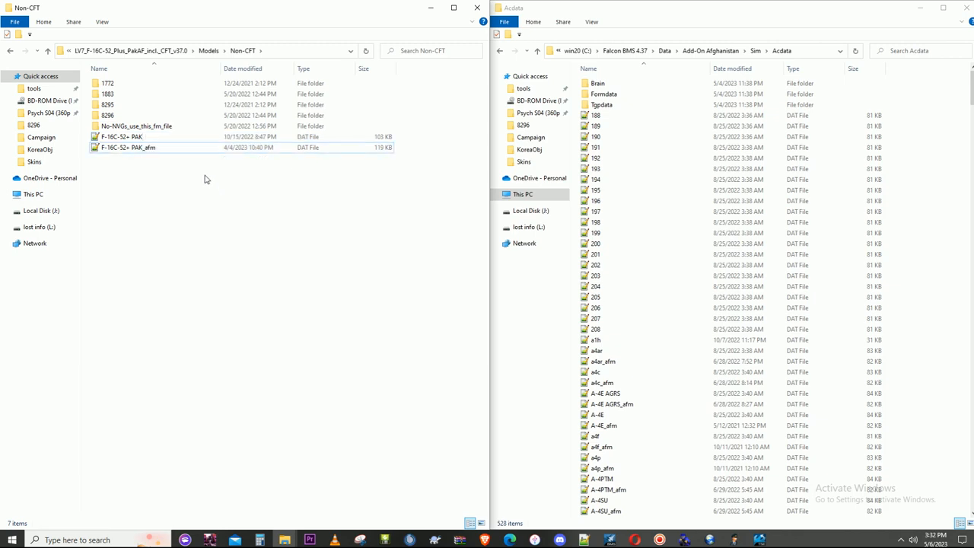
- Open AcTypes.lst from the Acdata folder in Notepad++
left_click(642, 254)
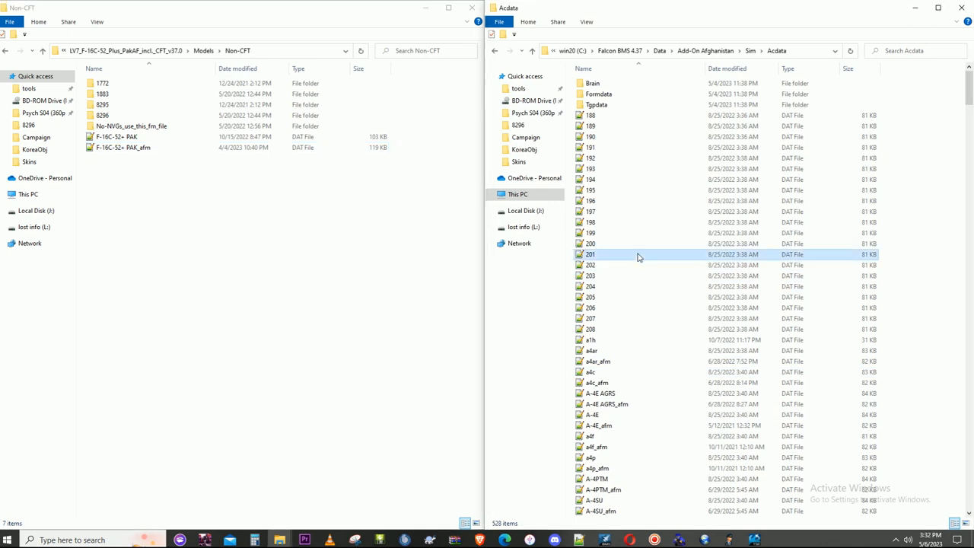
scroll(637, 258, "down", 9)
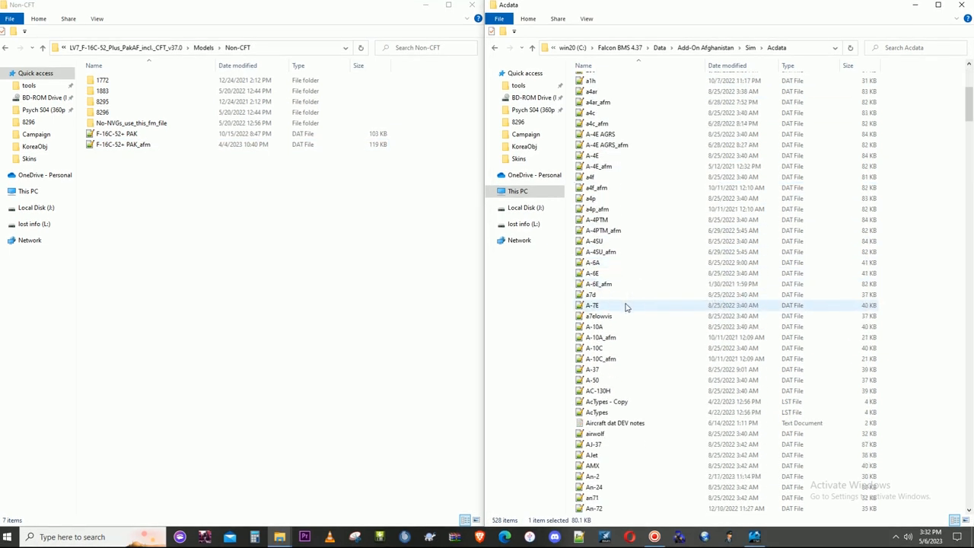
double_click(607, 380)
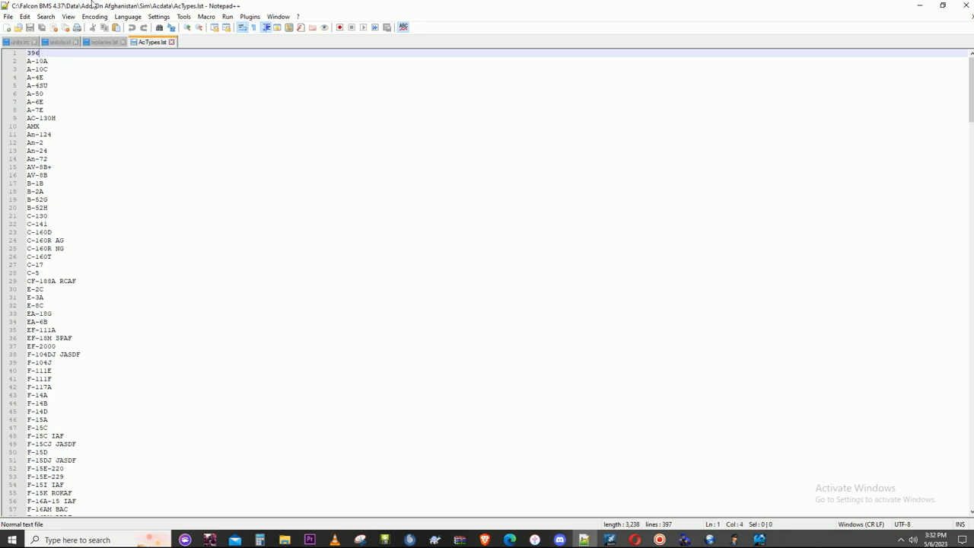
- Set the entry count on the first line of AcTypes.lst to 397 and place the editor beside the Non-CFT folder window
key("BackSpace")
type("7")
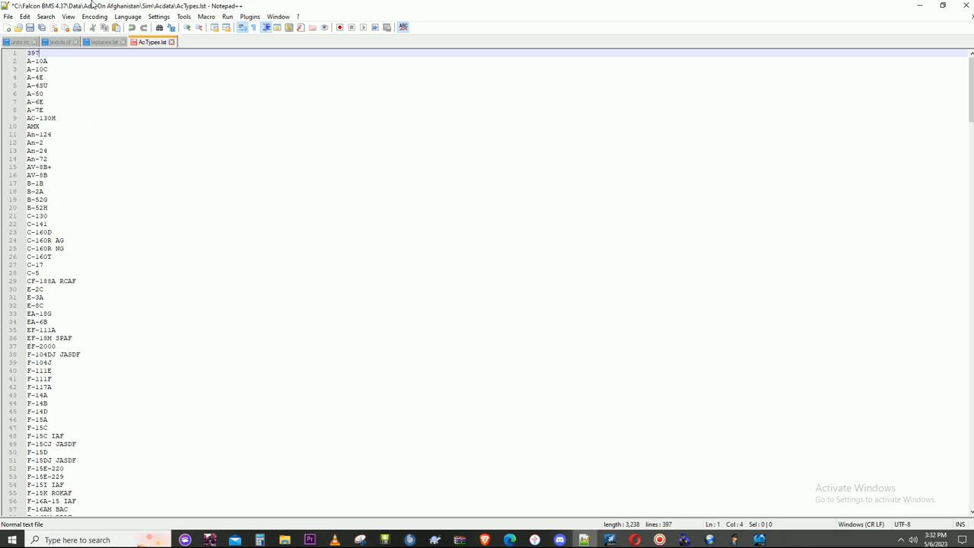
left_click_drag(970, 92, 968, 467)
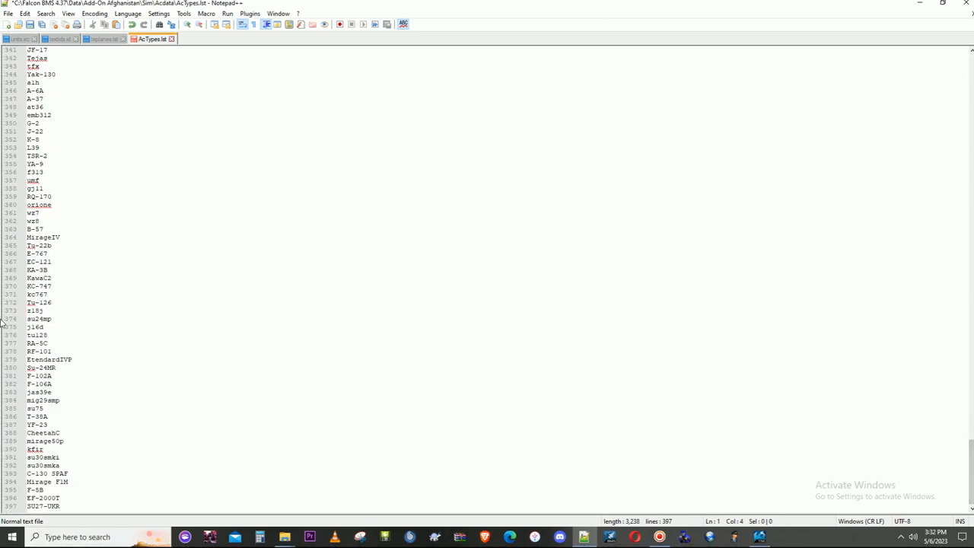
left_click_drag(456, 10, 972, 152)
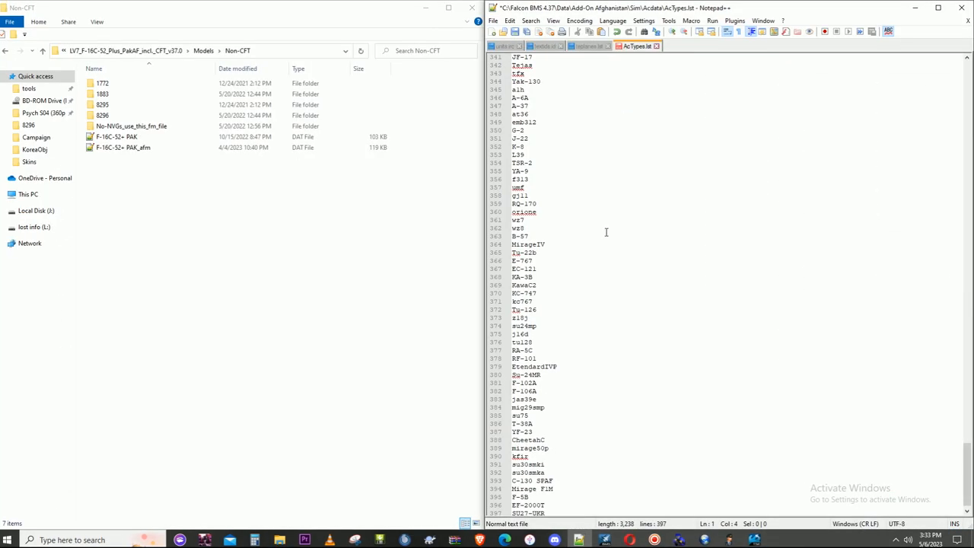
left_click(551, 312)
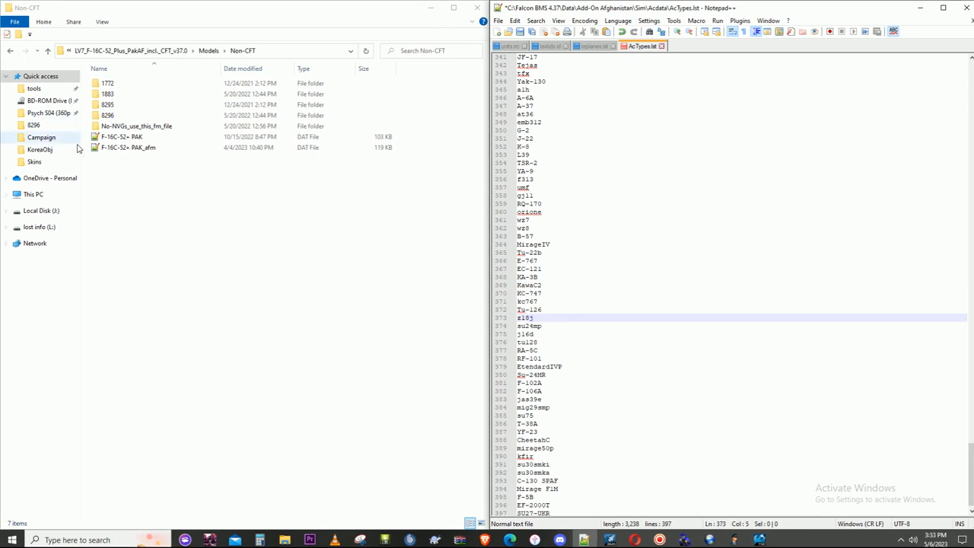
scroll(621, 316, "down", 1)
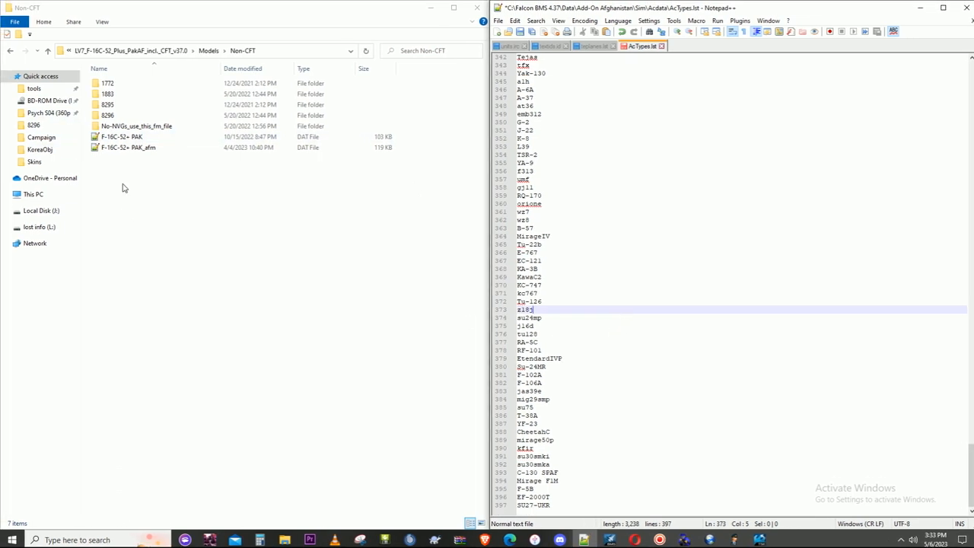
- Append the DAT file's name "F-16C-52+ PAK" as a new last line in AcTypes.lst, then save and close it
left_click(121, 134)
right_click(127, 138)
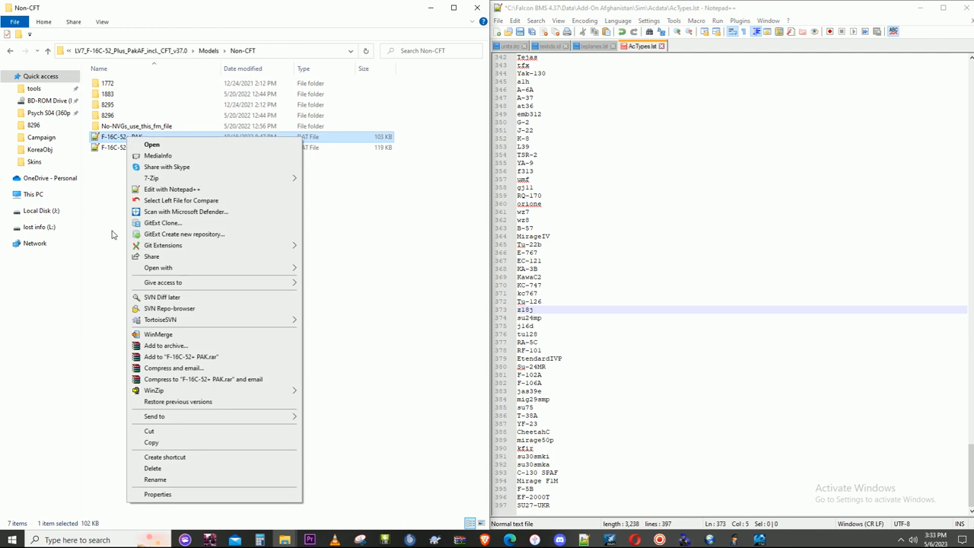
left_click(139, 477)
right_click(113, 135)
left_click(137, 168)
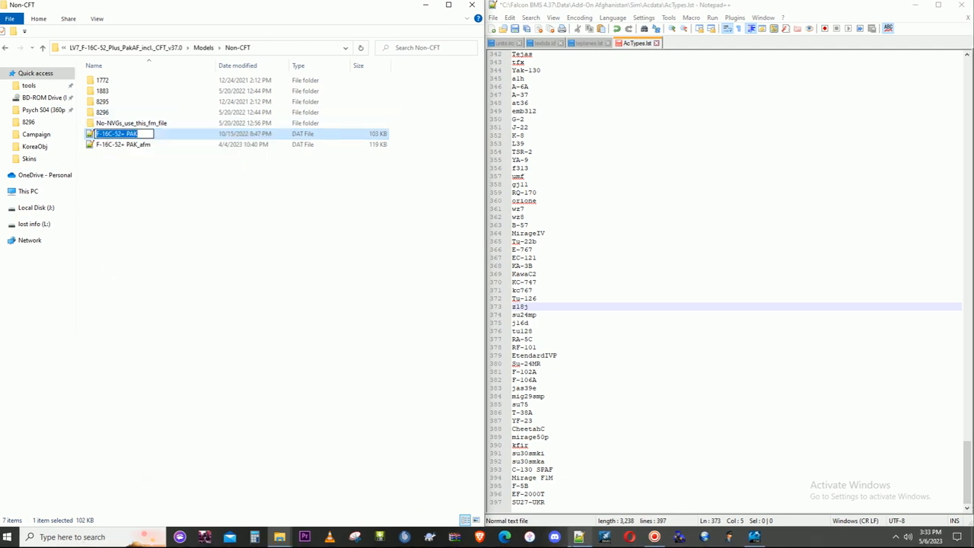
left_click(564, 499)
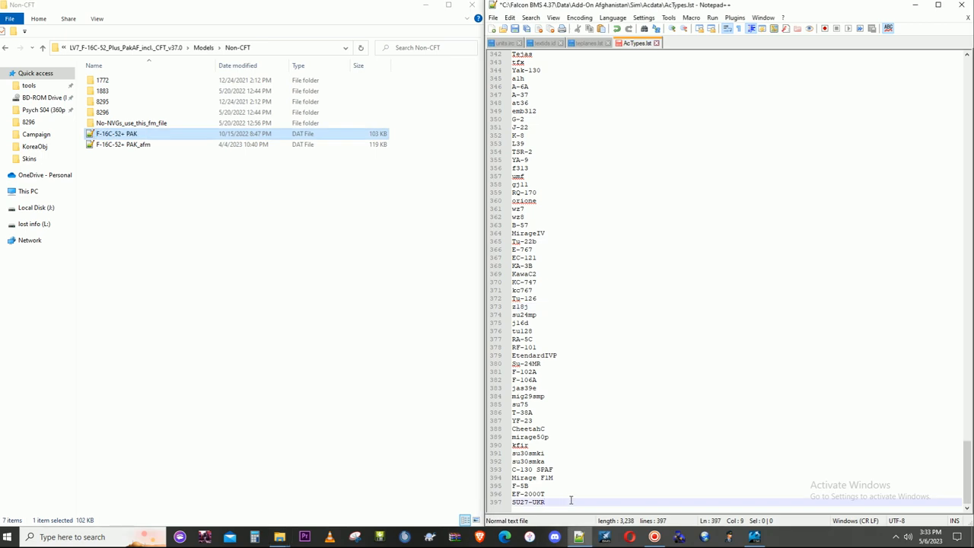
key("Return")
key("ctrl+v")
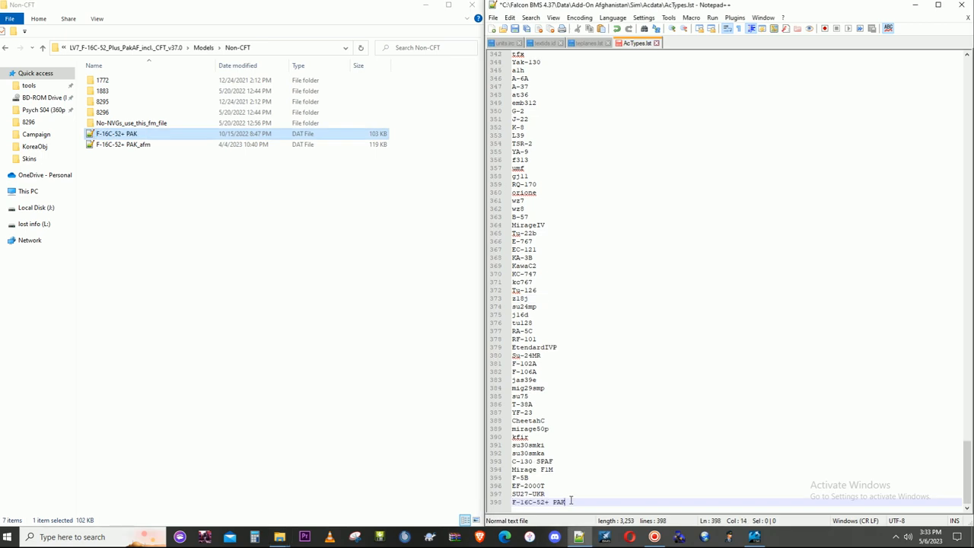
left_click(965, 11)
left_click(455, 303)
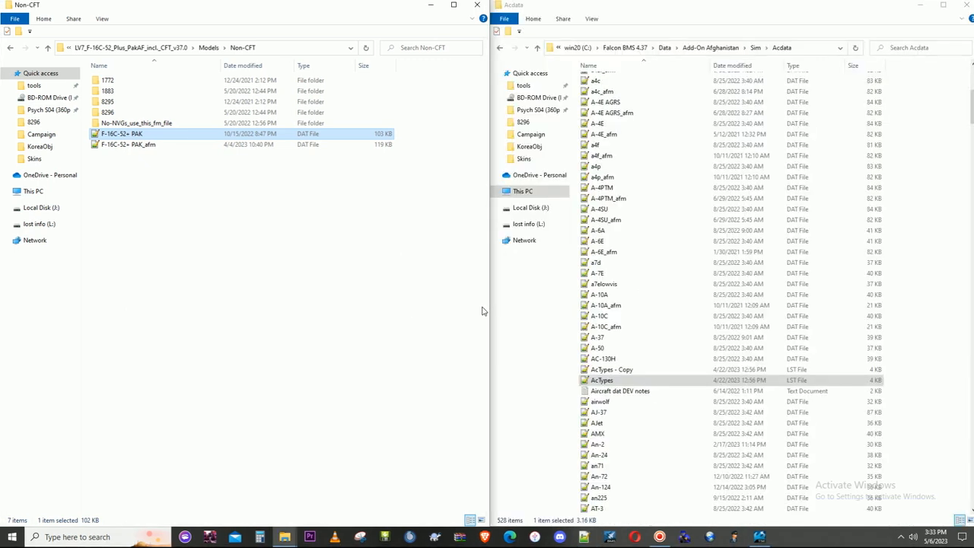
- Copy the "F-16C-52+ PAK" and "F-16C-52+ PAK_afm" DAT files from Non-CFT into the Afghanistan Acdata folder
left_click(135, 147, "ctrl")
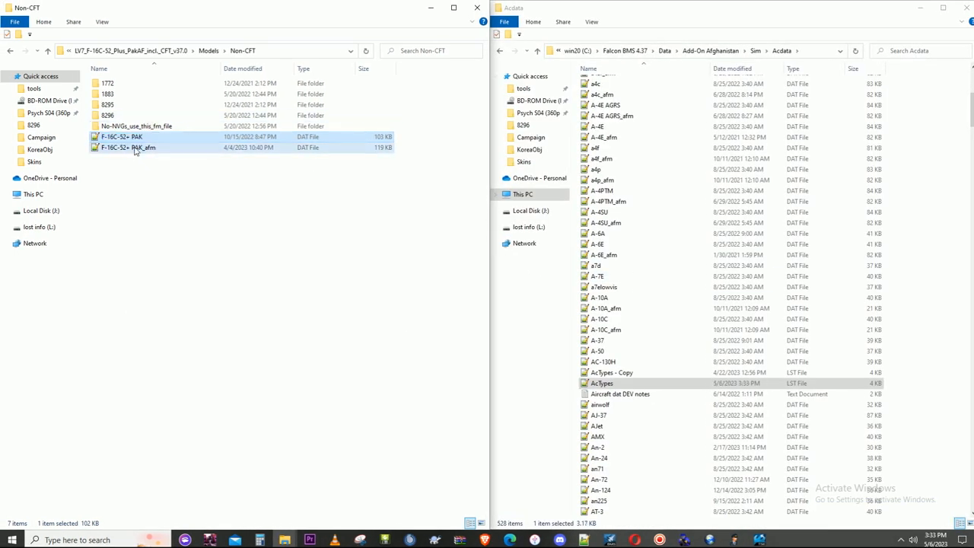
right_click(135, 150)
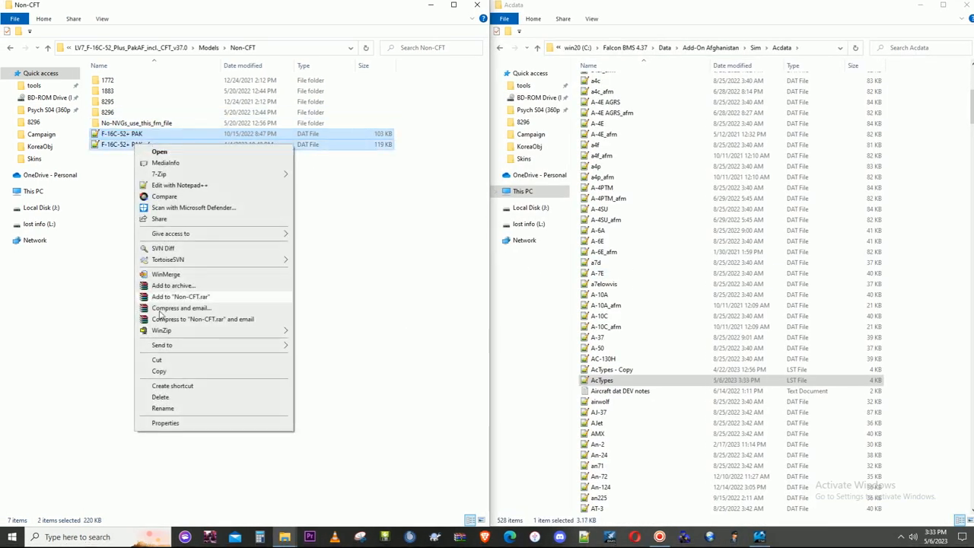
left_click(160, 371)
right_click(910, 315)
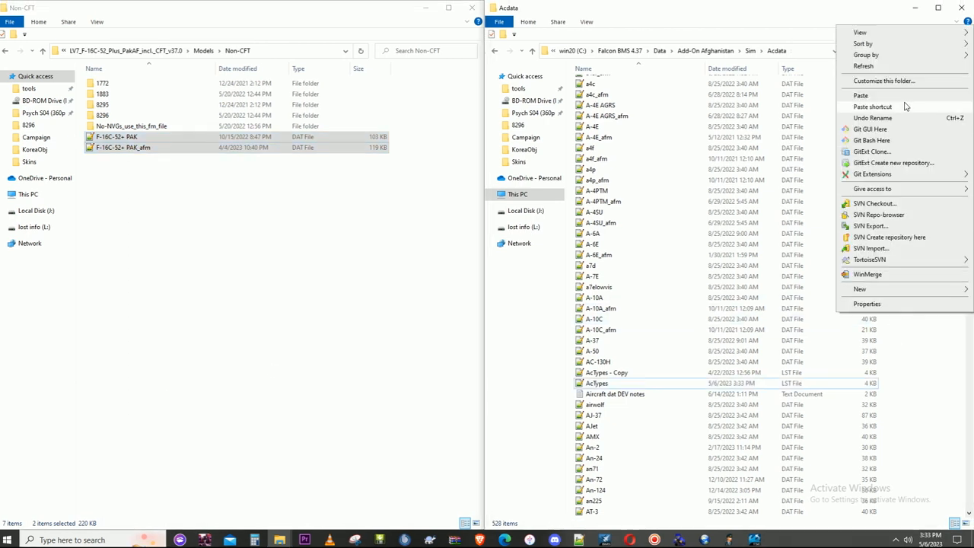
left_click(858, 95)
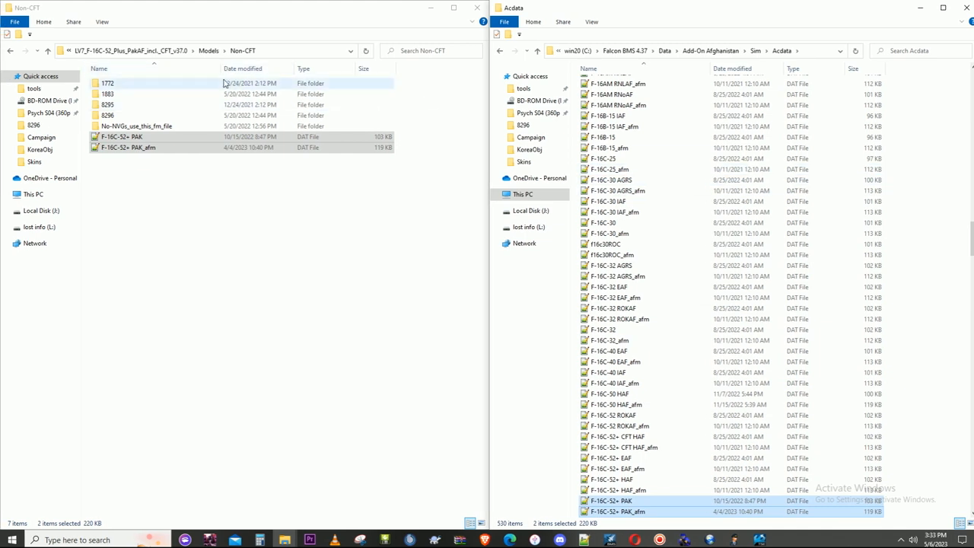
- Go to the package's Models\Ladder folder and check the contents of its F-16C-52+ and 3834 subfolders
left_click(209, 51)
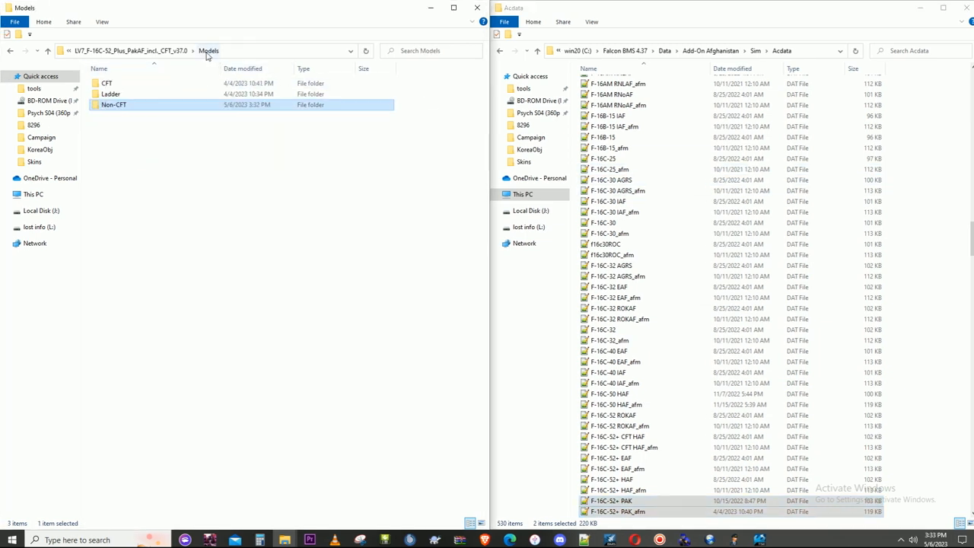
double_click(112, 95)
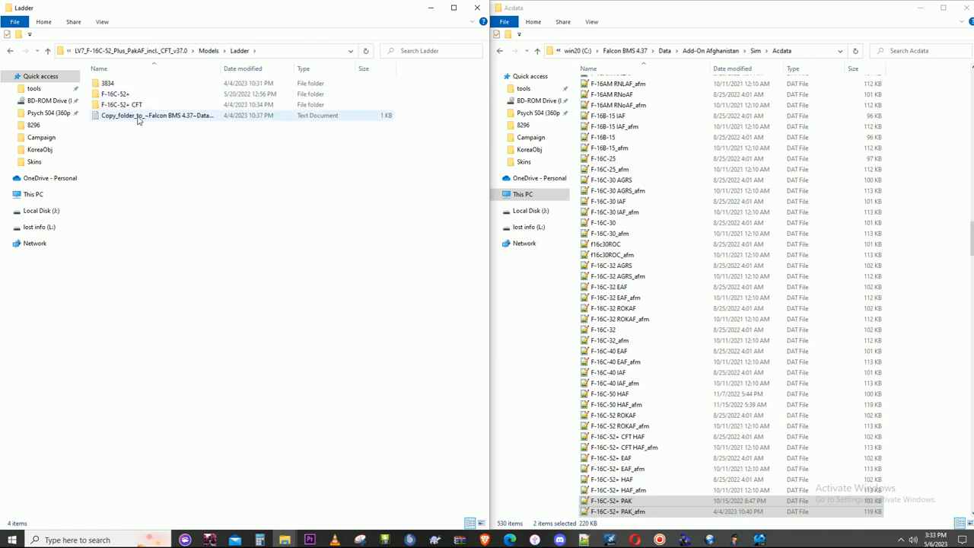
double_click(123, 95)
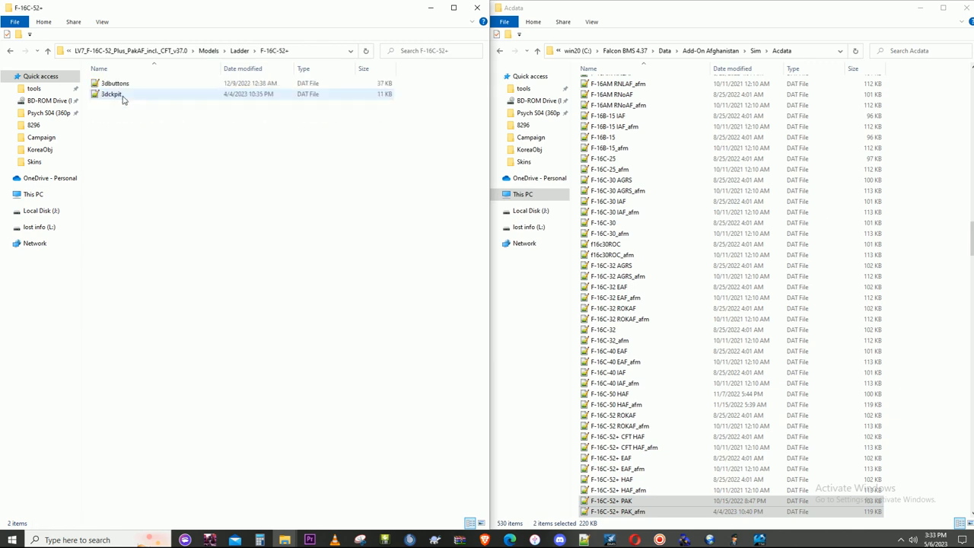
left_click(238, 51)
left_click(138, 85)
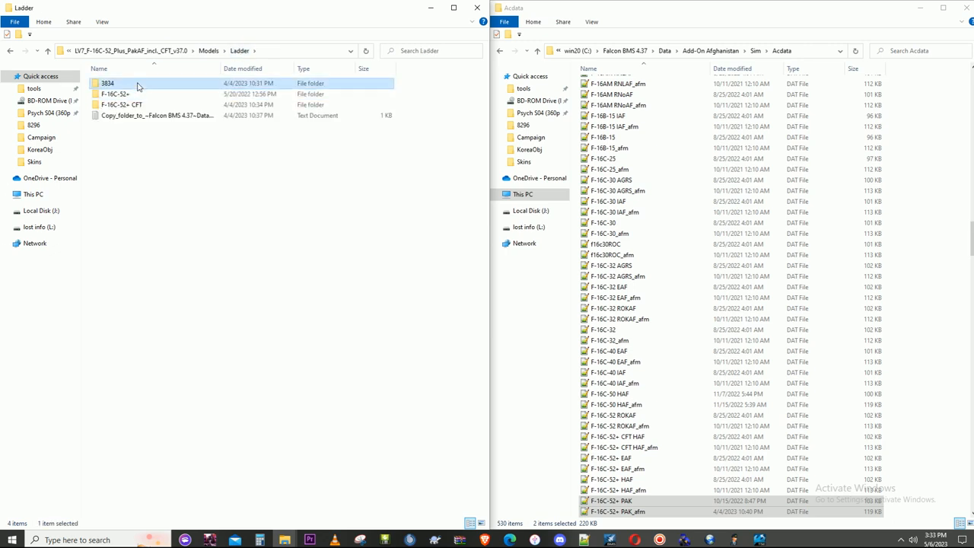
double_click(138, 85)
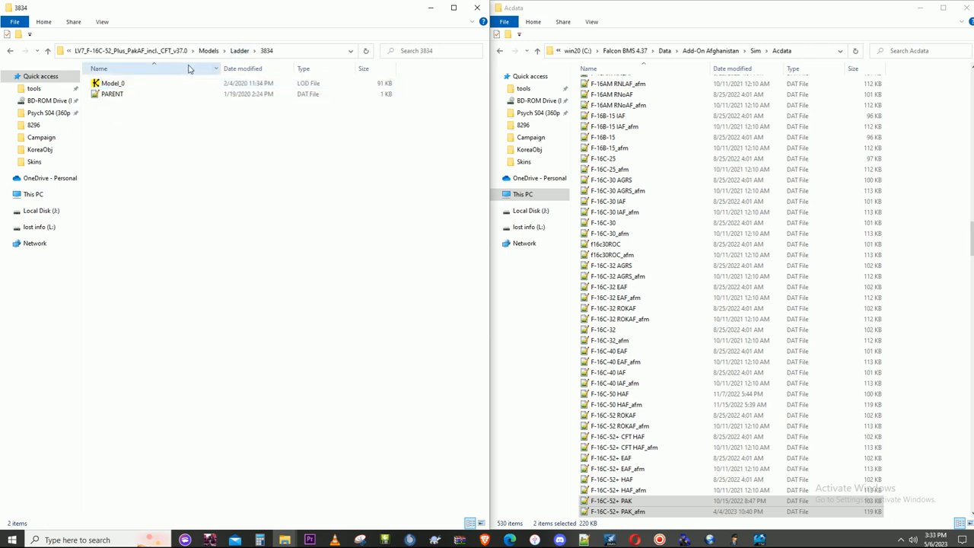
left_click(238, 50)
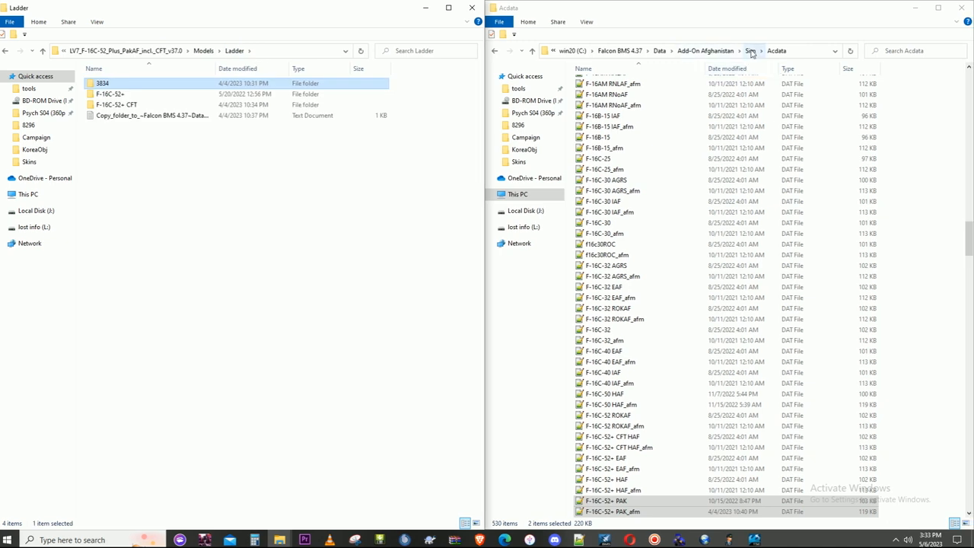
- Go from Acdata to Add-On Afghanistan\TerrData\Objects\Parents and open the 8294 folder
left_click(706, 50)
left_click(610, 161)
double_click(609, 161)
double_click(606, 116)
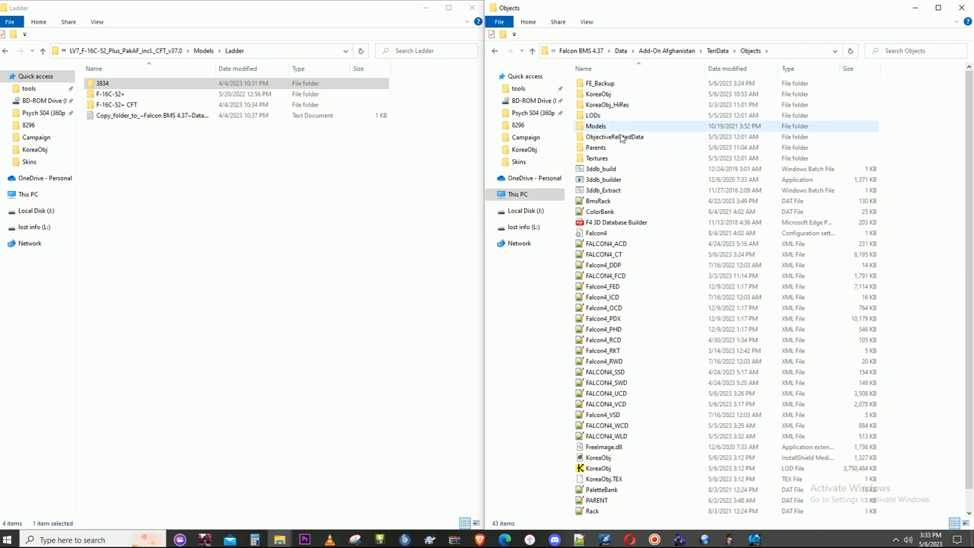
double_click(608, 148)
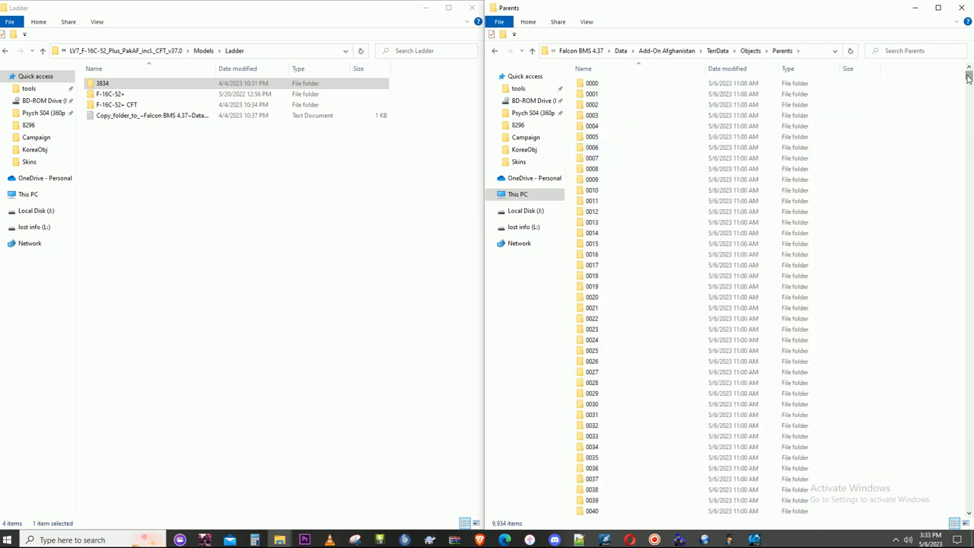
left_click_drag(969, 80, 948, 445)
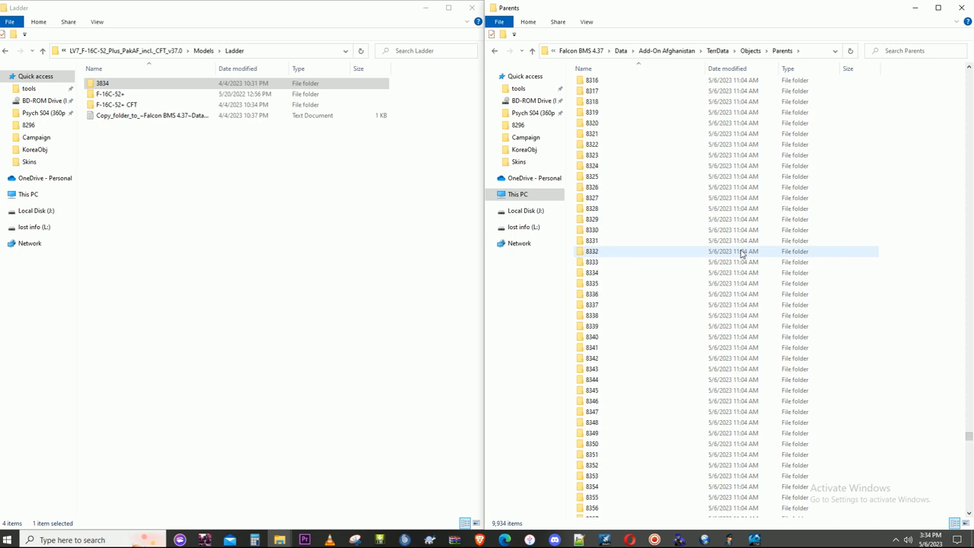
scroll(741, 253, "up", 9)
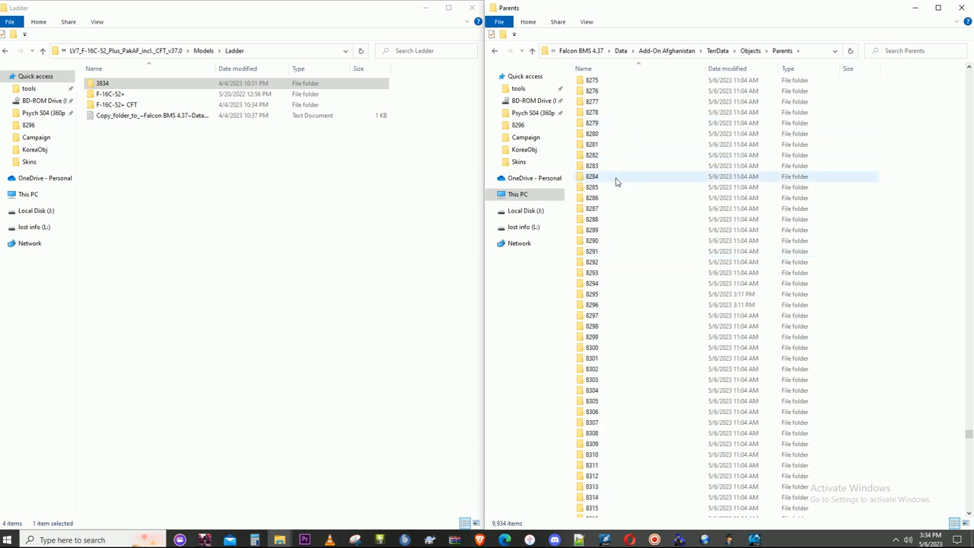
left_click(600, 294)
double_click(600, 292)
left_click(726, 48)
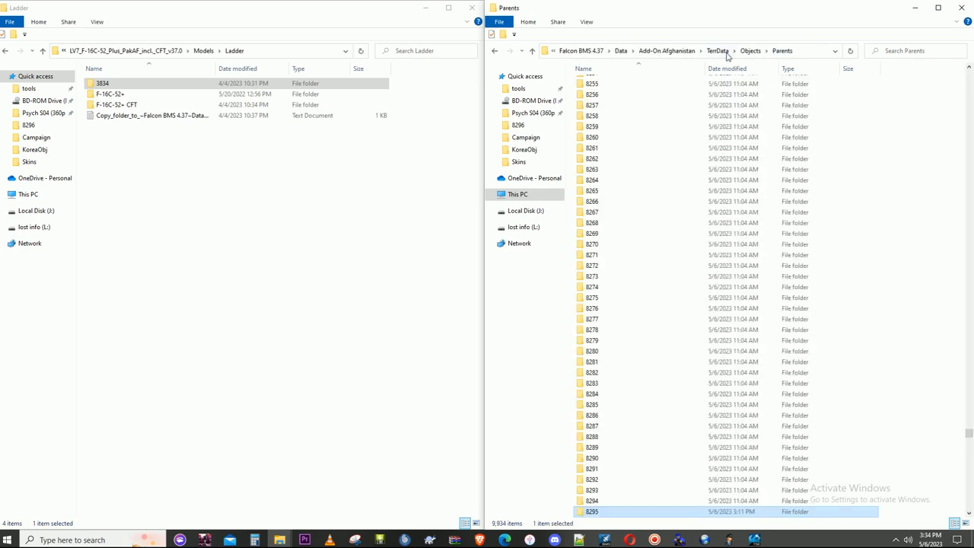
scroll(633, 304, "down", 3)
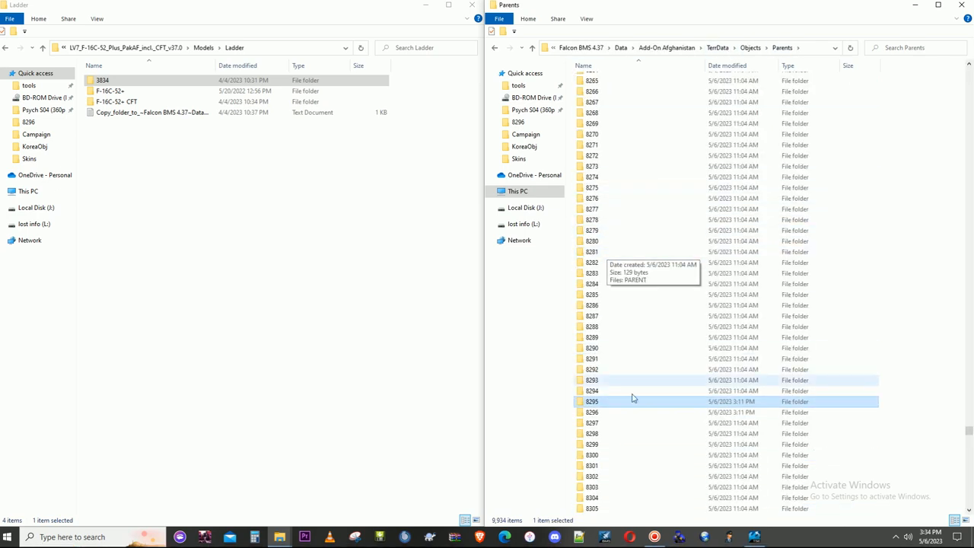
double_click(598, 392)
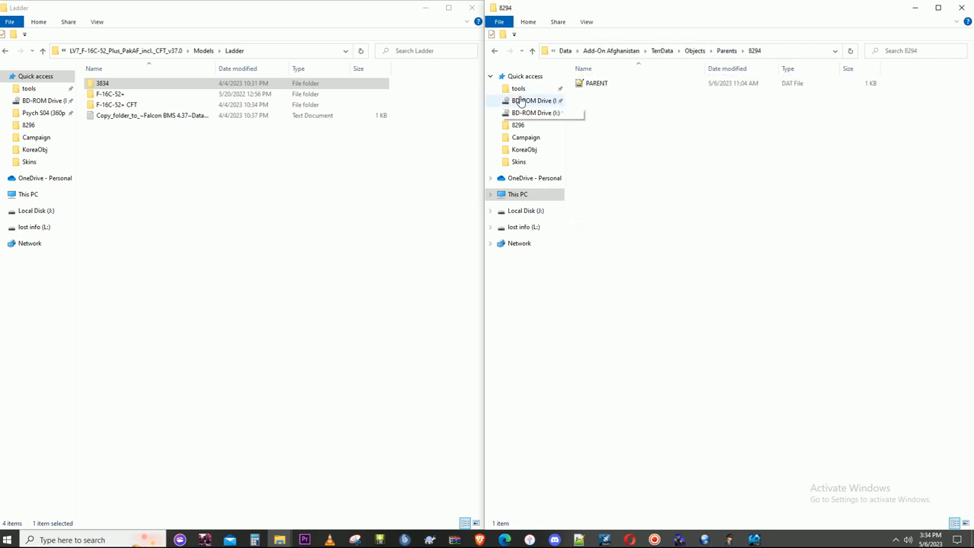
- Rename the 3834 folder inside the package's Ladder folder to 8294
left_click(118, 81)
right_click(124, 85)
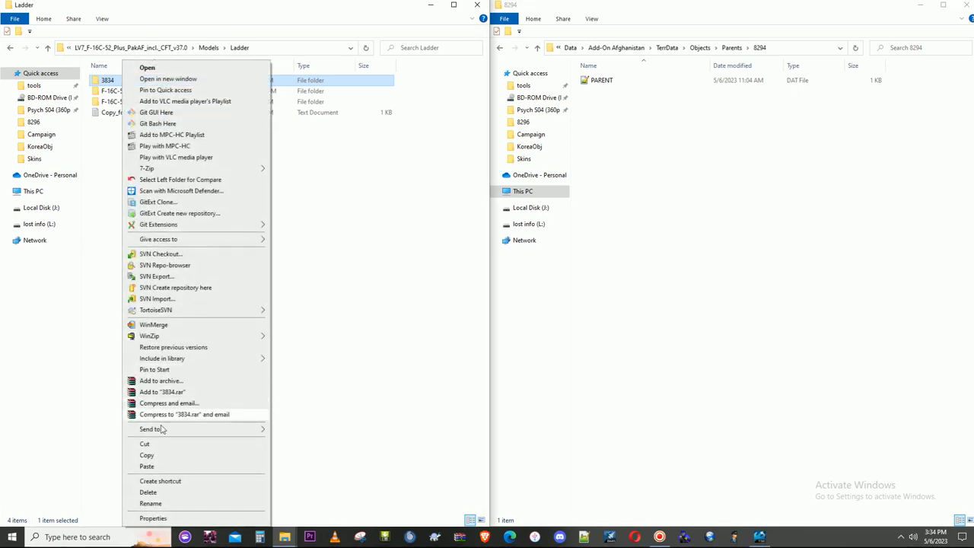
left_click(163, 502)
type("8294")
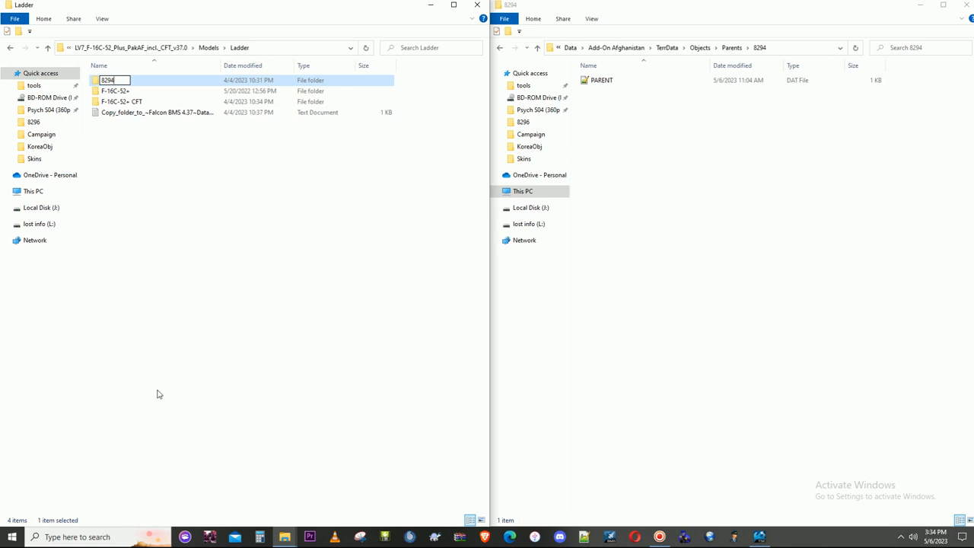
left_click(209, 293)
- Check the files inside the 8294 and F-16C-52+ subfolders of the package's Ladder folder
double_click(108, 84)
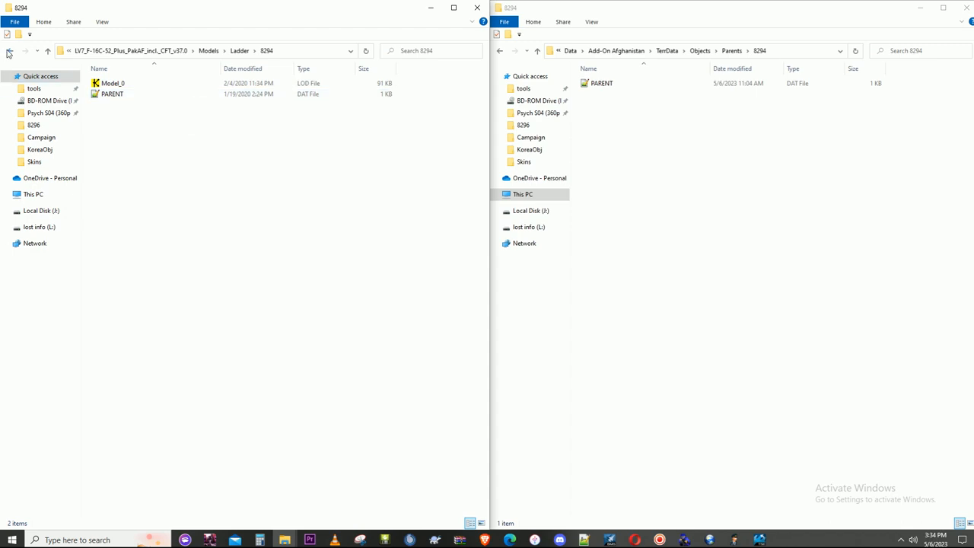
left_click(9, 51)
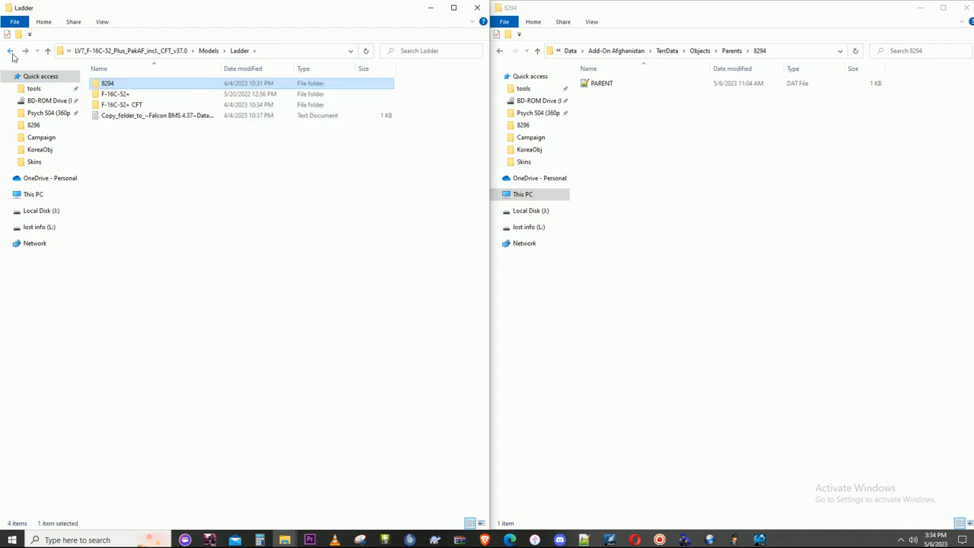
double_click(115, 95)
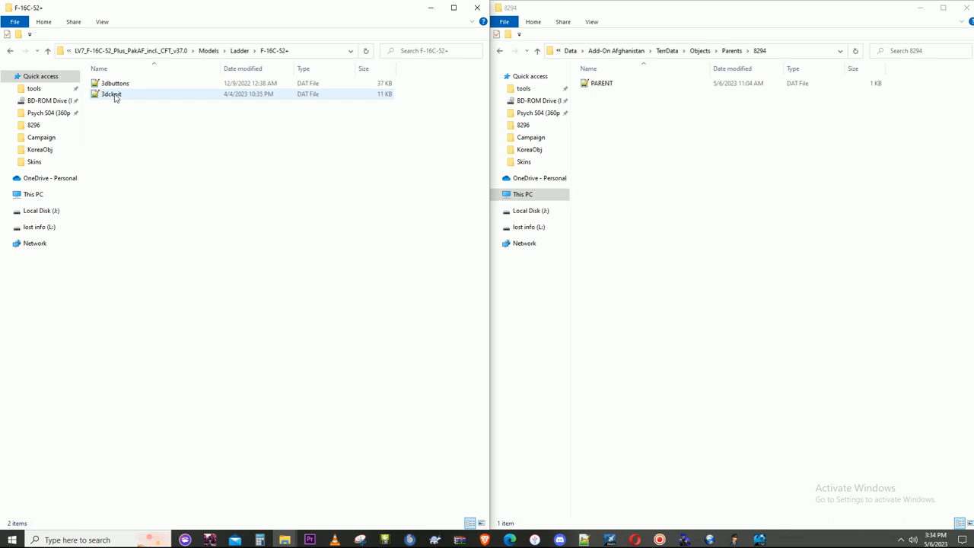
left_click(9, 52)
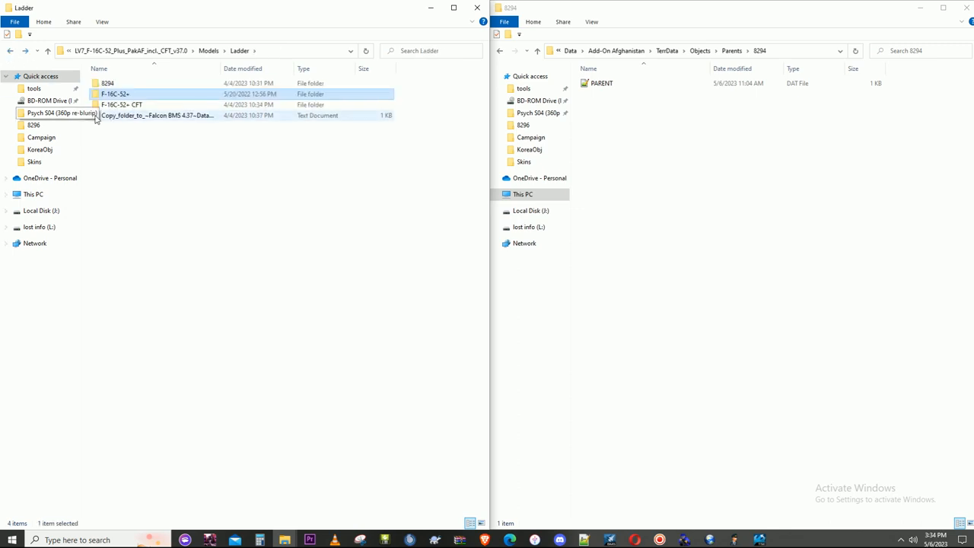
double_click(108, 84)
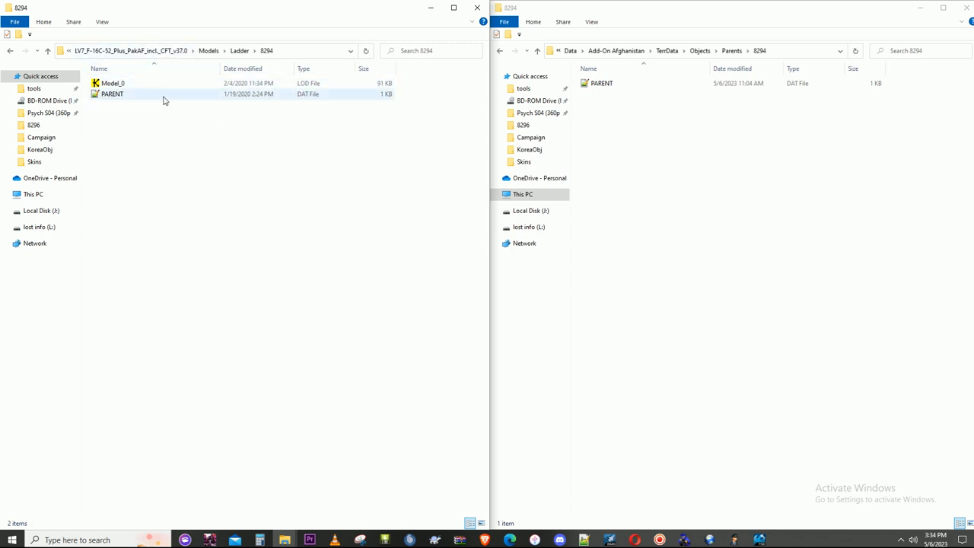
left_click(224, 50)
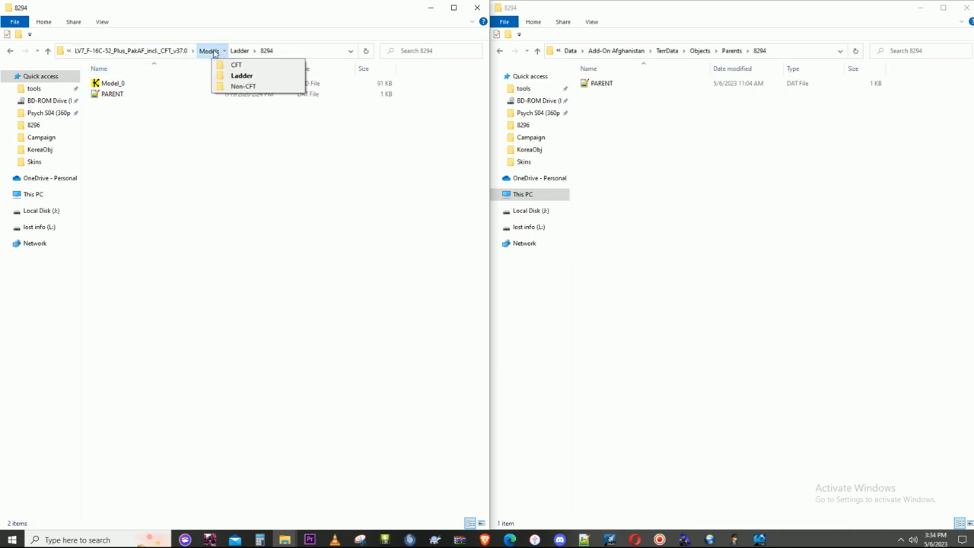
- Copy the 4340 texture from the package's Skins folder into its Models\Ladder folder
left_click(209, 50)
left_click(179, 50)
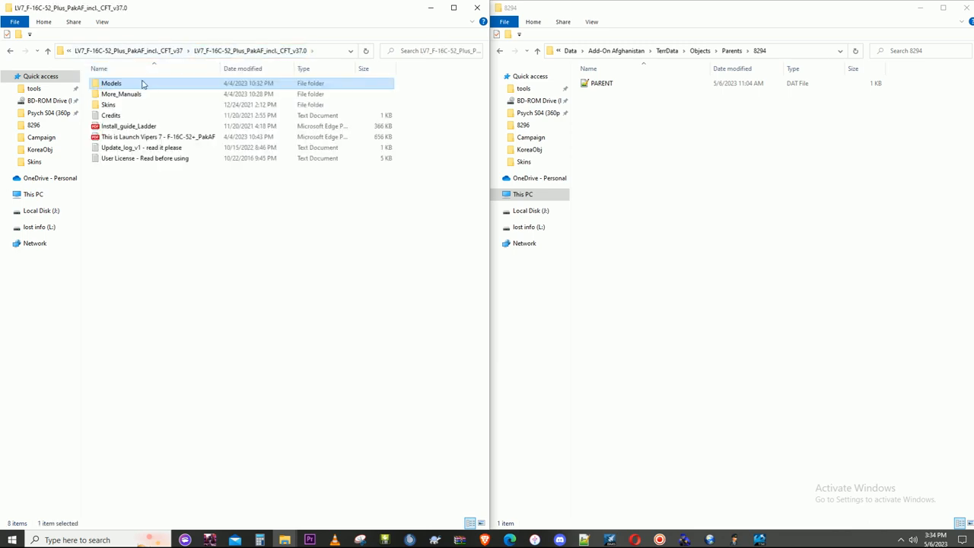
double_click(122, 106)
left_click(455, 158)
right_click(455, 158)
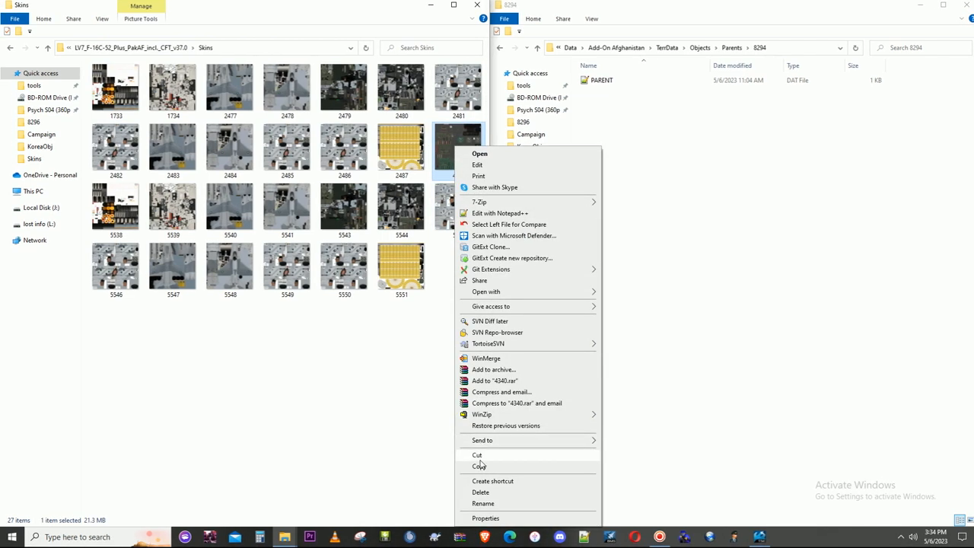
left_click(479, 470)
left_click(172, 51)
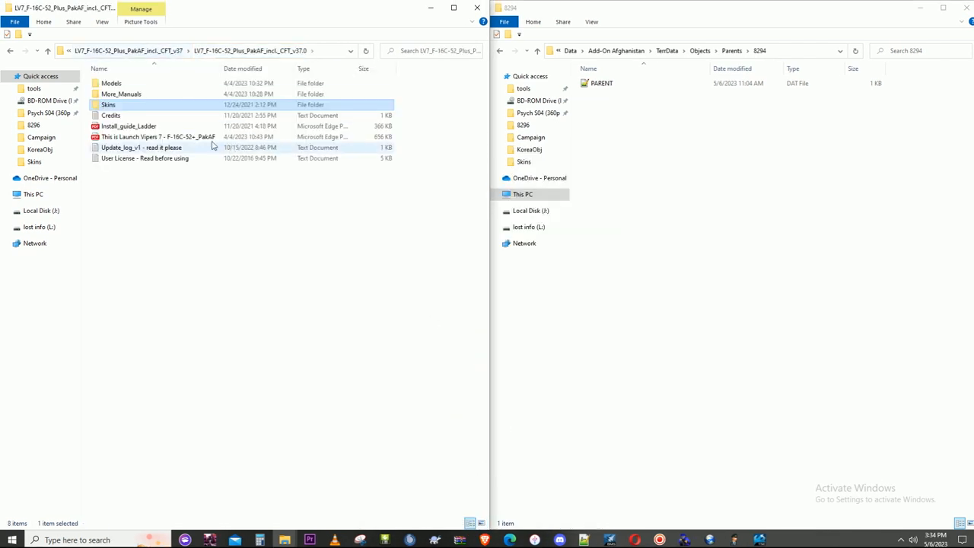
double_click(131, 85)
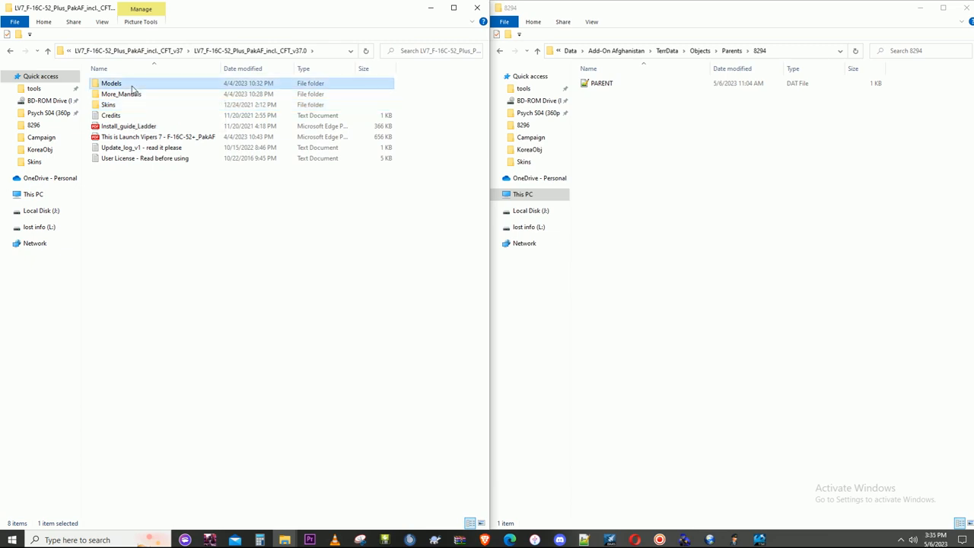
double_click(127, 94)
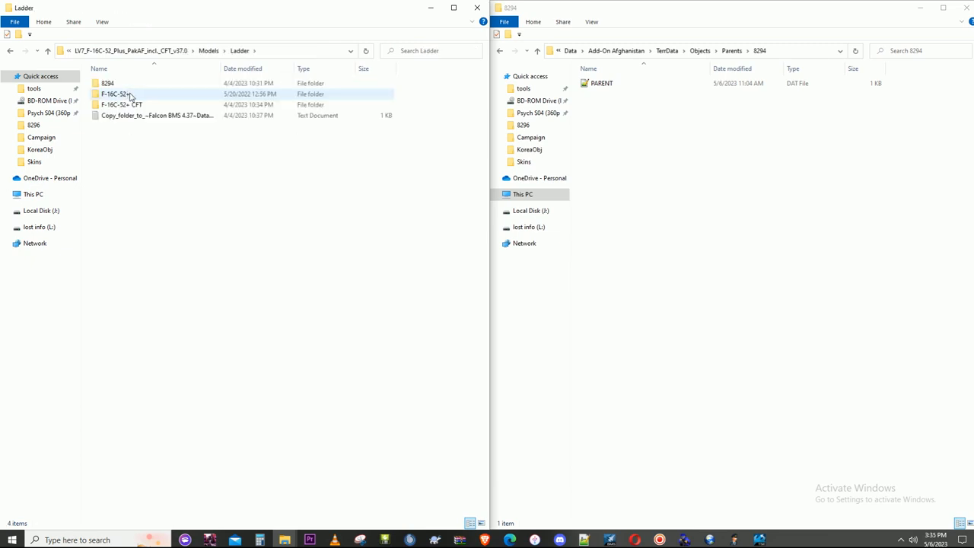
right_click(126, 207)
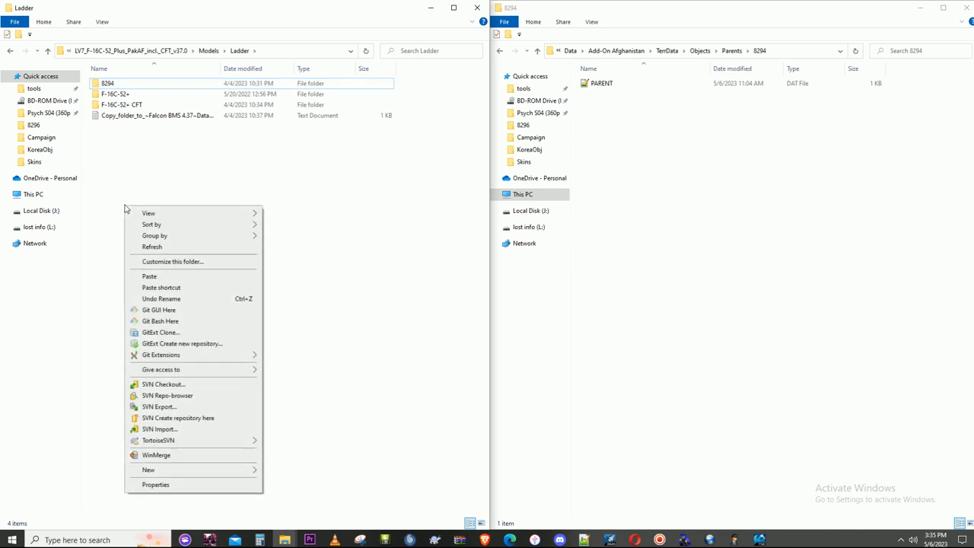
left_click(152, 275)
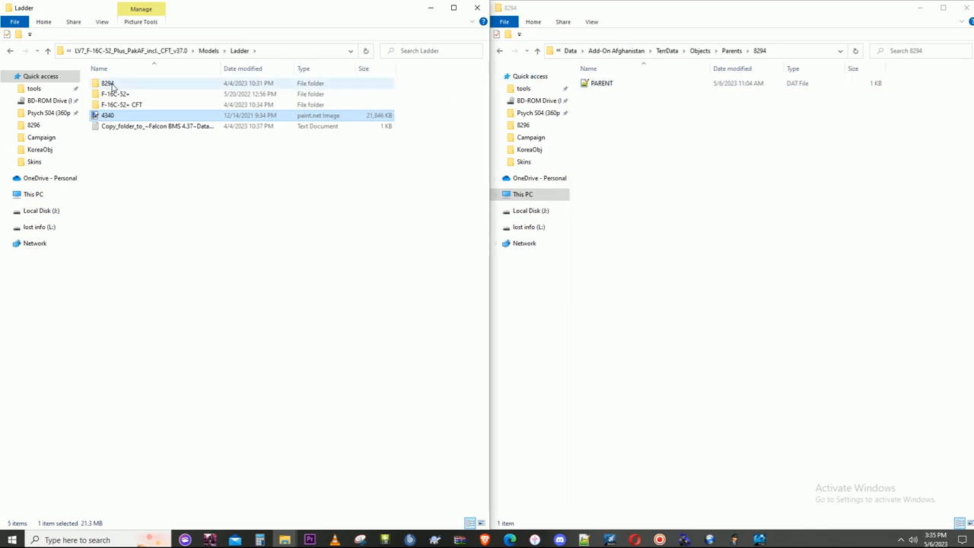
- Close the Texture Set Editor and locate texture 4340 in Add-On Afghanistan's KoreaObj folder
left_click(753, 537)
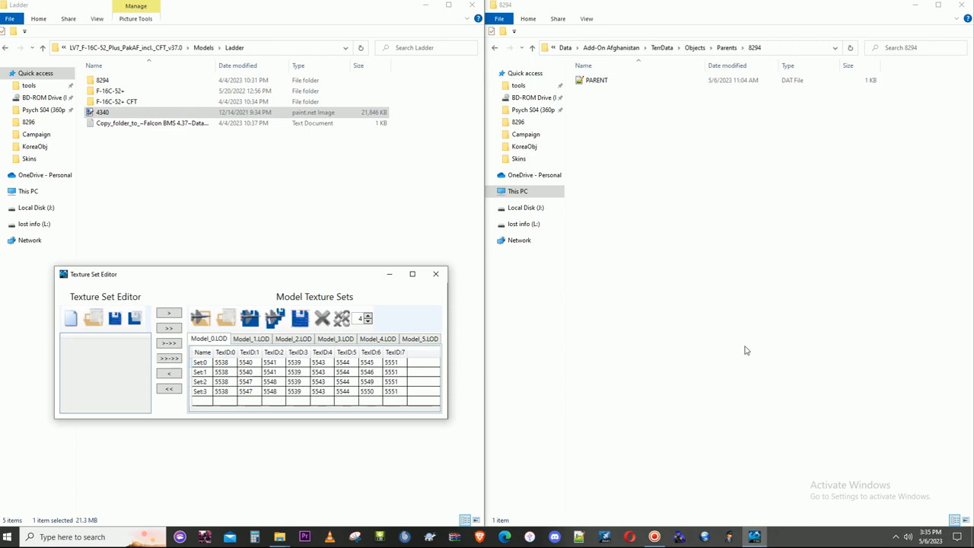
left_click(436, 274)
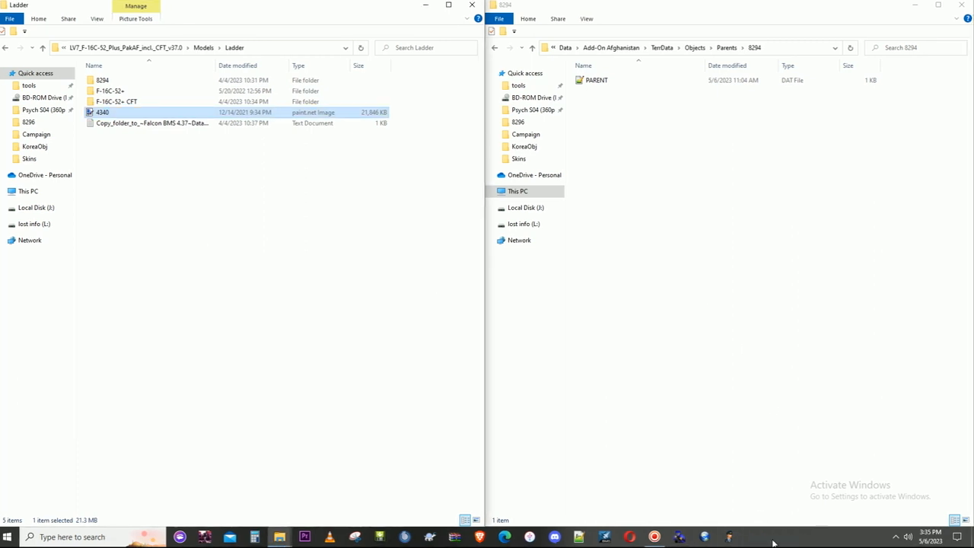
mouse_move(280, 536)
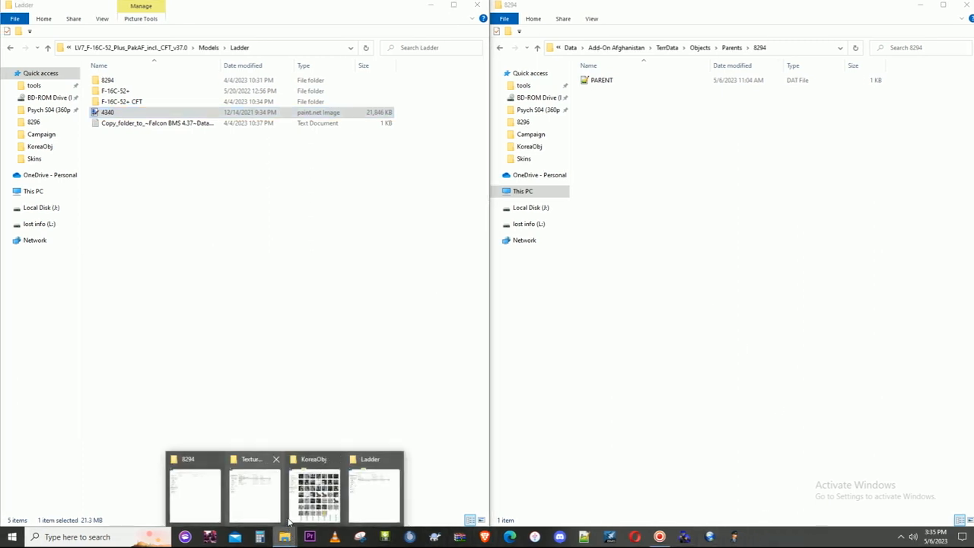
left_click(308, 512)
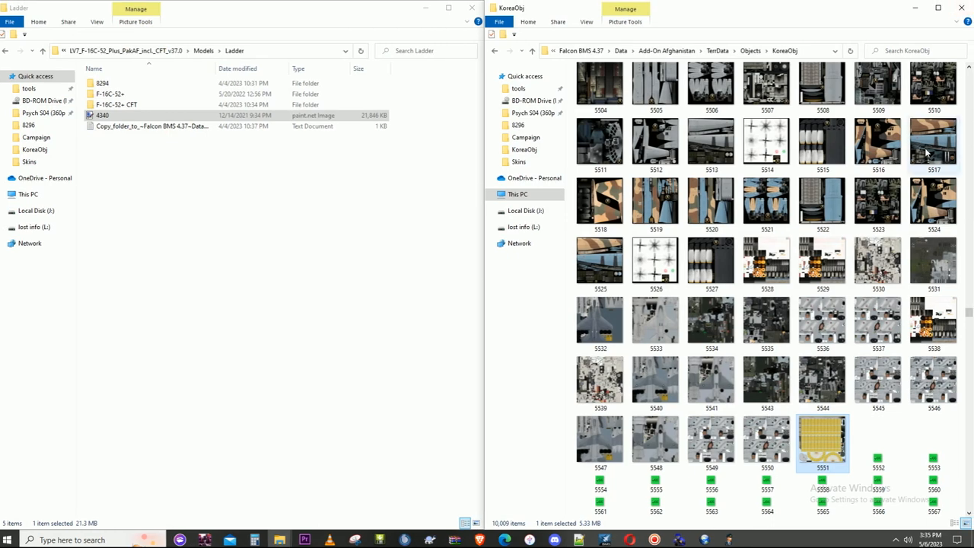
scroll(923, 164, "down", 5)
scroll(922, 171, "up", 10)
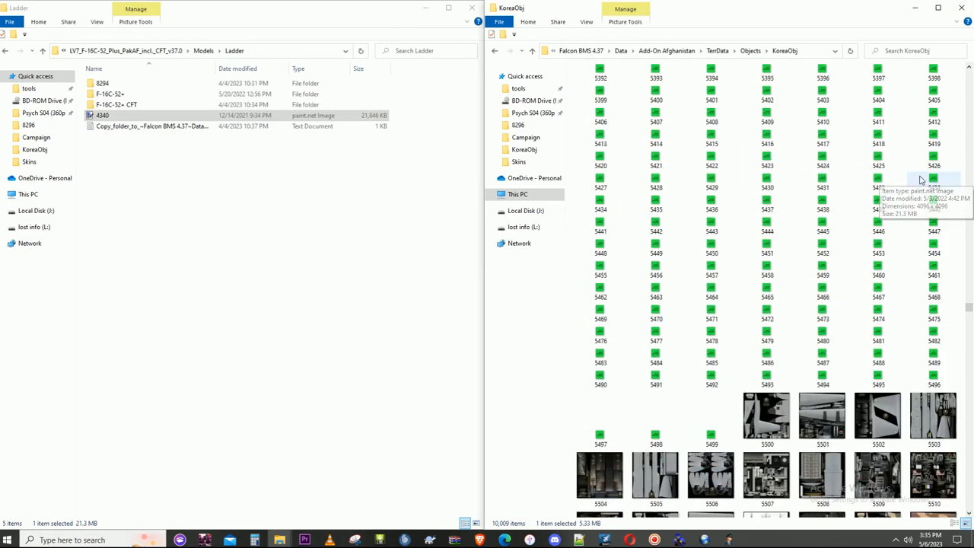
scroll(921, 180, "up", 10)
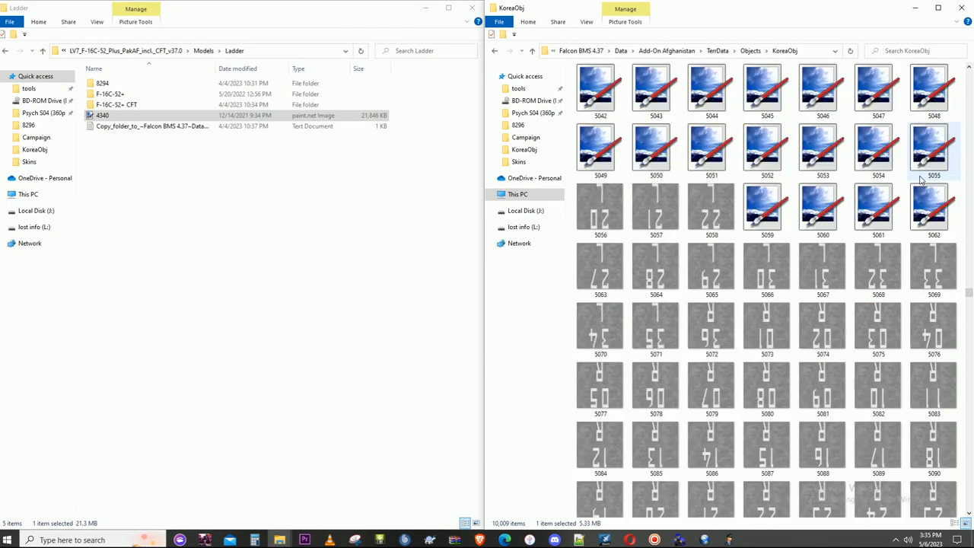
scroll(921, 179, "up", 10)
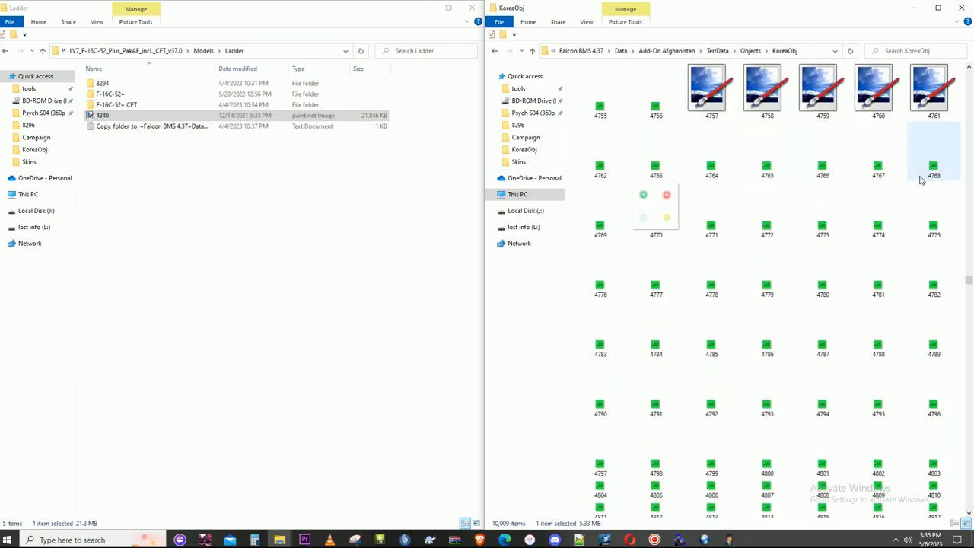
scroll(920, 179, "up", 10)
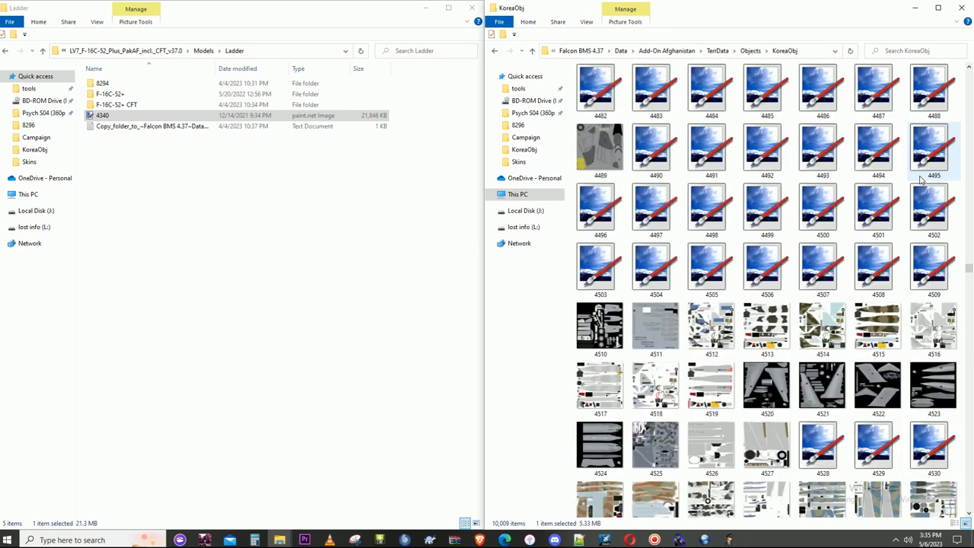
scroll(920, 180, "up", 4)
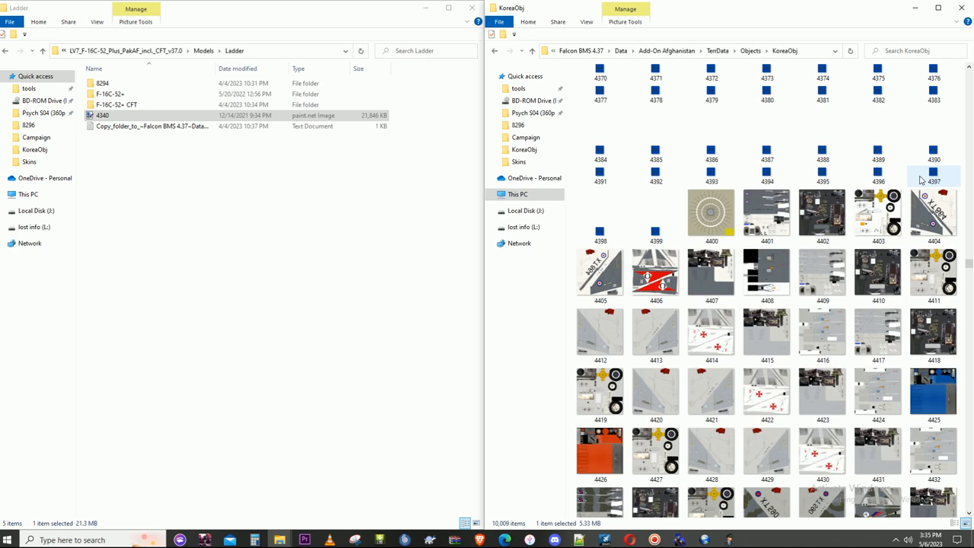
scroll(920, 179, "up", 4)
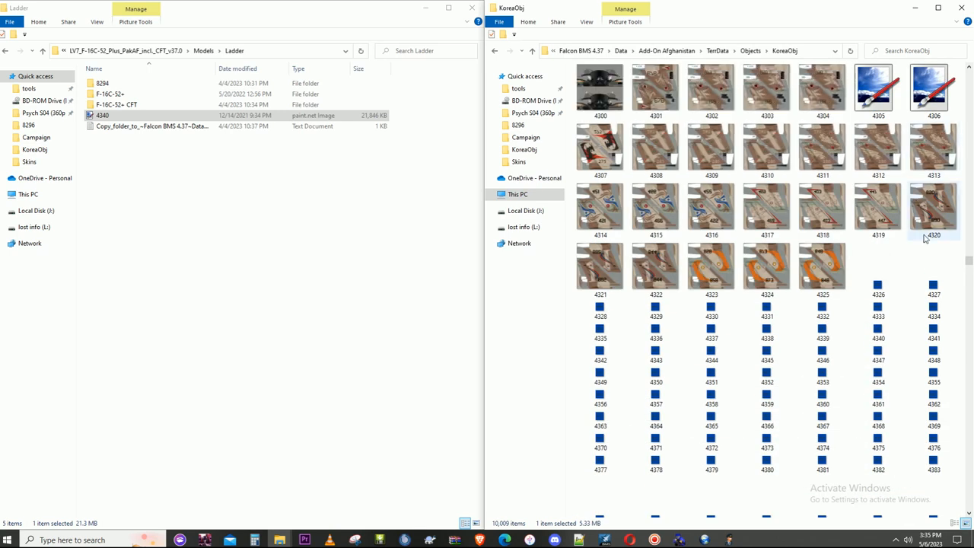
left_click(877, 336)
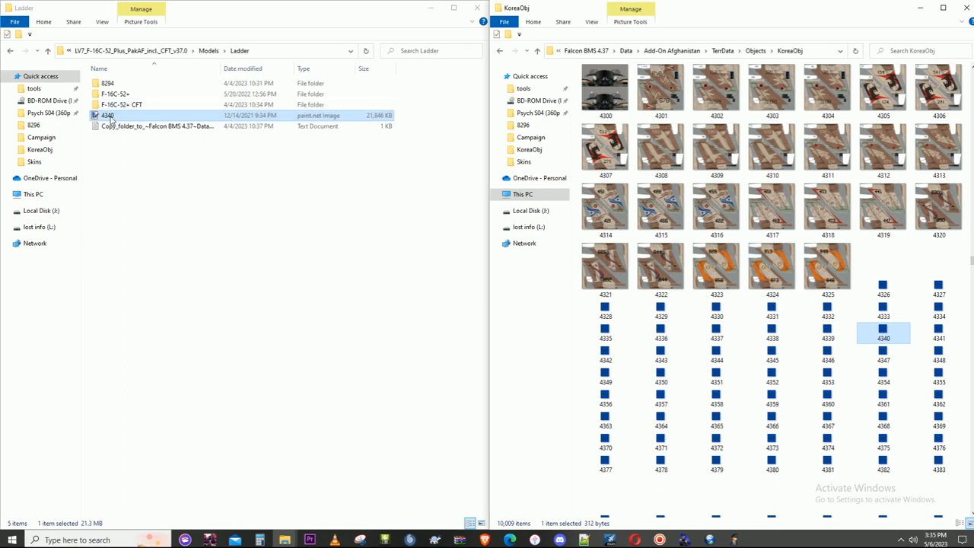
- Copy the 4340 texture from the Ladder folder into KoreaObj, replacing the existing file
right_click(110, 118)
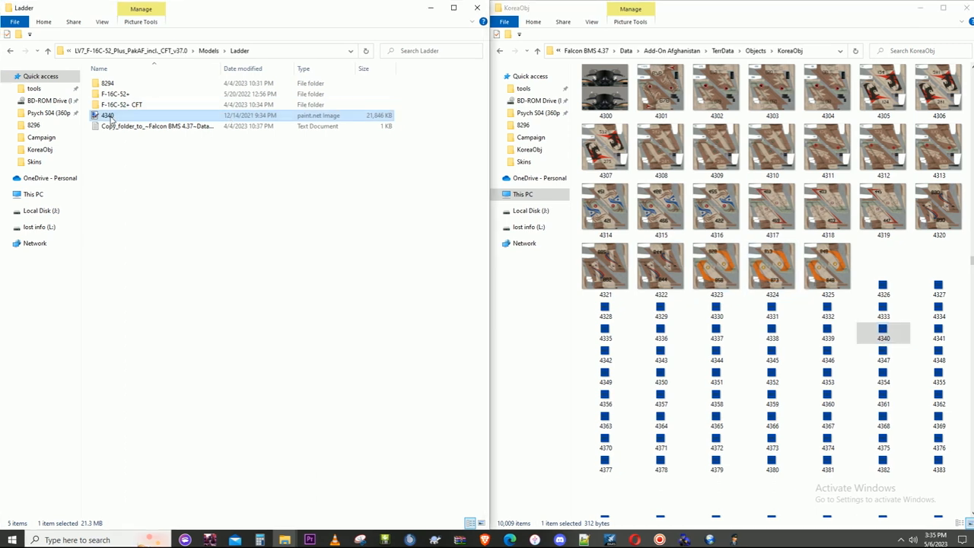
left_click(135, 433)
left_click(882, 335)
key("ctrl+v")
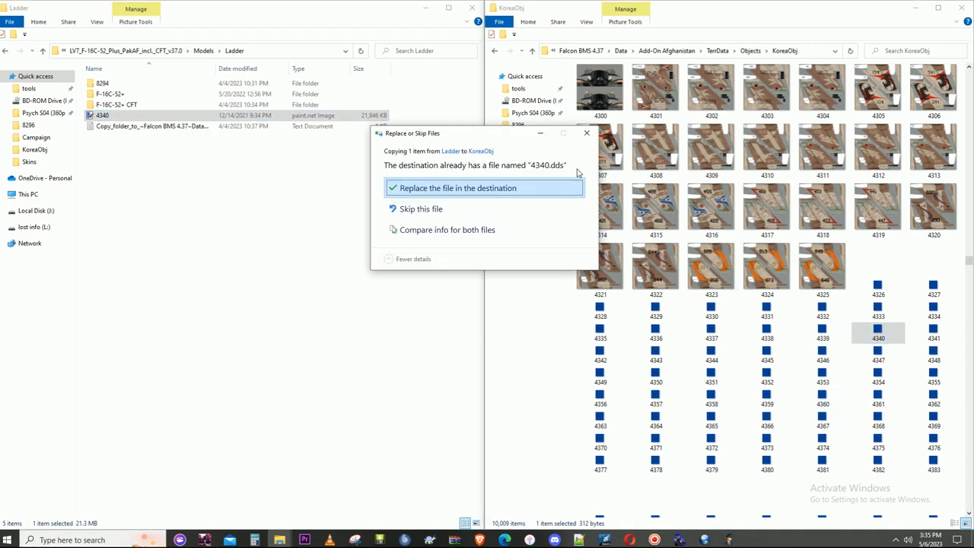
left_click(552, 187)
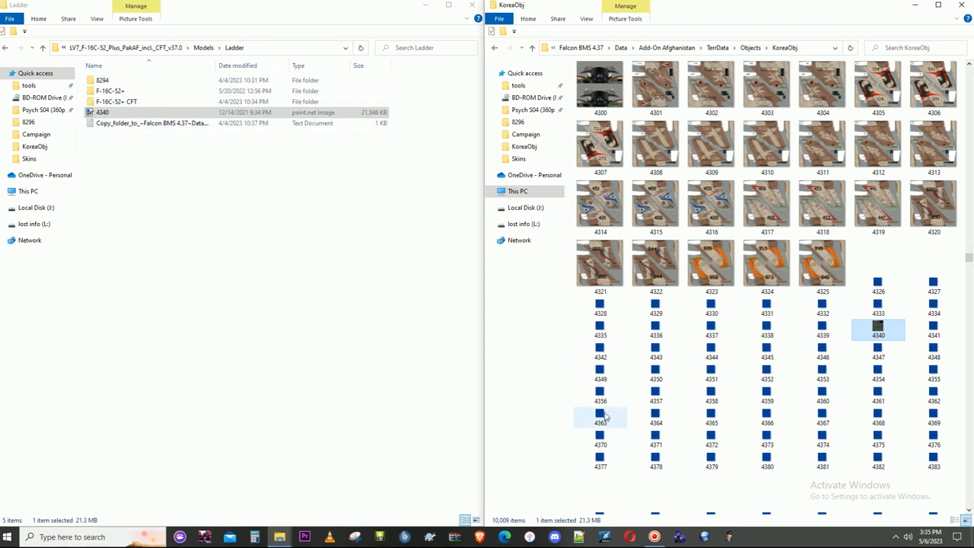
- Check the texture set of the package's Ladder\8294 PARENT file in the Texture Set Editor, and close the editor and the KoreaObj window
mouse_move(279, 537)
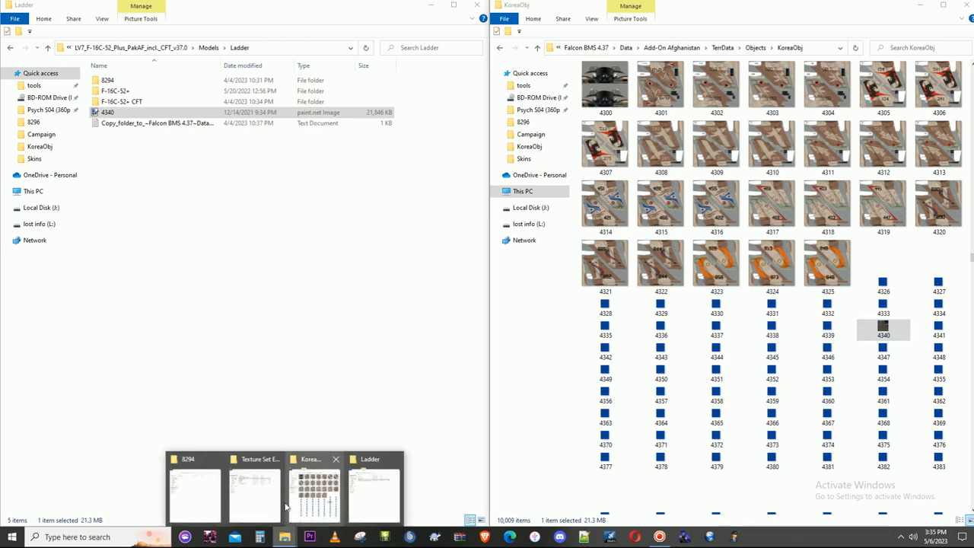
left_click(254, 486)
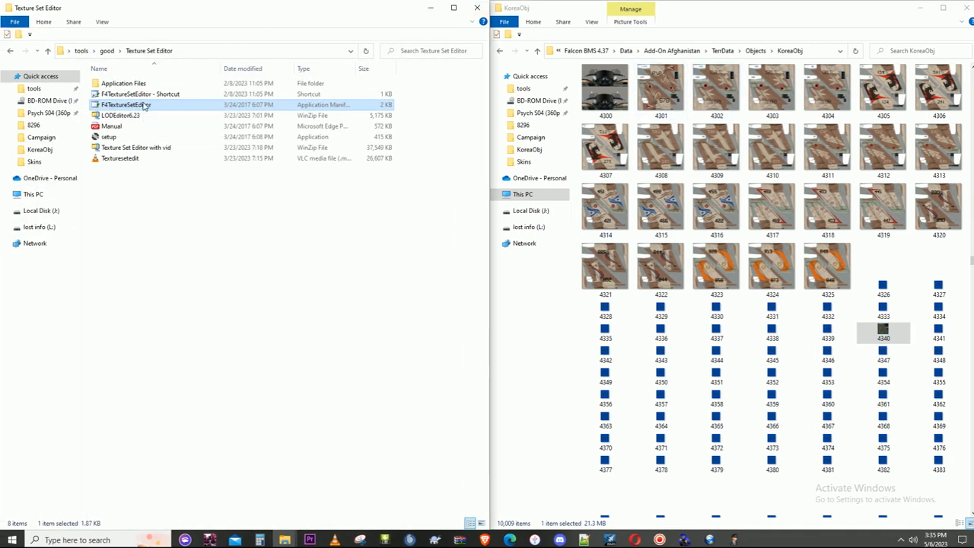
double_click(147, 105)
left_click(429, 9)
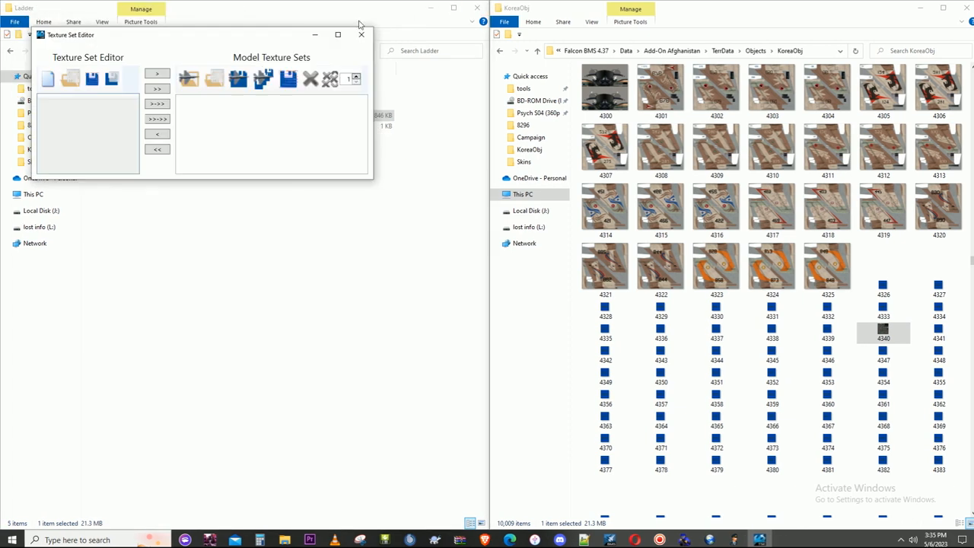
left_click(213, 78)
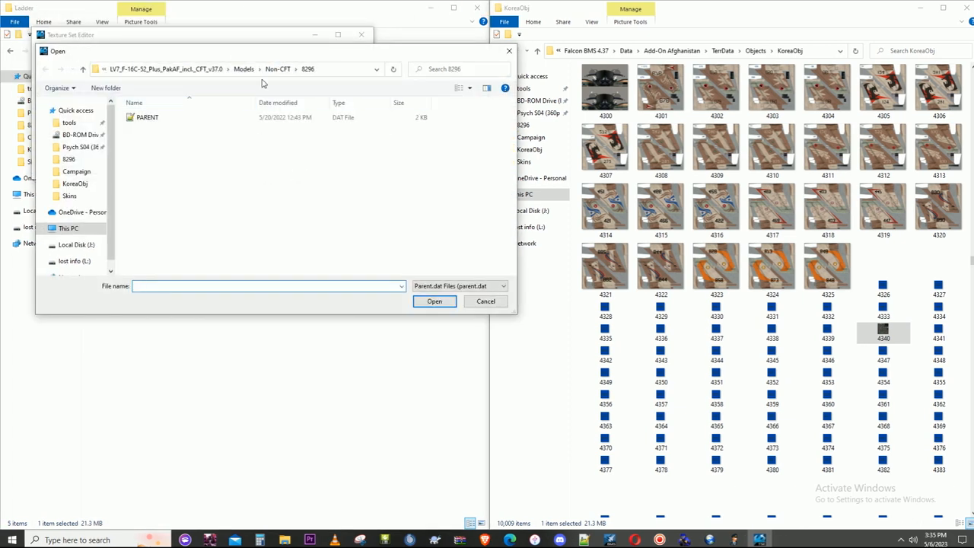
left_click(243, 69)
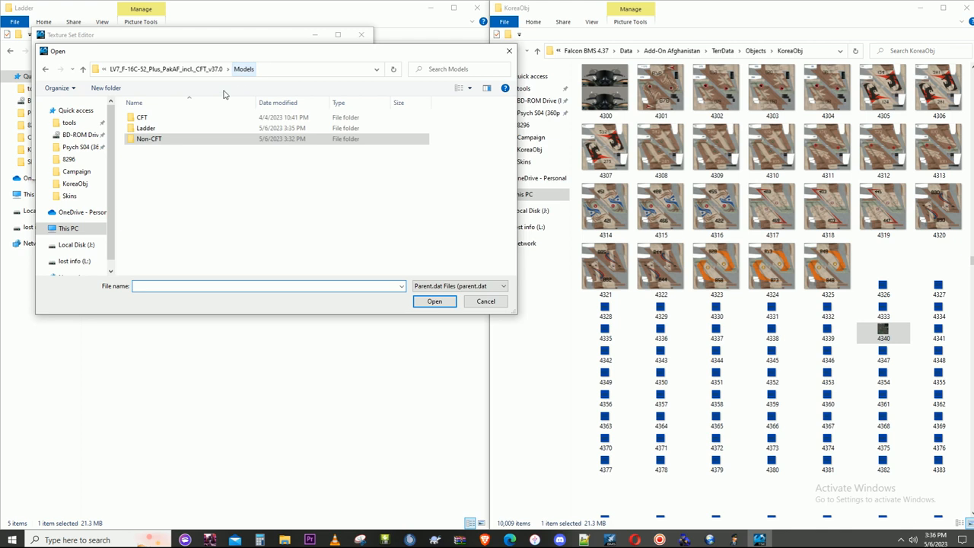
double_click(160, 128)
double_click(150, 118)
double_click(156, 118)
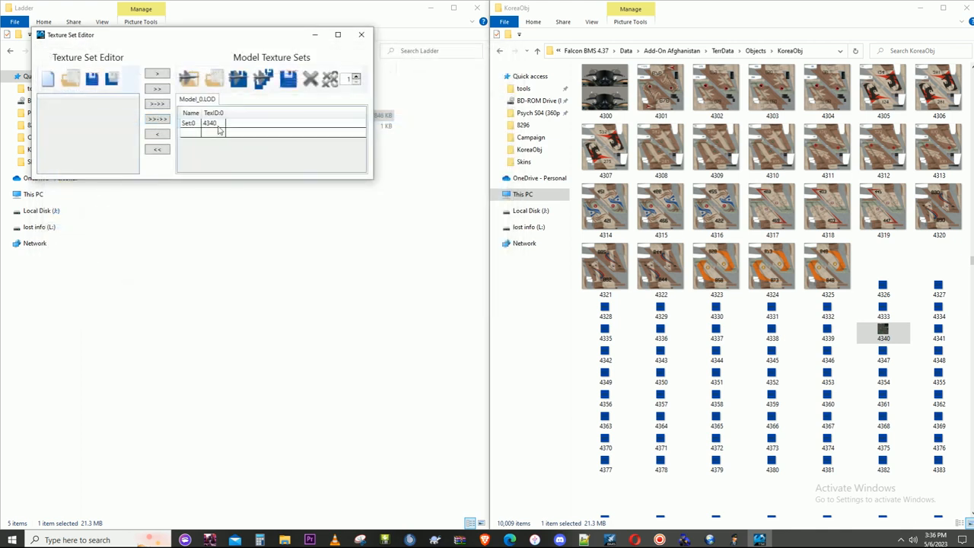
left_click(360, 34)
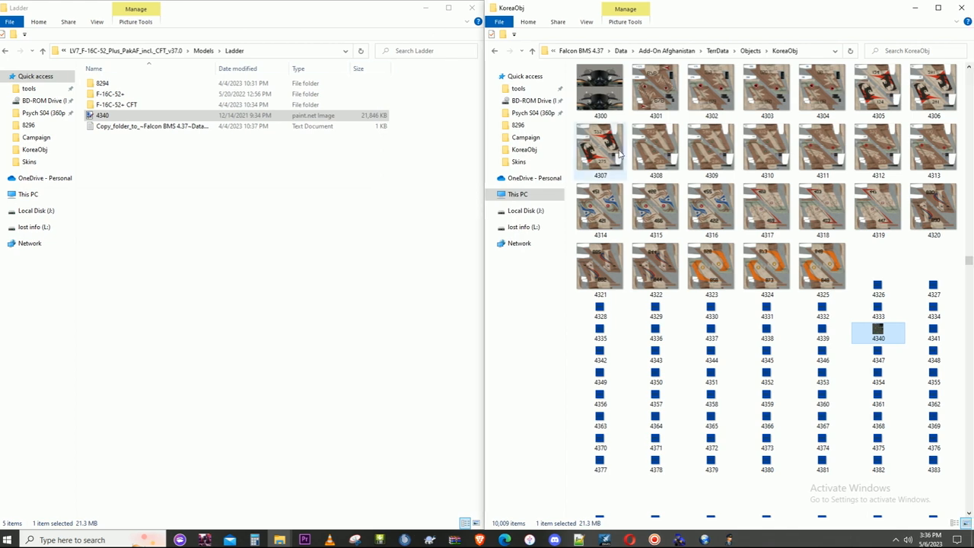
left_click(962, 8)
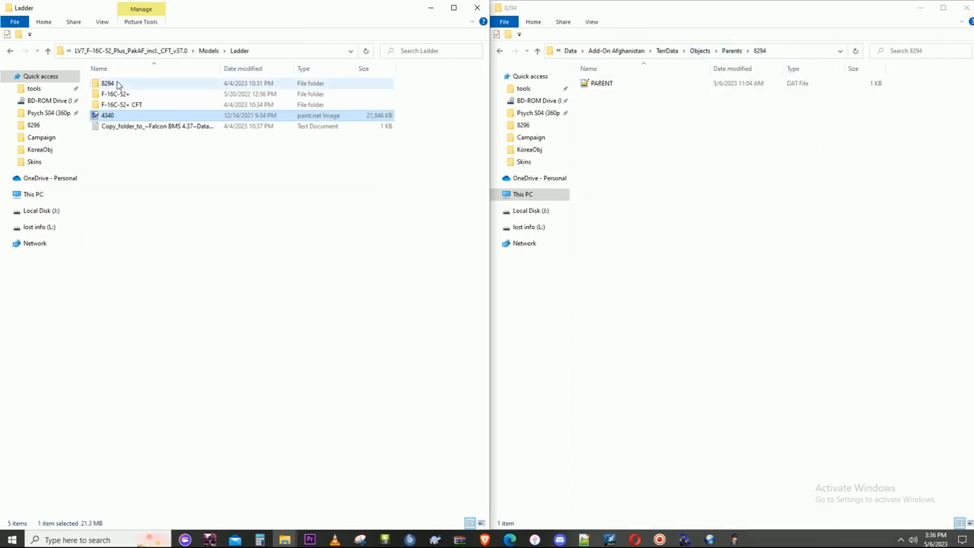
left_click(115, 84)
double_click(115, 83)
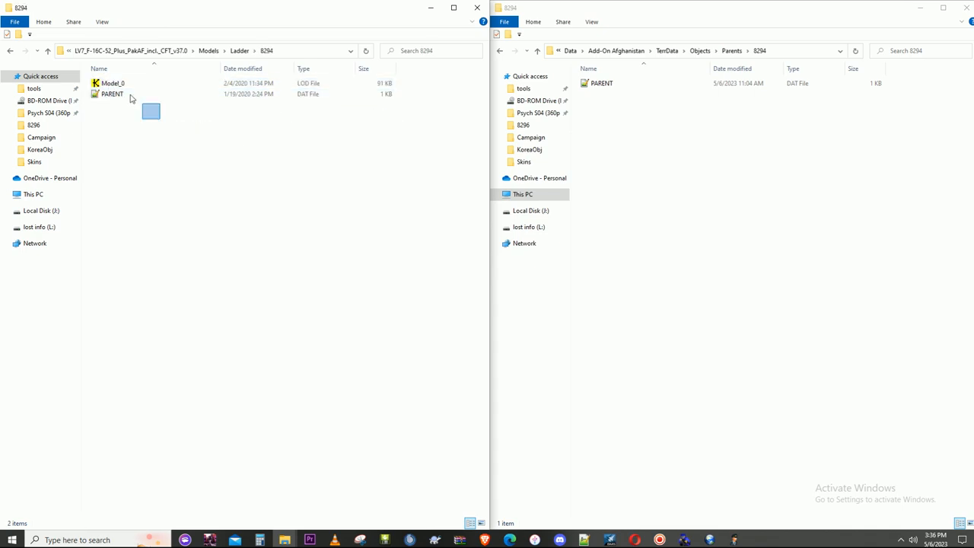
left_click_drag(130, 97, 118, 84)
right_click(118, 86)
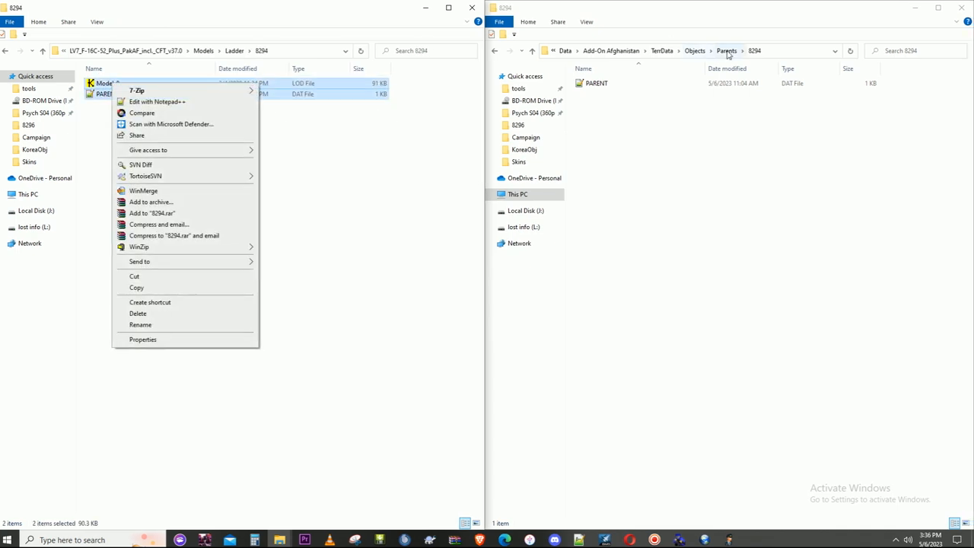
- Copy the package's Ladder\8294 folder into Add-On Afghanistan's Parents folder, replacing the existing PARENT.DAT, and check the copied folder's contents
left_click(727, 51)
left_click(235, 51)
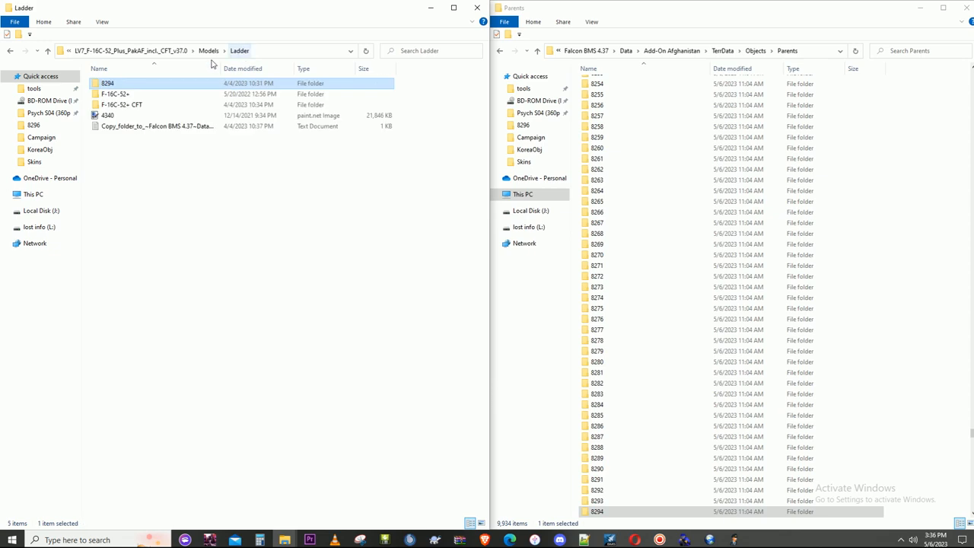
right_click(107, 86)
left_click(158, 459)
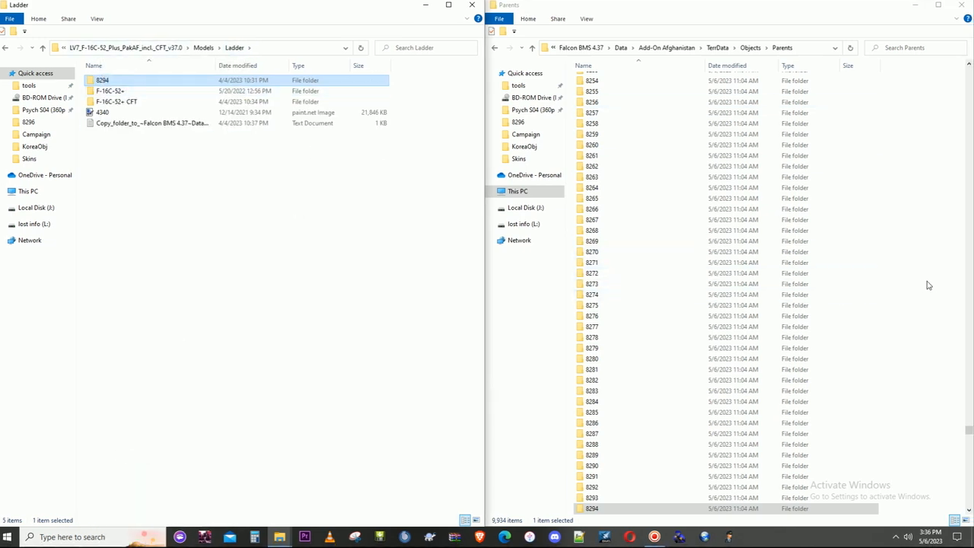
right_click(920, 285)
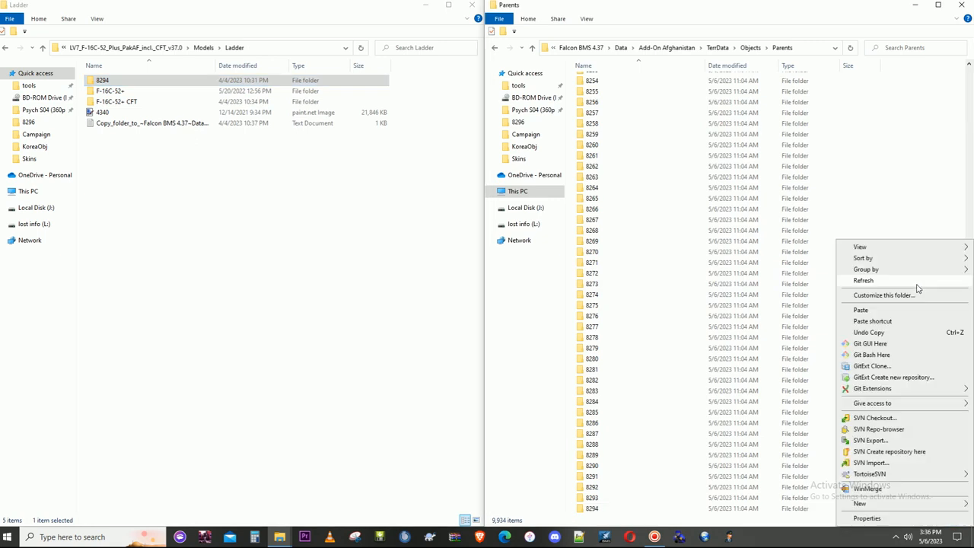
left_click(860, 310)
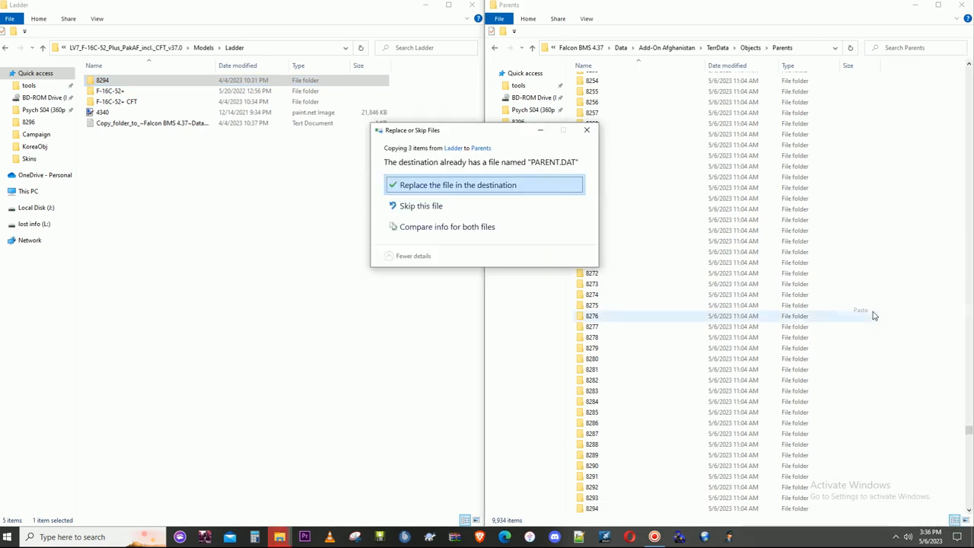
left_click(506, 190)
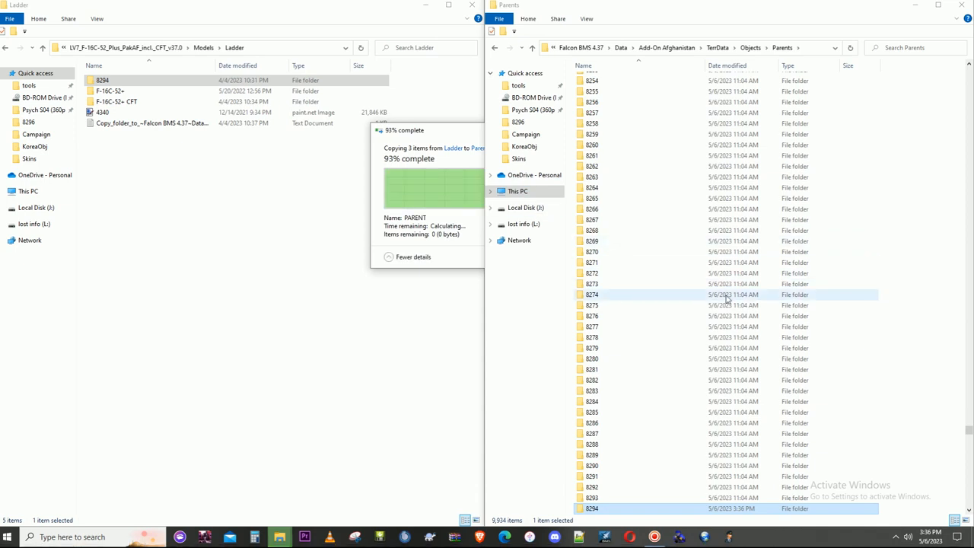
double_click(587, 434)
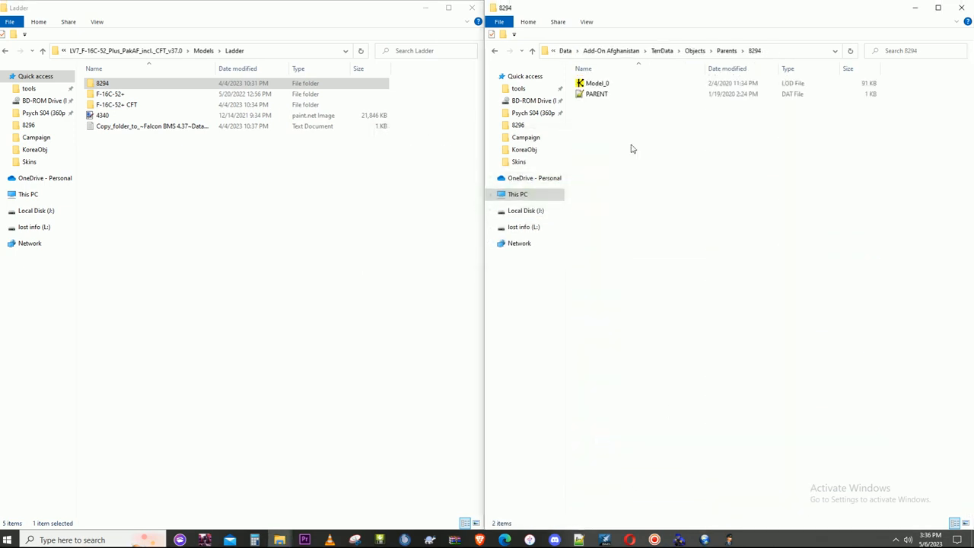
- Run 3ddb_build from Add-On Afghanistan's Objects folder to rebuild the 3D object database
left_click(726, 50)
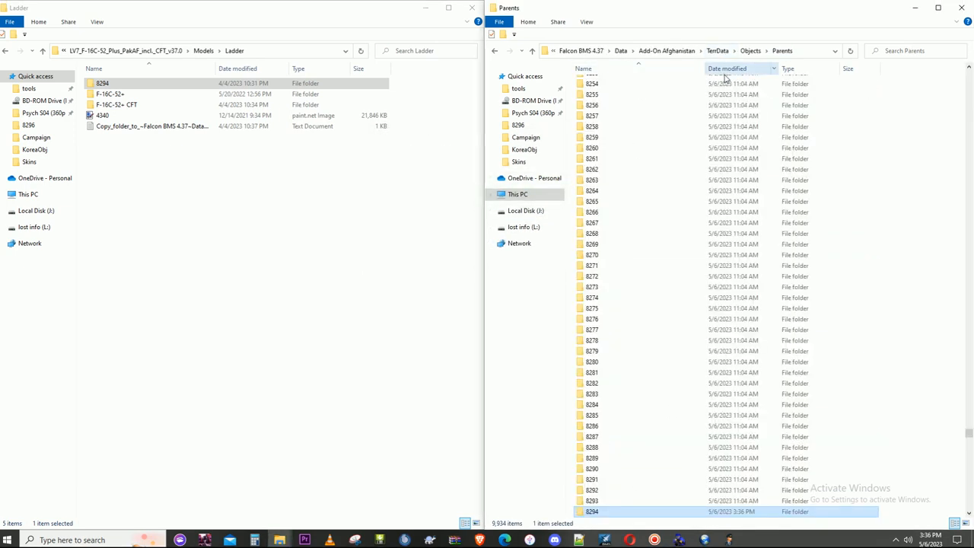
left_click(749, 50)
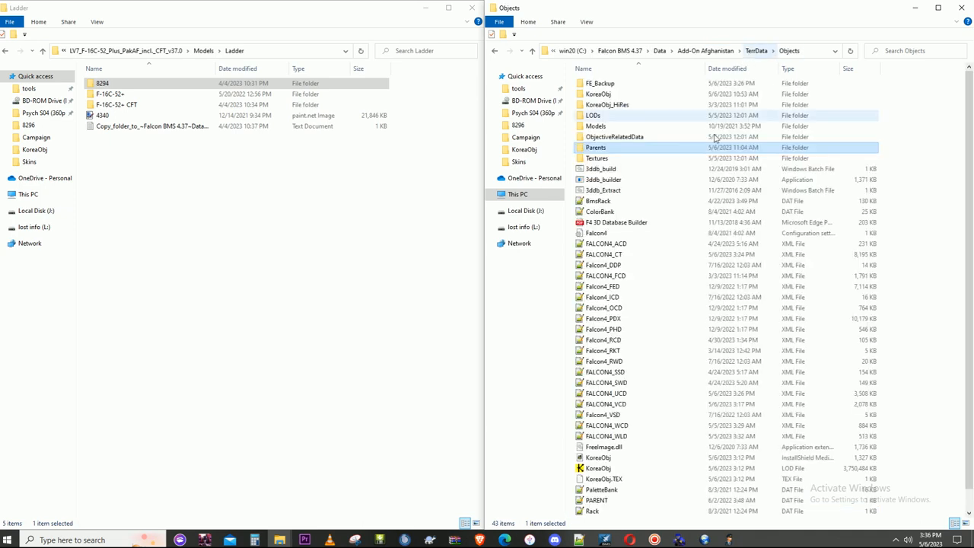
double_click(625, 170)
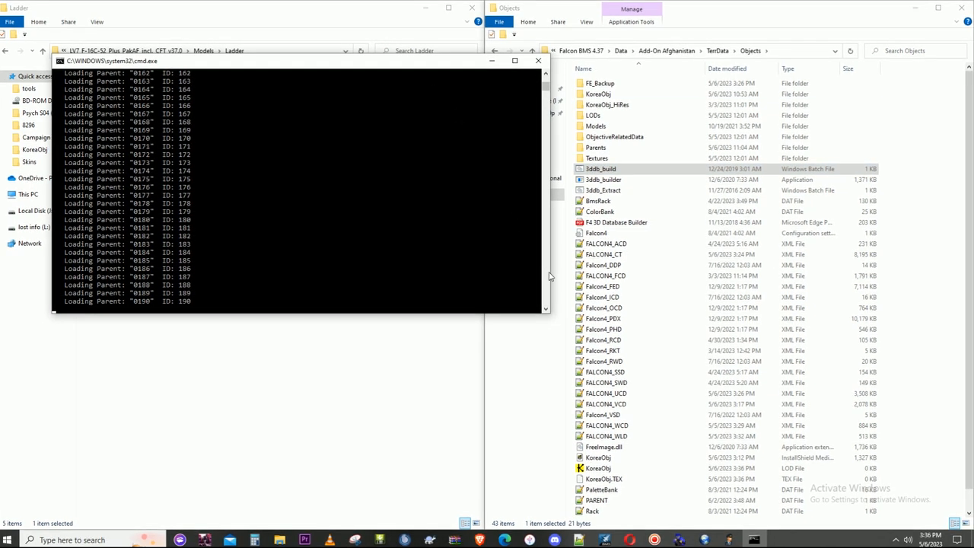
left_click(653, 536)
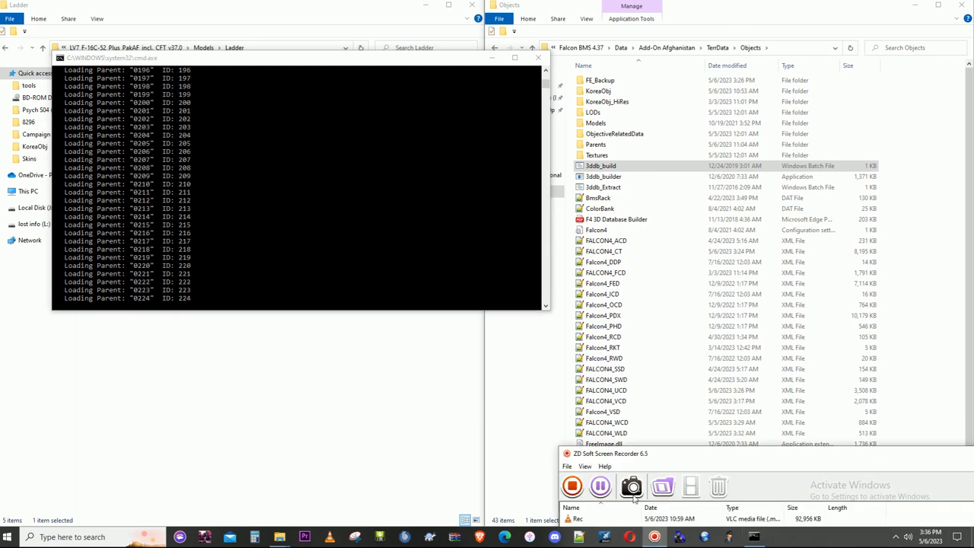
left_click(600, 487)
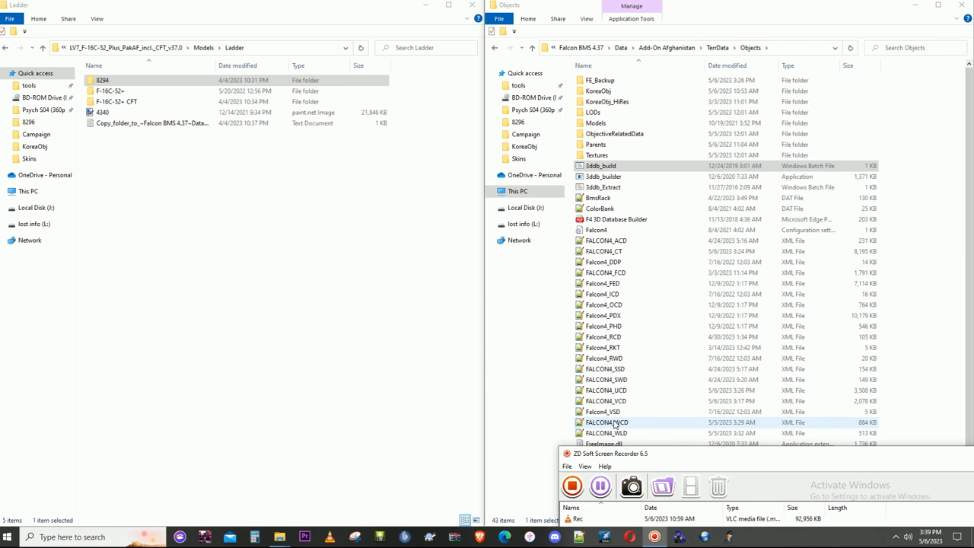
- Launch the Falcon BMS Editor and open the class table record of the E-3 aircraft
left_click_drag(717, 6, 766, 80)
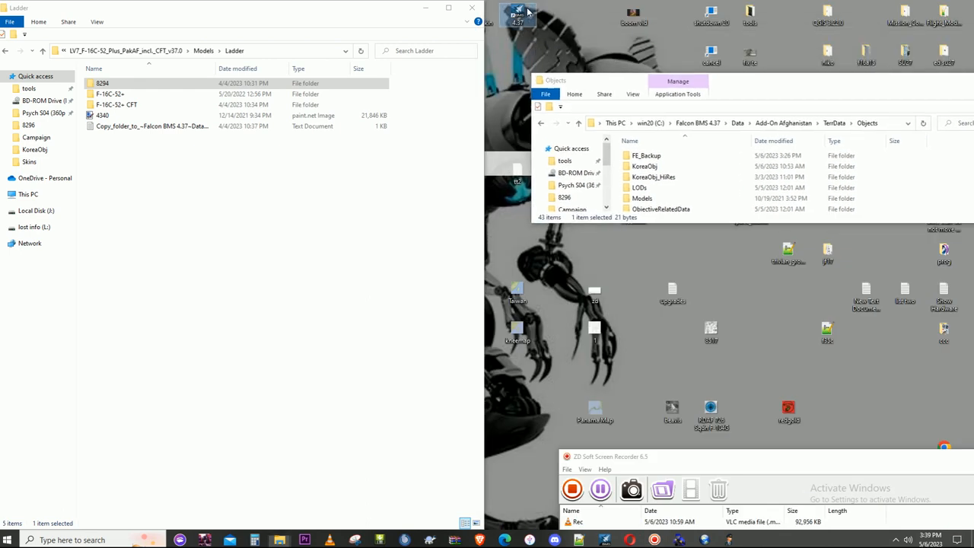
left_click(489, 312)
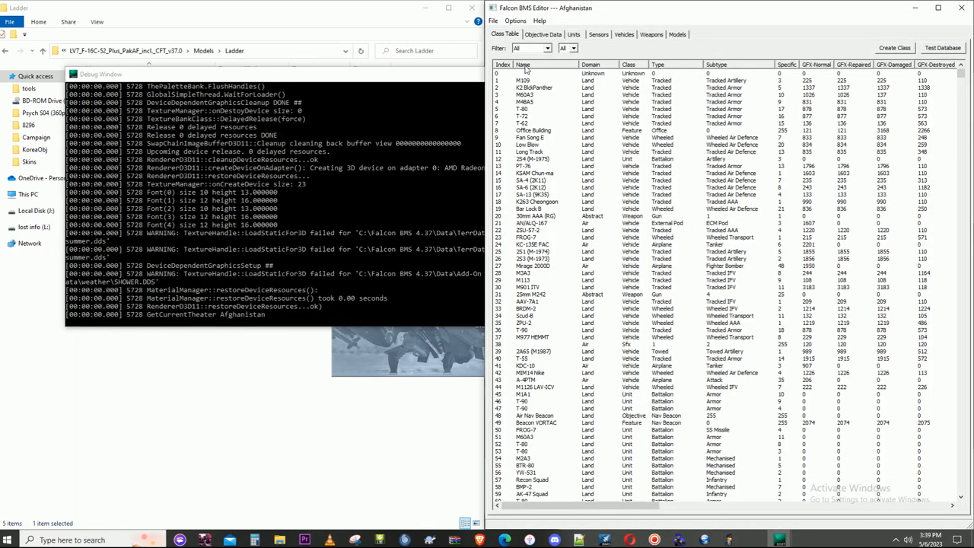
left_click(622, 35)
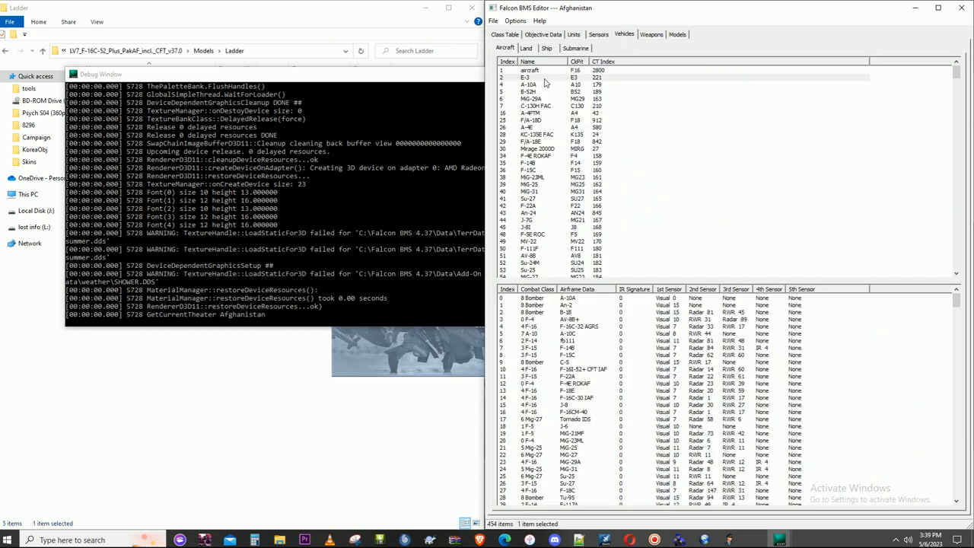
double_click(548, 80)
left_click(525, 97)
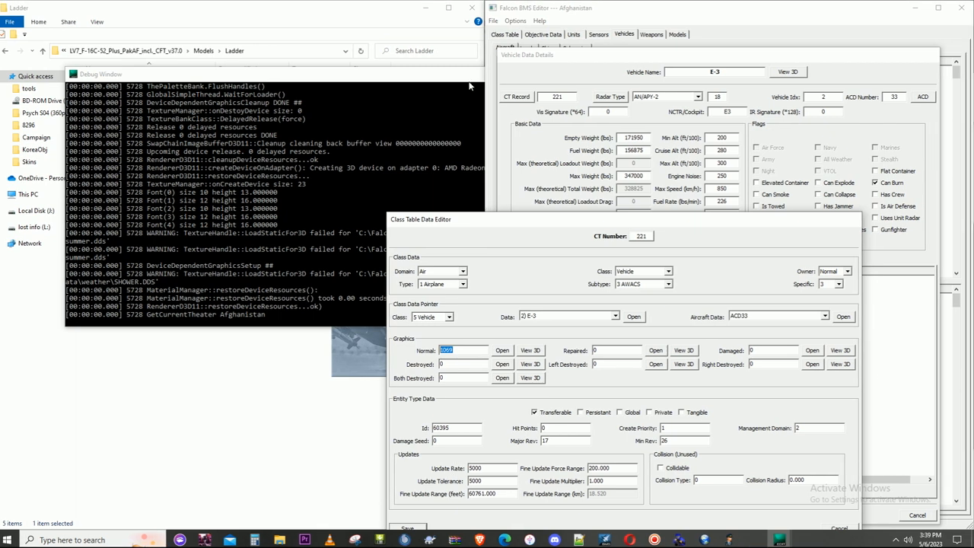
- Set the E-3 record's Normal graphics to 8294 and inspect that model in the 3D viewer
left_click(464, 71)
left_click(508, 72)
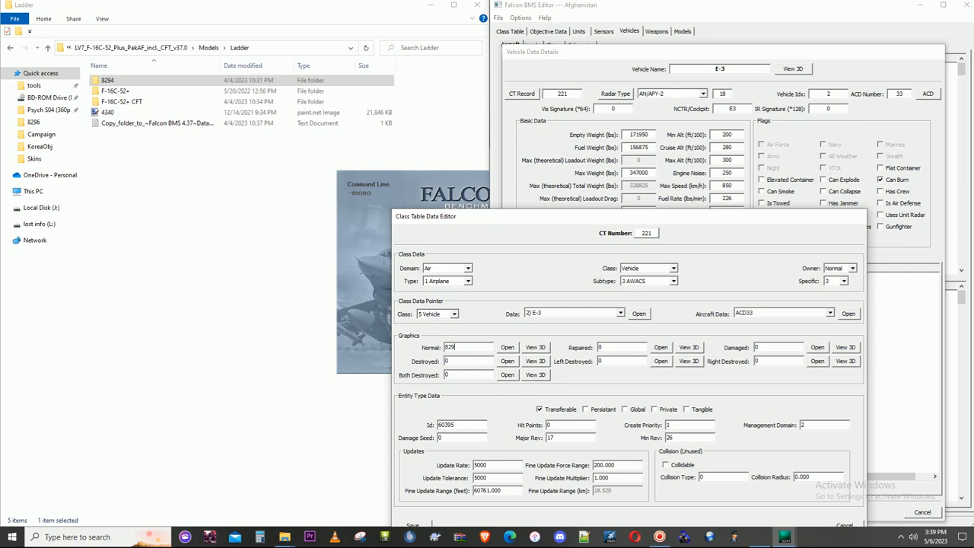
type("4")
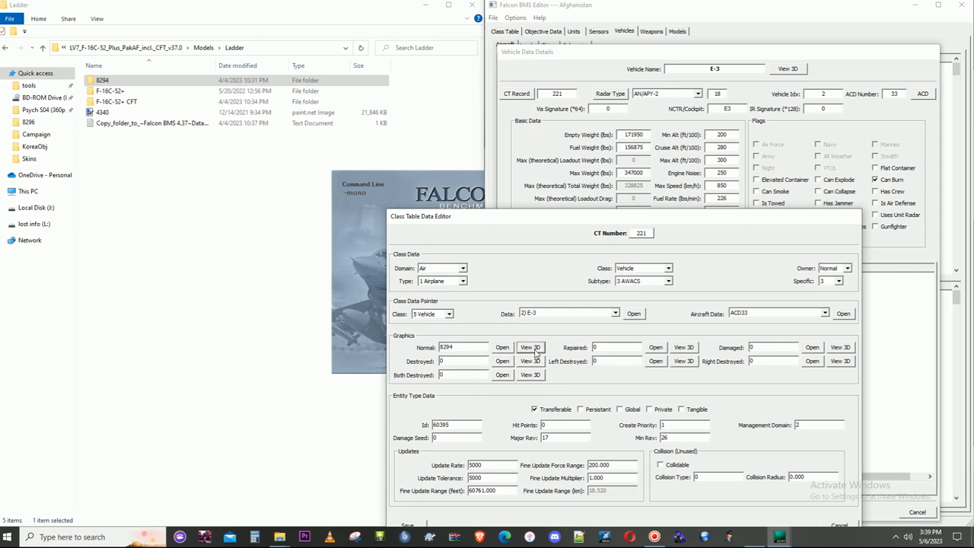
left_click(533, 350)
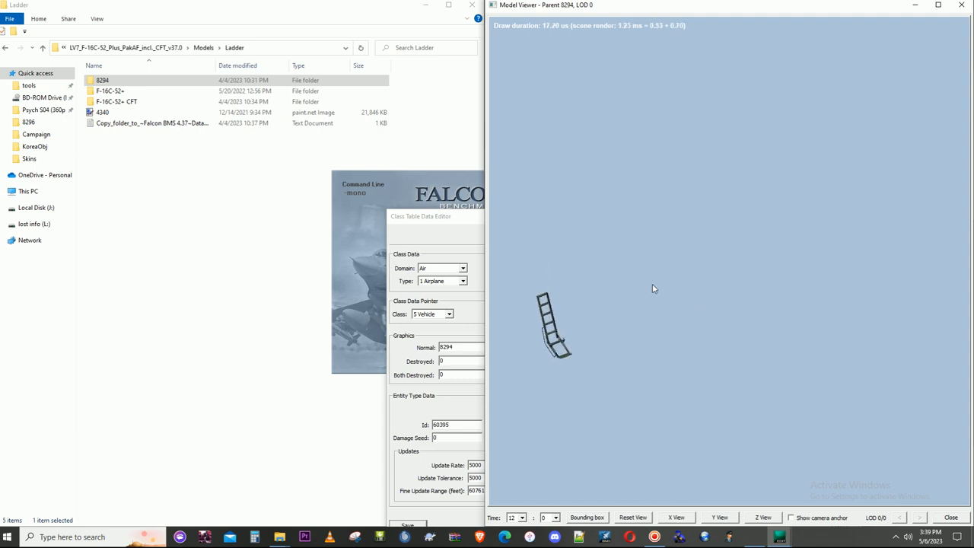
left_click(966, 6)
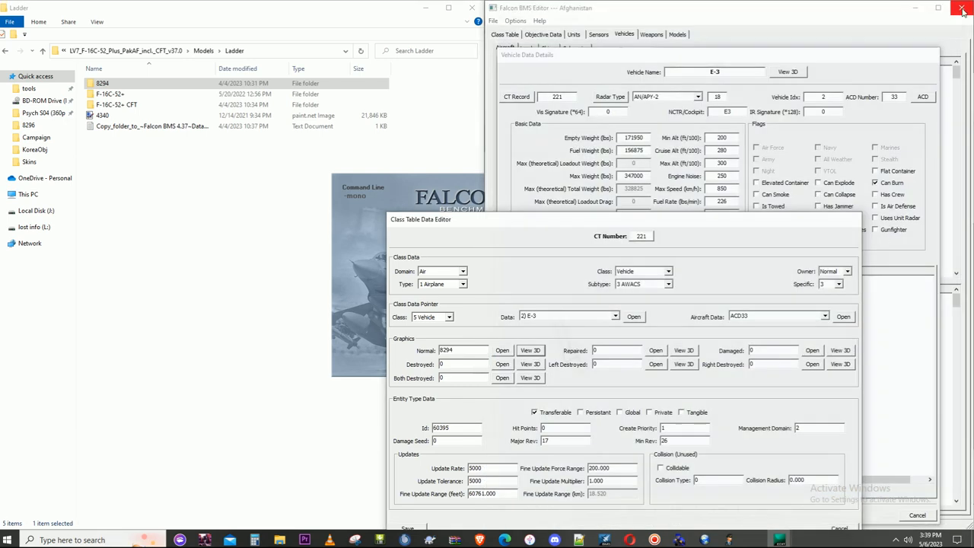
- Discard the E-3 class table changes and close the vehicle details, the editor and the Falcon BMS launcher
left_click_drag(682, 224, 723, 128)
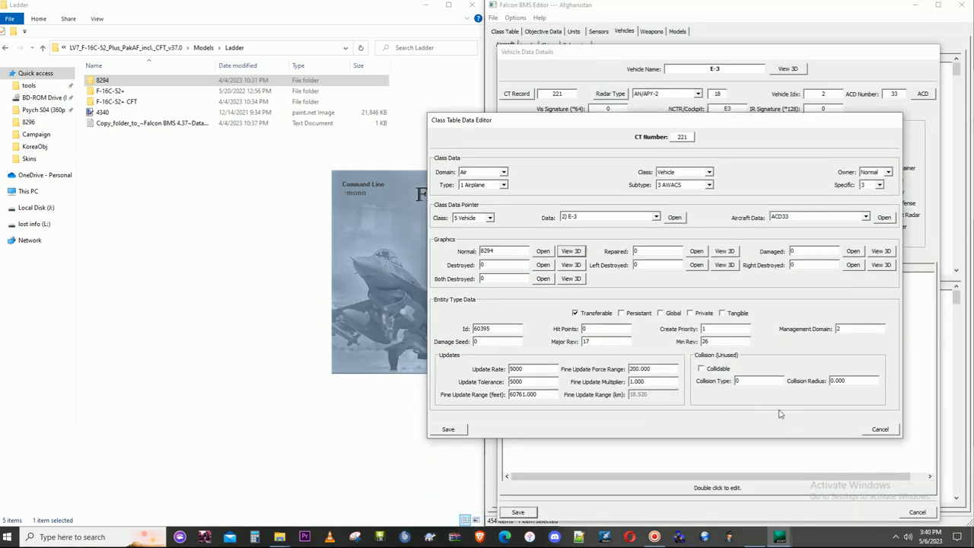
left_click(891, 431)
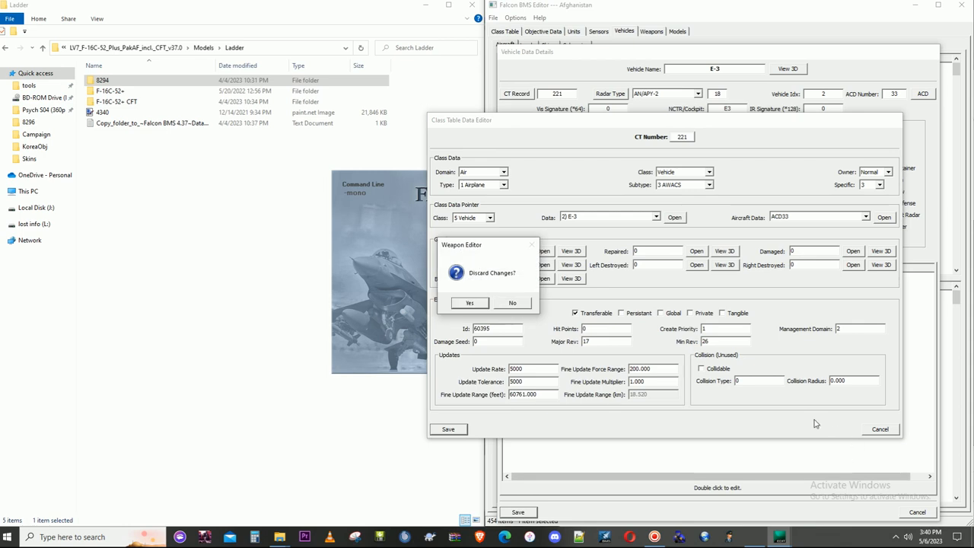
left_click(512, 422)
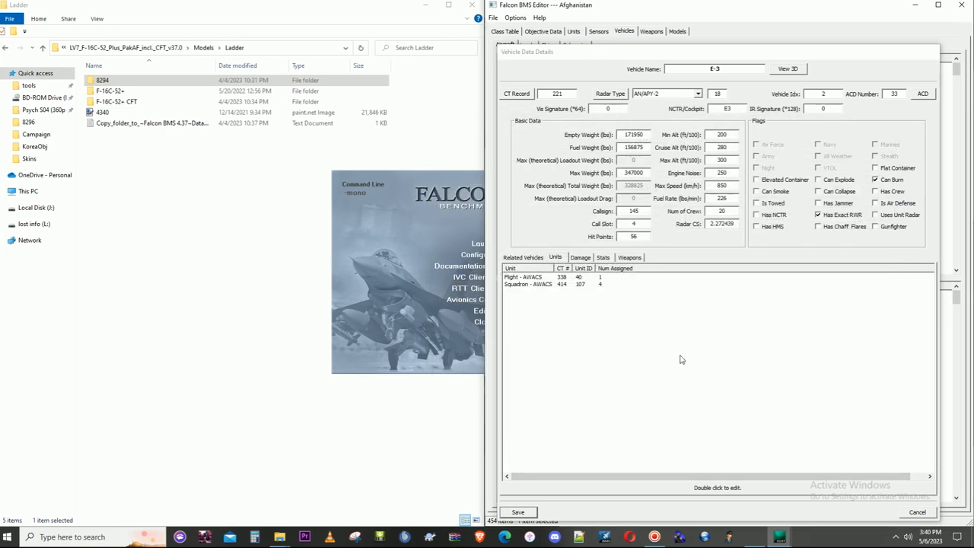
left_click(918, 512)
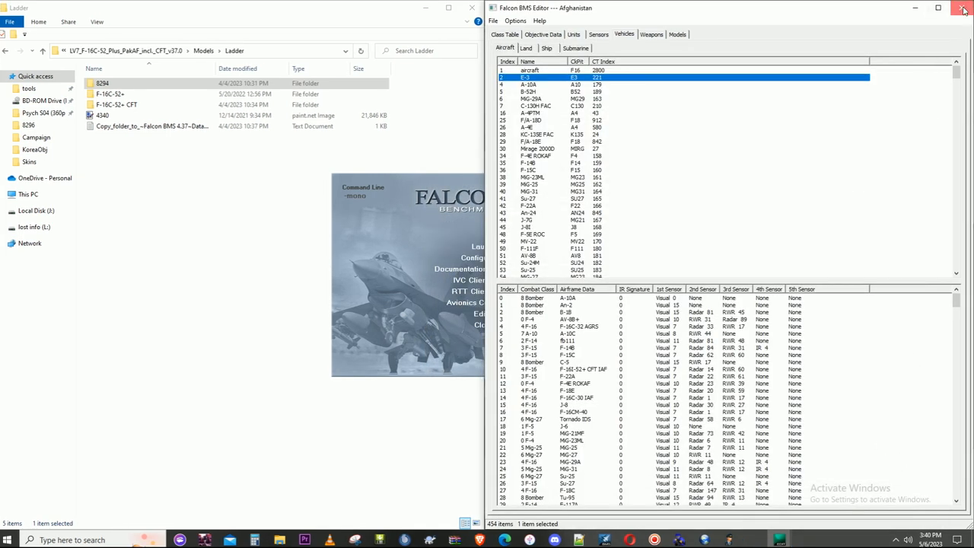
left_click(960, 7)
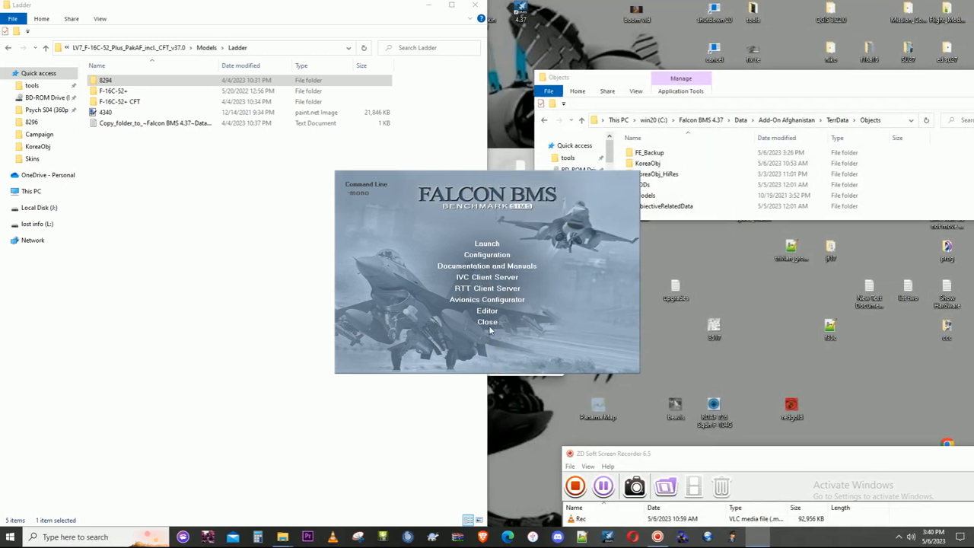
left_click(487, 324)
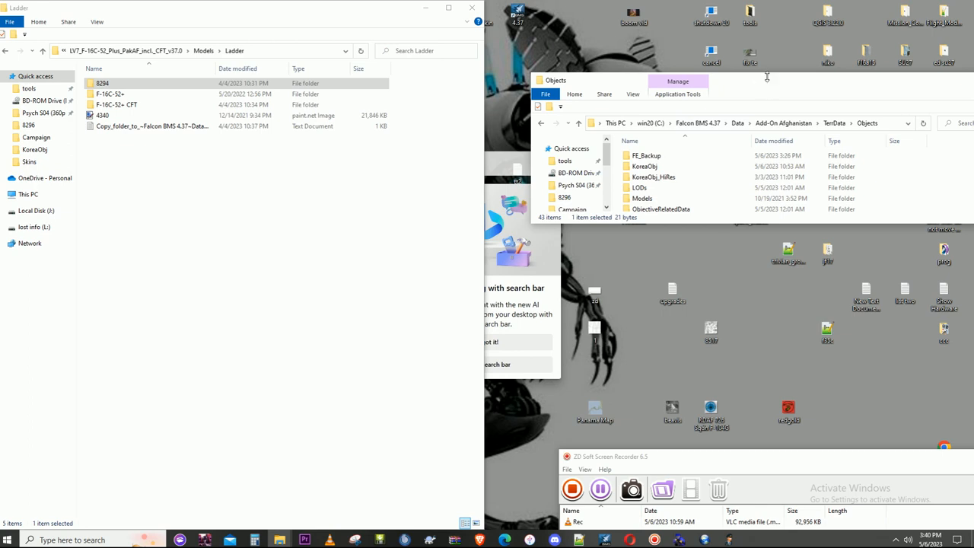
- Bring the Objects folder window back to half-screen size and delete its FE_Backup folder
left_click_drag(772, 91, 972, 313)
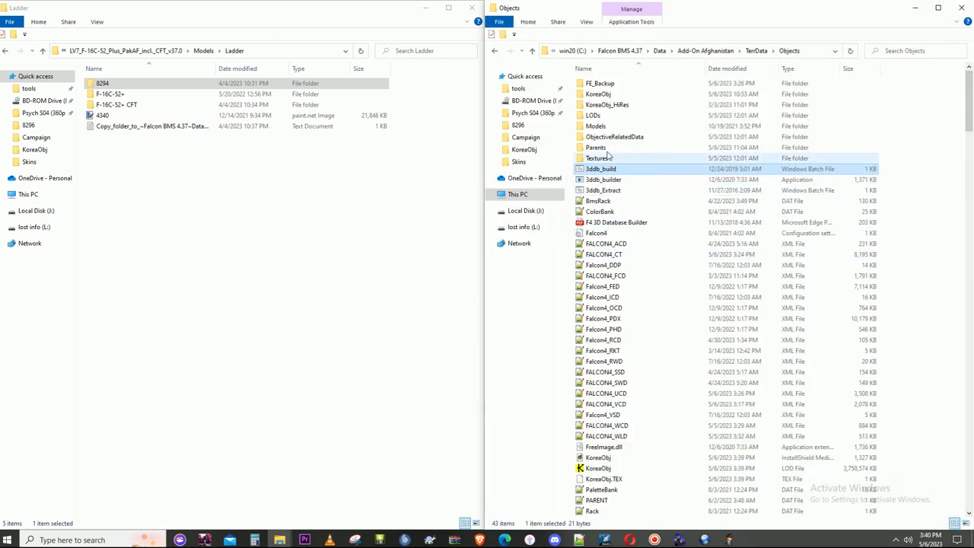
left_click(605, 84)
right_click(605, 84)
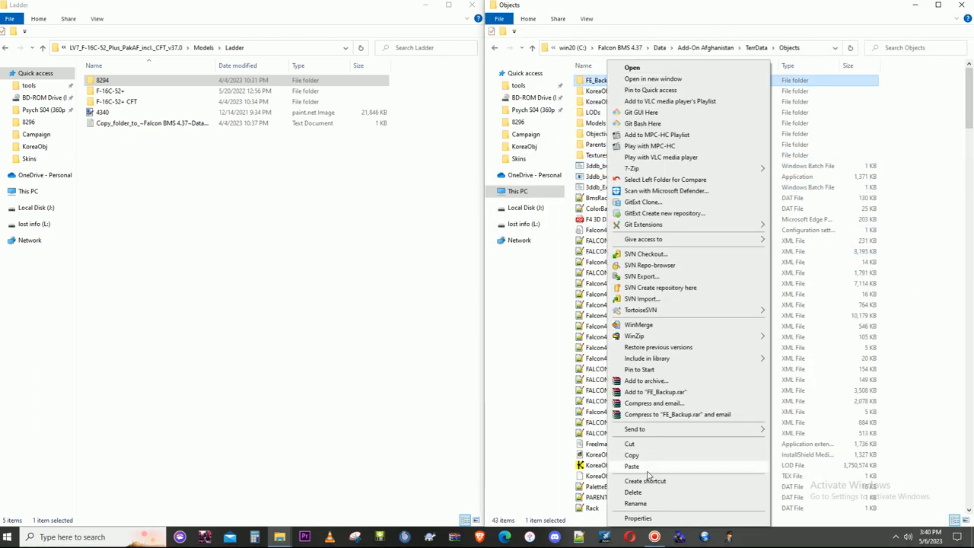
left_click(638, 496)
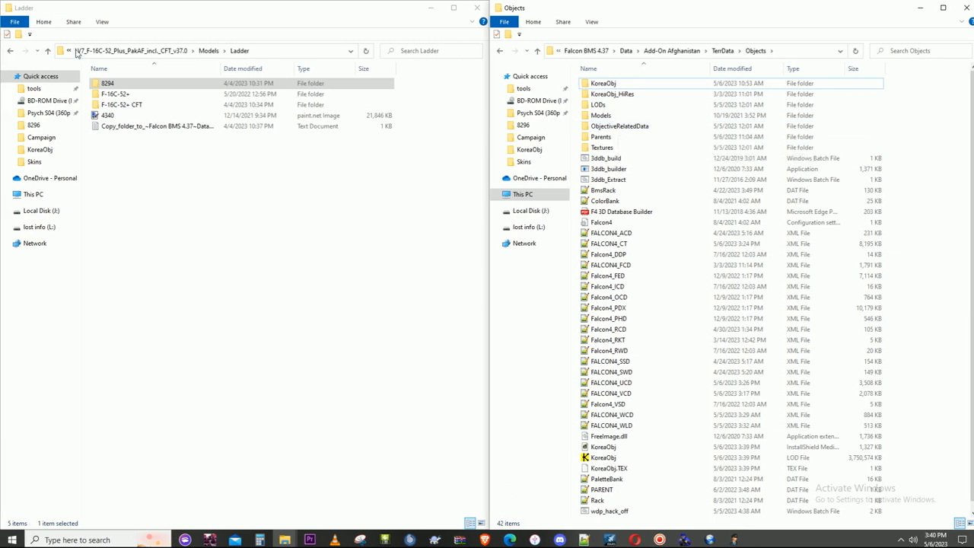
- Open the Sim\Acdata folder of Add-On Afghanistan in the Objects folder window
left_click(688, 51)
double_click(596, 137)
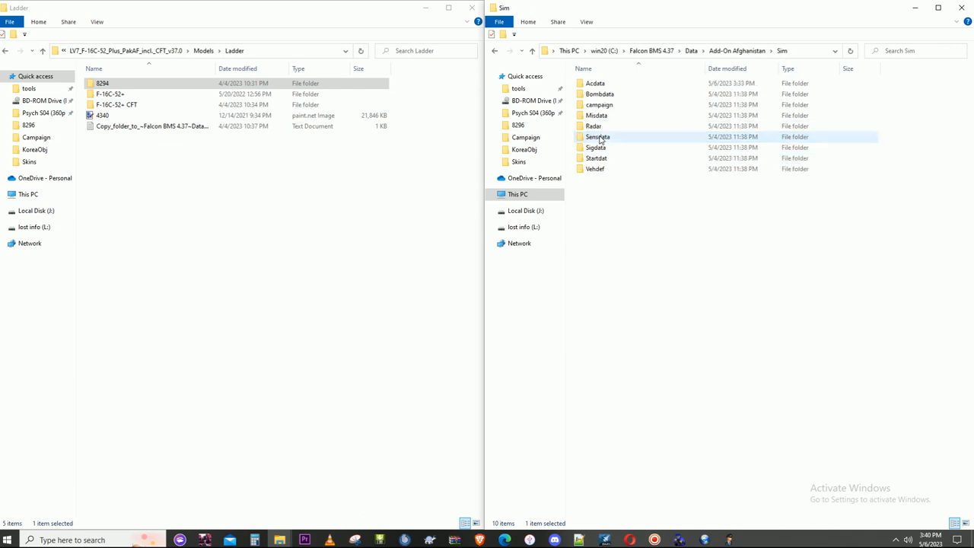
double_click(601, 85)
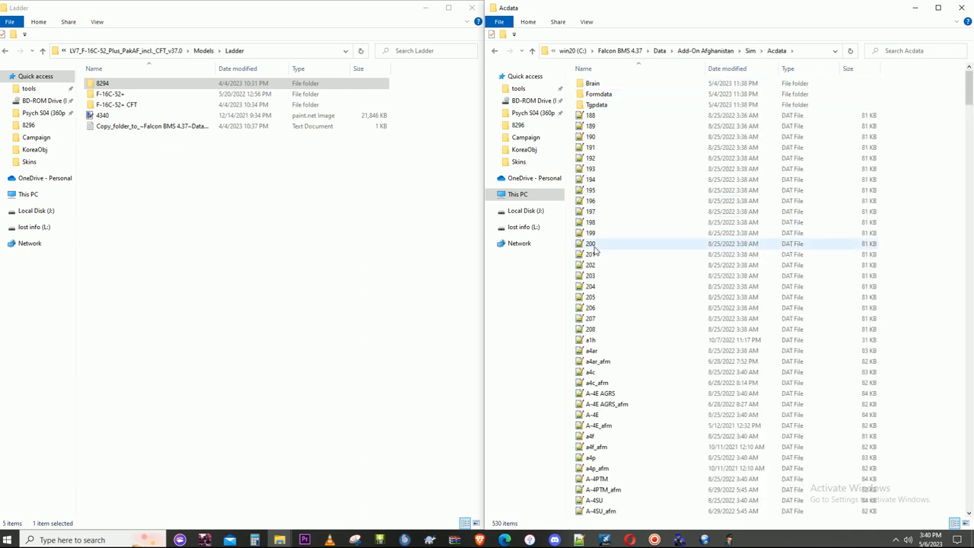
- Look through the Acdata folder for the F-16C-52+ aircraft data files, including the EAF and PAK variants
scroll(661, 282, "down", 5)
scroll(668, 335, "down", 18)
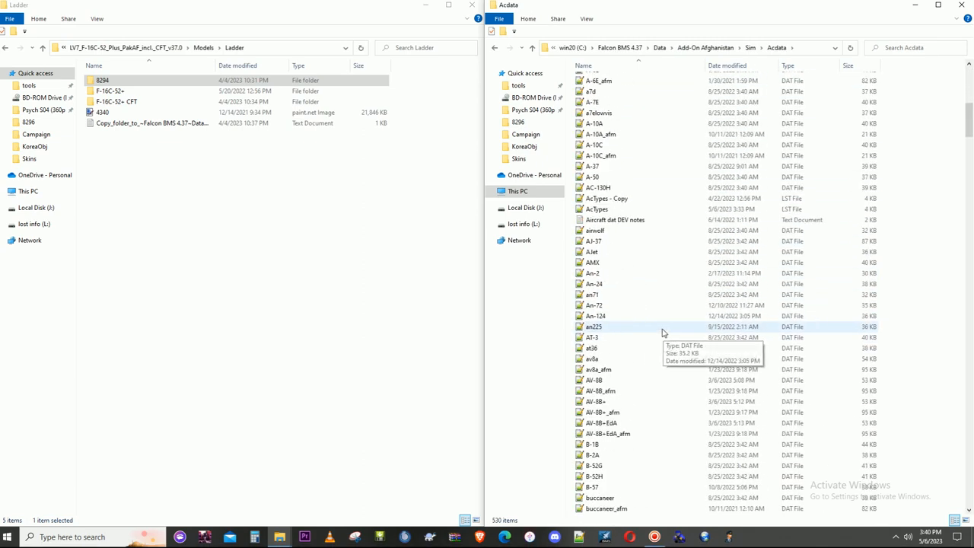
scroll(631, 311, "down", 2)
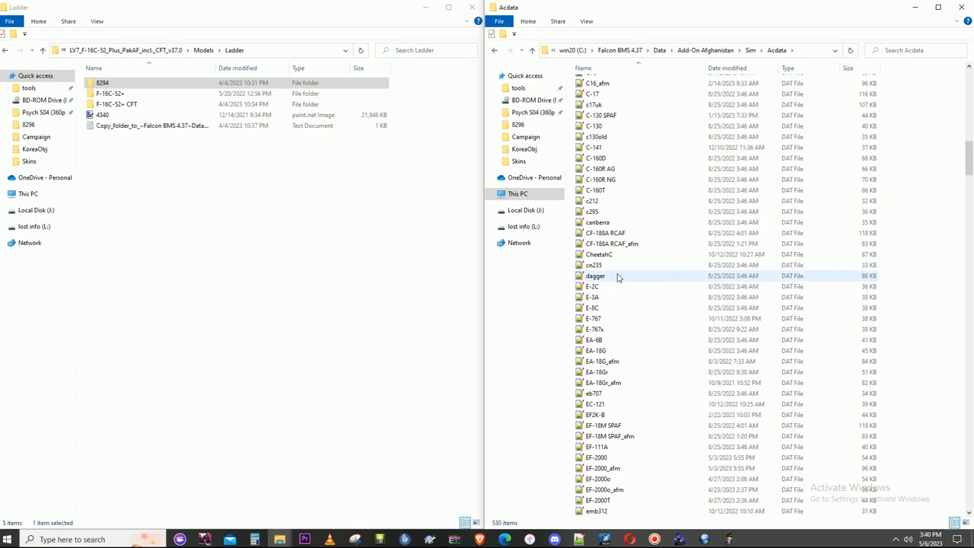
scroll(617, 277, "down", 2)
scroll(616, 285, "down", 9)
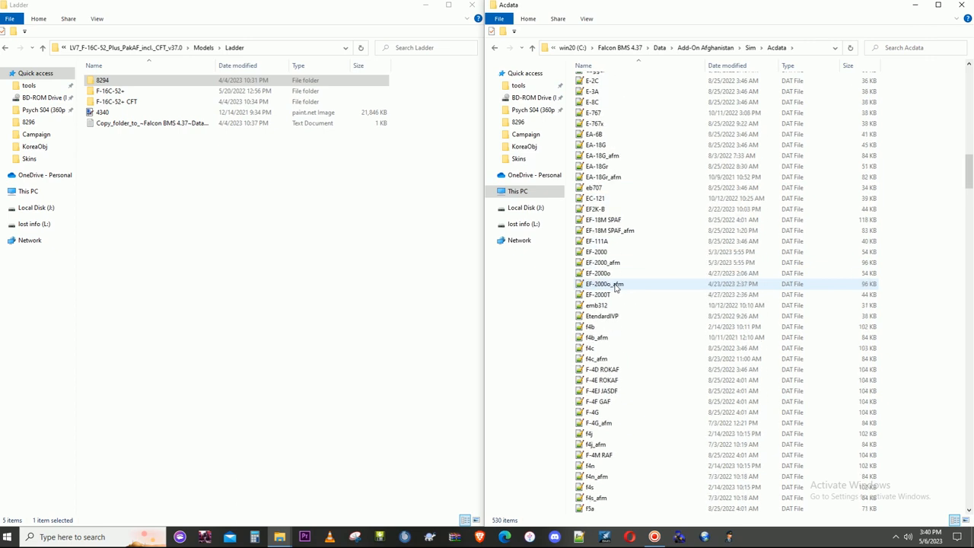
scroll(617, 285, "down", 15)
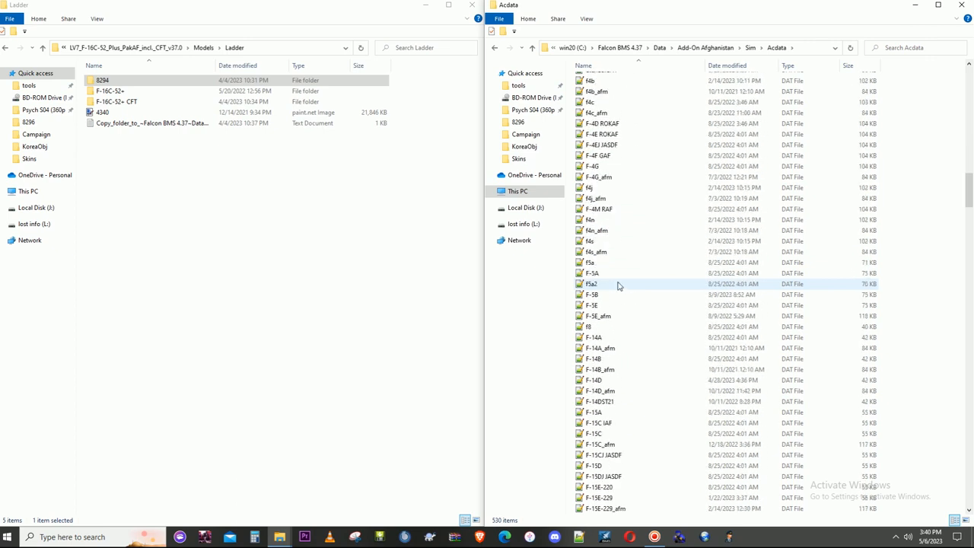
scroll(621, 288, "down", 12)
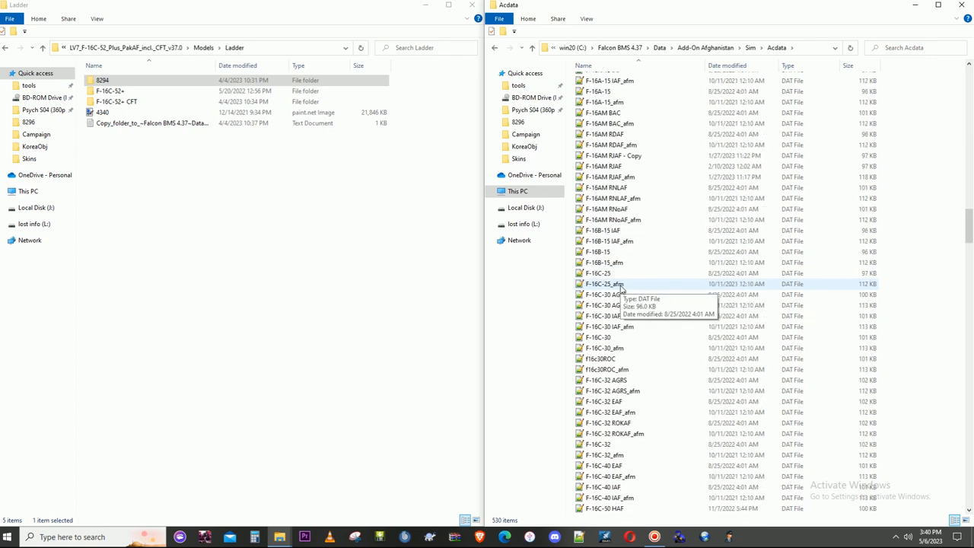
scroll(620, 287, "down", 11)
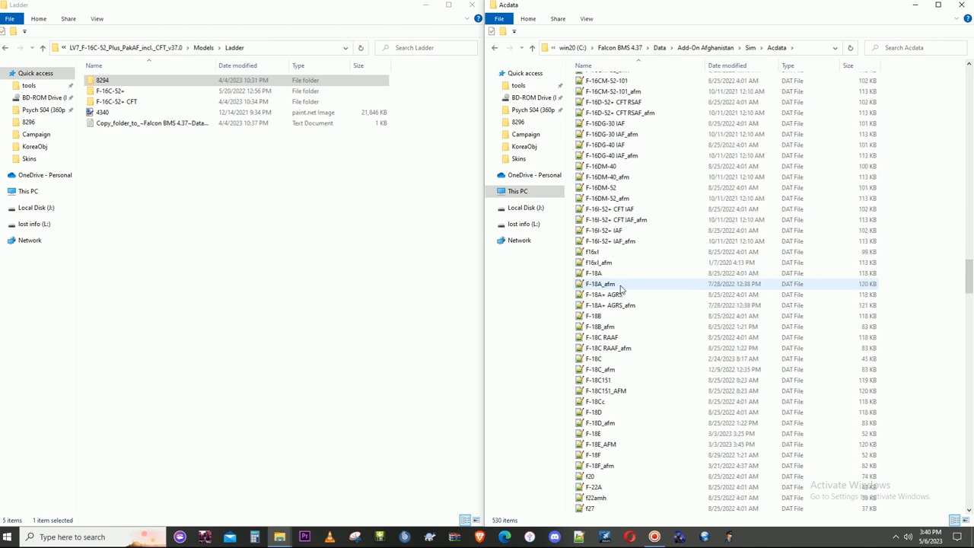
scroll(620, 288, "up", 4)
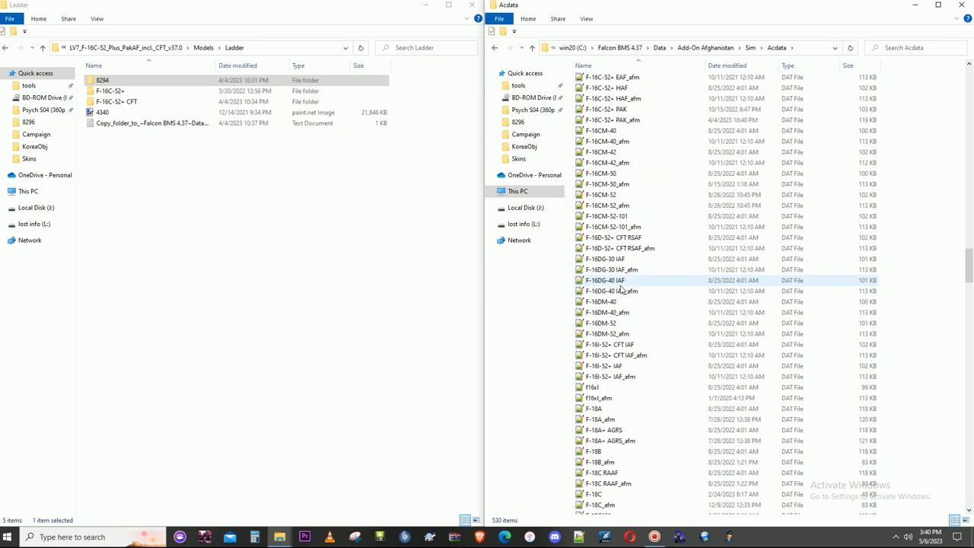
scroll(628, 303, "up", 6)
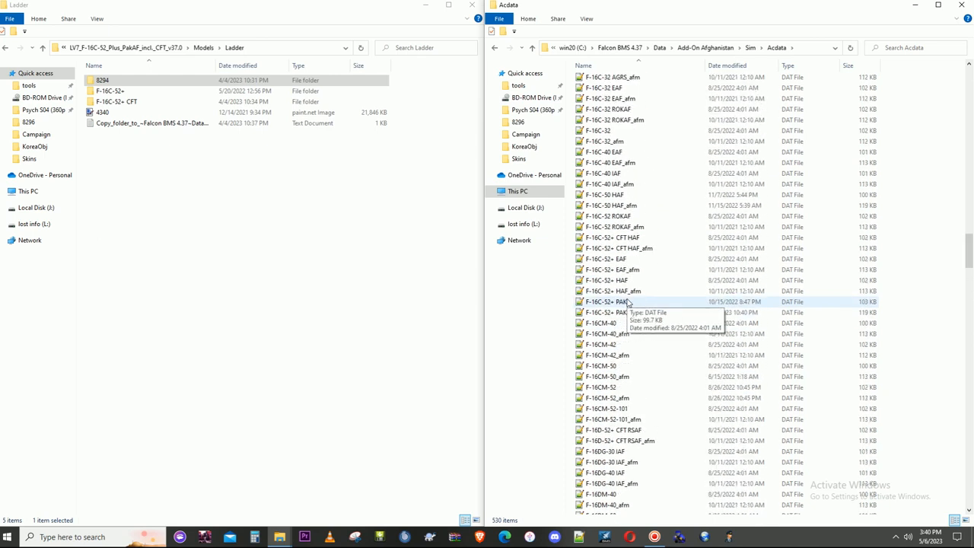
left_click(634, 272)
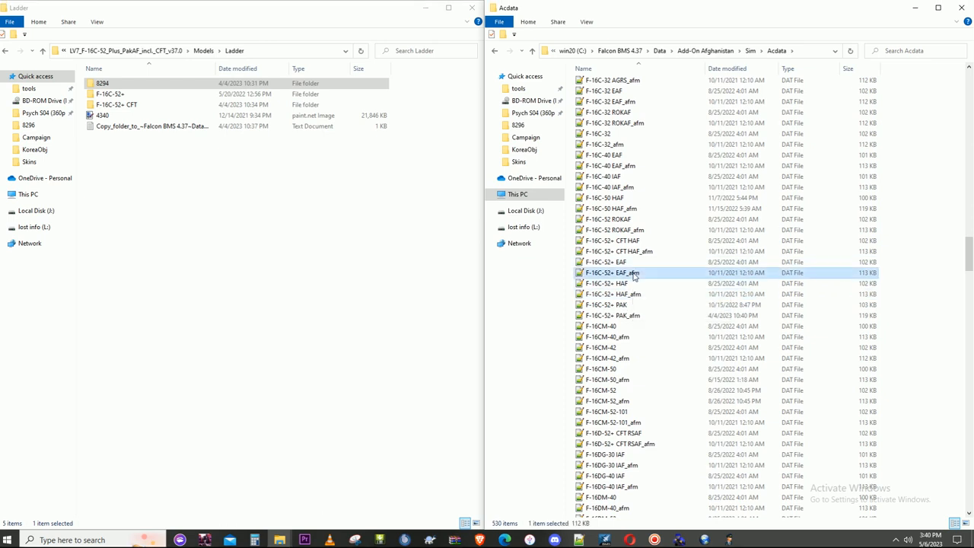
left_click(630, 262)
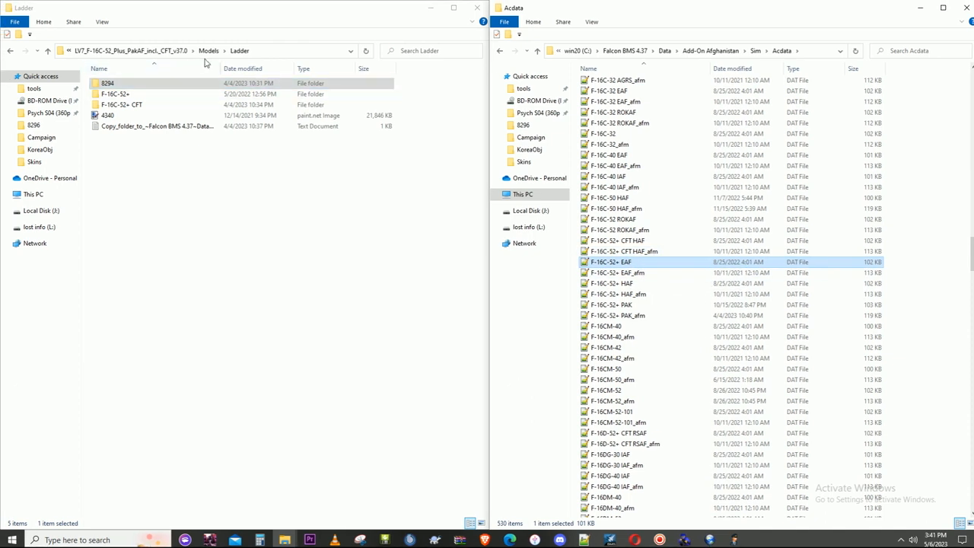
- Open the Non-CFT folder inside the aircraft package's Models folder
left_click(207, 50)
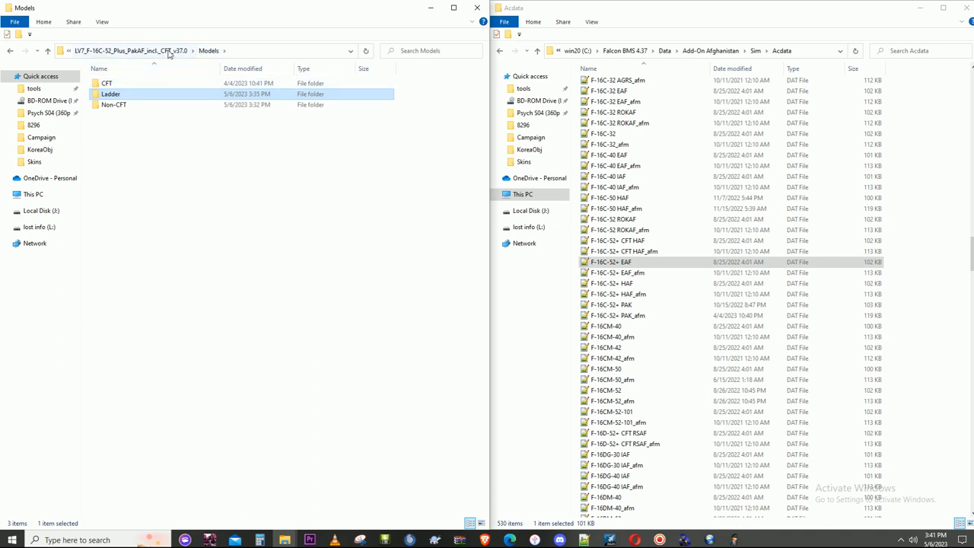
double_click(123, 94)
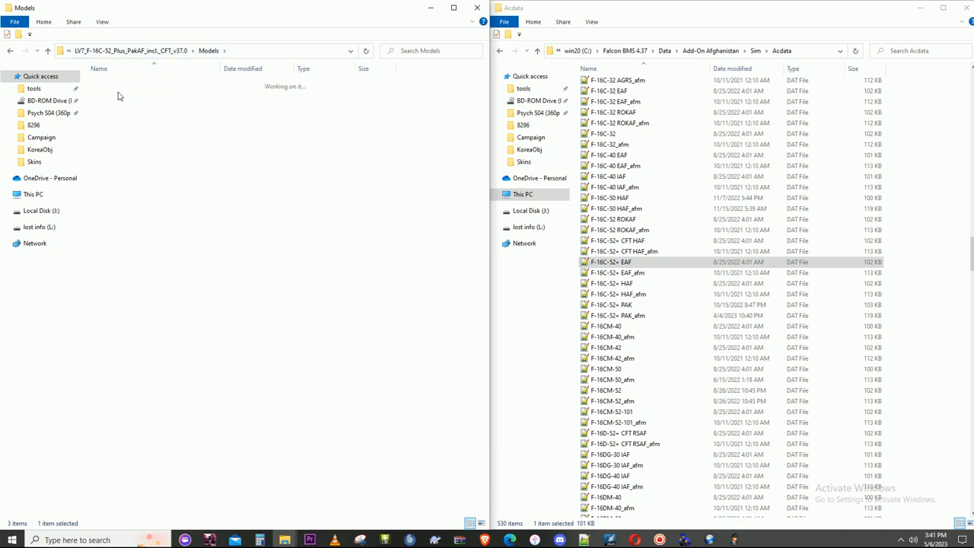
left_click(207, 51)
double_click(124, 104)
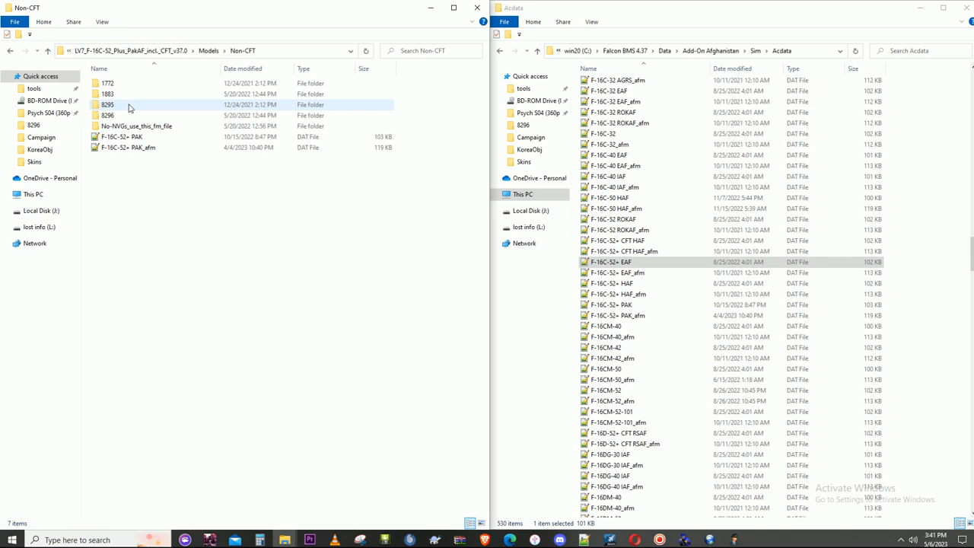
- Copy the F-16C-52+ PAK and F-16C-52+ PAK_afm data files into Acdata, replacing the existing files
left_click(143, 138)
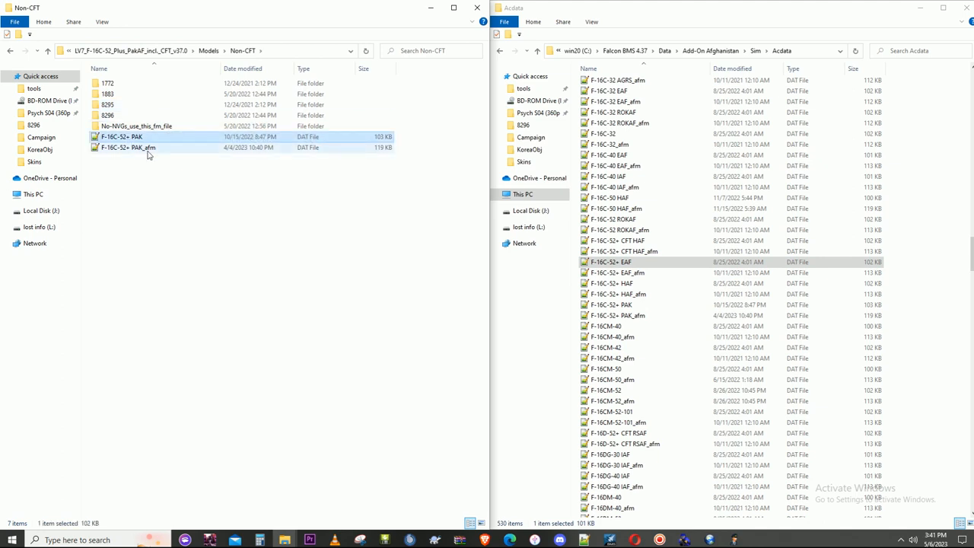
left_click(148, 150, "shift")
right_click(148, 154)
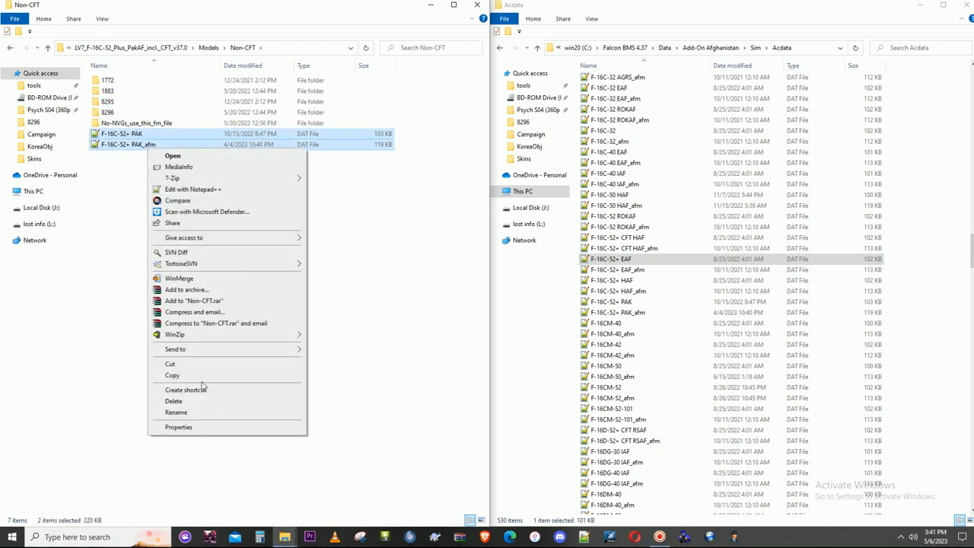
left_click(201, 386)
right_click(924, 360)
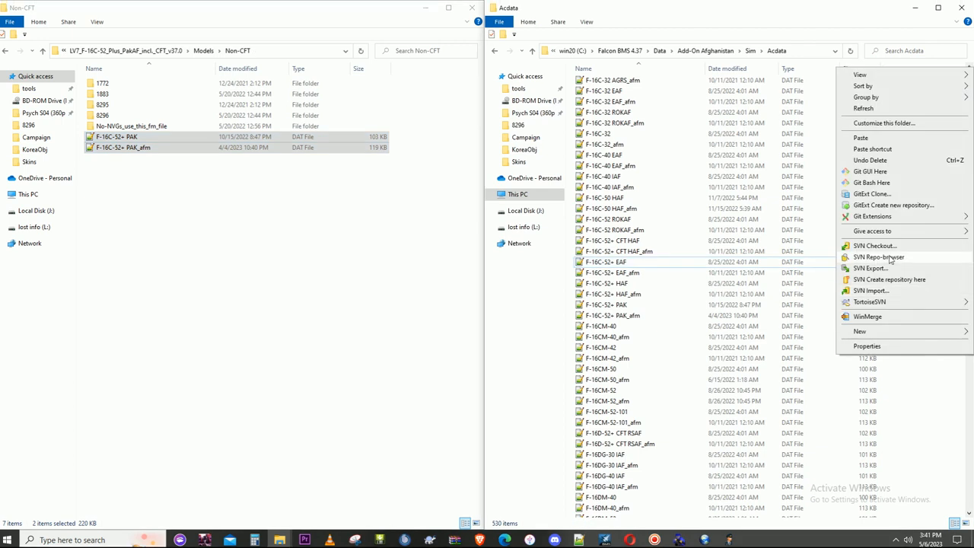
left_click(861, 137)
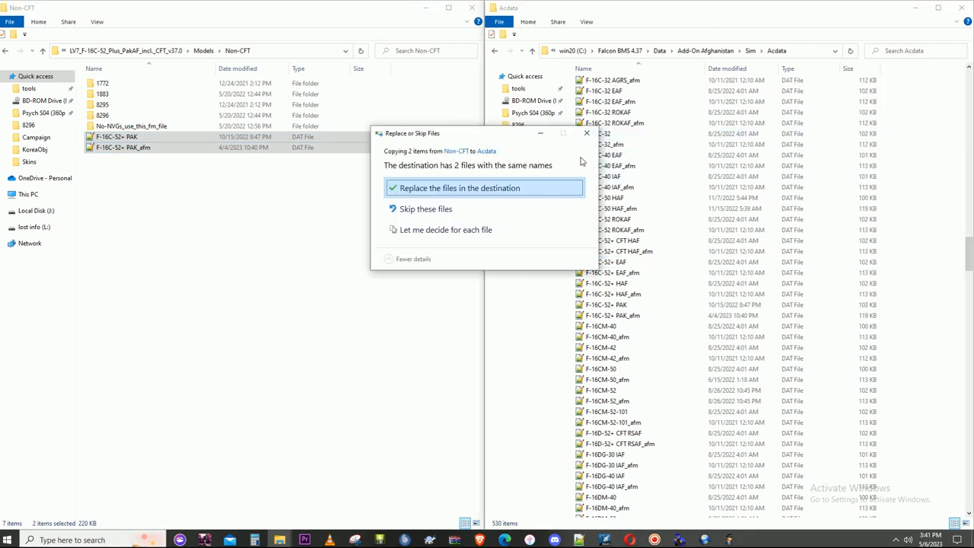
left_click(523, 195)
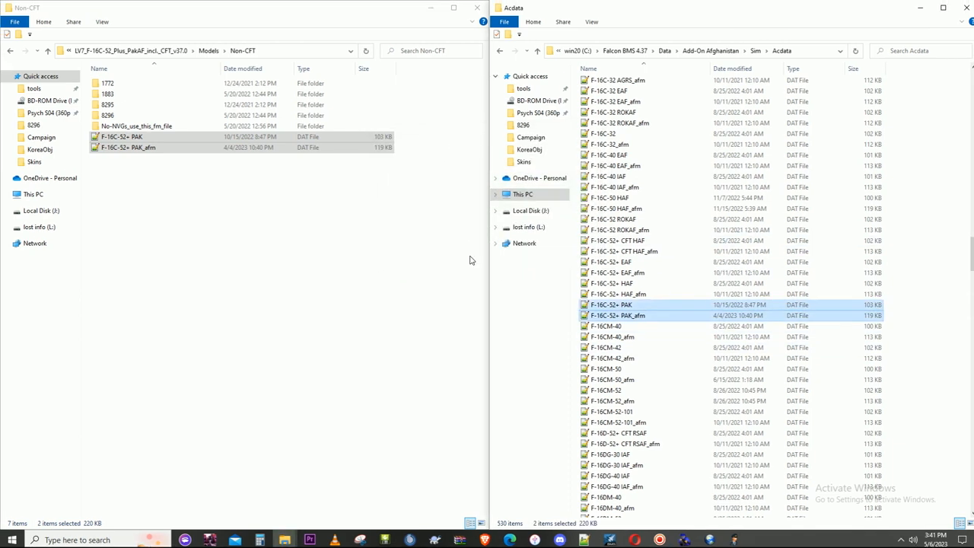
- Open Acdata's F-16C-52+ PAK data file in Notepad++ and dock its window to half the screen
scroll(728, 302, "down", 2)
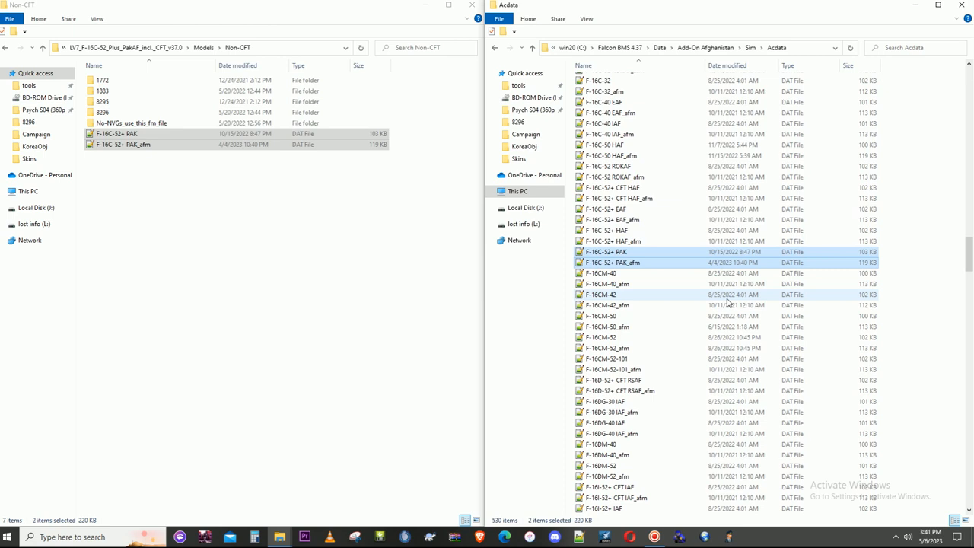
left_click(633, 254)
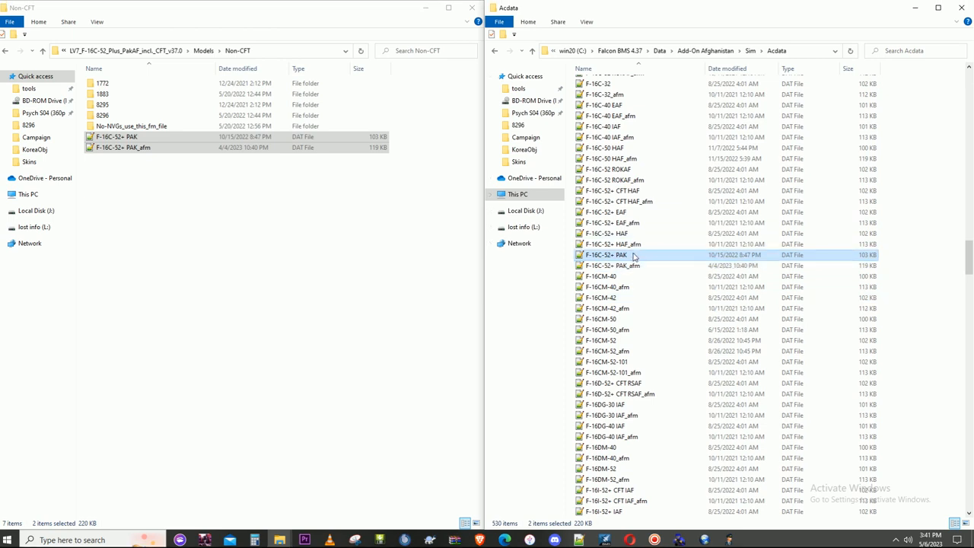
double_click(622, 259)
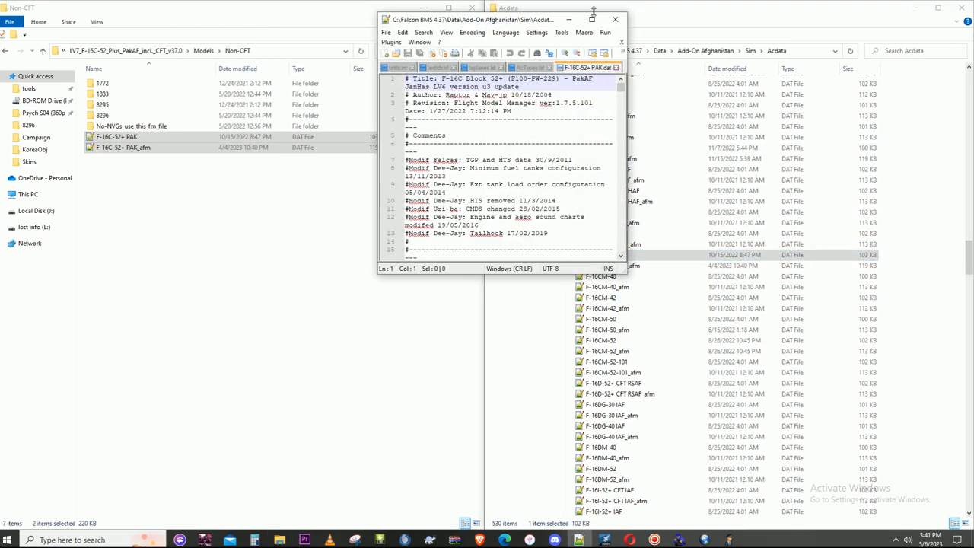
left_click(592, 19)
left_click_drag(529, 9, 972, 76)
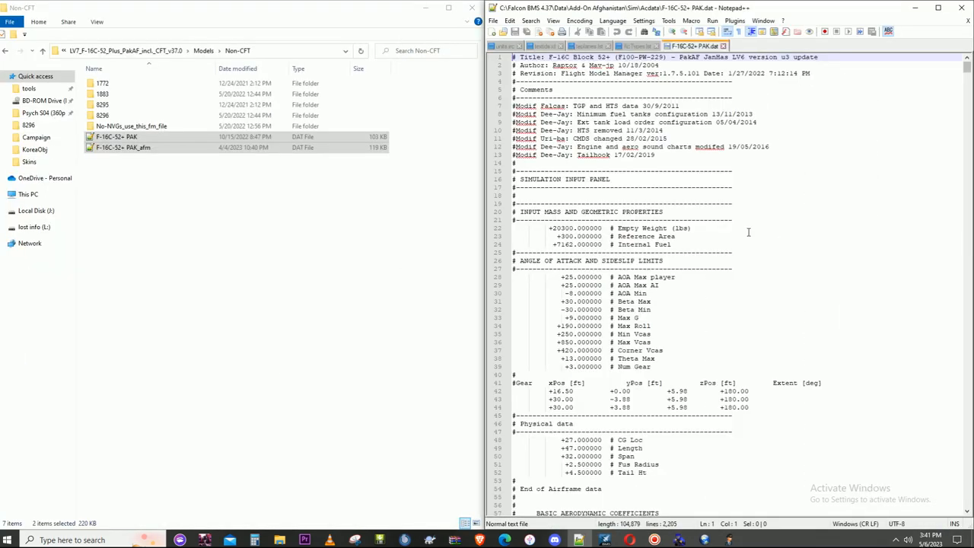
- Search the PAK data file for "wing", examine the cockpitName and cockpitWingsParent lines, and leave the text editor
scroll(628, 194, "down", 9)
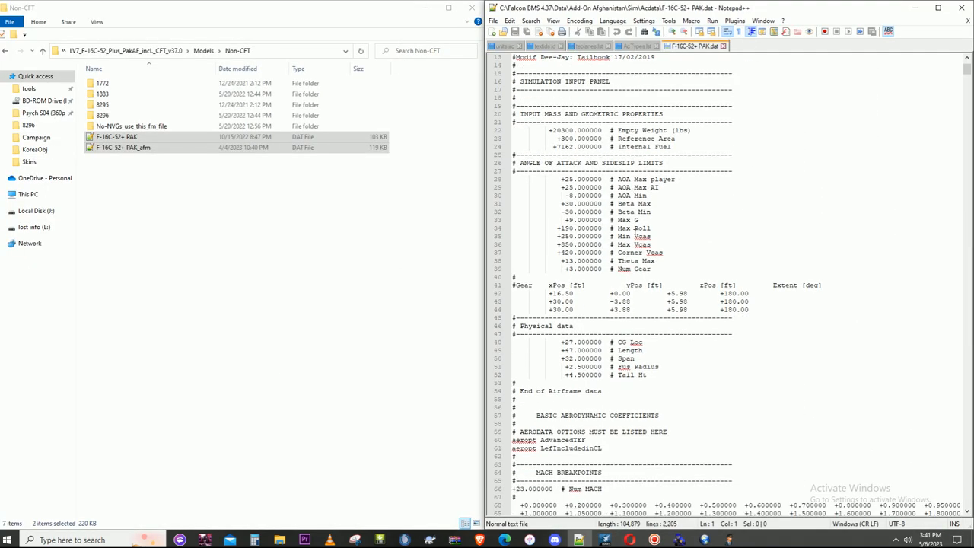
scroll(638, 263, "up", 4)
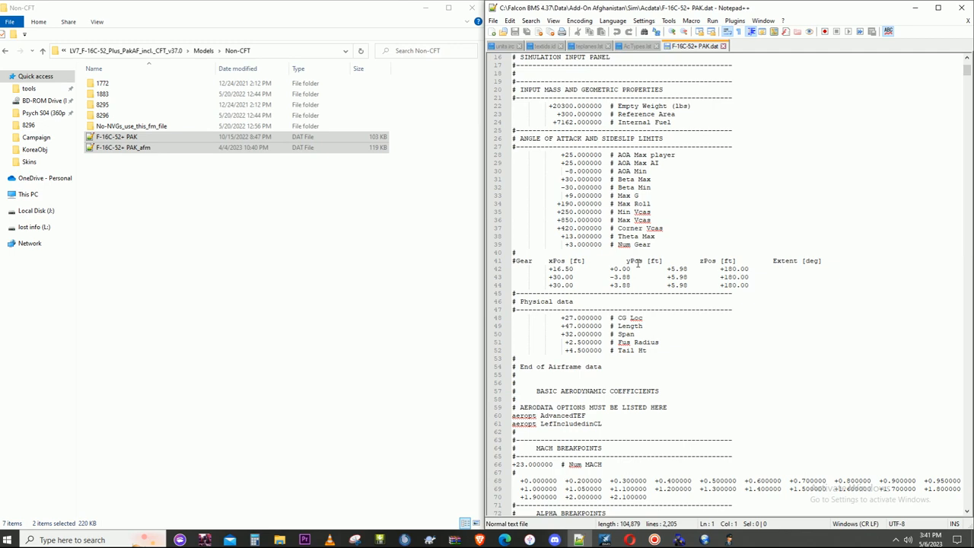
key("ctrl+f")
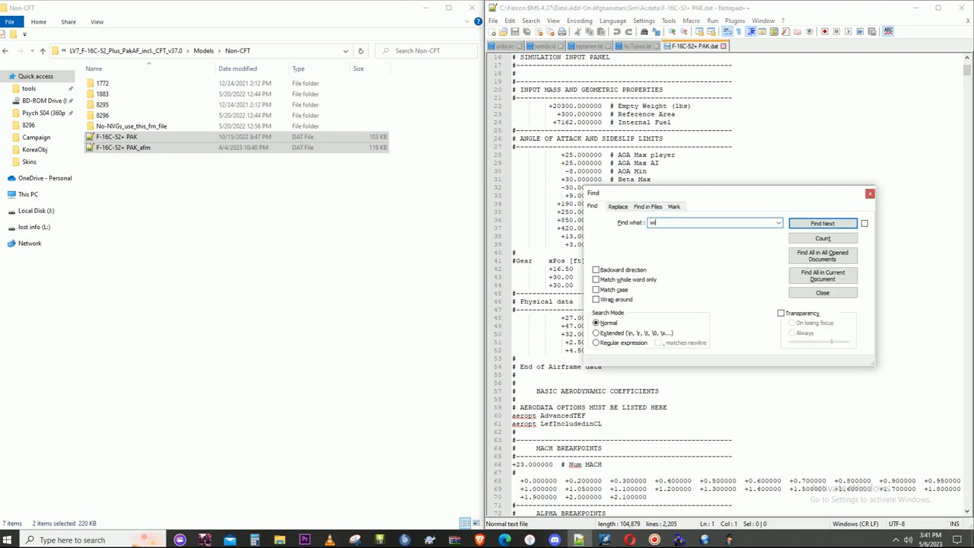
left_click(823, 275)
double_click(673, 69)
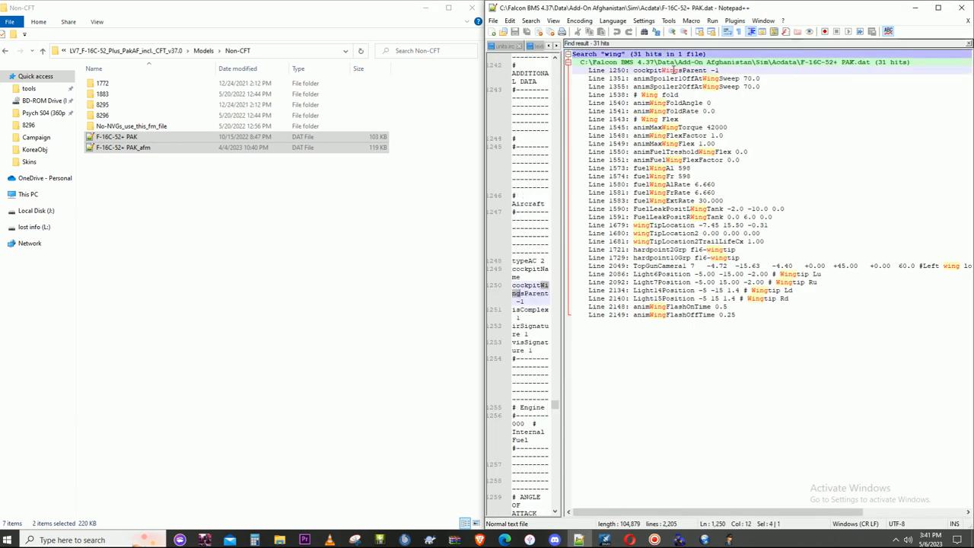
left_click(968, 44)
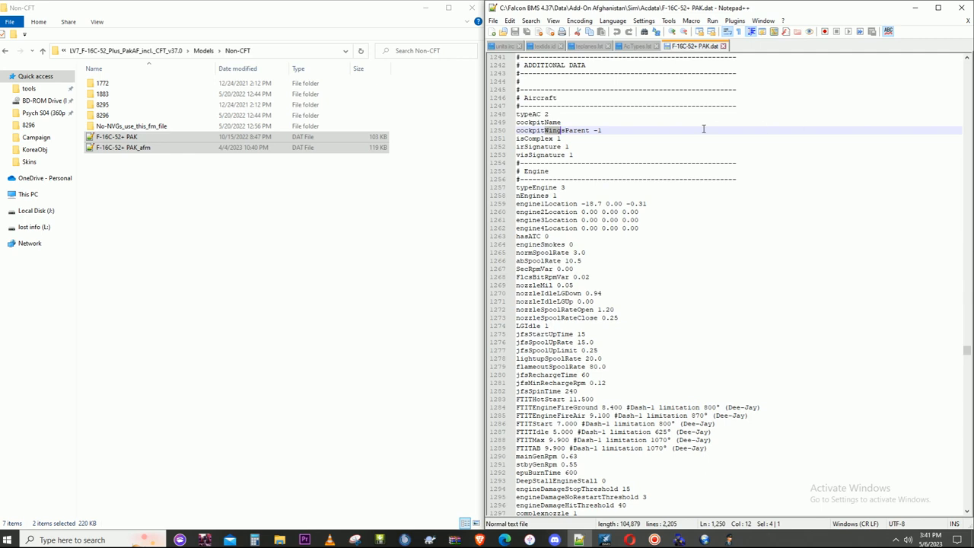
left_click(563, 122)
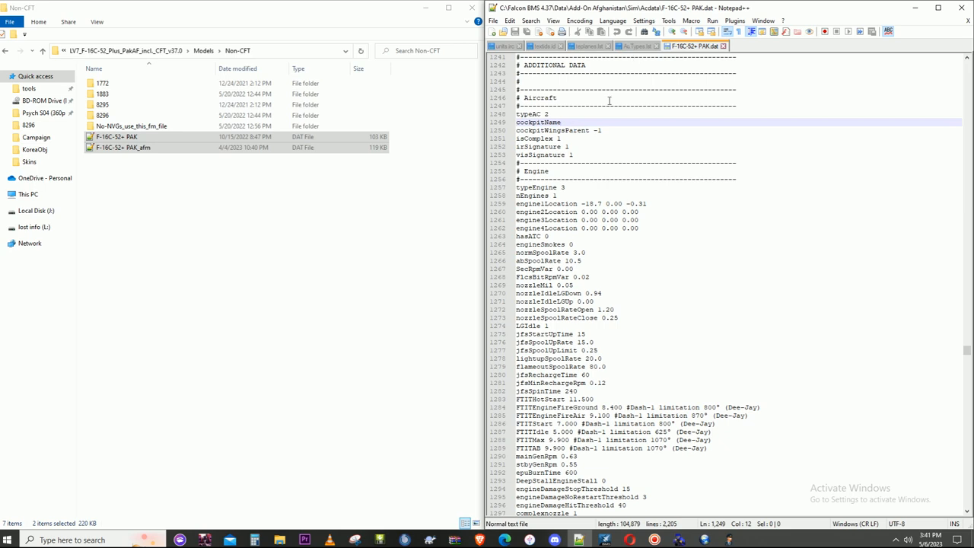
scroll(597, 142, "up", 2)
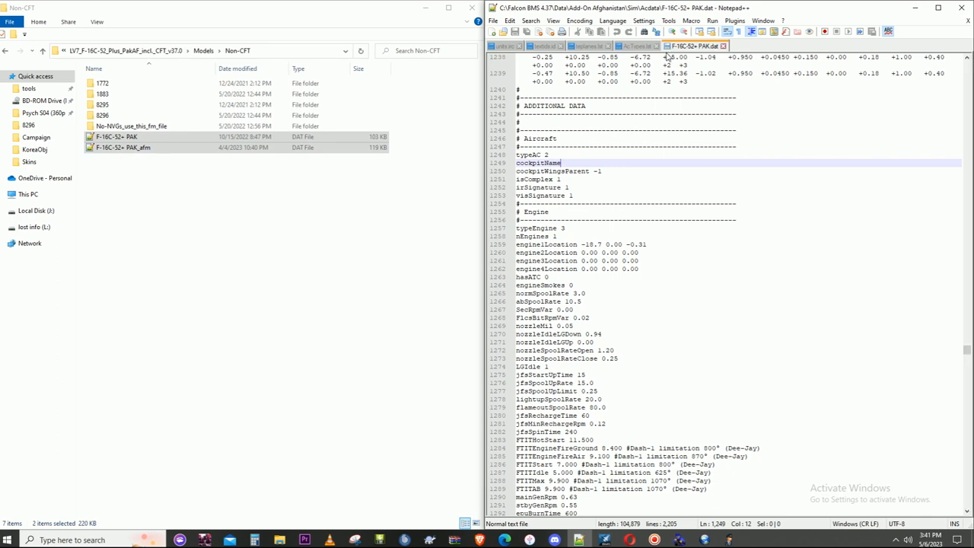
left_click(963, 7)
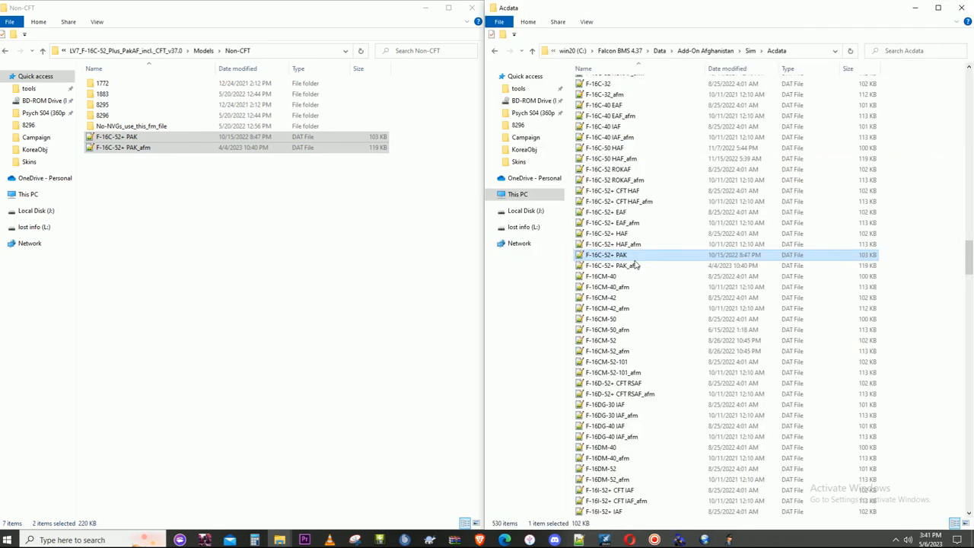
- Open Acdata's F-16C-52+ HAF data file, find all "wing" occurrences, examine the cockpitName and cockpitWingsParent lines, and close the editor
double_click(612, 233)
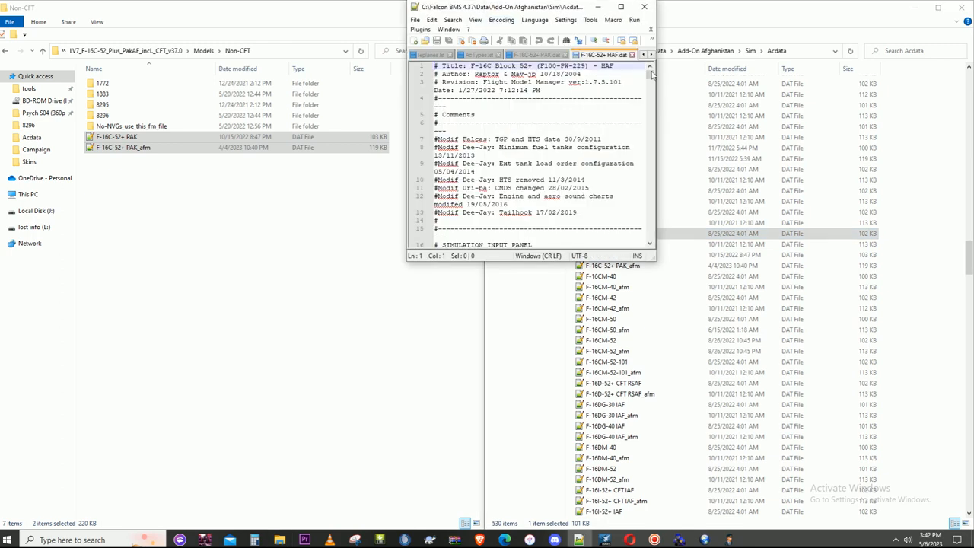
left_click(620, 7)
key("ctrl+f")
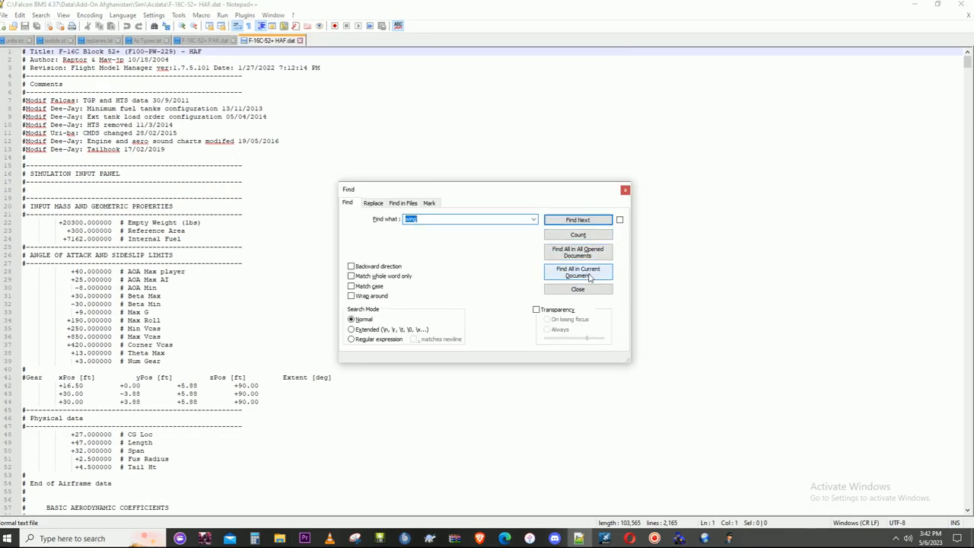
left_click(590, 278)
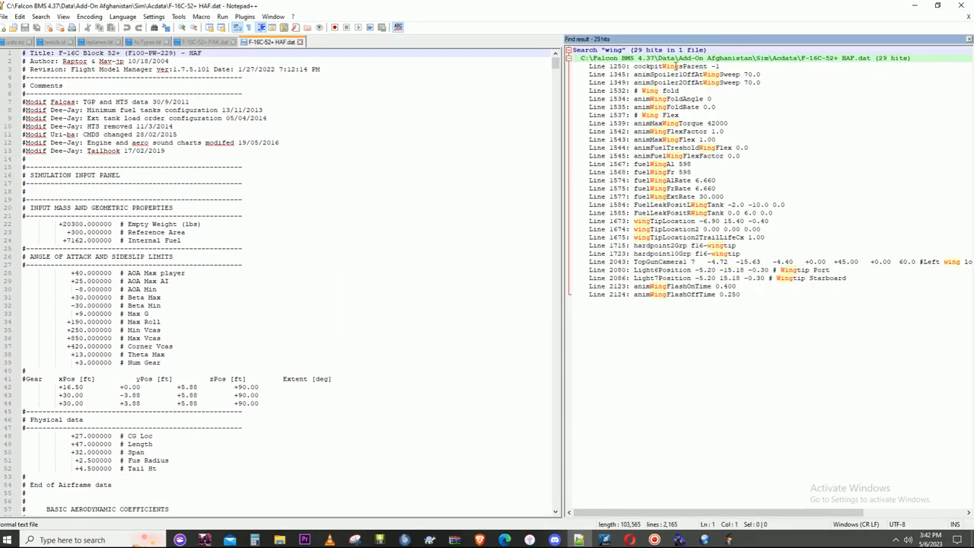
double_click(675, 66)
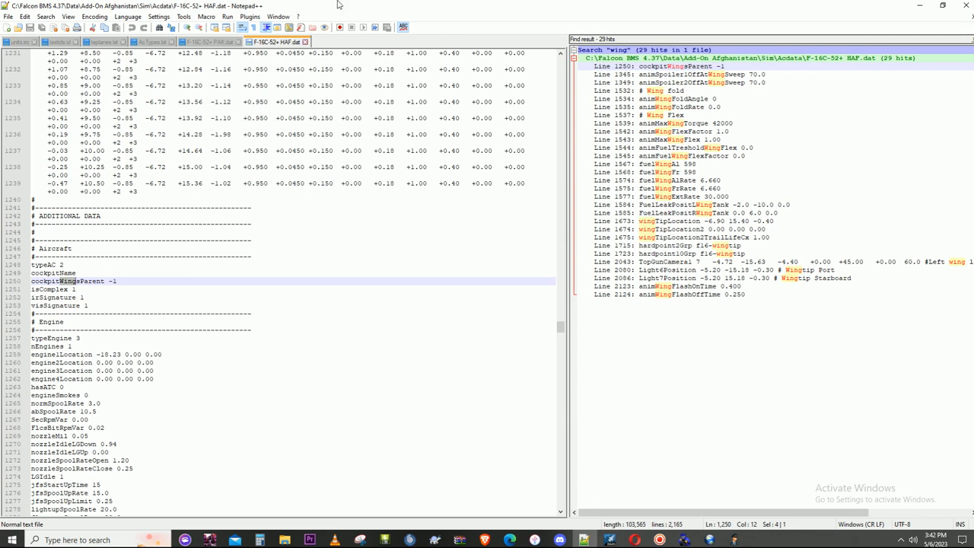
left_click(963, 6)
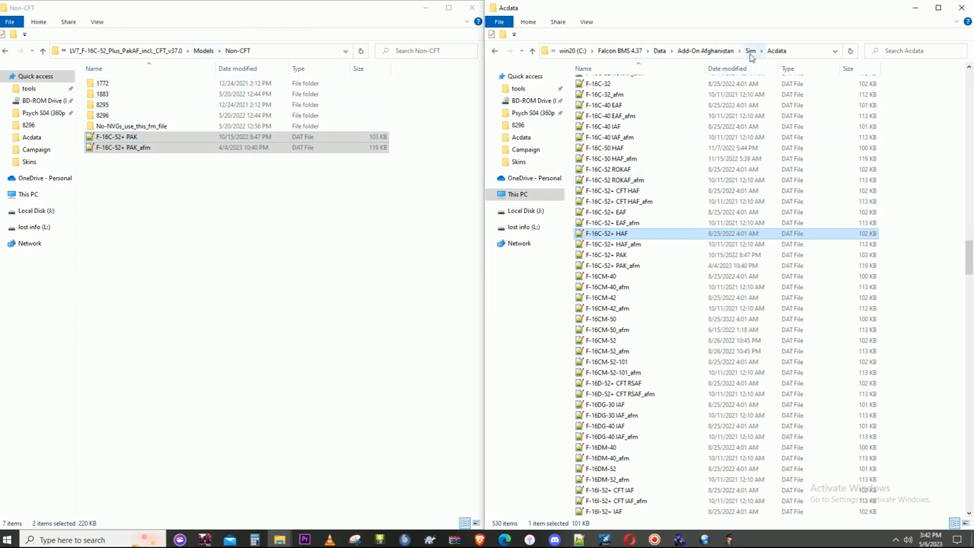
- Open the CkptArt folder inside the Add-On Afghanistan theater's Art folder
left_click(716, 50)
double_click(611, 84)
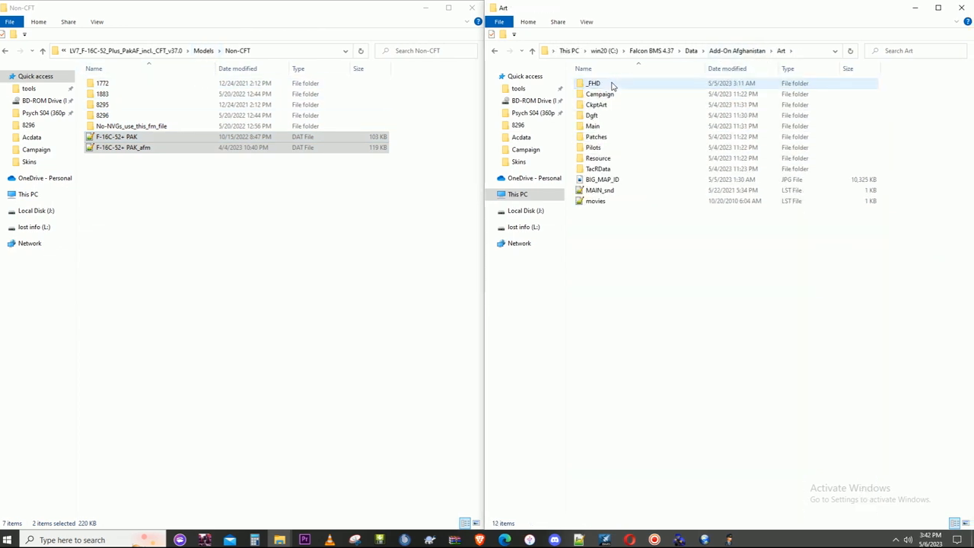
double_click(600, 105)
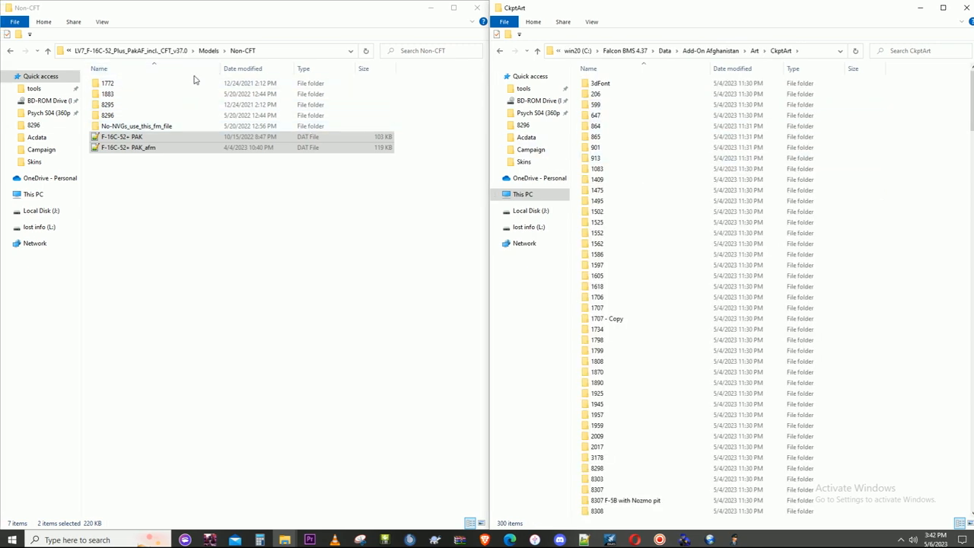
- Open the Ladder folder inside the aircraft package's Models folder
left_click(209, 51)
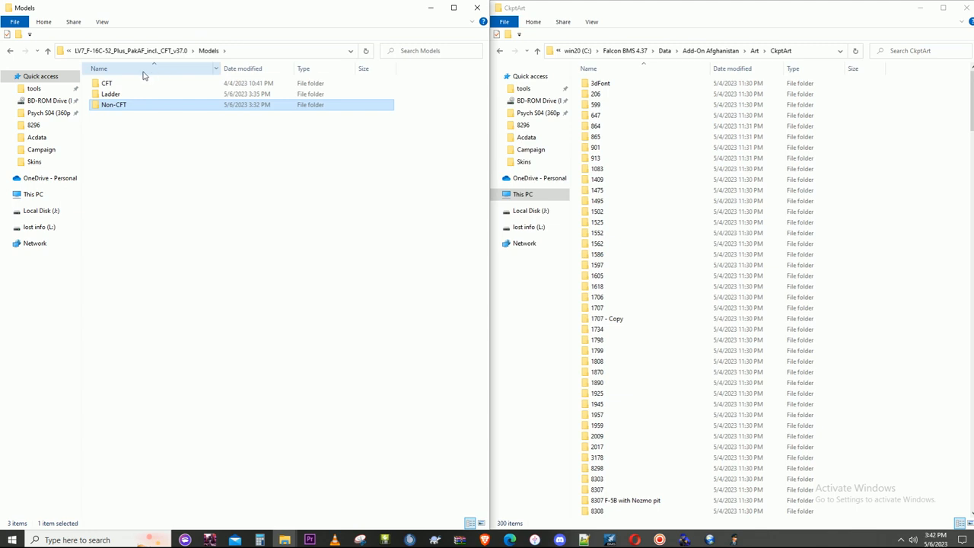
left_click(171, 51)
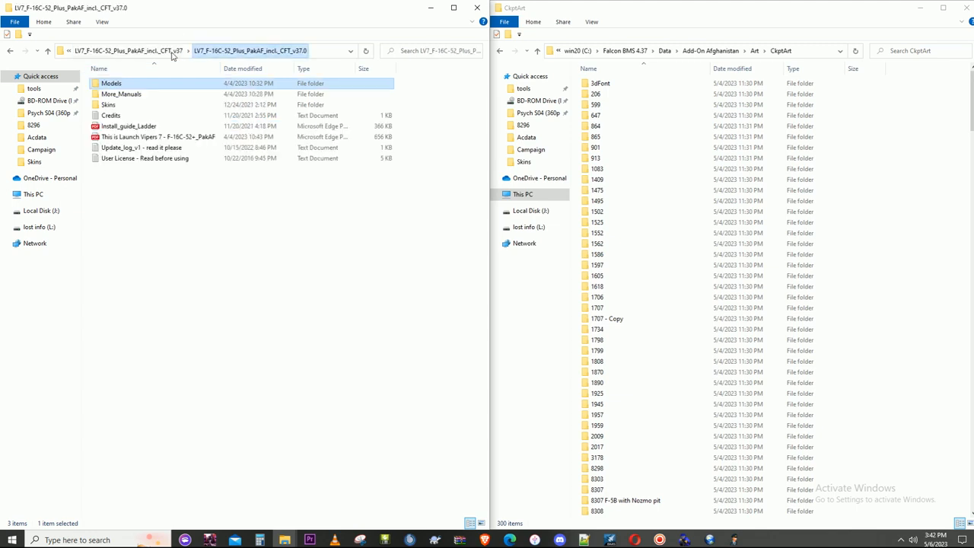
double_click(137, 84)
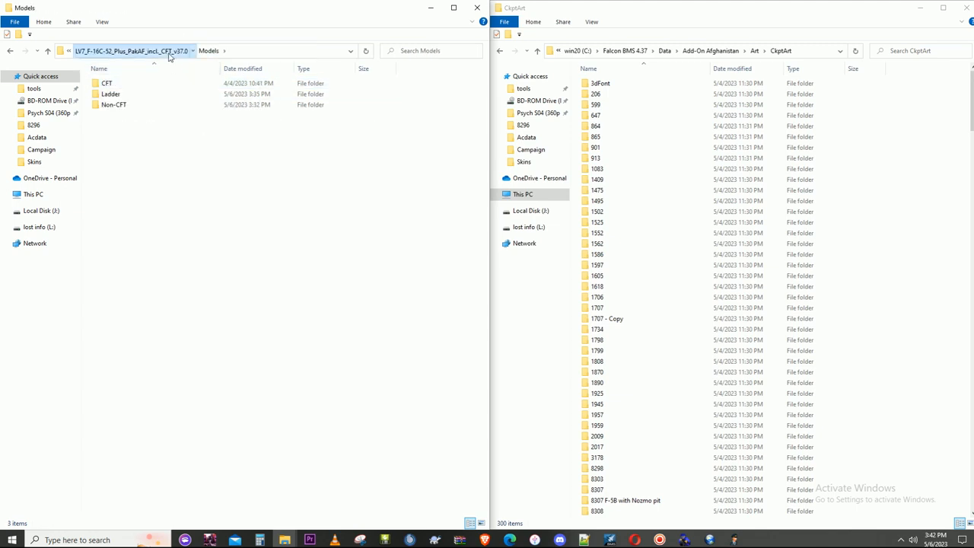
left_click(163, 51)
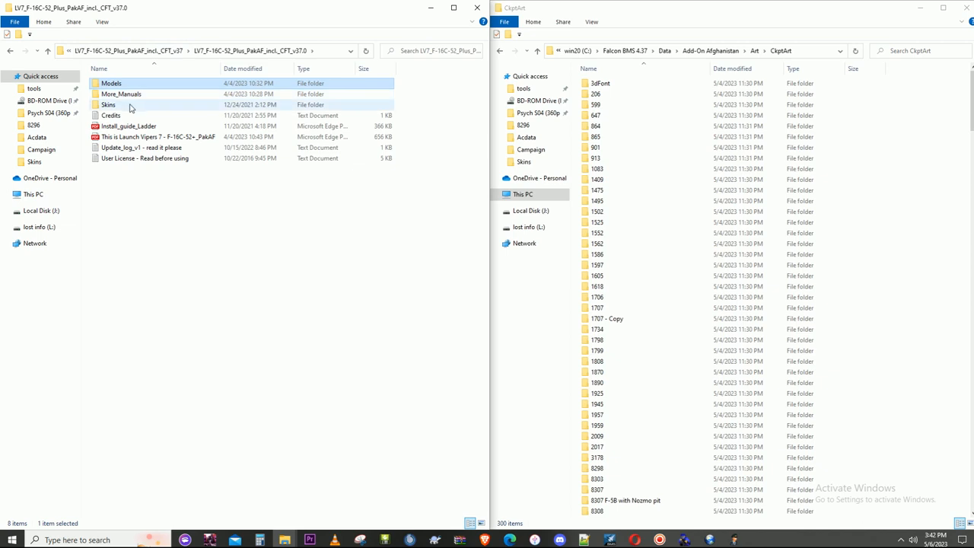
double_click(130, 85)
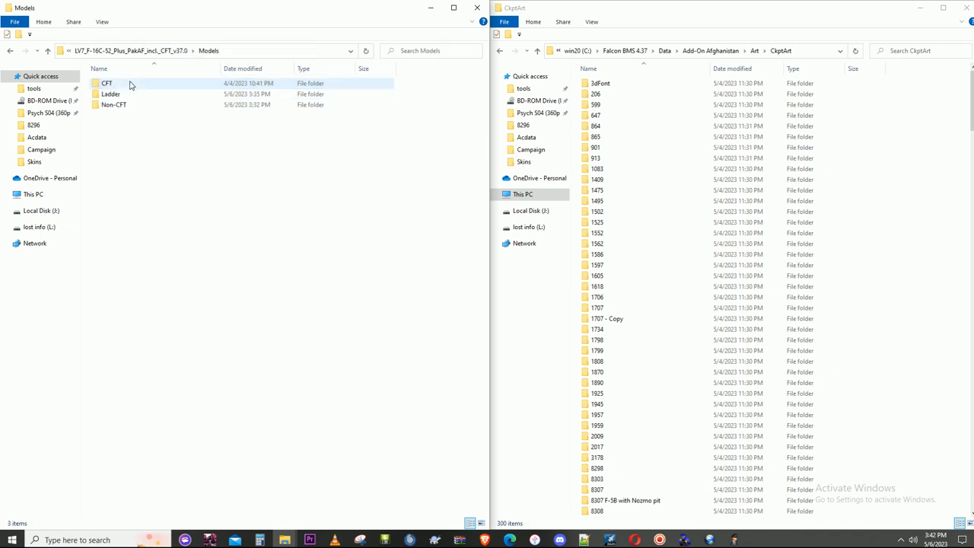
double_click(130, 93)
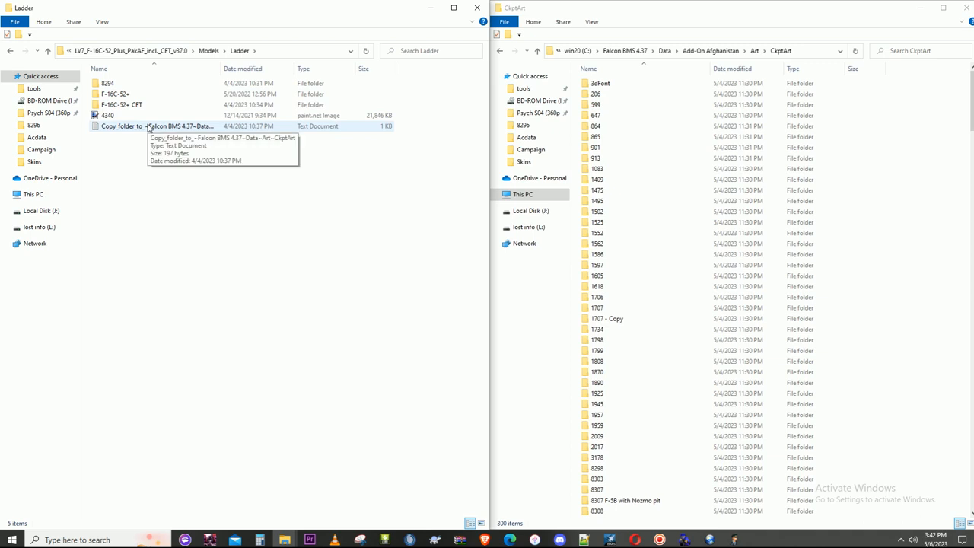
- Locate the theater's F-16C-52+ folder in CkptArt that matches the F-16C-52+ folder in Ladder
left_click(109, 97)
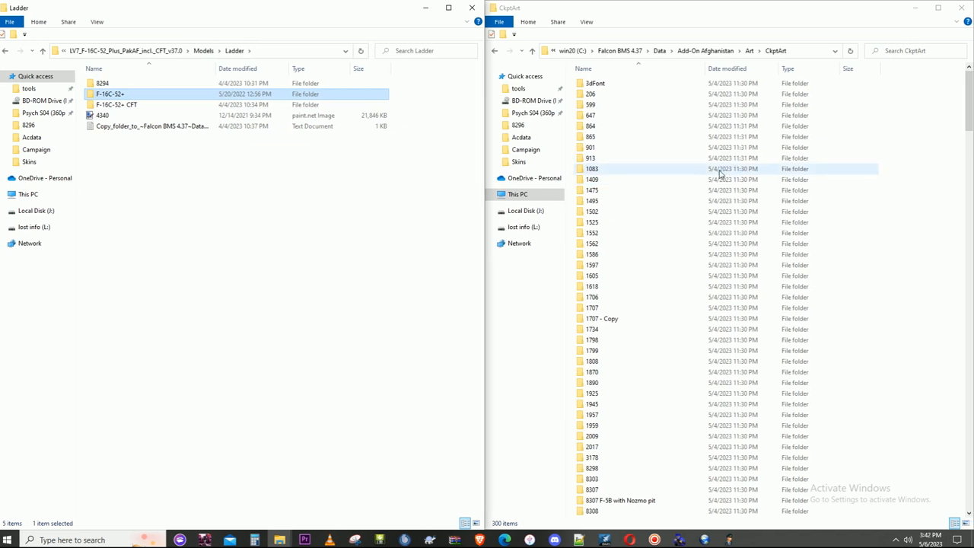
scroll(740, 222, "down", 4)
left_click_drag(968, 104, 964, 335)
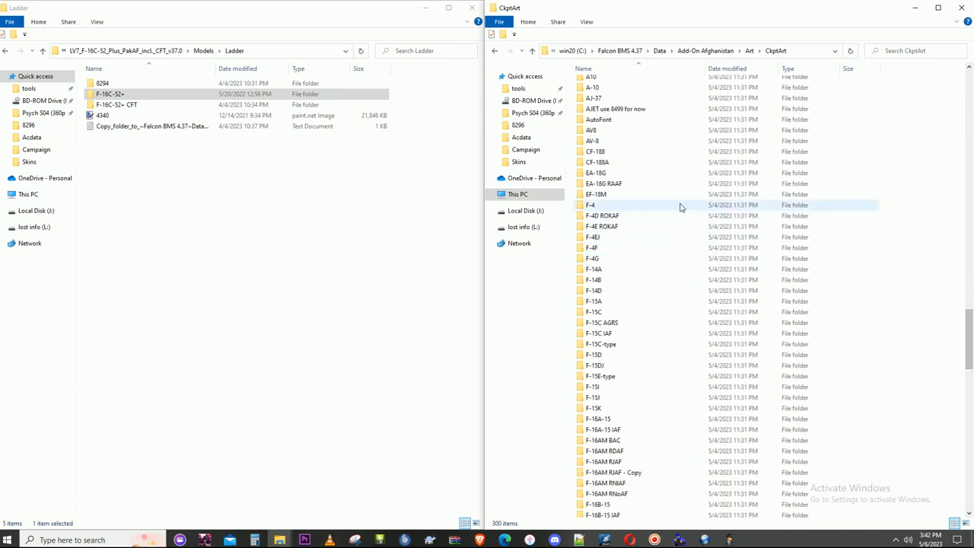
scroll(678, 229, "down", 9)
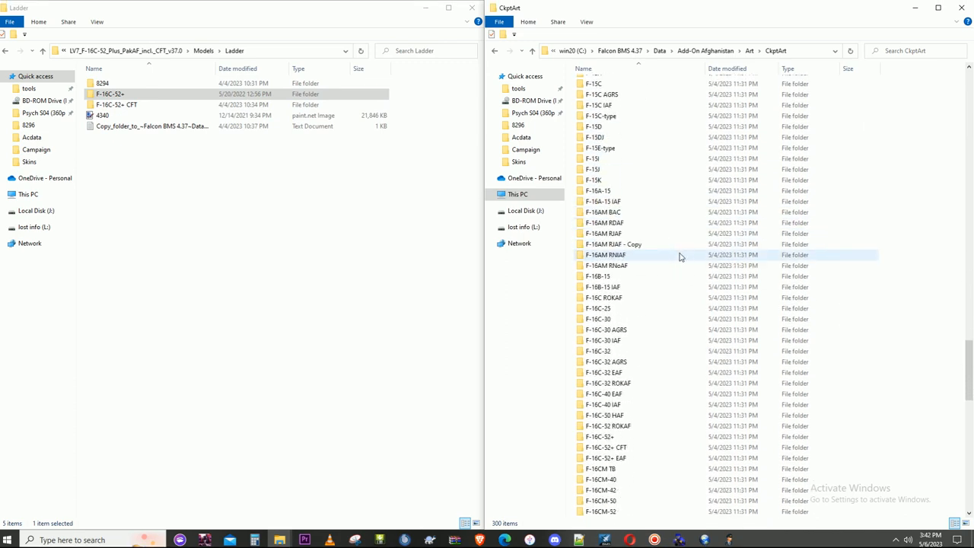
left_click(626, 372)
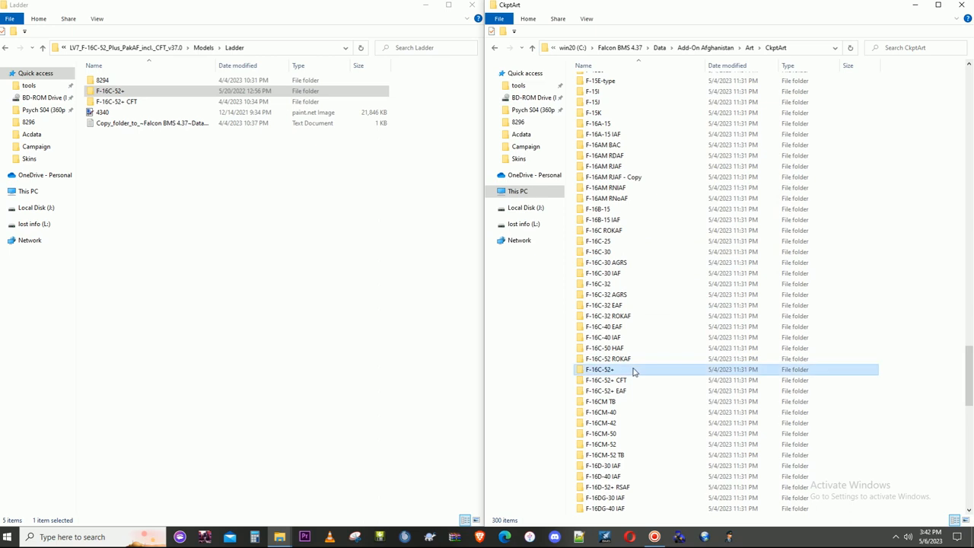
- Rename the F-16C-52+ folder in Ladder as 8296
left_click(116, 93)
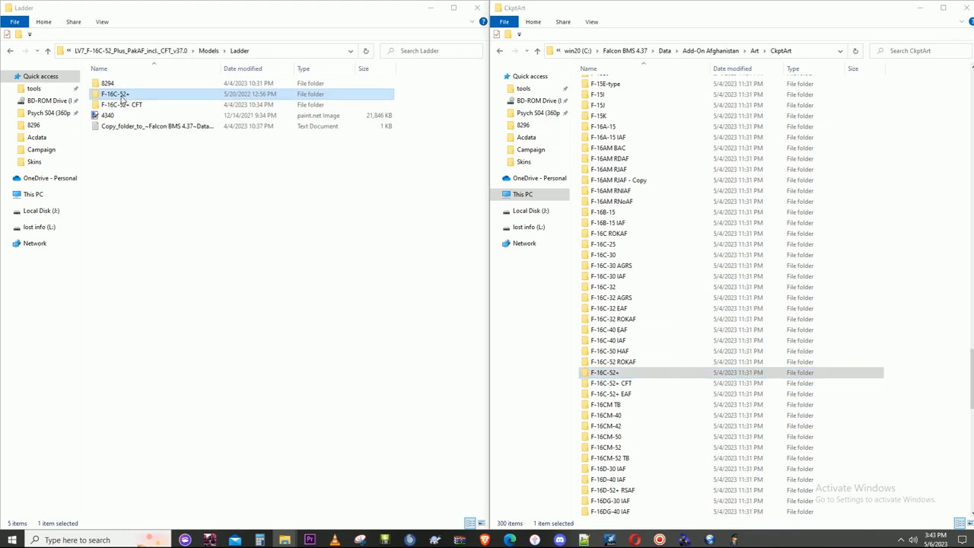
right_click(120, 95)
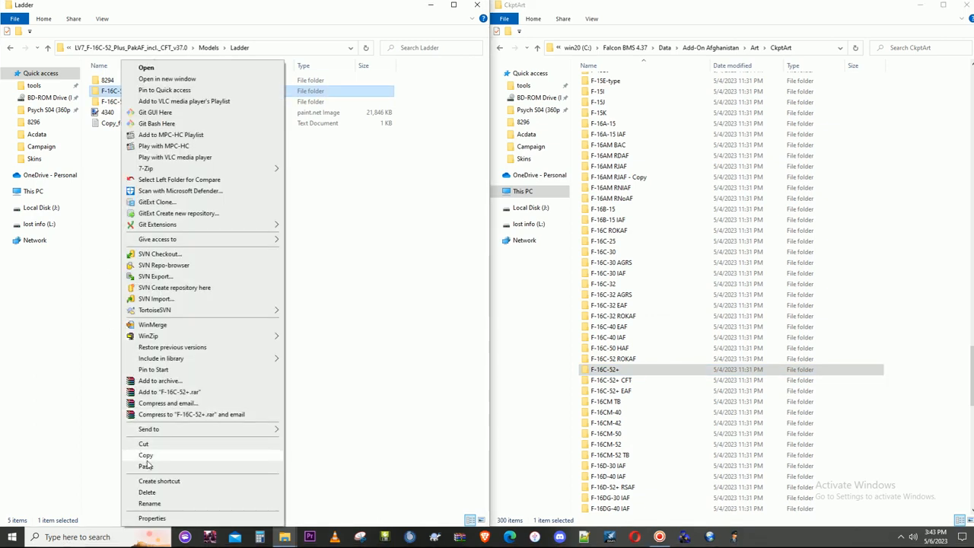
left_click(150, 504)
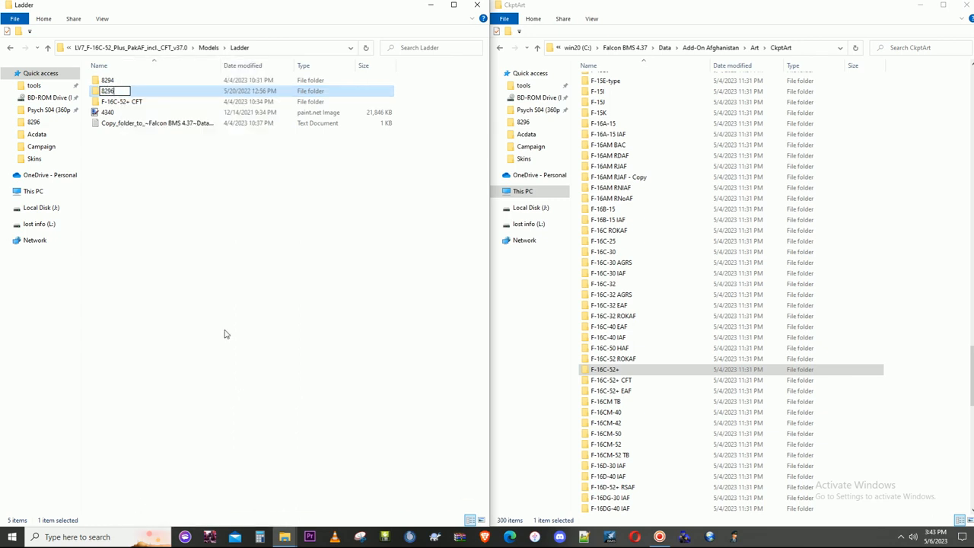
left_click(254, 253)
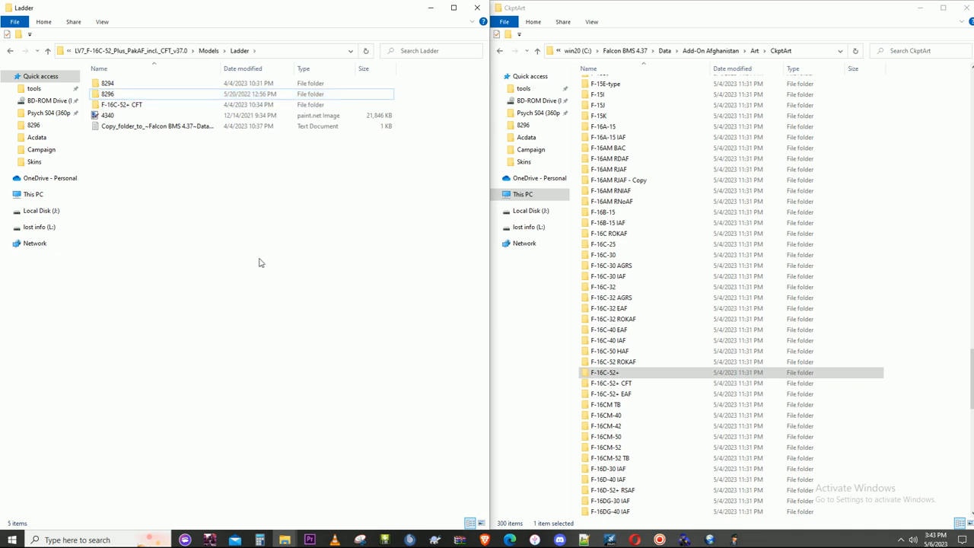
- Try to copy the 8296 folder from Ladder into CkptArt
scroll(662, 210, "up", 14)
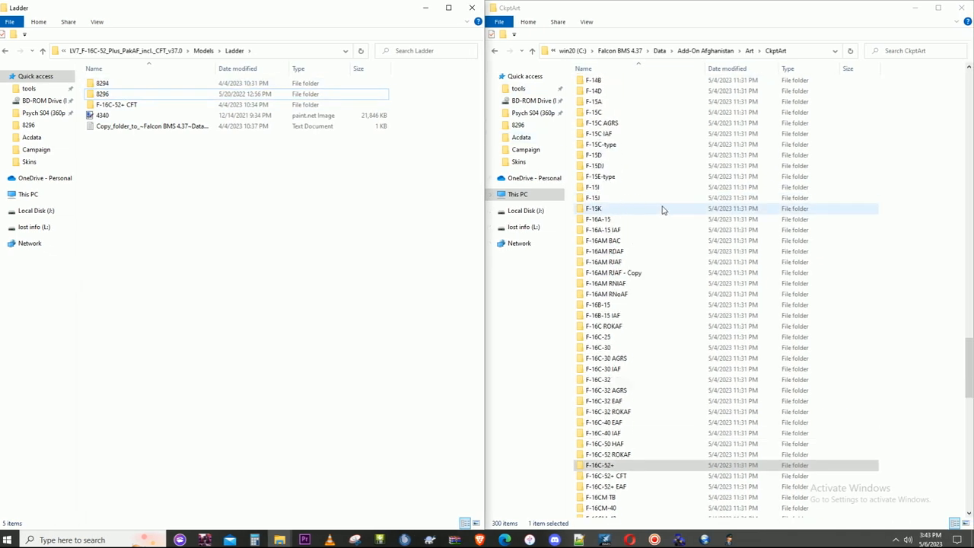
scroll(654, 202, "up", 2)
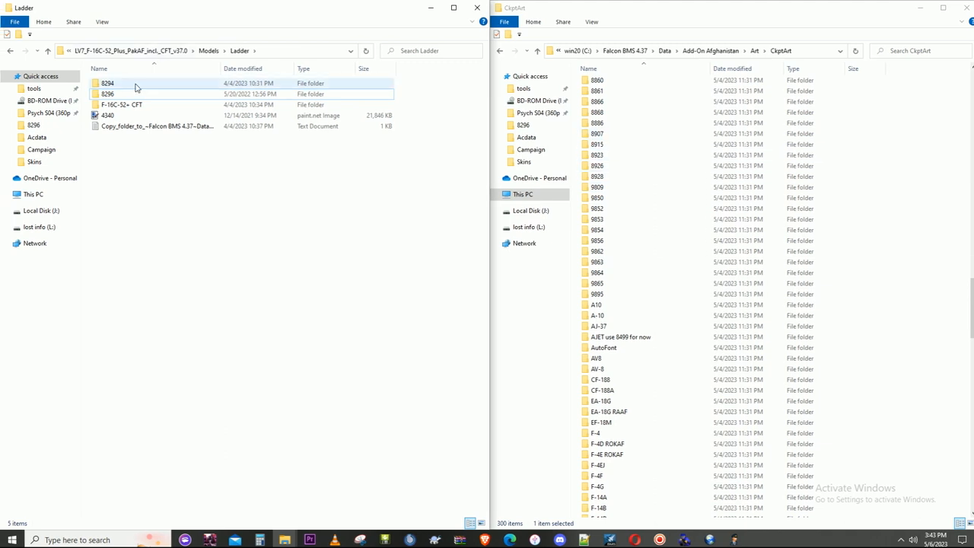
right_click(114, 93)
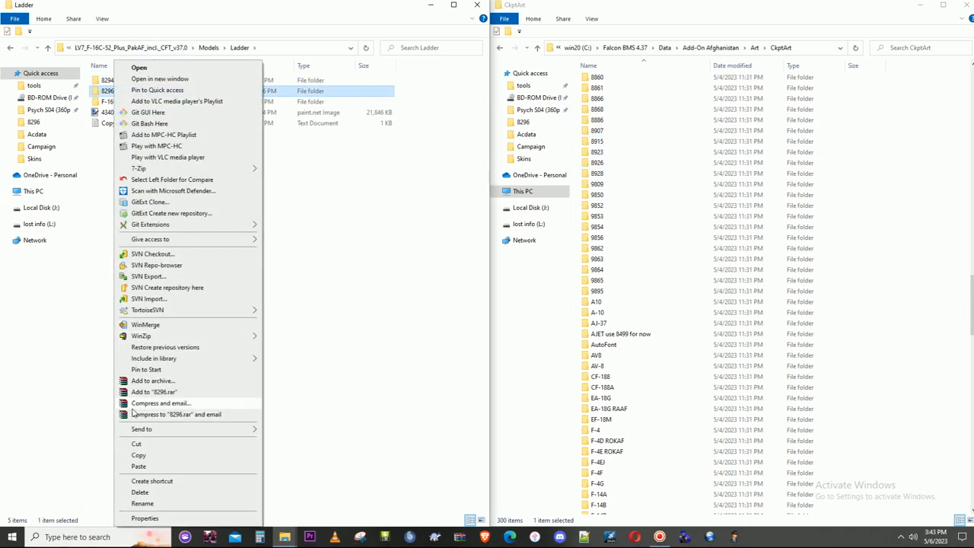
left_click(139, 455)
right_click(881, 207)
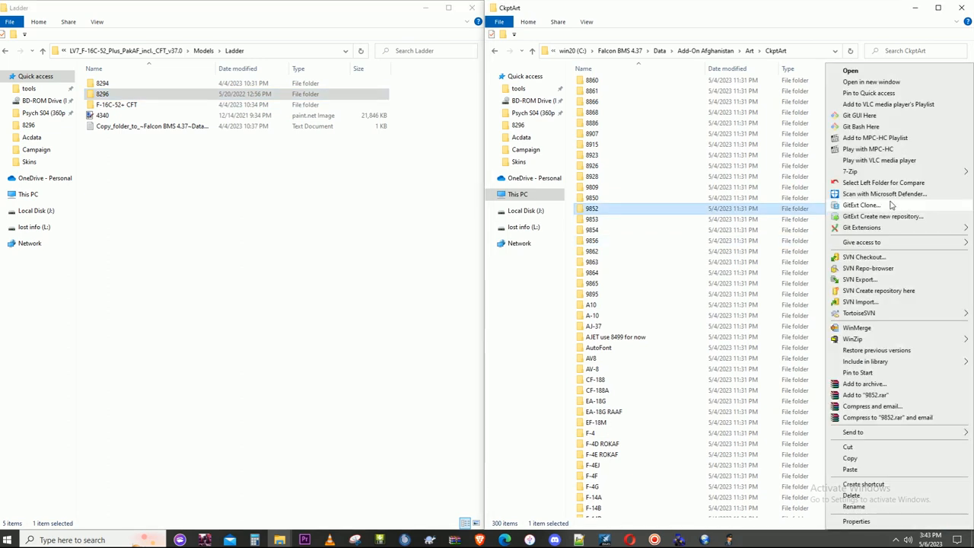
left_click(849, 466)
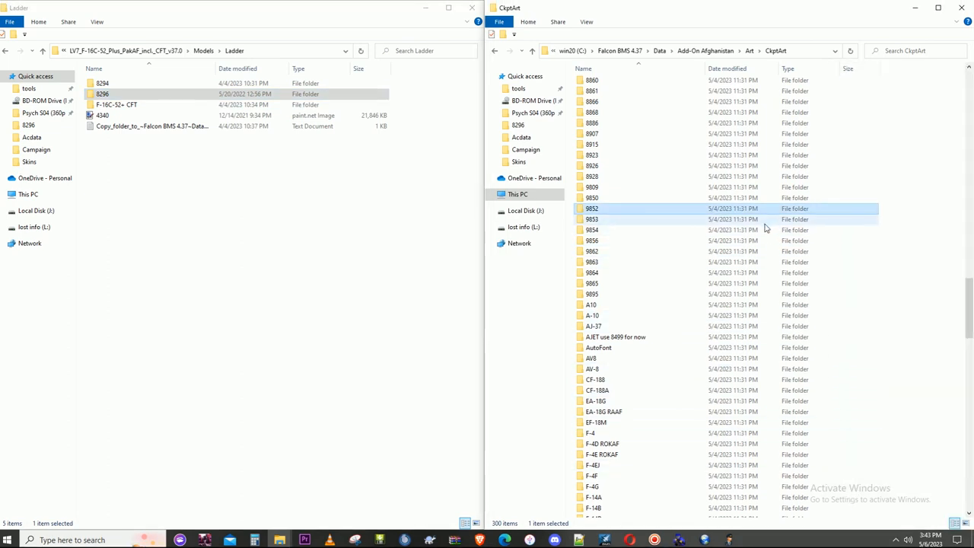
- Look through CkptArt's numbered folders around 8298 for the 8296 folder
scroll(639, 130, "up", 3)
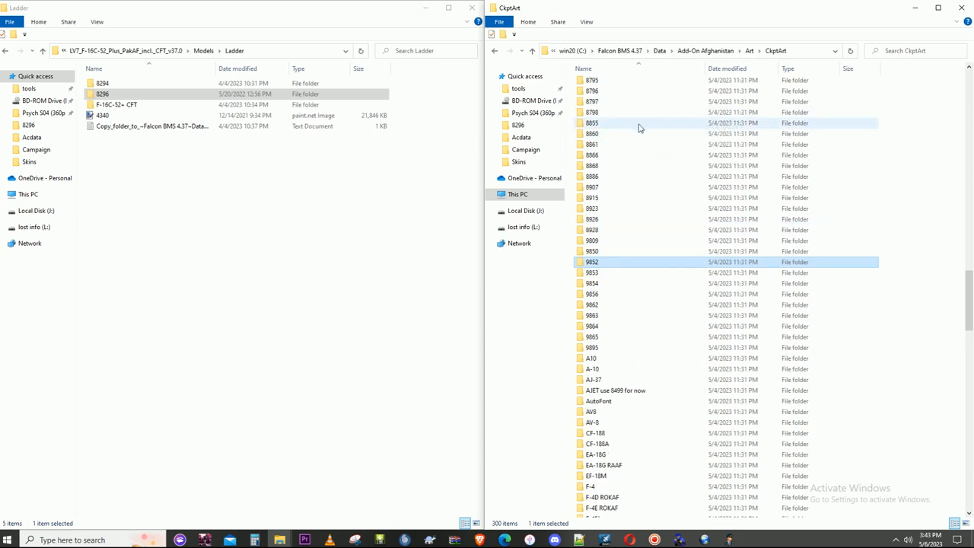
scroll(641, 137, "up", 8)
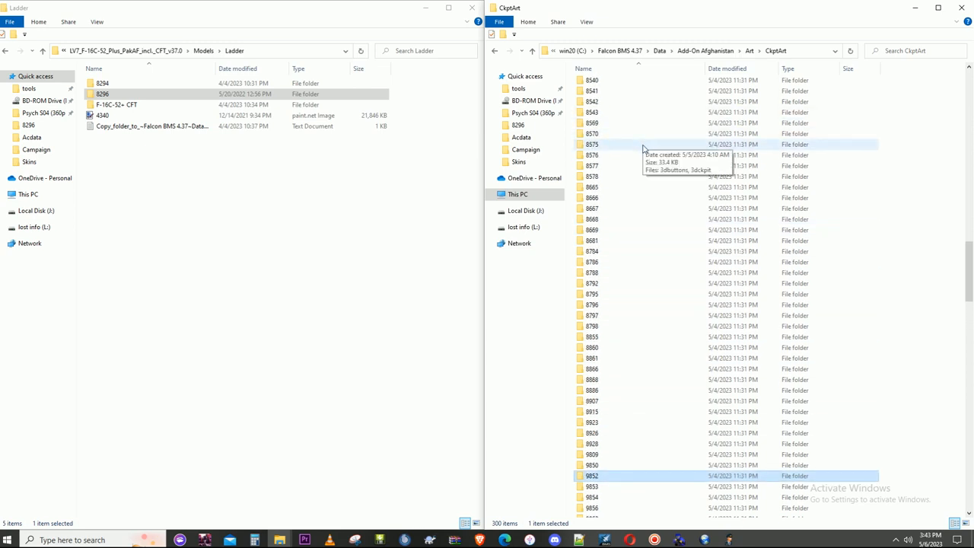
scroll(643, 160, "up", 12)
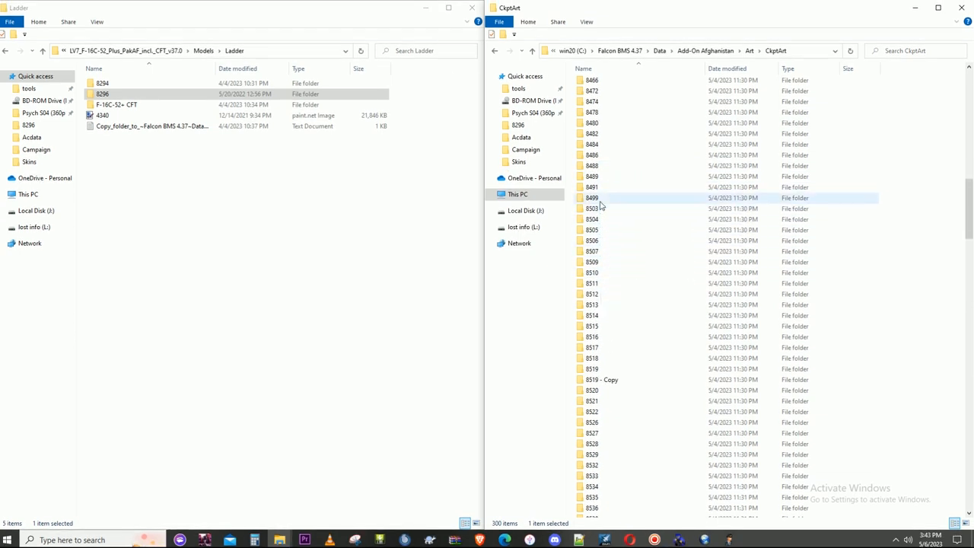
scroll(605, 164, "up", 8)
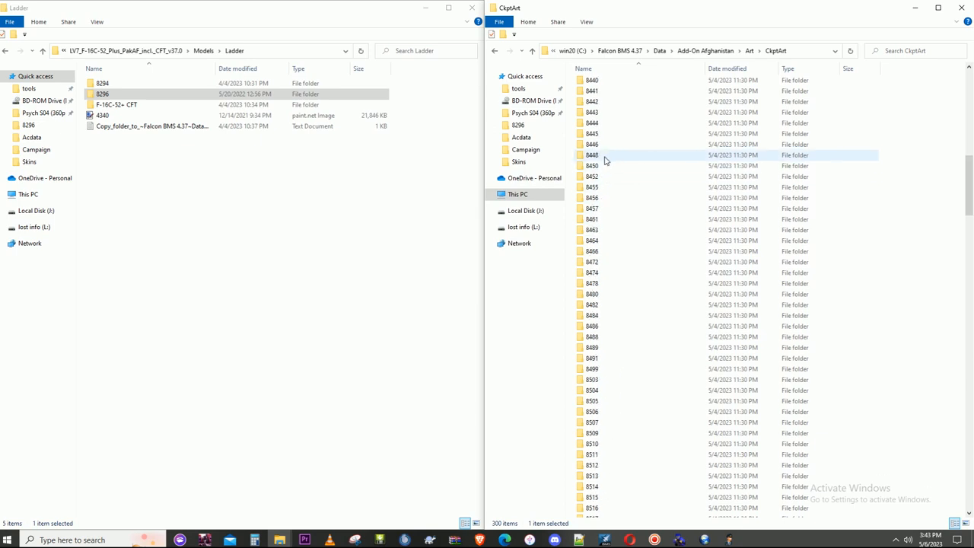
scroll(605, 163, "up", 7)
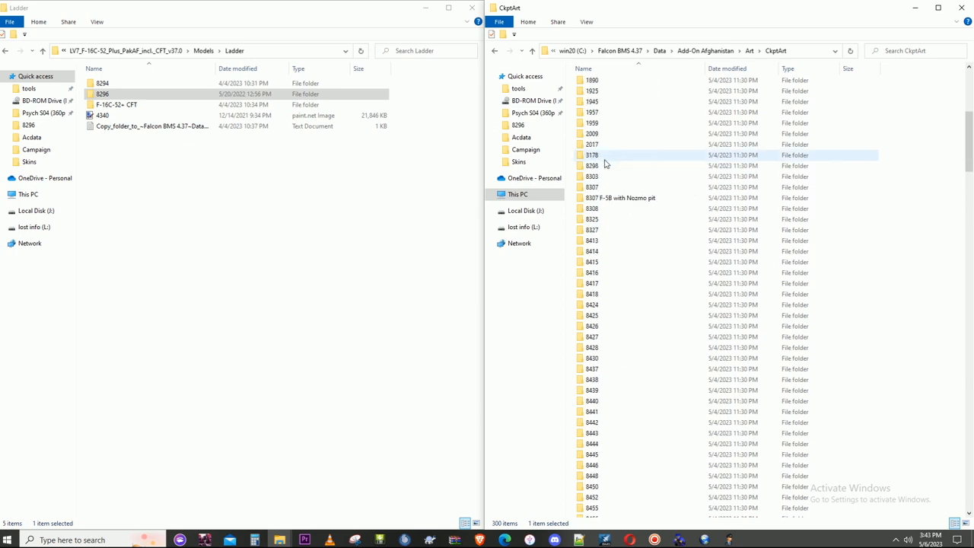
left_click(601, 165)
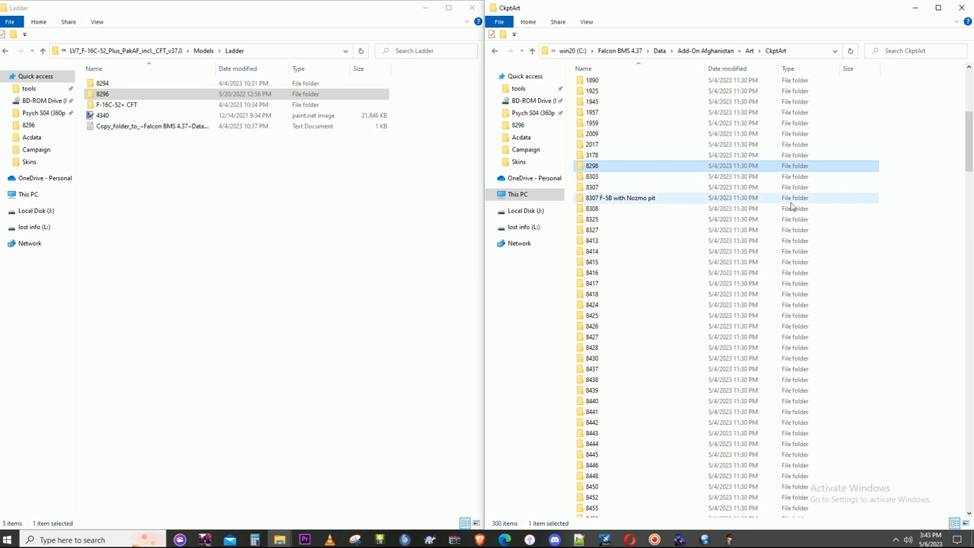
left_click(904, 140)
right_click(904, 140)
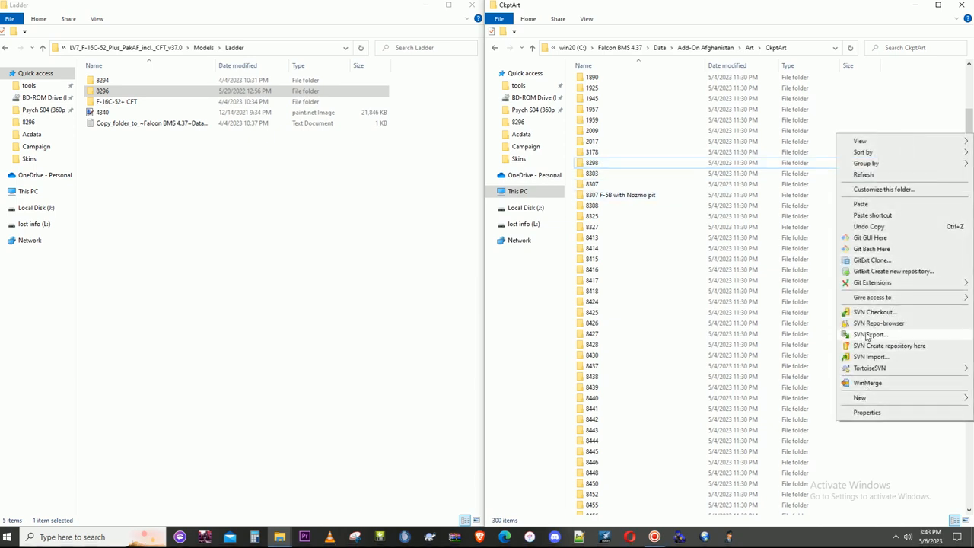
left_click(400, 219)
- Copy the Ladder folder's 8296 folder directly into CkptArt
left_click(113, 94)
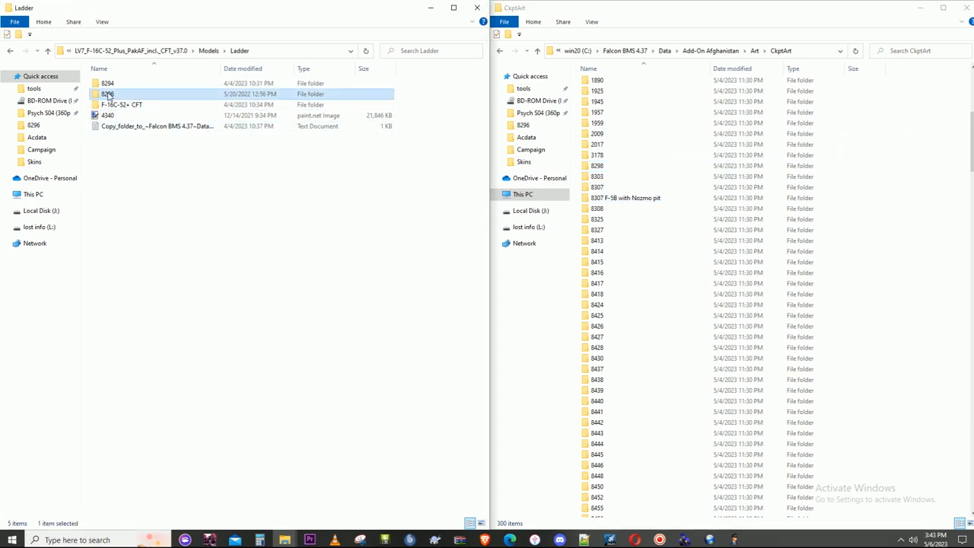
right_click(108, 96)
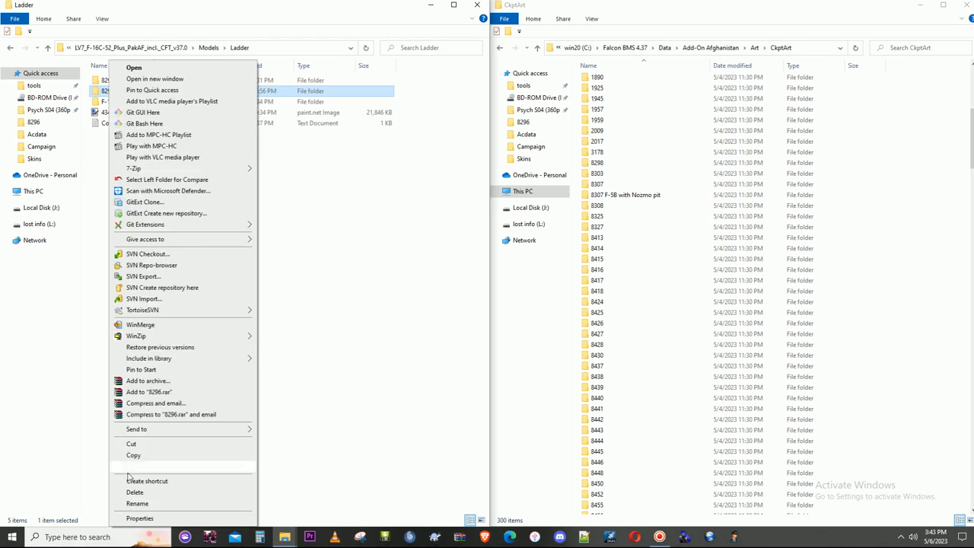
left_click(131, 461)
left_click(741, 210)
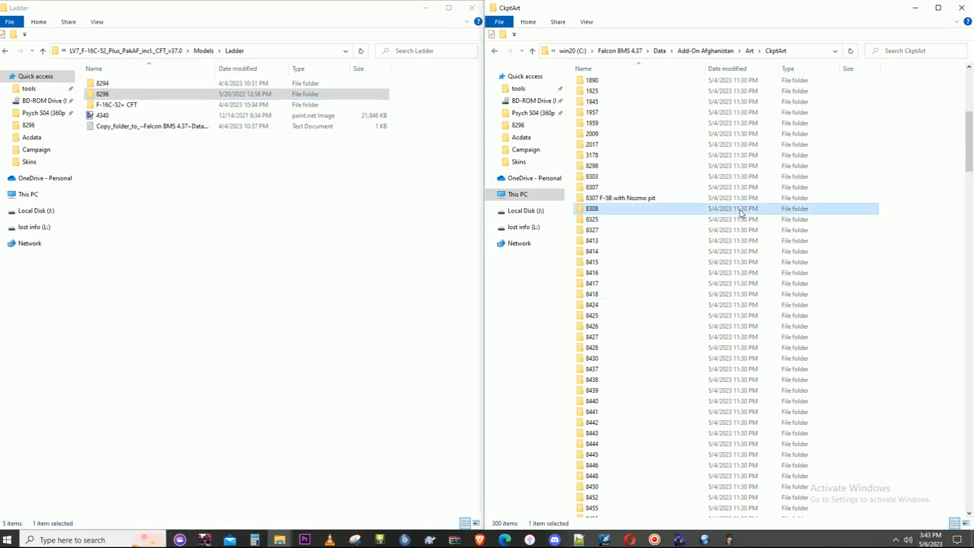
key("ctrl+v")
- Find the 8296 folder in CkptArt and open it to check its cockpit data files
scroll(760, 259, "up", 7)
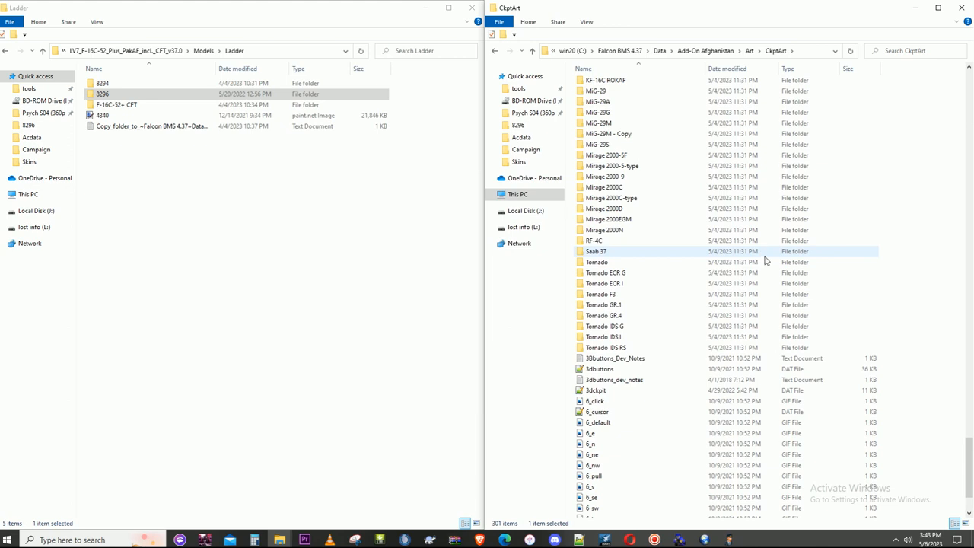
left_click_drag(969, 444, 972, 142)
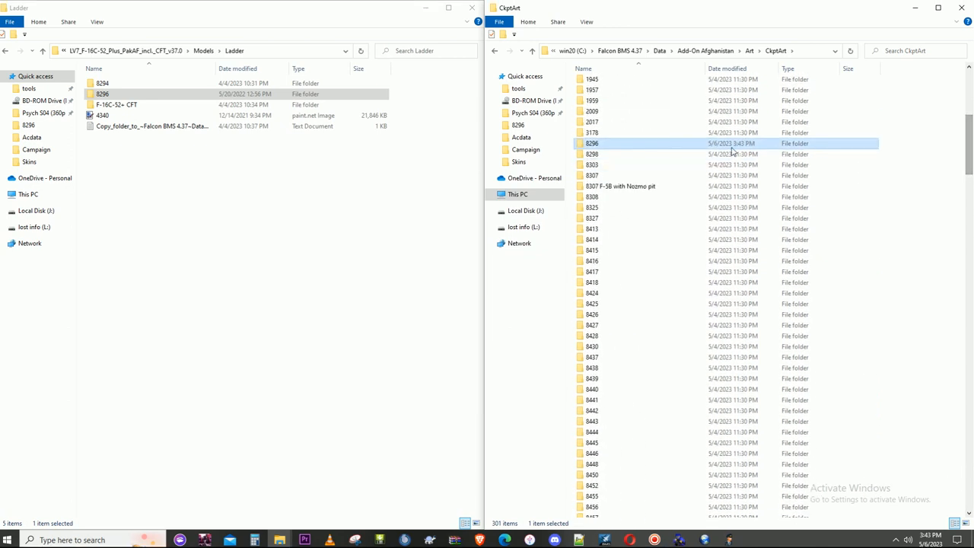
double_click(625, 148)
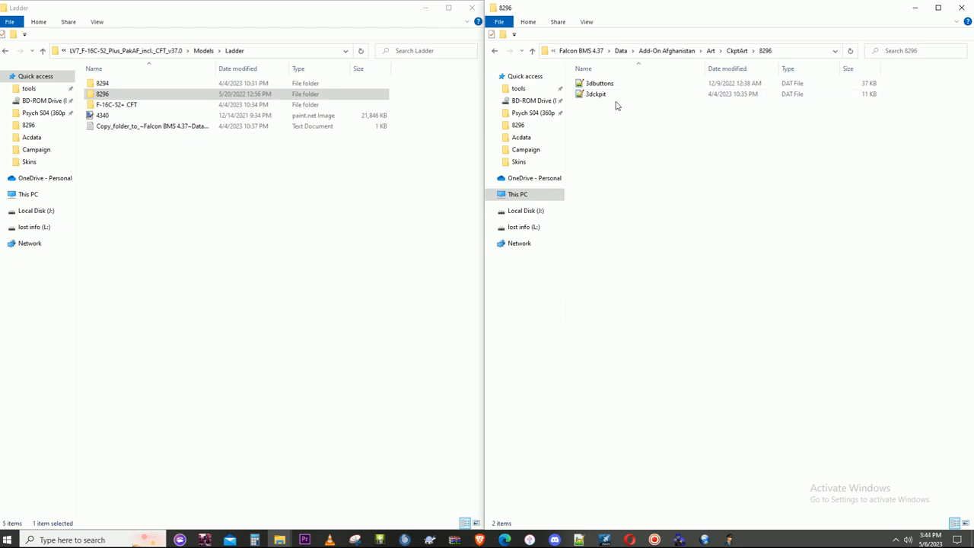
left_click(769, 54)
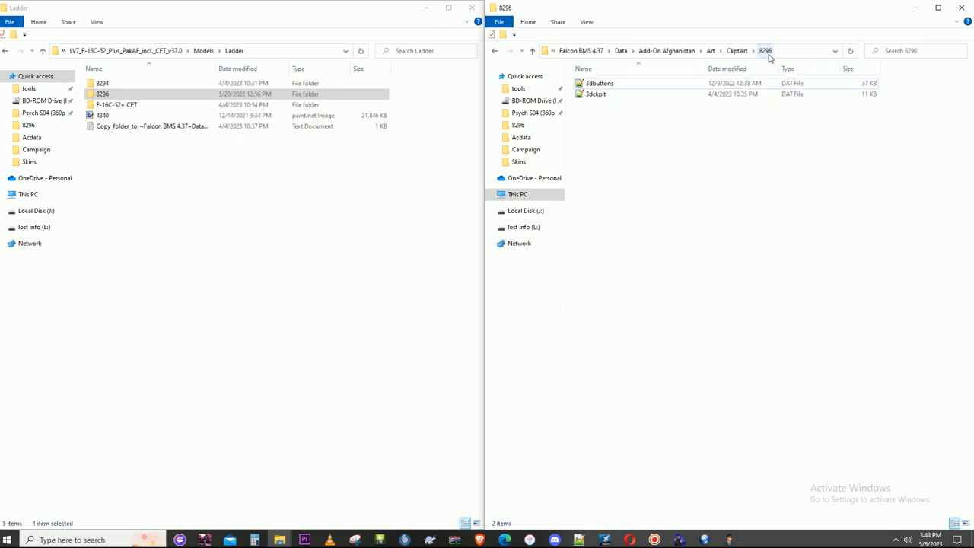
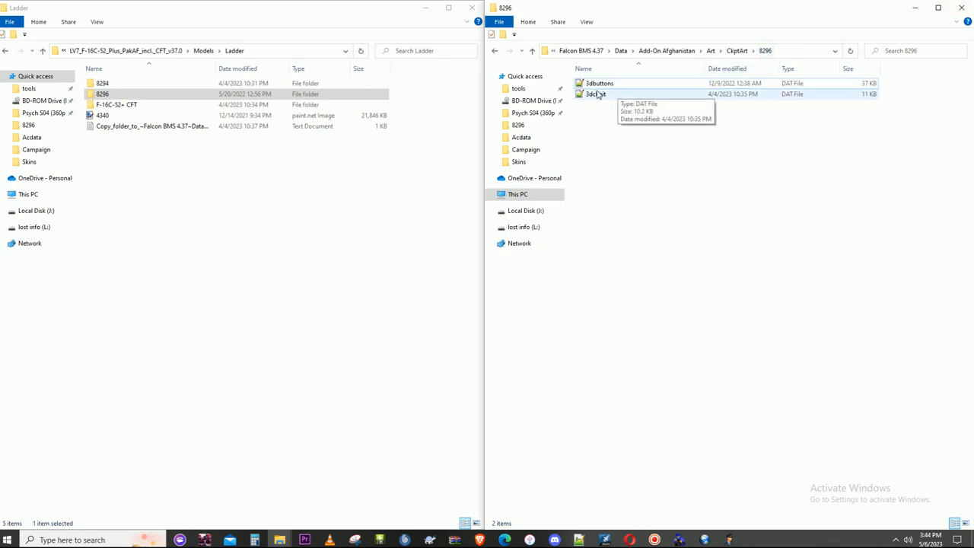
- Open 3dckpit.dat from the 8296 cockpit folder and examine its list of LOD models
double_click(597, 95)
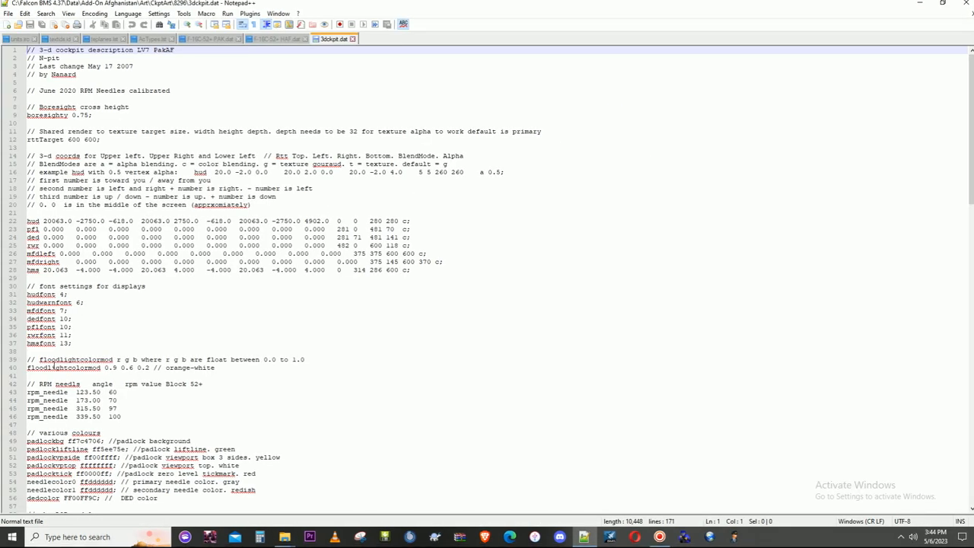
scroll(149, 321, "down", 9)
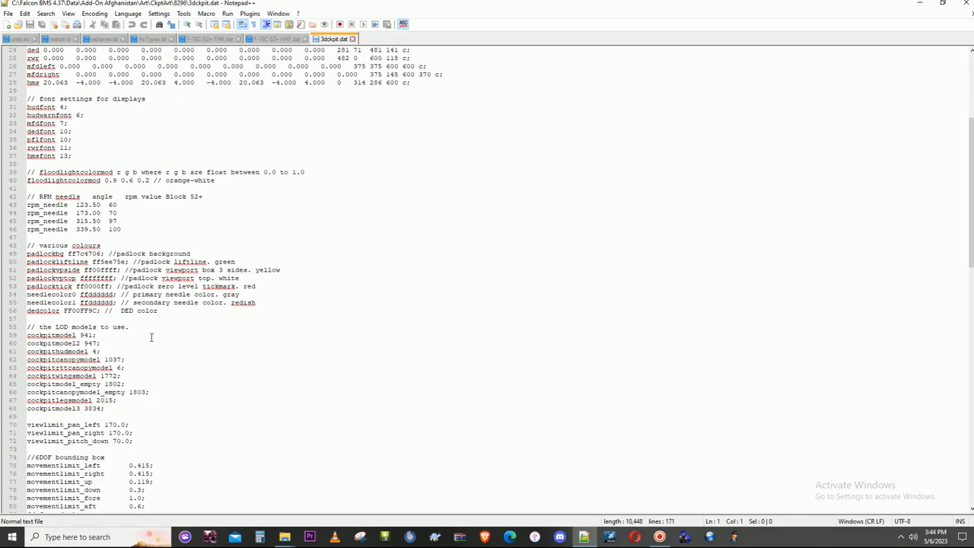
left_click(93, 384)
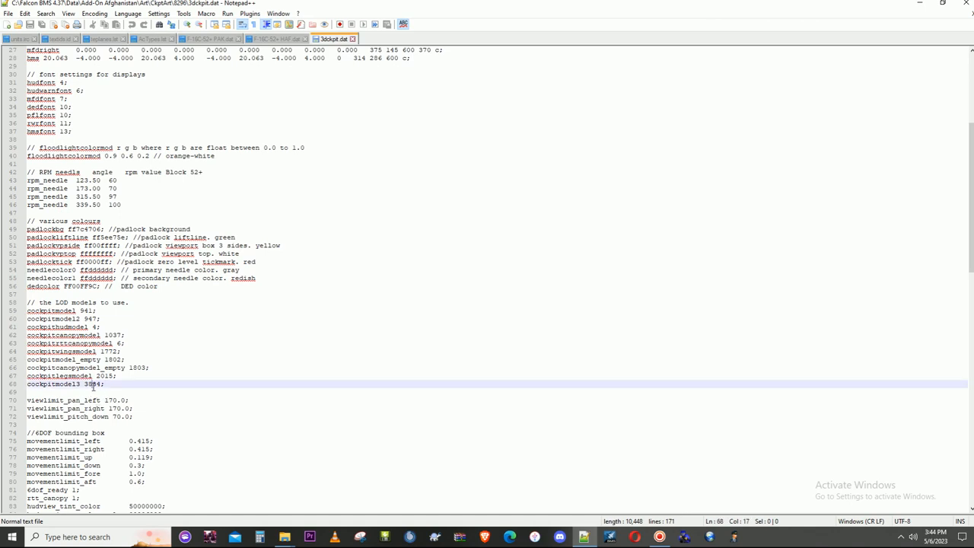
left_click(99, 376)
left_click(97, 367)
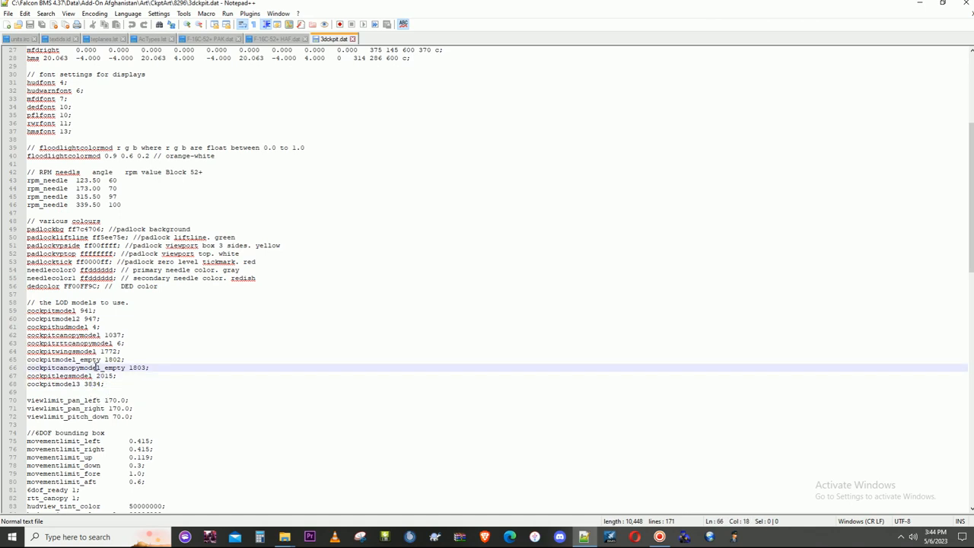
left_click(95, 359)
left_click(99, 351)
left_click(102, 344)
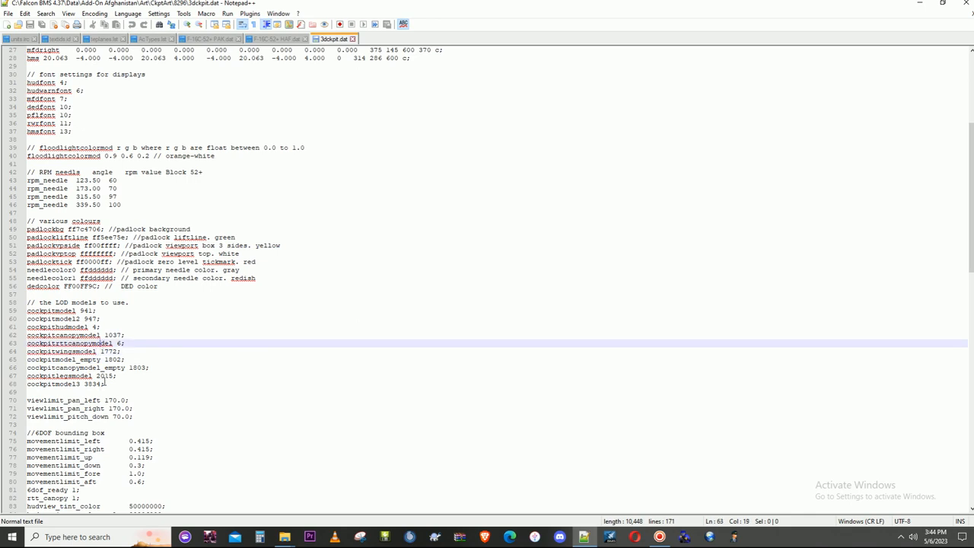
- Search 3dckpit.dat for all occurrences of "wing" and go to the cockpitwingsmodel line
key("ctrl+f")
type("wing")
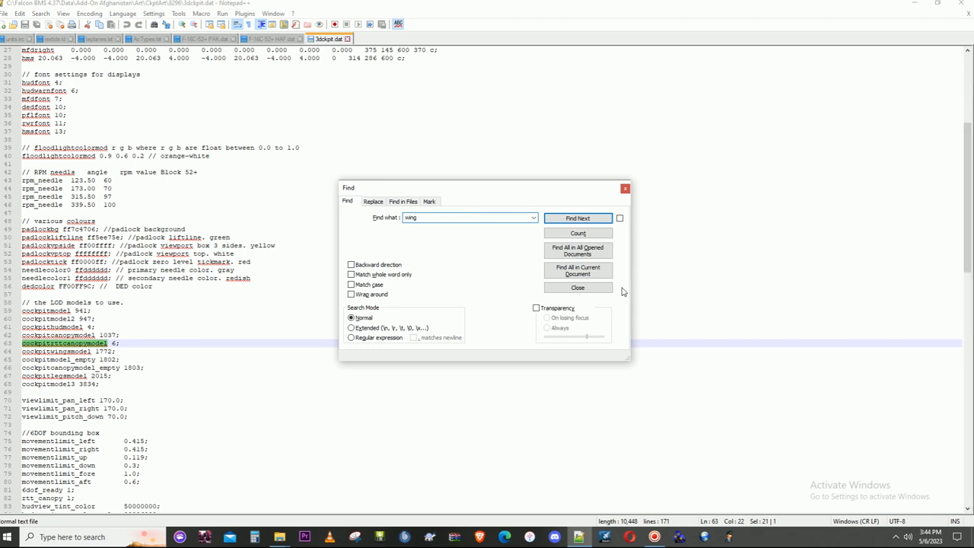
left_click(583, 270)
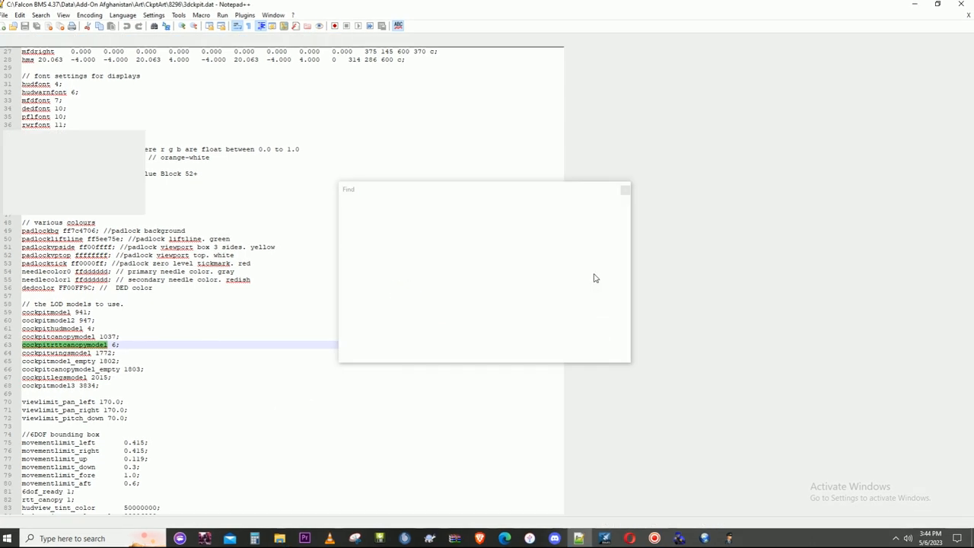
double_click(667, 66)
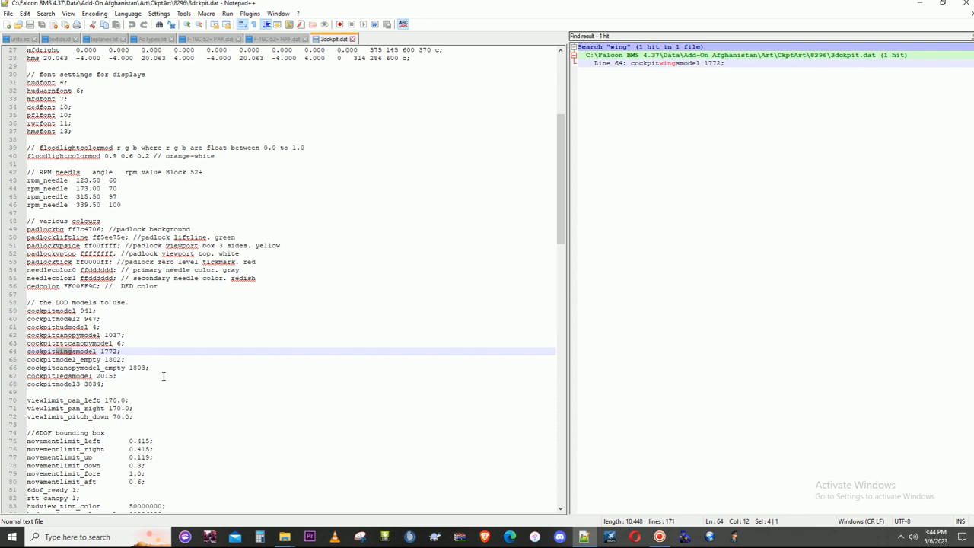
- Place the text editor beside the file window, close the search results, and open the package's Non-CFT models folder
left_click_drag(426, 5, 973, 224)
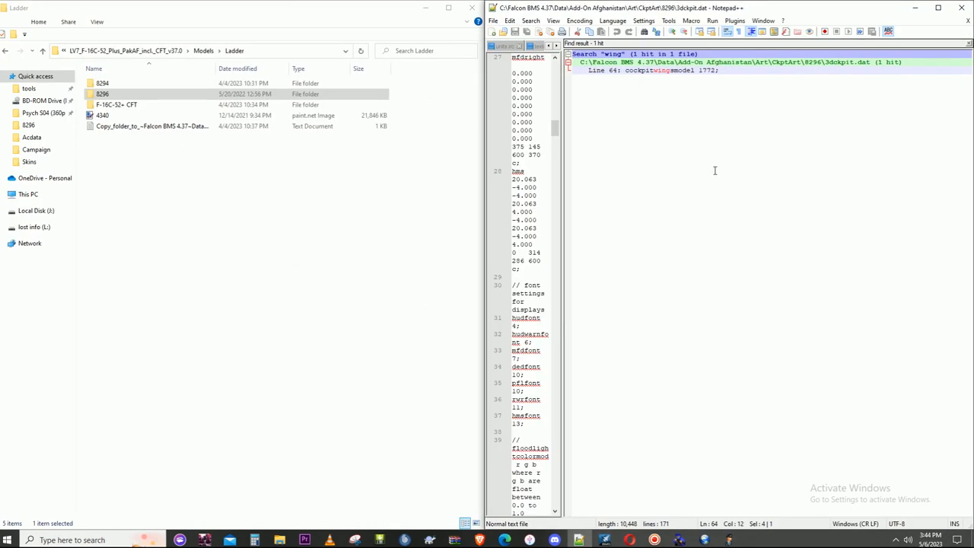
left_click(969, 43)
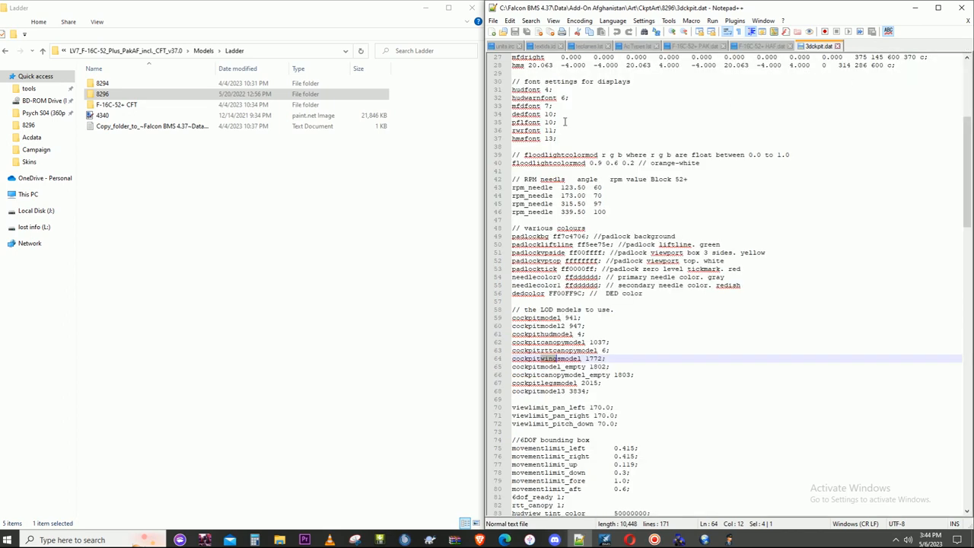
left_click(208, 50)
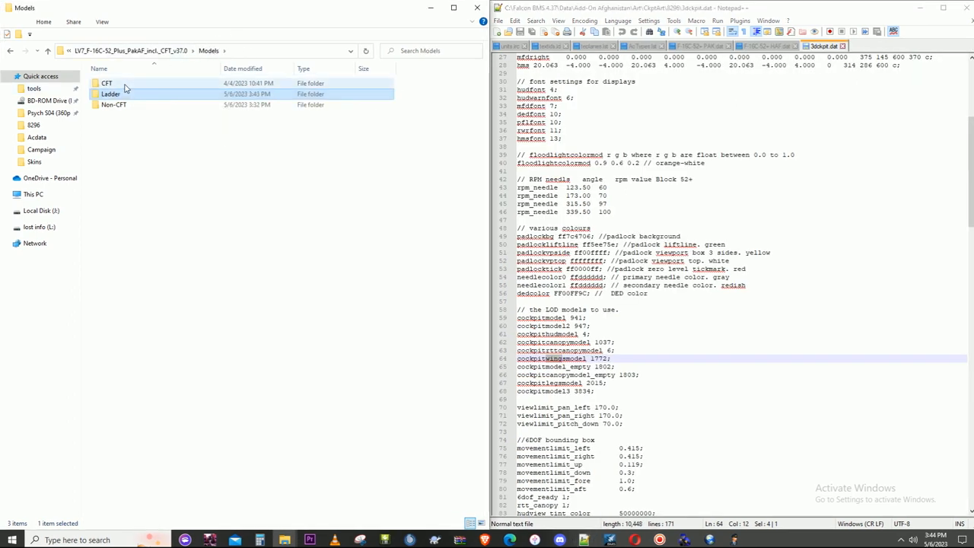
left_click(130, 83)
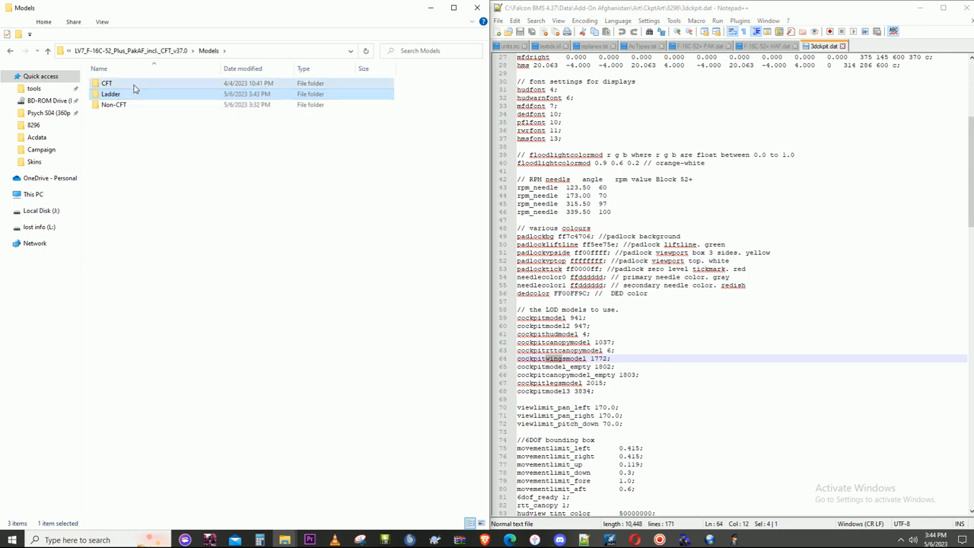
double_click(130, 103)
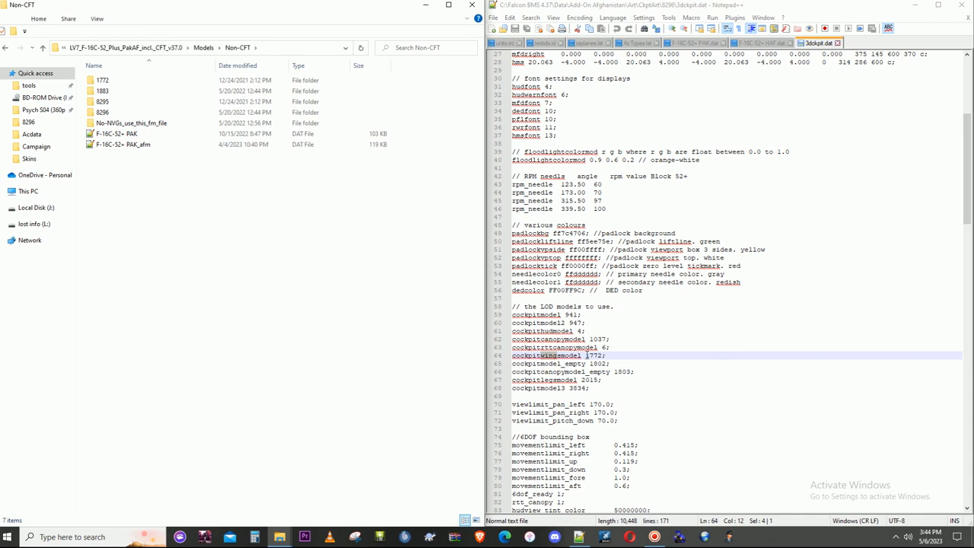
- Set the cockpitwingsmodel value in 3dckpit.dat to 8295
double_click(592, 355)
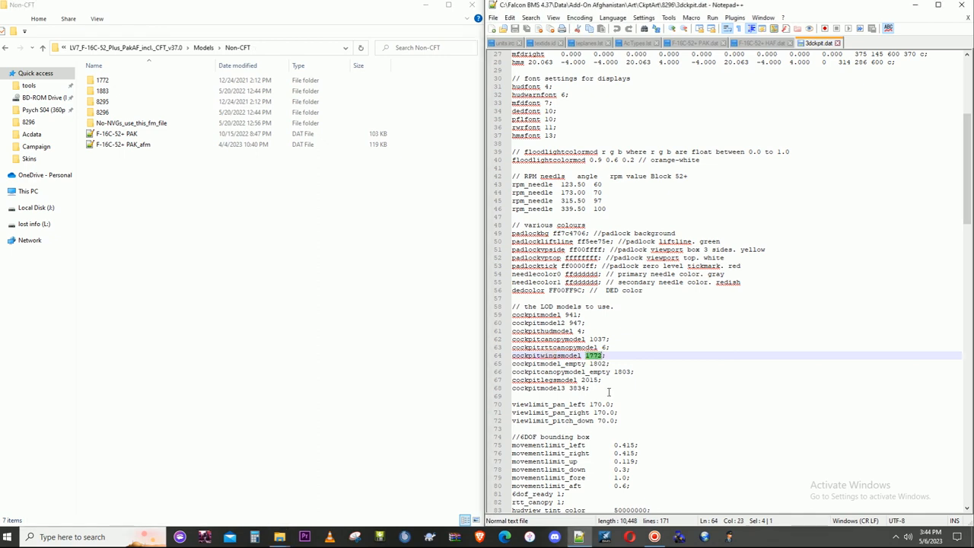
type("8295")
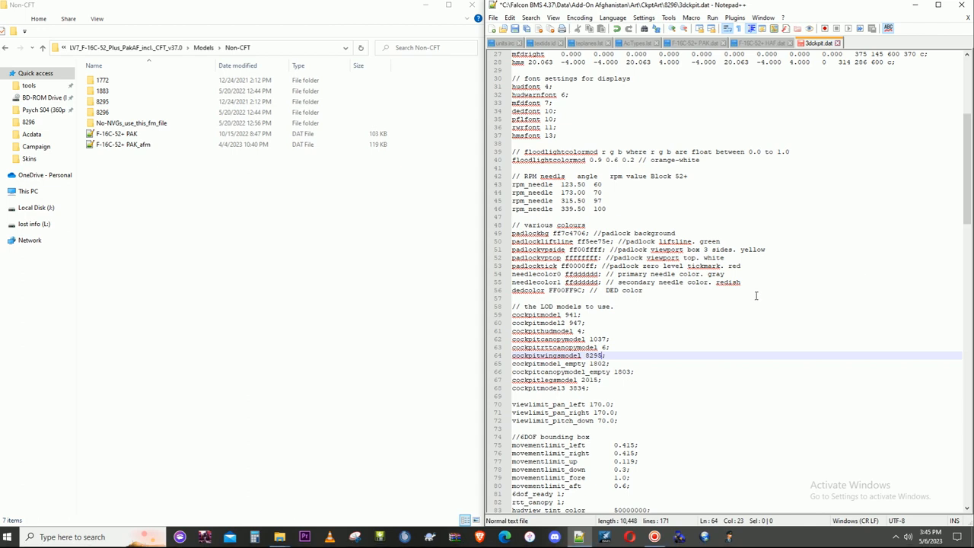
- Check each LOD model line from cockpitmodel to cockpitmodel3 for other model numbers that need changing
left_click(553, 314)
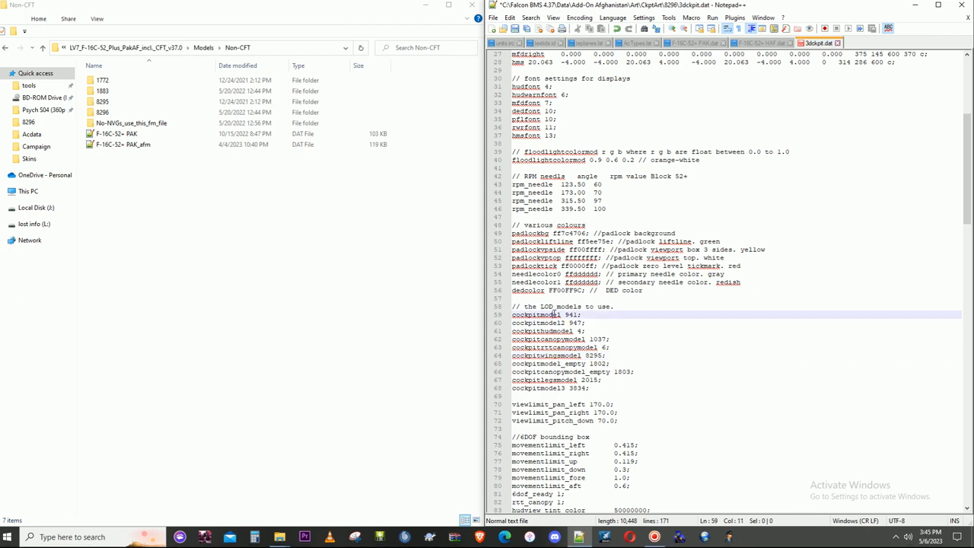
left_click(553, 325)
left_click(554, 331)
left_click(554, 338)
left_click(561, 347)
left_click(562, 355)
left_click(561, 363)
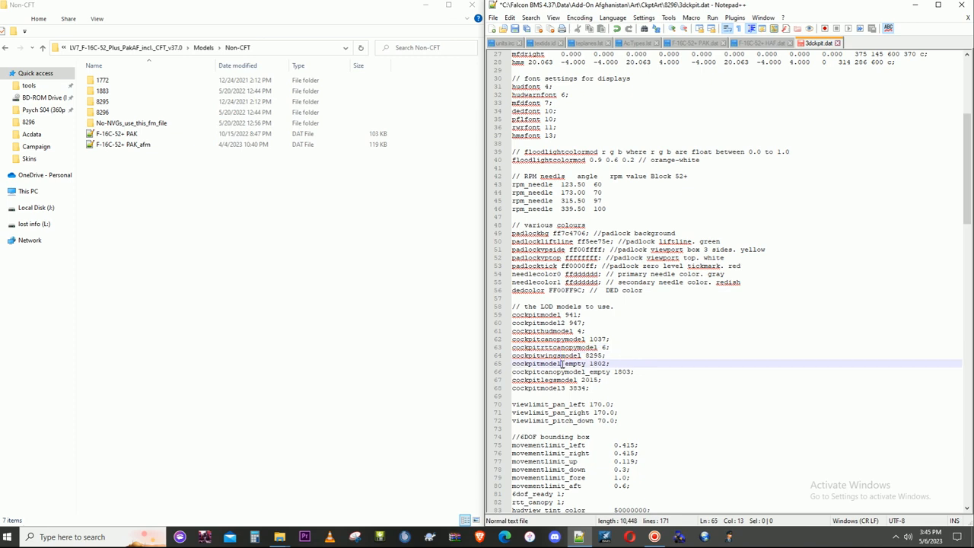
left_click(563, 371)
left_click(563, 380)
left_click(562, 388)
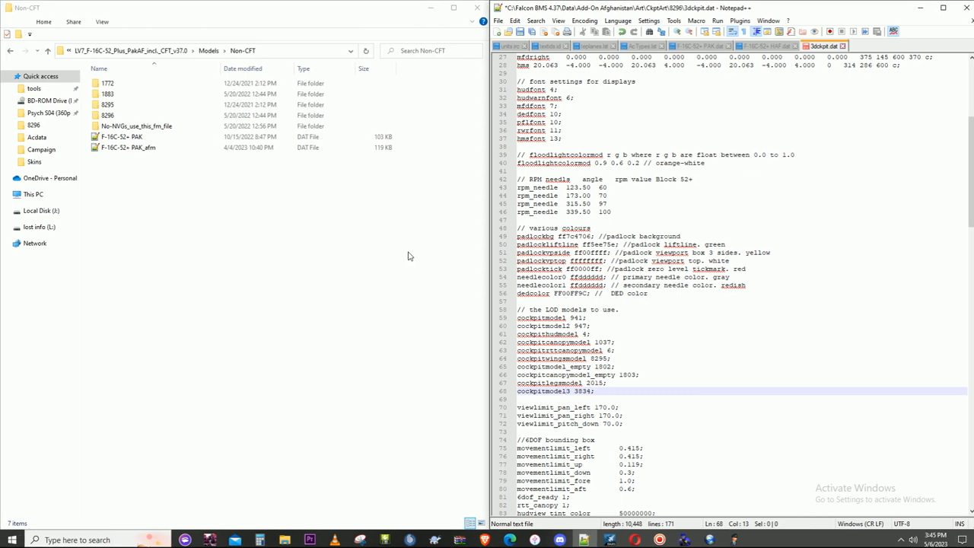
- Review the package's Ladder folder, then go back up to the jf17 folder holding the original archives
left_click(208, 51)
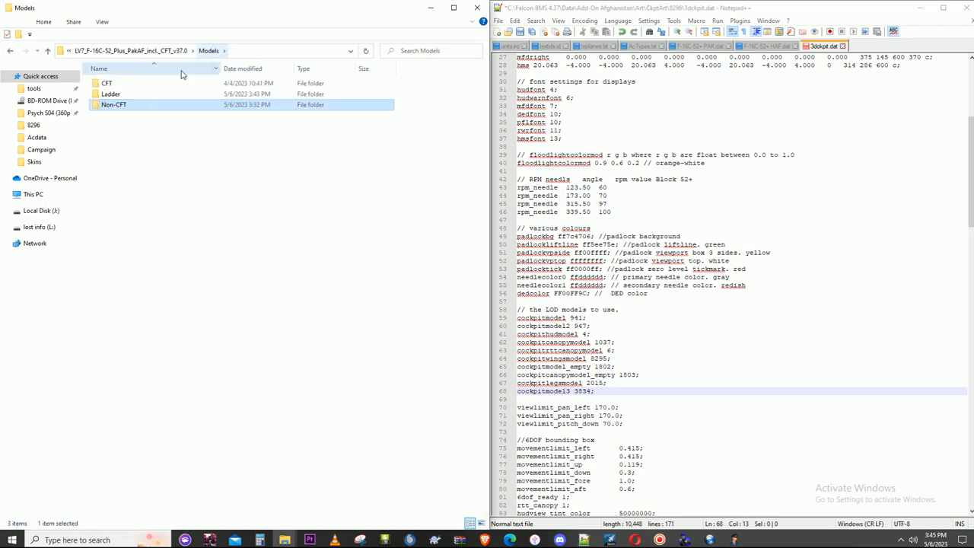
double_click(129, 93)
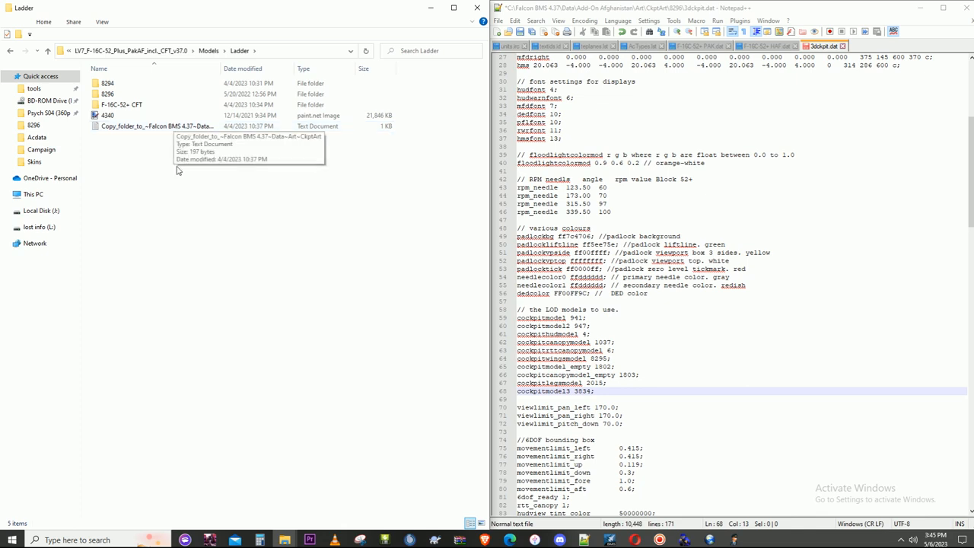
left_click(120, 55)
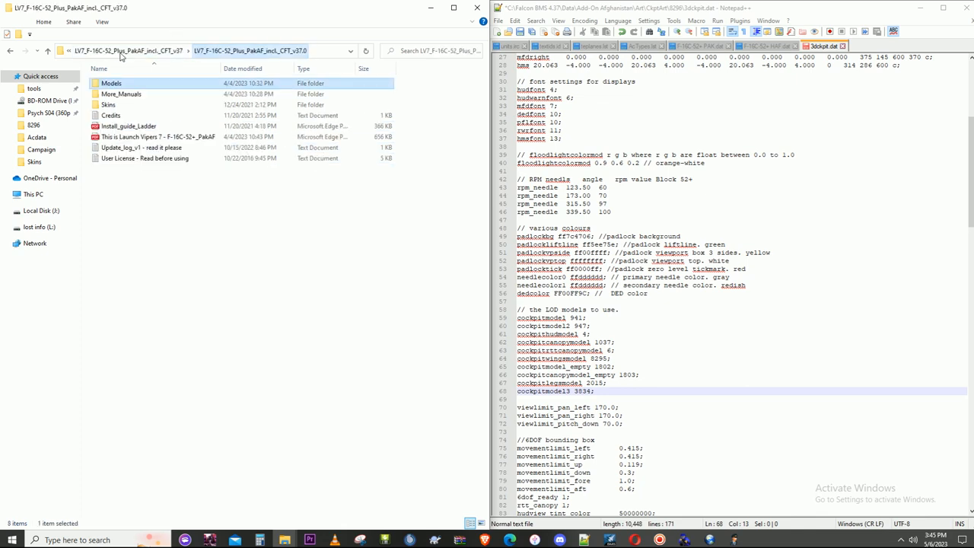
left_click(151, 59)
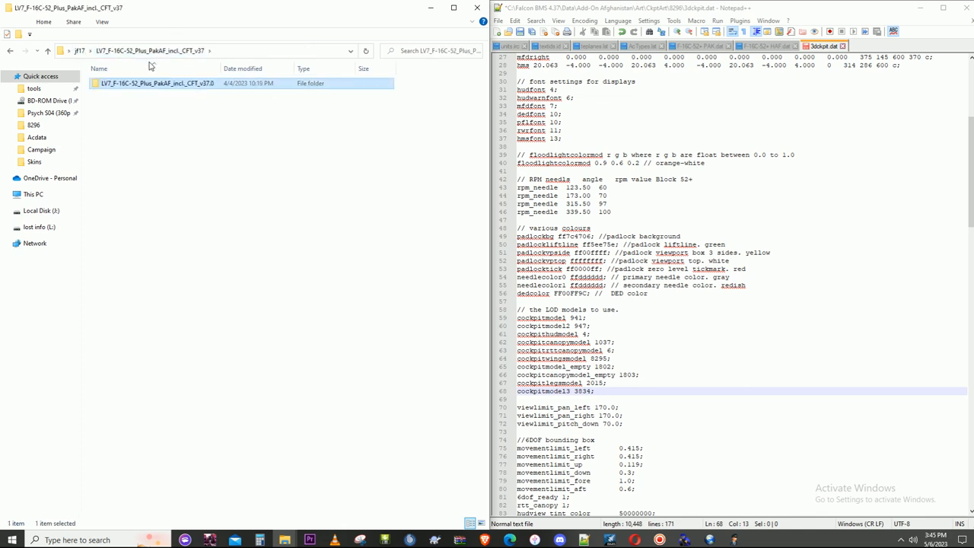
left_click(88, 51)
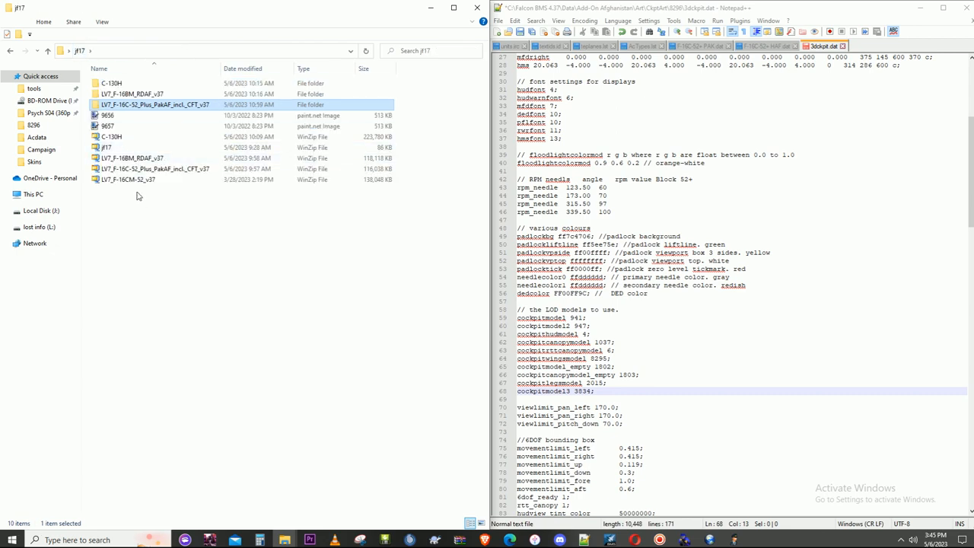
- Rename the LV7_F-16C-52_Plus_PakAF_incl._CFT_v37 archive to oops
right_click(136, 171)
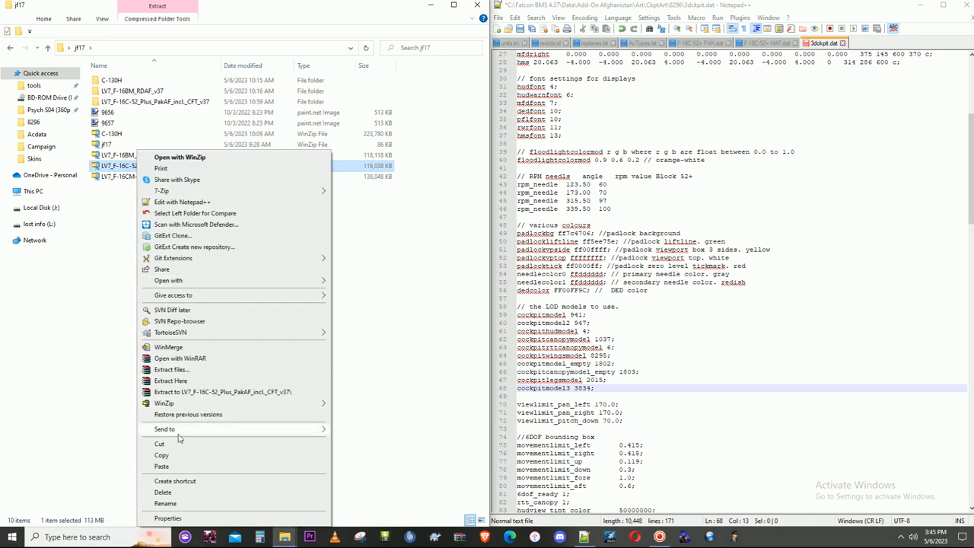
left_click(166, 506)
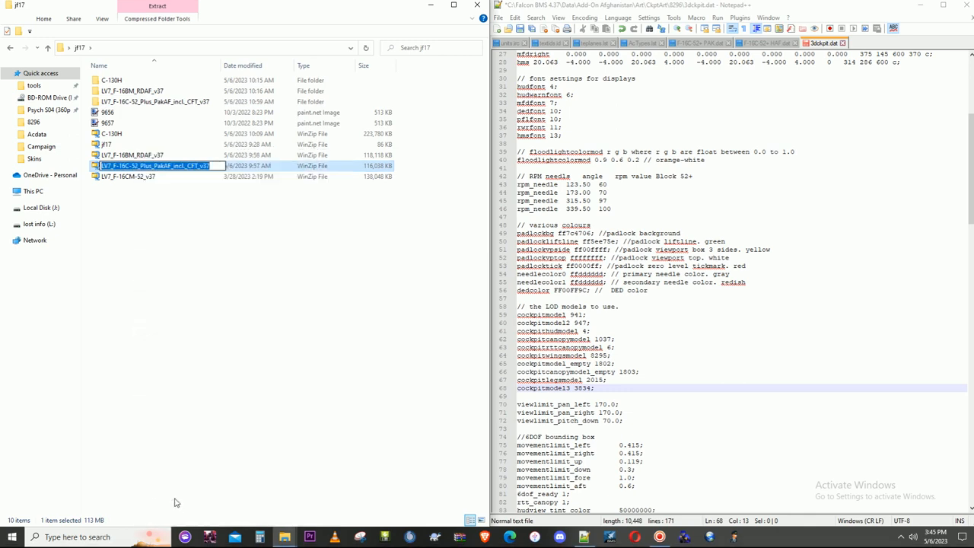
type("oops")
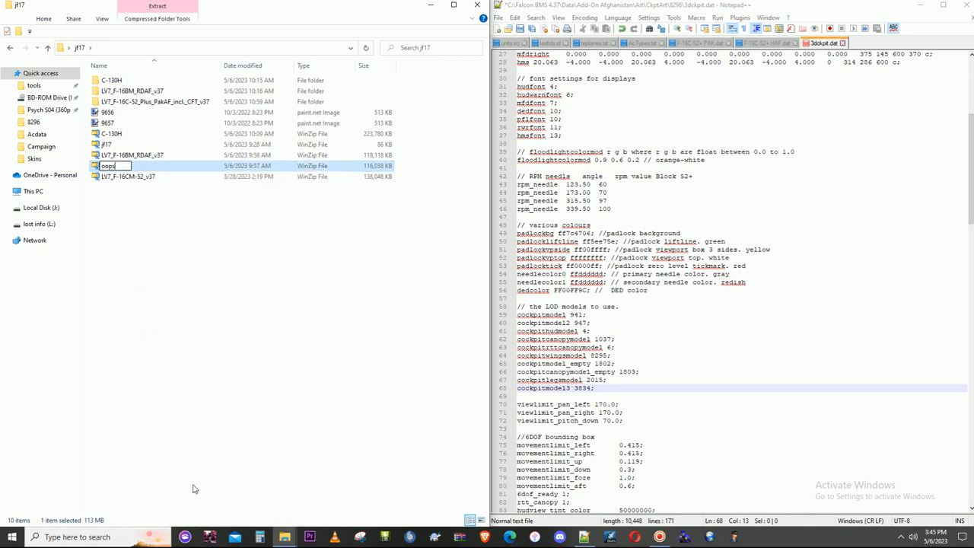
key("Return")
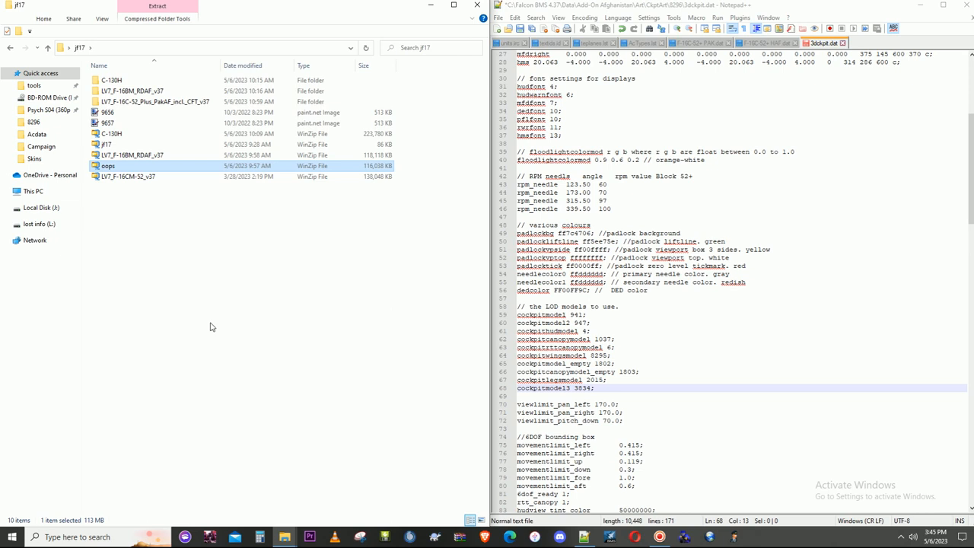
left_click(211, 326)
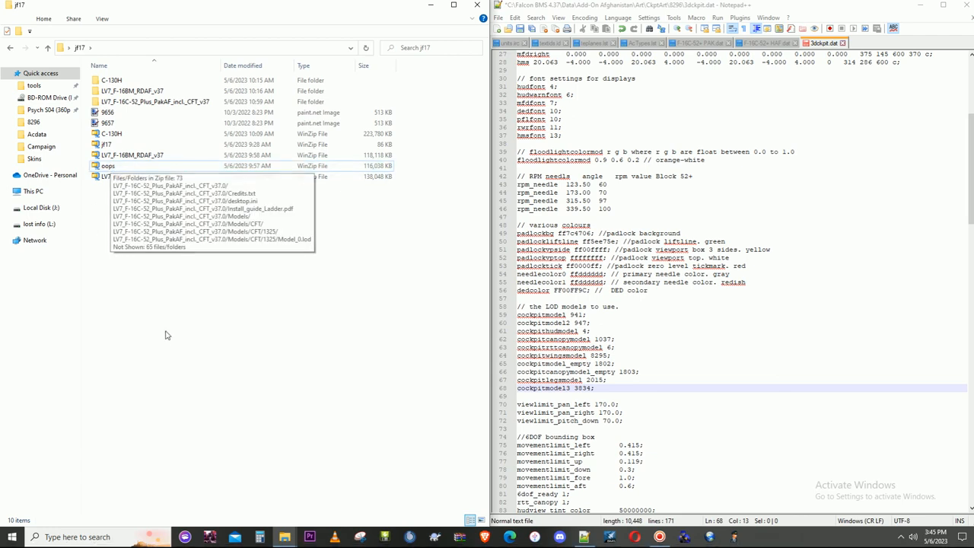
- Extract the oops archive into its own folder and open the Ladder folder under the extracted package's Models
right_click(105, 174)
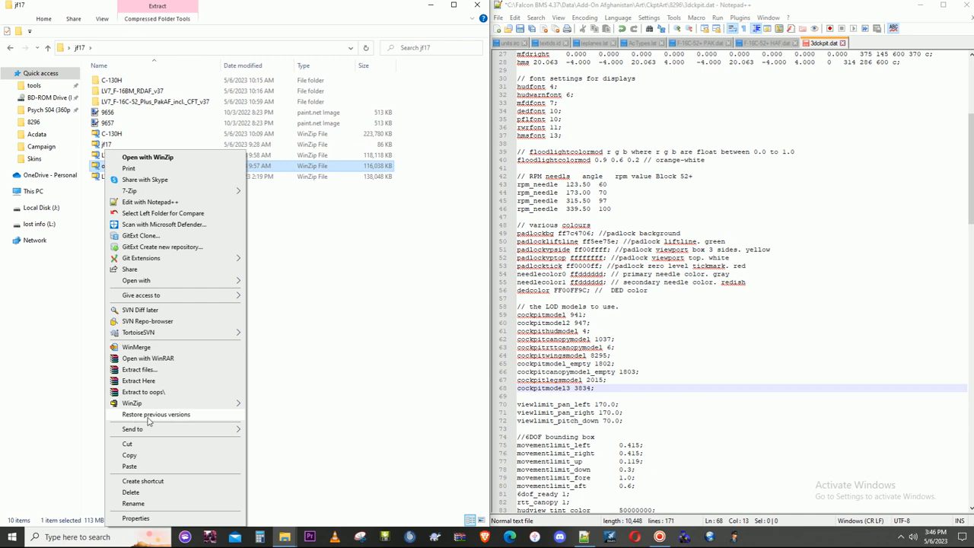
left_click(156, 395)
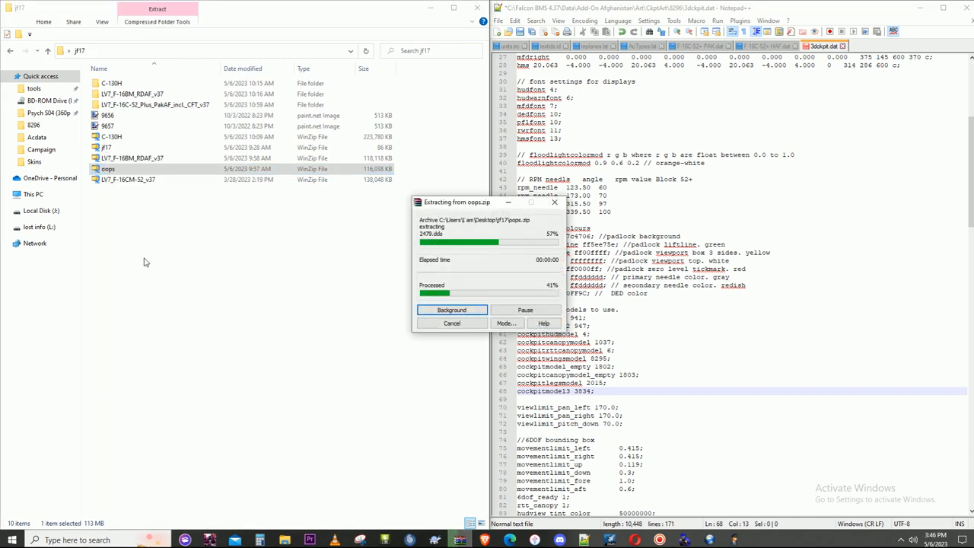
double_click(107, 117)
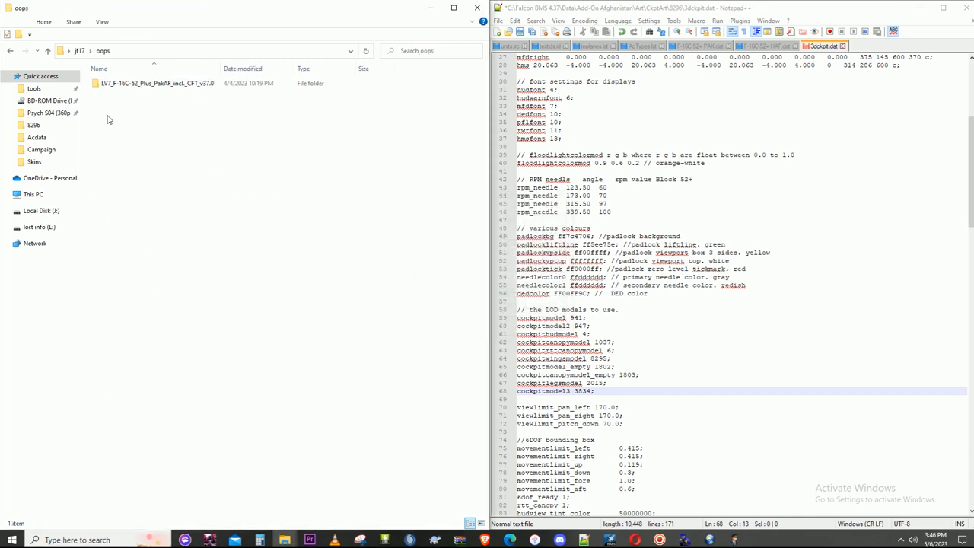
double_click(128, 83)
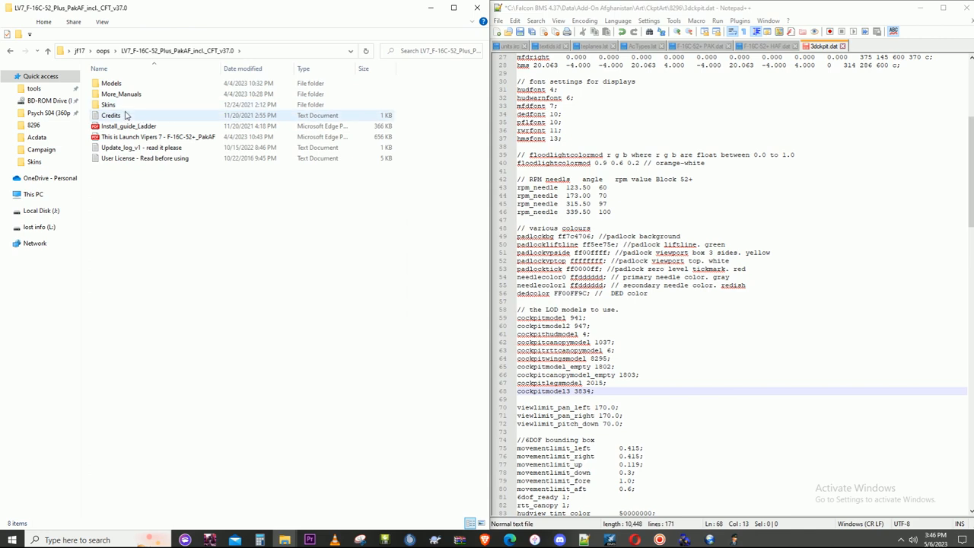
left_click(116, 86)
double_click(117, 86)
double_click(115, 94)
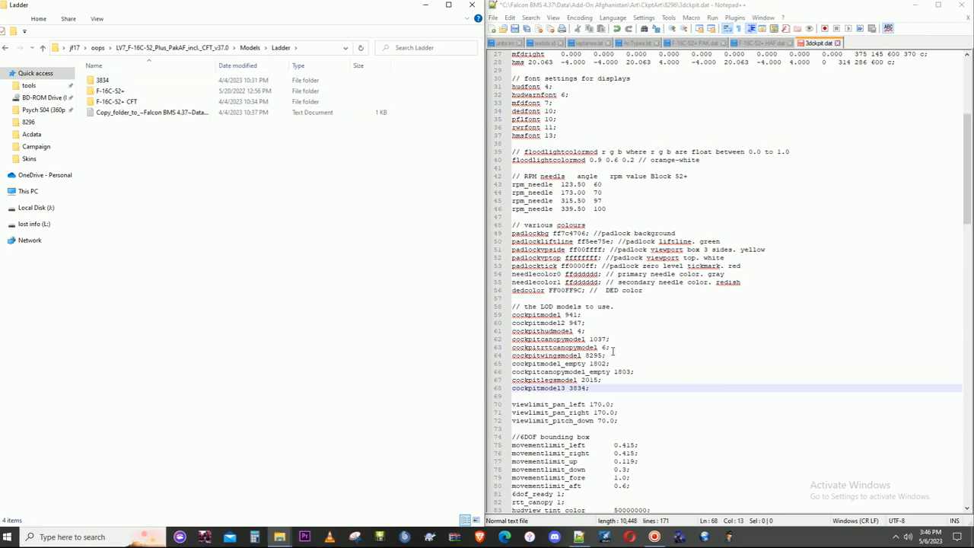
- Check the LOD model lines in 3dckpit.dat, search the file for 3834 and go to the match
left_click(568, 316)
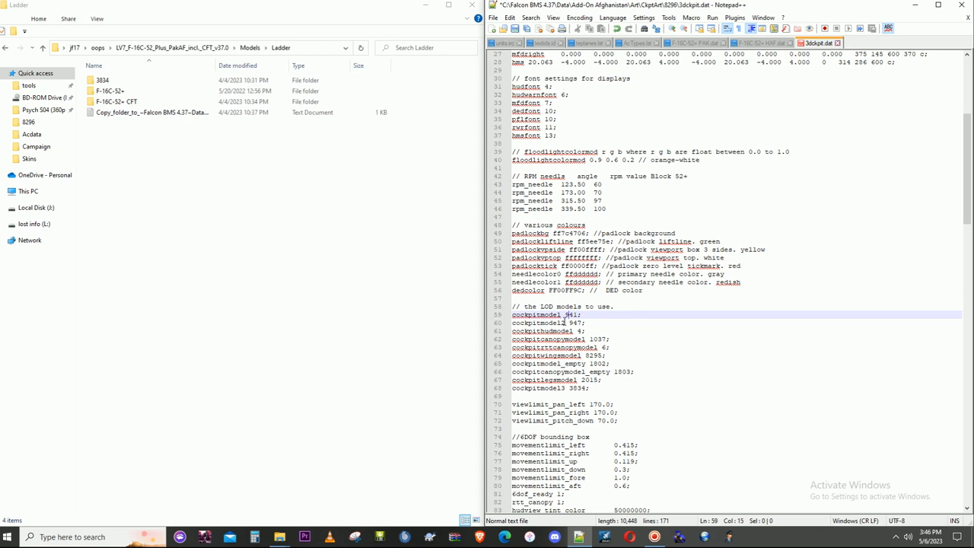
left_click(564, 324)
left_click(562, 331)
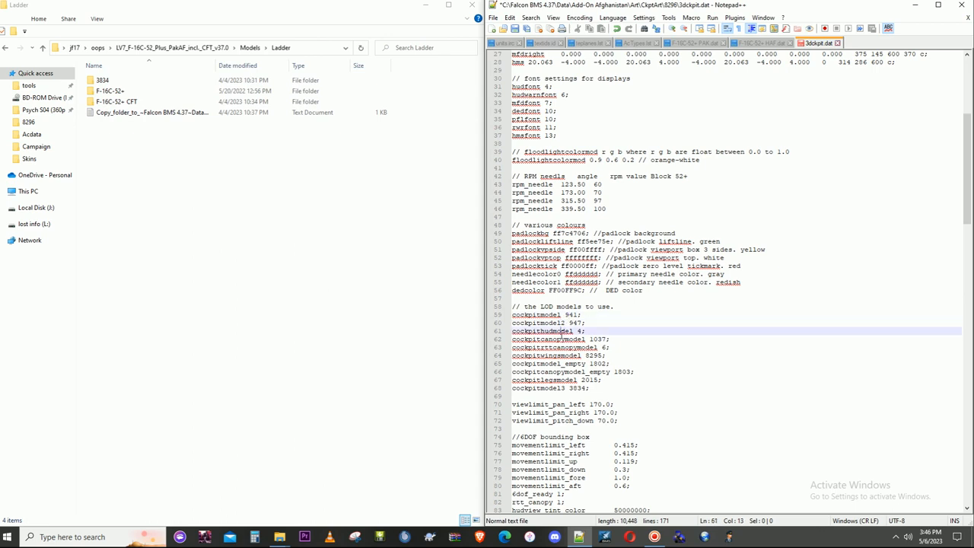
left_click(561, 355)
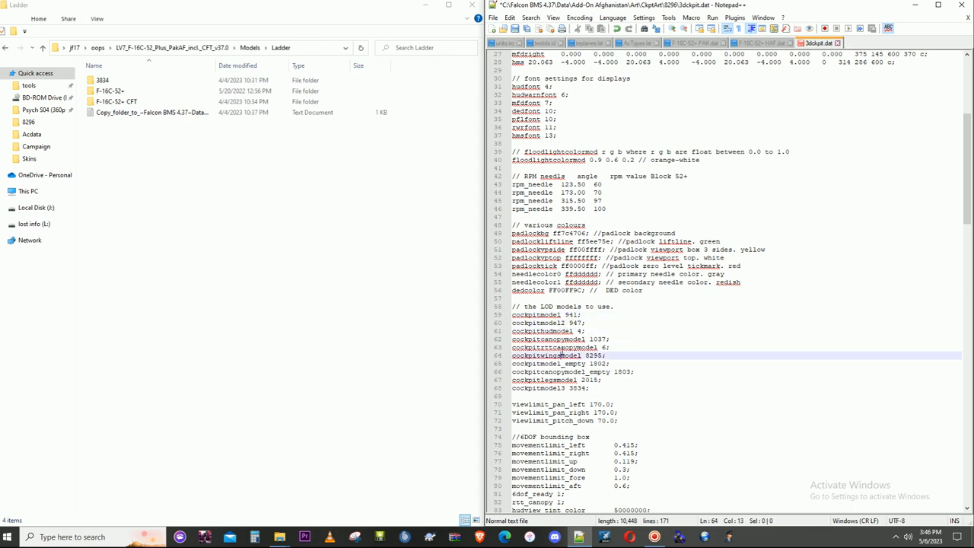
double_click(561, 355)
key("ctrl+f")
type("3834")
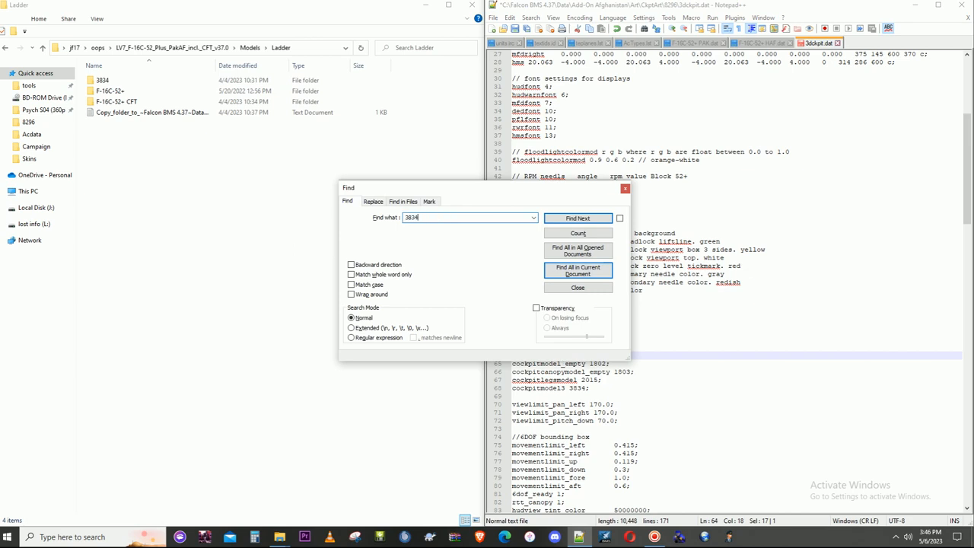
left_click(588, 274)
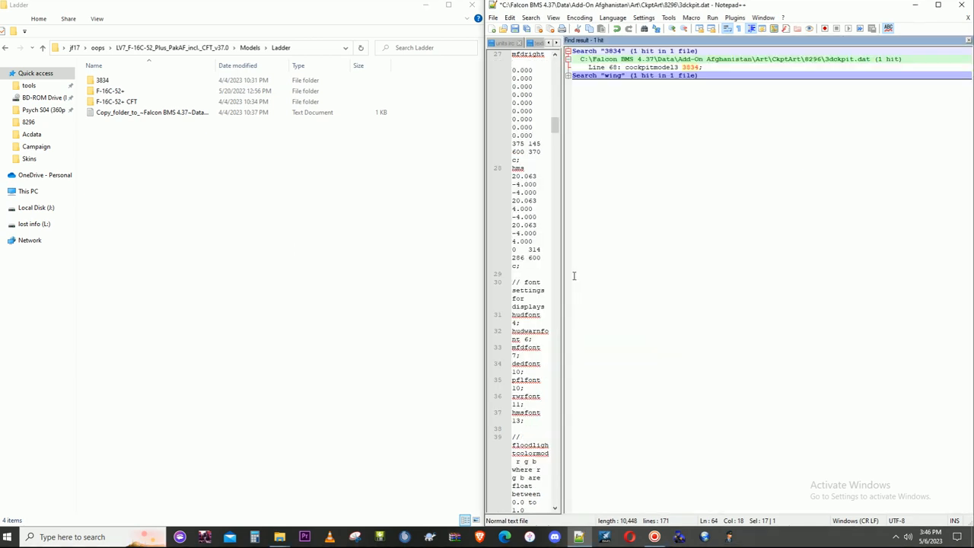
double_click(643, 70)
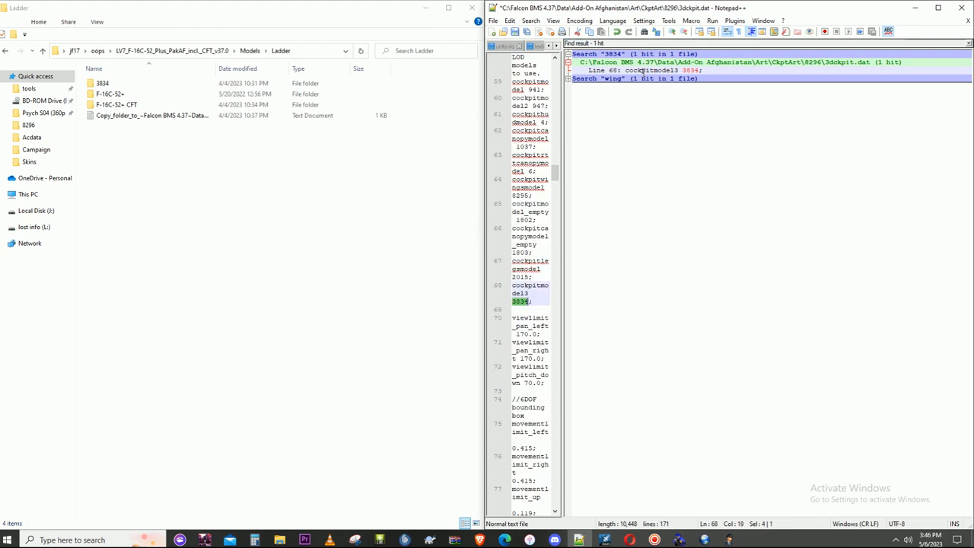
left_click(967, 43)
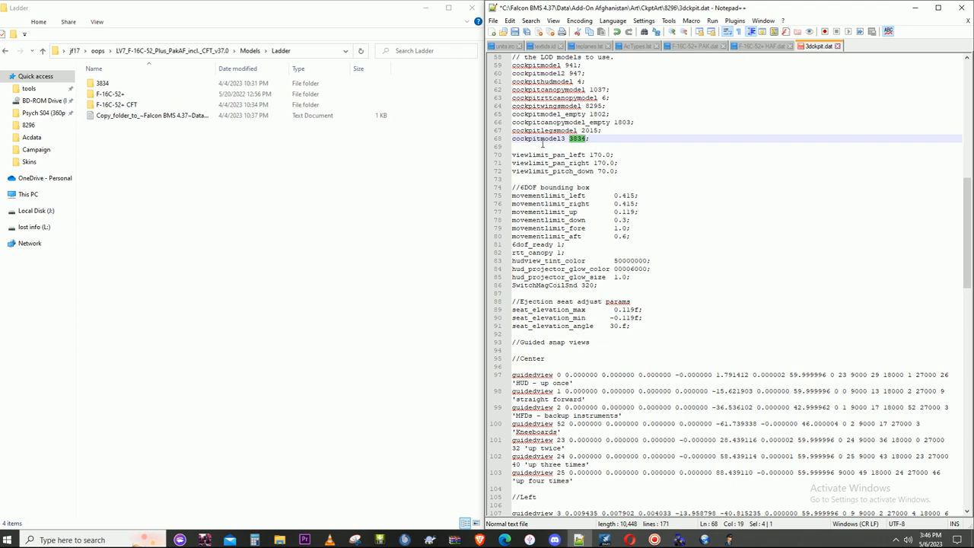
- Open Models > Ladder in the original LV7_F-16C-52_Plus_PakAF_incl._CFT_v37 folder and check the renumbered model folders
left_click(78, 51)
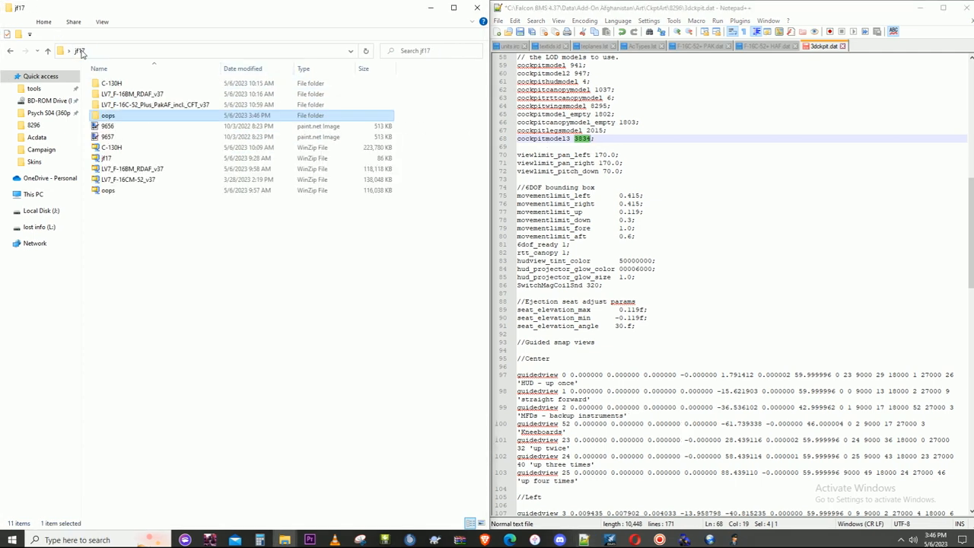
double_click(140, 104)
left_click(133, 87)
double_click(133, 88)
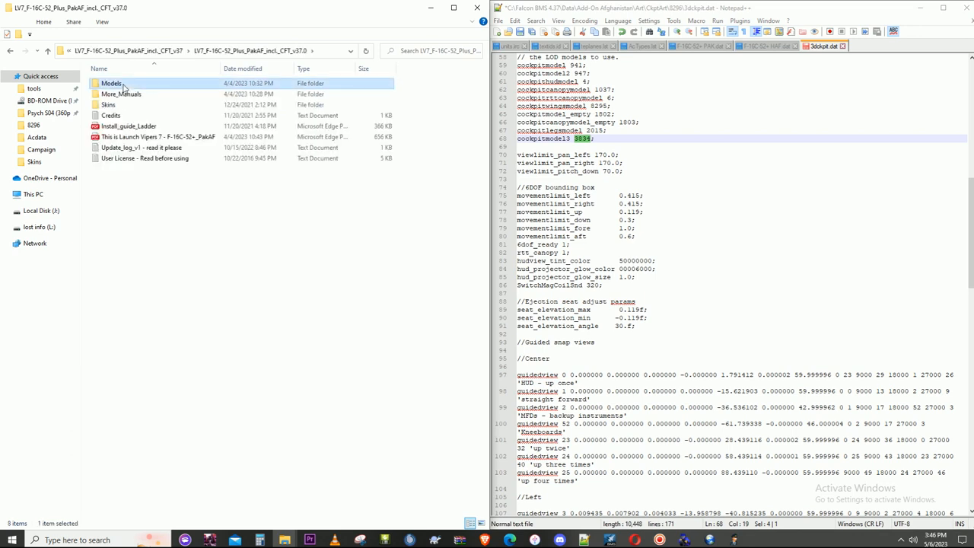
double_click(123, 85)
double_click(120, 94)
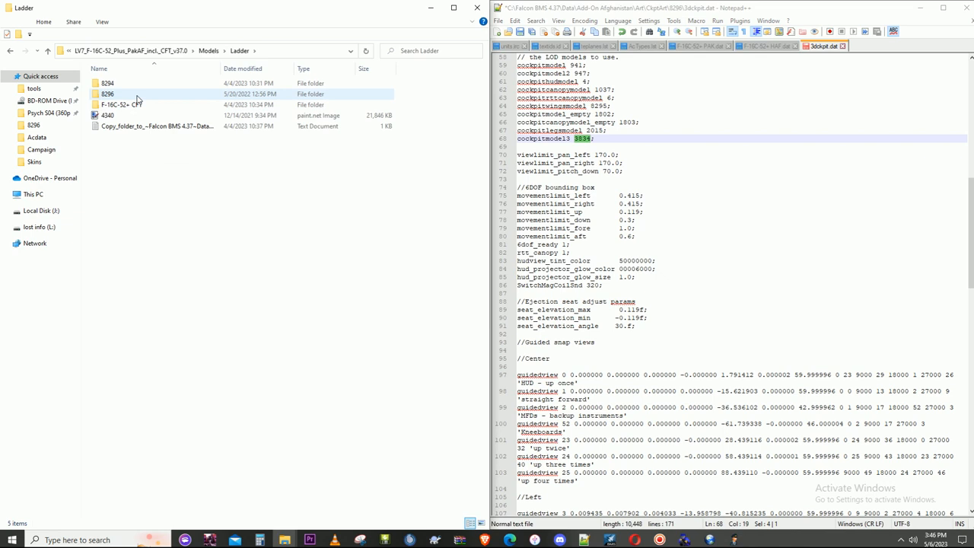
left_click(115, 83)
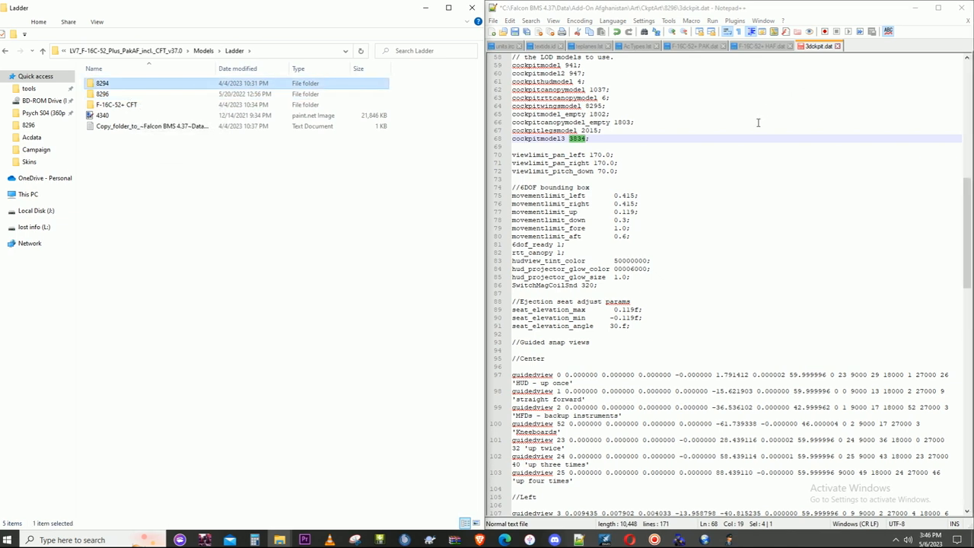
key("Down")
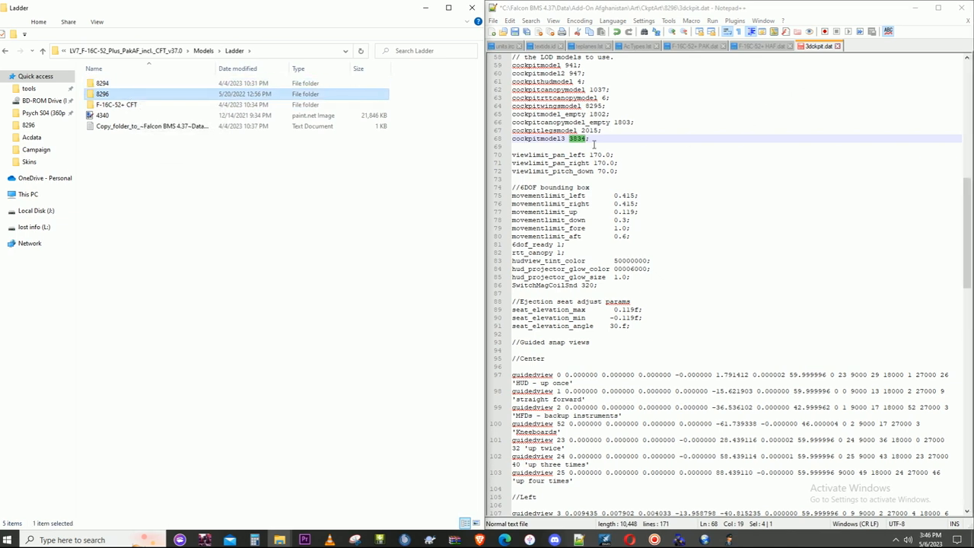
key("Up")
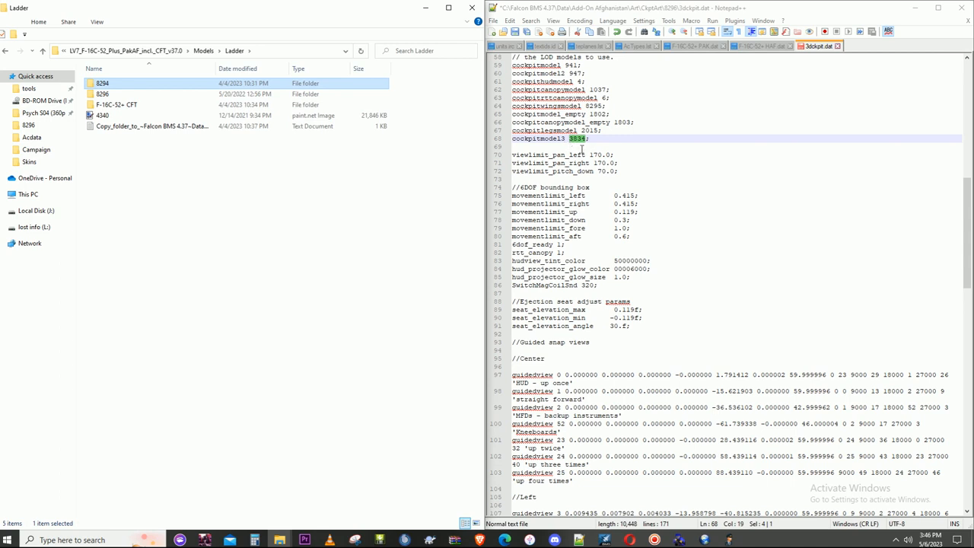
- Change the cockpitmodel3 value to 8294, then close the editor and save 3dckpit.dat
left_click(576, 142)
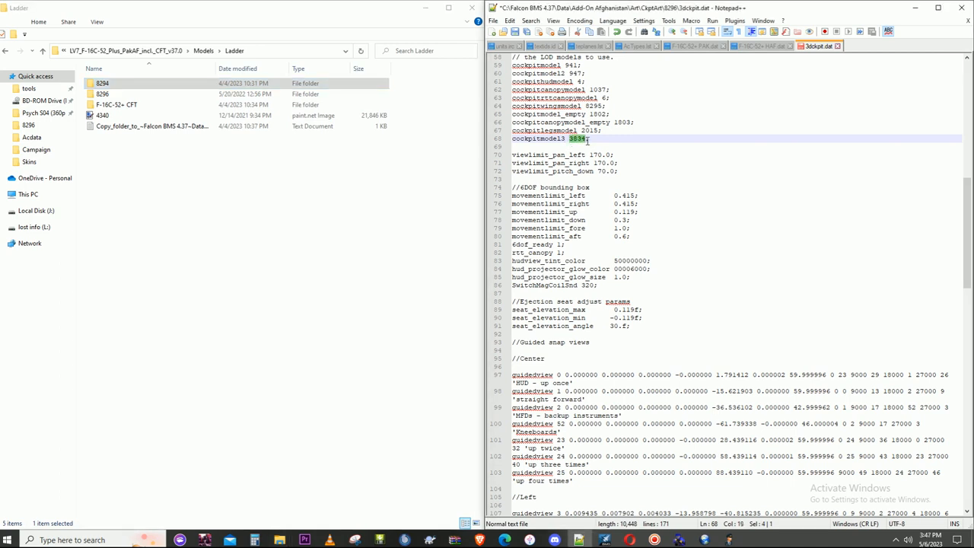
type("829")
left_click(588, 220)
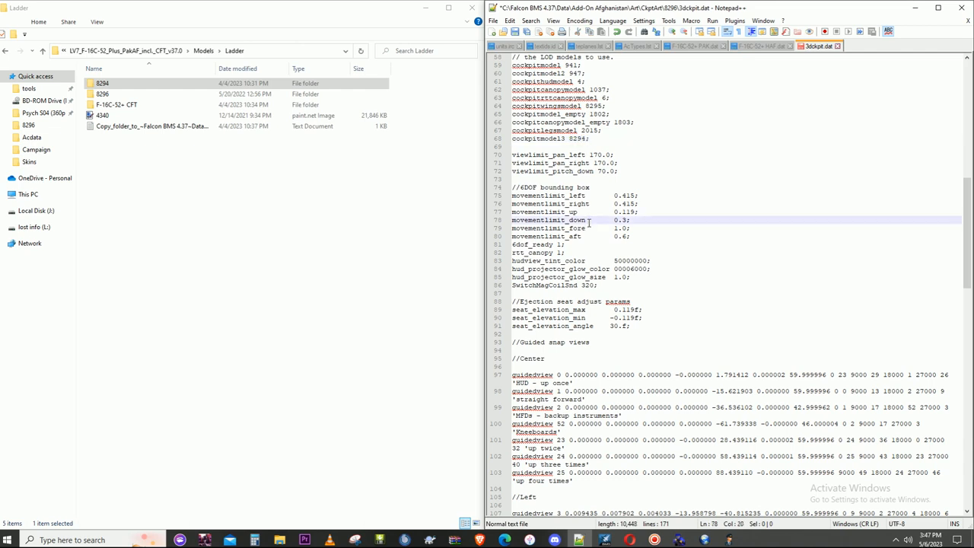
left_click(961, 7)
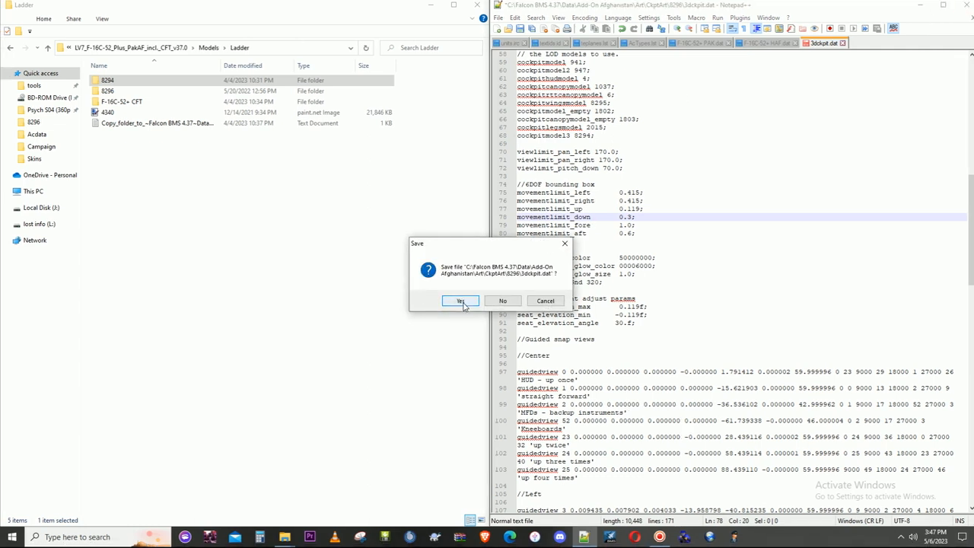
left_click(462, 302)
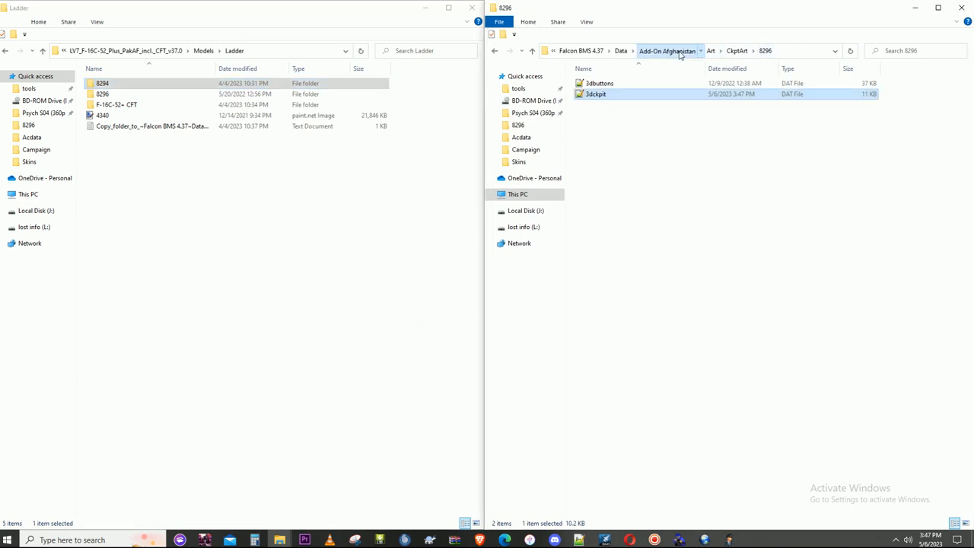
- Return to the Add-On Afghanistan folder, close the Ladder window and dock the remaining folder window to one half of the screen
left_click(666, 50)
left_click(471, 9)
left_click_drag(630, 17, 0, 152)
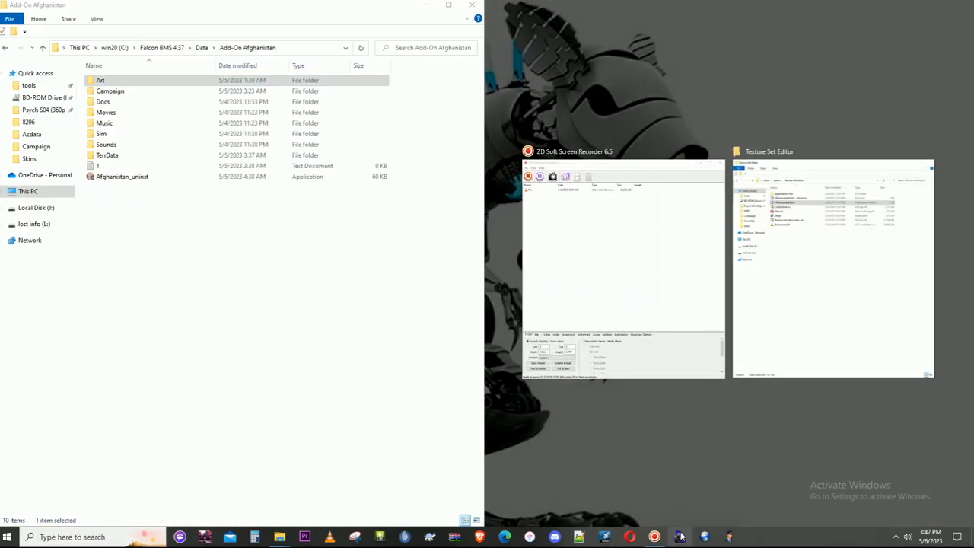
left_click(654, 538)
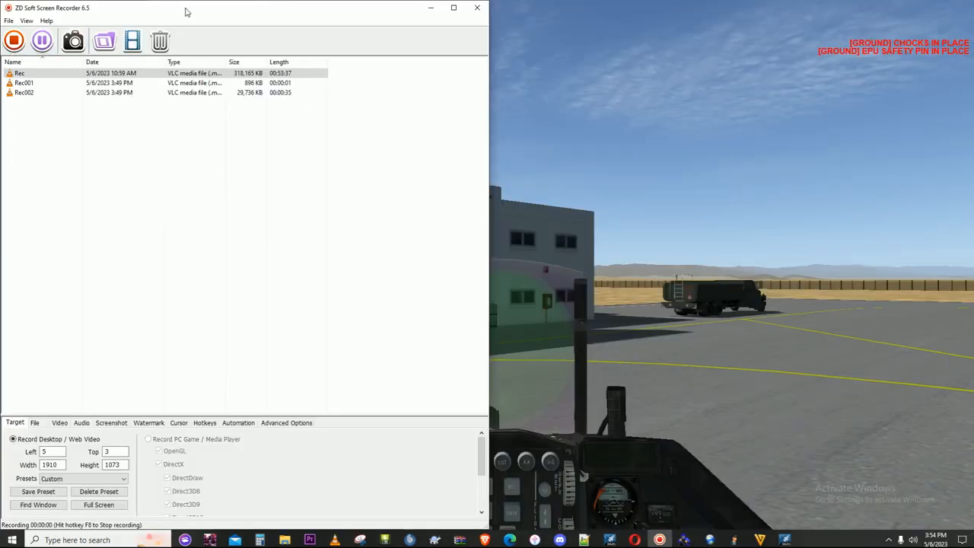
left_click_drag(187, 12, 782, 498)
left_click(484, 294)
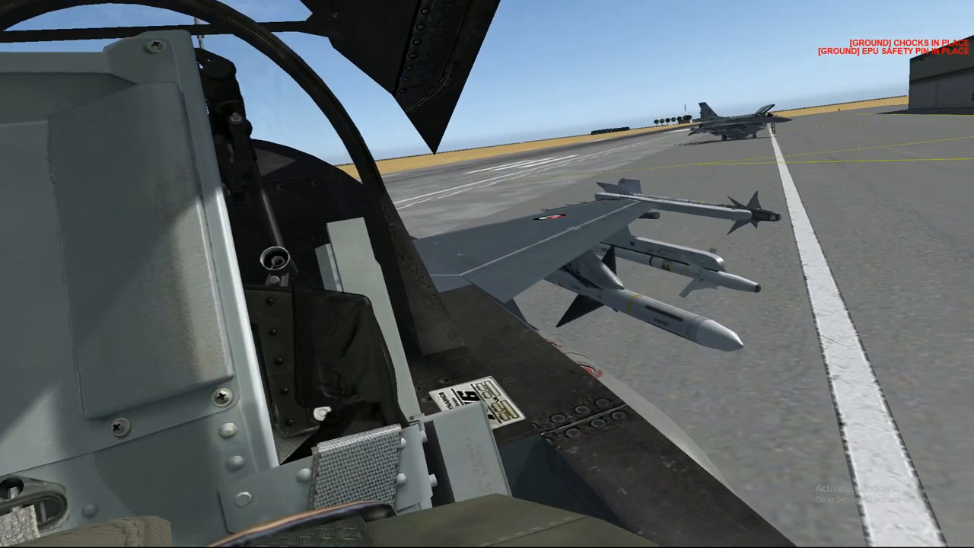
- Inspect the parked PakAF F-16C-52+ in the simulator from the orbit camera and from the 3D cockpit, including the wings
key("0")
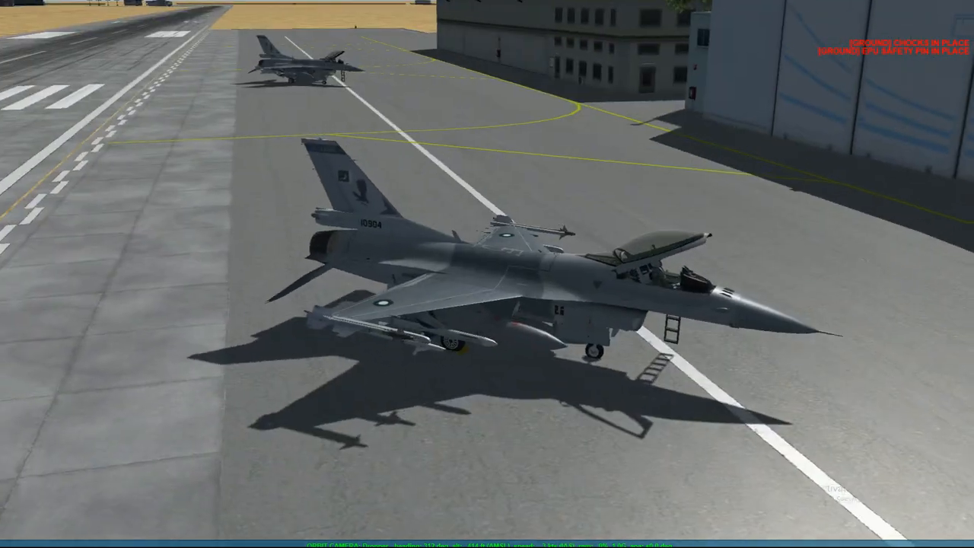
key("3")
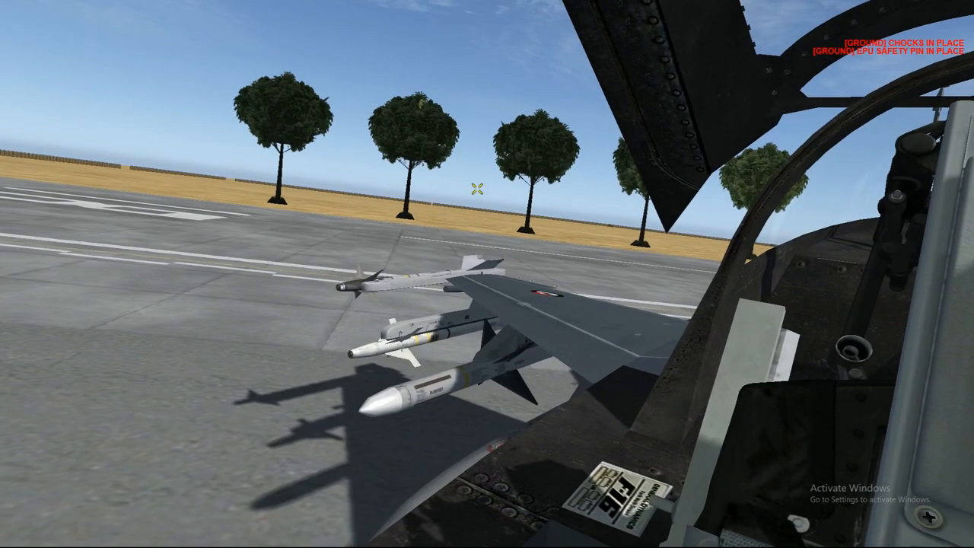
scroll(477, 189, "up", 5)
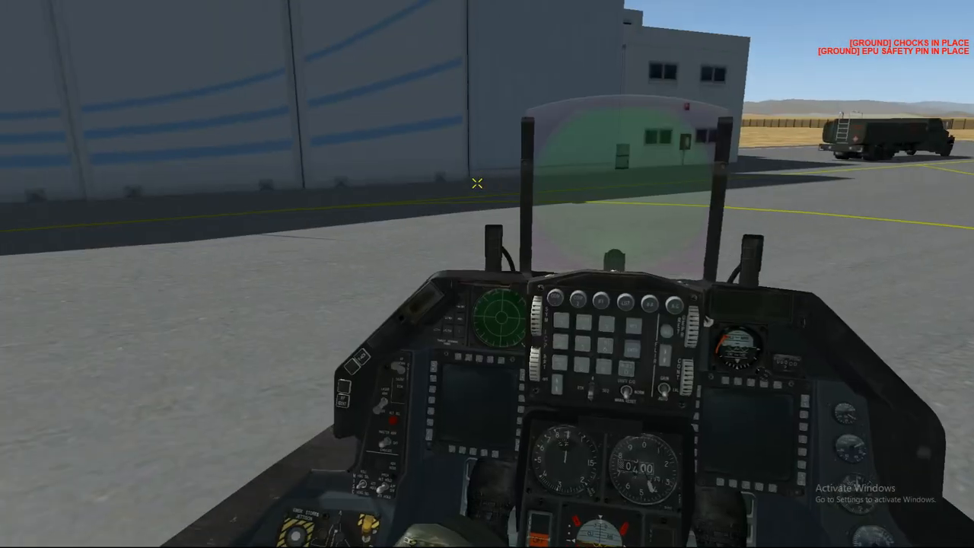
- End the flight, dismiss the debriefing, leave the tactical engagement and exit the simulator
key("Escape")
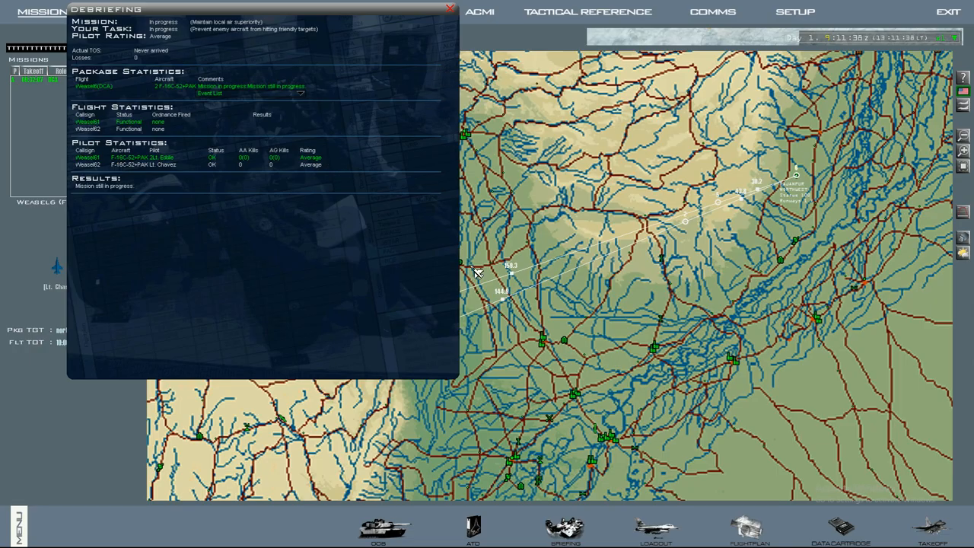
left_click(450, 9)
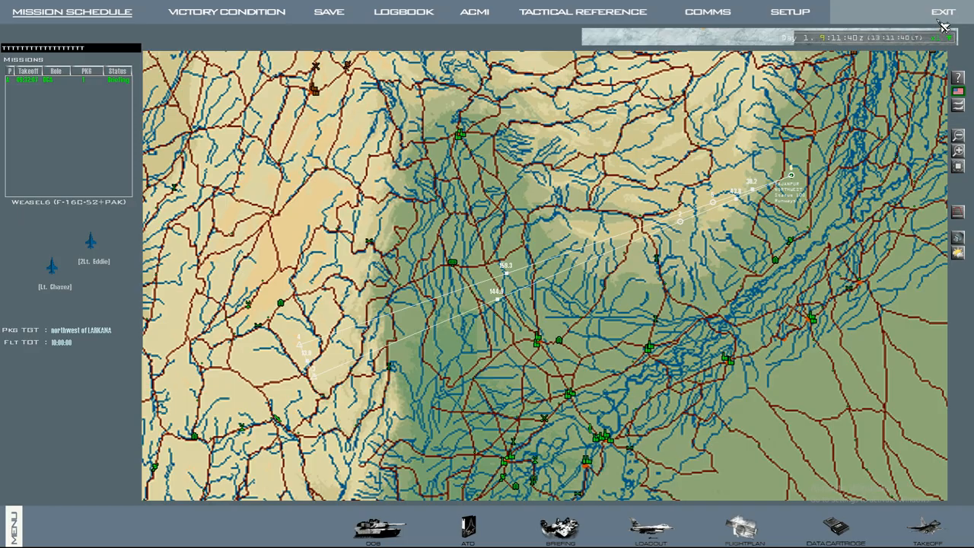
left_click(942, 18)
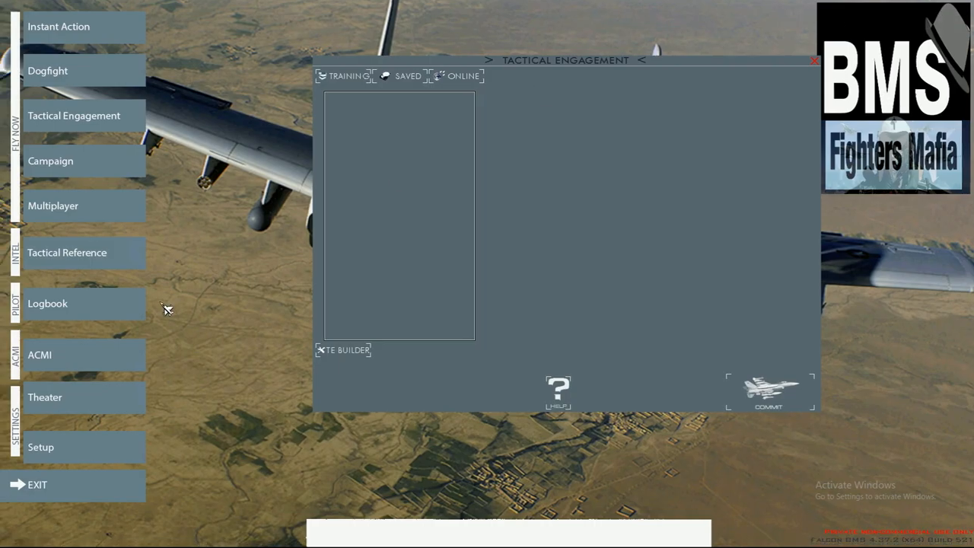
left_click(68, 490)
left_click(67, 491)
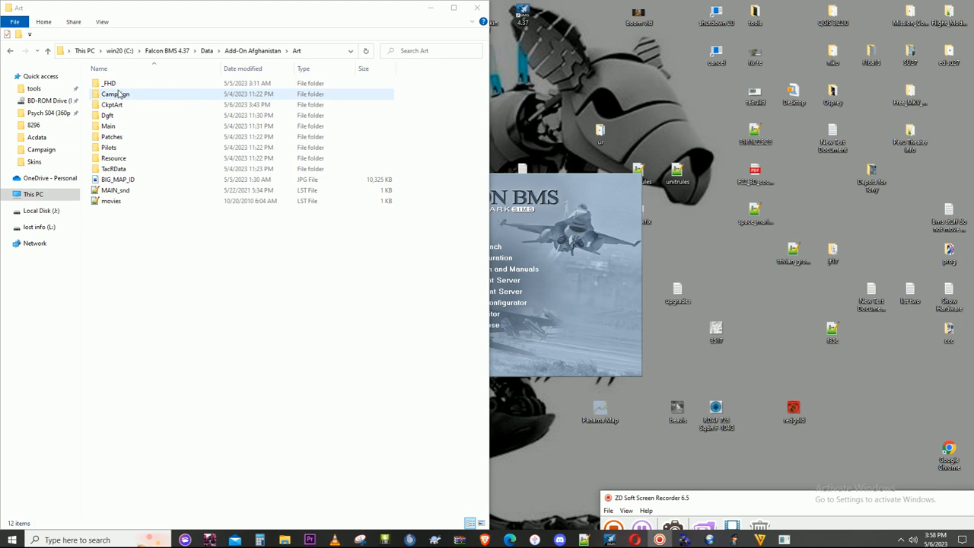
- Rename the 8296 folder in the theater's CkptArt folder after the aircraft, with a name starting F16C52+PA
double_click(126, 107)
scroll(152, 228, "down", 5)
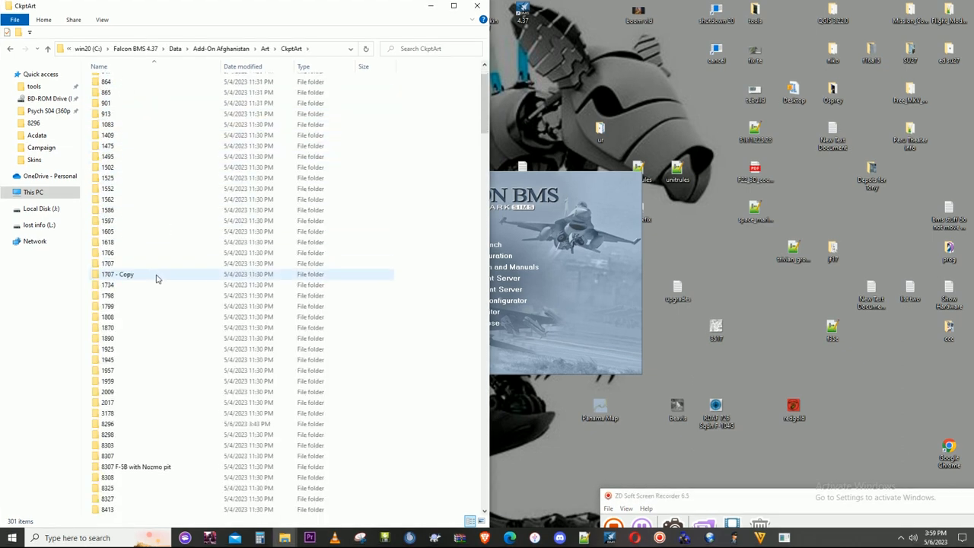
right_click(126, 305)
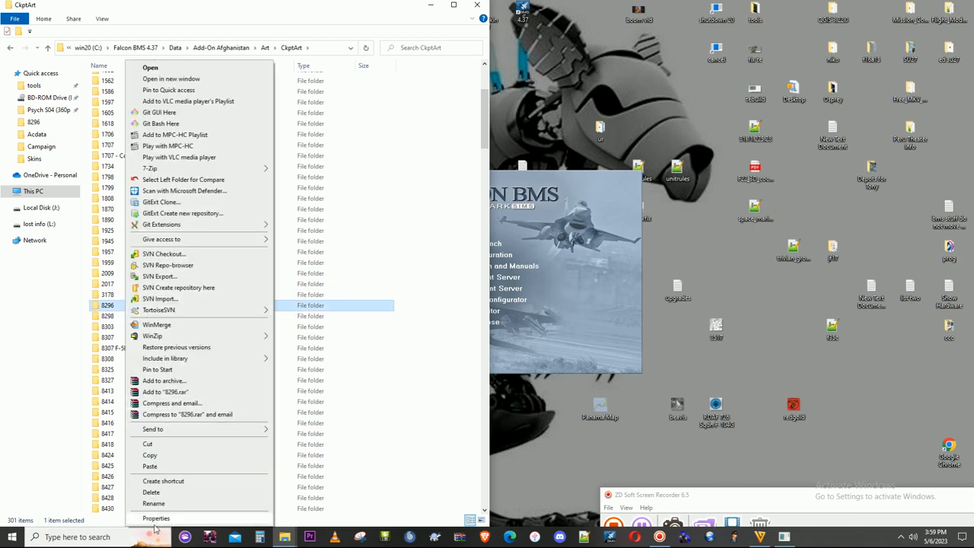
left_click(165, 503)
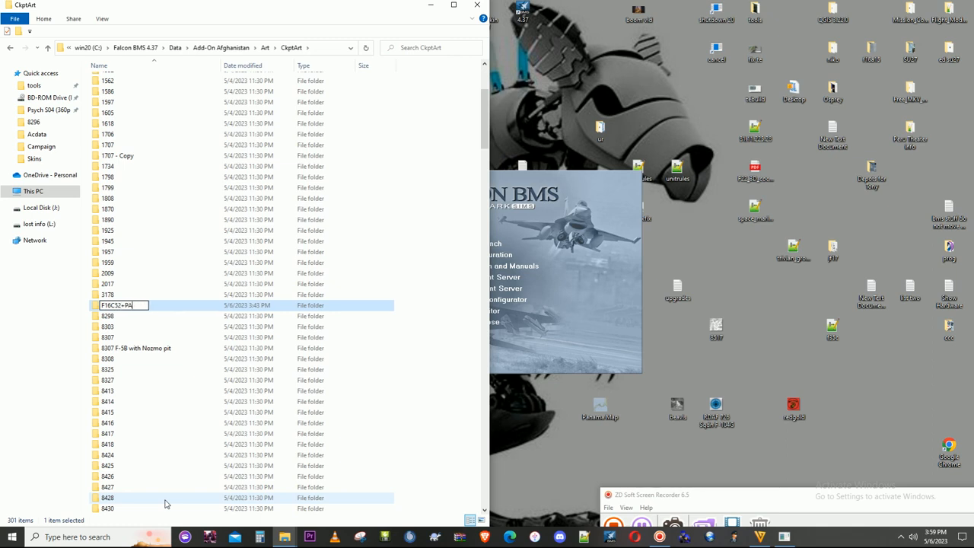
left_click(222, 436)
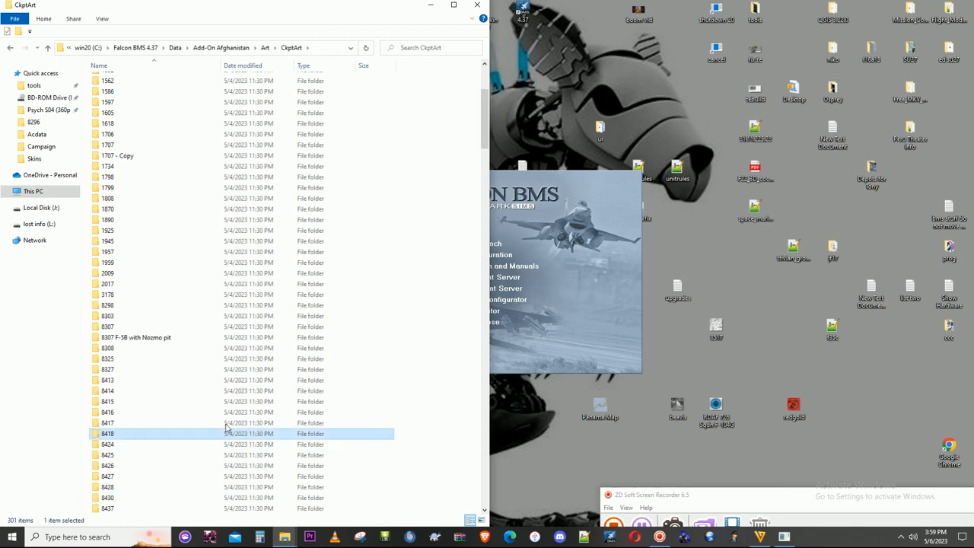
- Look through the aircraft folders in CkptArt to compare how the F-16 folders are named and locate the new PAK one
scroll(228, 388, "down", 2)
scroll(230, 403, "down", 15)
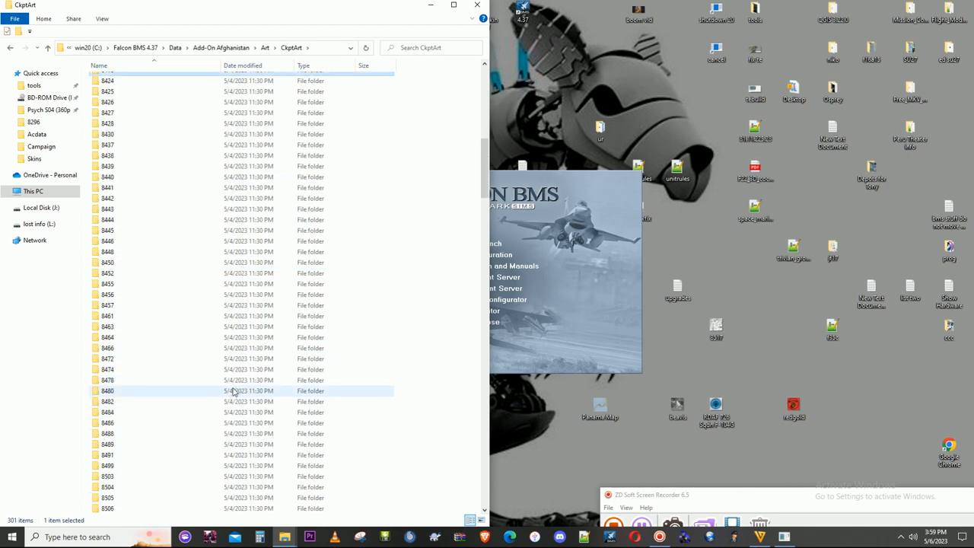
scroll(236, 418, "down", 20)
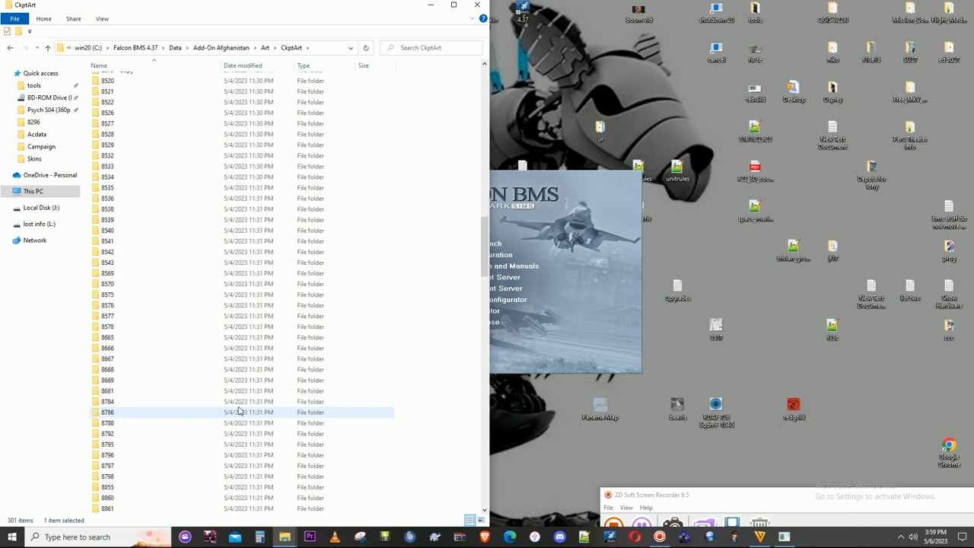
scroll(242, 426, "down", 11)
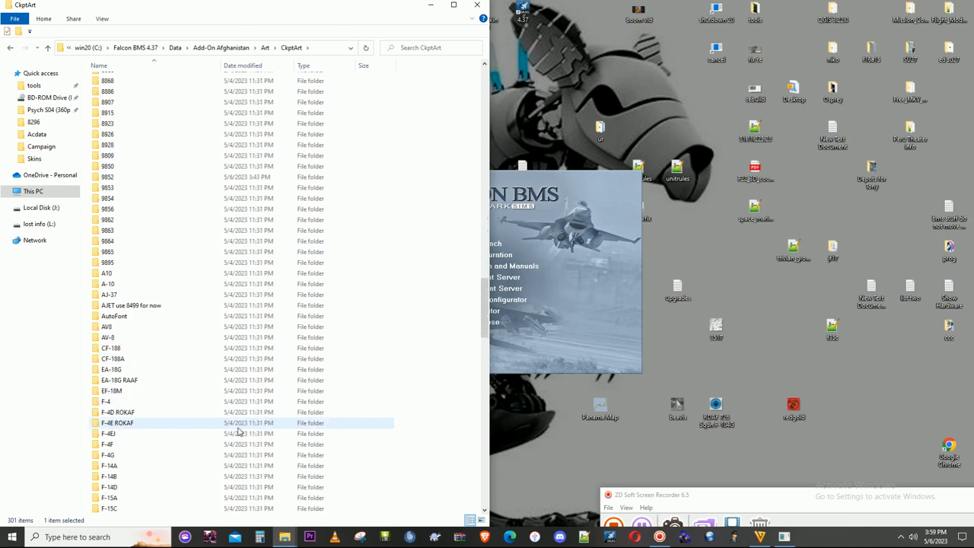
scroll(238, 430, "down", 5)
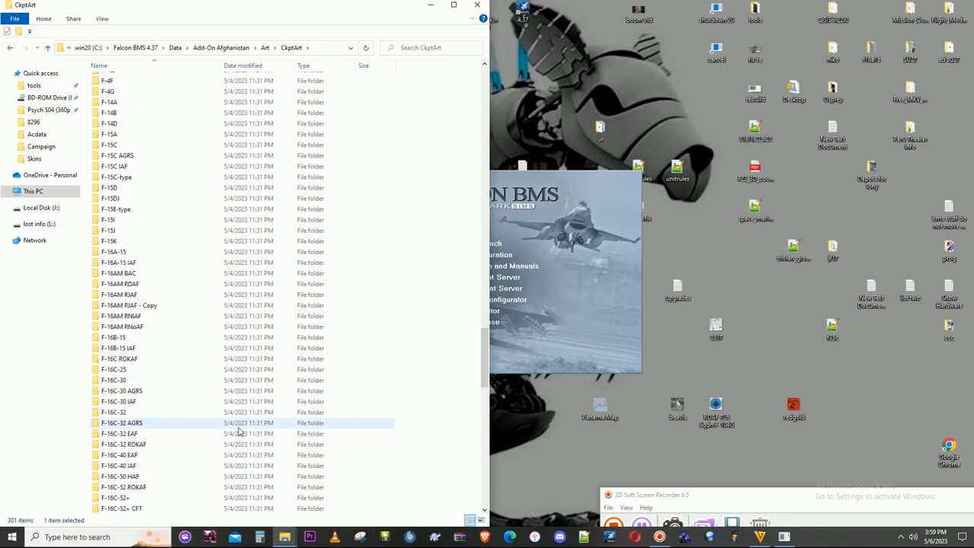
scroll(238, 431, "down", 1)
left_click(133, 243)
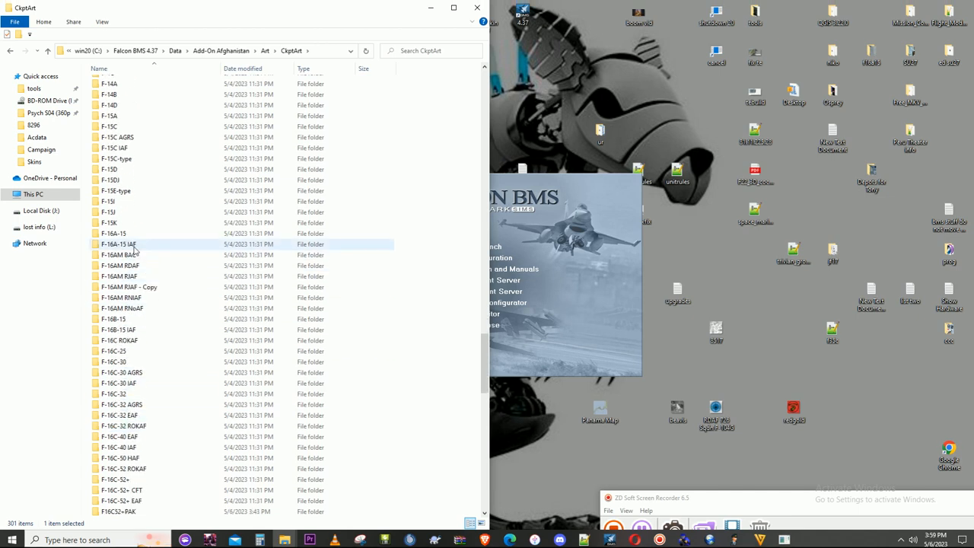
left_click(114, 212)
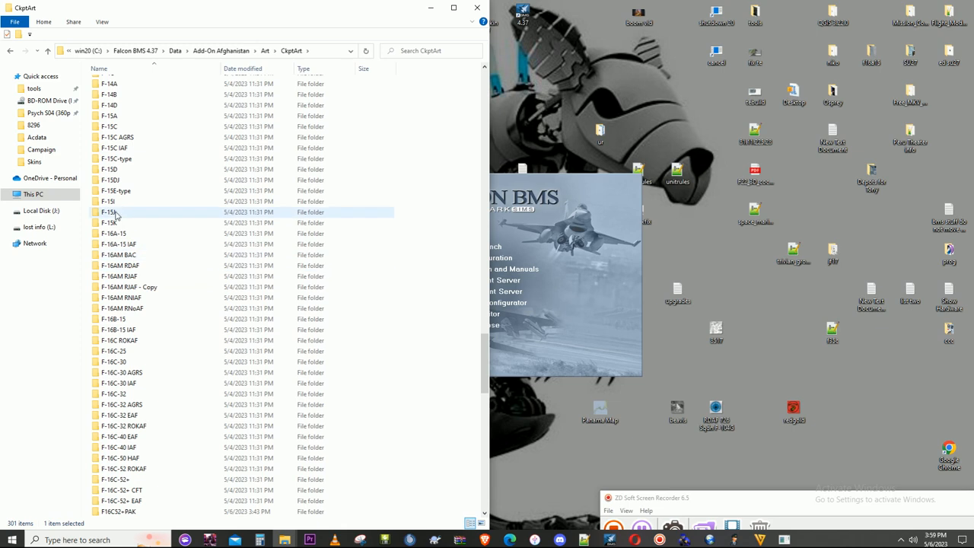
scroll(125, 267, "down", 9)
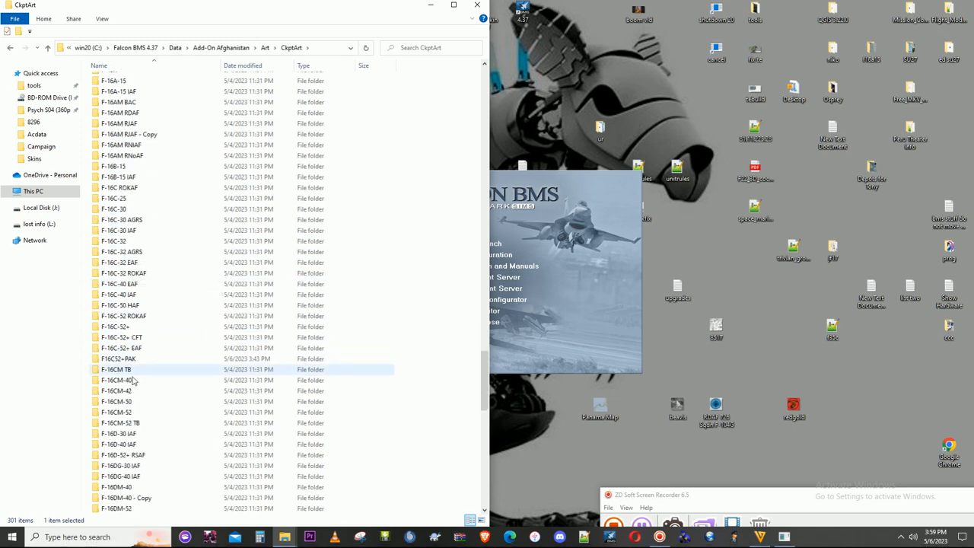
scroll(133, 385, "down", 4)
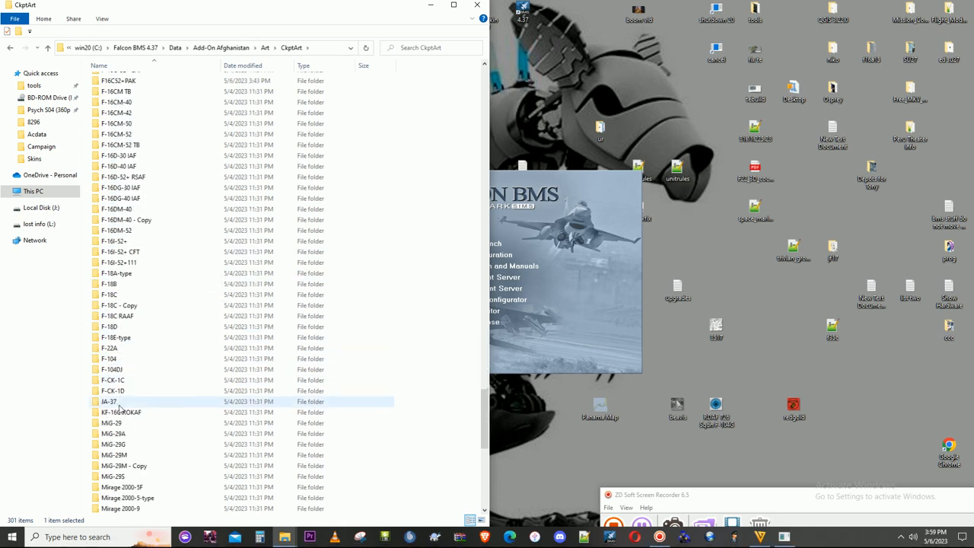
scroll(119, 403, "up", 6)
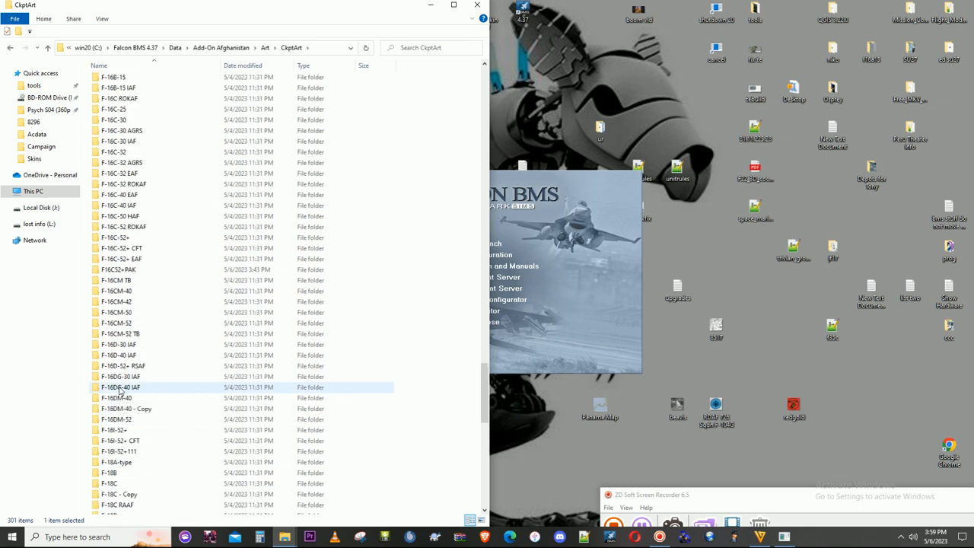
scroll(120, 391, "up", 8)
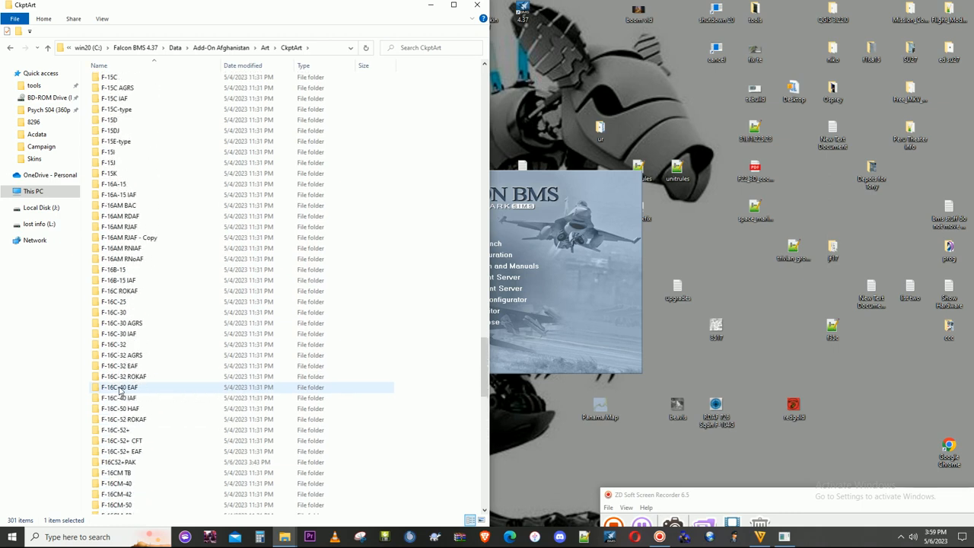
scroll(120, 390, "up", 4)
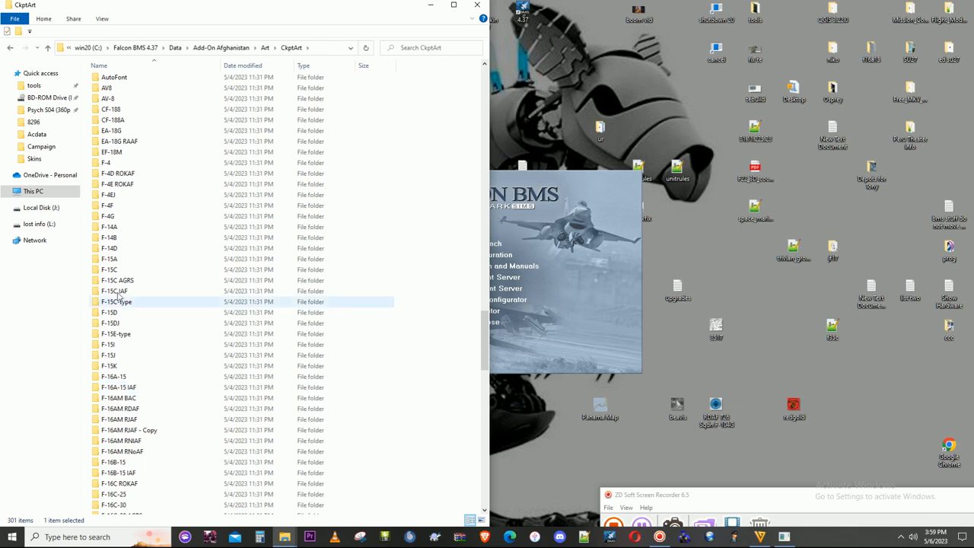
left_click(119, 168)
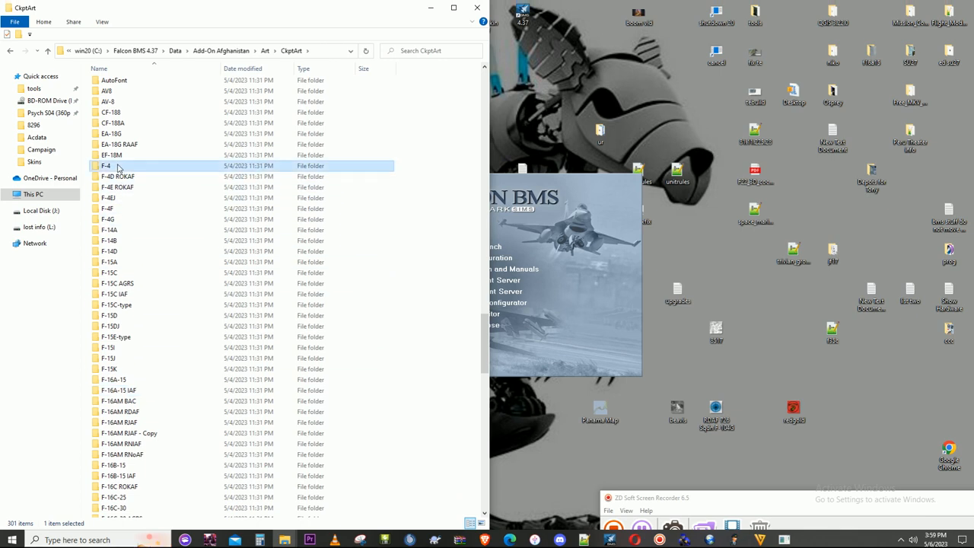
scroll(119, 350, "down", 8)
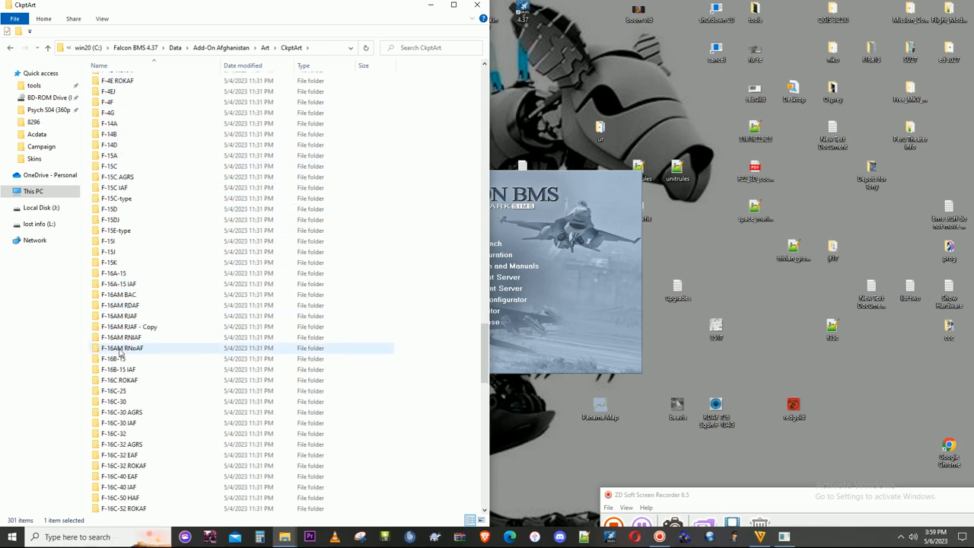
scroll(118, 351, "down", 8)
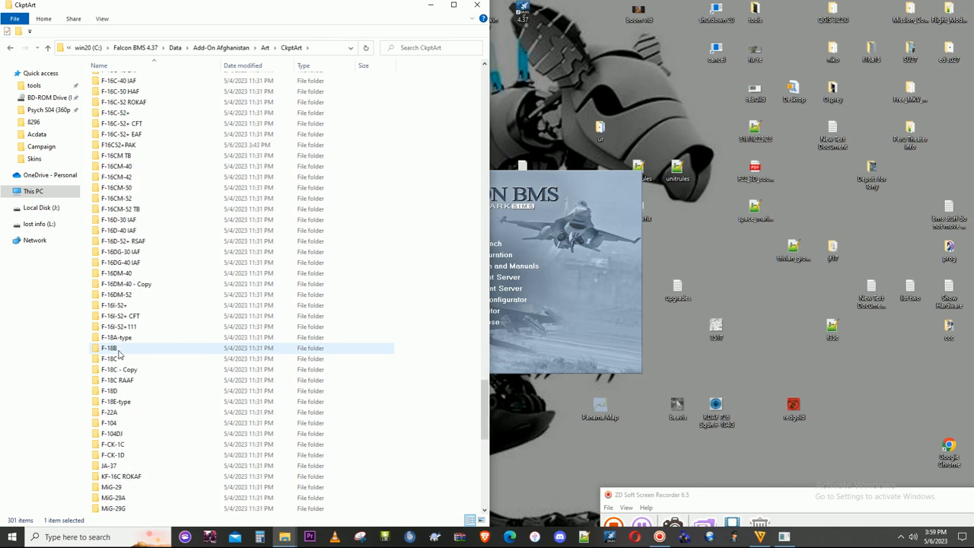
scroll(118, 353, "down", 4)
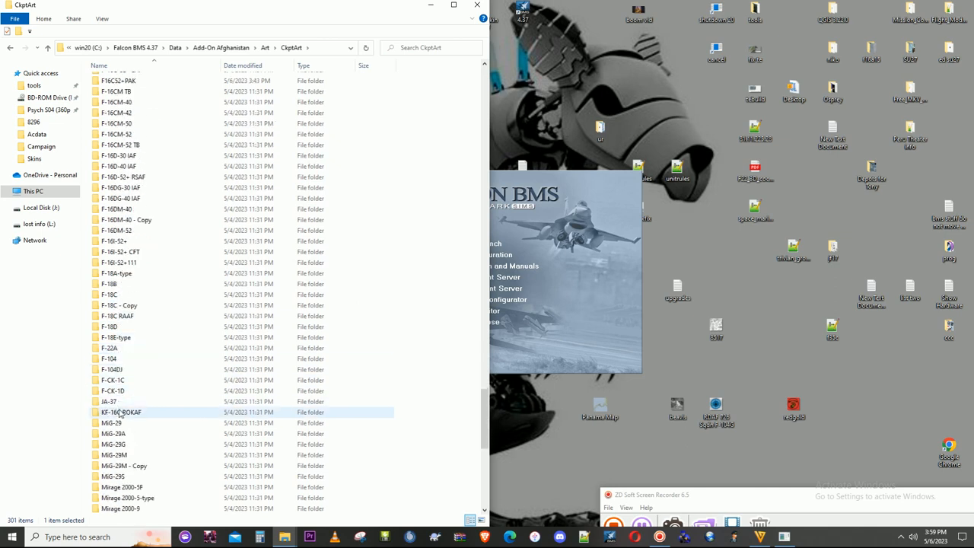
scroll(120, 415, "down", 1)
scroll(126, 415, "up", 3)
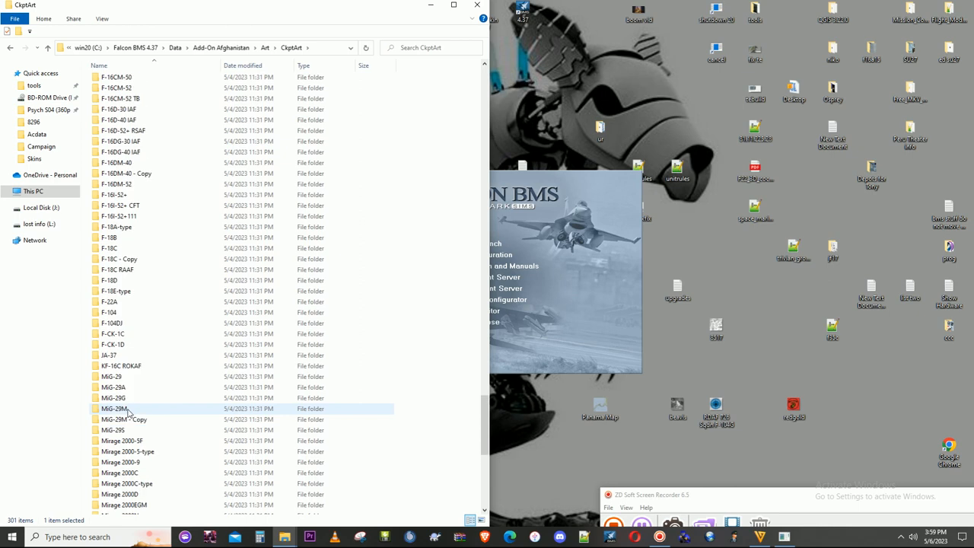
scroll(129, 411, "up", 8)
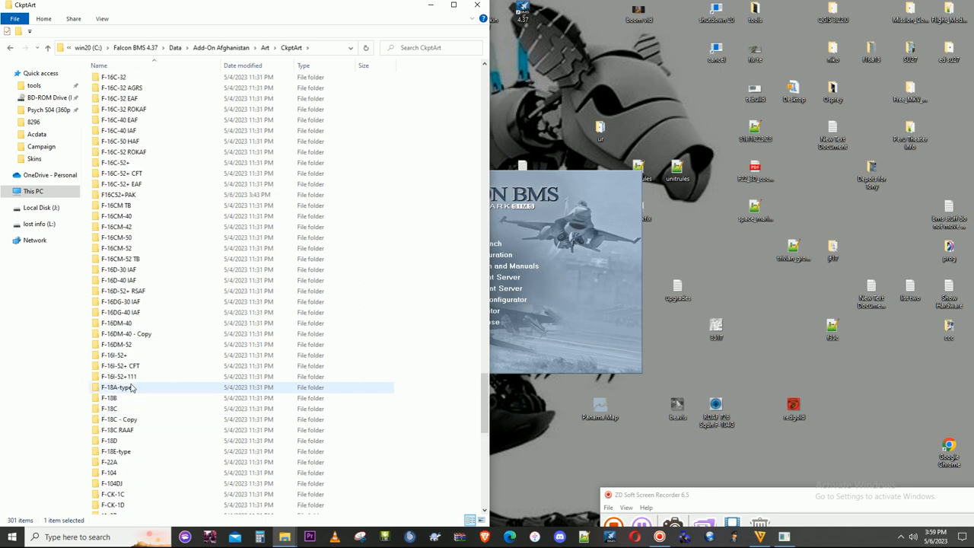
scroll(129, 388, "up", 2)
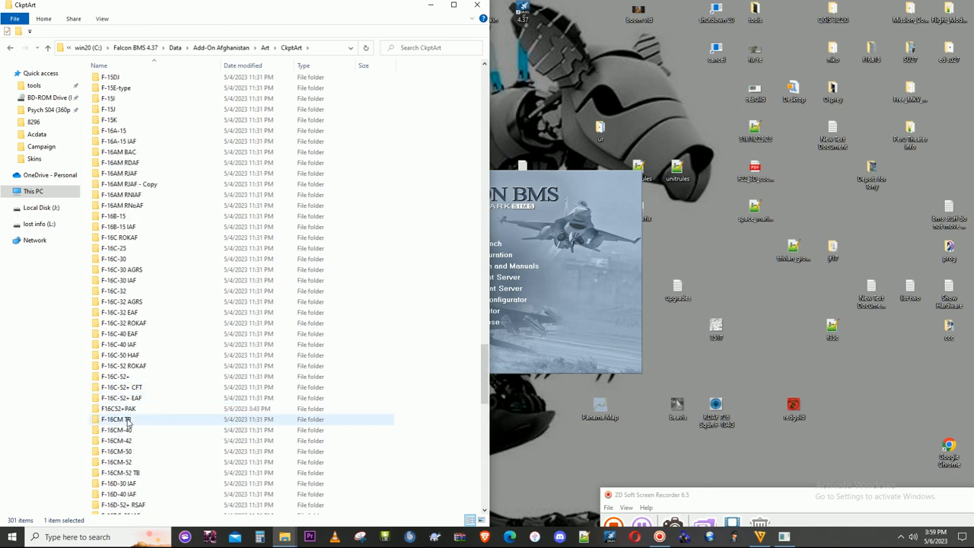
- Rename the F16C52+PAK folder in CkptArt as F-16C-52+PAK
left_click(126, 411)
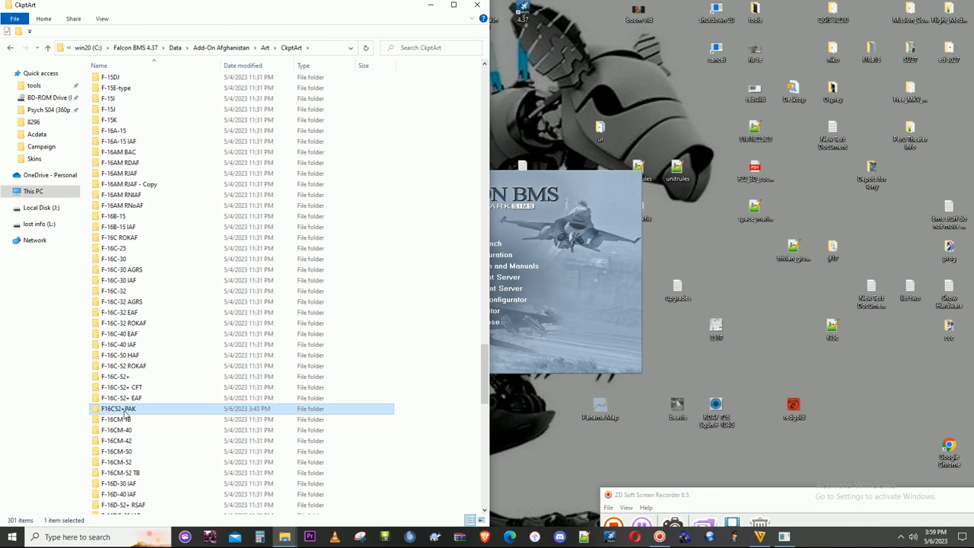
right_click(127, 411)
left_click(152, 505)
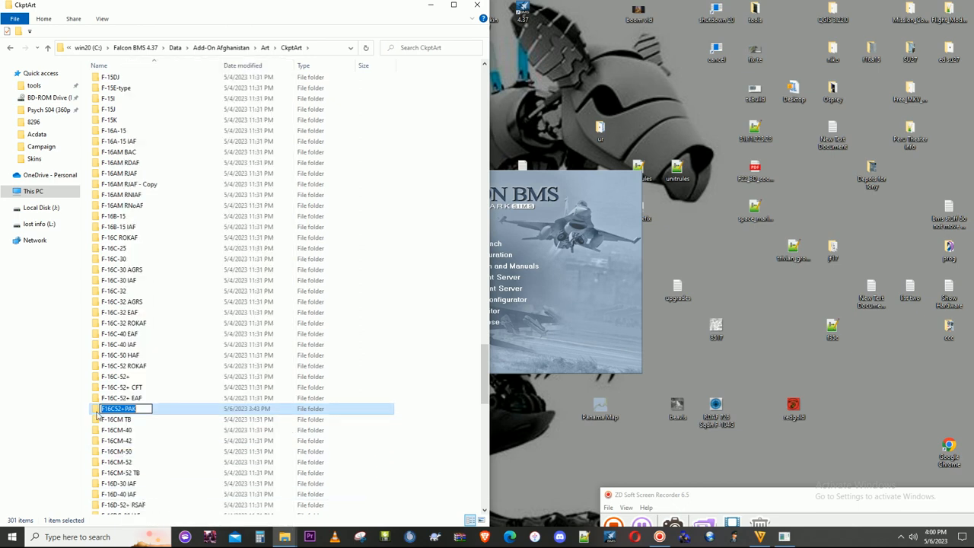
left_click(105, 410)
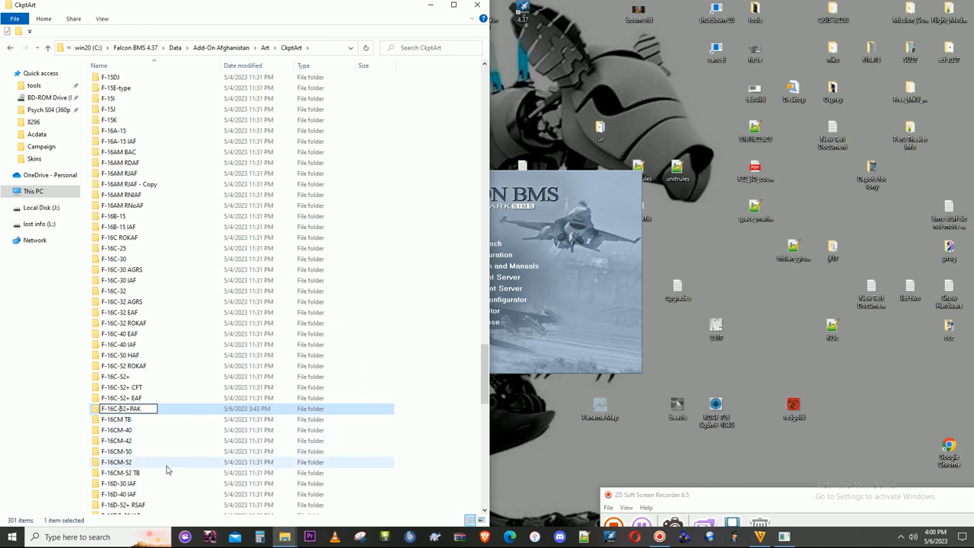
left_click(141, 418)
left_click(139, 410)
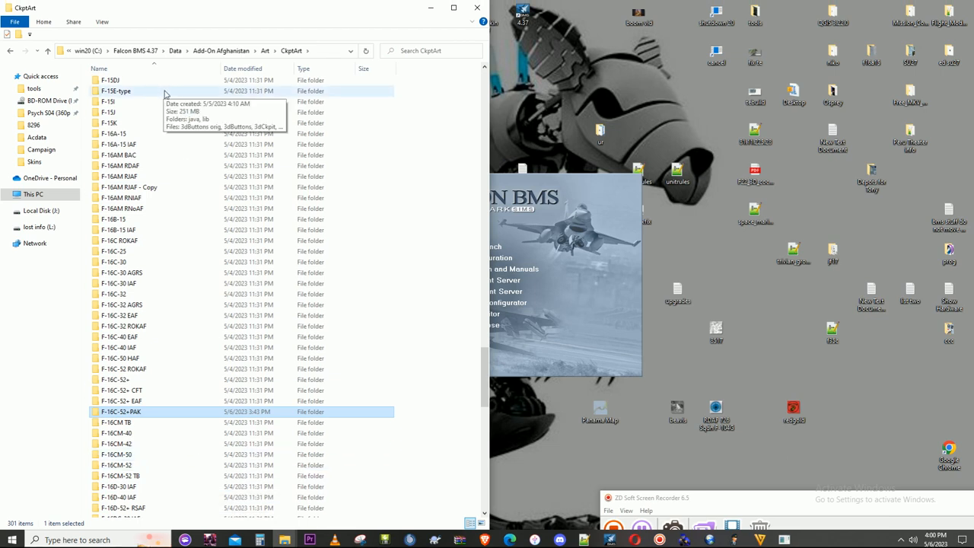
- Reopen the theater's Art\CkptArt folder and copy the name of the F-16C-52+PAK folder without changing it
left_click(213, 48)
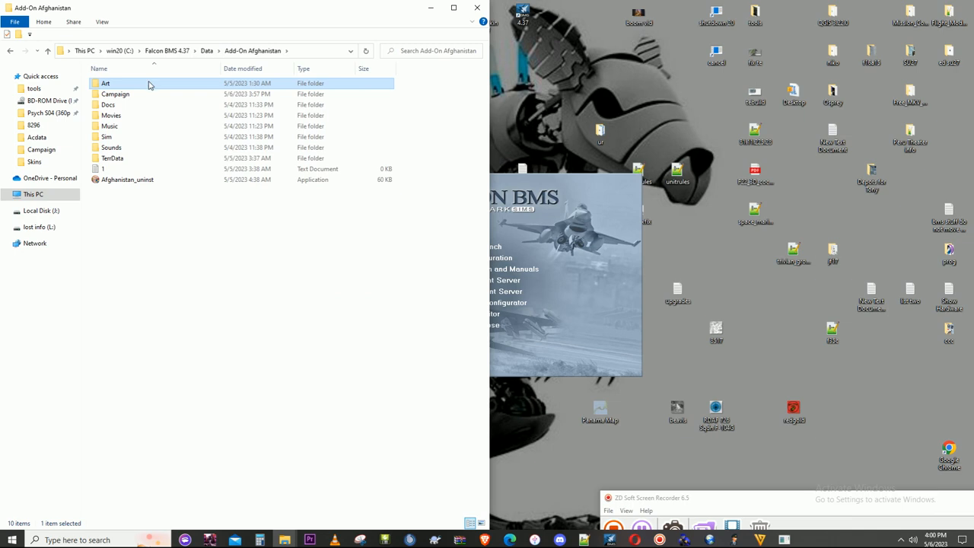
double_click(149, 85)
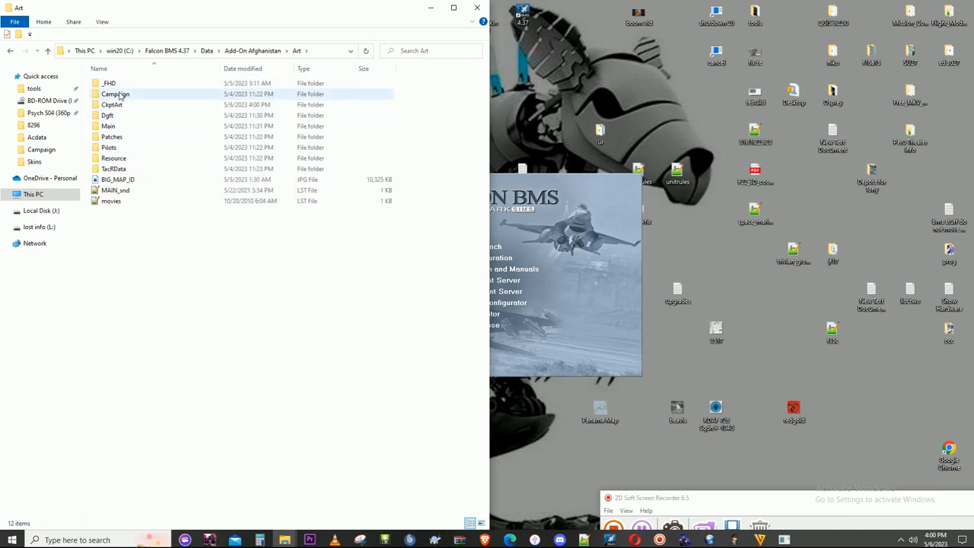
left_click(118, 106)
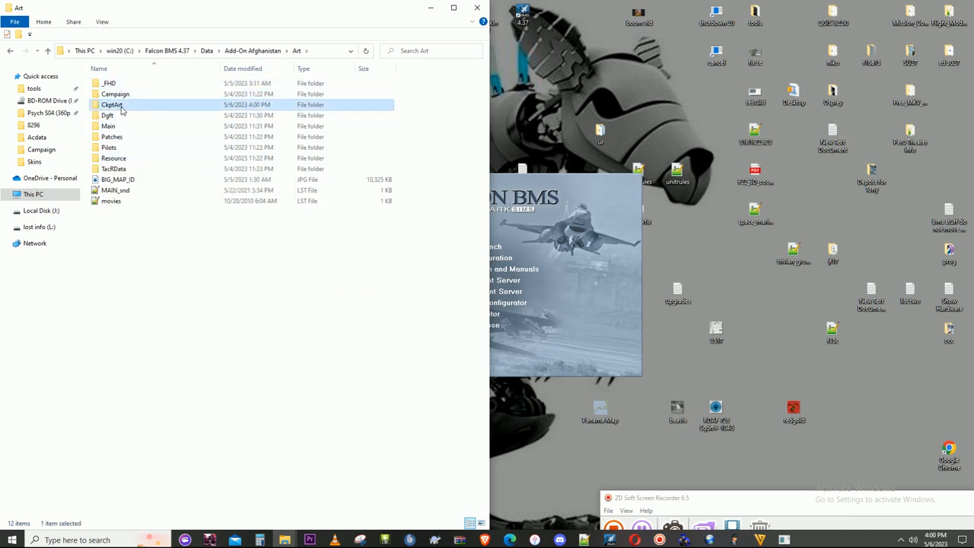
double_click(122, 109)
left_click(178, 235)
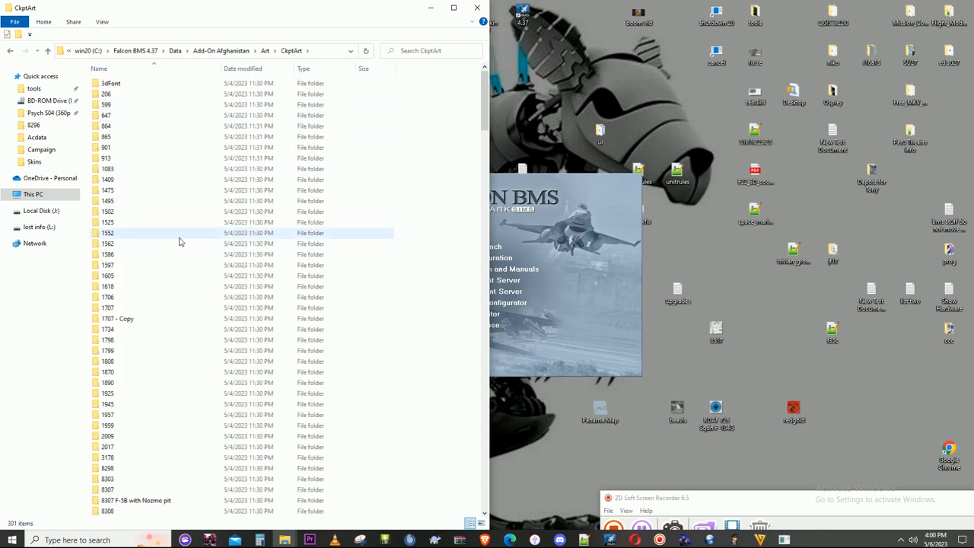
key("f")
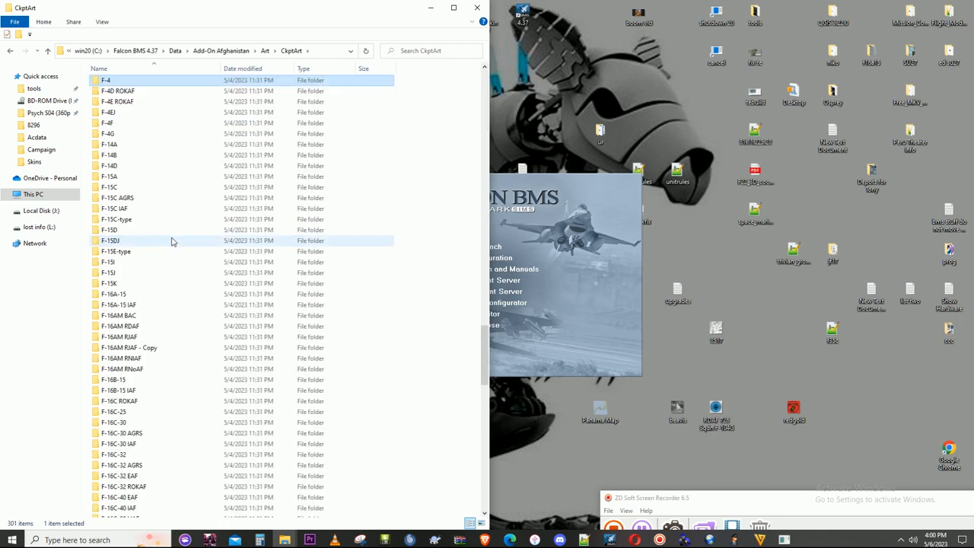
scroll(142, 359, "down", 2)
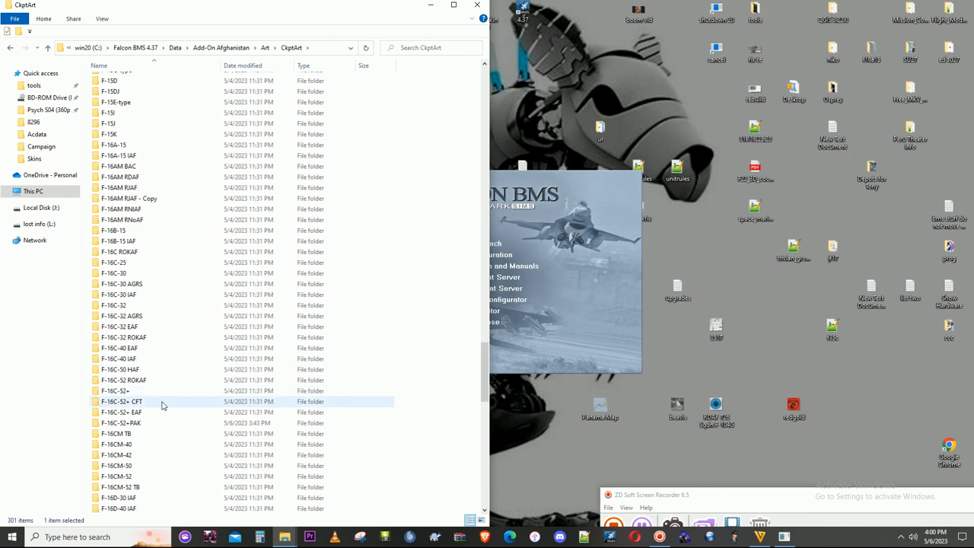
right_click(143, 423)
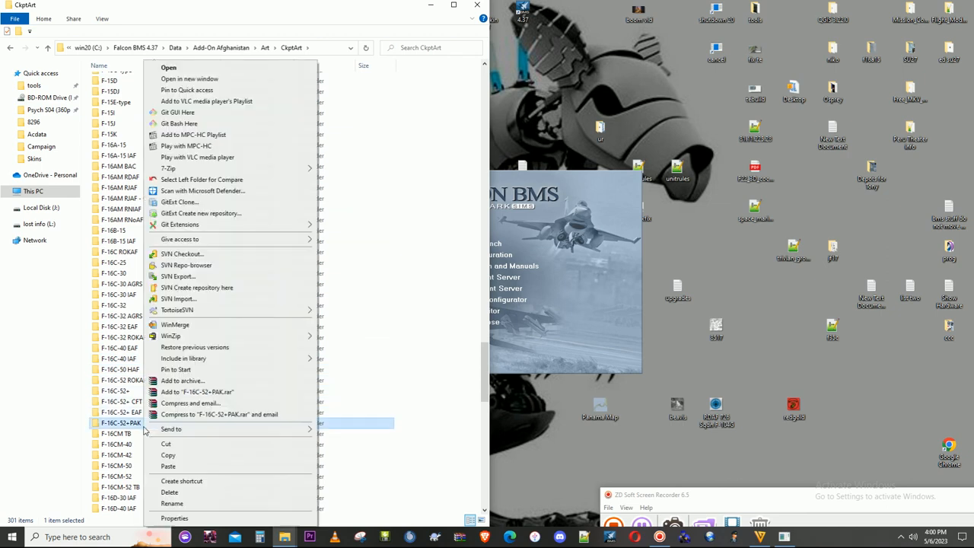
left_click(170, 503)
right_click(141, 426)
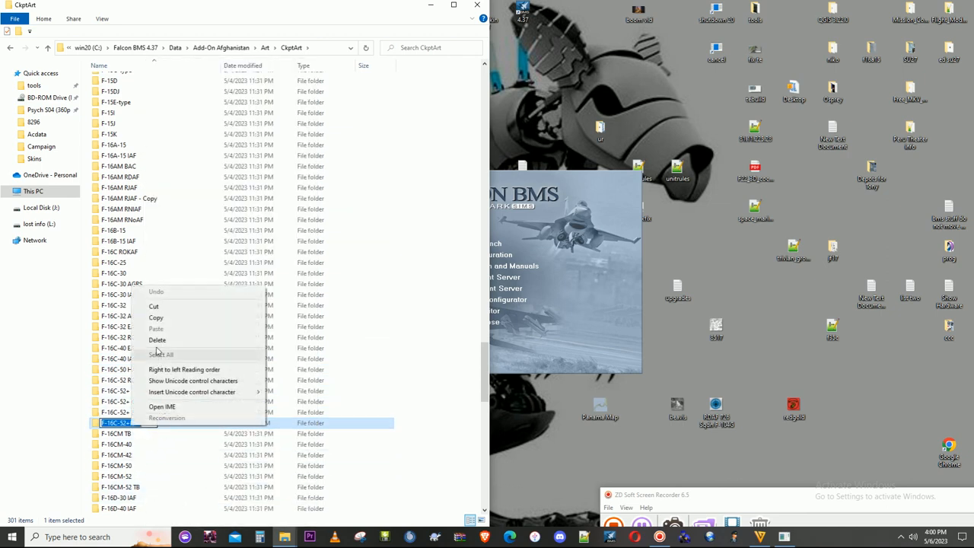
left_click(156, 317)
- Open the theater's Sim\Acdata folder at the files starting with F and bring the Falcon BMS launcher to the front
left_click(199, 54)
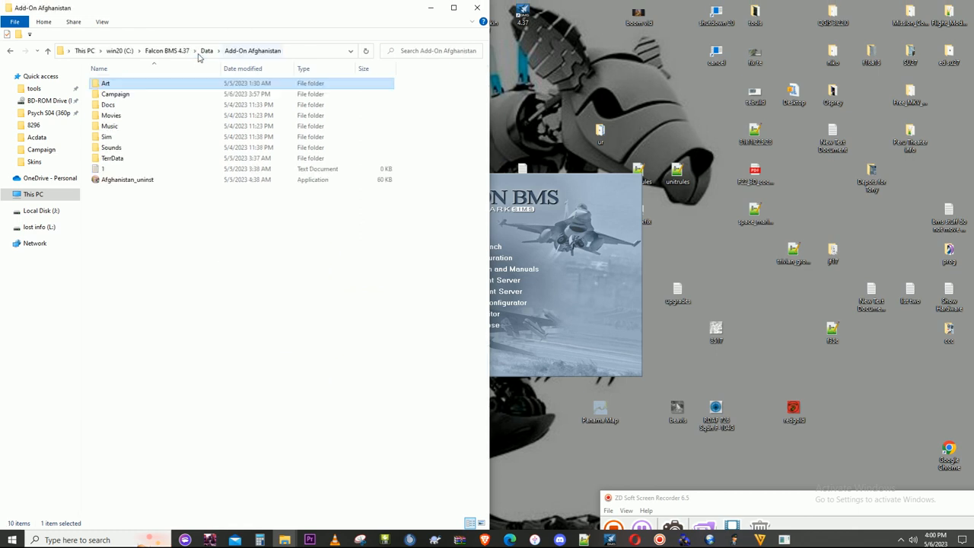
double_click(110, 136)
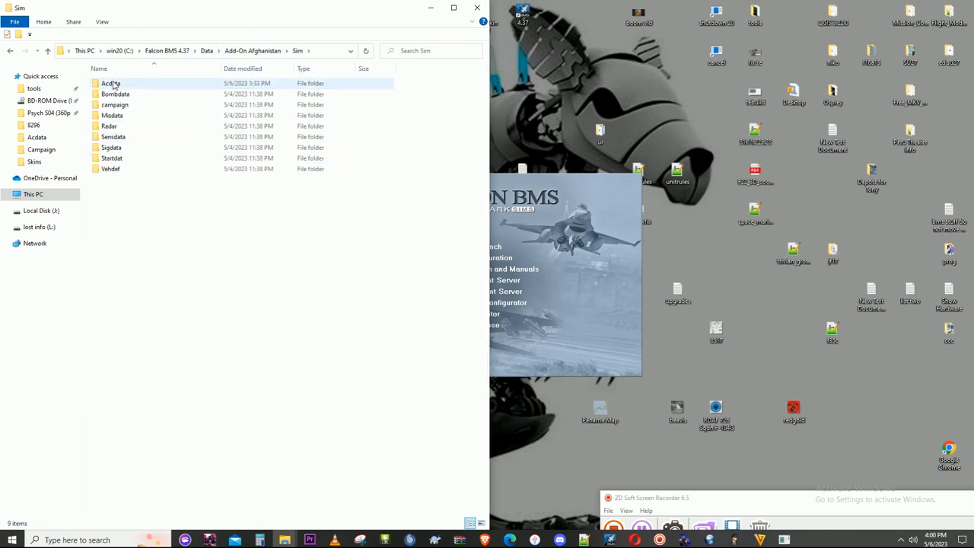
double_click(110, 83)
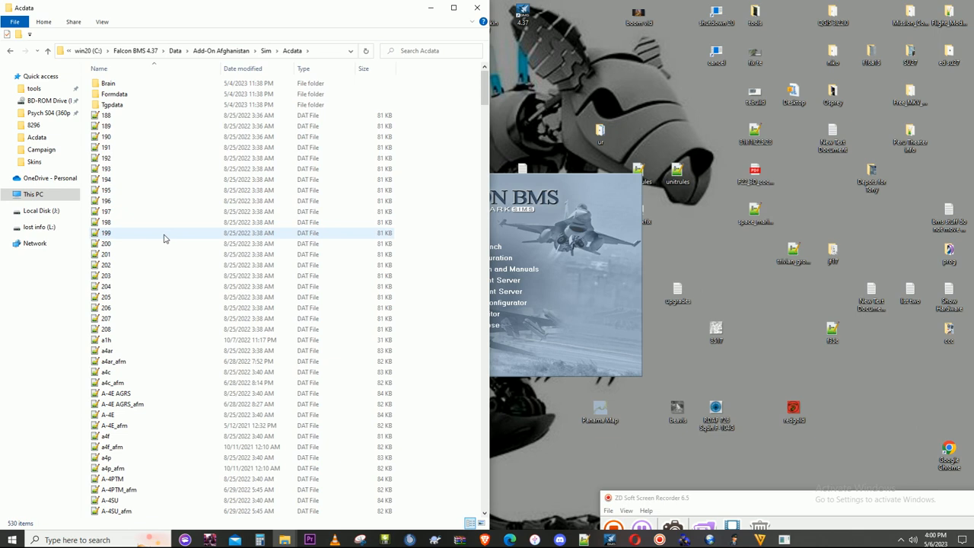
scroll(165, 251, "down", 2)
left_click(165, 284)
key("f")
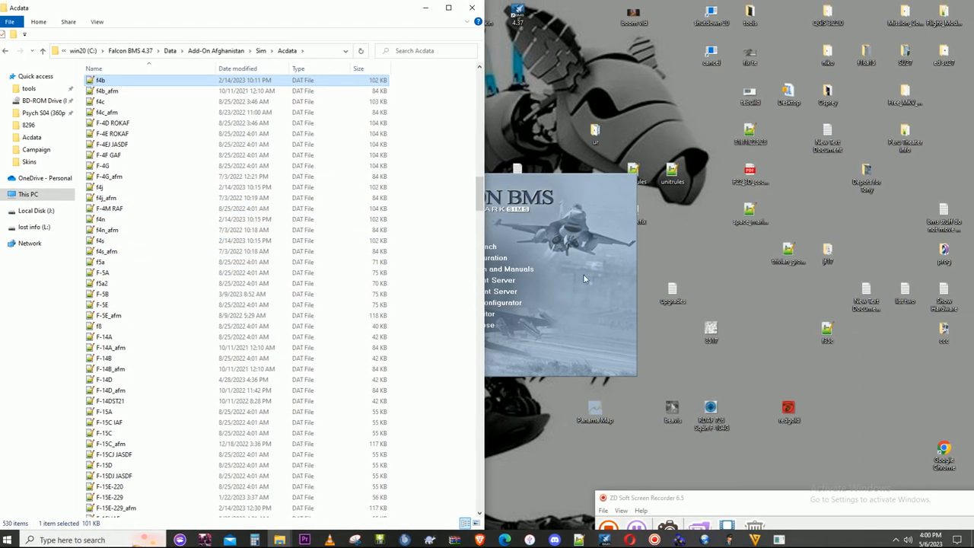
left_click(563, 324)
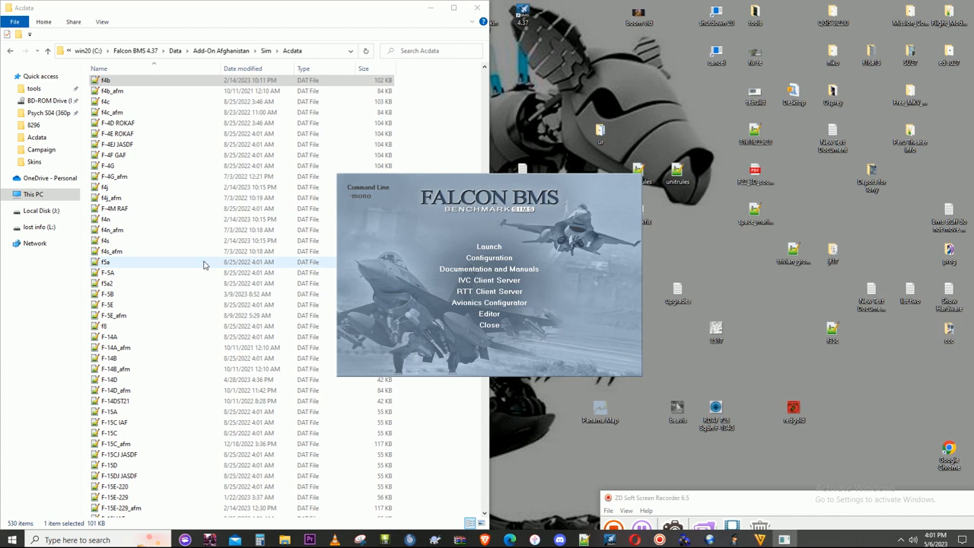
- Find the F-16C-52+ PAK data file in the theater's Sim\Acdata folder and open it in Notepad++
left_click(203, 264)
scroll(266, 357, "down", 5)
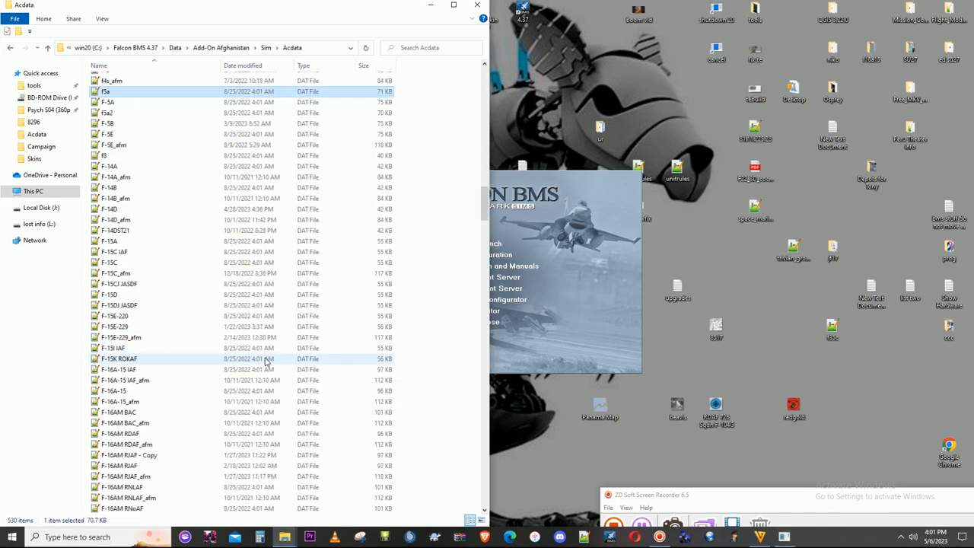
scroll(137, 401, "down", 5)
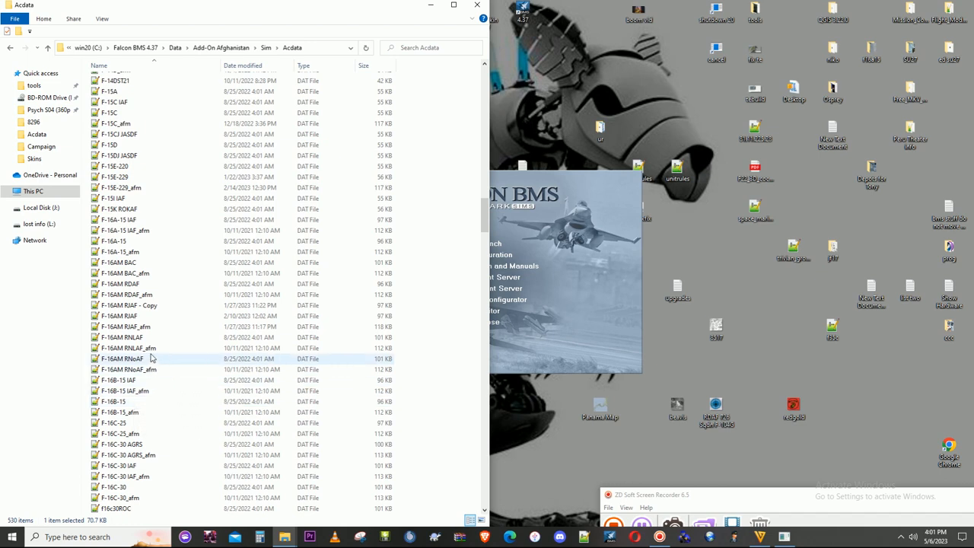
scroll(129, 379, "down", 3)
scroll(130, 379, "down", 2)
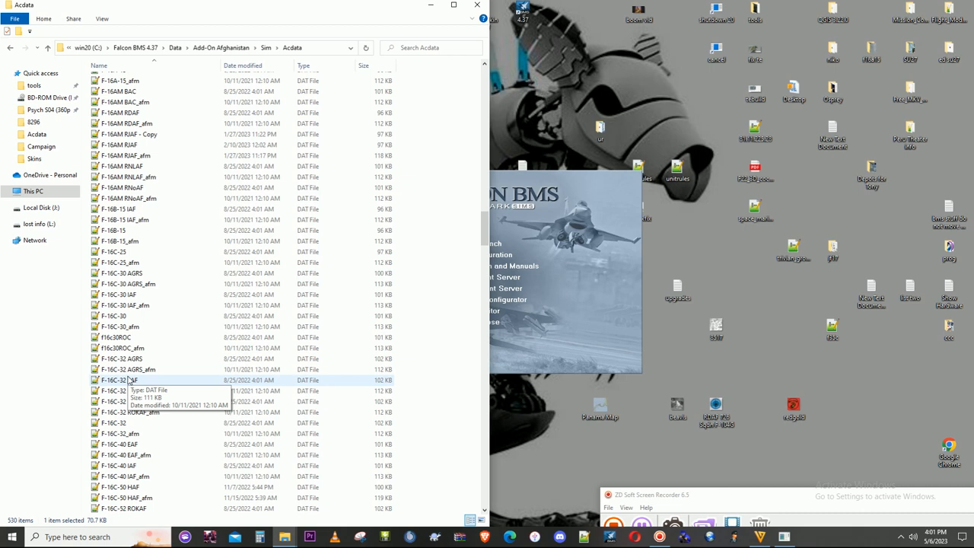
scroll(143, 457, "down", 5)
double_click(136, 434)
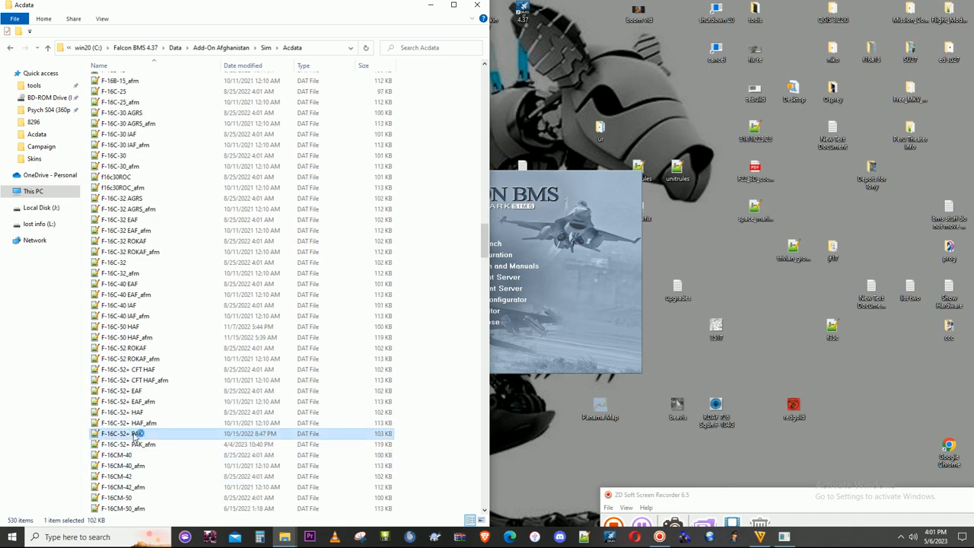
- Search F-16C-52+ PAK.dat for all occurrences of "wing" and go to the cockpitWingsParent line
scroll(151, 289, "up", 17)
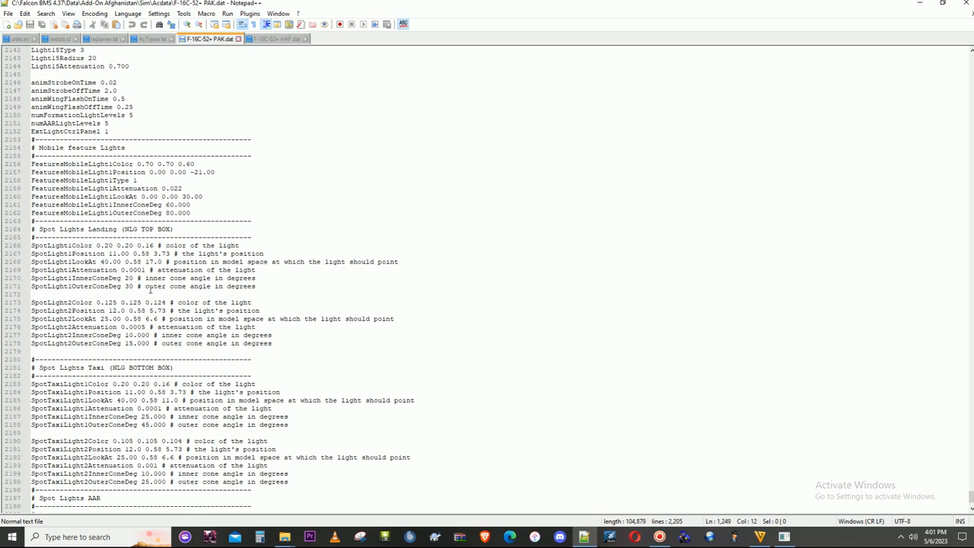
scroll(151, 290, "up", 1)
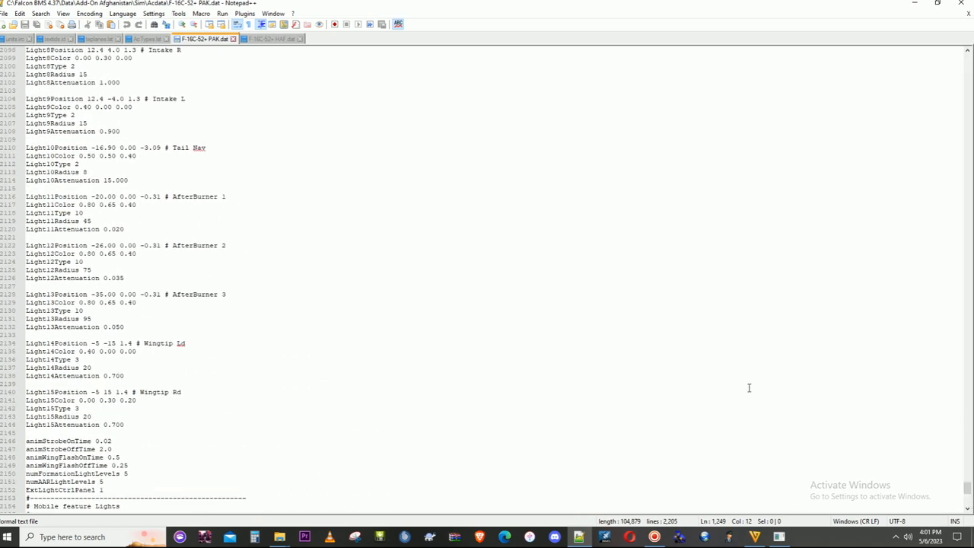
left_click_drag(967, 496, 966, 62)
left_click(437, 187)
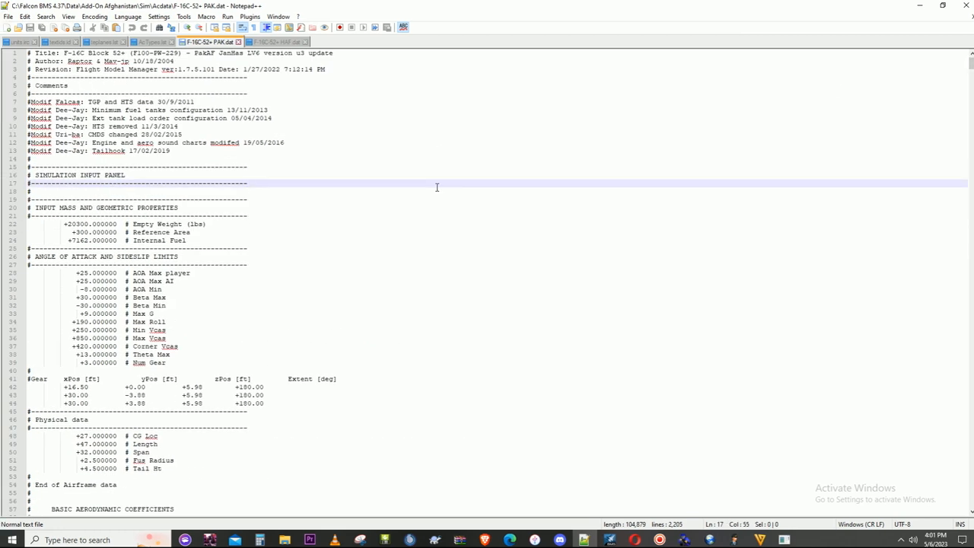
key("ctrl+f")
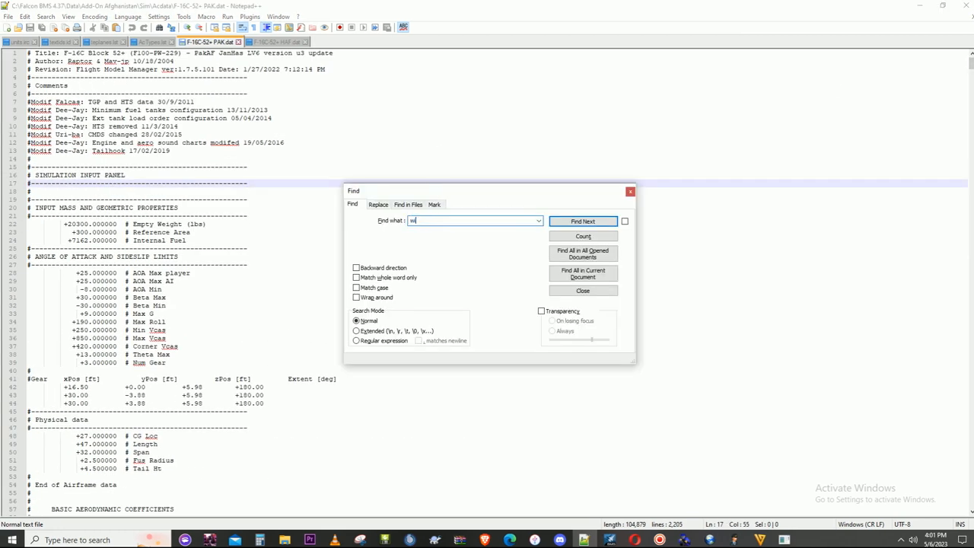
left_click(584, 278)
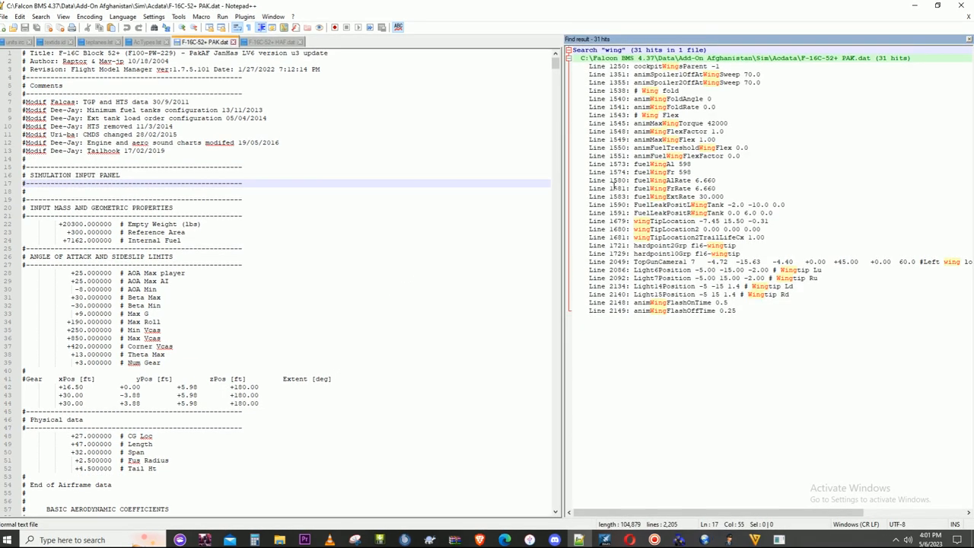
double_click(663, 67)
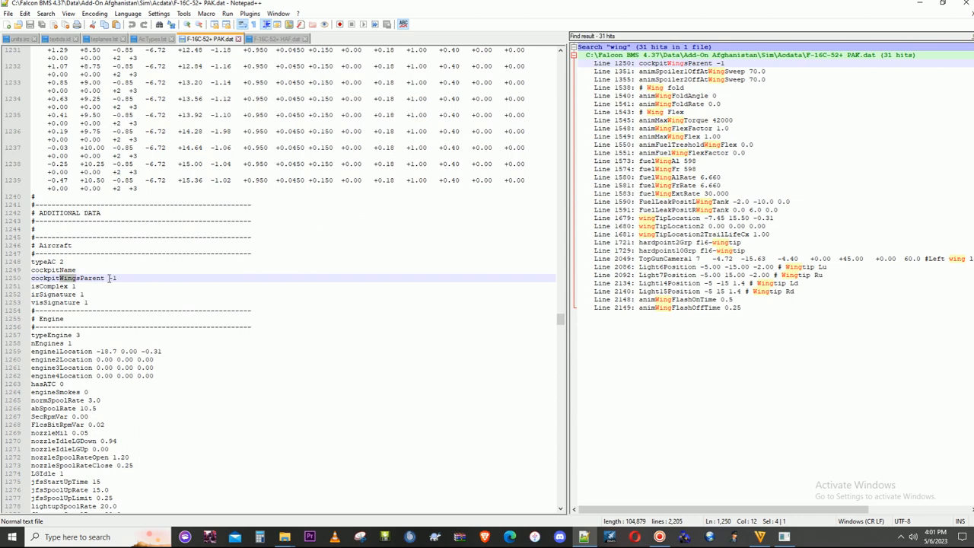
- Paste the copied folder name F-16C-52+PAK as the cockpitName value in the Aircraft section
key("Up")
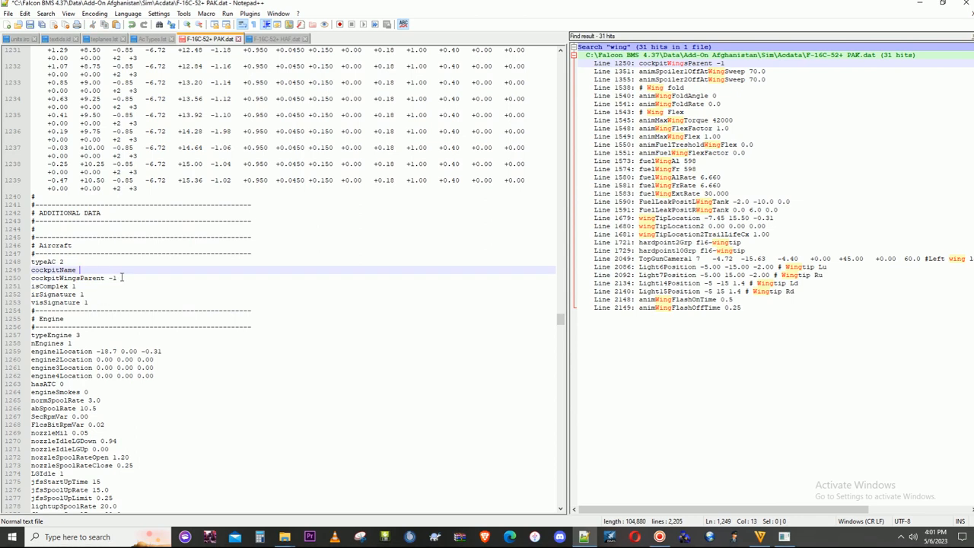
type("F-16C-52+PAK")
left_click(121, 279)
- Go back to File Explorer and open the F-16C-52+PAK folder in the Afghanistan theater's Art\CkptArt
left_click_drag(444, 9, 972, 213)
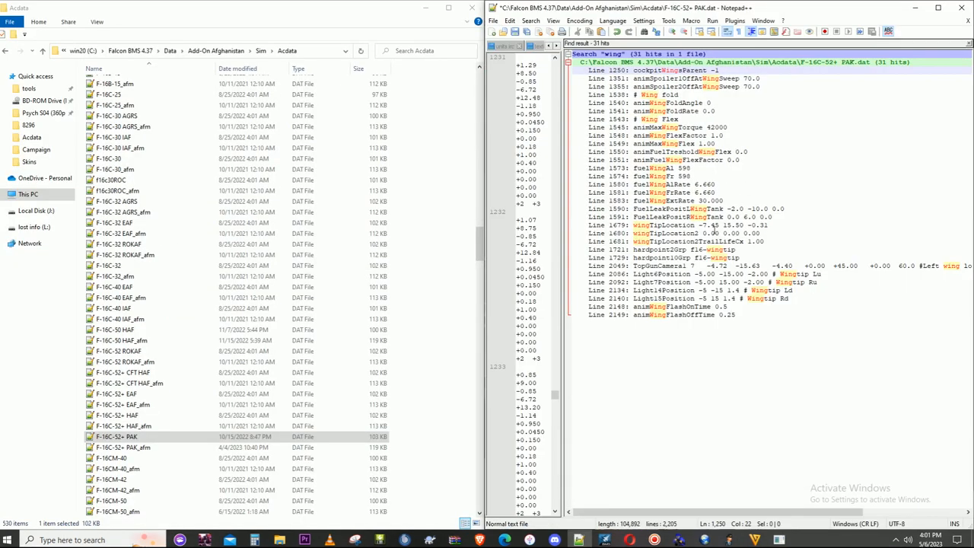
left_click(217, 50)
double_click(123, 84)
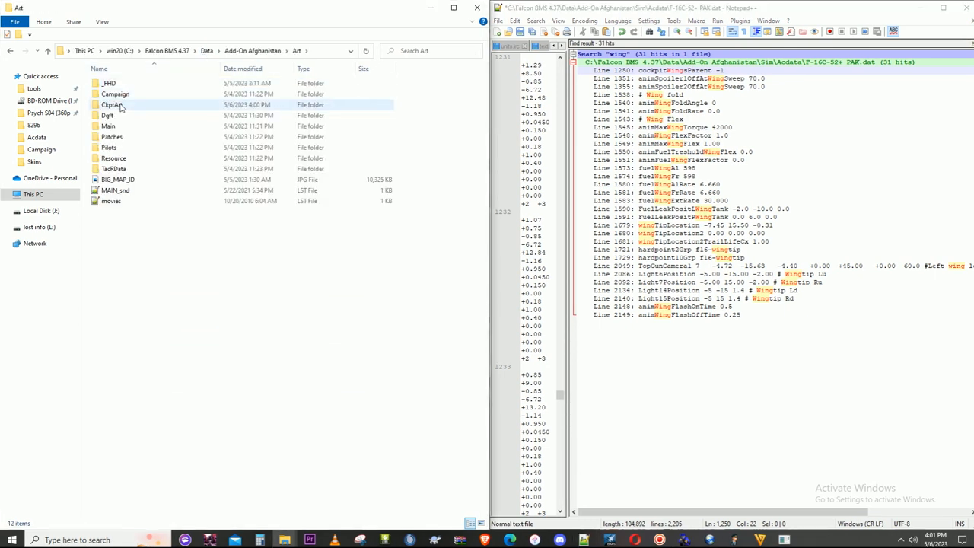
double_click(121, 105)
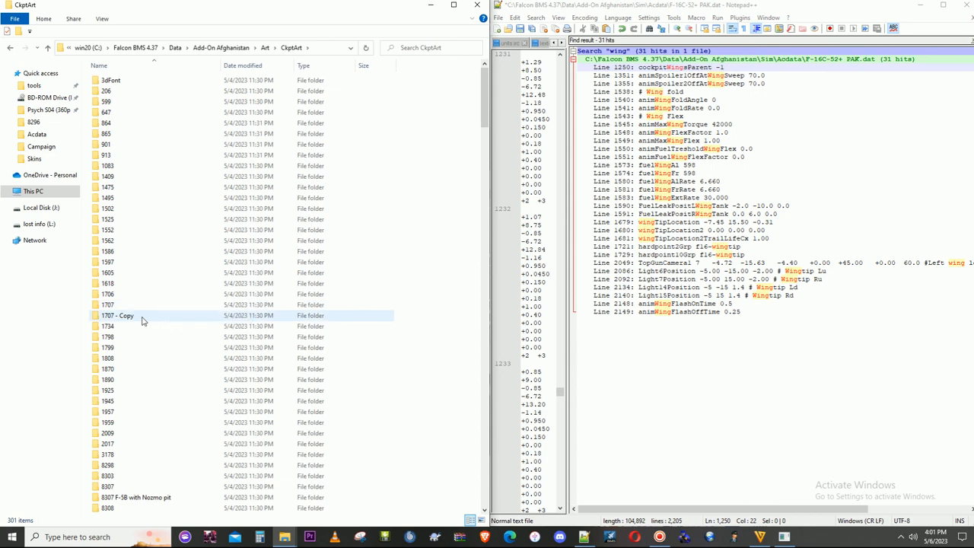
scroll(156, 343, "down", 15)
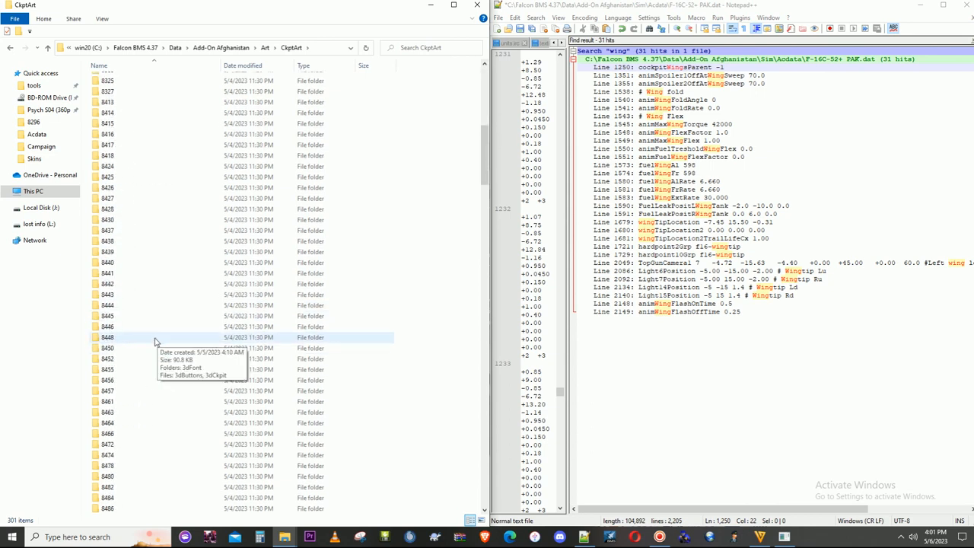
scroll(167, 336, "down", 15)
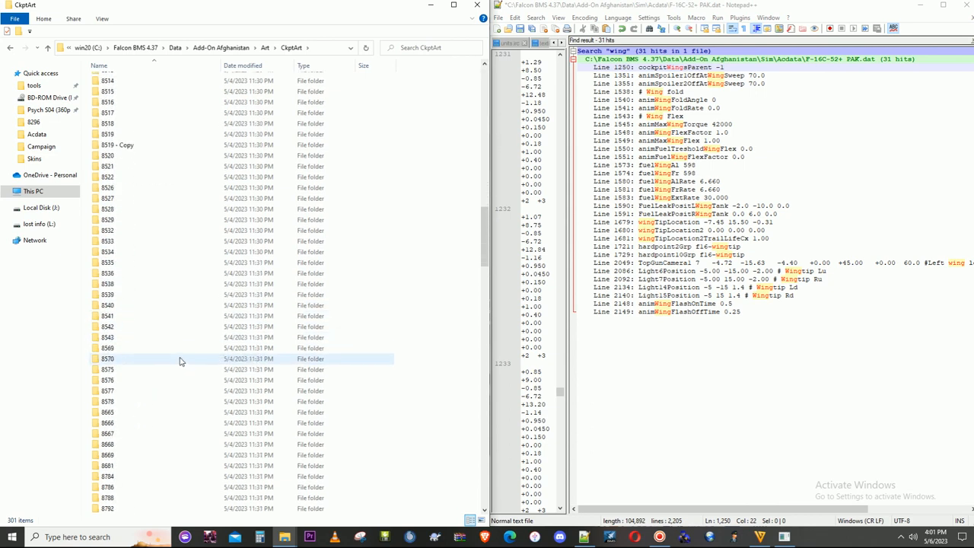
scroll(194, 354, "down", 10)
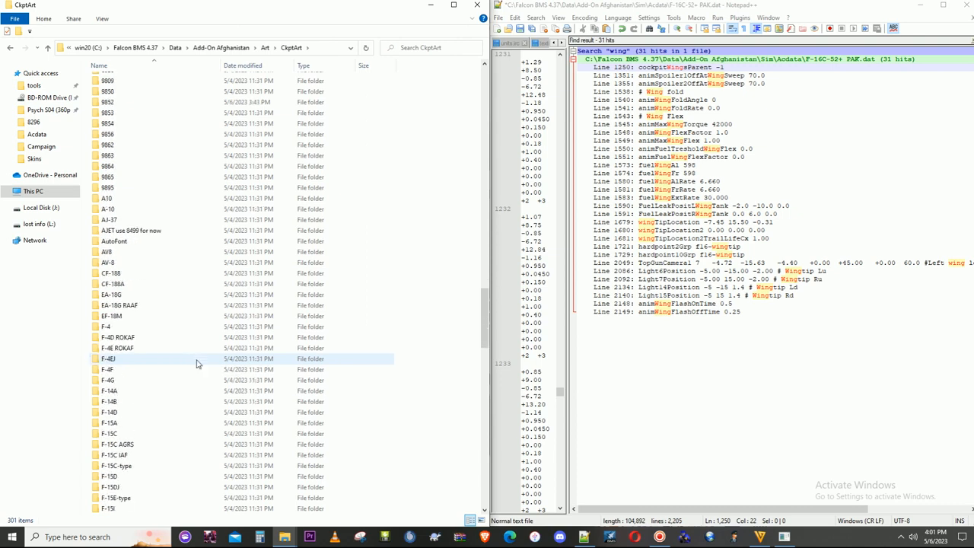
scroll(202, 355, "down", 12)
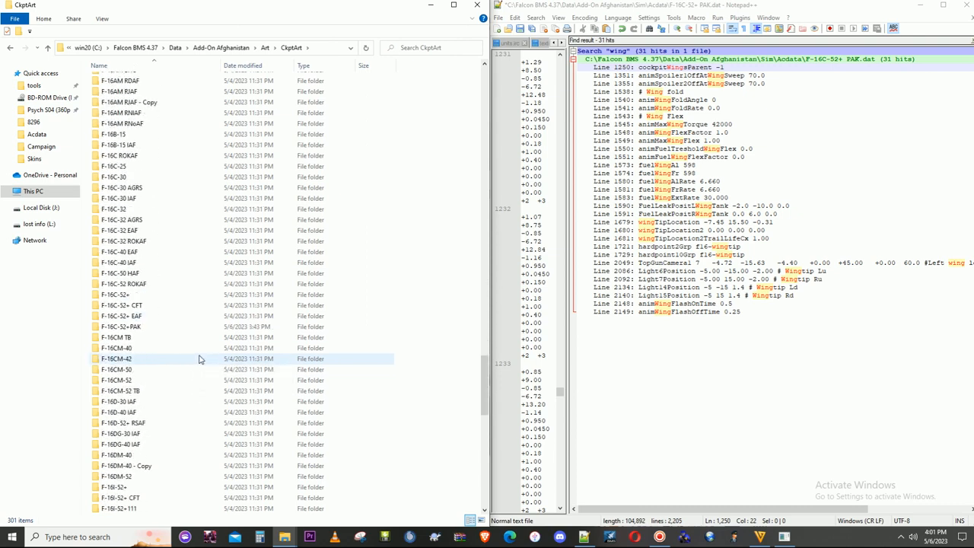
scroll(152, 396, "down", 3)
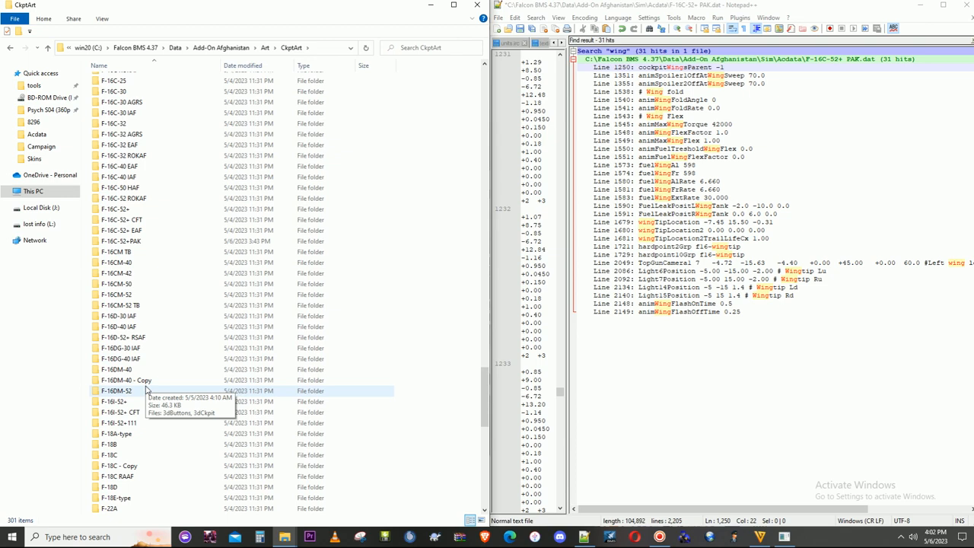
left_click(134, 413)
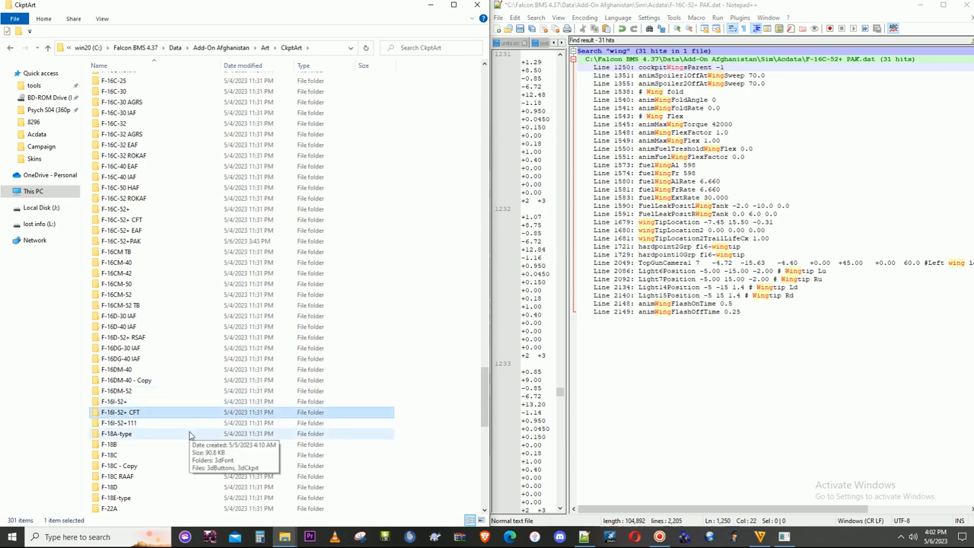
double_click(126, 244)
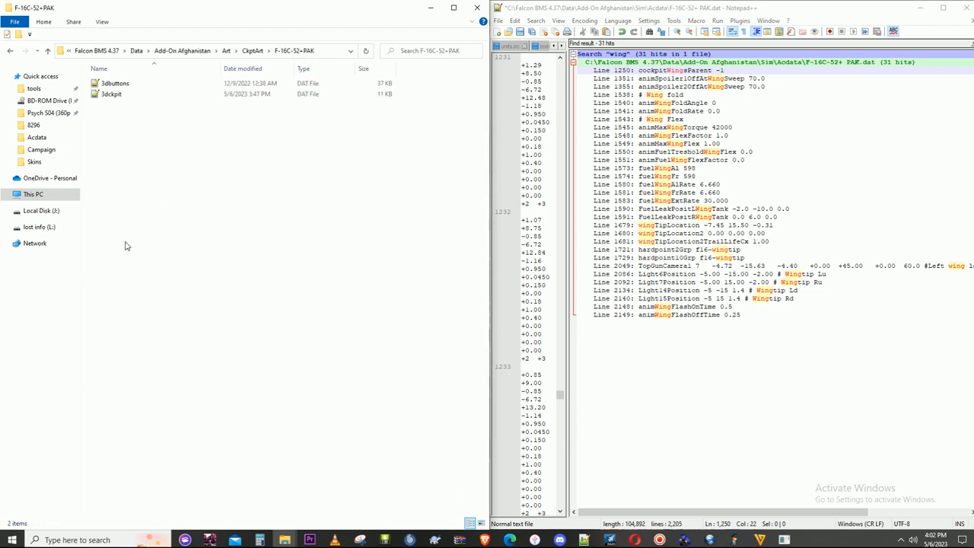
- Open the folder's 3dckpit file and examine its LOD model entries for the cockpitwingsmodel number
double_click(111, 94)
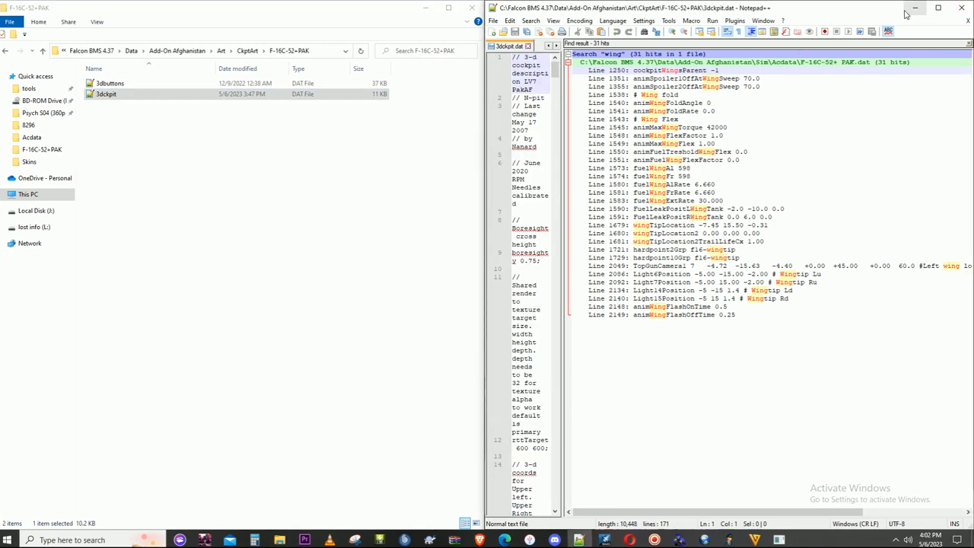
left_click(937, 7)
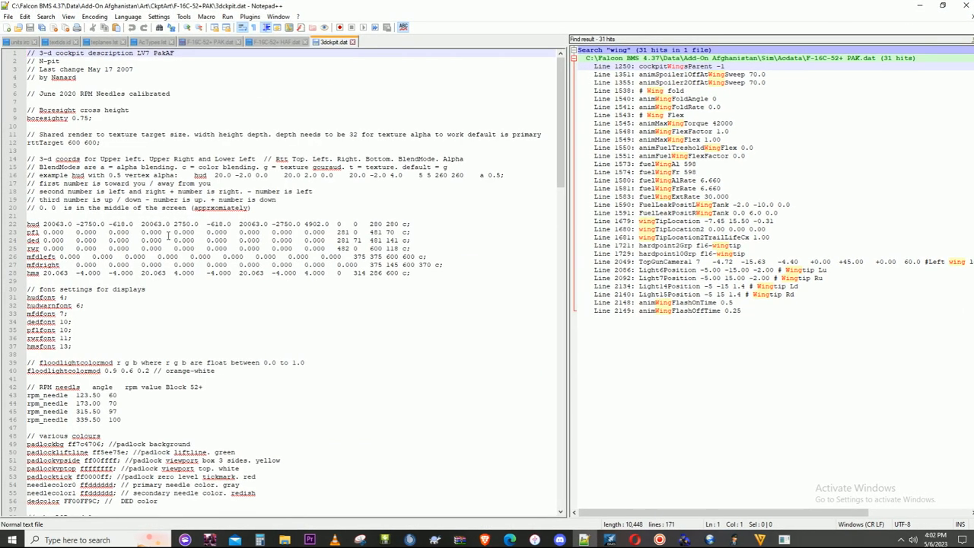
scroll(168, 236, "down", 6)
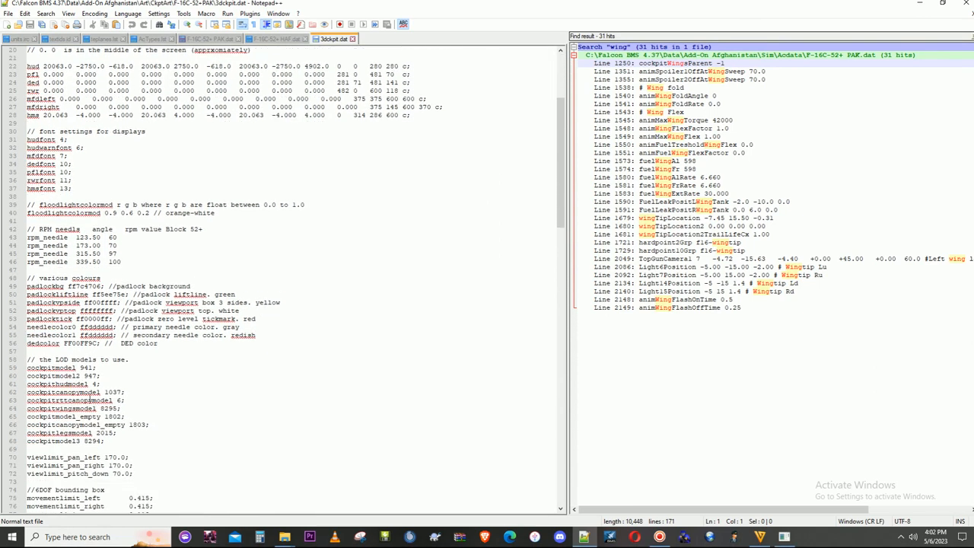
scroll(89, 396, "down", 1)
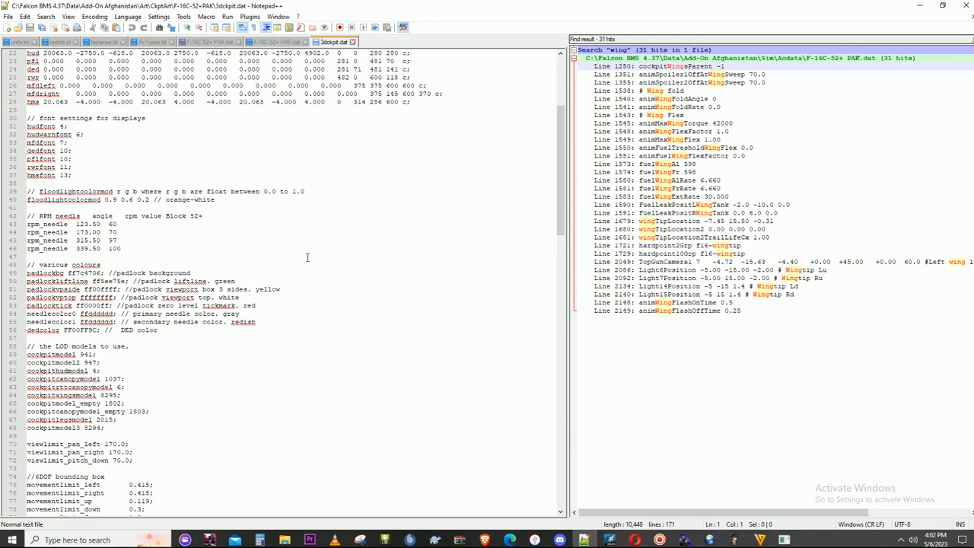
- Return to F-16C-52+ PAK.dat, set cockpitWingsParent to 8295, and close the editor
left_click(280, 42)
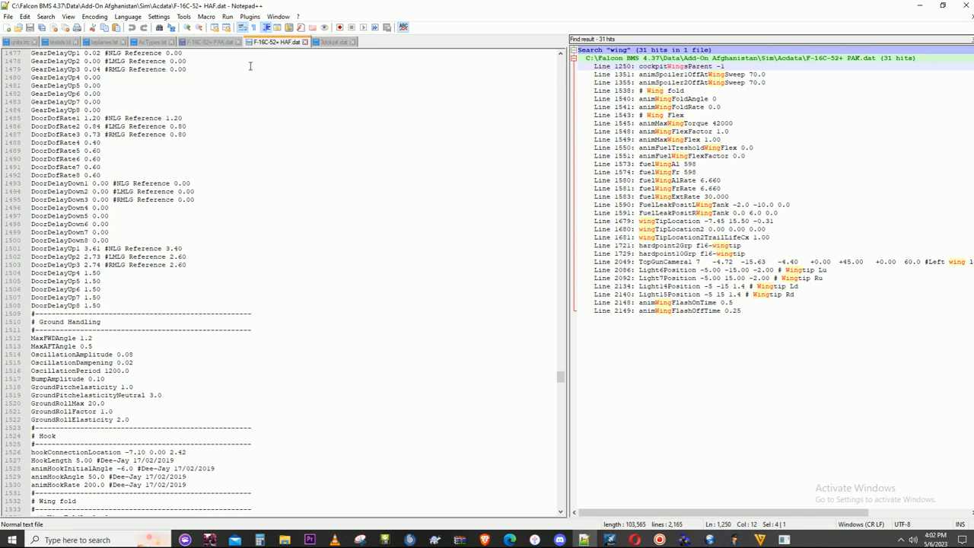
scroll(239, 282, "up", 3)
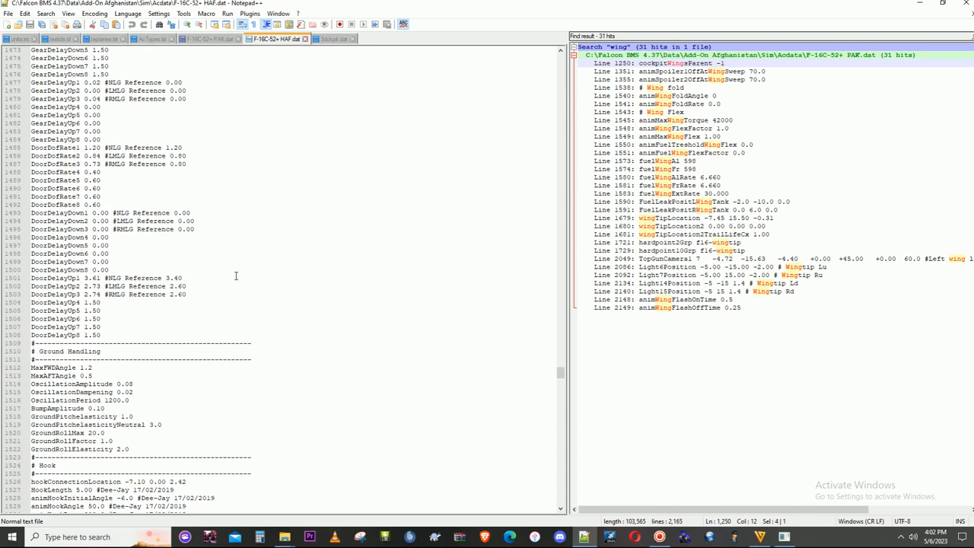
left_click(205, 42)
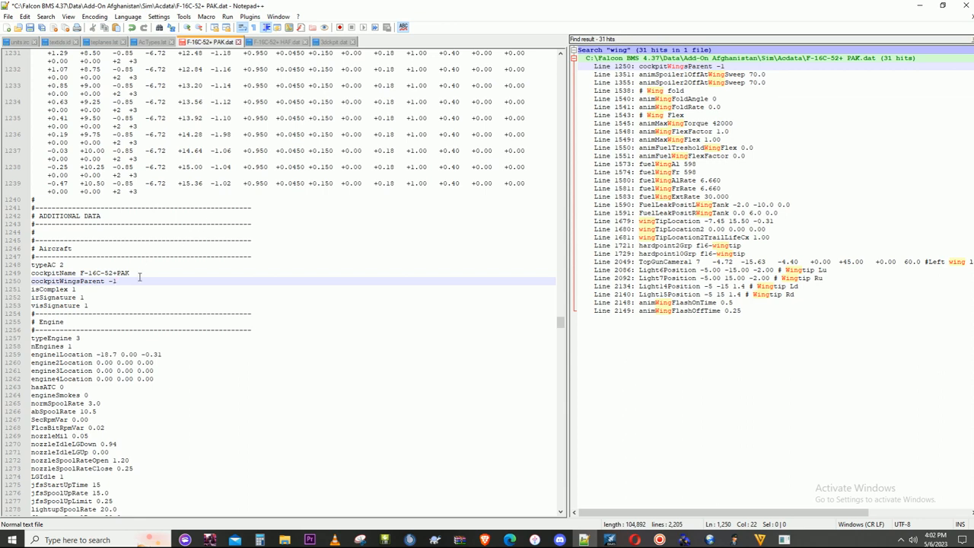
left_click_drag(111, 277, 120, 279)
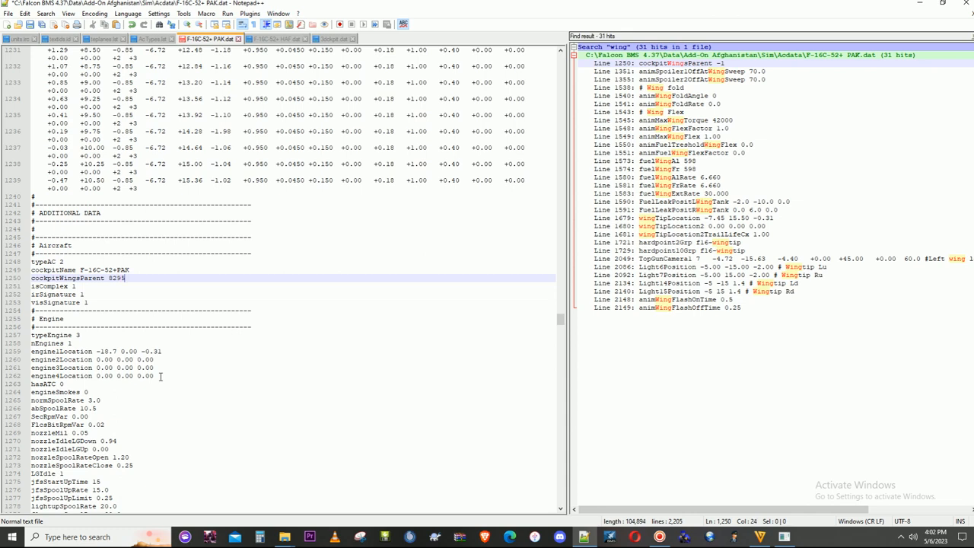
left_click(961, 6)
left_click(476, 303)
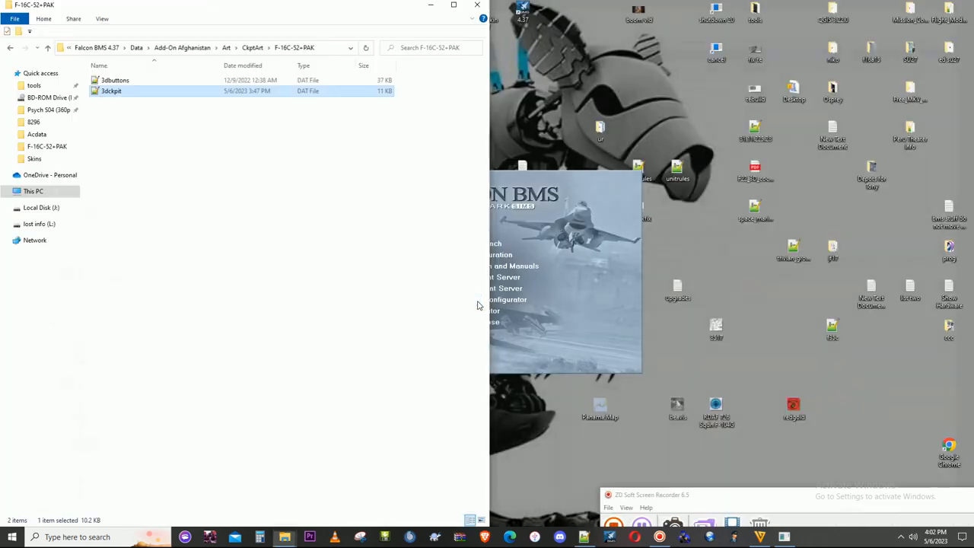
left_click(578, 343)
left_click(487, 248)
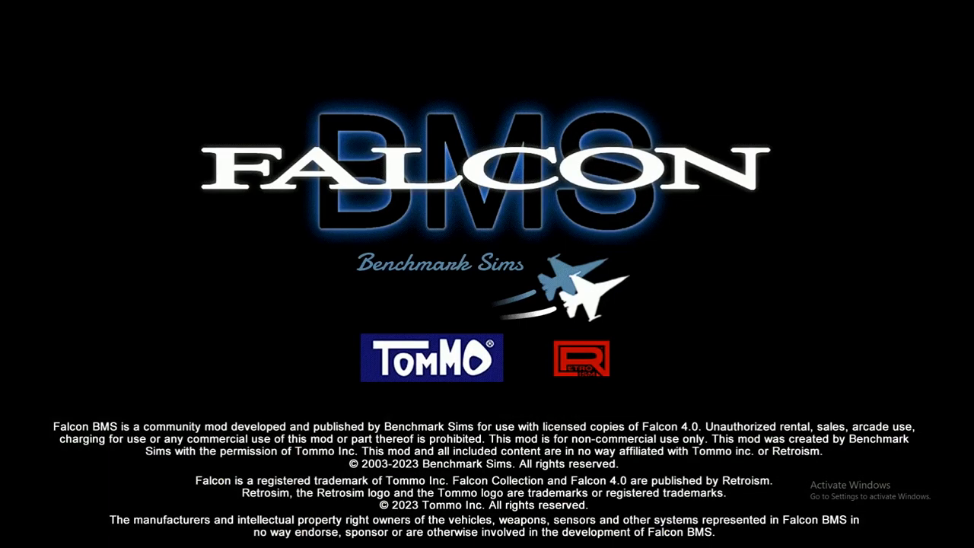
key("super")
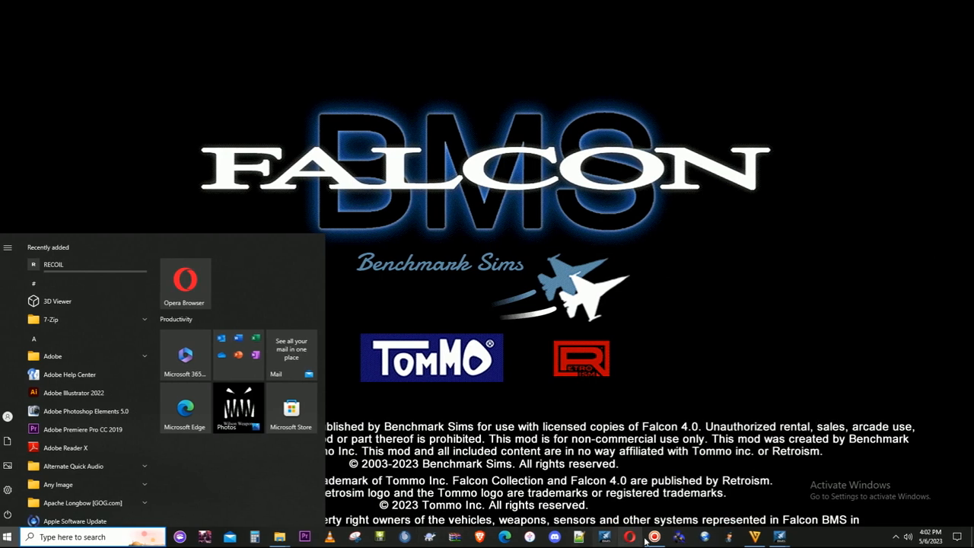
mouse_move(655, 536)
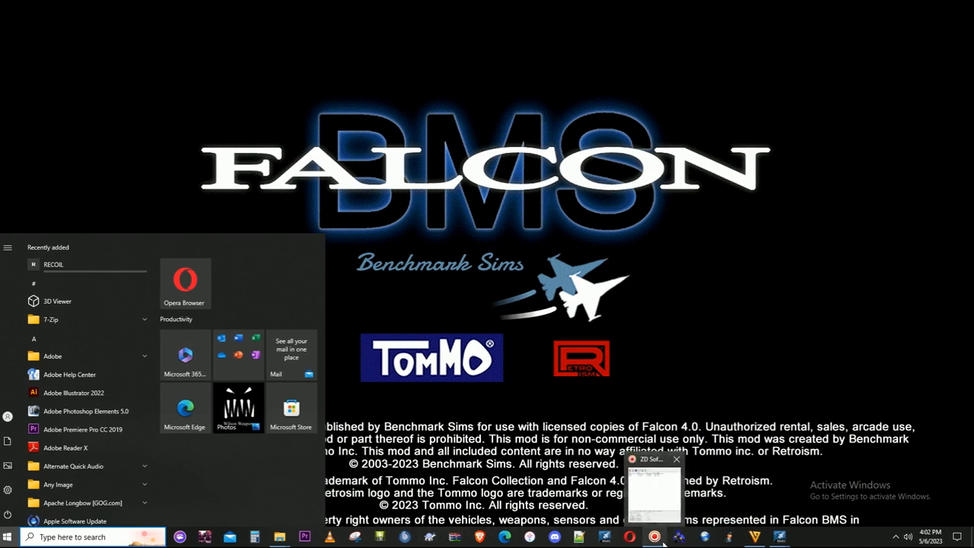
mouse_move(779, 536)
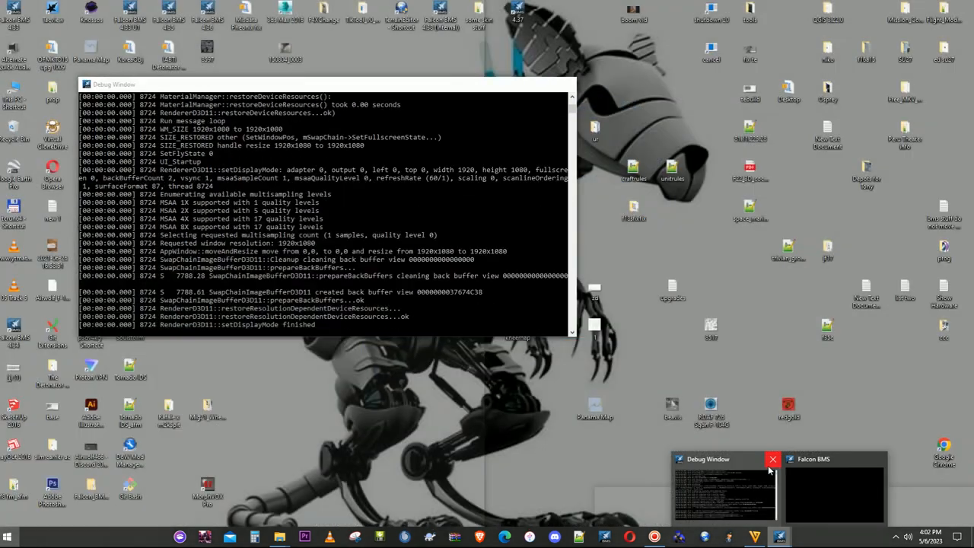
left_click(772, 459)
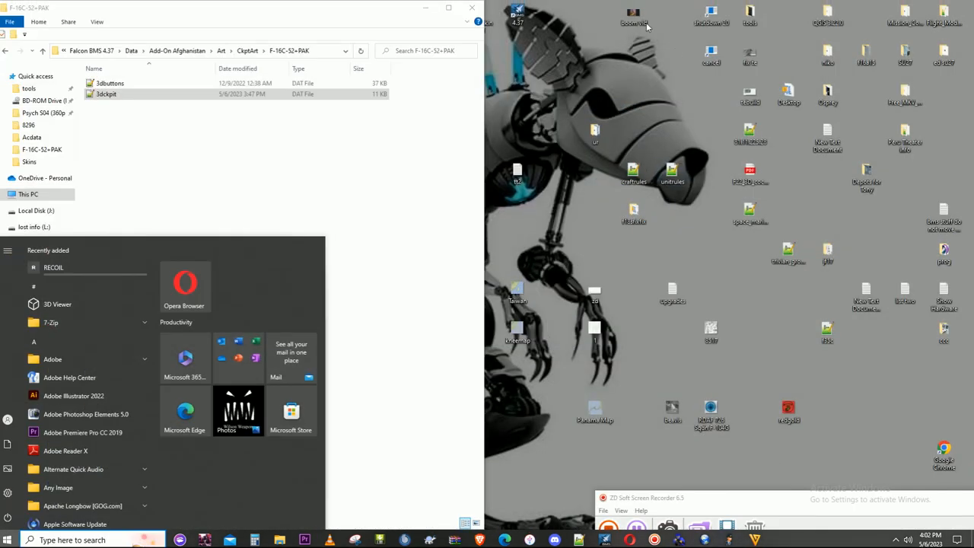
- Start the Falcon BMS Editor, and in File Explorer open the Afghanistan theater's Sim\Acdata folder
double_click(520, 19)
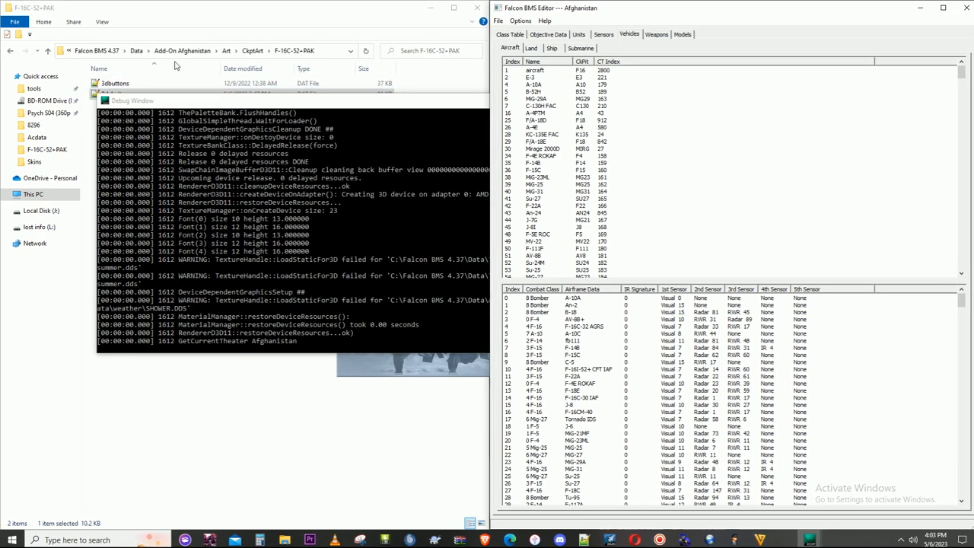
left_click(199, 51)
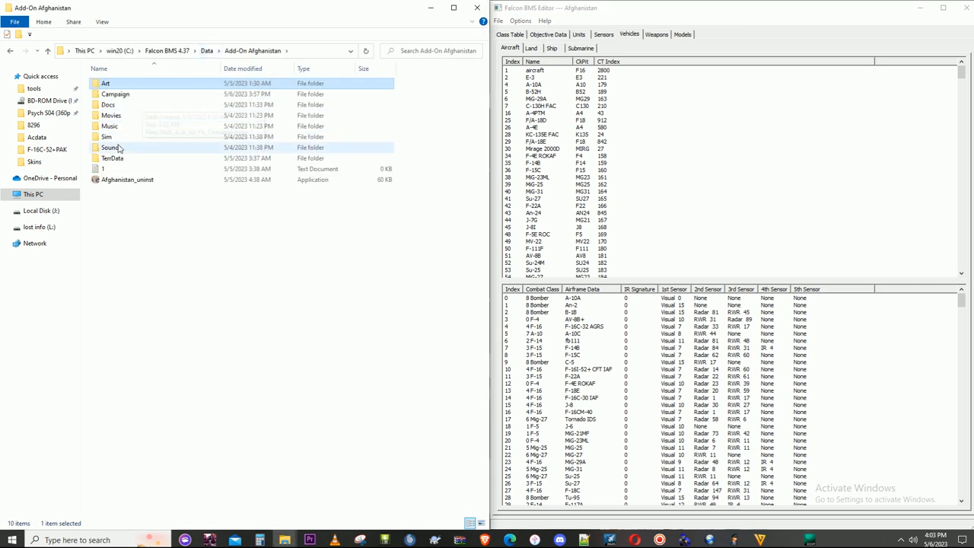
double_click(108, 137)
double_click(109, 83)
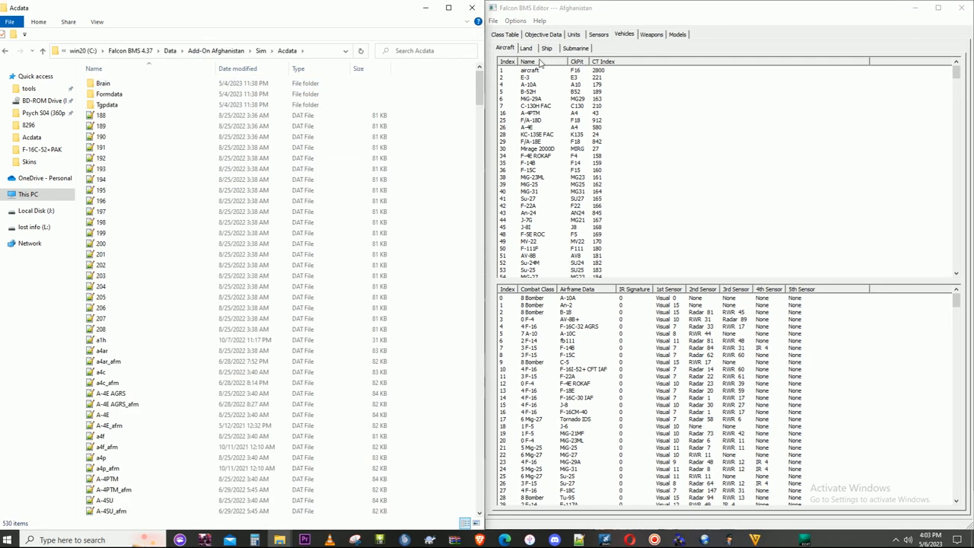
- Open the F-16C-52+PAK aircraft record, examine its linked aircraft data (ACD), and close the editor without changing anything
left_click_drag(957, 72, 957, 134)
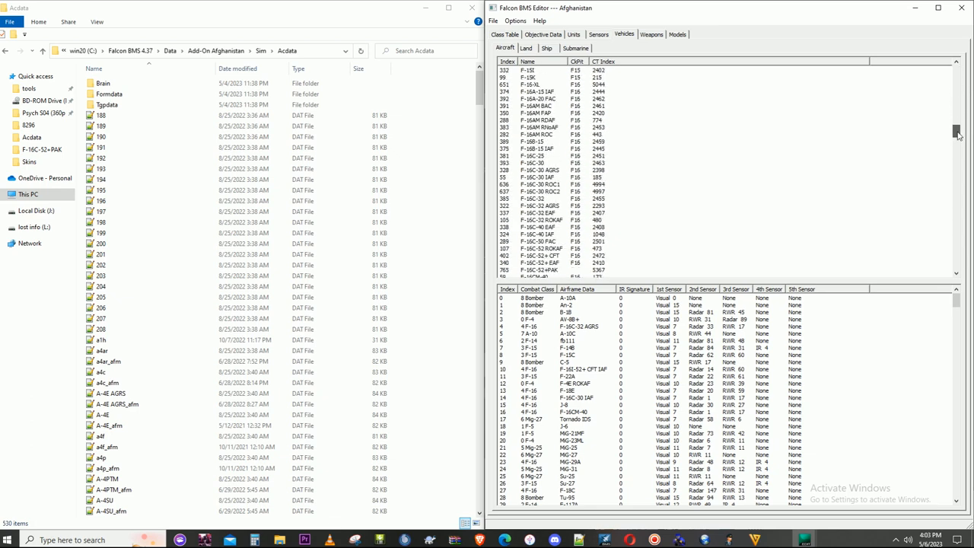
scroll(563, 213, "down", 2)
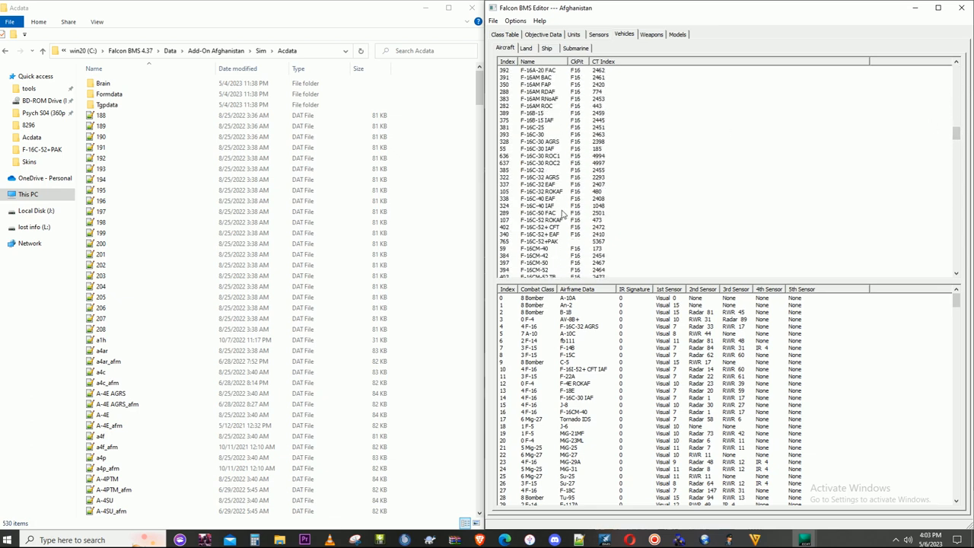
double_click(553, 242)
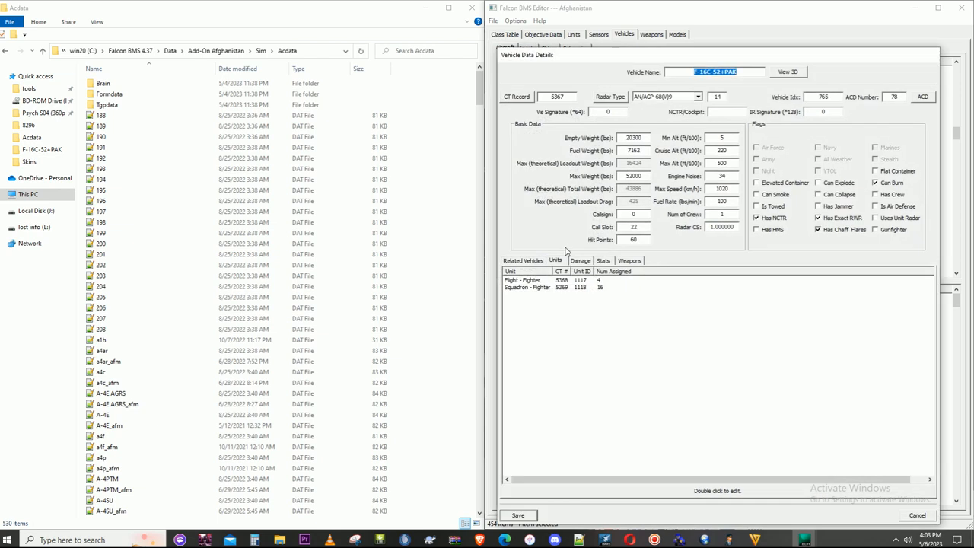
left_click(923, 99)
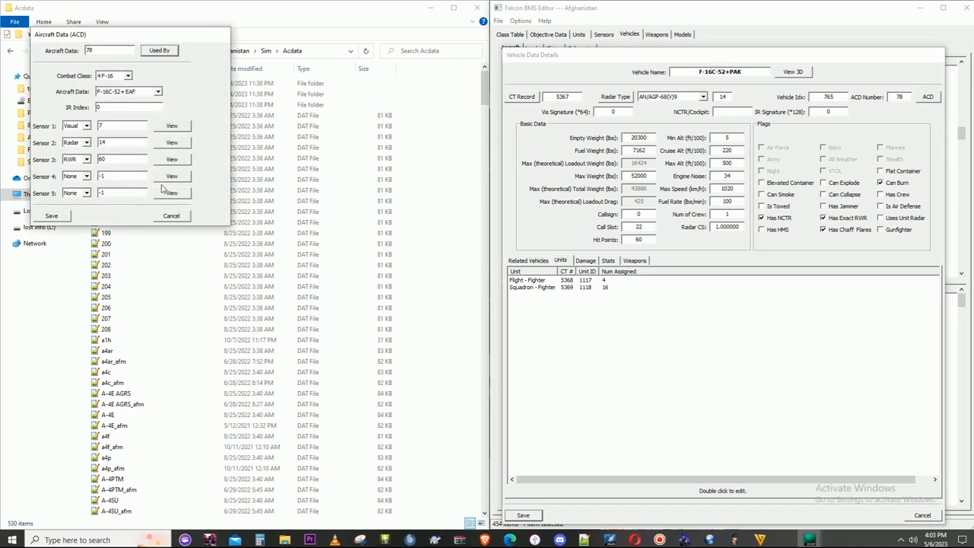
left_click(170, 216)
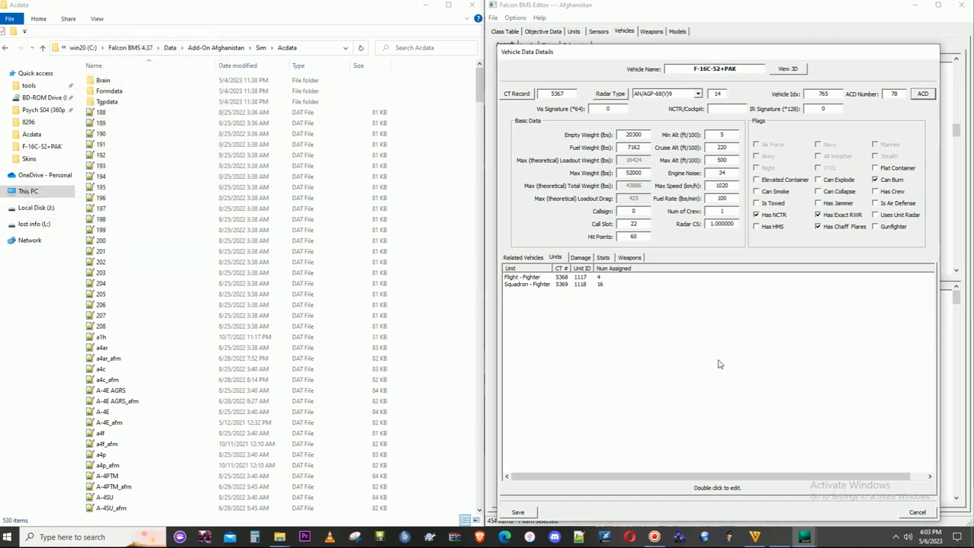
left_click(921, 515)
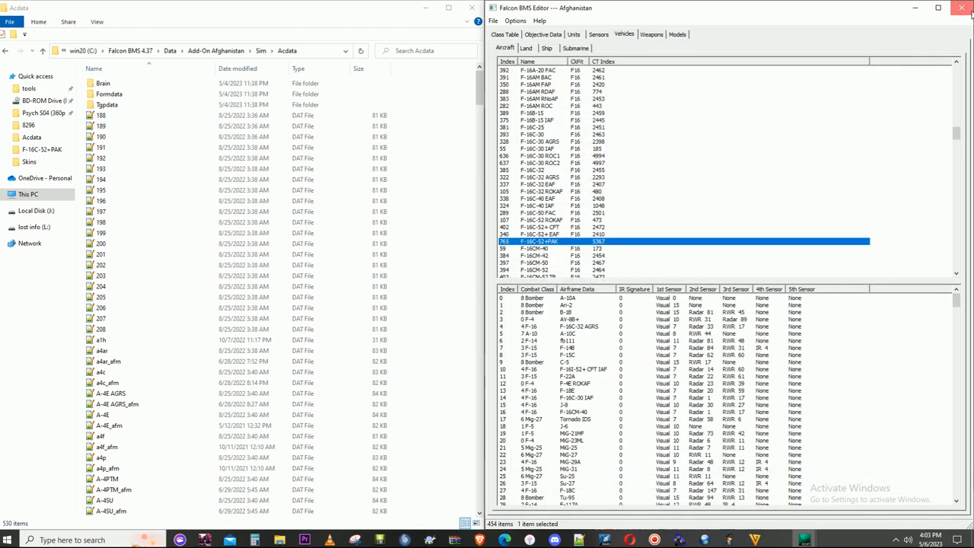
left_click(963, 9)
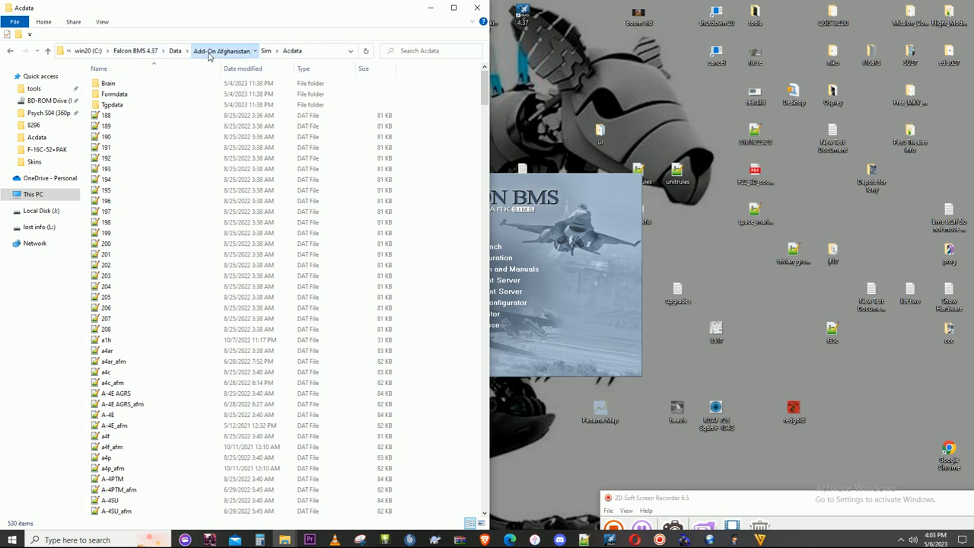
- Open FALCON4_ACD.XML from the Afghanistan theater's TerrData\Objects folder and dock its window to half of the screen
left_click(205, 51)
double_click(135, 158)
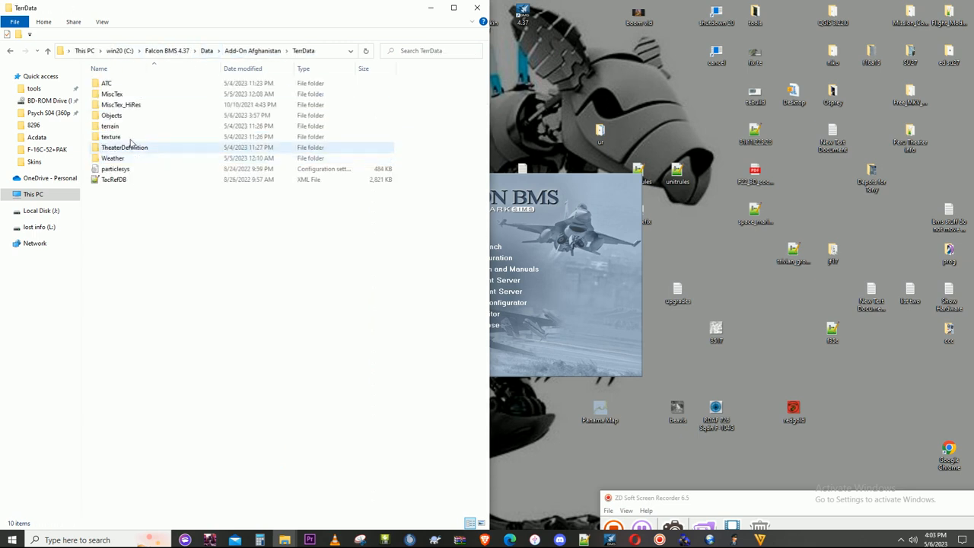
double_click(124, 116)
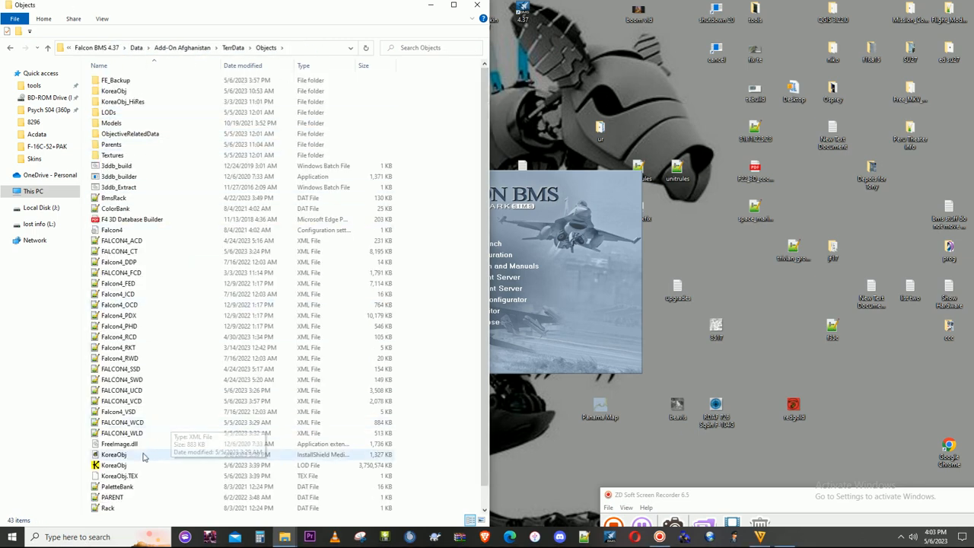
double_click(139, 244)
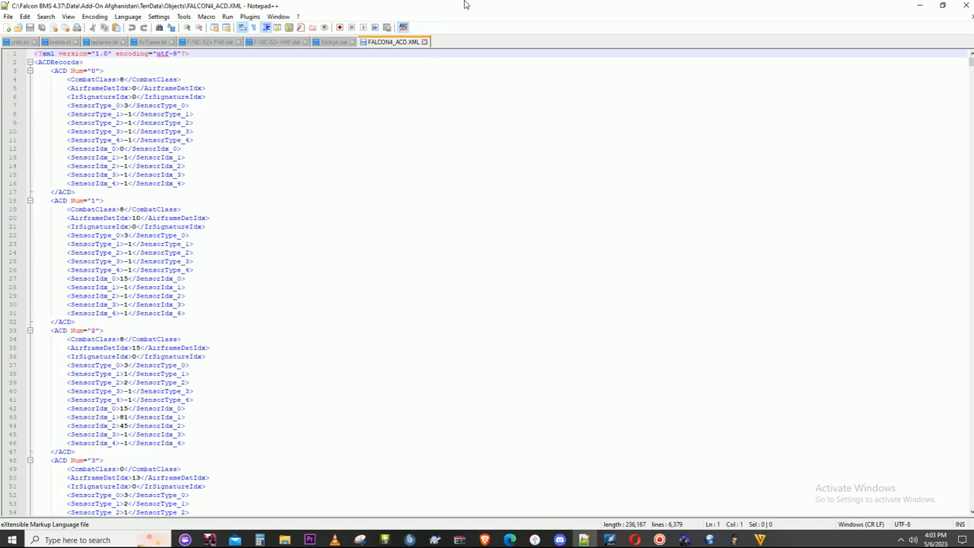
left_click_drag(469, 9, 1, 114)
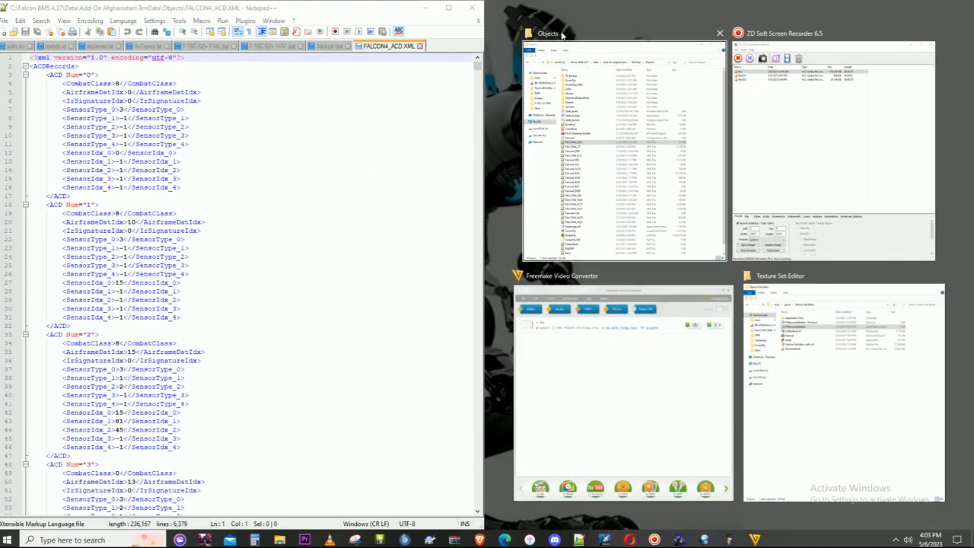
left_click(573, 25)
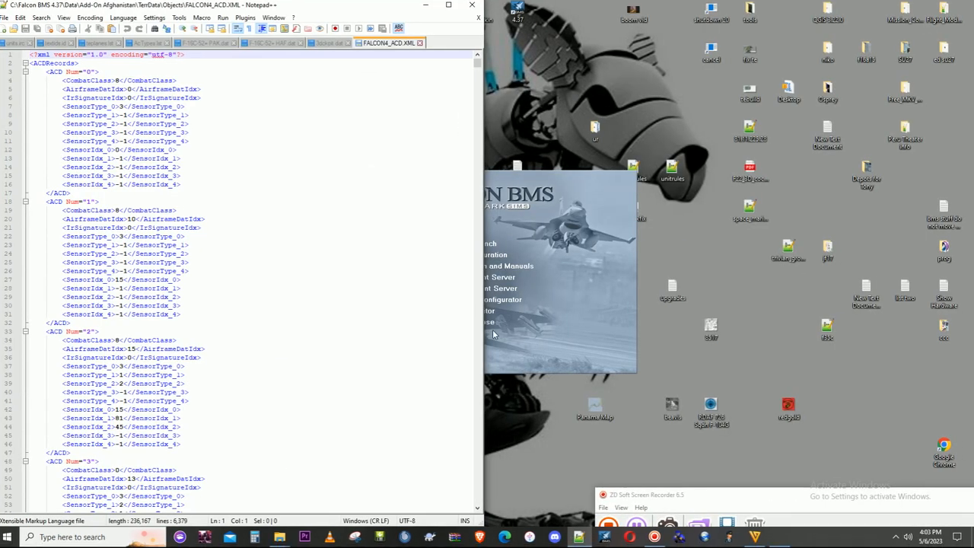
- Restart the Falcon BMS Editor and check the F-16C-52+PAK aircraft's ACD number and aircraft data entry
left_click(493, 247)
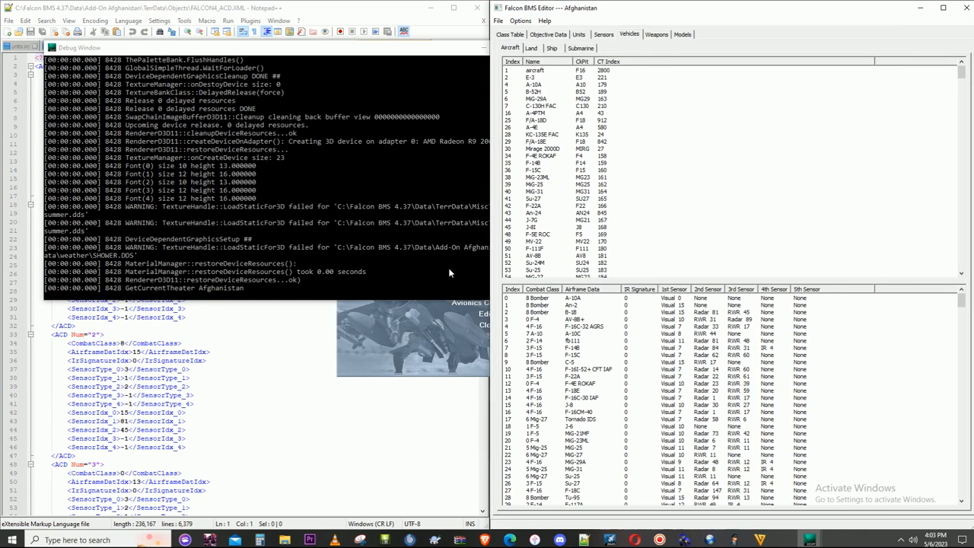
left_click(483, 48)
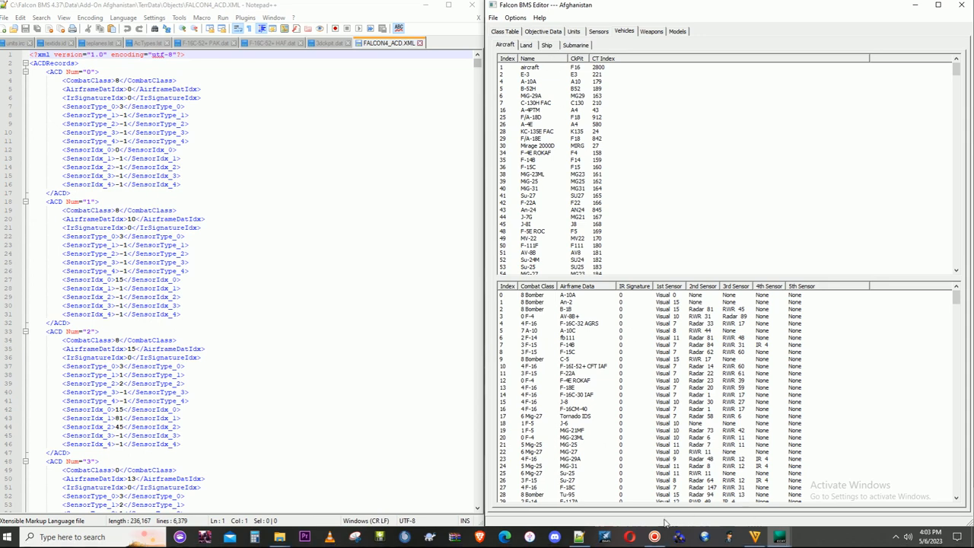
mouse_move(656, 537)
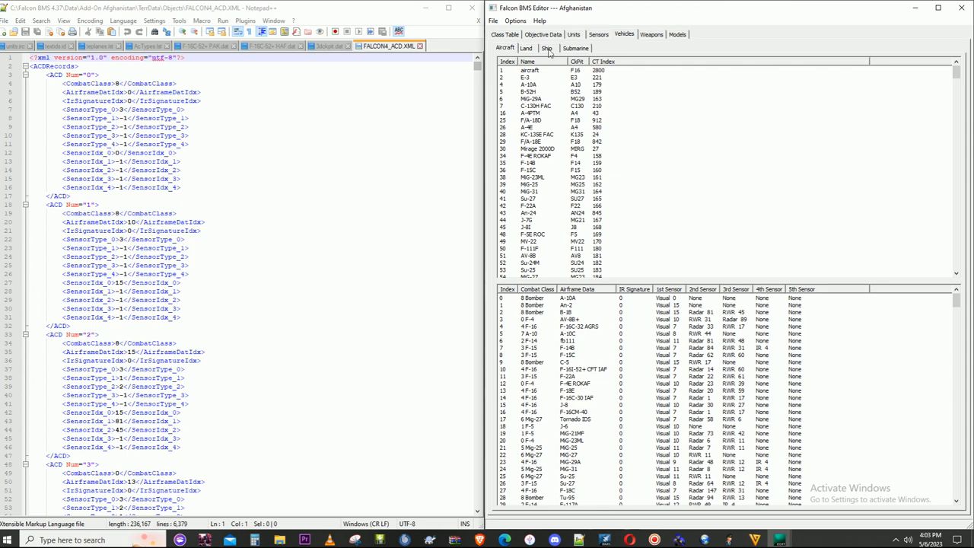
left_click(543, 61)
left_click_drag(956, 73, 956, 147)
left_click(546, 164)
scroll(546, 164, "up", 3)
left_click(559, 128)
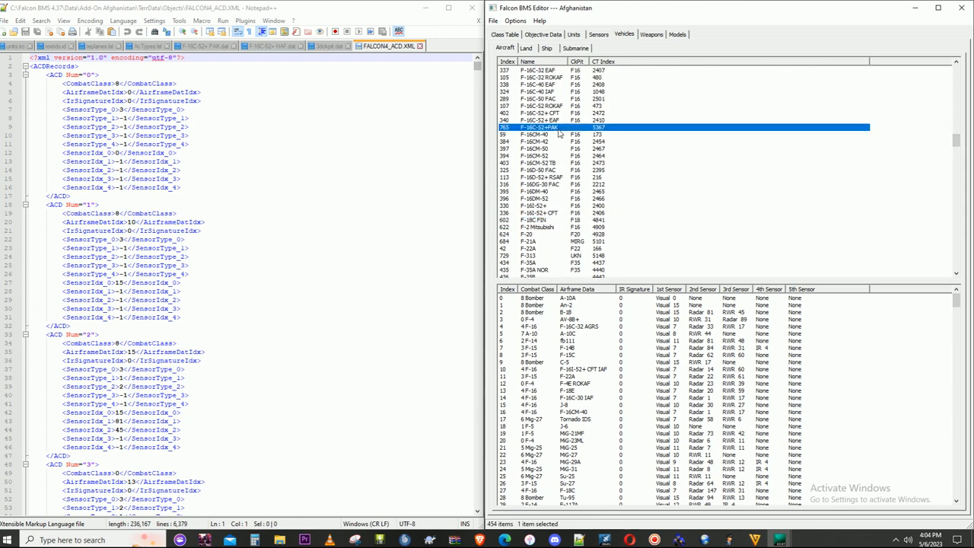
double_click(559, 131)
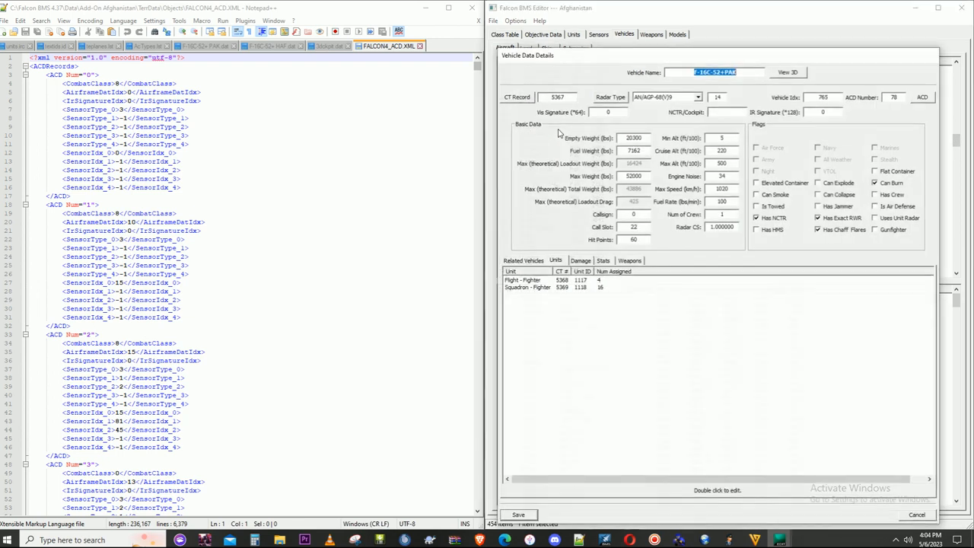
left_click(921, 98)
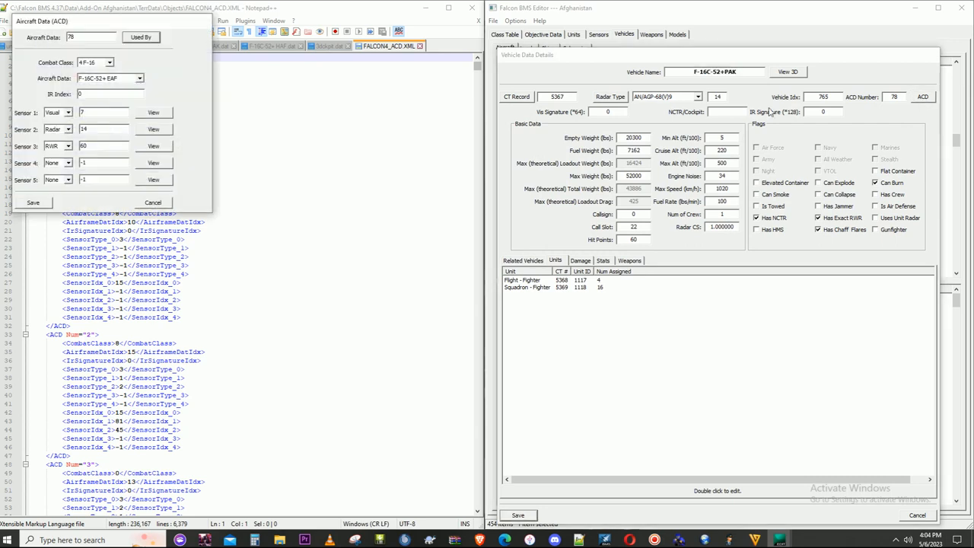
left_click(157, 203)
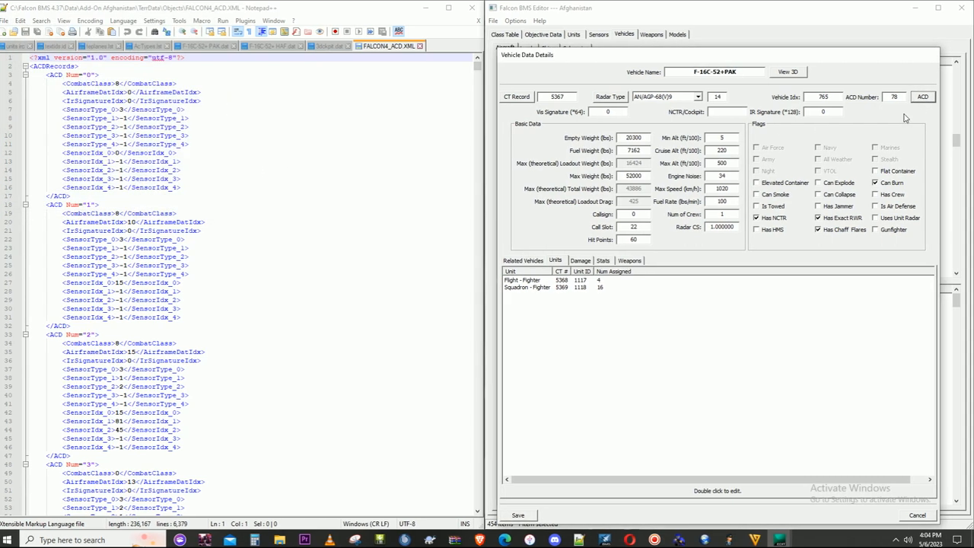
left_click(917, 512)
- Search FALCON4_ACD.XML for 78 and copy the complete ACD record numbered 78
left_click(159, 254)
double_click(166, 257)
key("ctrl+f")
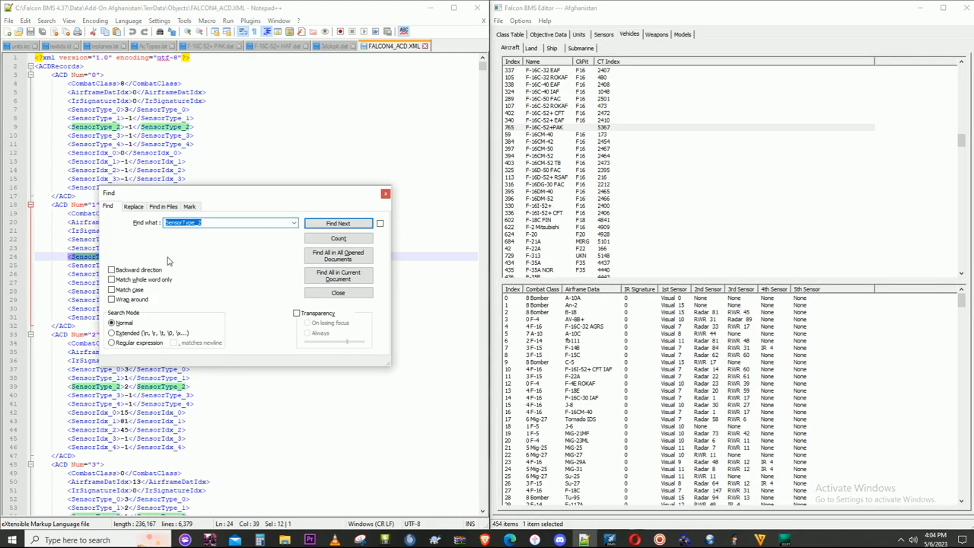
type("78")
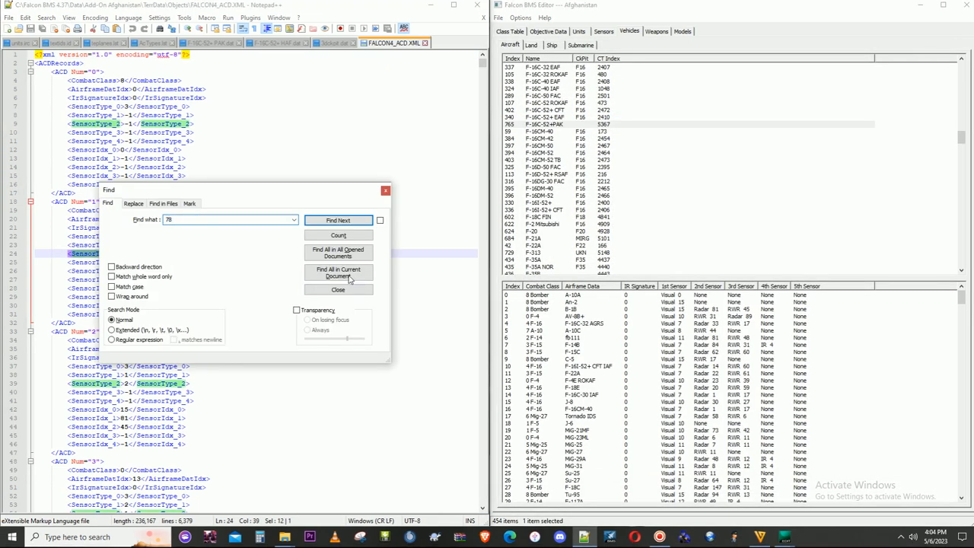
left_click(348, 276)
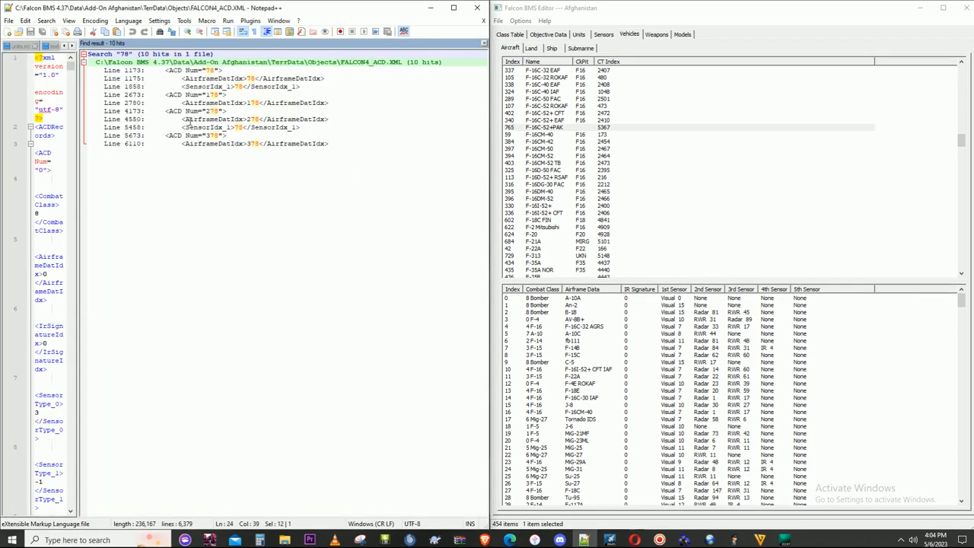
double_click(200, 72)
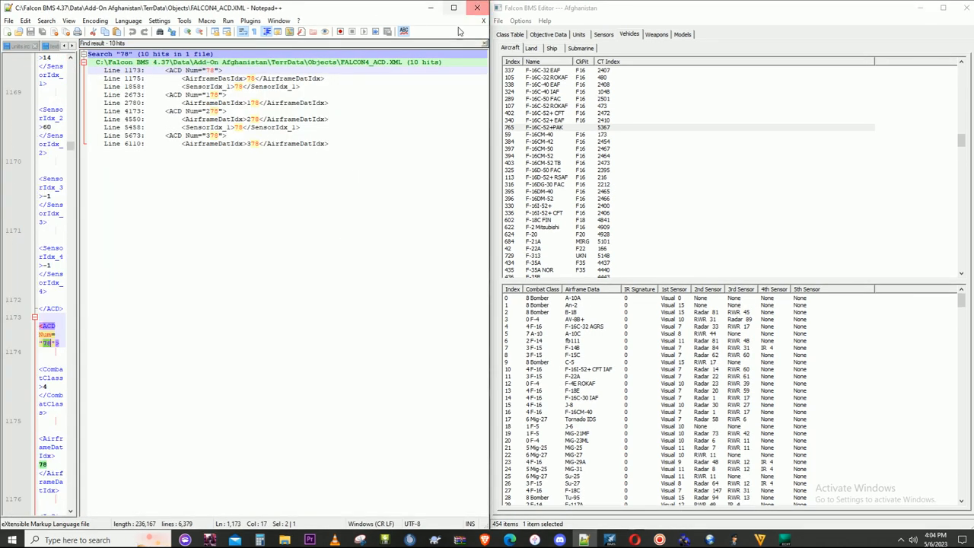
left_click(483, 43)
left_click_drag(55, 101, 214, 223)
right_click(166, 171)
left_click(195, 190)
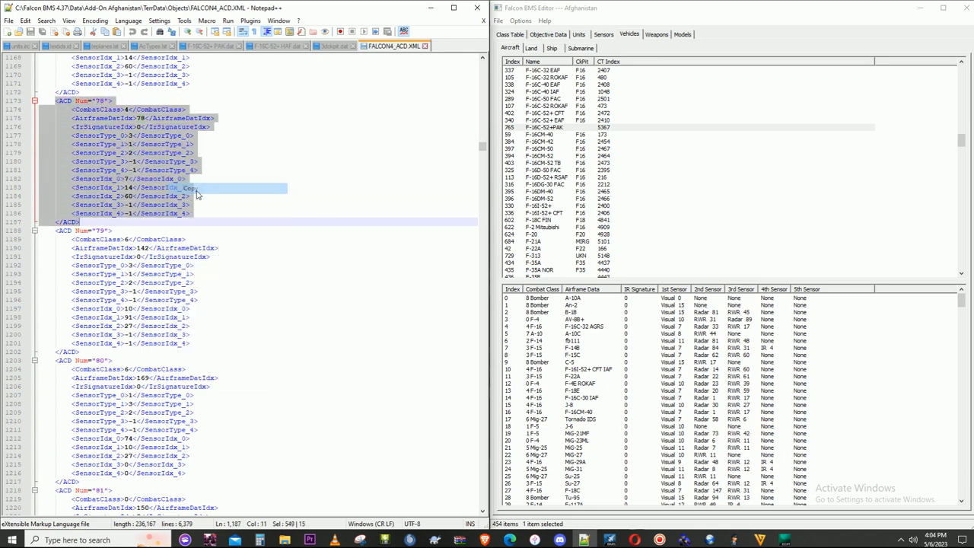
- Paste the copied ACD record at the end of FALCON4_ACD.XML, directly after record 424
left_click_drag(482, 148, 482, 498)
left_click(105, 484)
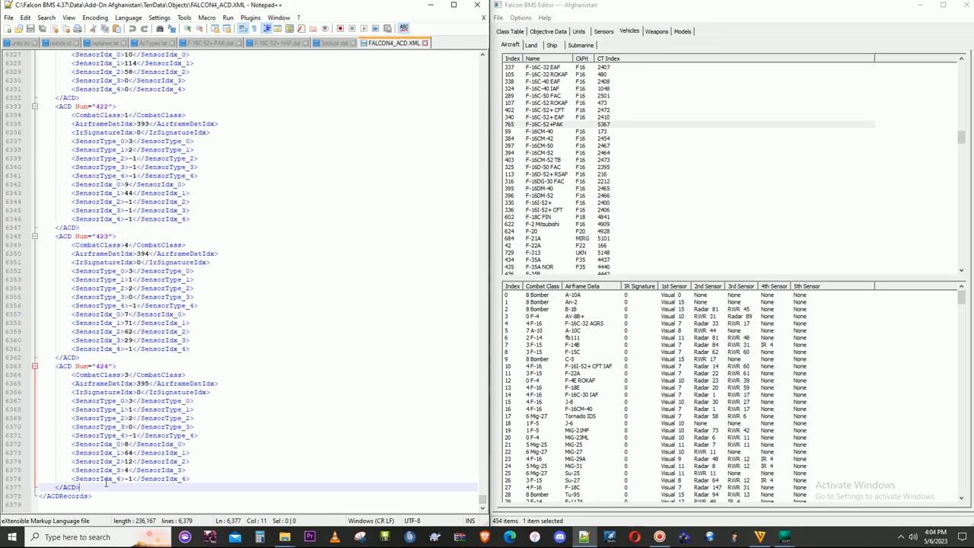
key("ctrl+v")
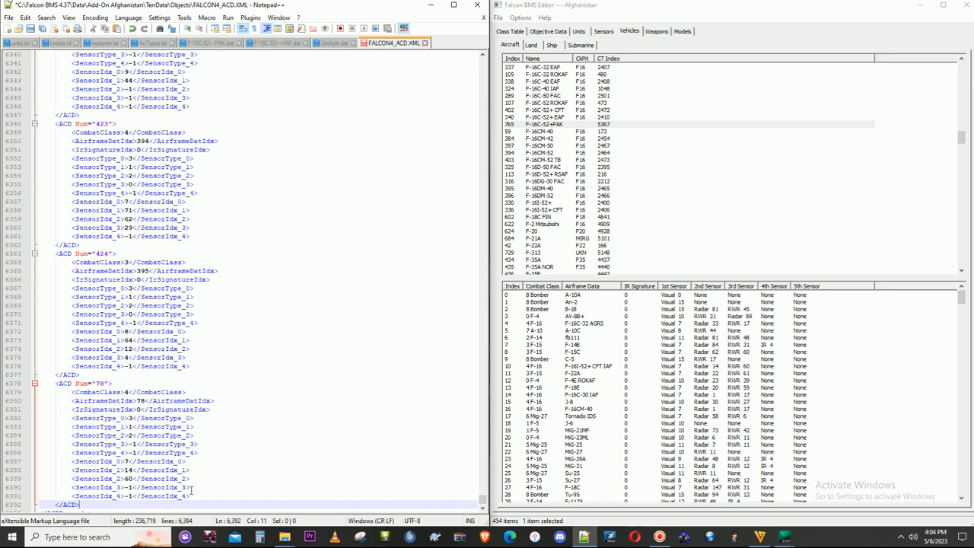
- Renumber the pasted ACD record as 425, then save and close FALCON4_ACD.XML
scroll(167, 358, "down", 1)
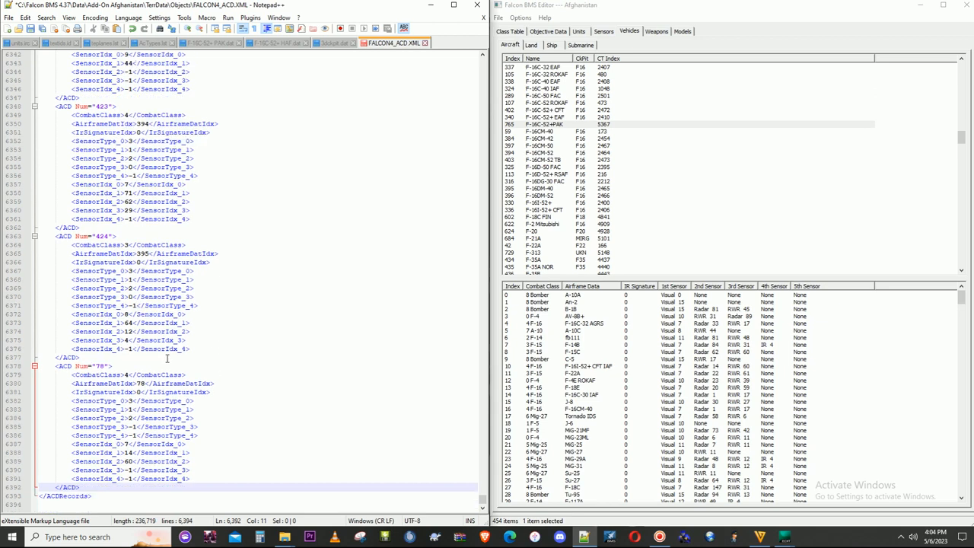
double_click(100, 366)
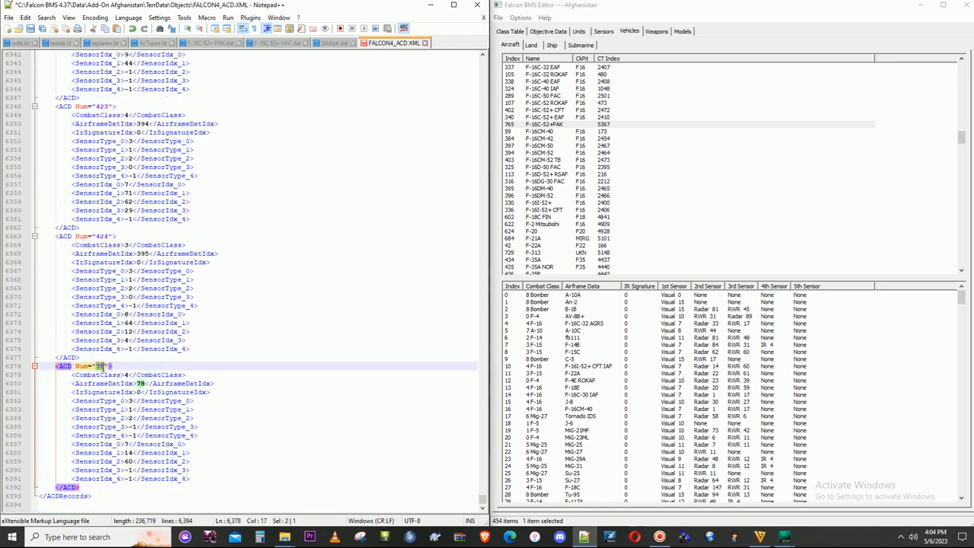
type("425")
left_click(196, 271)
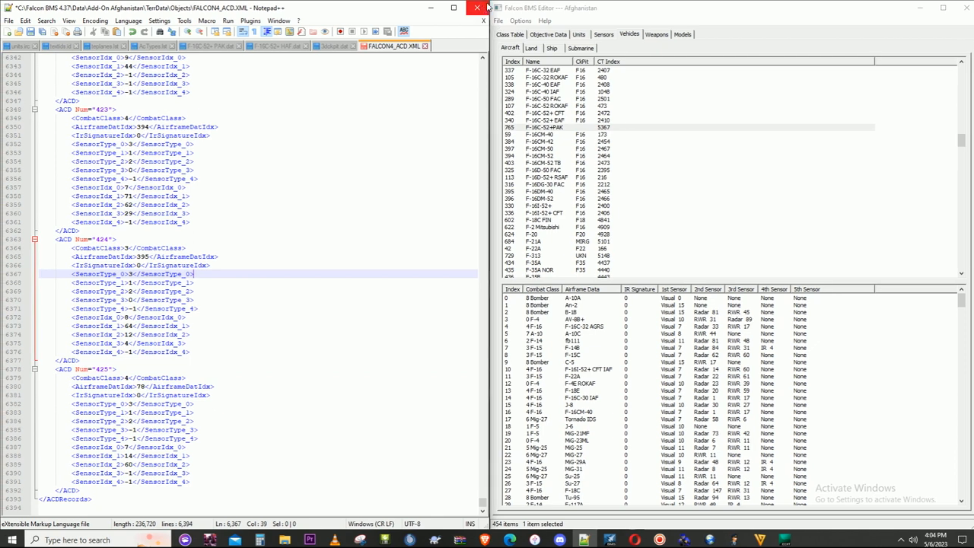
left_click(476, 5)
left_click(471, 300)
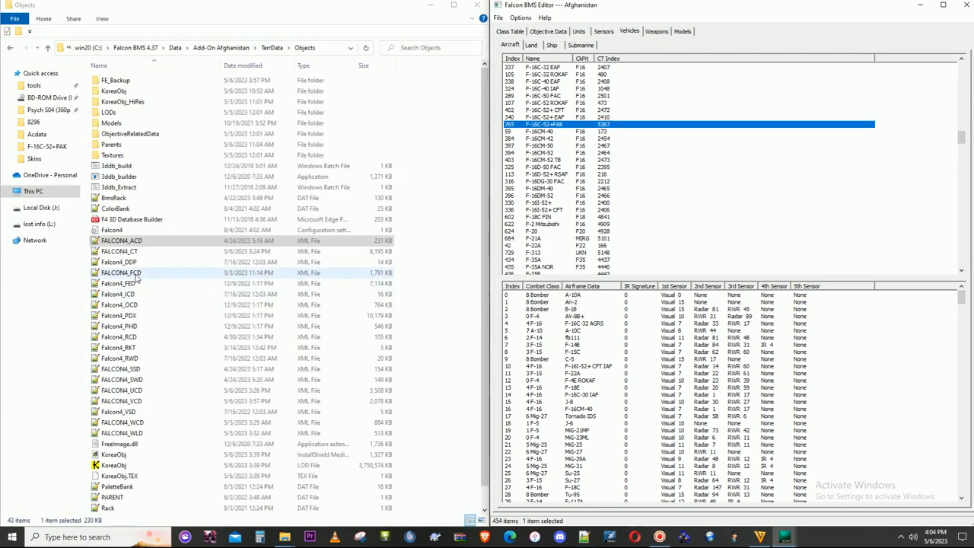
- Restart the Falcon BMS Editor to reload the edited ACD file, closing its debug window and the launcher
left_click_drag(870, 0, 865, 4)
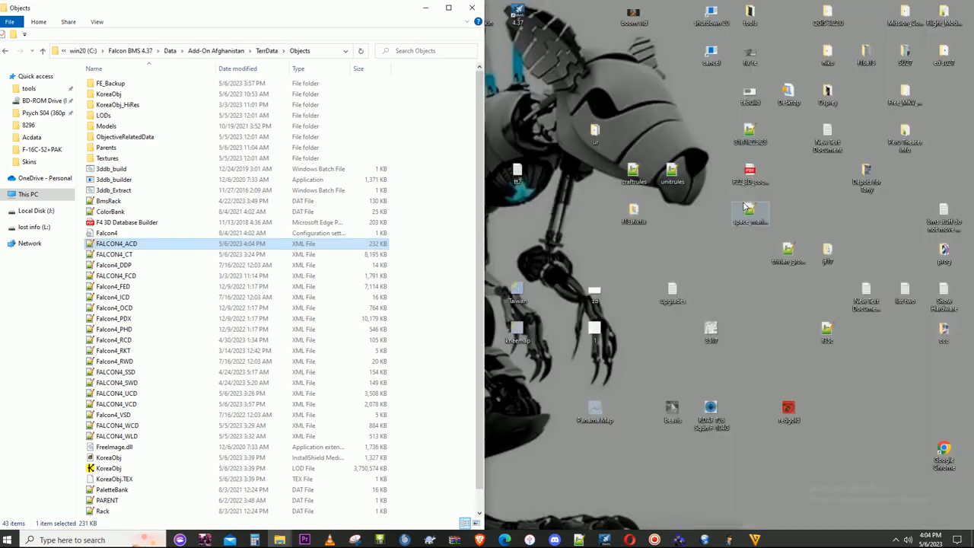
double_click(520, 21)
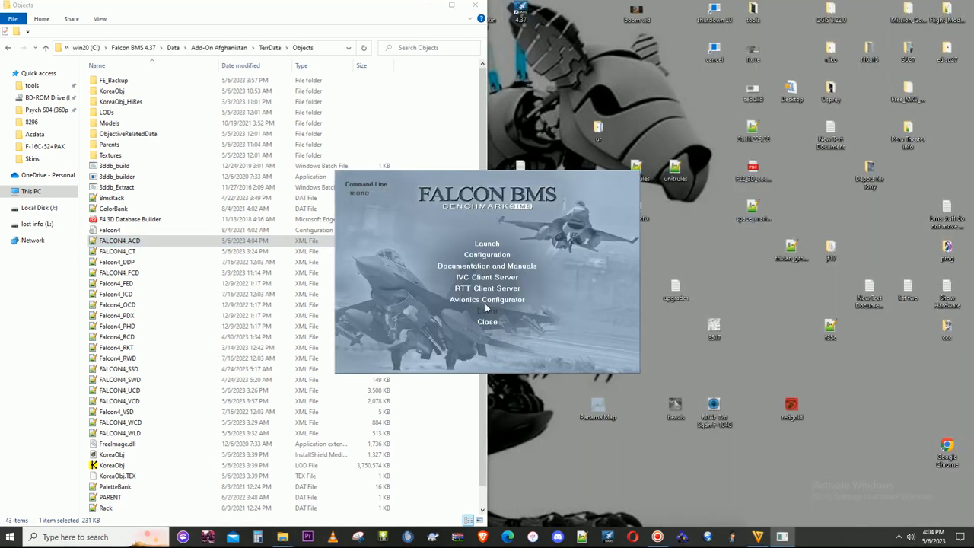
left_click(485, 310)
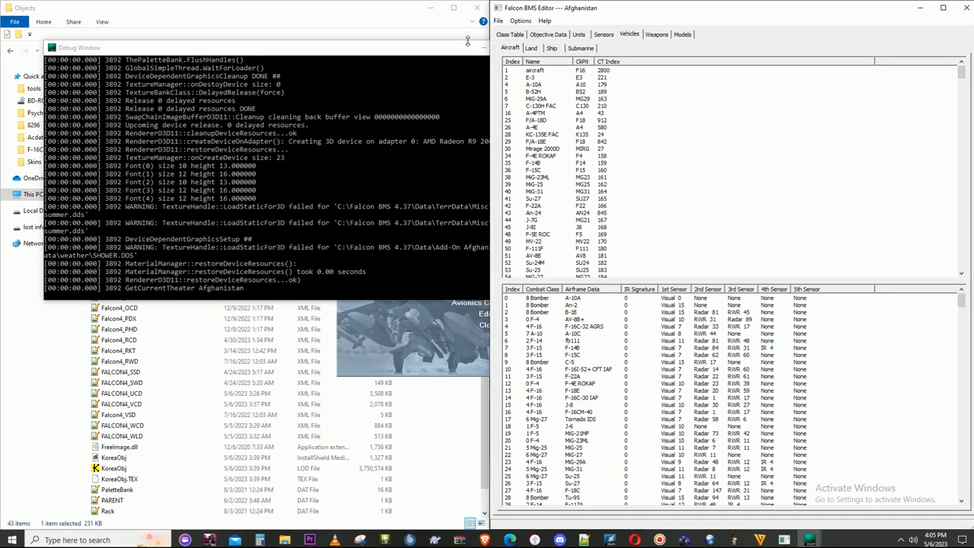
left_click(483, 49)
left_click(476, 325)
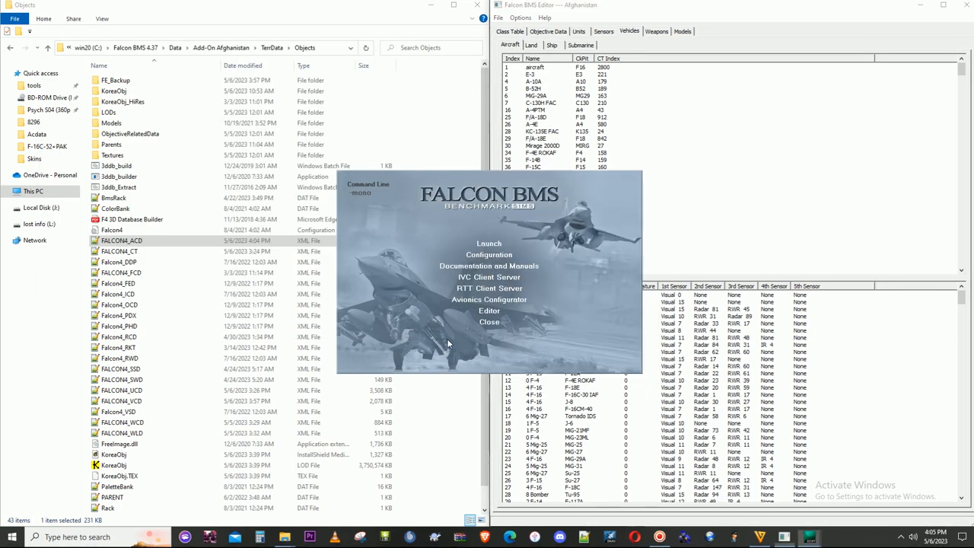
left_click(487, 321)
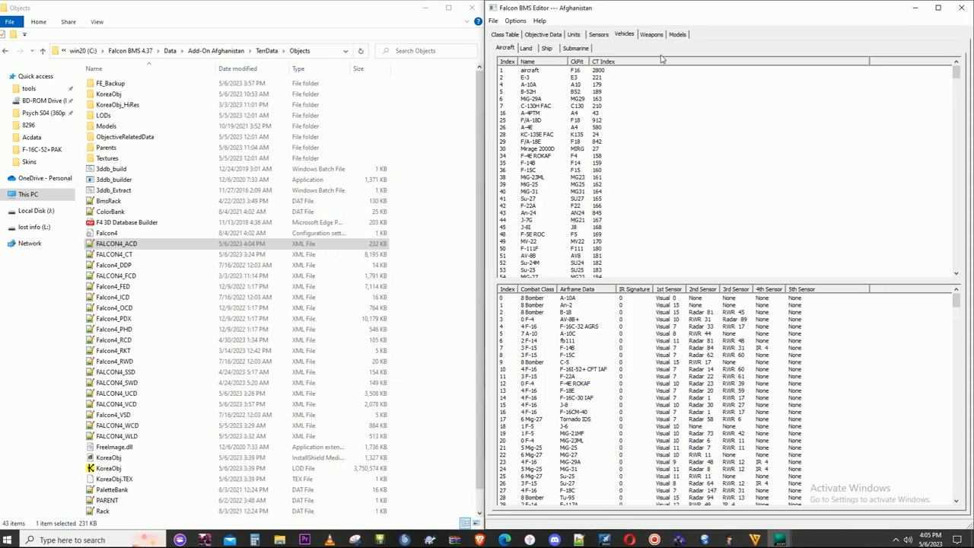
- Set the Aircraft Data pointer in the F-16C-52+PAK vehicle's CT record to ACD425 and save the class table and vehicle data
left_click(505, 64)
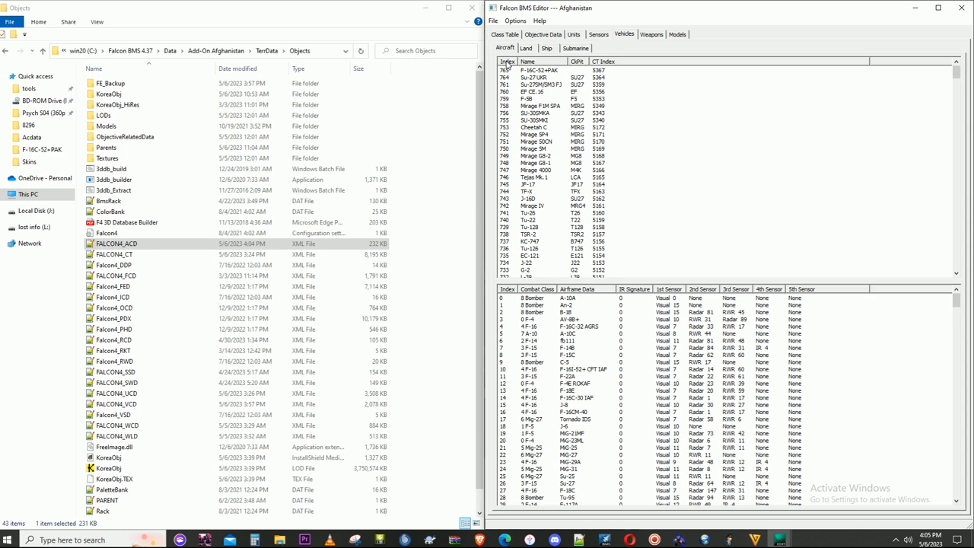
double_click(545, 71)
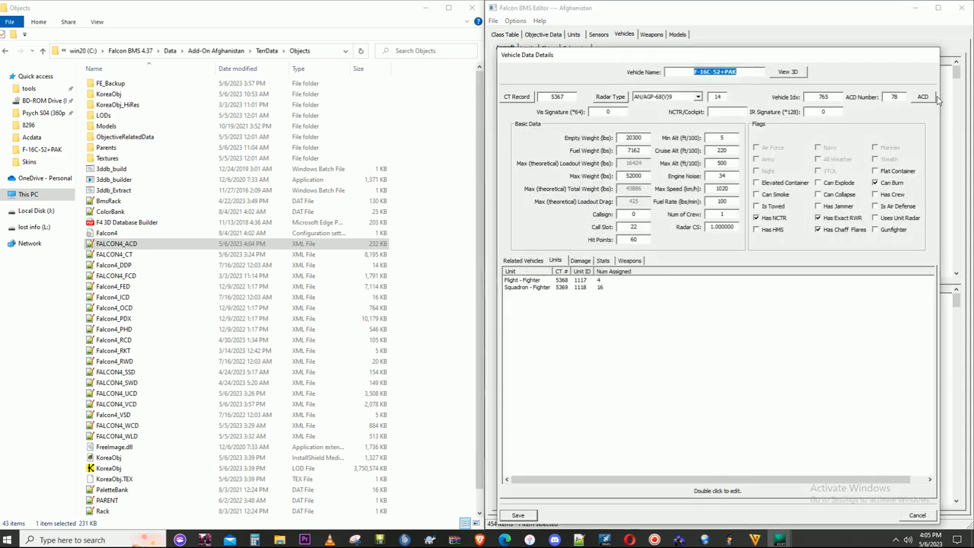
left_click(516, 98)
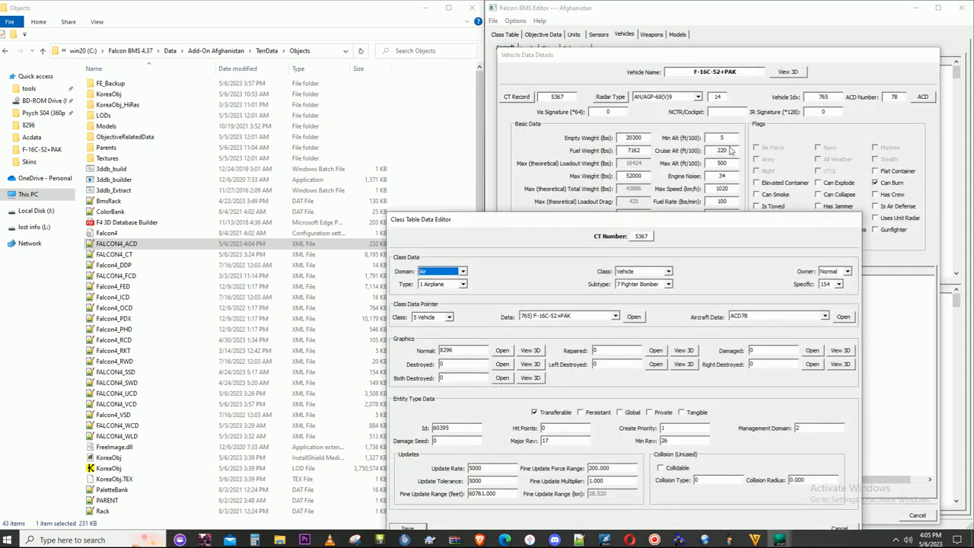
left_click(825, 314)
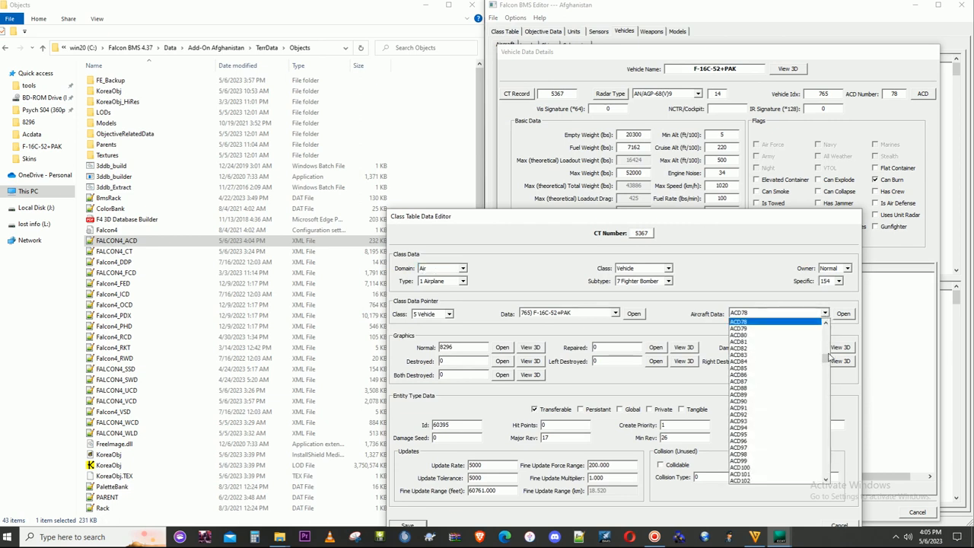
left_click_drag(829, 362, 825, 481)
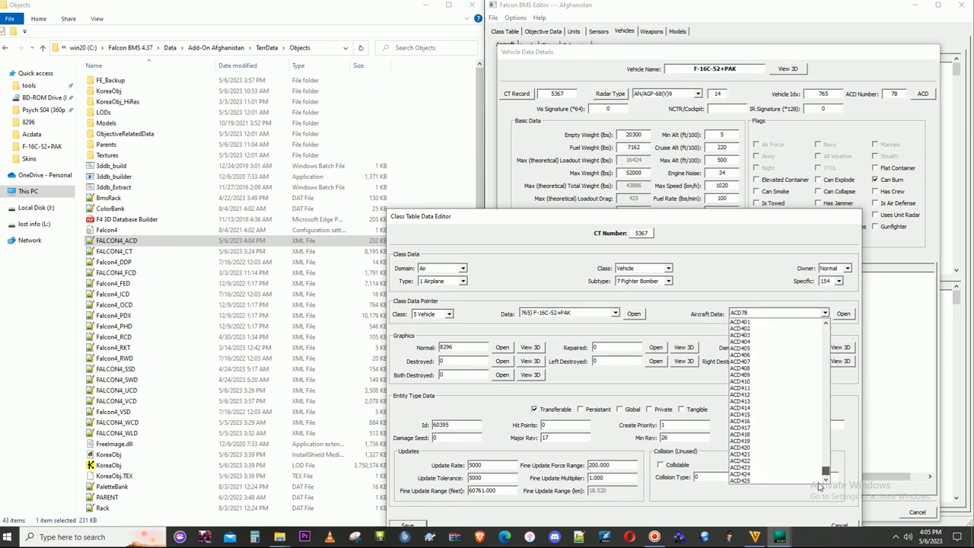
left_click(792, 481)
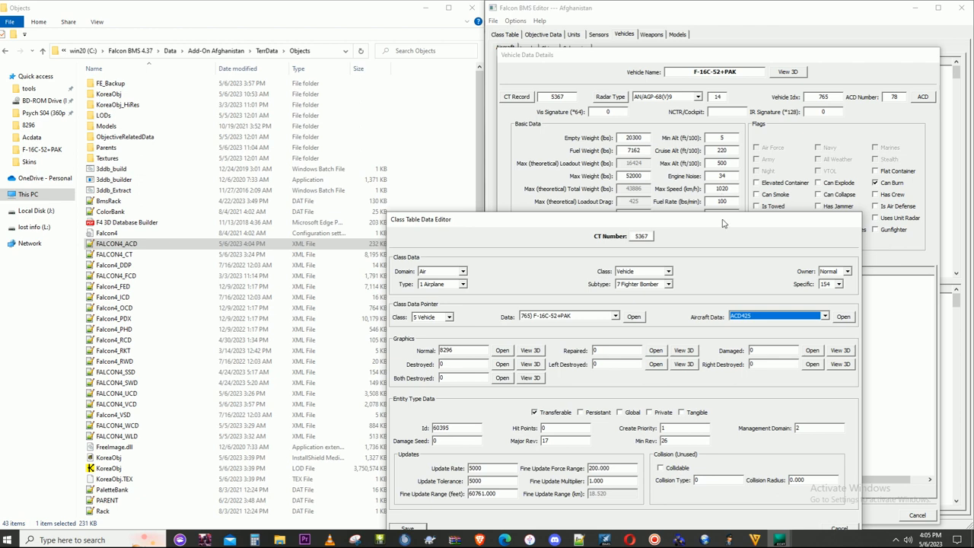
left_click_drag(724, 223, 709, 127)
left_click(401, 433)
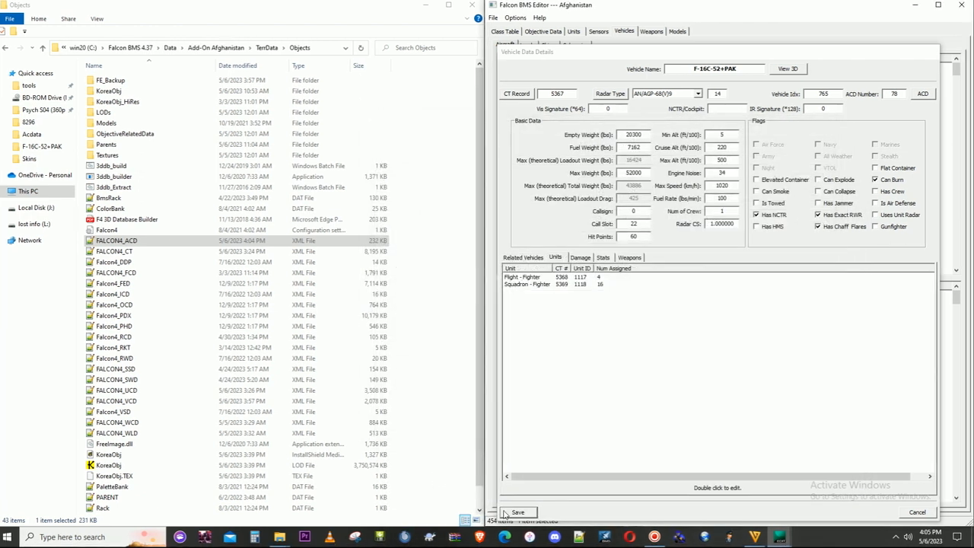
left_click(518, 513)
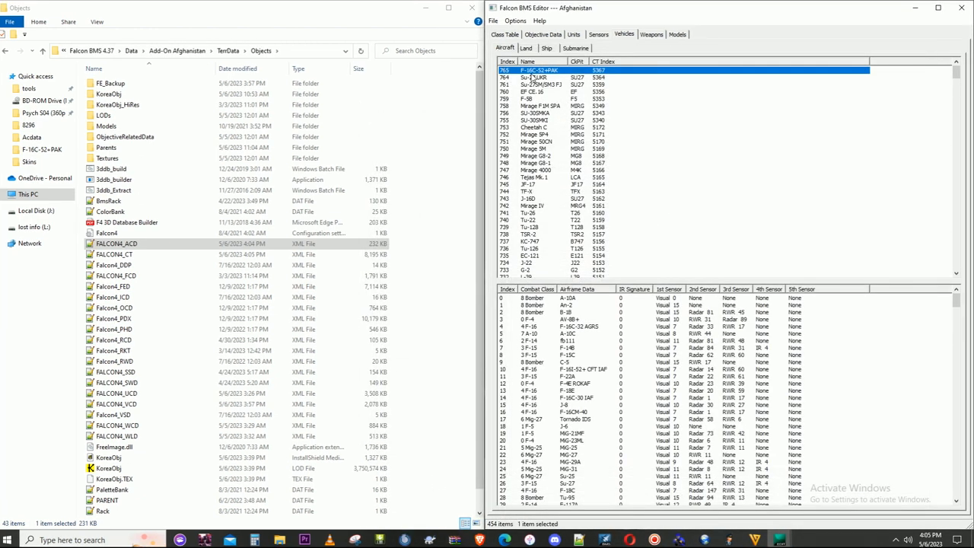
- Set the aircraft data of the F-16C-52+PAK's ACD record to F-16C-52+ PAK, save the record and the vehicle, and close the editor
double_click(532, 71)
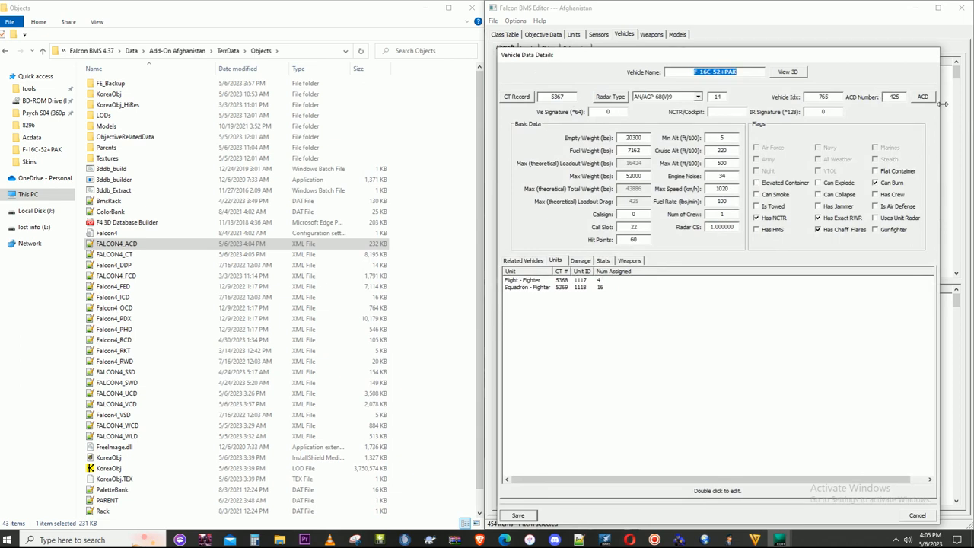
left_click(922, 96)
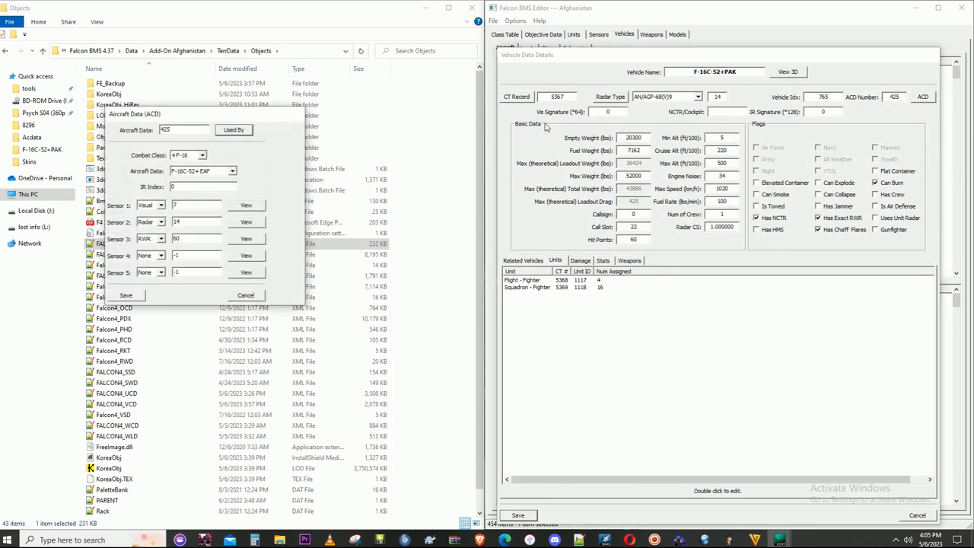
left_click(237, 172)
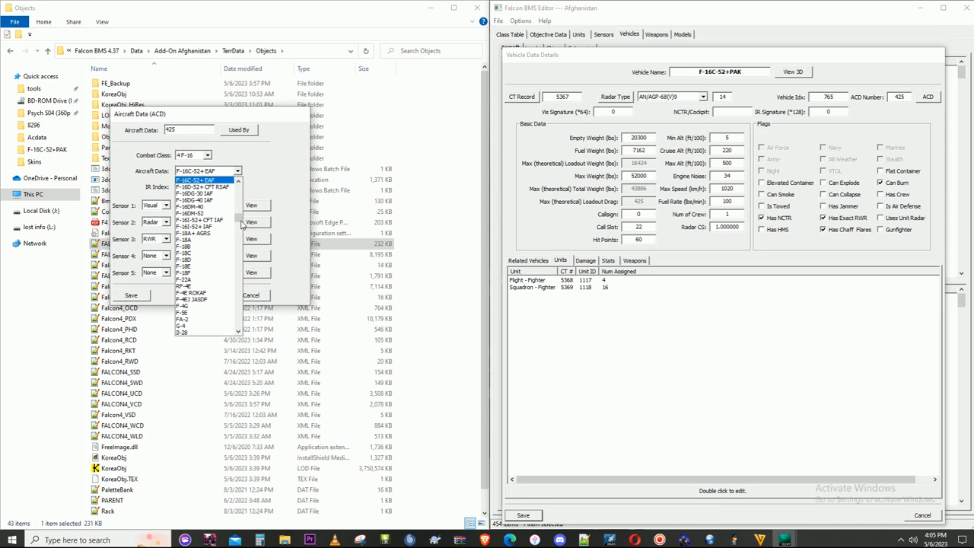
scroll(239, 253, "down", 2)
left_click_drag(239, 253, 238, 325)
left_click(217, 331)
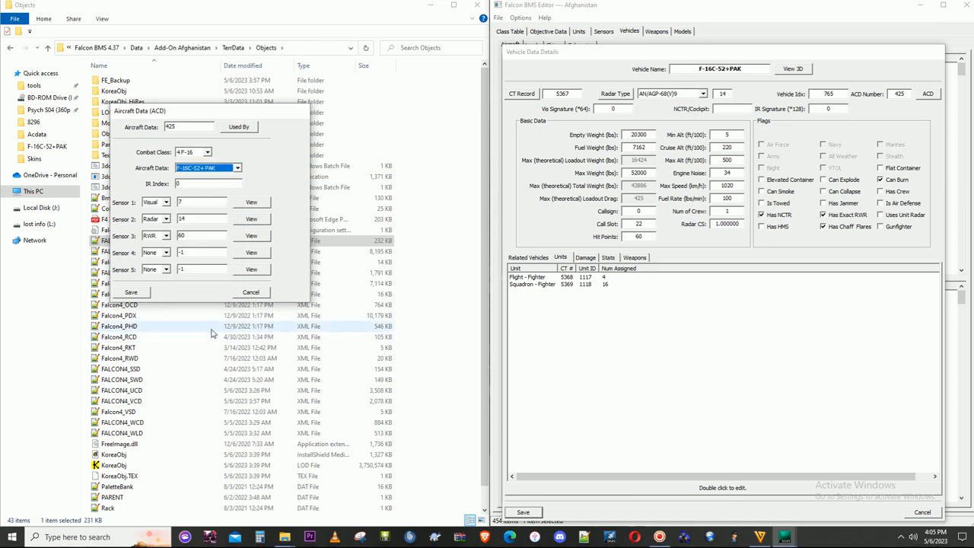
left_click(146, 293)
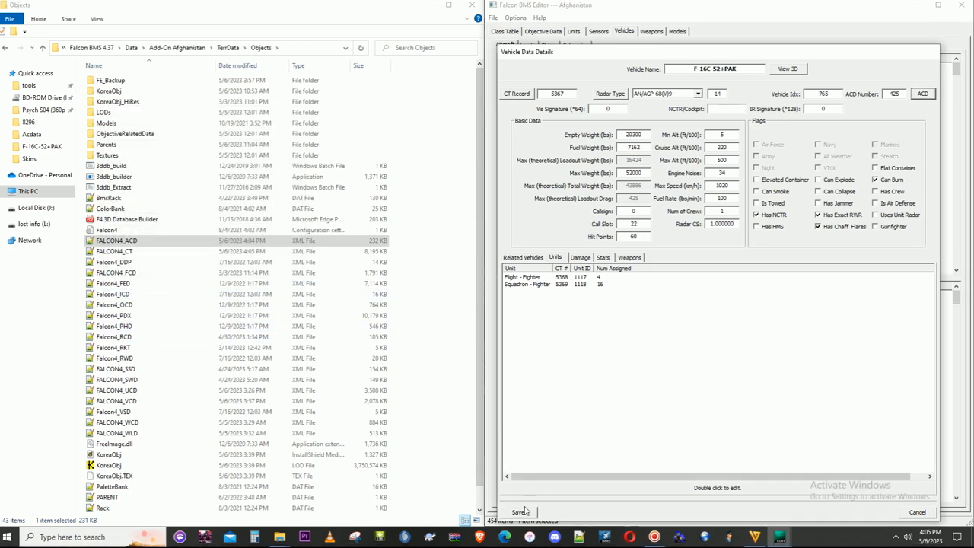
left_click(522, 512)
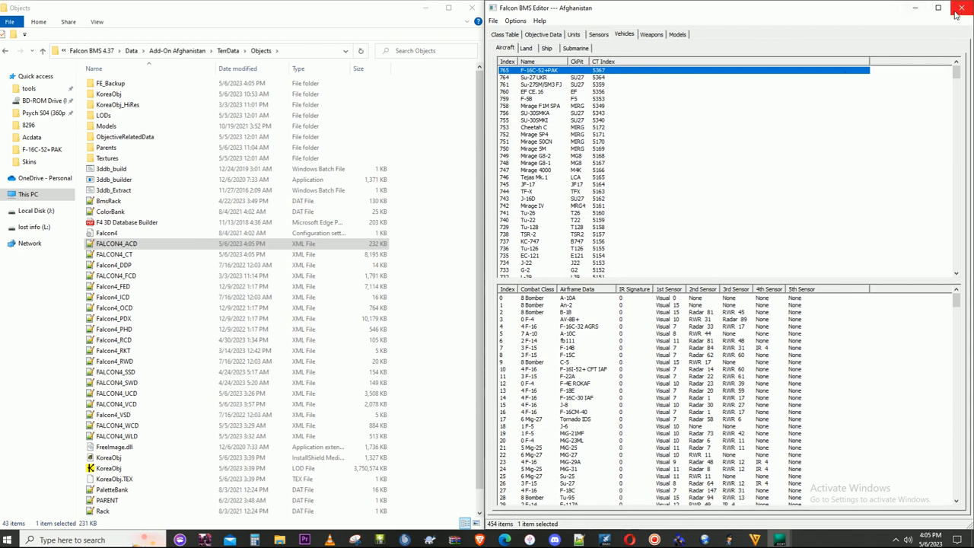
left_click(960, 12)
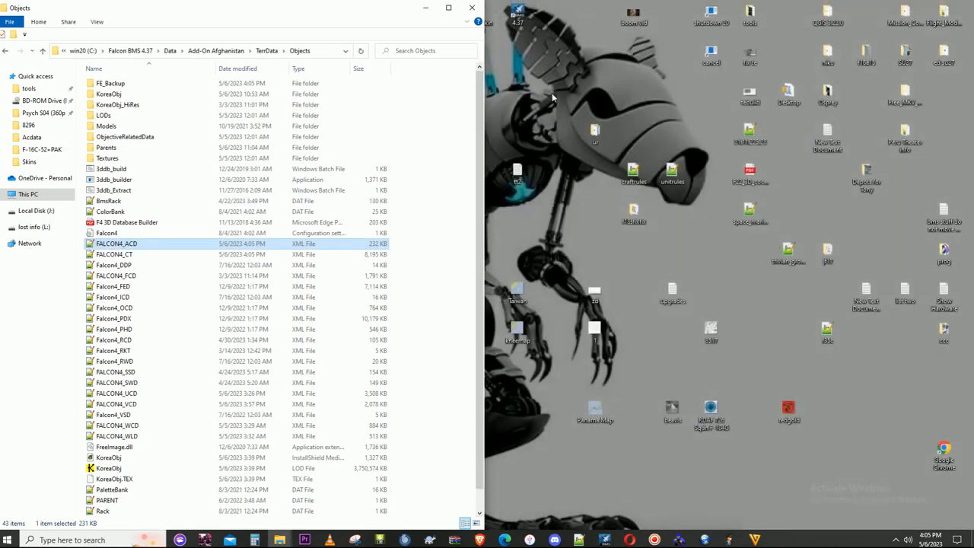
left_click(656, 536)
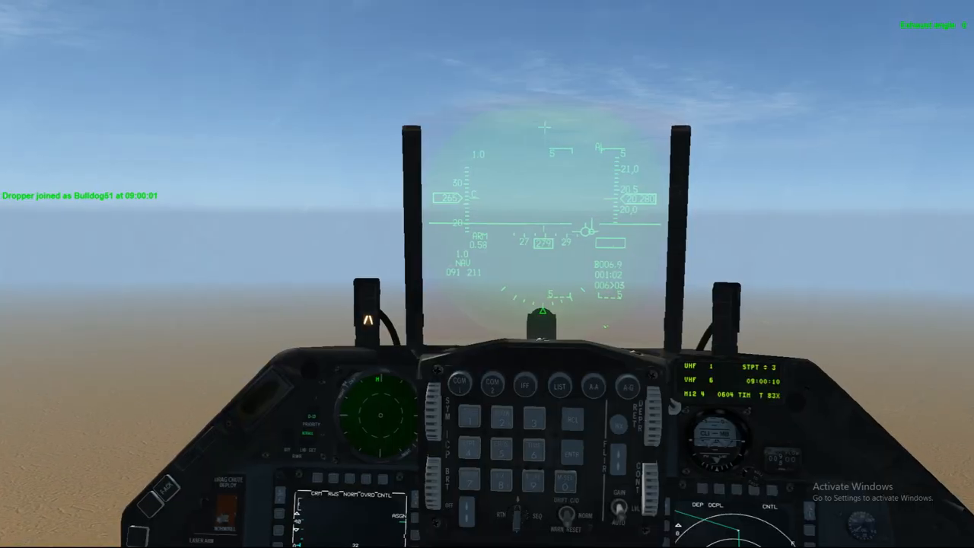
- Inspect both wings and their weapons from the cockpit in the Falcon BMS flight, including an external orbit view of the jet
left_click_drag(432, 221, 437, 221)
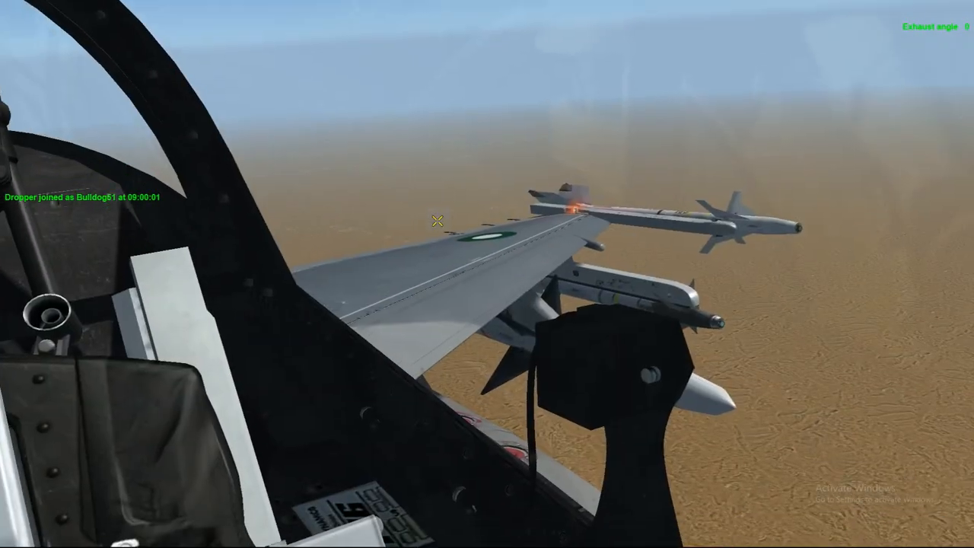
scroll(437, 220, "down", 4)
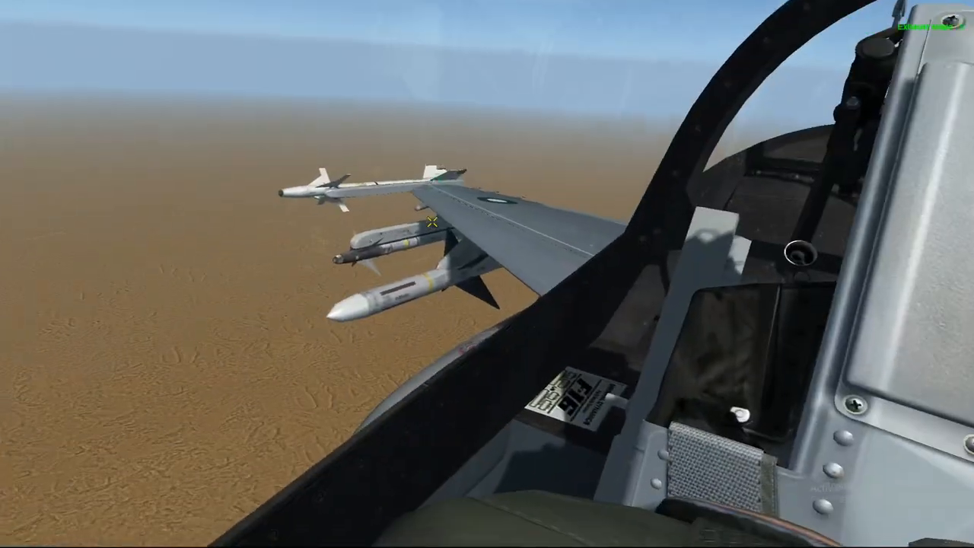
key("0")
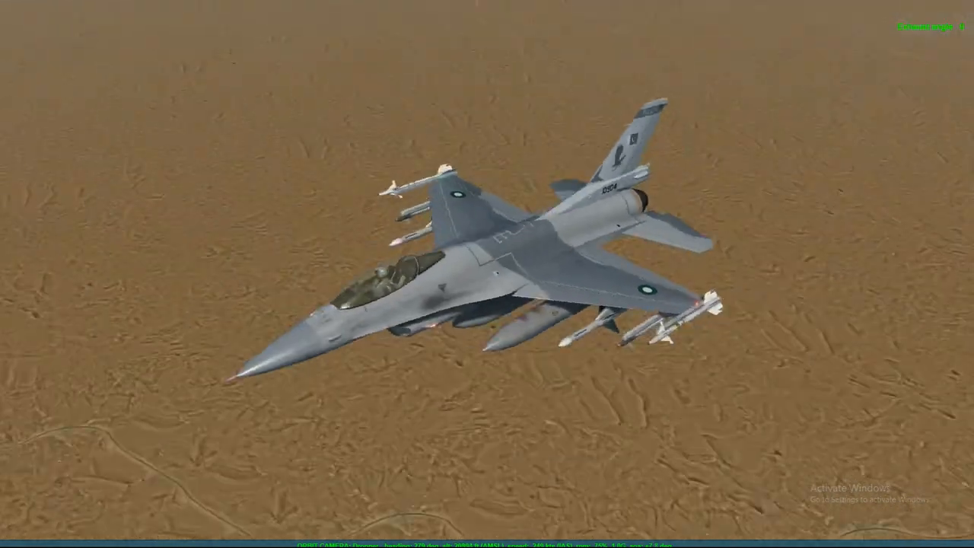
key("3")
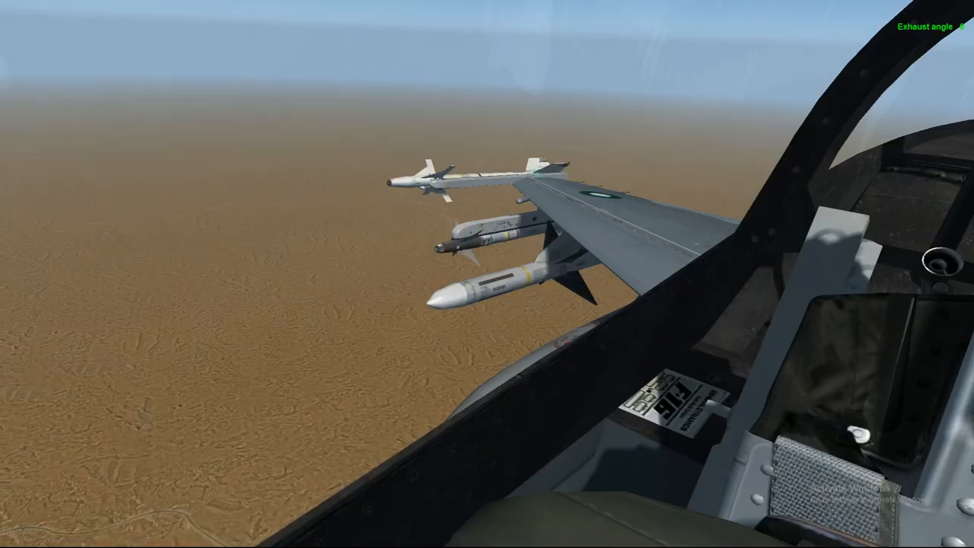